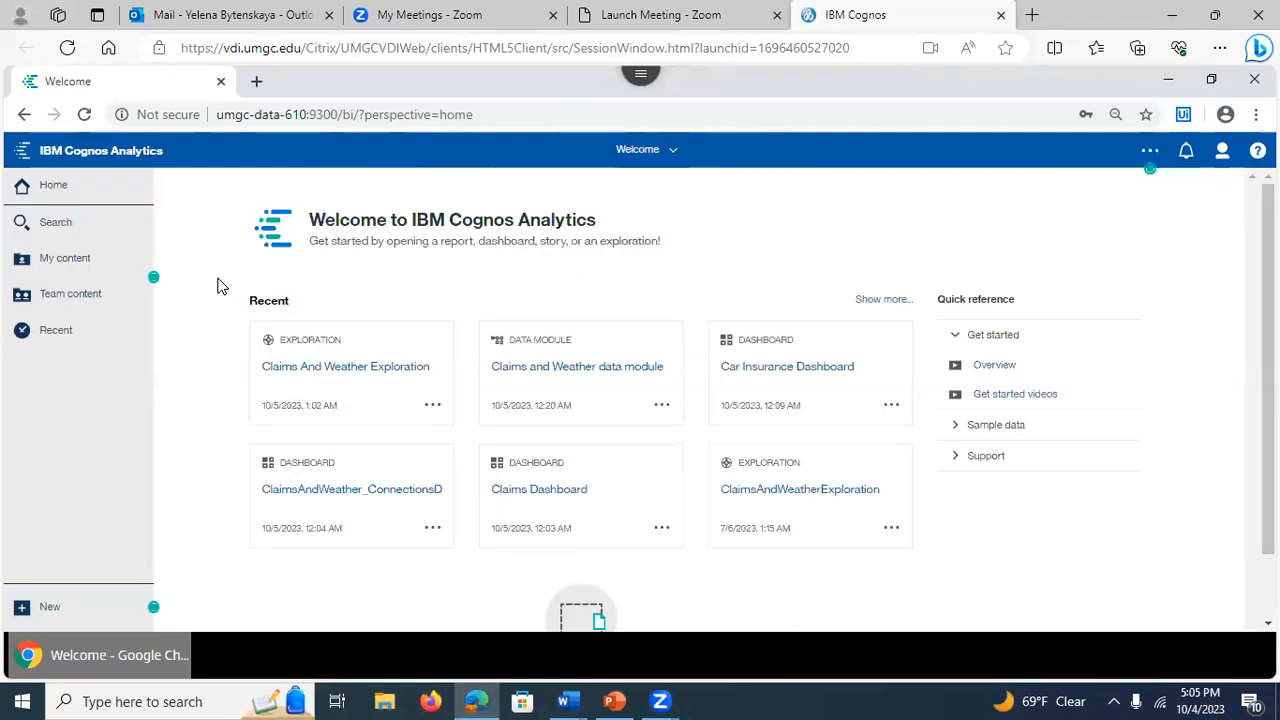
- Create a dashboard from the Claims and Weather data module in My content, using the tabbed template with four equal panels
left_click(66, 268)
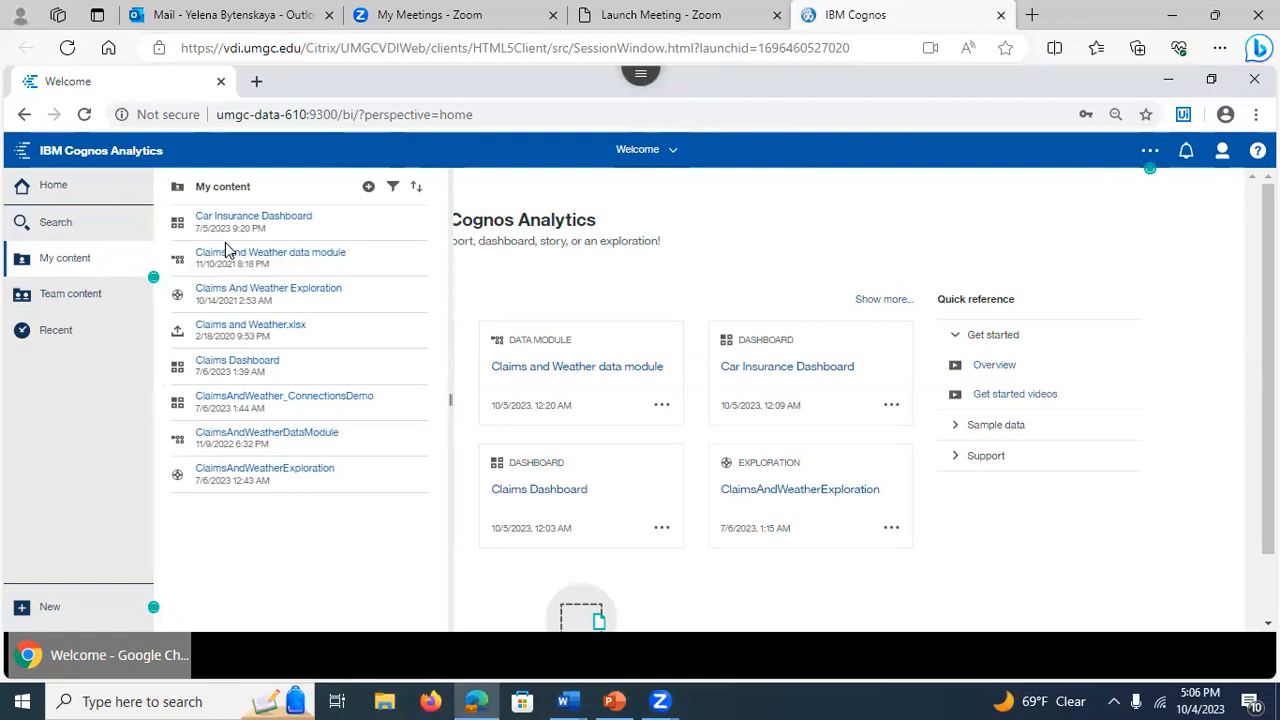
mouse_move(370, 258)
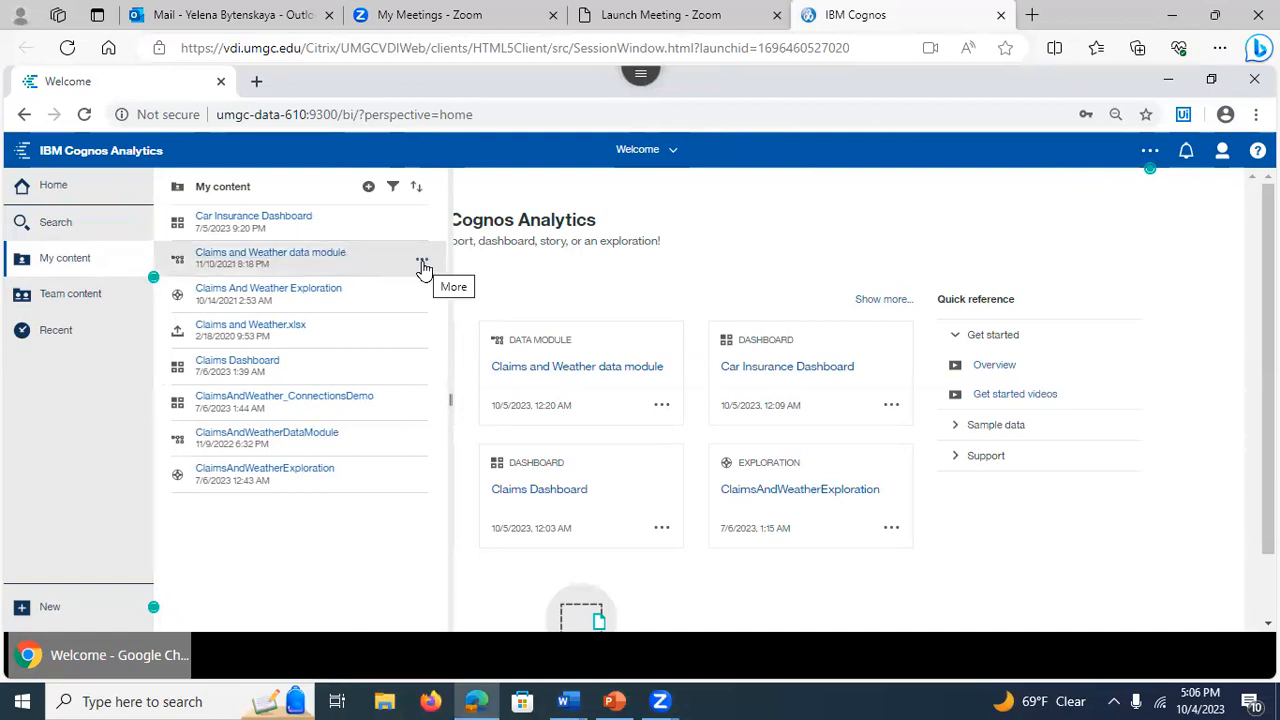
left_click(422, 264)
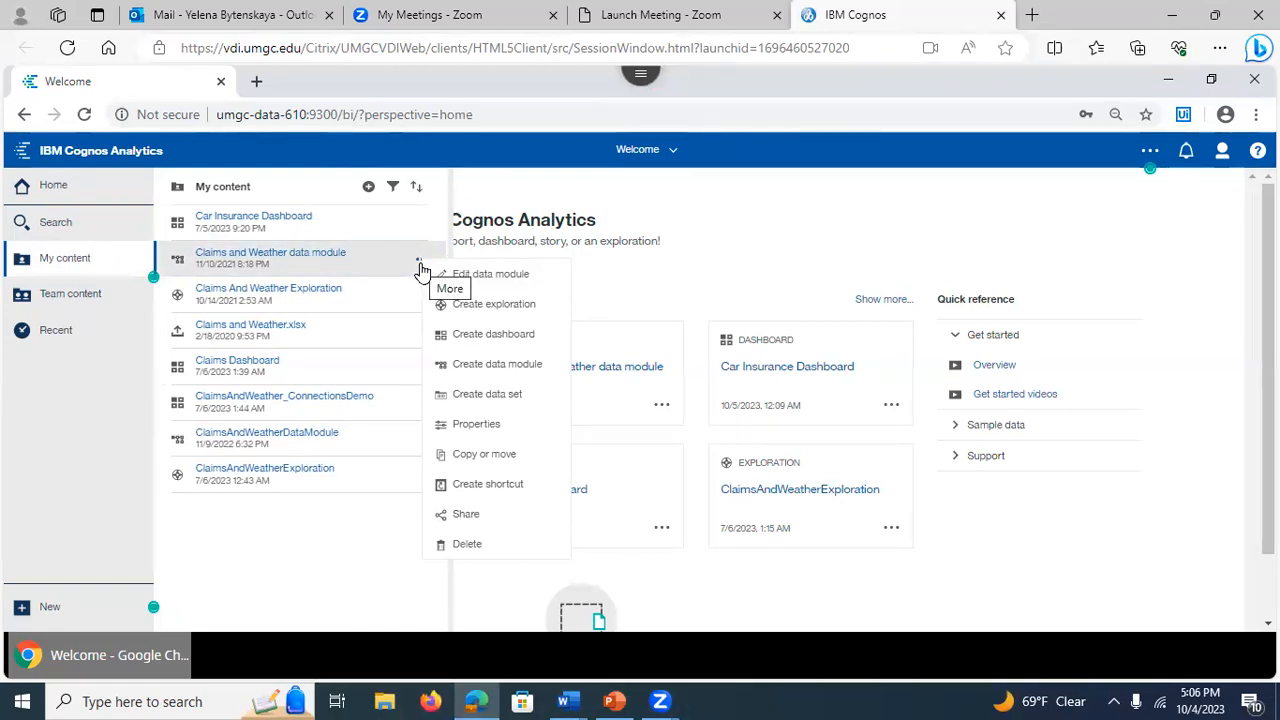
left_click(491, 336)
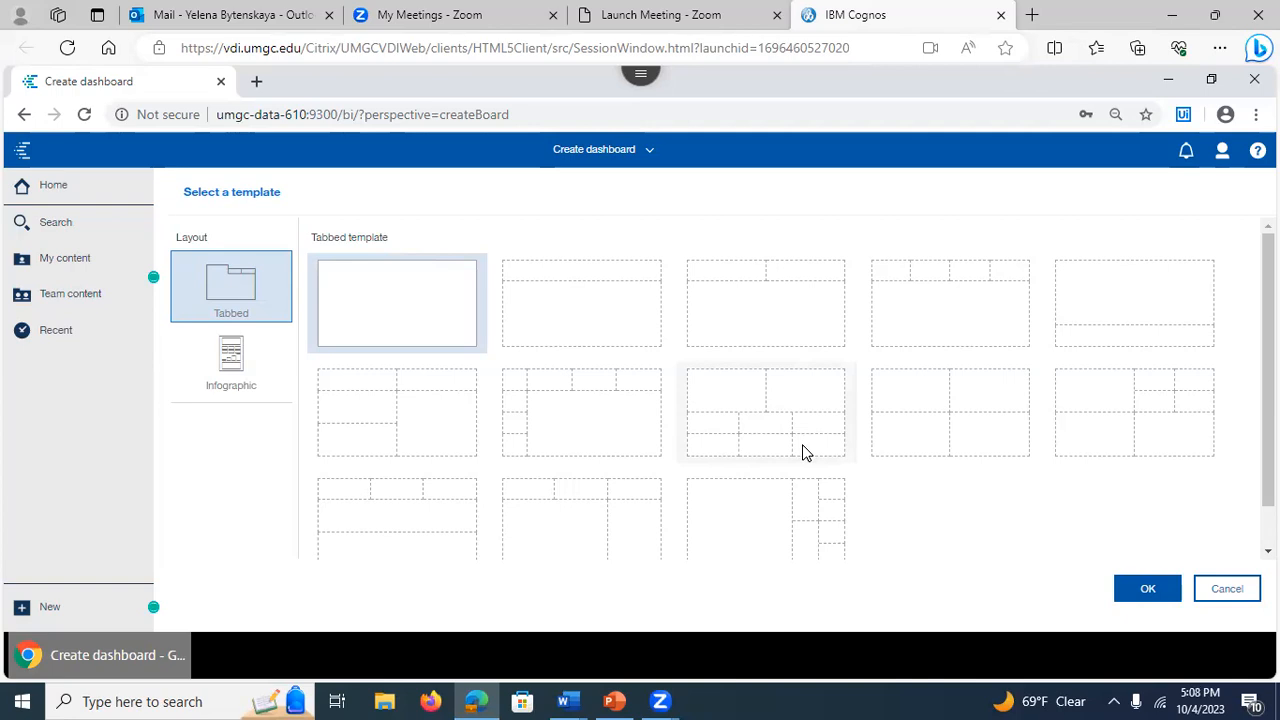
left_click(945, 425)
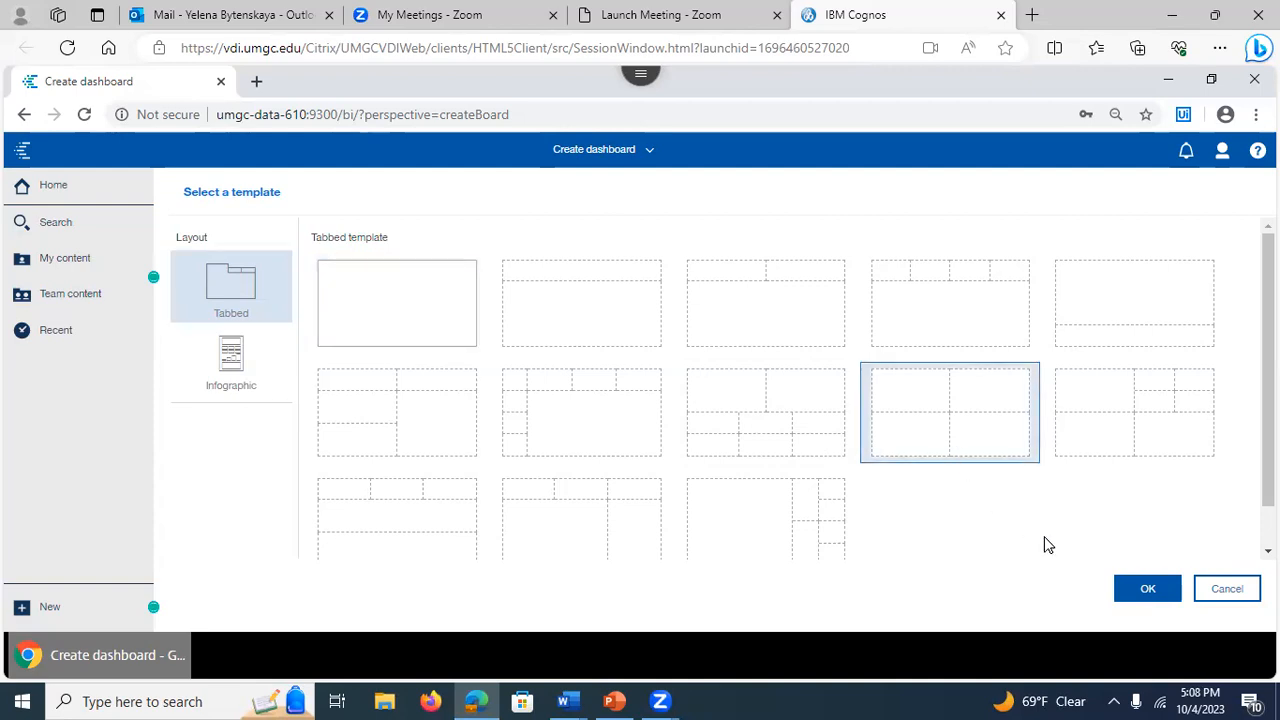
left_click(1145, 590)
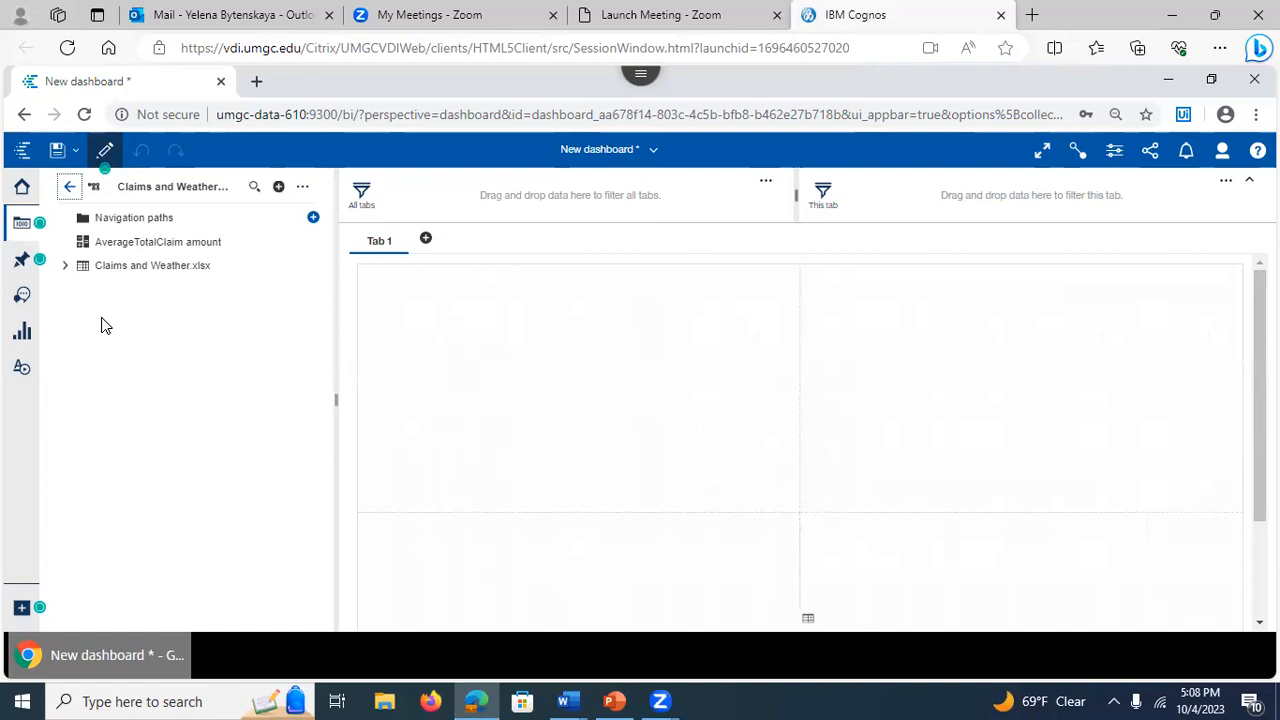
- Expand the Claims and Weather.xlsx fields and inspect the properties of the Personal policy for small vehicle filter
left_click(65, 267)
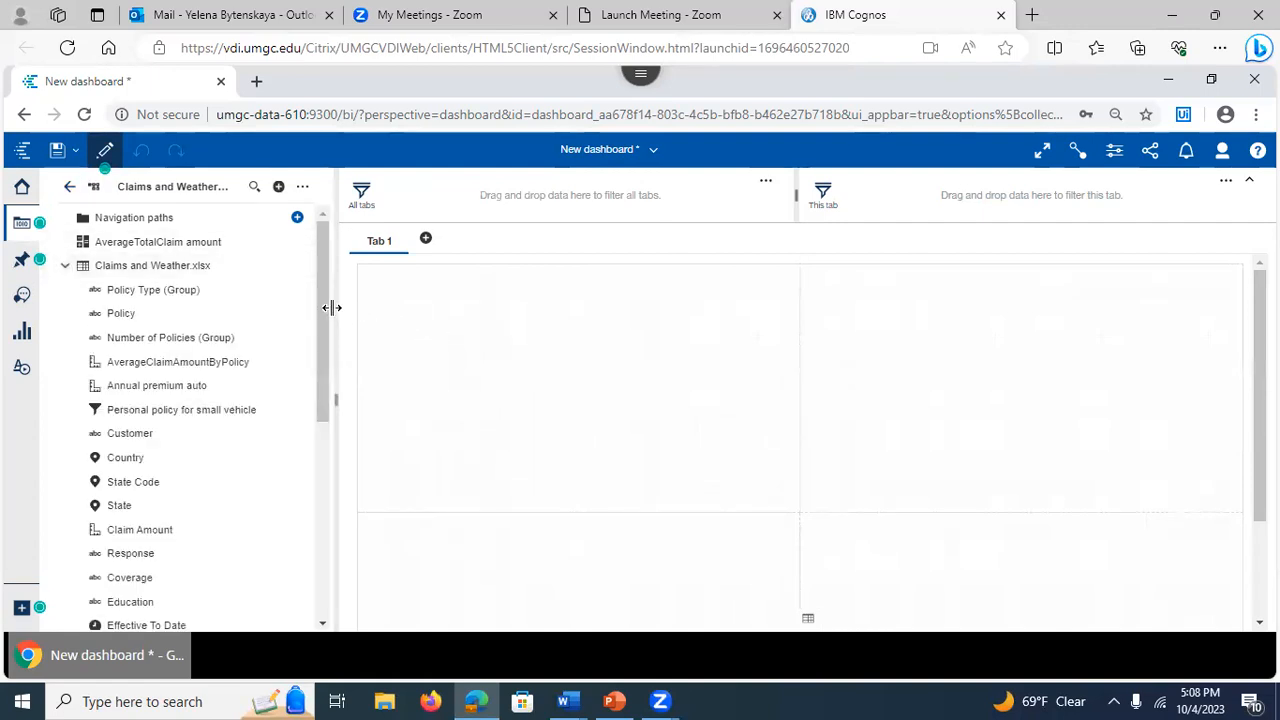
left_click_drag(324, 320, 321, 257)
right_click(169, 423)
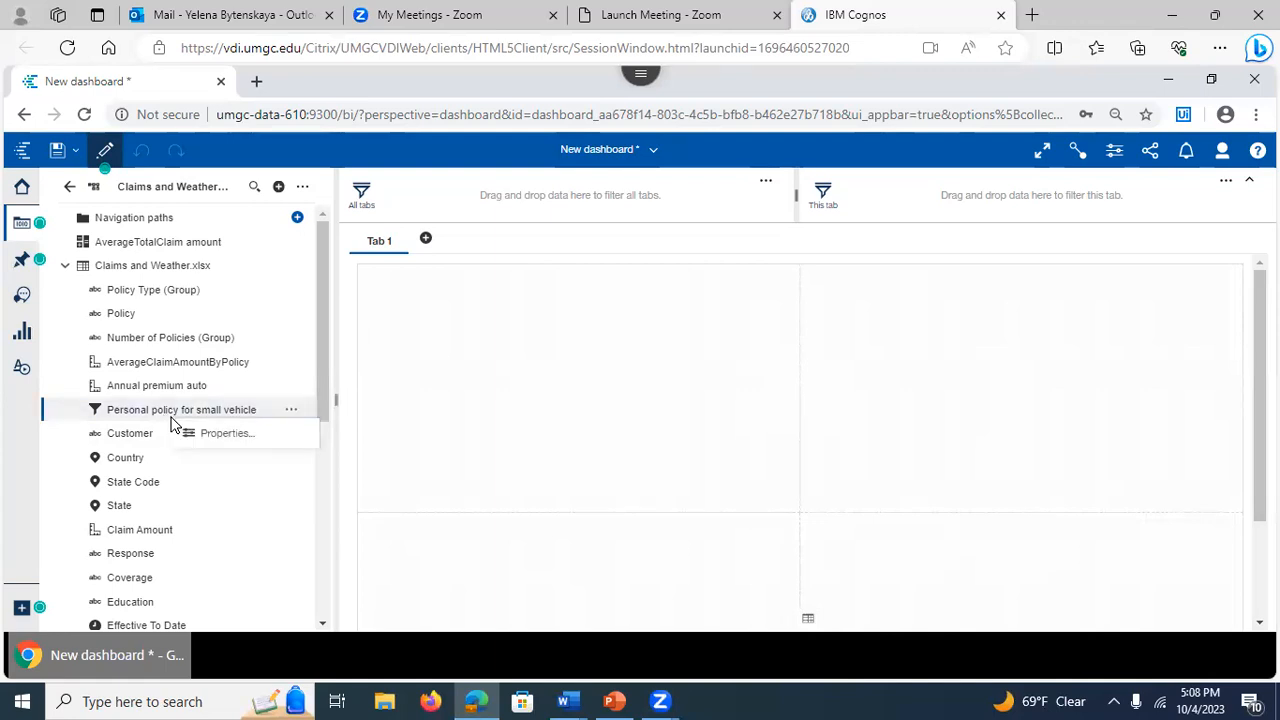
left_click(203, 436)
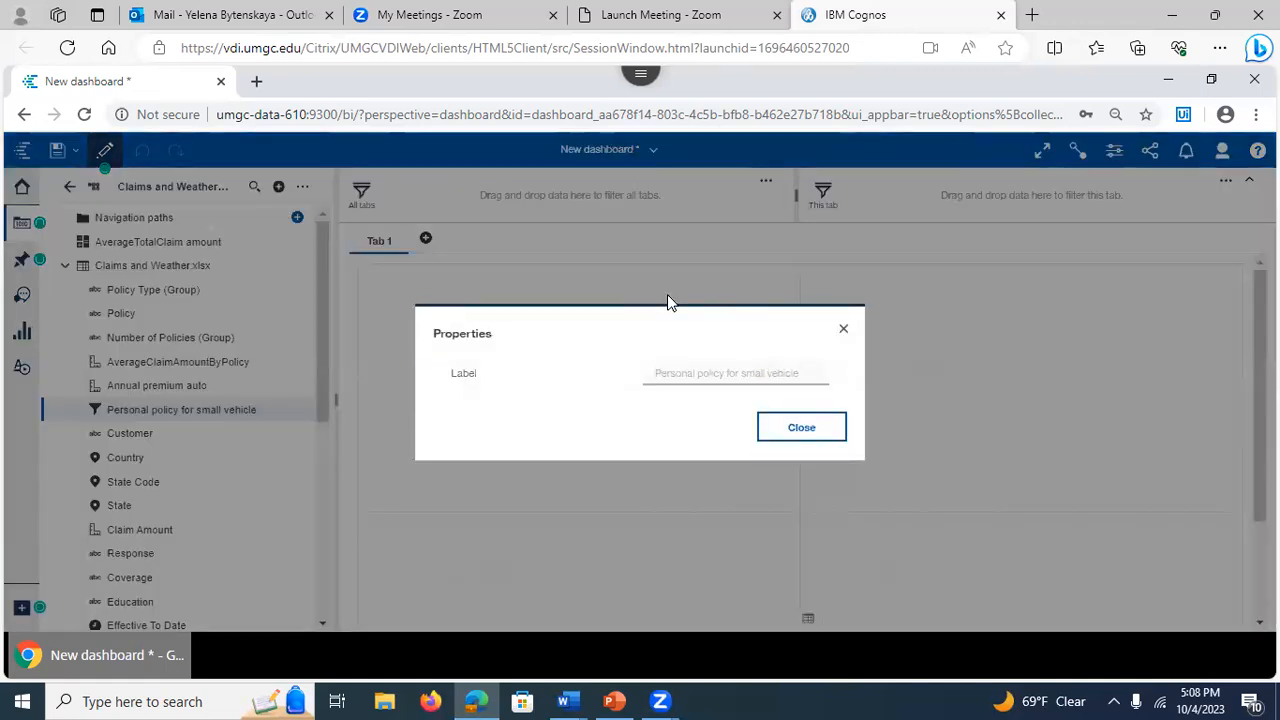
left_click(840, 331)
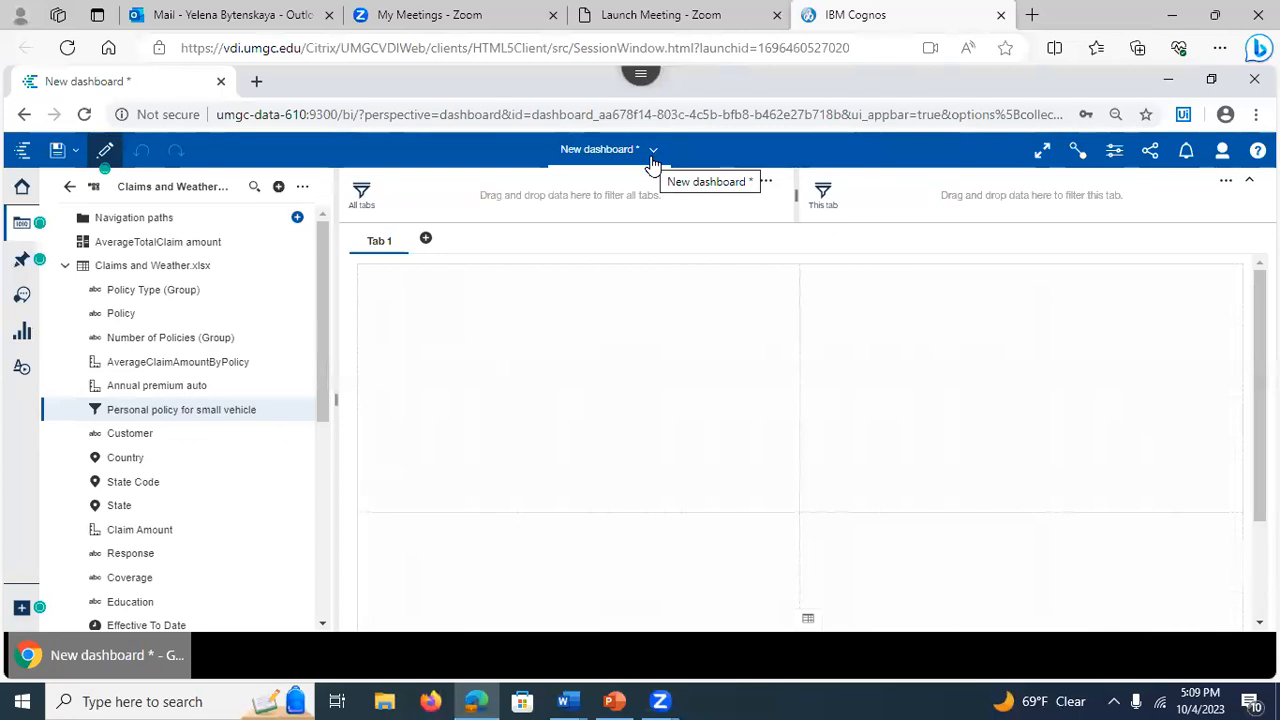
- Save the new dashboard in My content as ClaimsDashboard
left_click(58, 151)
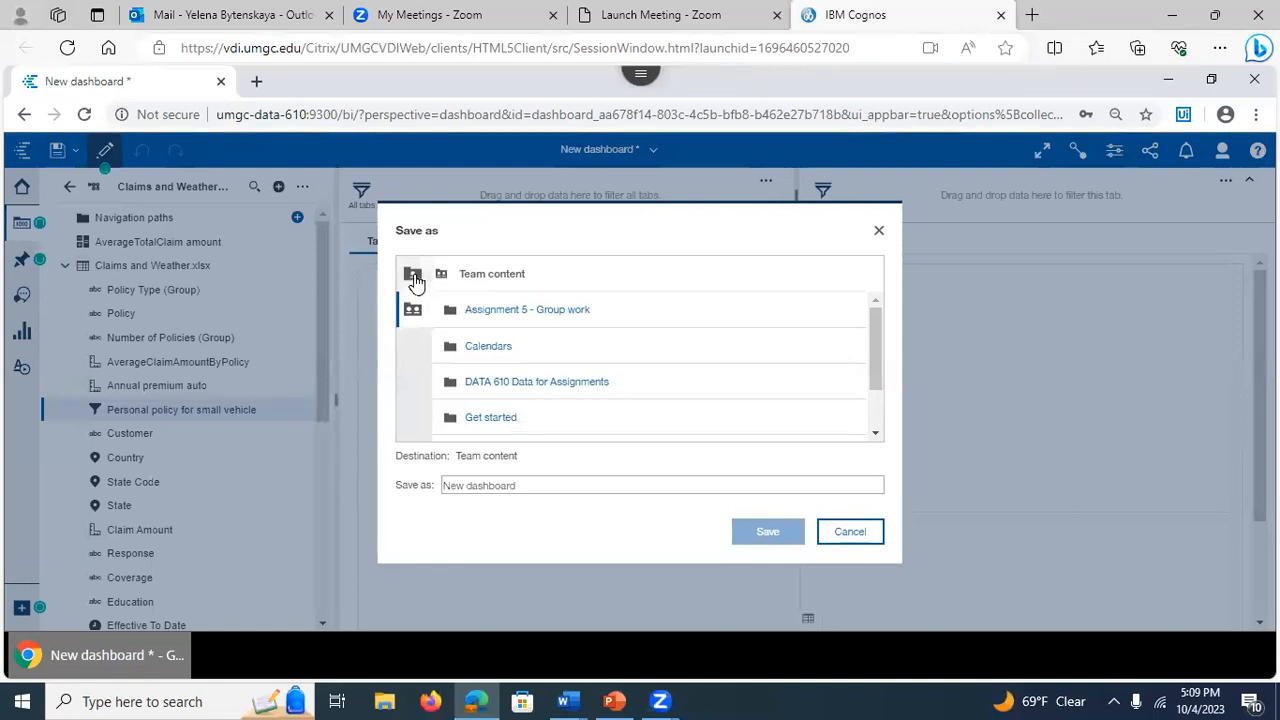
left_click(413, 276)
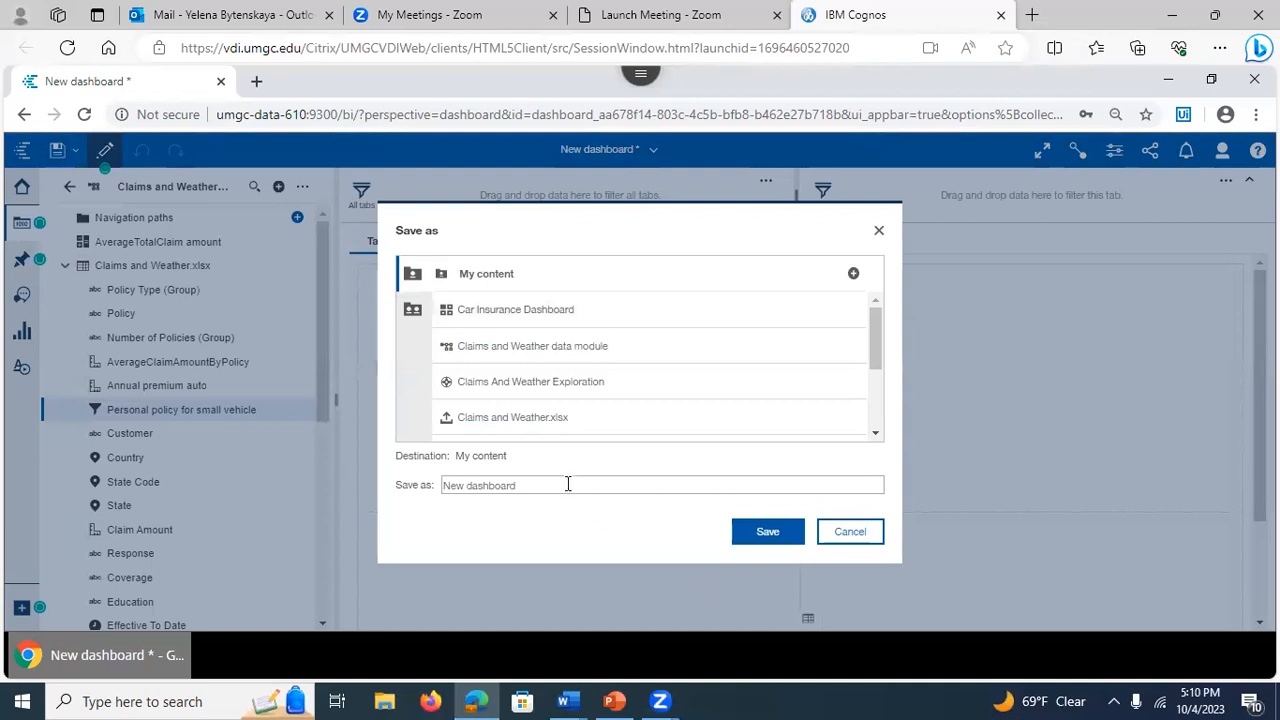
left_click_drag(545, 485, 426, 490)
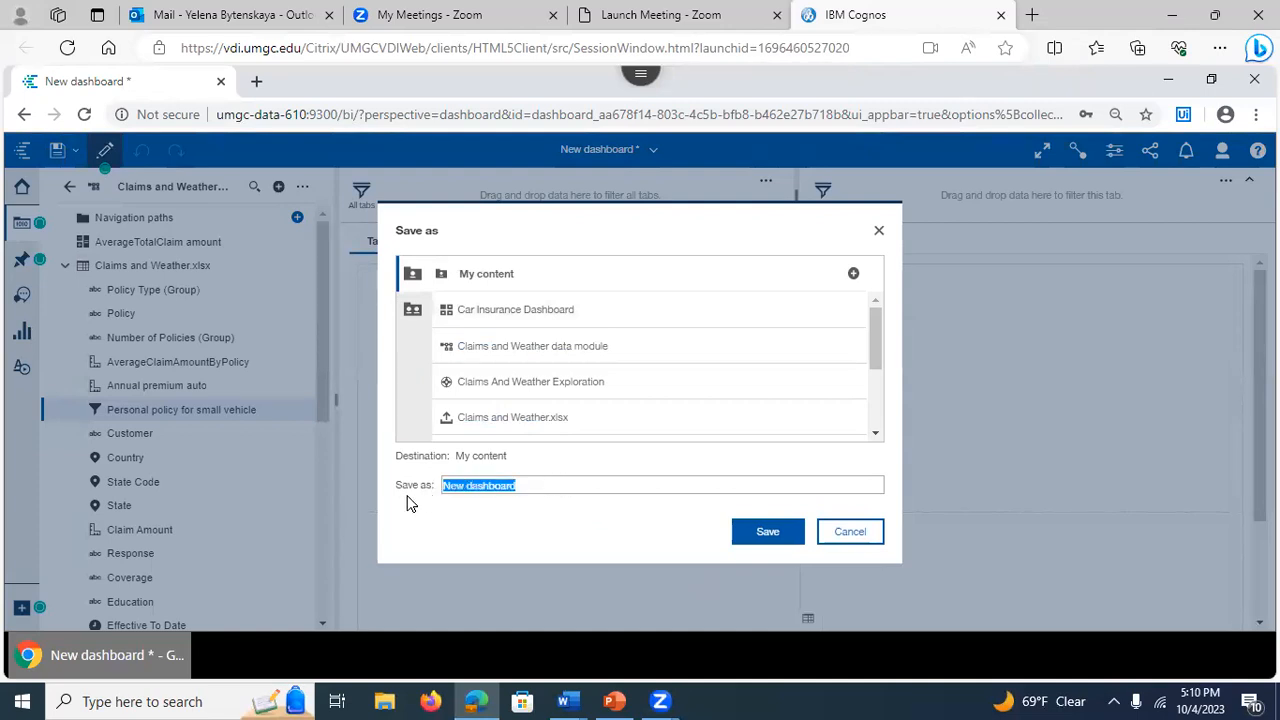
type("C")
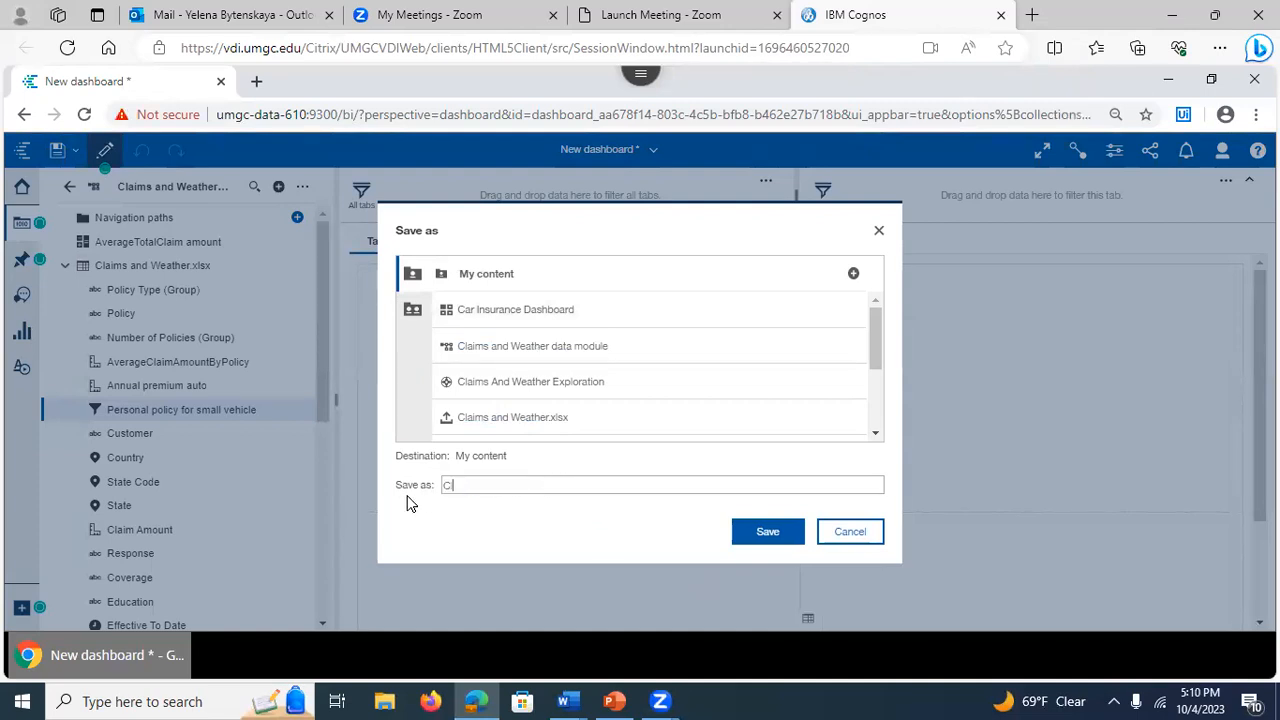
type("laimsDashboard")
left_click(761, 536)
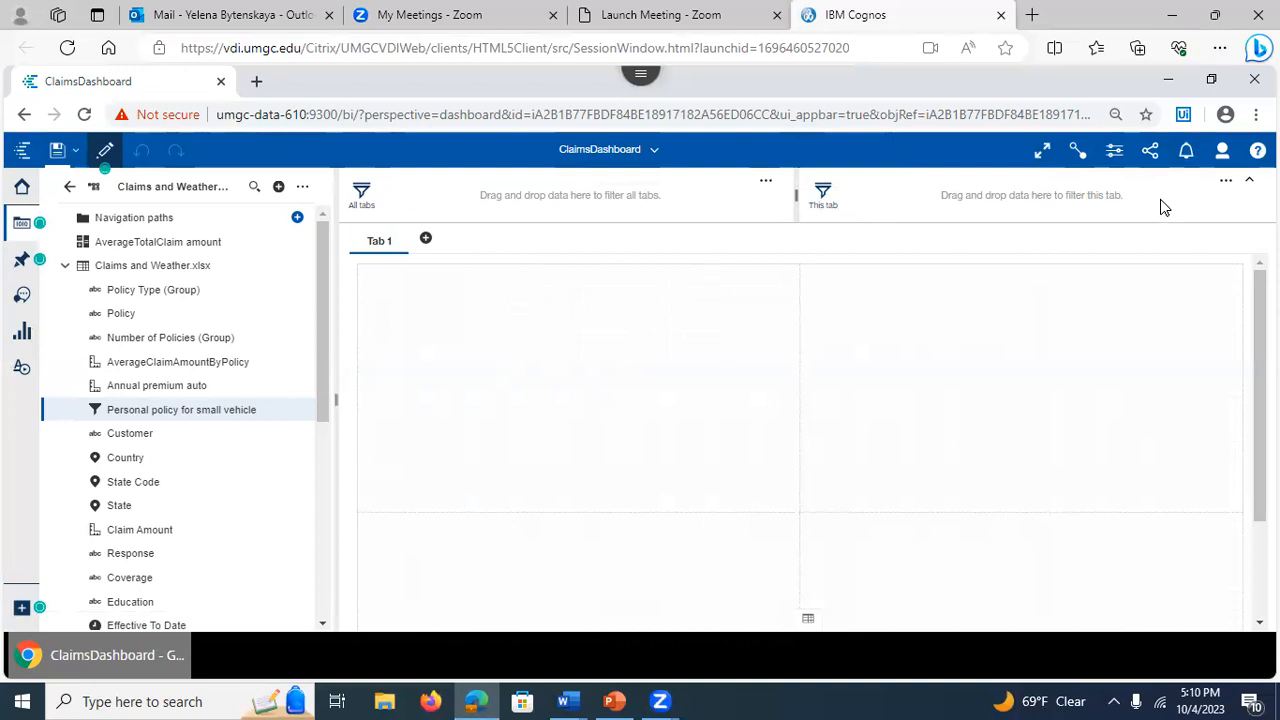
- Collapse the dashboard's filter area and hide the data source fields to enlarge the canvas
left_click(1251, 188)
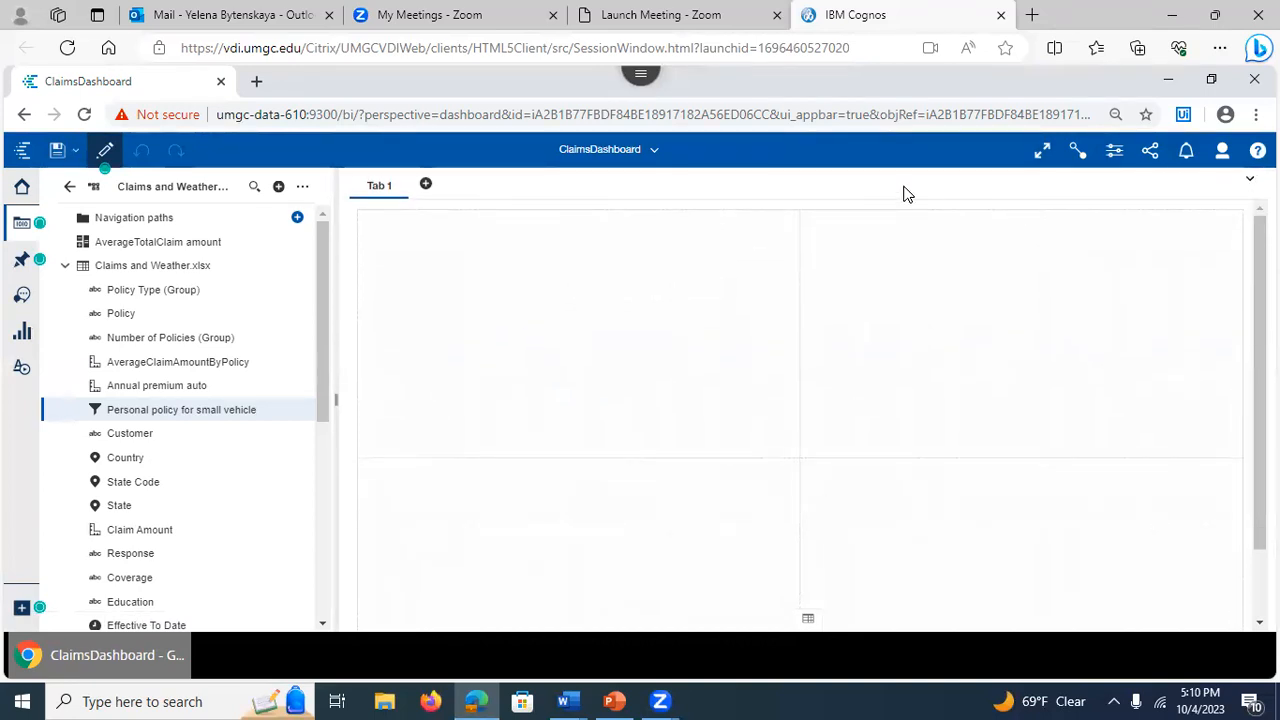
left_click(22, 228)
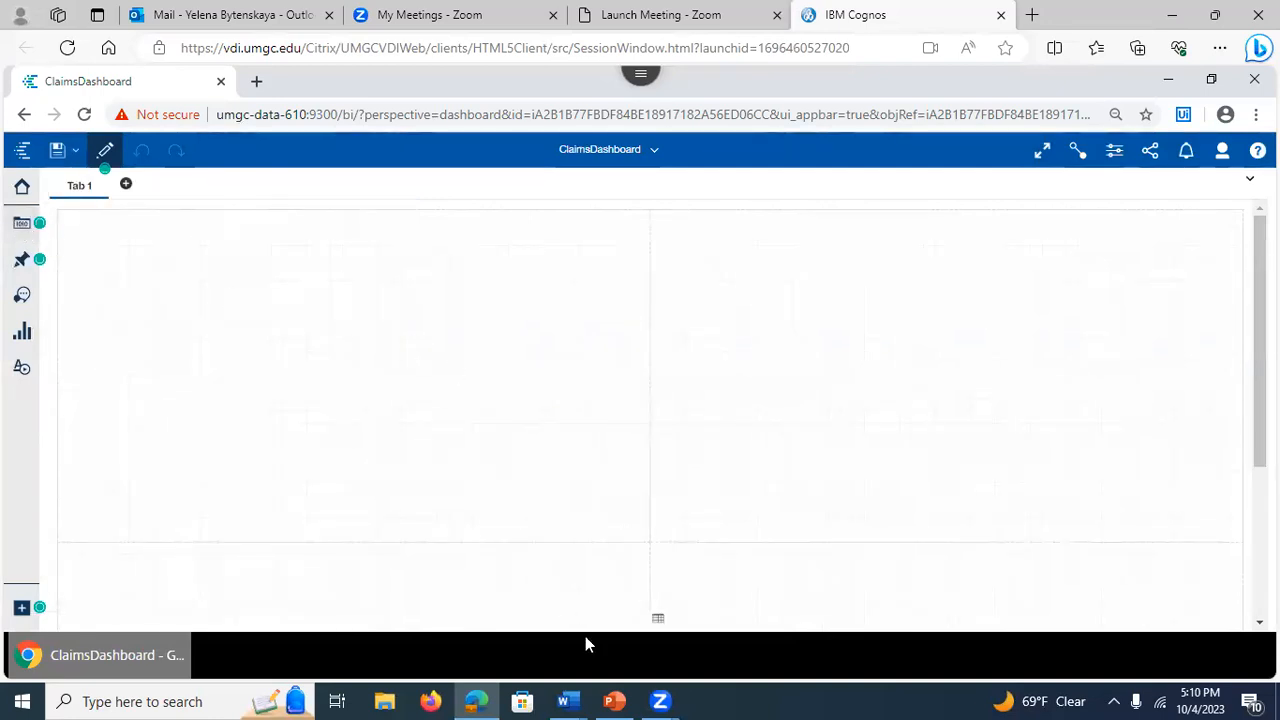
- Switch to the PowerPoint deck and review slides 8 to 10 on dashboard layouts, templates and the tabbed interface
left_click(613, 700)
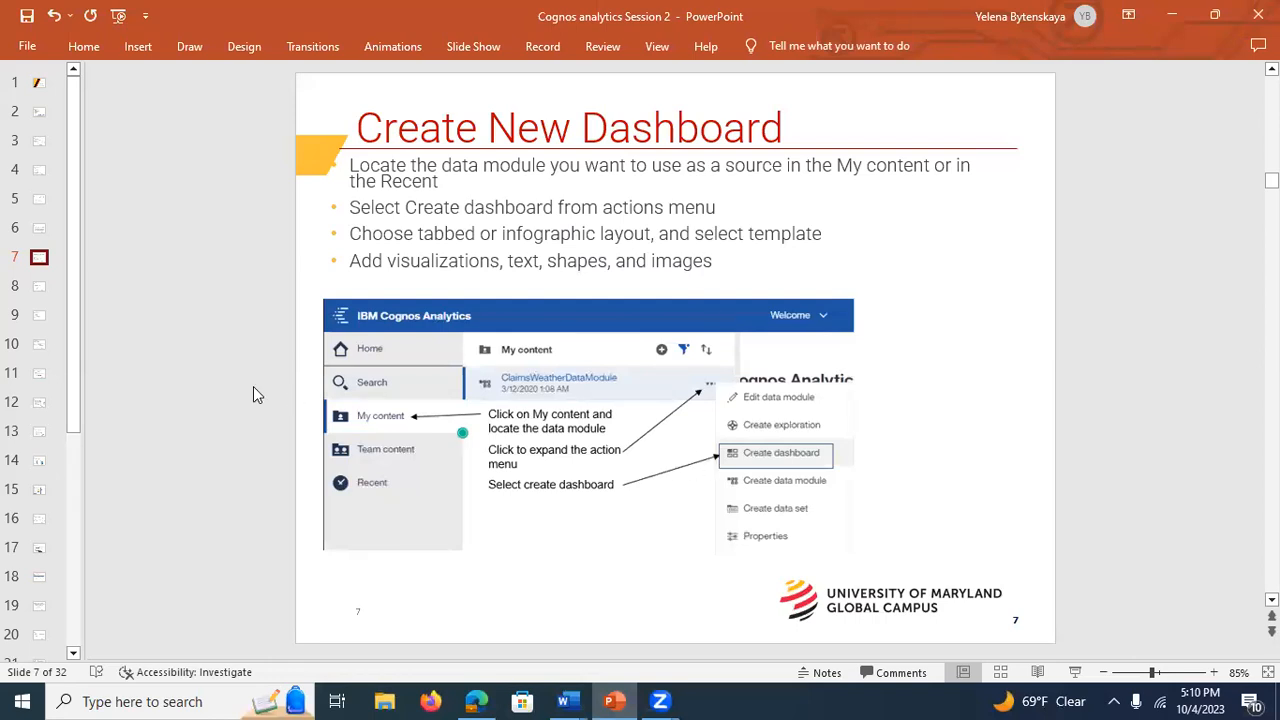
left_click(35, 298)
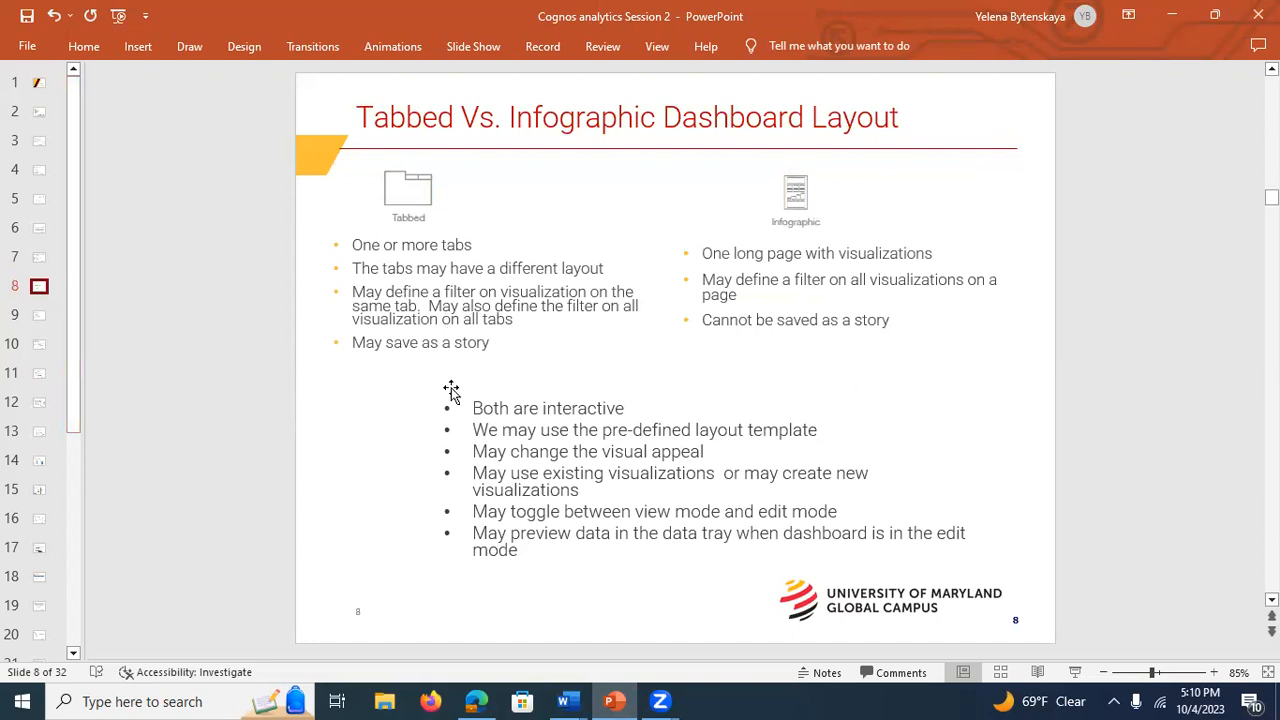
left_click(39, 318)
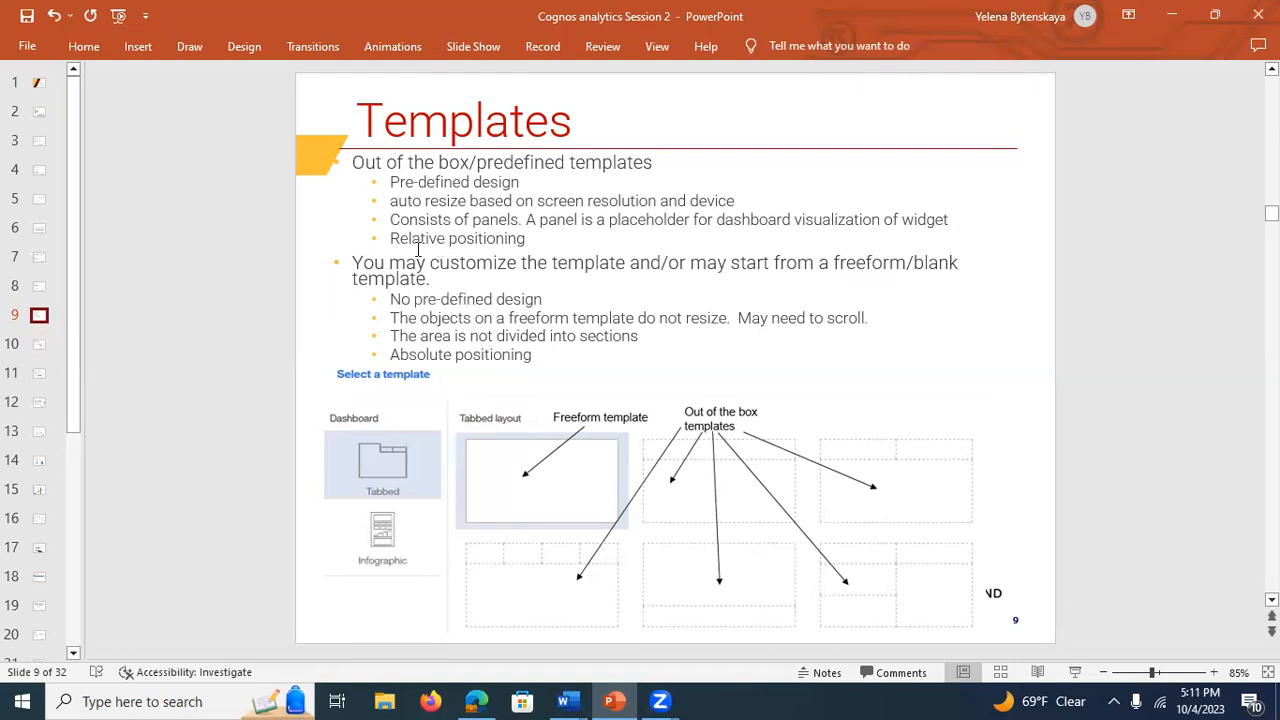
left_click(39, 345)
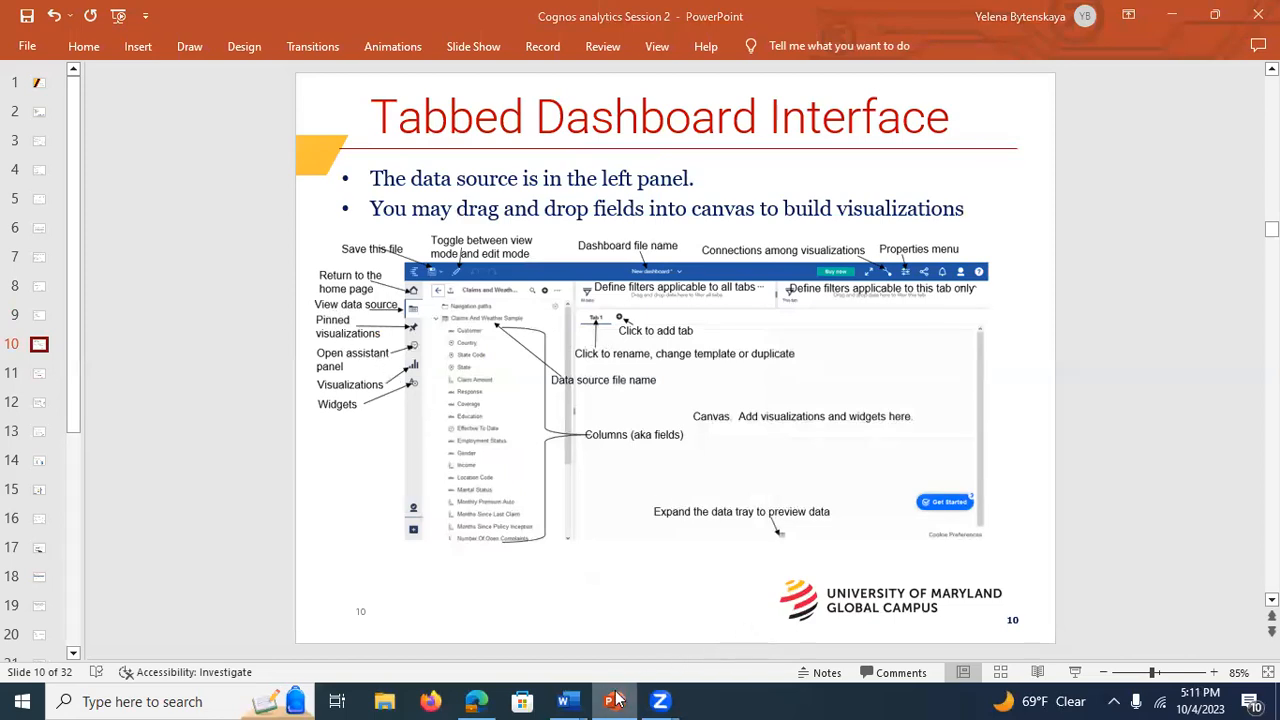
- Switch back to the IBM Cognos dashboard in the browser and examine its data source fields and the Assistant
left_click(476, 701)
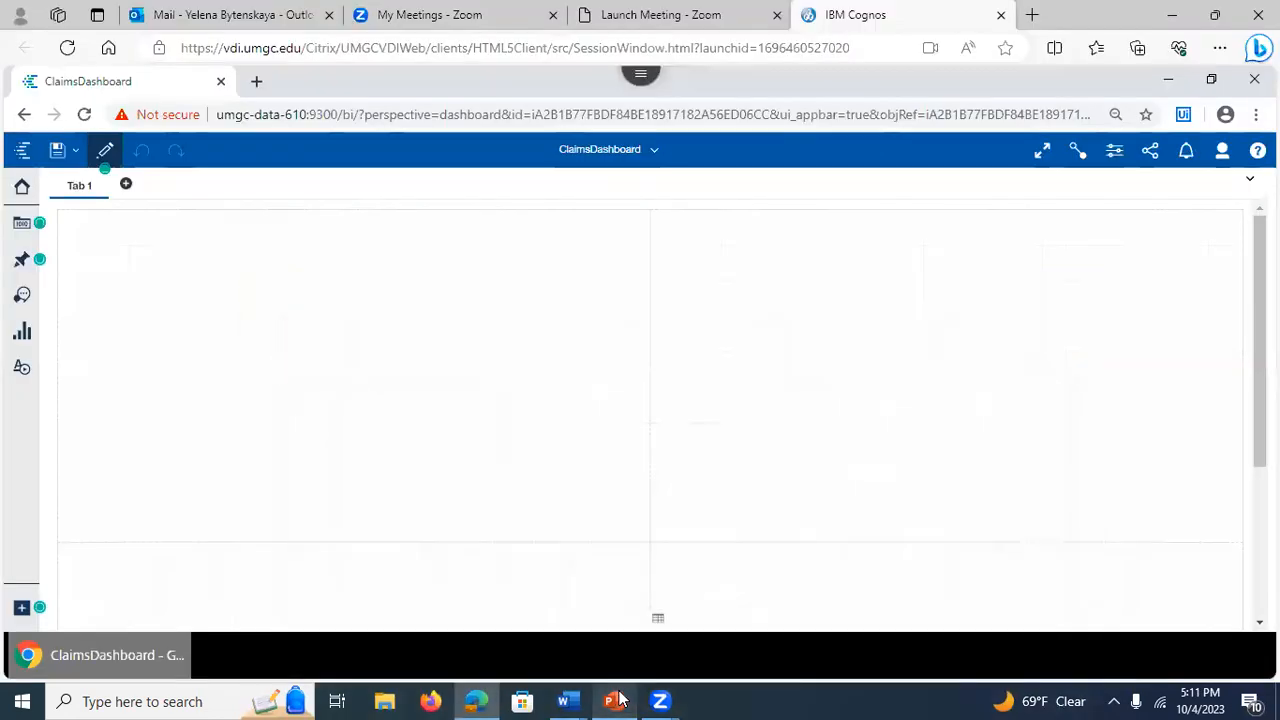
left_click(21, 224)
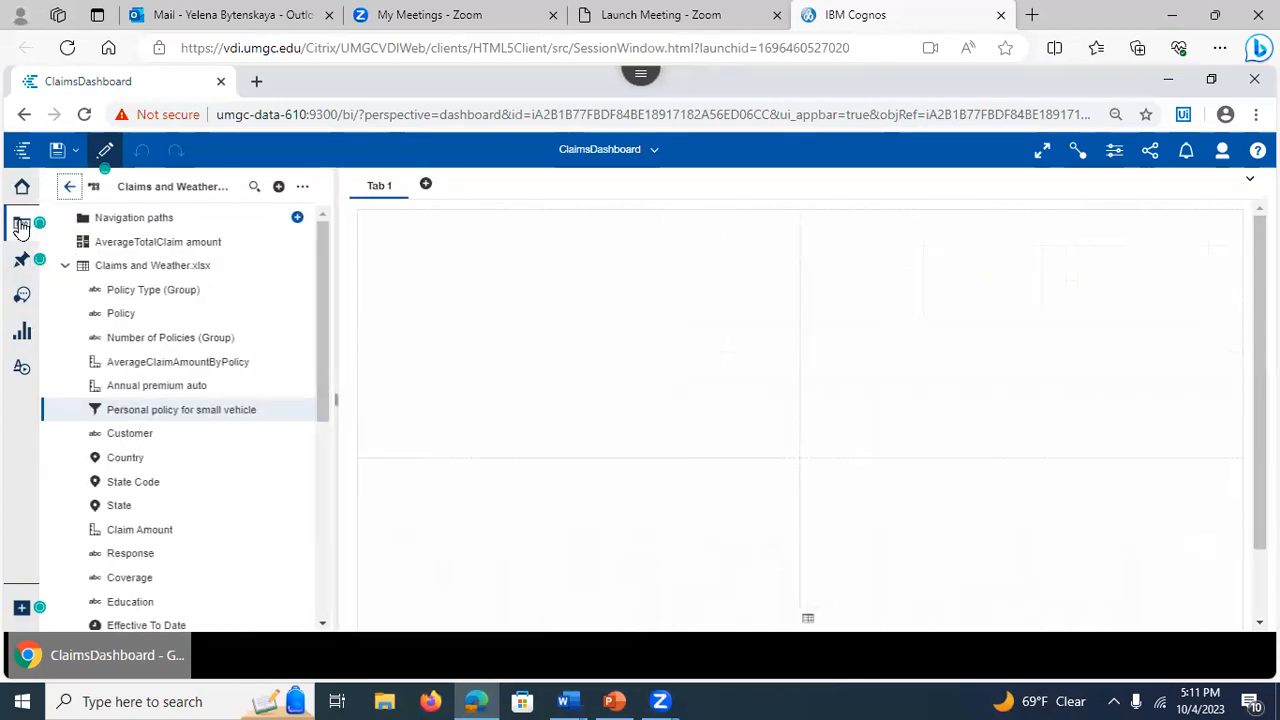
left_click(21, 224)
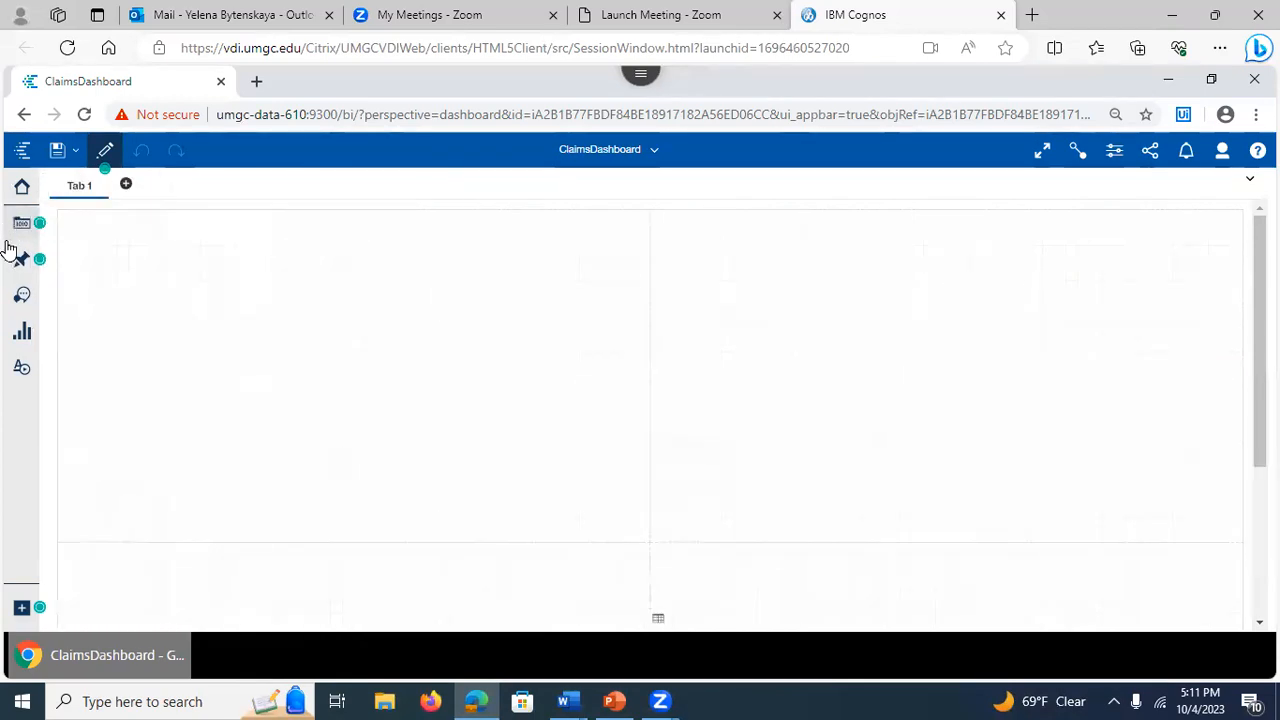
left_click(22, 296)
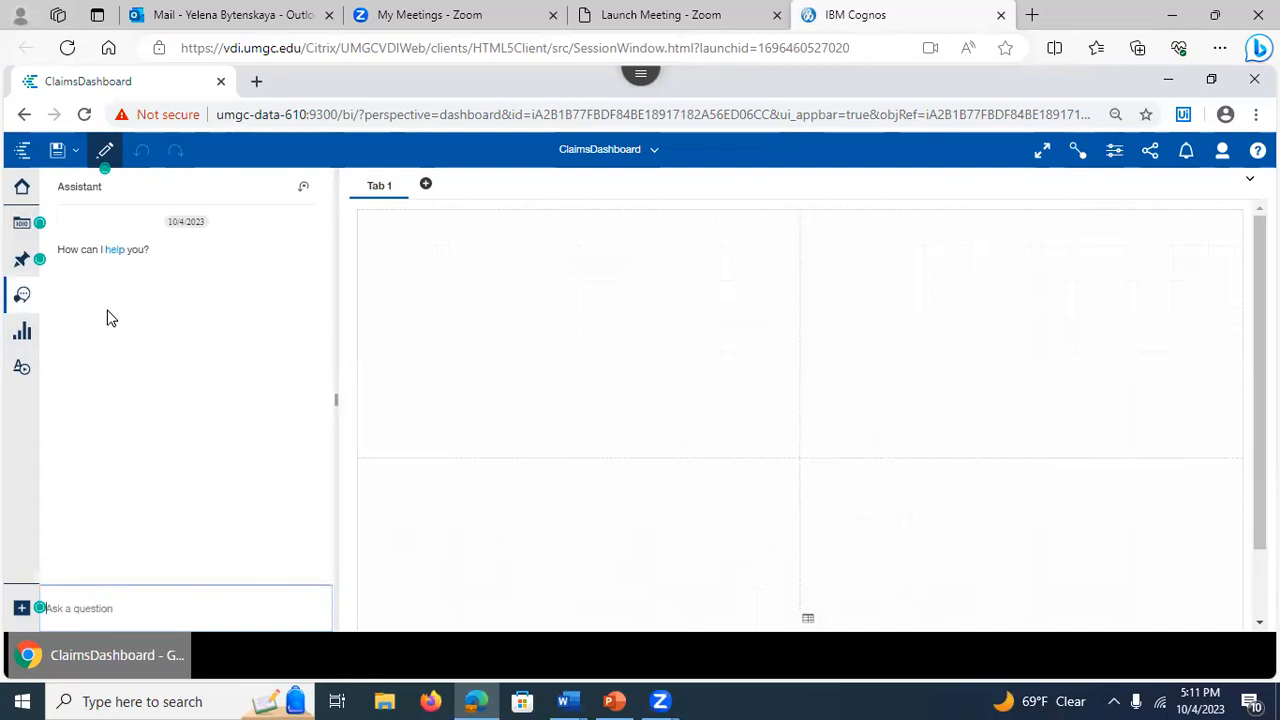
- Add a pie visualization to the dashboard's upper-left panel, with State Code as its segments and Customer as its size
left_click(22, 331)
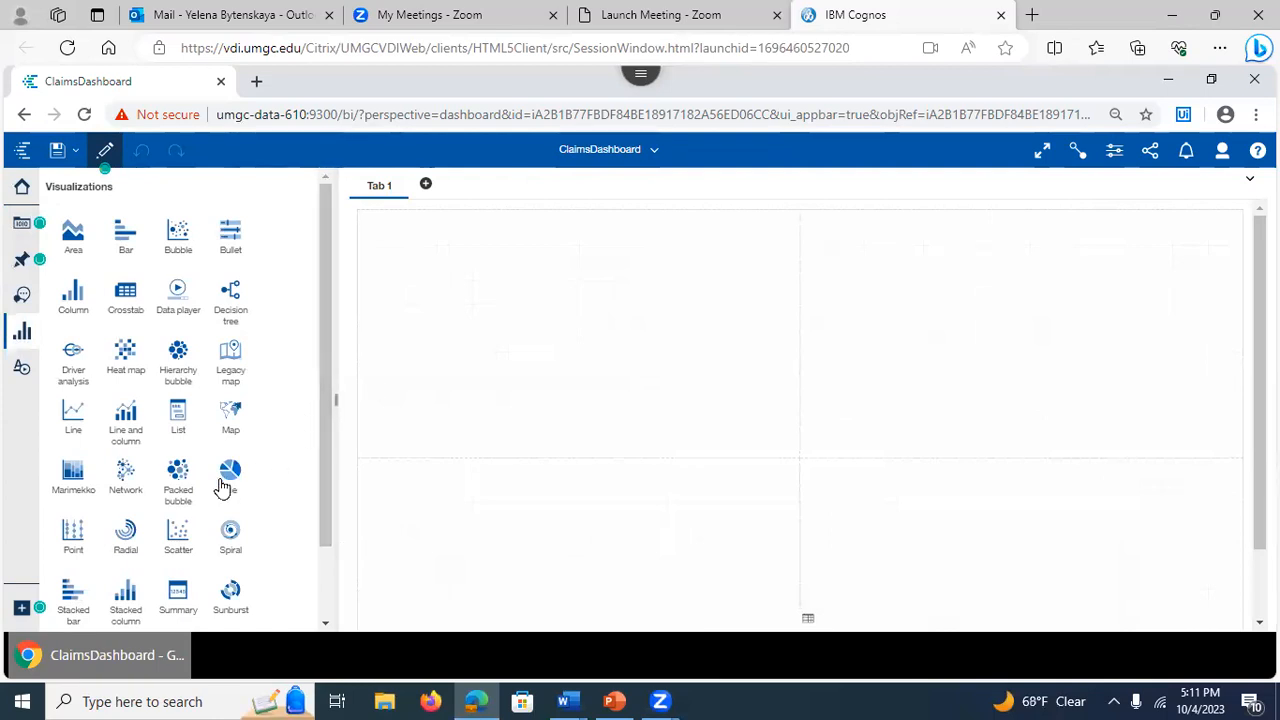
left_click_drag(228, 475, 570, 340)
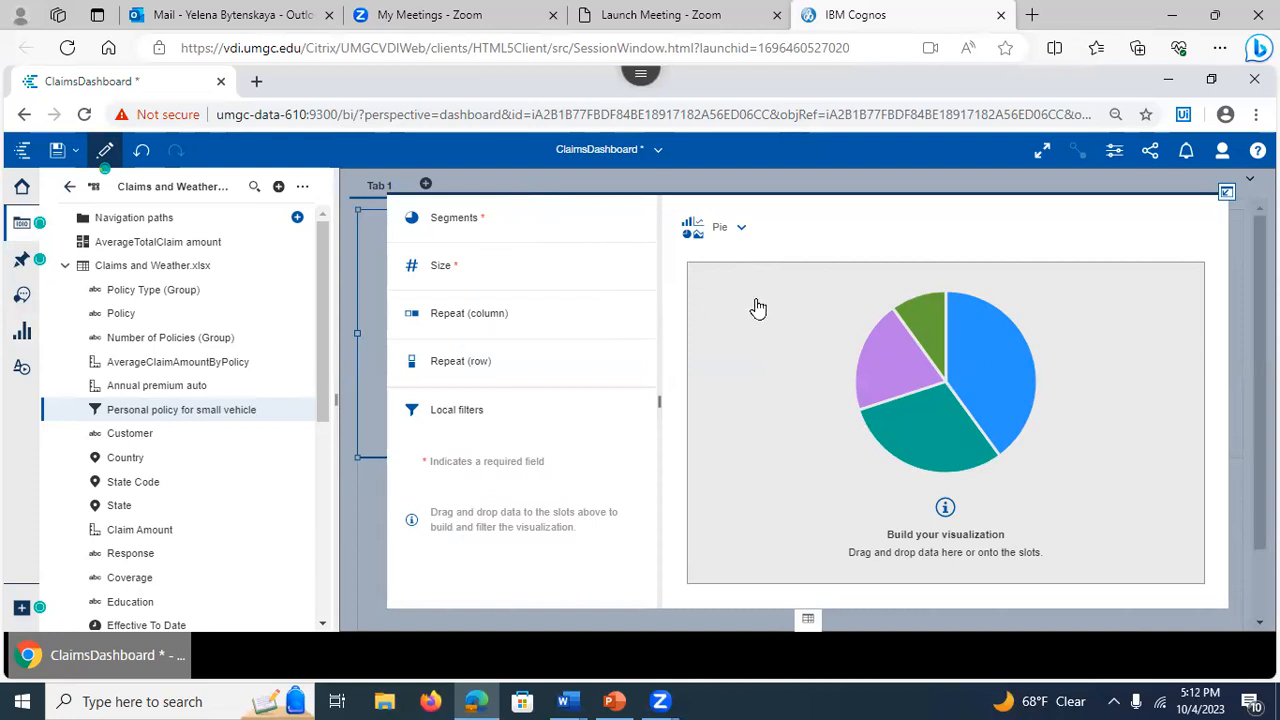
left_click(313, 294)
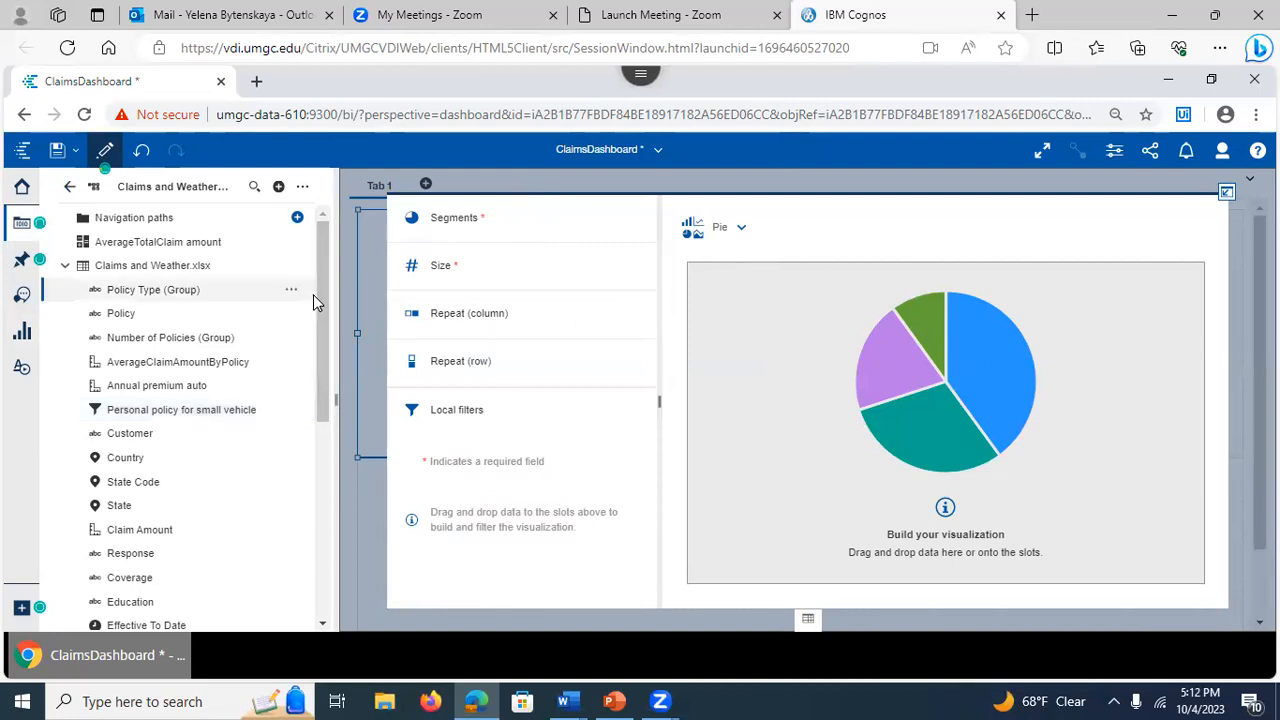
left_click_drag(321, 306, 322, 368)
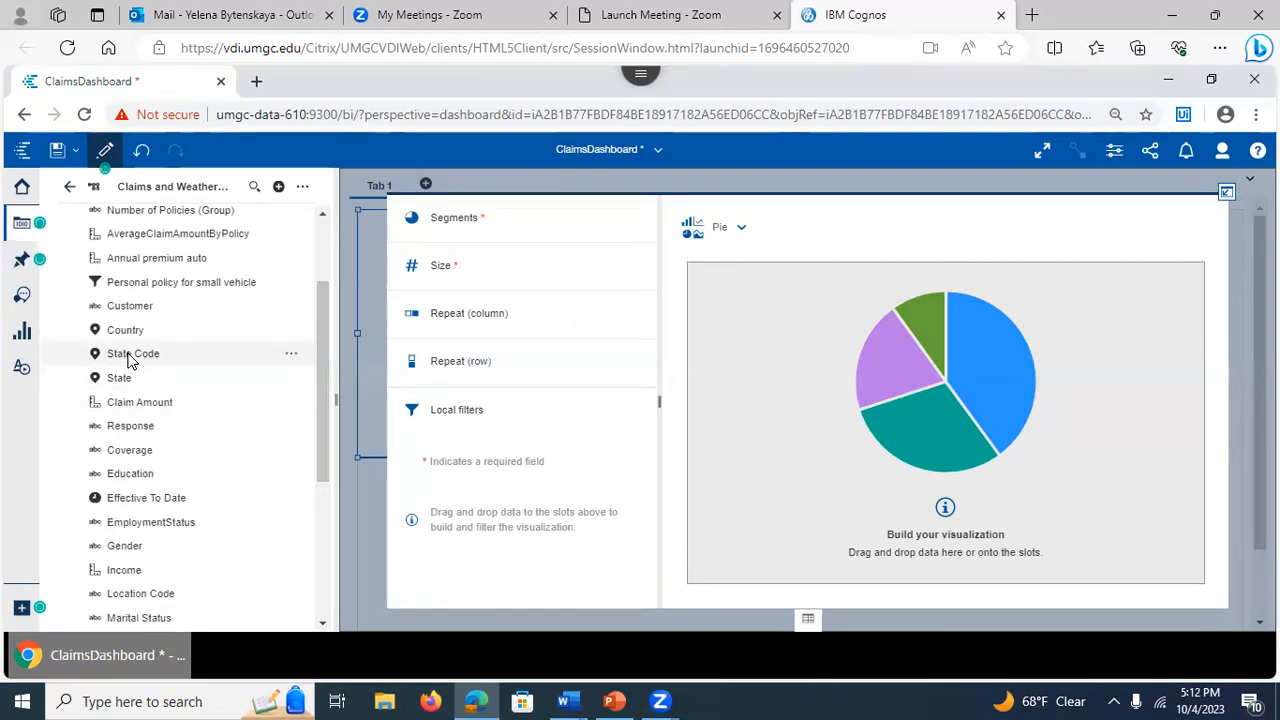
left_click_drag(121, 357, 528, 221)
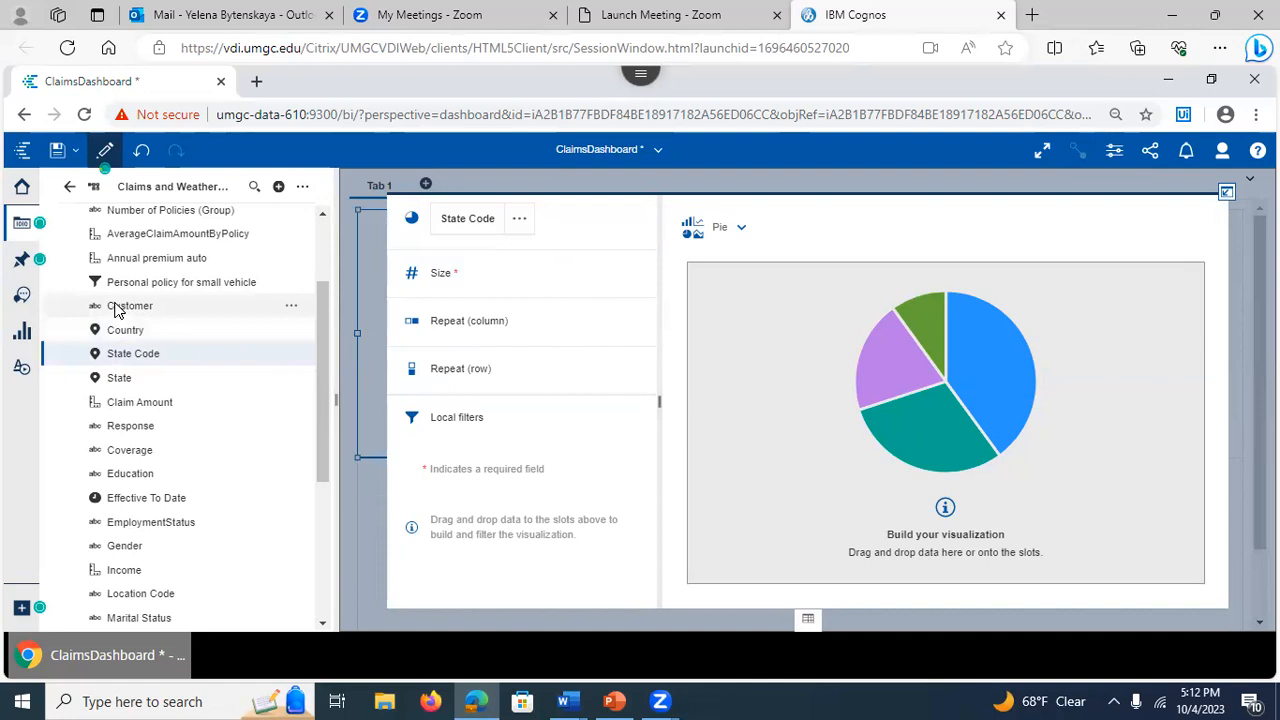
left_click_drag(116, 310, 480, 272)
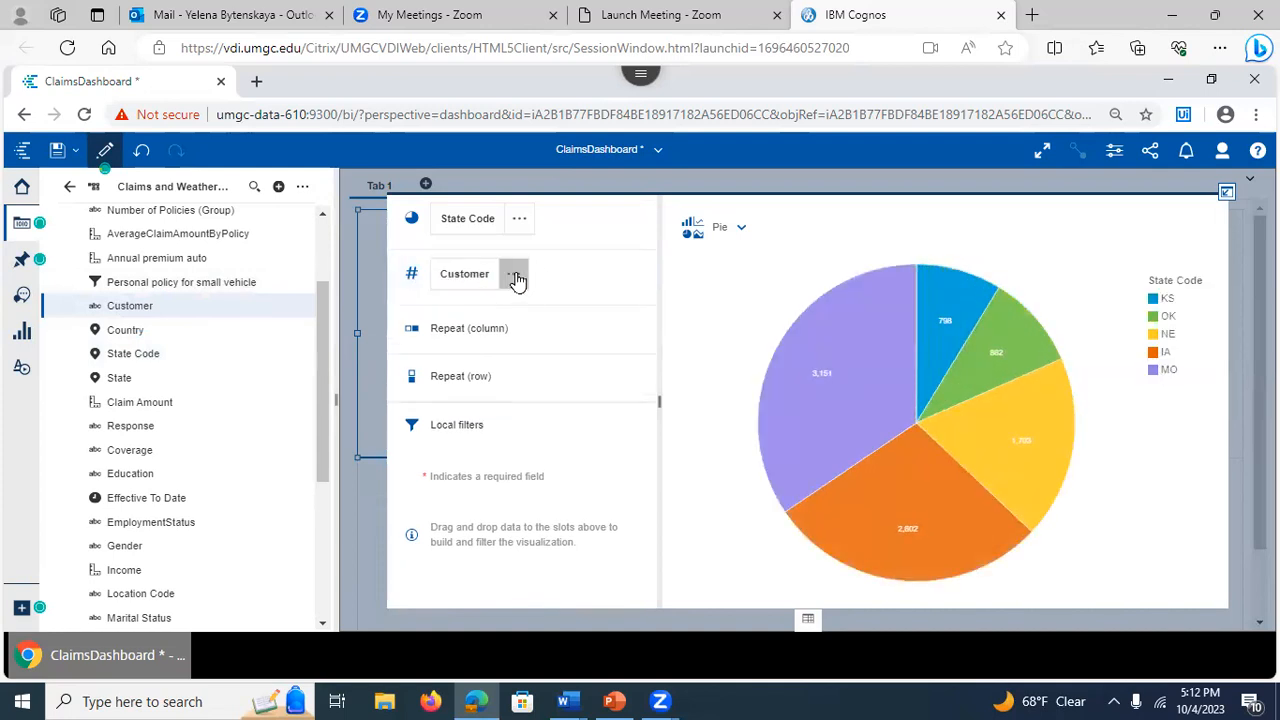
- Check the summarization options of the pie chart's Customer field, and collapse the chart back into its dashboard panel
left_click(516, 278)
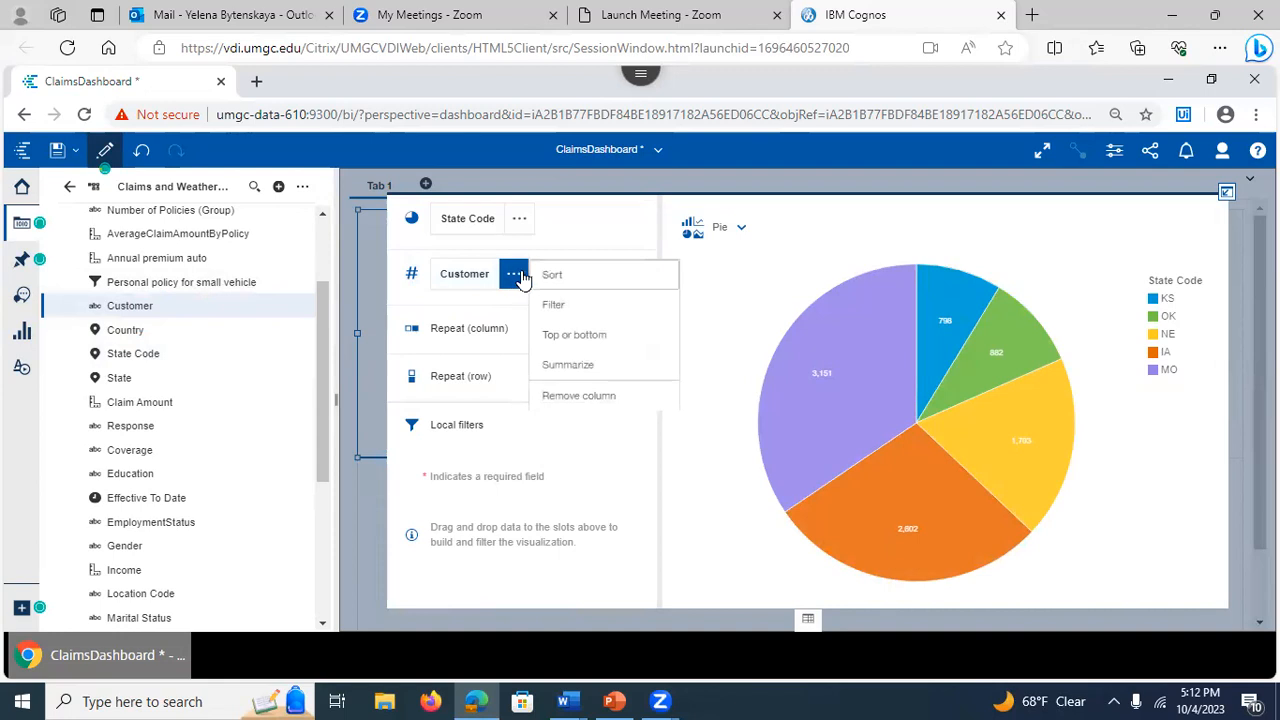
left_click(567, 367)
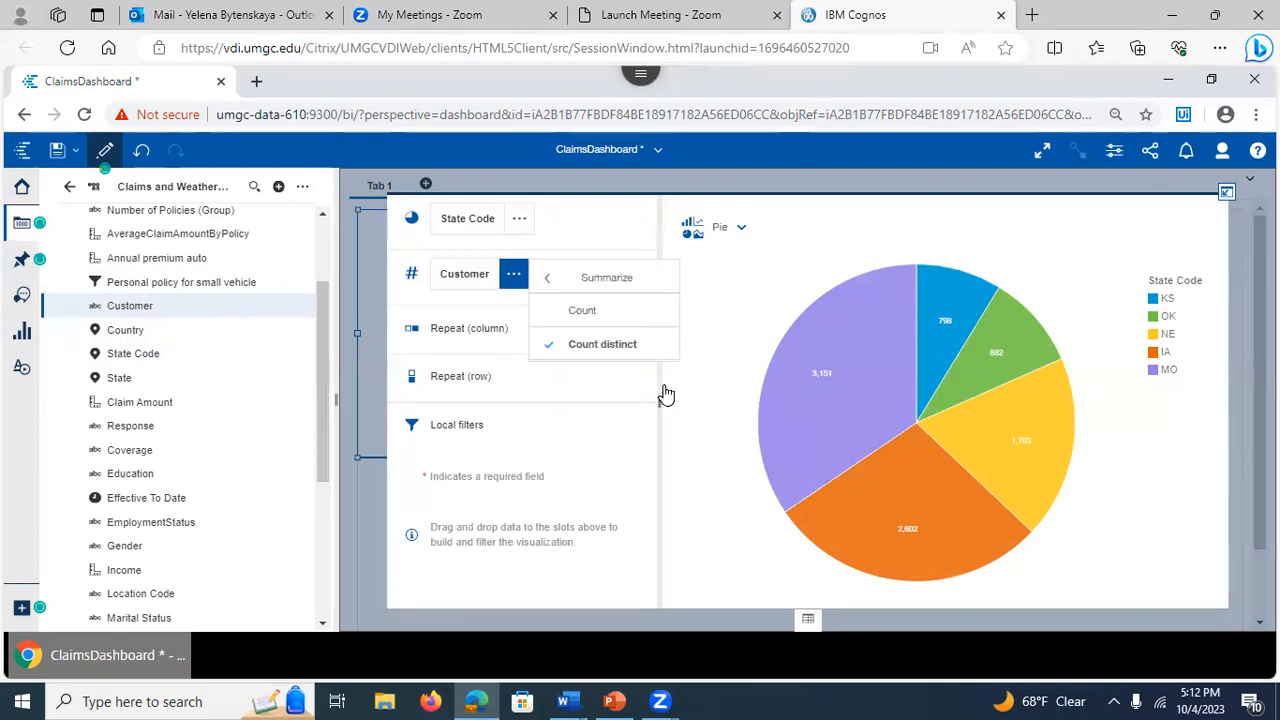
left_click(720, 310)
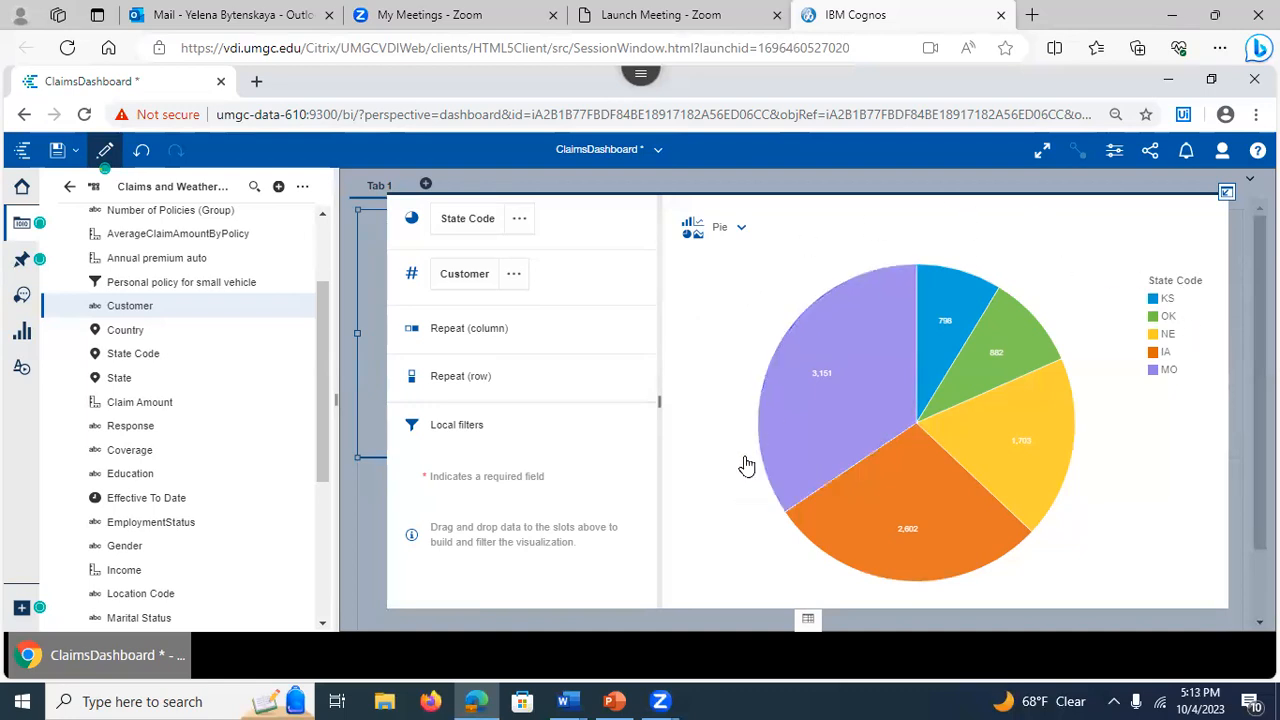
left_click(1227, 192)
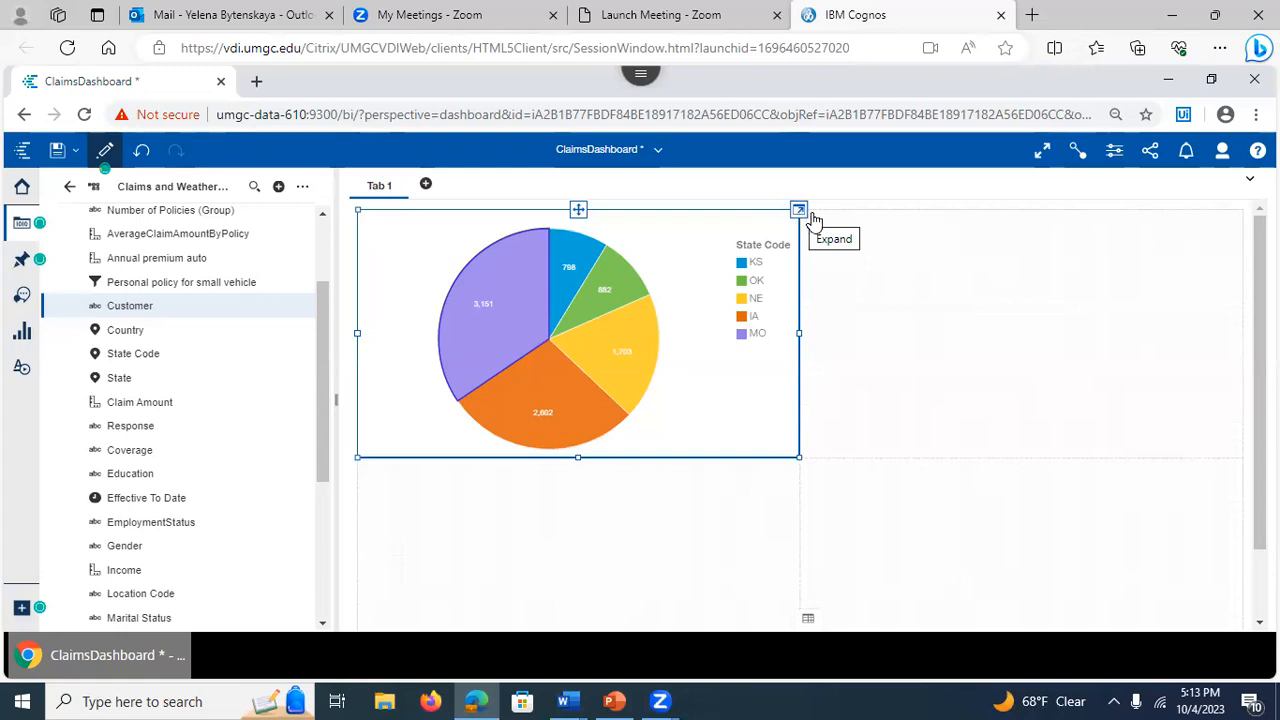
- Display the state pie chart's value labels as percentages in its visualization properties
left_click(1115, 155)
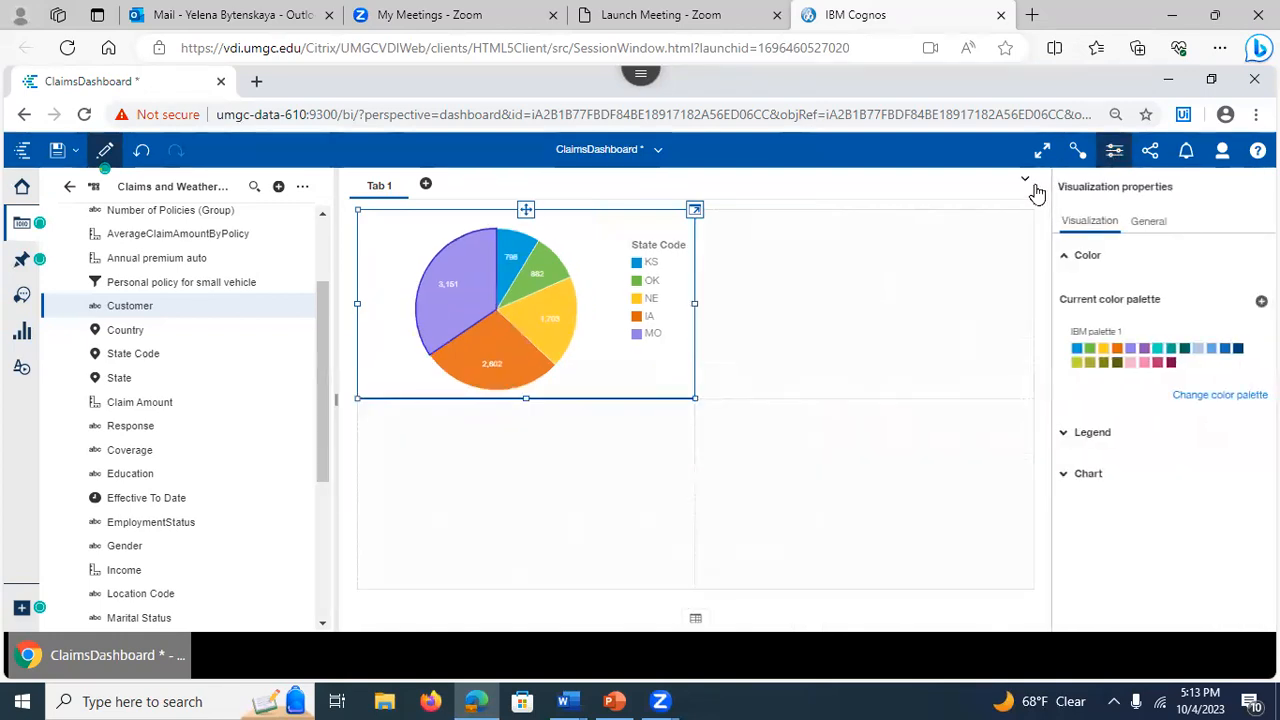
left_click(1073, 440)
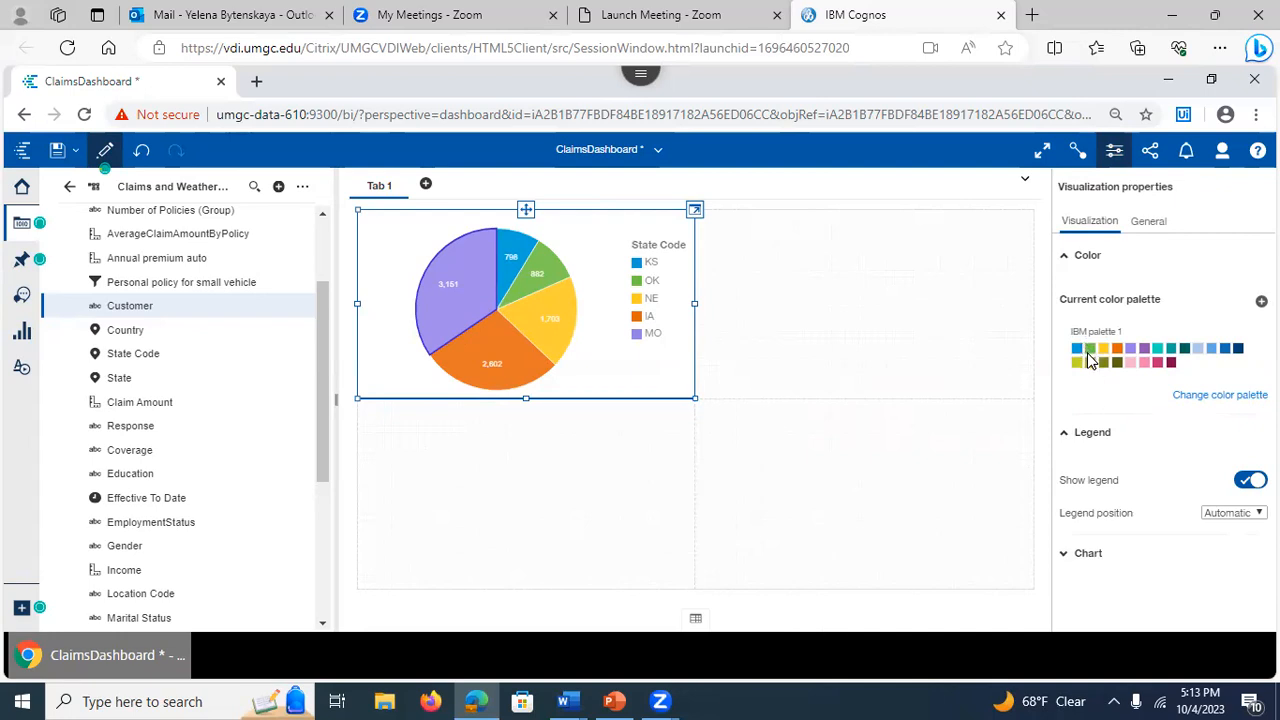
left_click(1072, 554)
scroll(1072, 558, "down", 2)
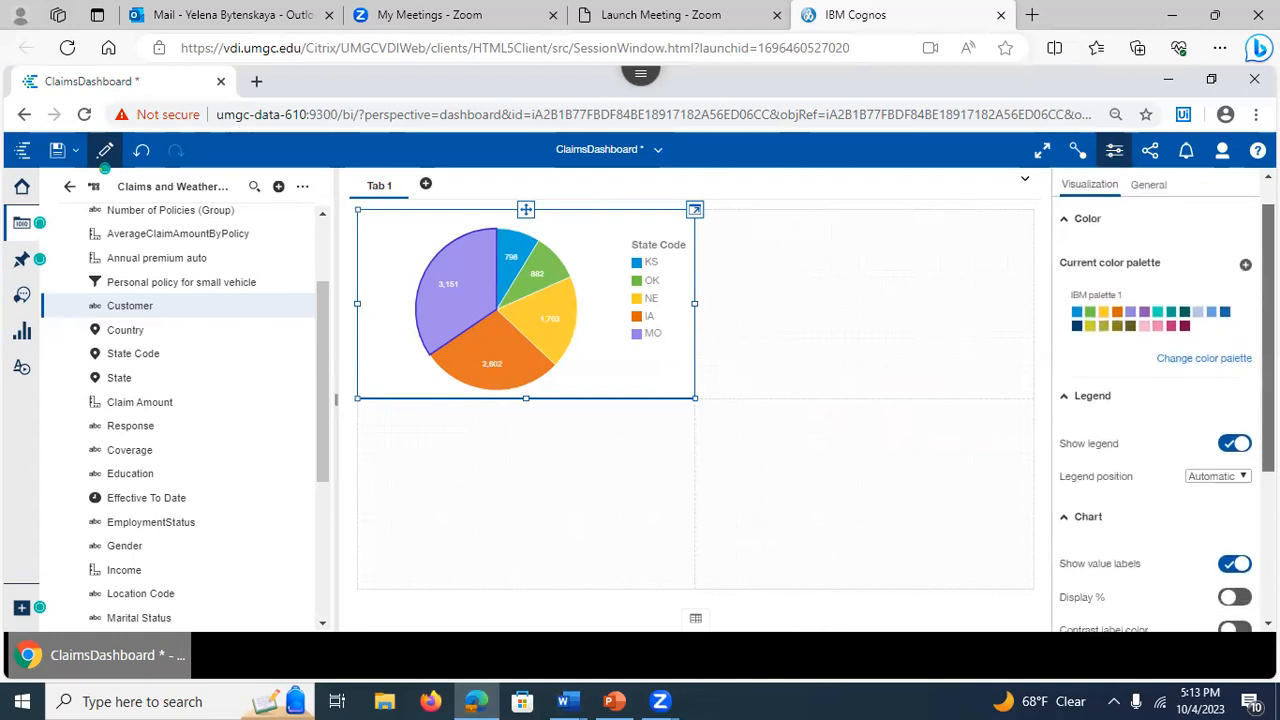
scroll(1150, 500, "down", 1)
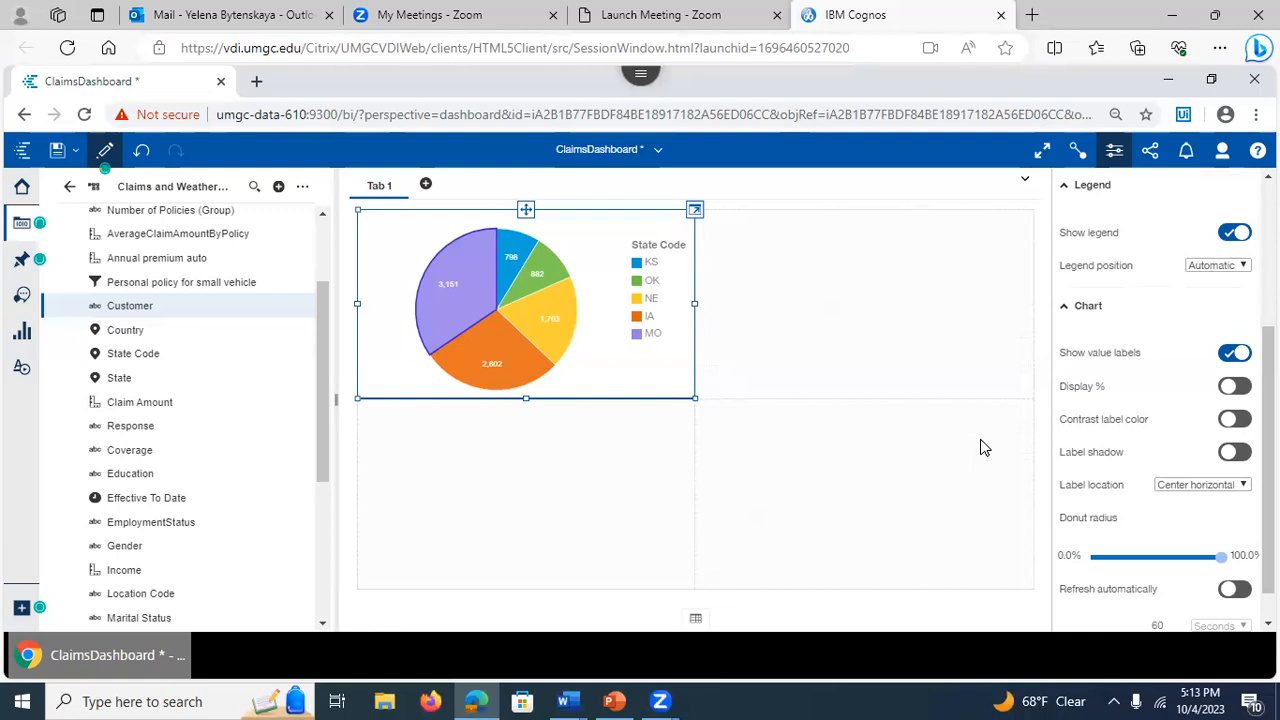
left_click(1233, 388)
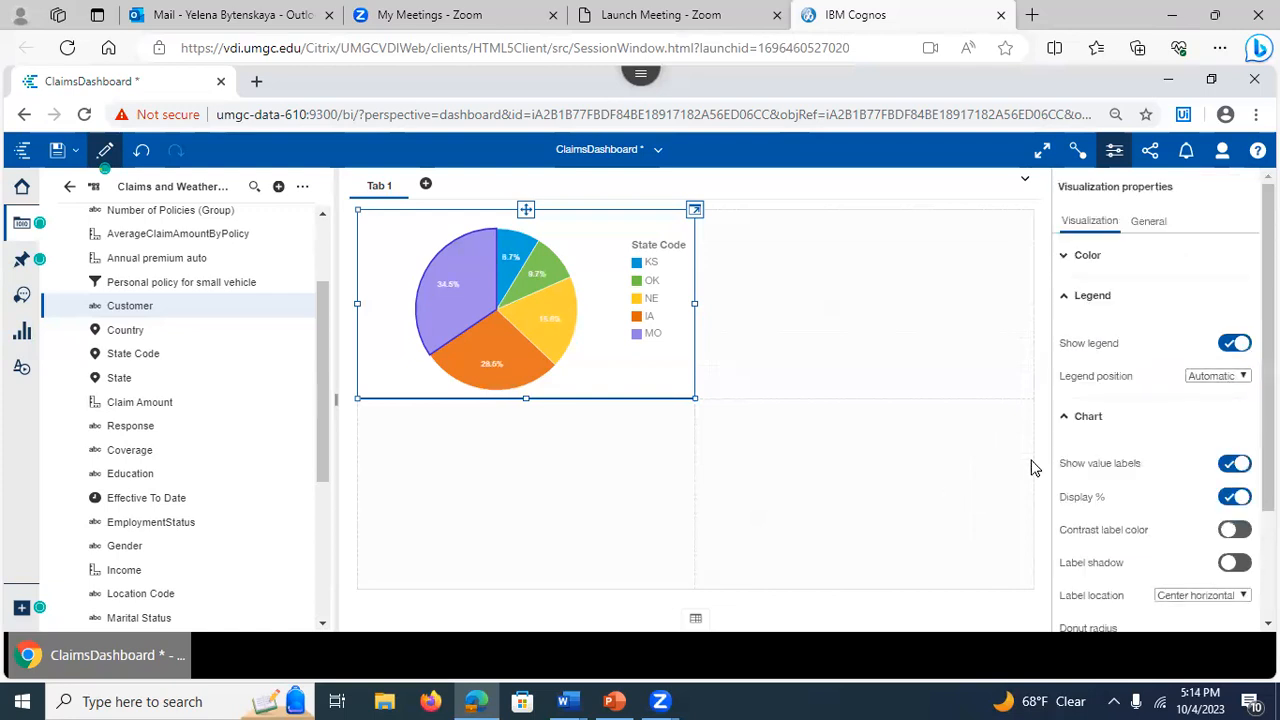
- Reduce the chart's donut radius to about 70% so the pie becomes a donut
left_click_drag(1268, 390, 1268, 496)
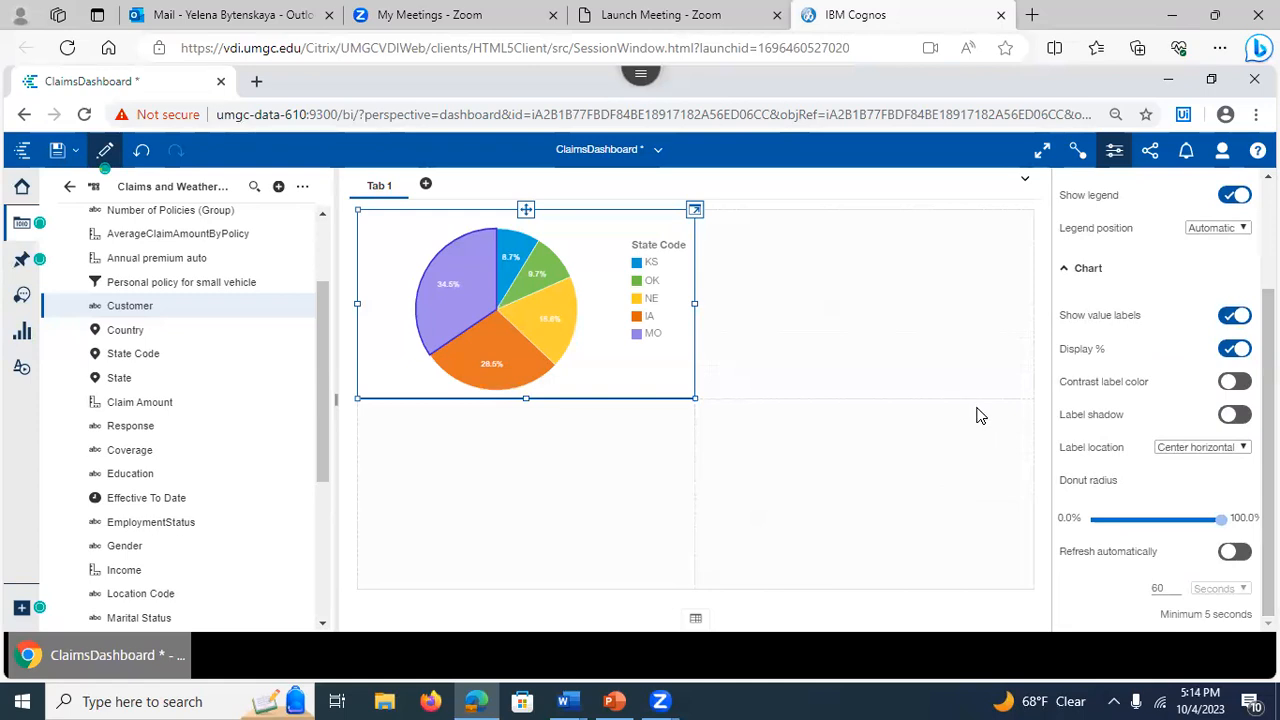
left_click_drag(1221, 520, 1182, 532)
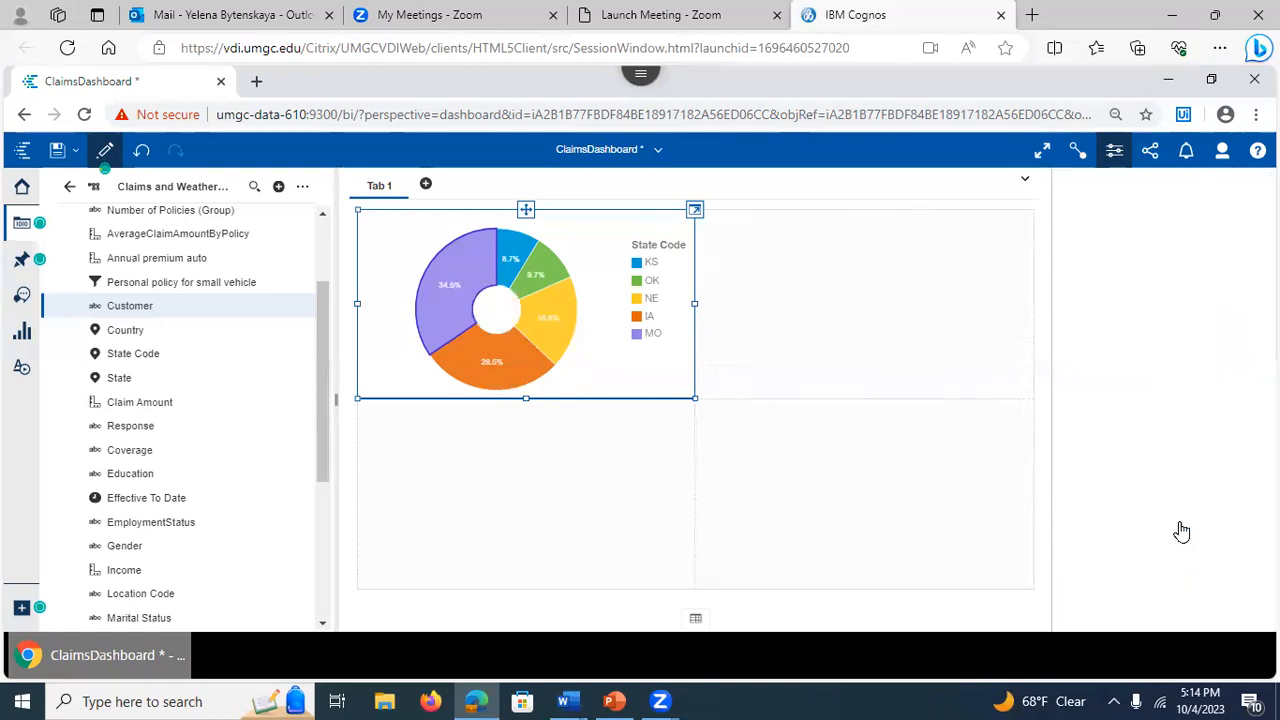
mouse_move(1268, 400)
left_mouse_down()
mouse_move(1268, 505)
mouse_move(1268, 398)
left_mouse_up()
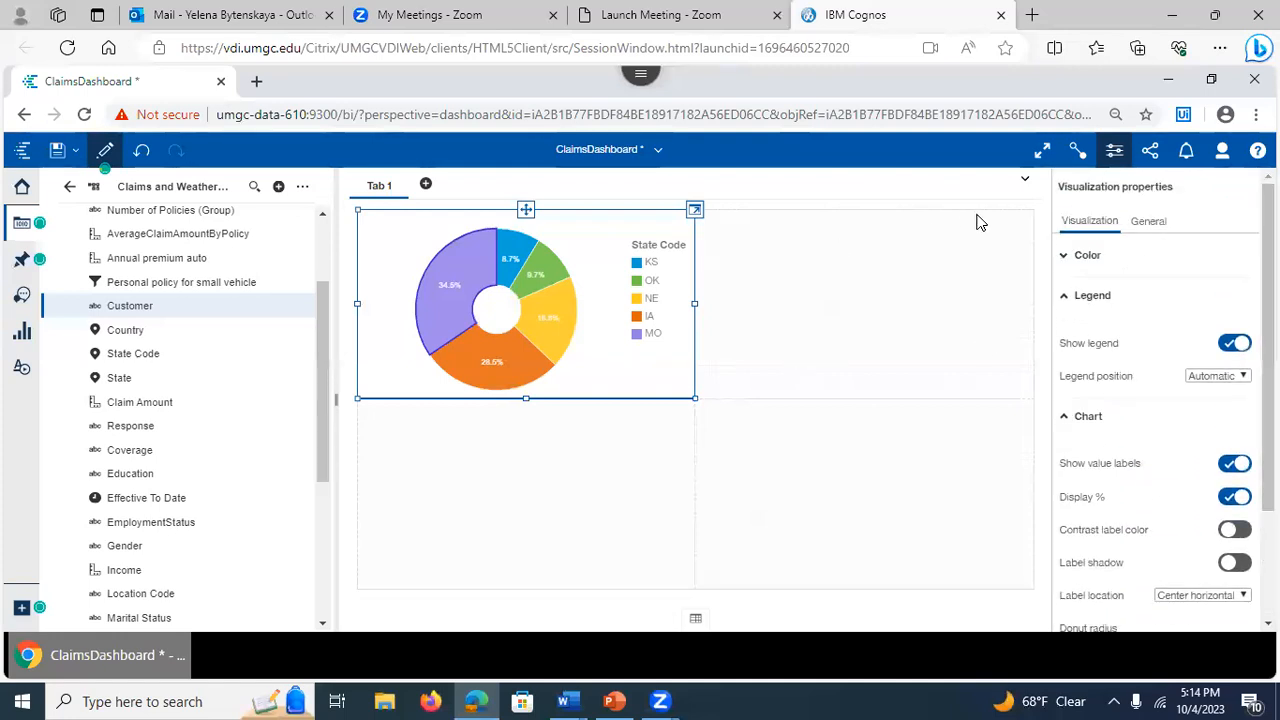
- Give the chart panel a black border (#000000) in its general appearance settings
left_click(1148, 222)
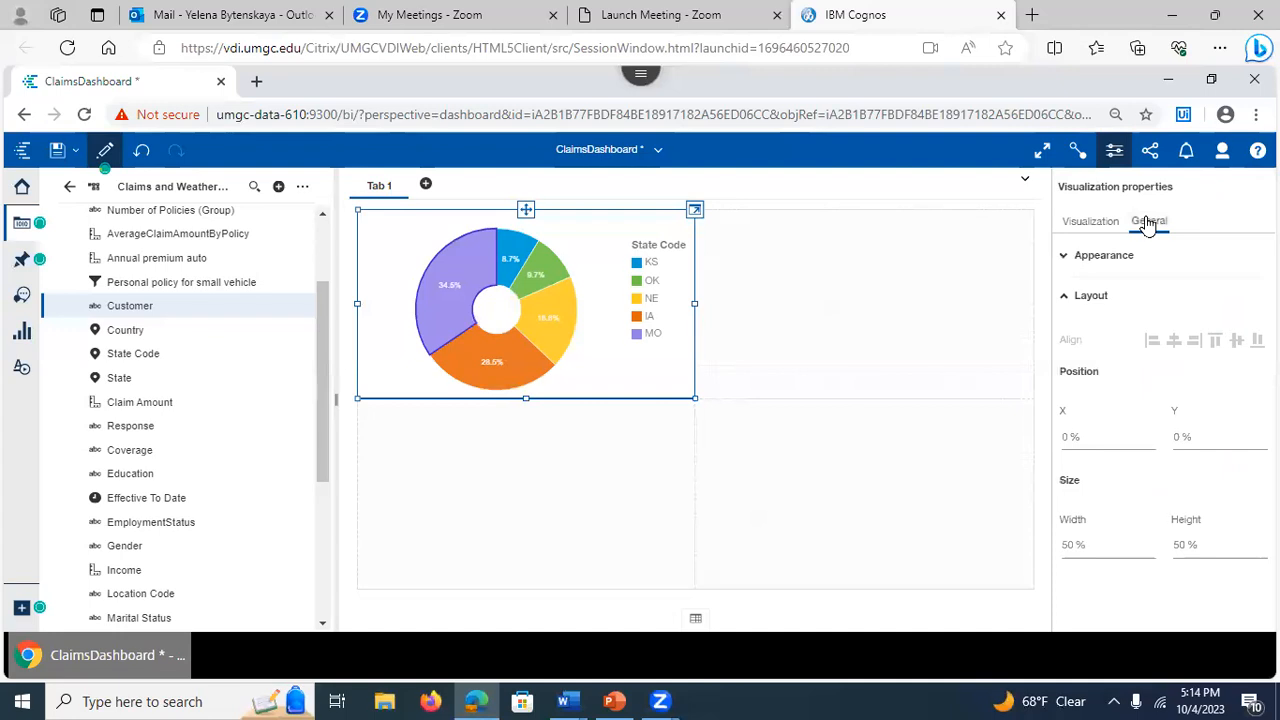
left_click(1066, 258)
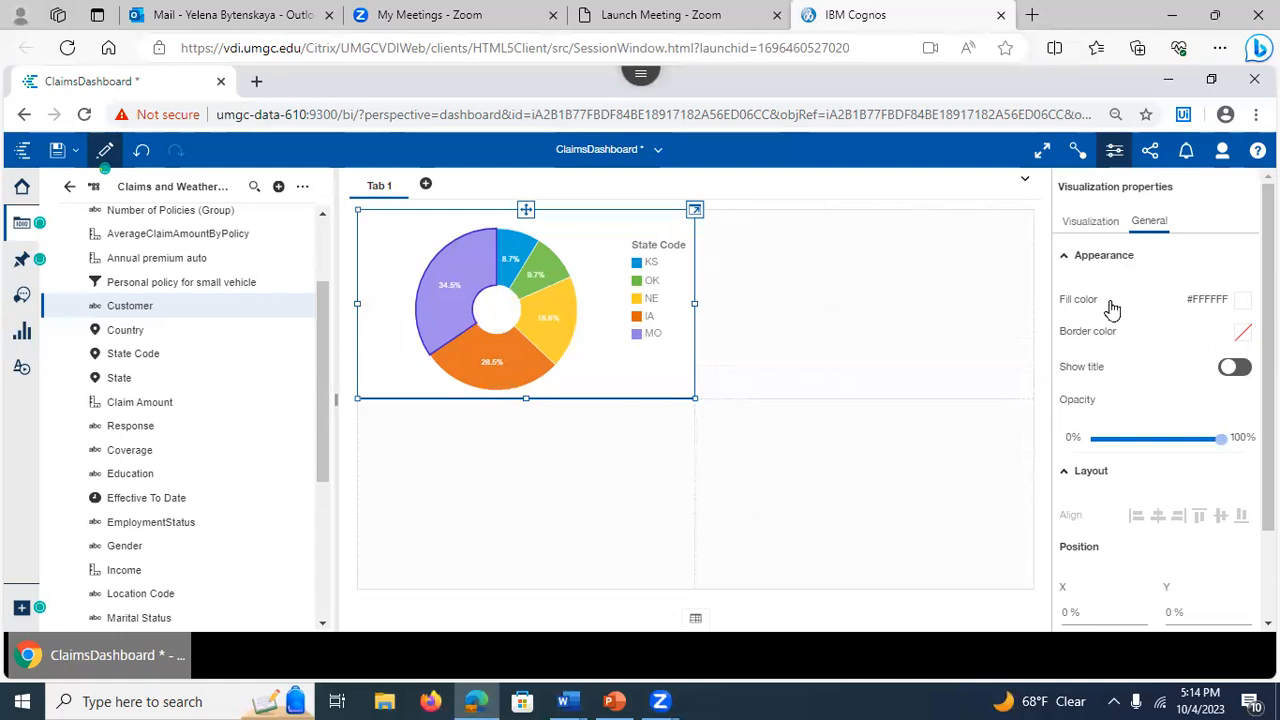
left_click(1245, 338)
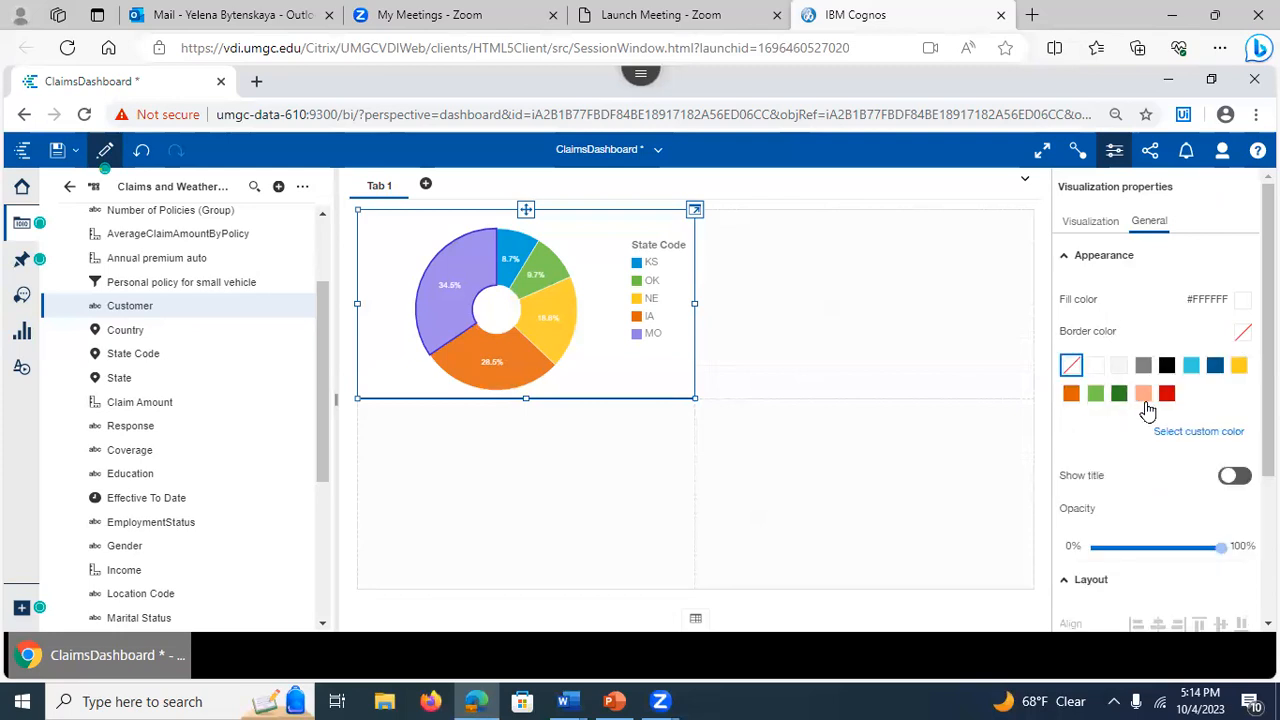
left_click(1167, 368)
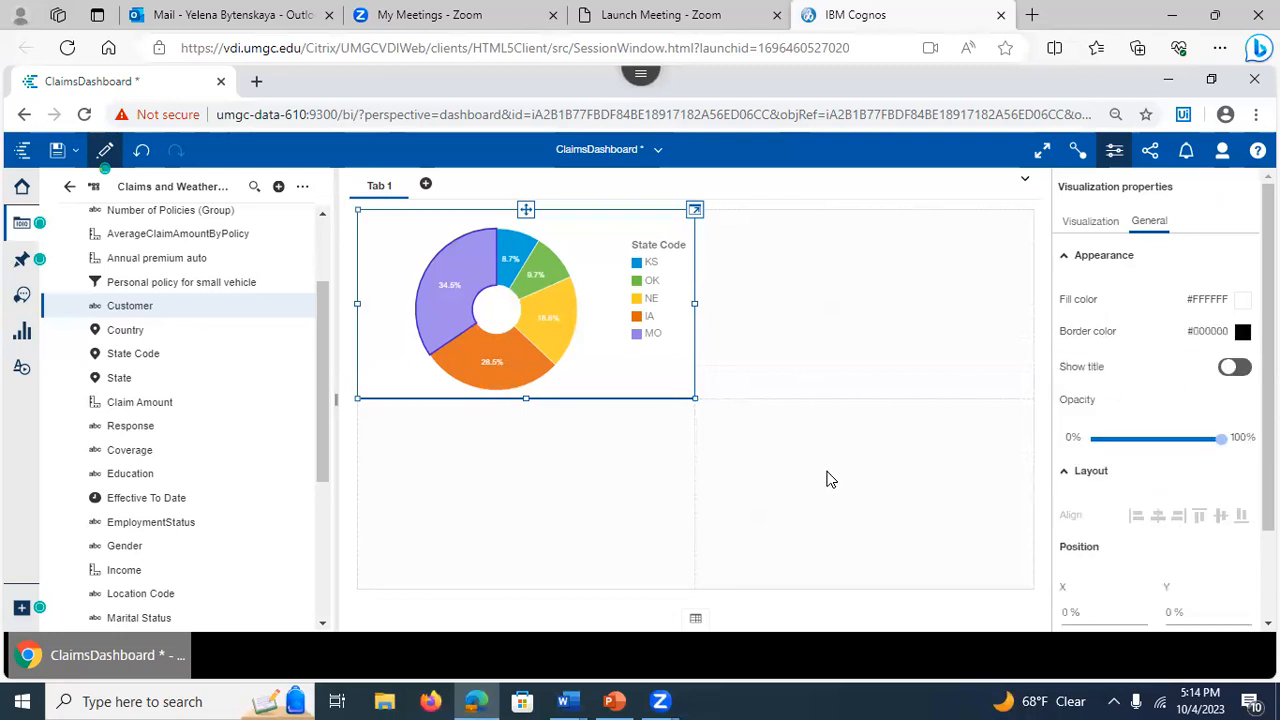
- Examine the chart's position, size, opacity, color, legend and label settings in its general and visualization properties
scroll(1155, 400, "down", 2)
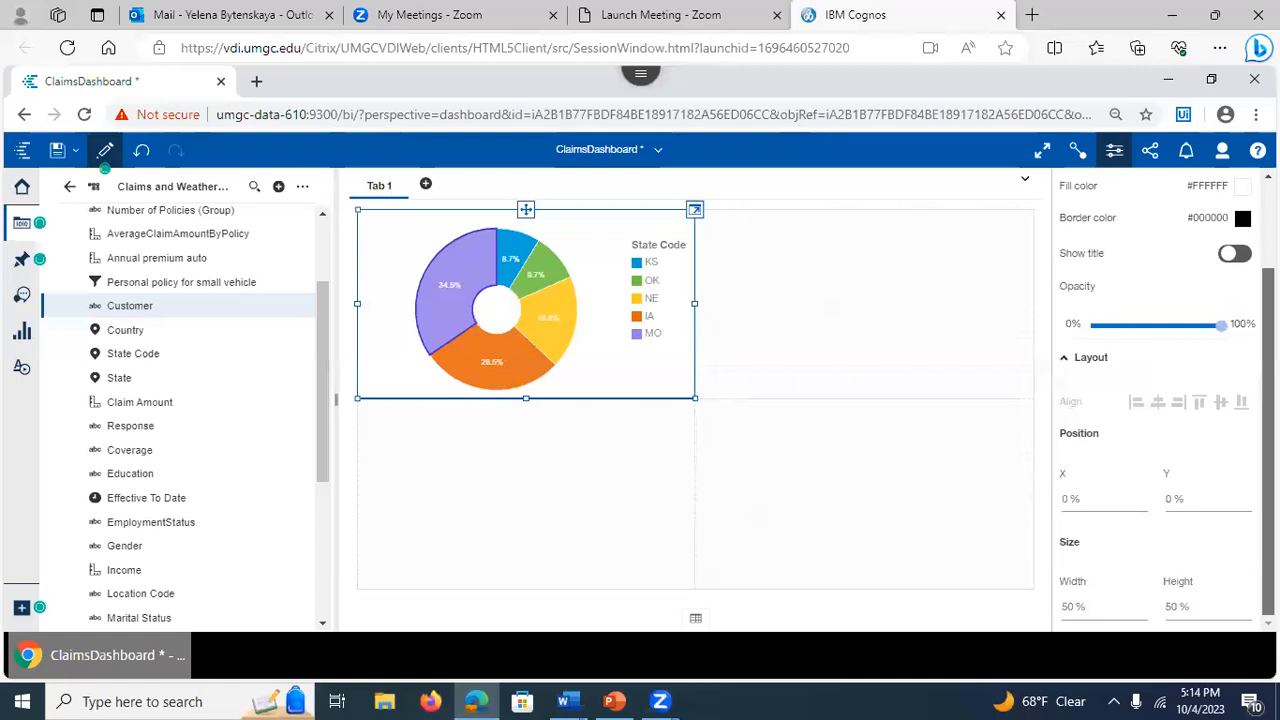
scroll(1155, 400, "up", 2)
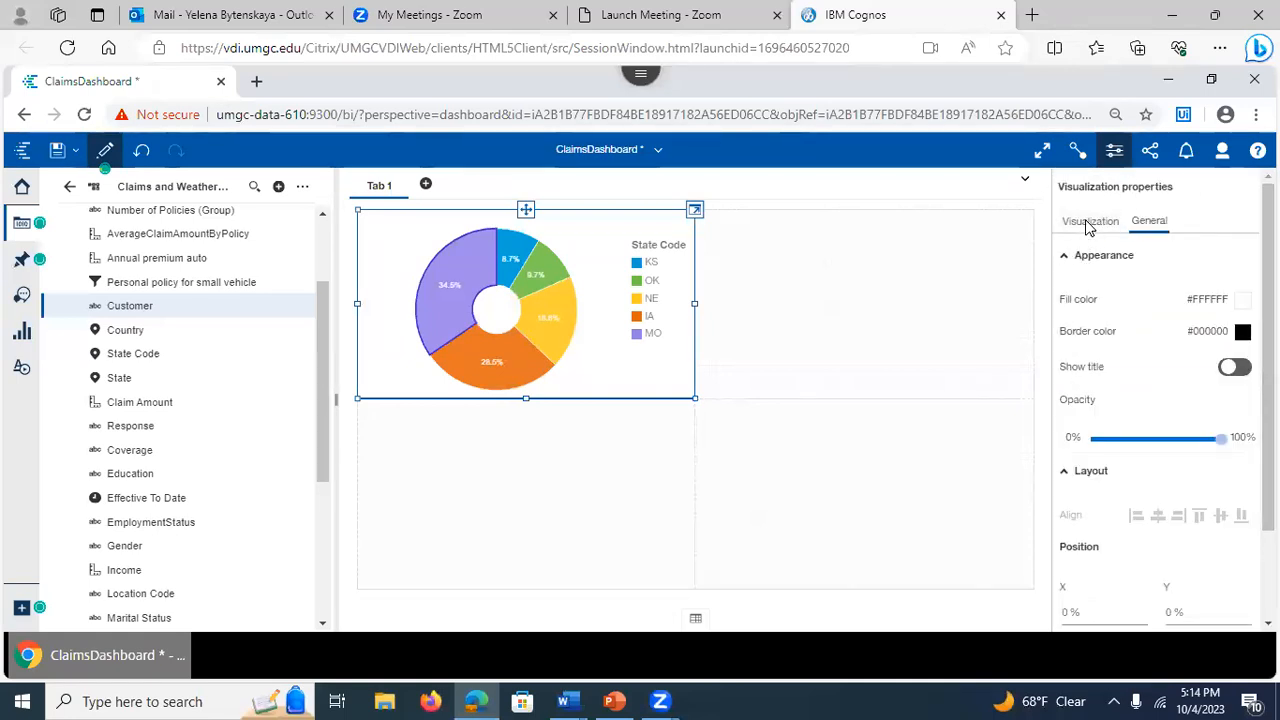
left_click(1089, 221)
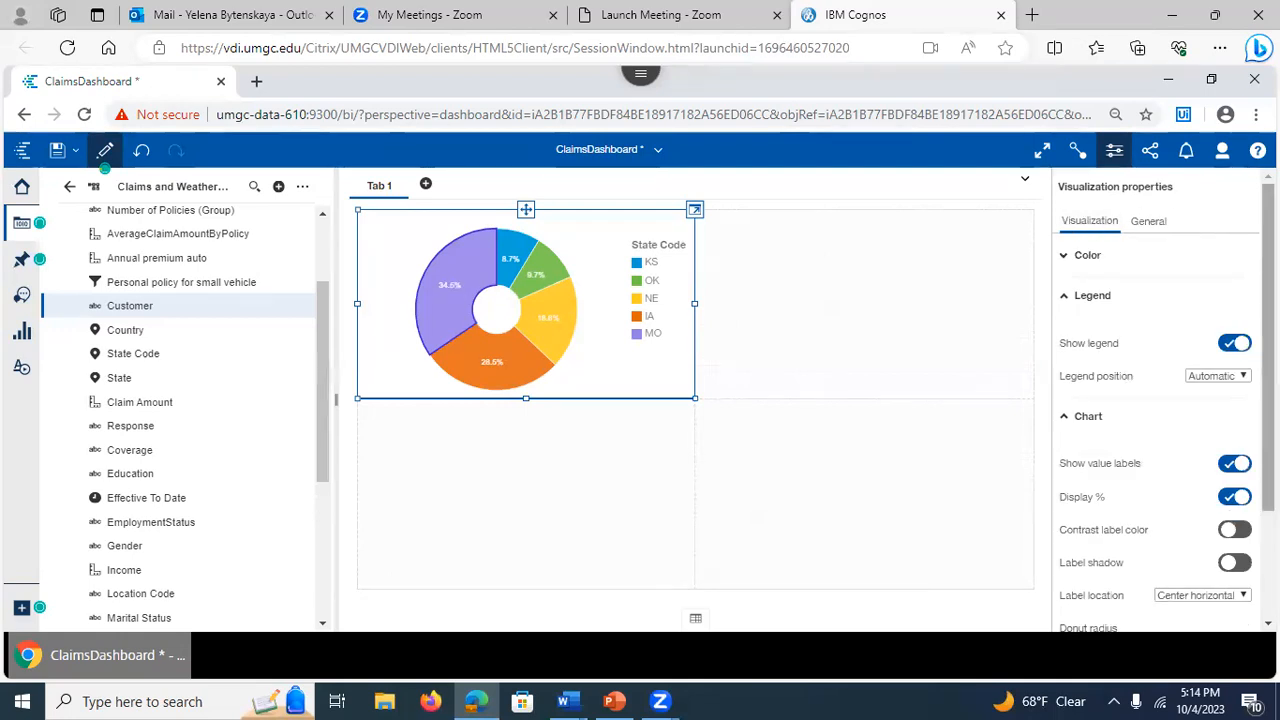
left_click_drag(1268, 360, 1268, 466)
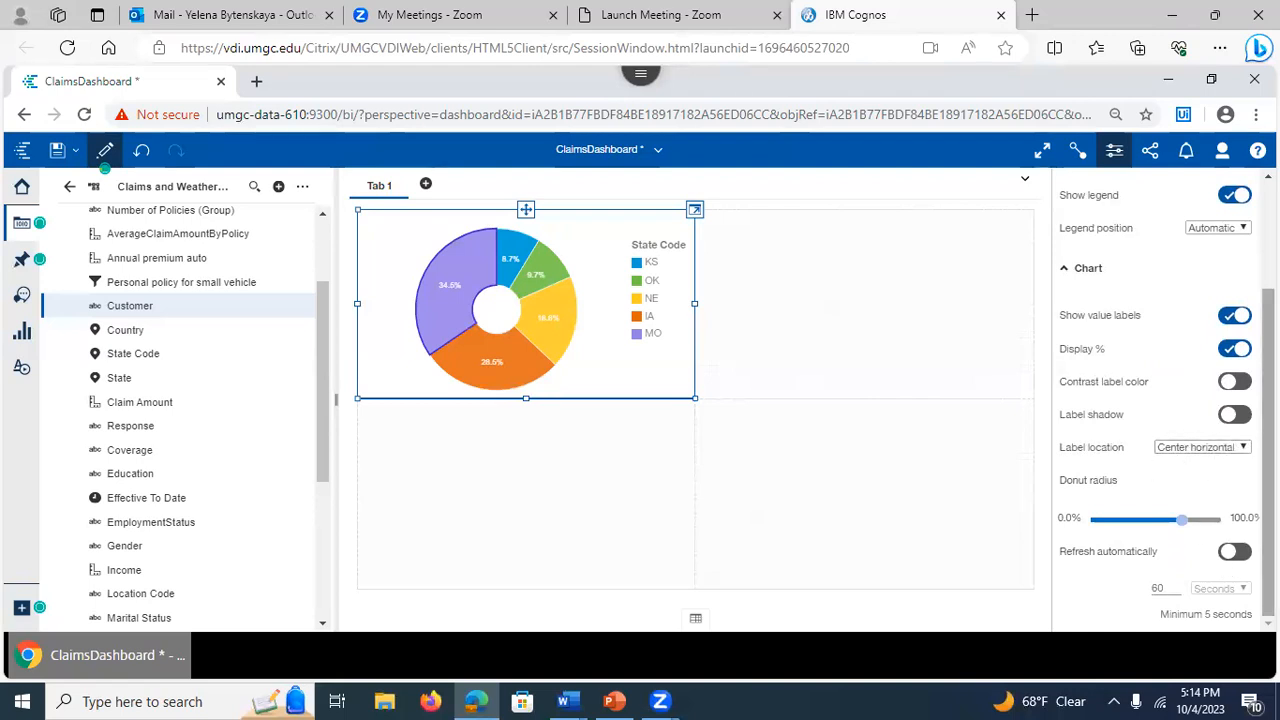
scroll(1103, 258, "up", 3)
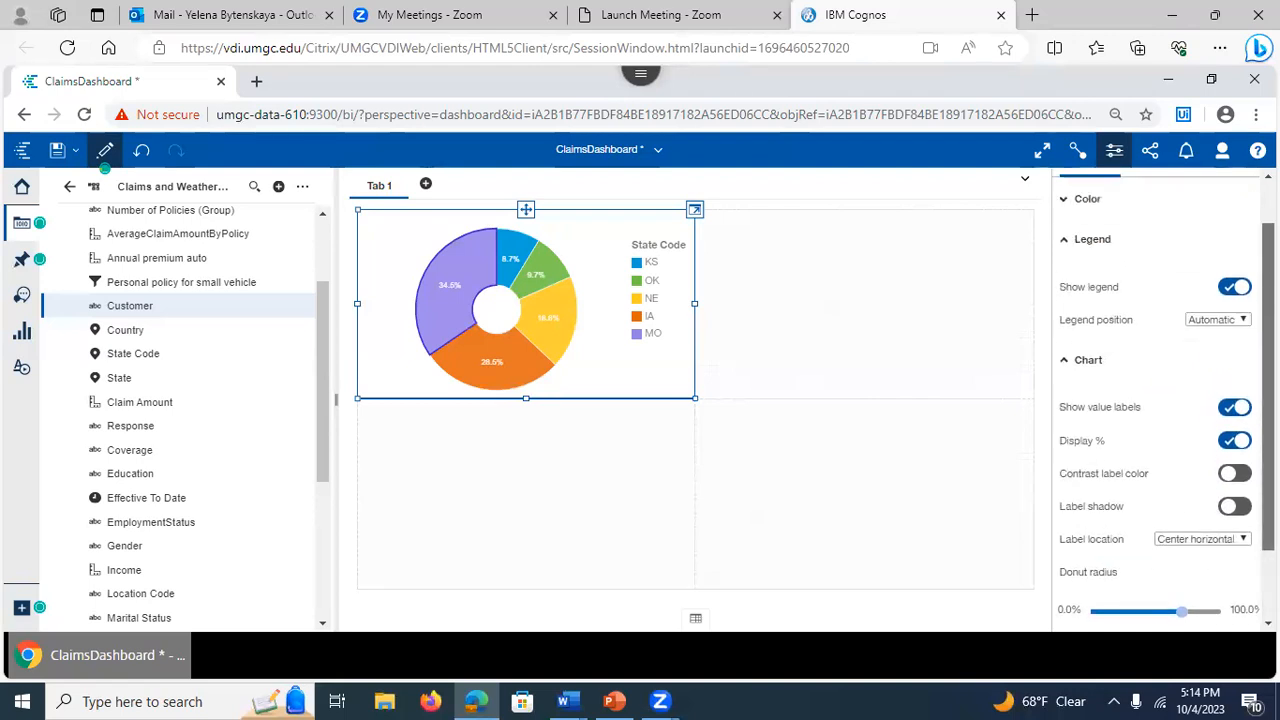
left_click(1152, 221)
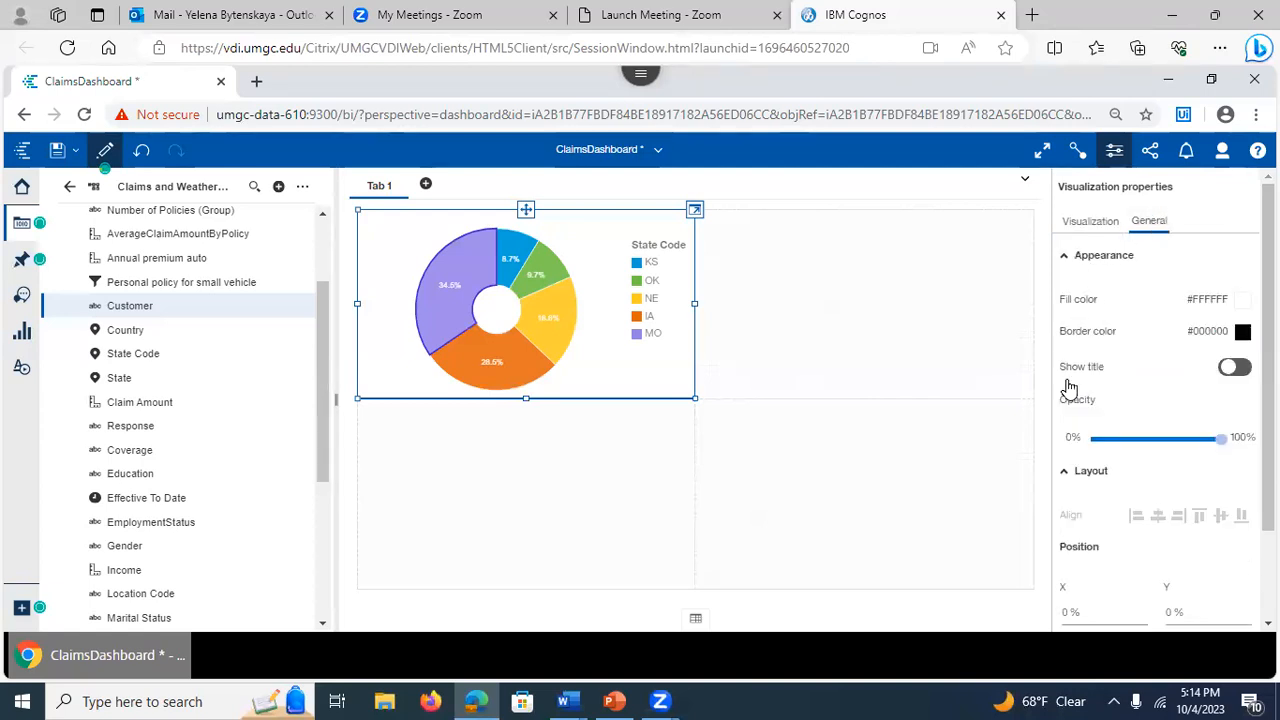
scroll(1155, 400, "down", 2)
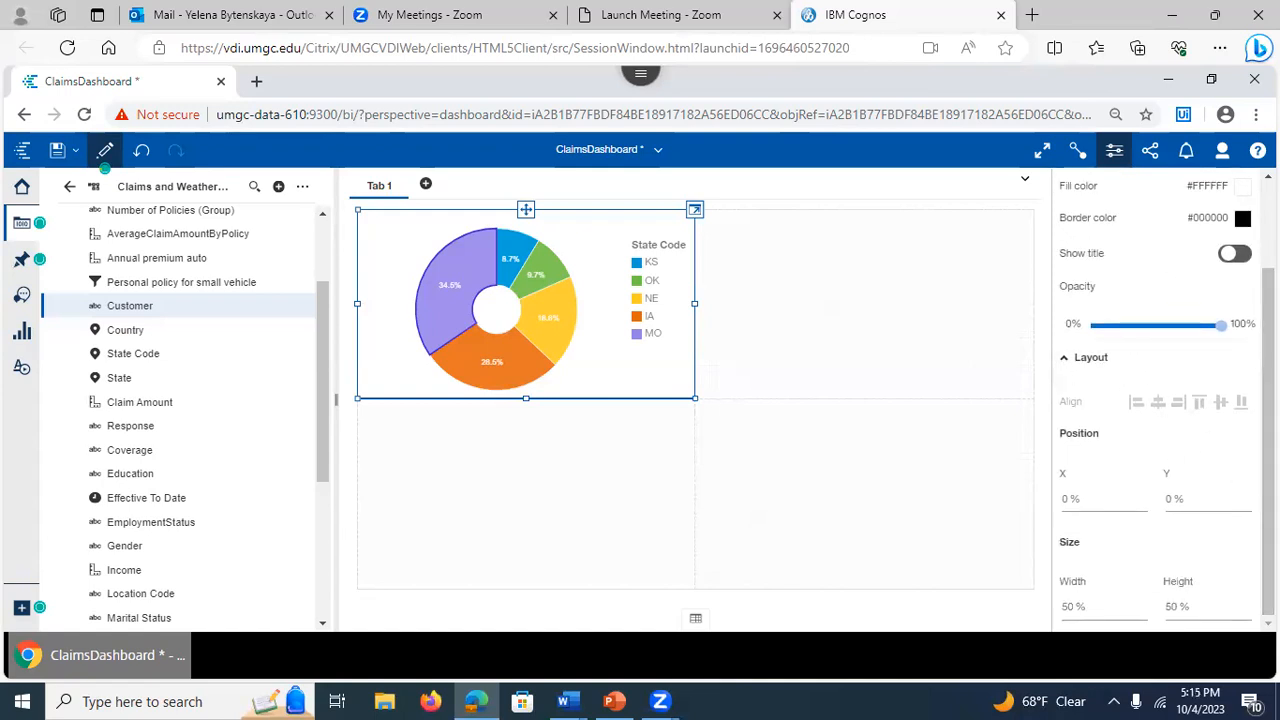
scroll(1240, 215, "up", 2)
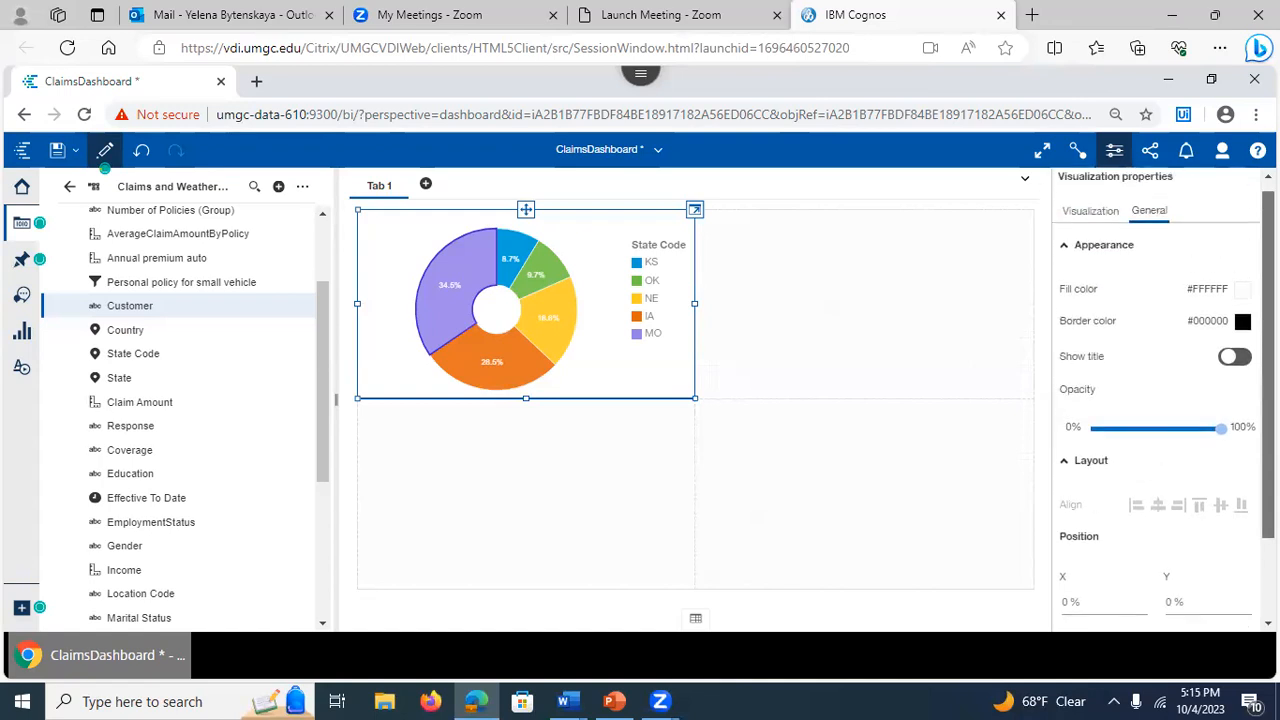
left_click(1089, 218)
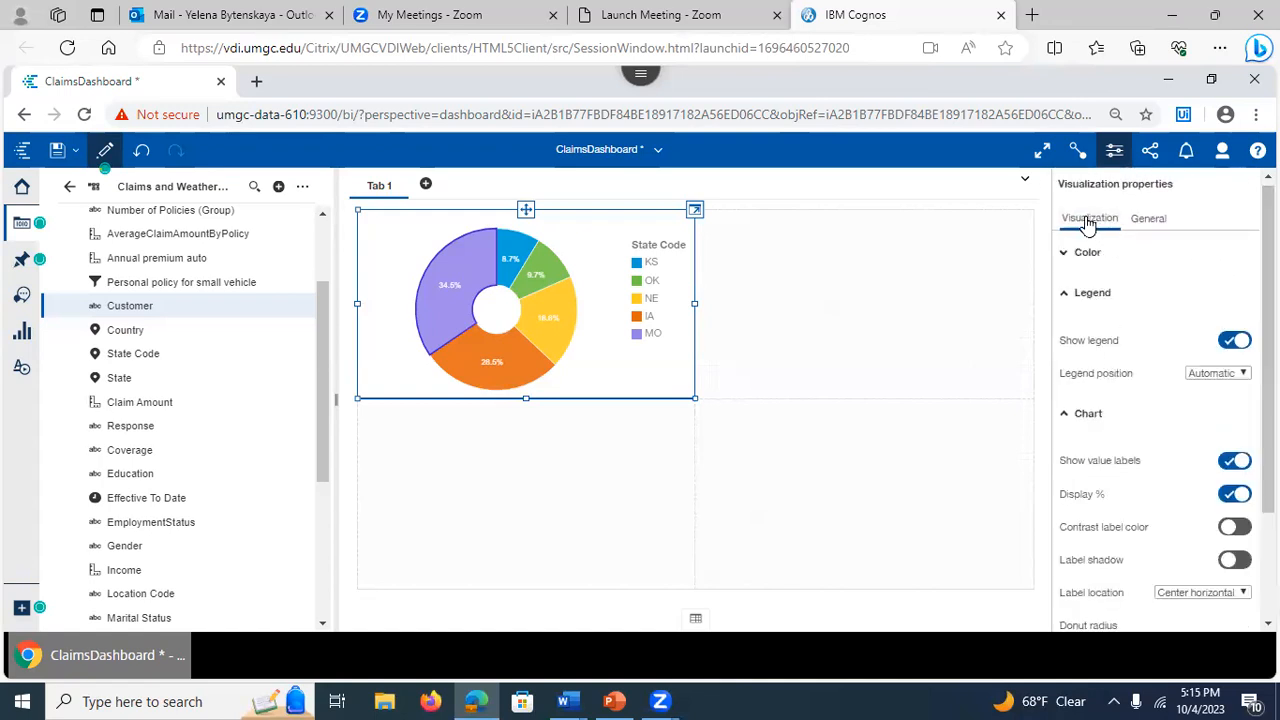
left_click(1072, 256)
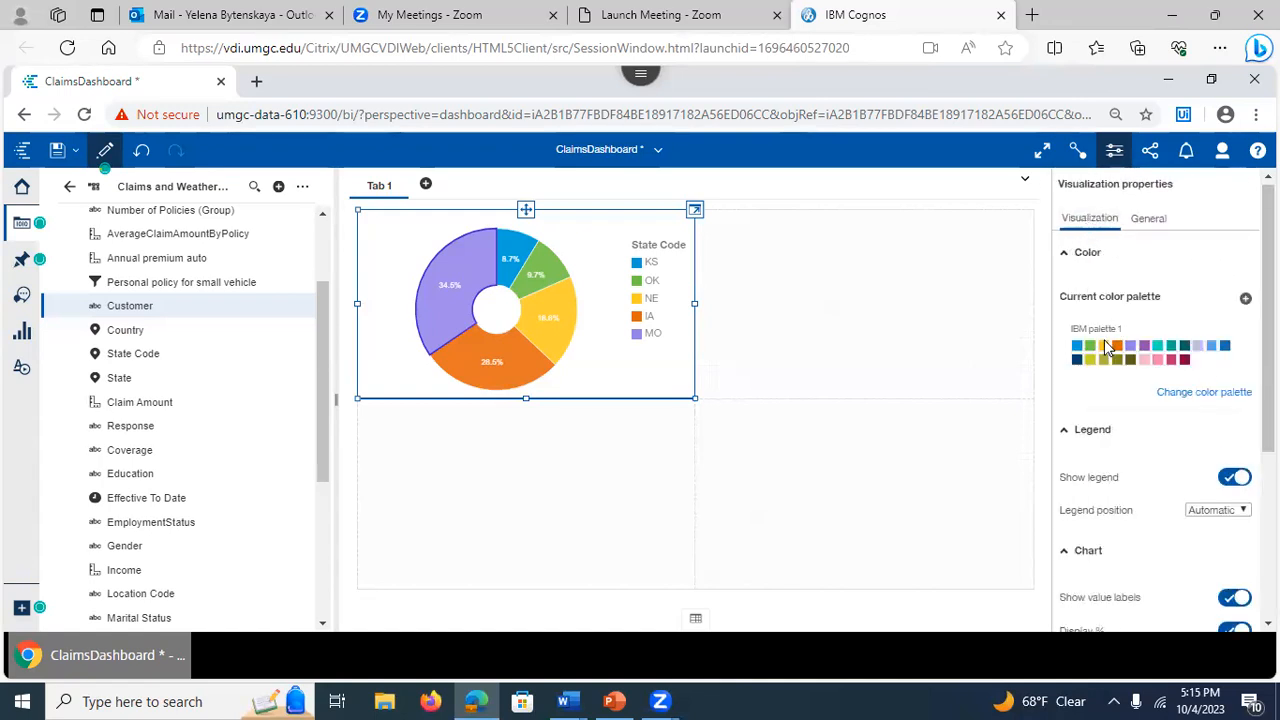
scroll(1268, 300, "down", 2)
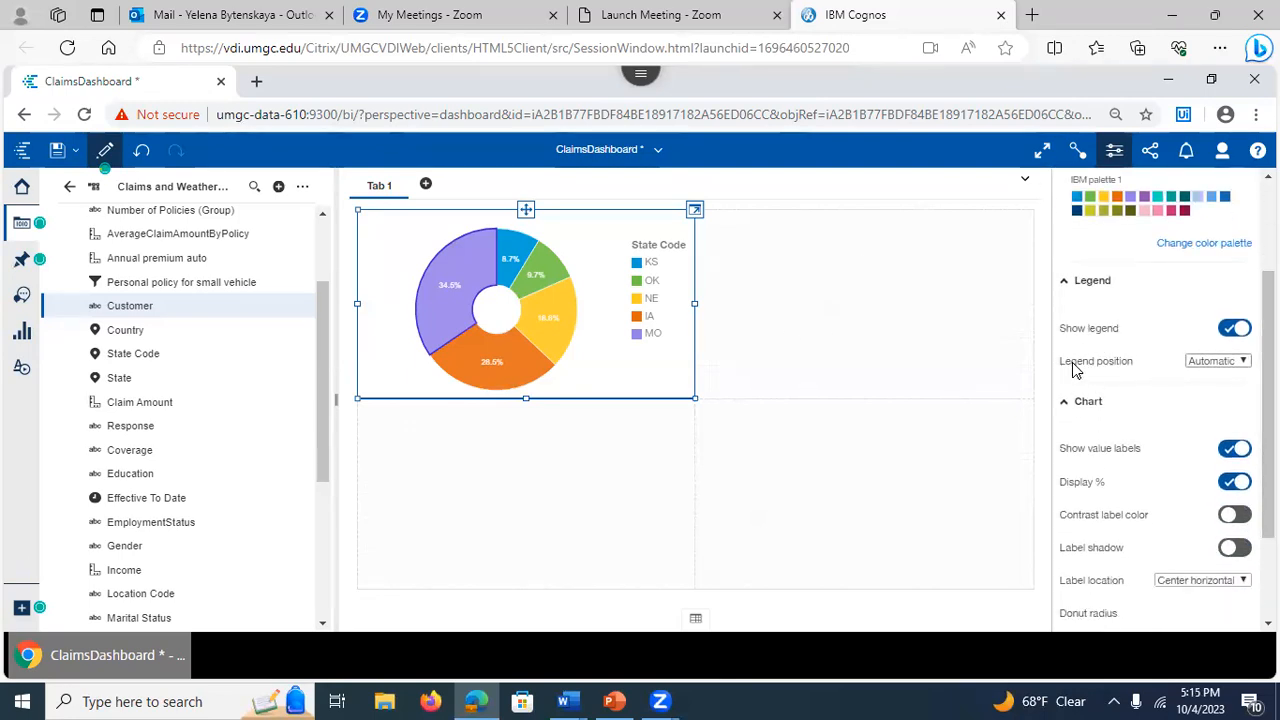
scroll(1118, 322, "down", 2)
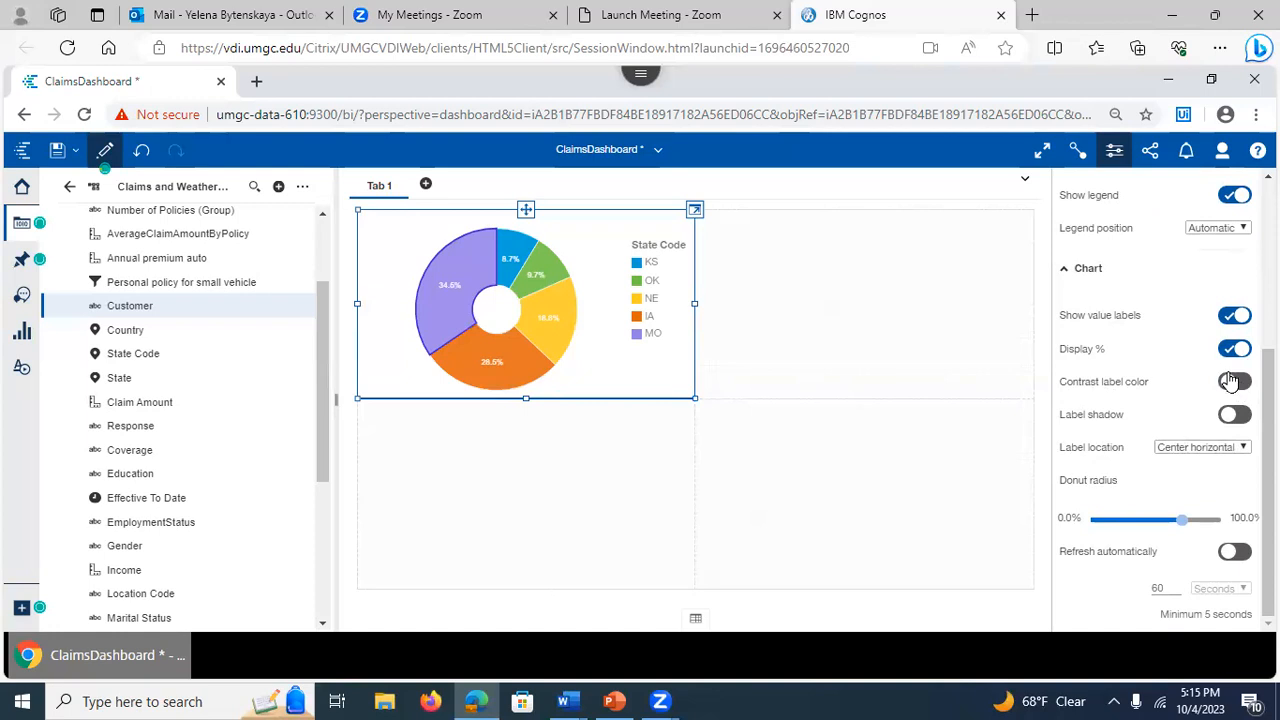
scroll(1160, 400, "up", 1)
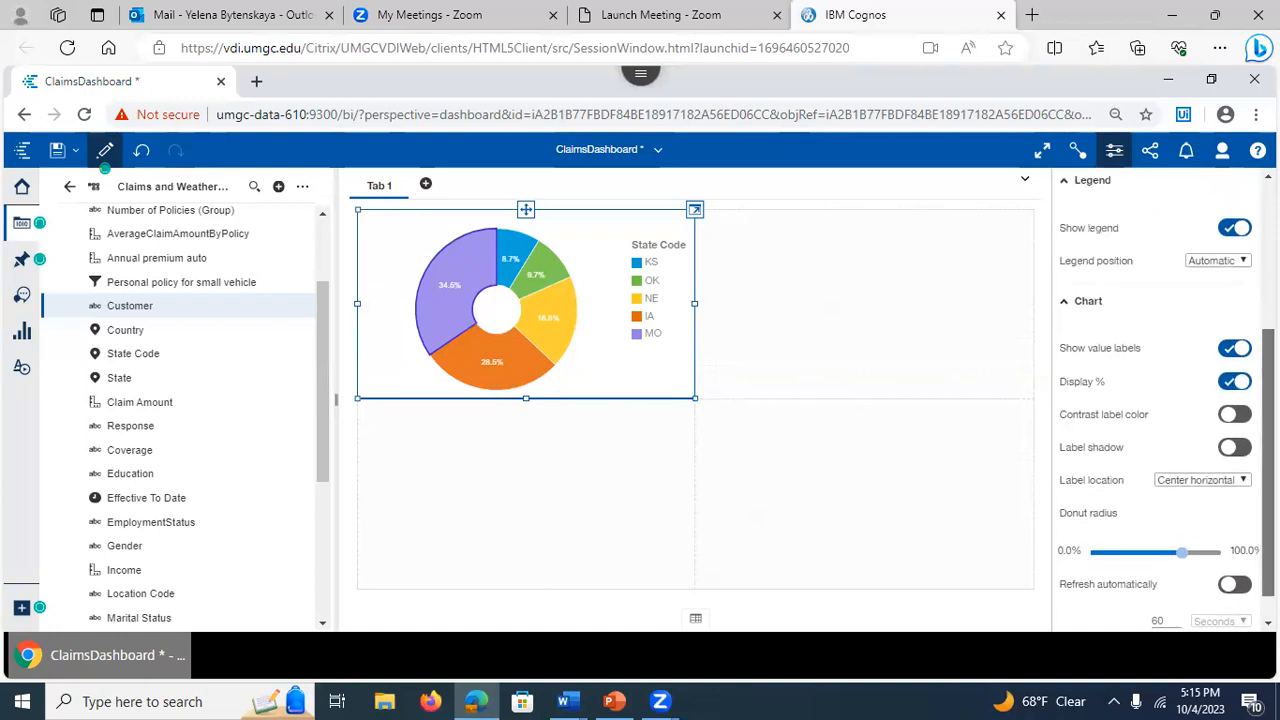
scroll(1160, 400, "up", 1)
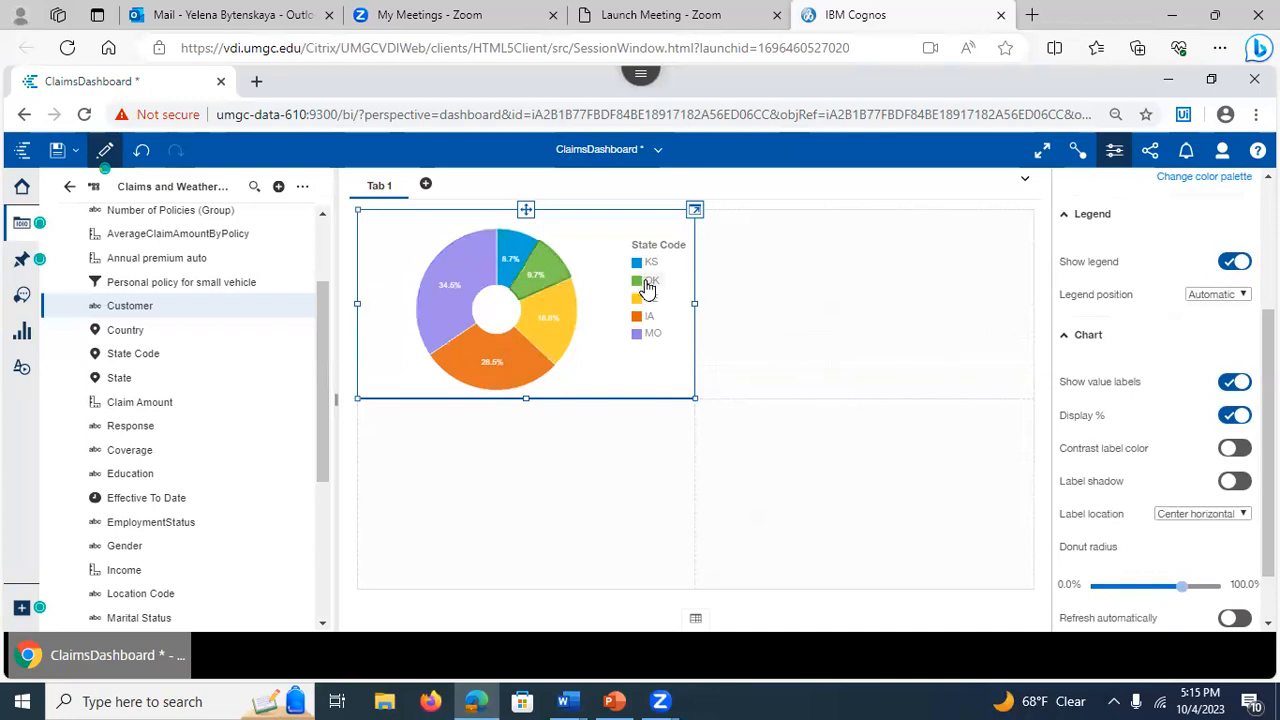
- Change the donut chart's color palette to IBM palette 2 and deselect the chart
scroll(1268, 400, "up", 6)
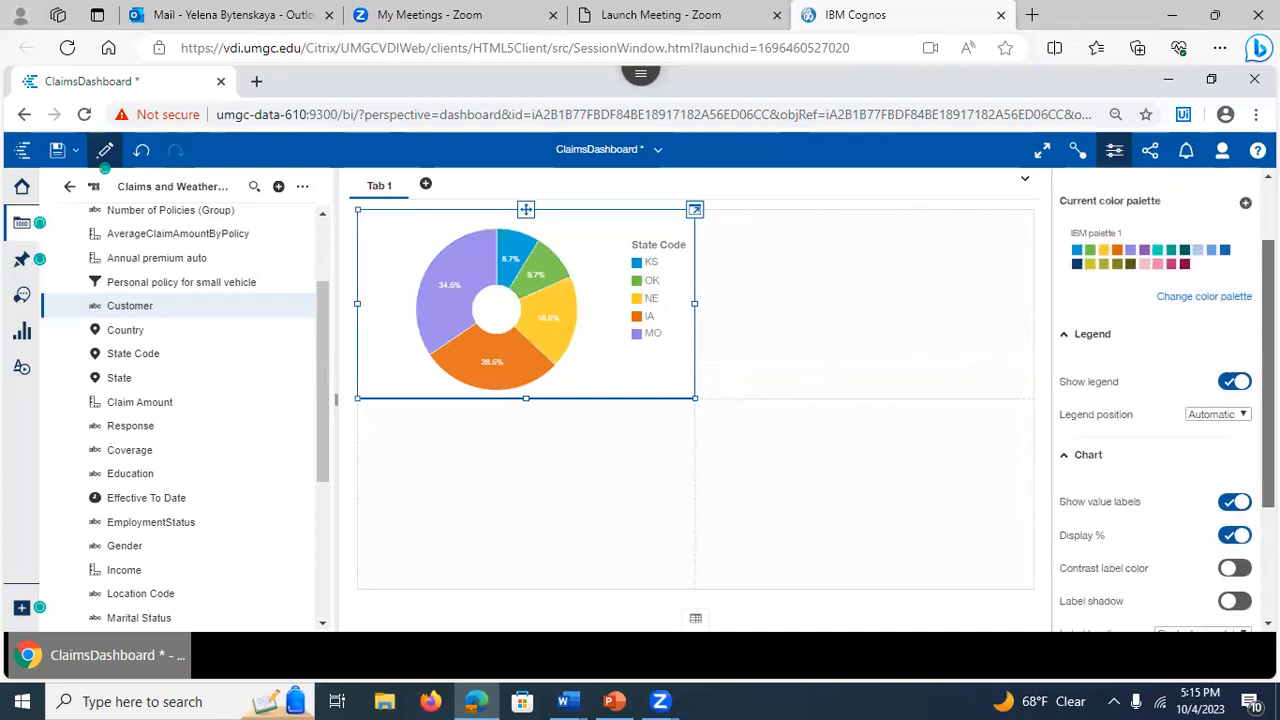
left_click(1212, 390)
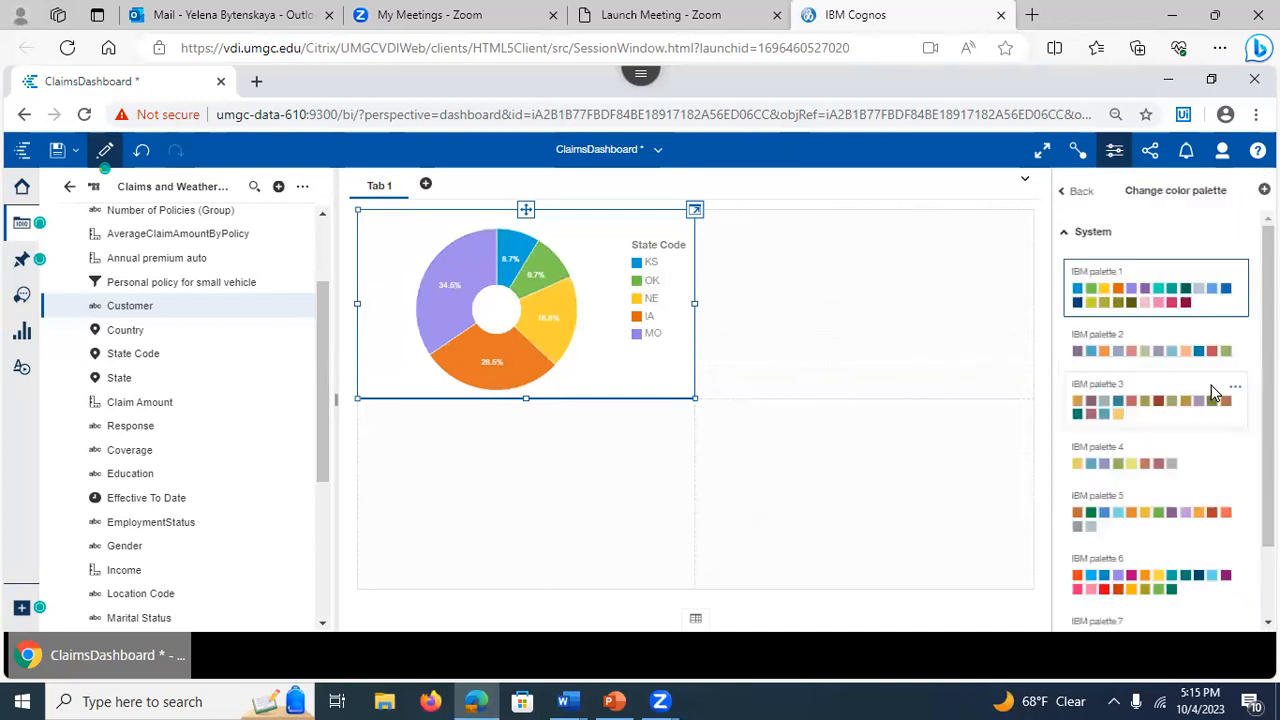
left_click(1116, 355)
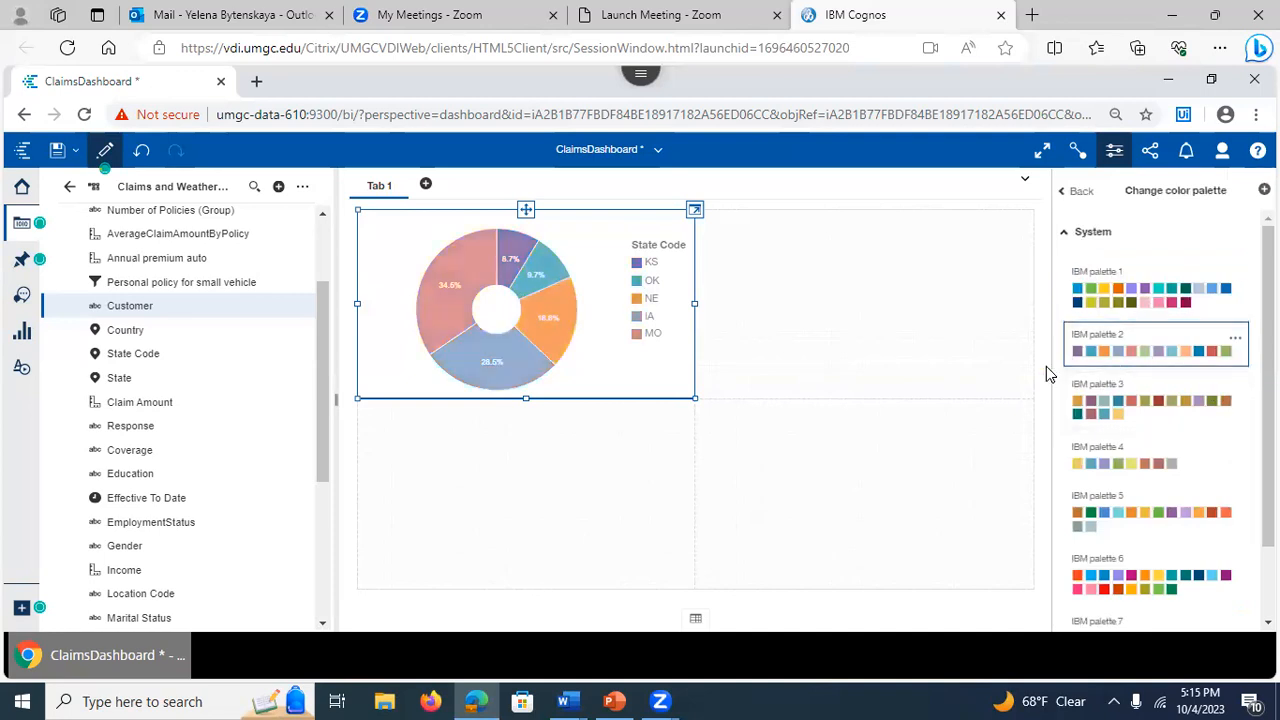
left_click(953, 467)
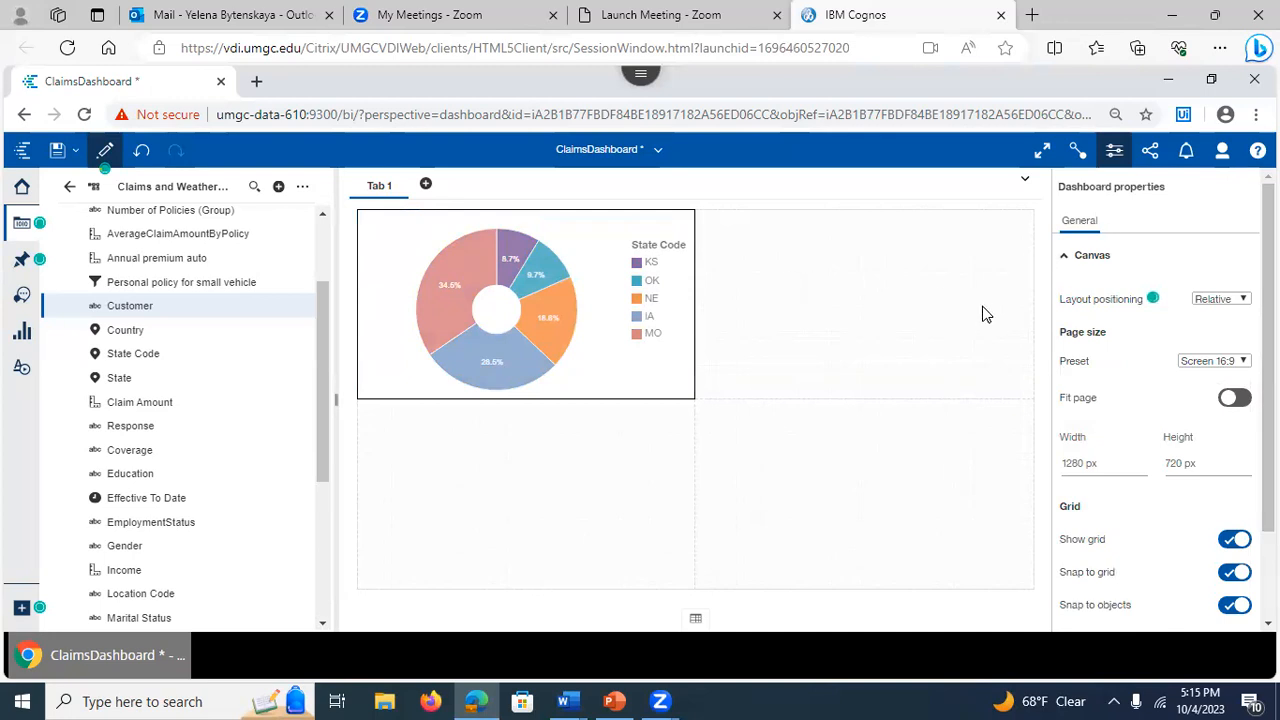
left_click_drag(1268, 340, 754, 340)
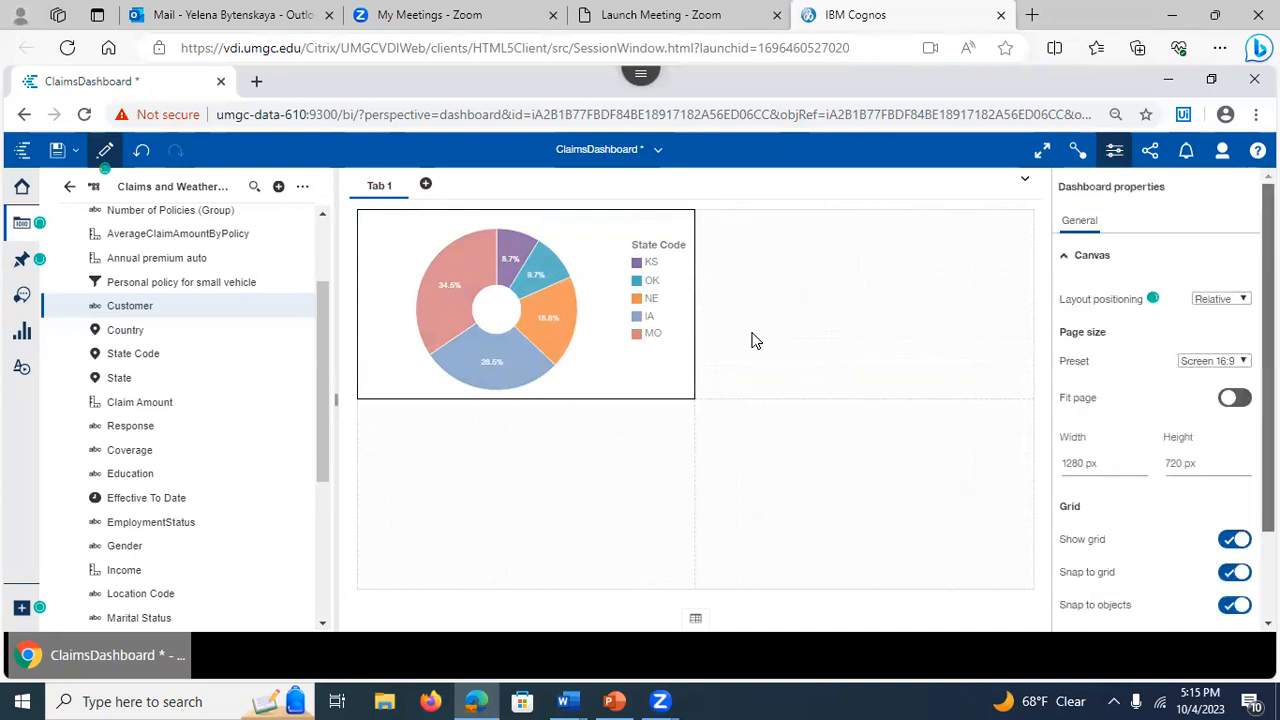
- Show a title on the donut chart and set it to "Percentage of customers by state"
left_click(675, 351)
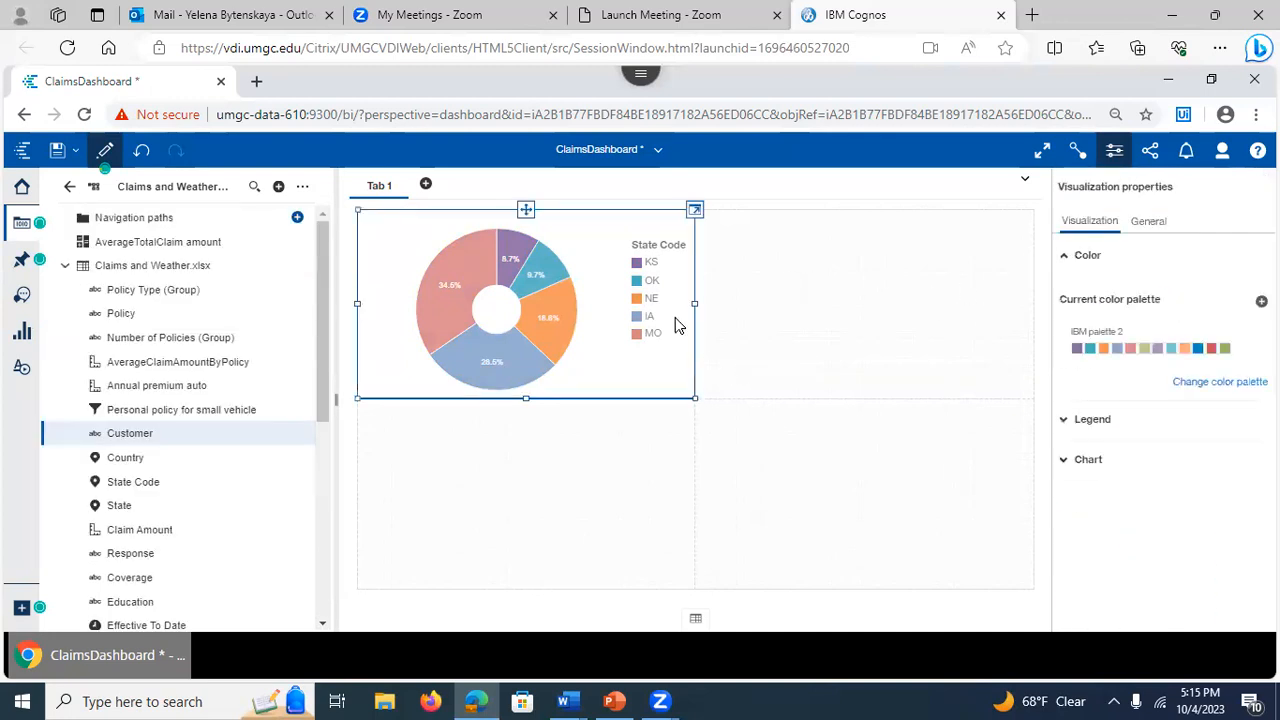
left_click(1149, 222)
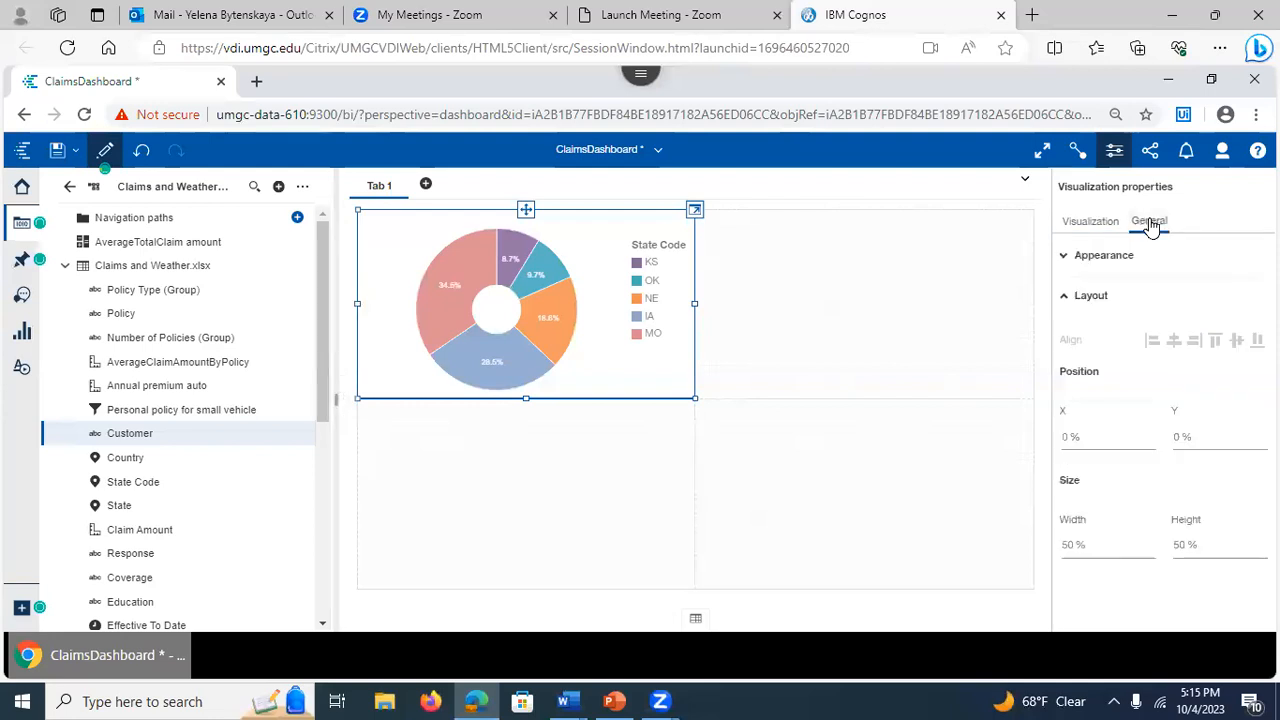
left_click(1065, 258)
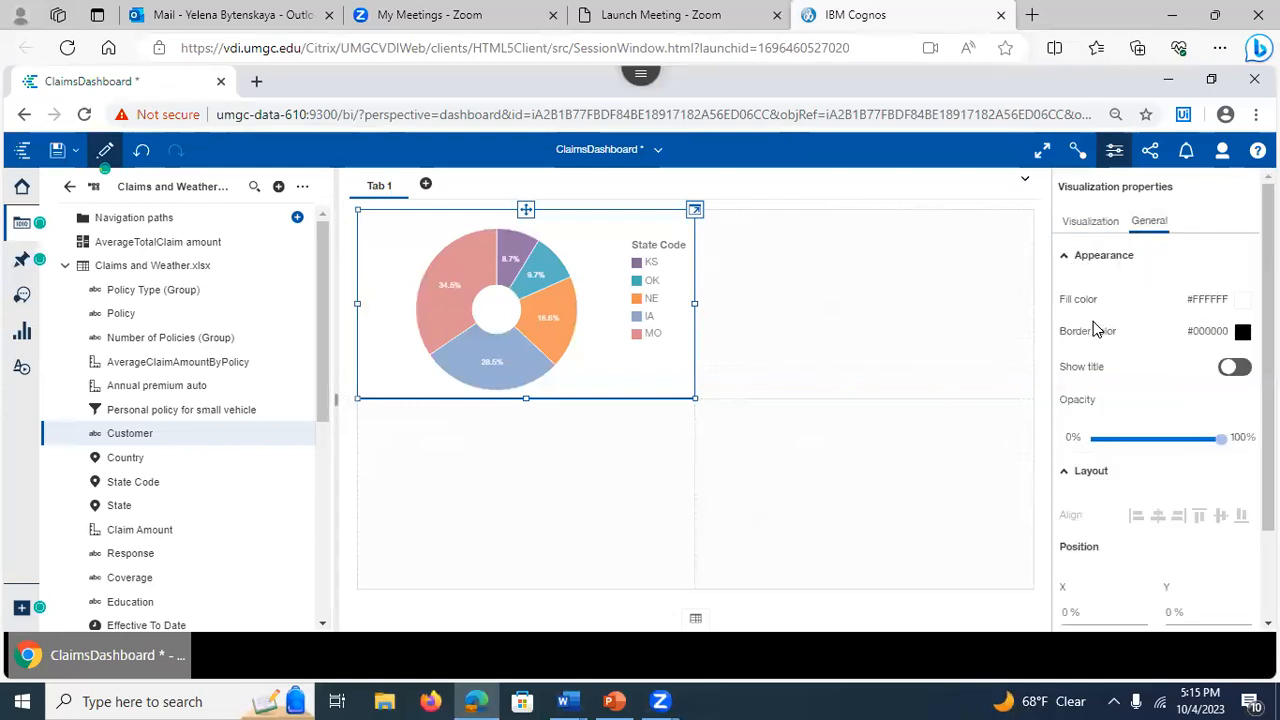
left_click(1230, 370)
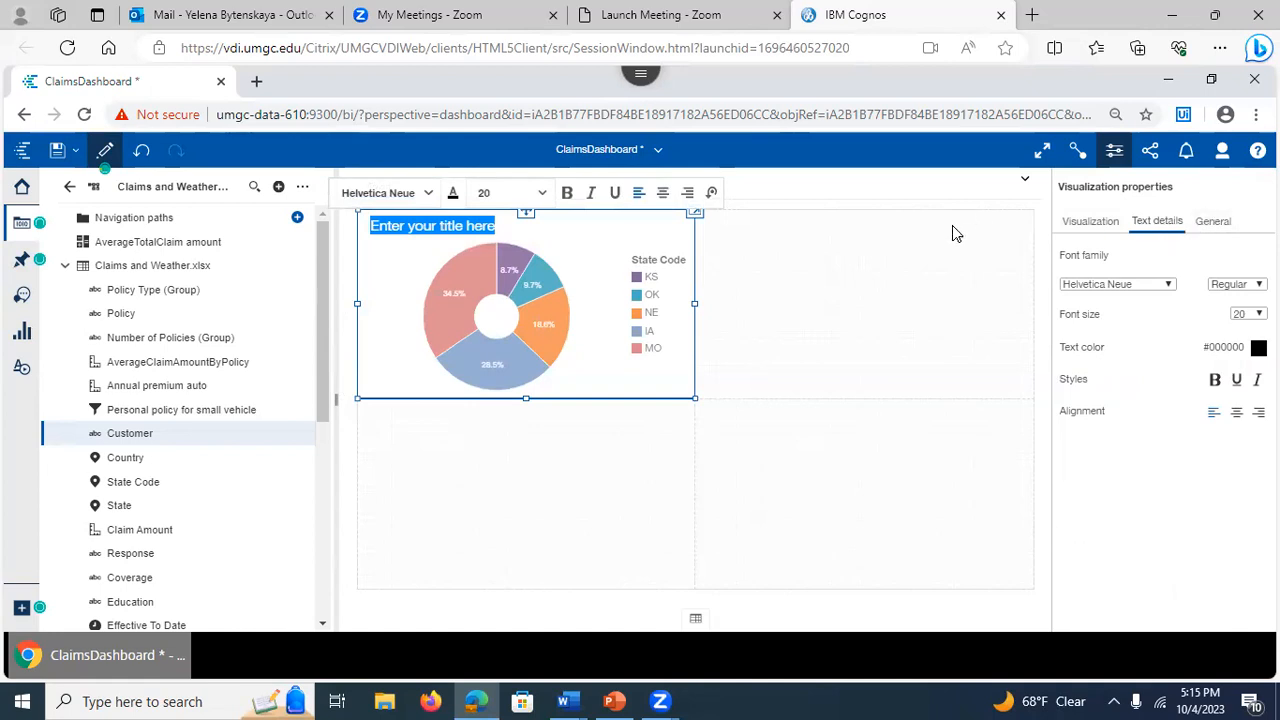
type("Pe")
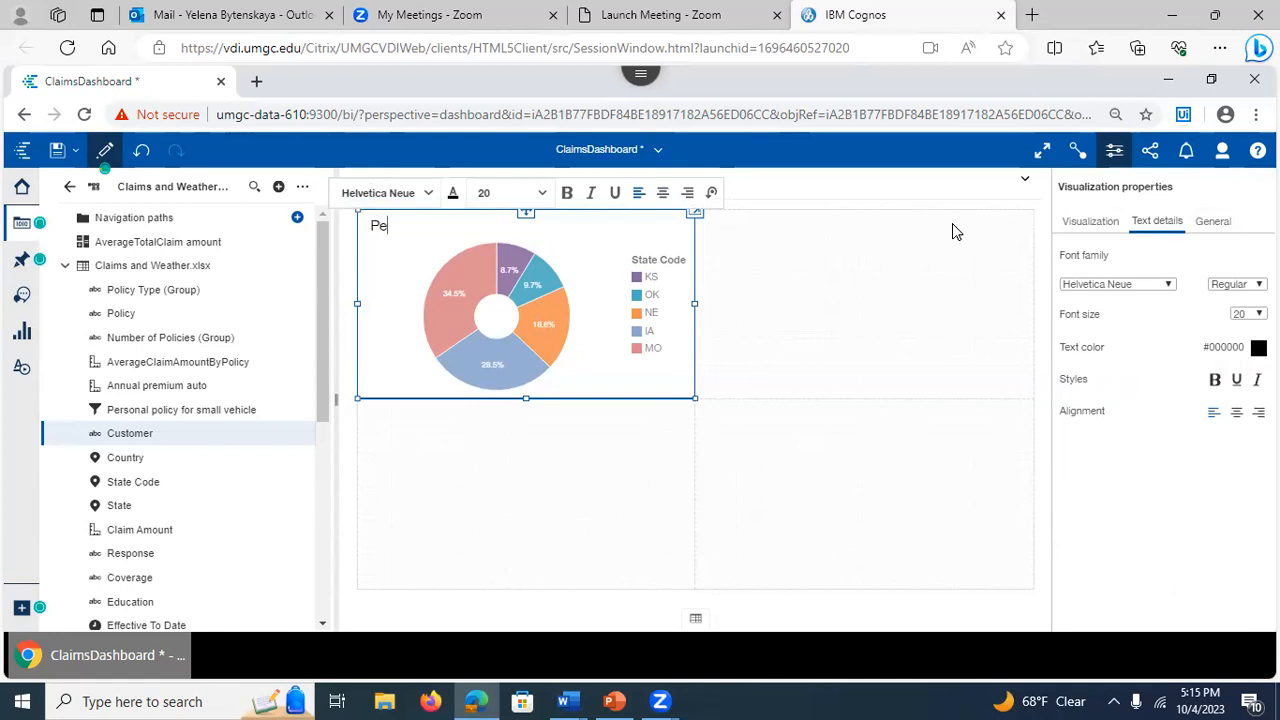
type("rcentage of customers b")
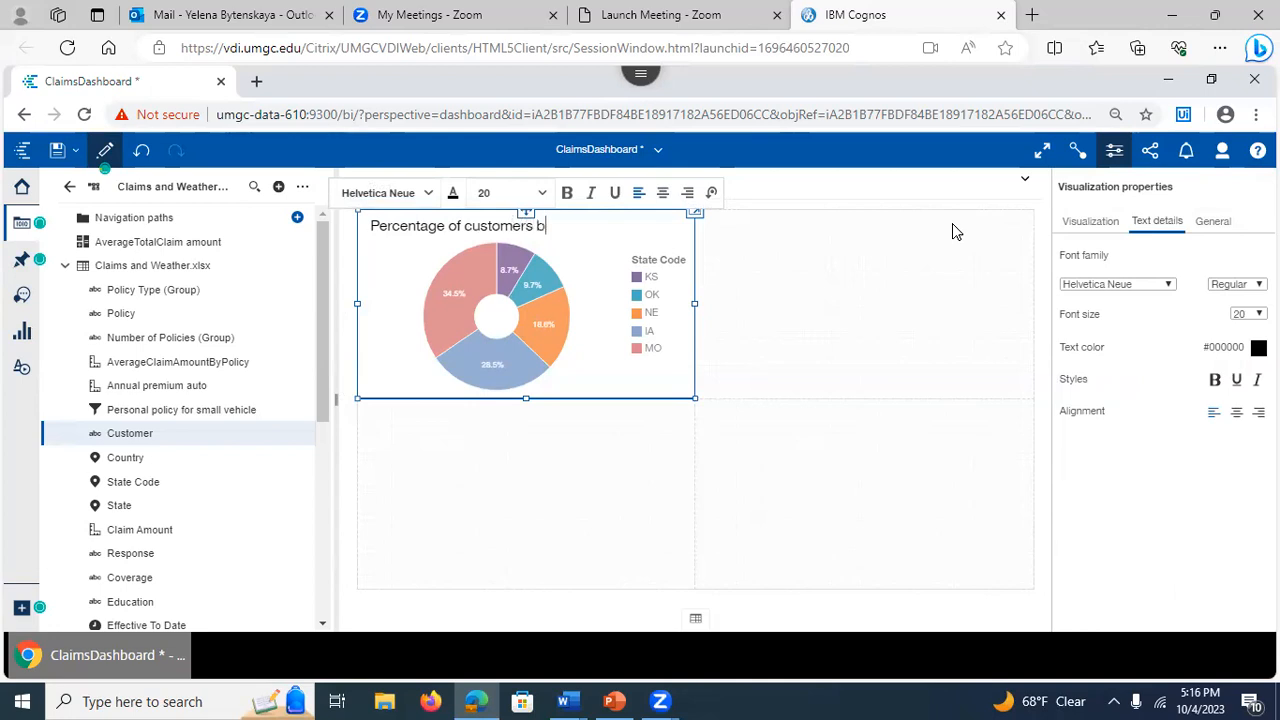
type("y state")
- Center-align the entire donut chart title and deselect the chart
left_click_drag(602, 228, 348, 236)
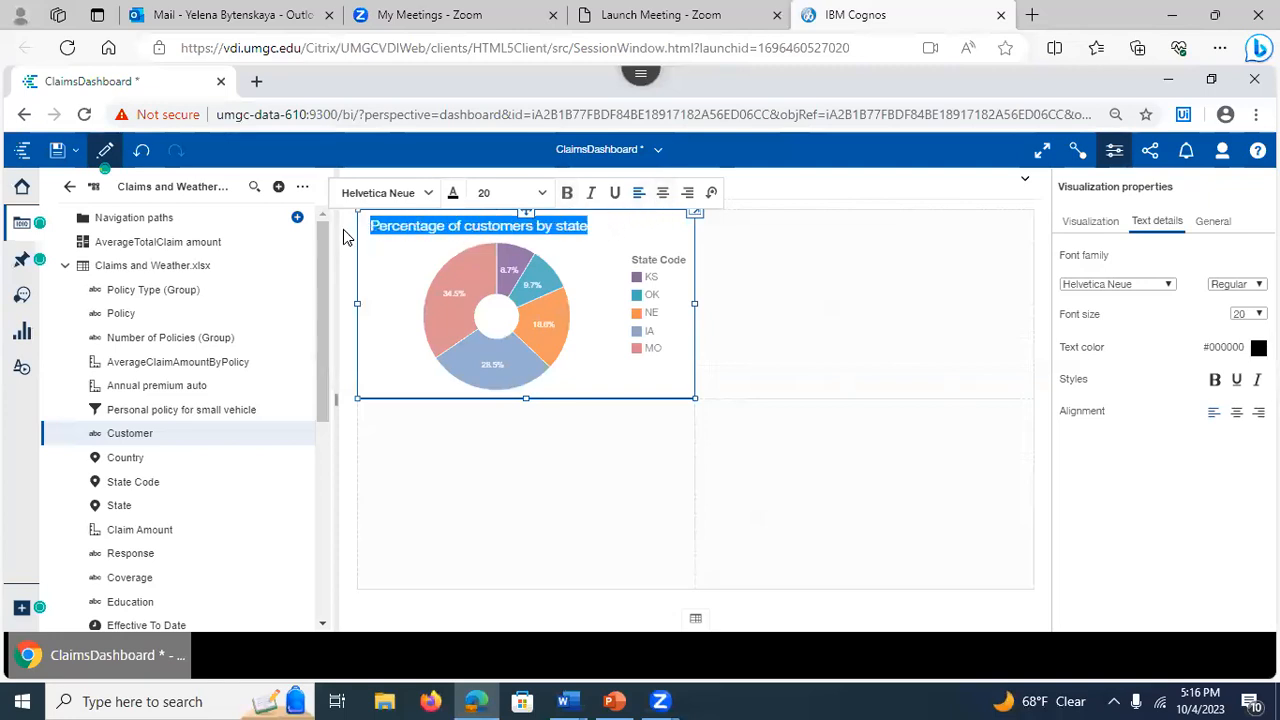
left_click(662, 192)
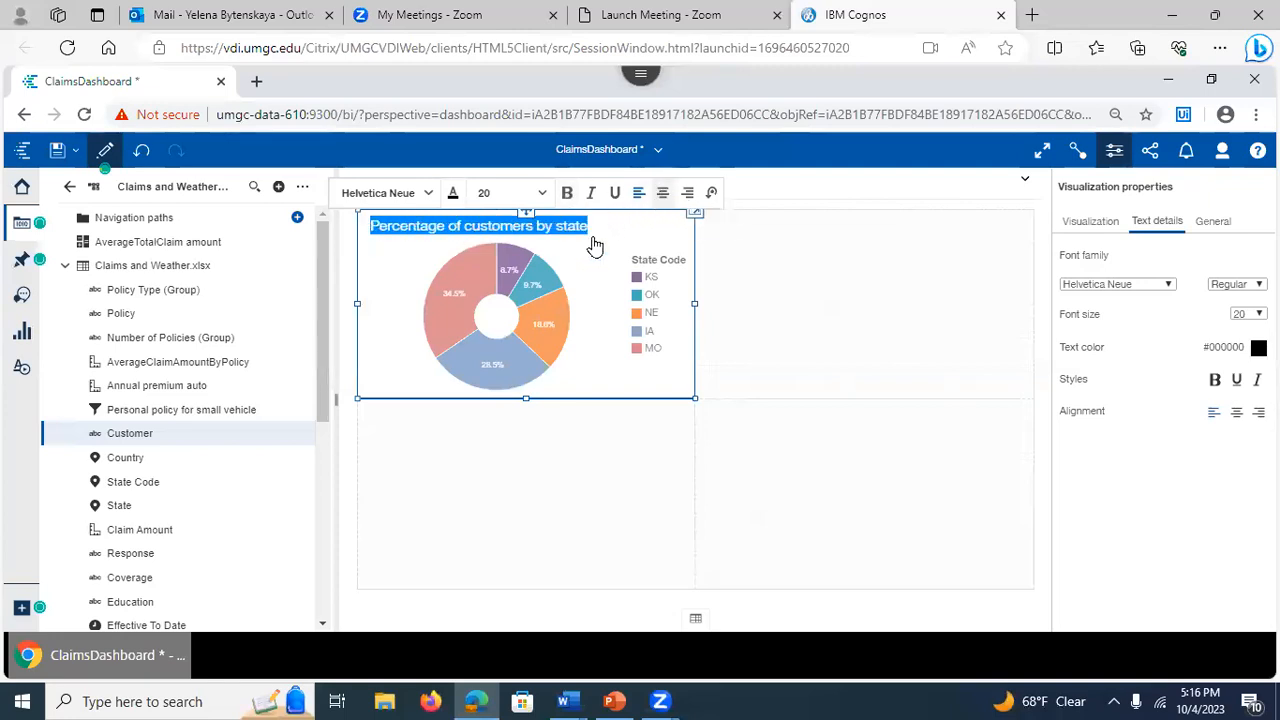
left_click(575, 509)
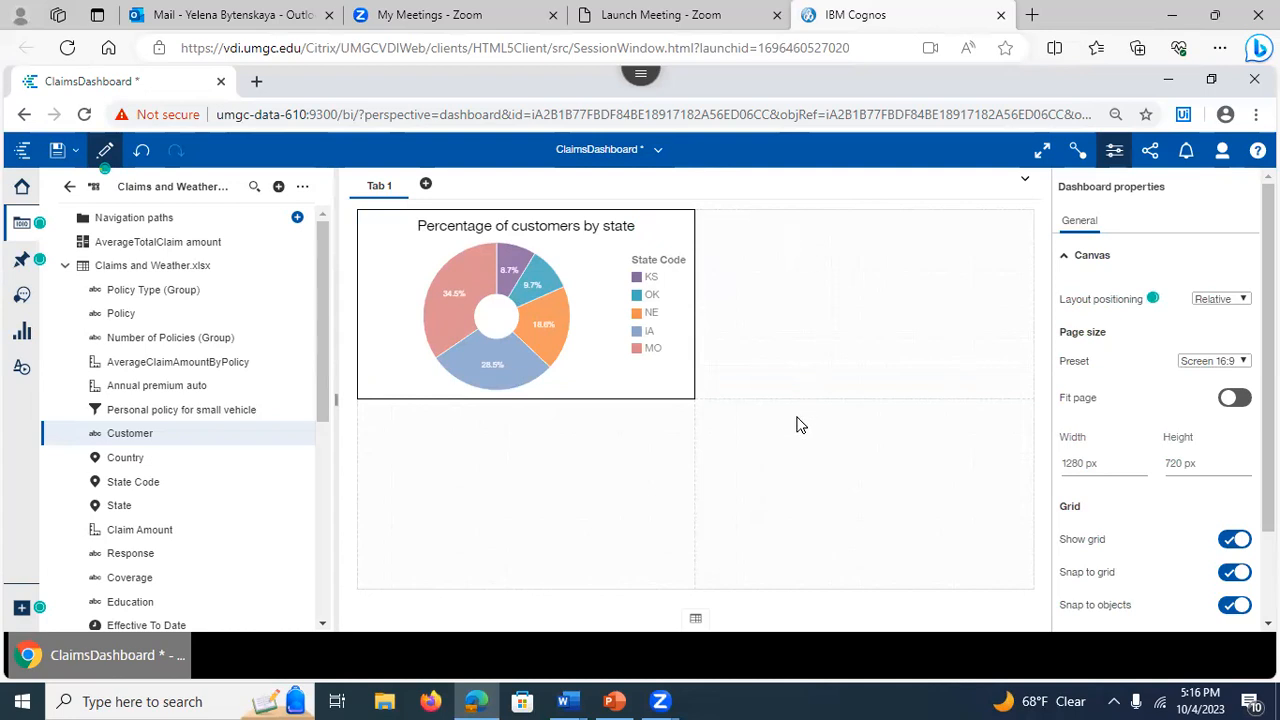
- Add a second dashboard tab using the template with four equal panels
left_click(425, 184)
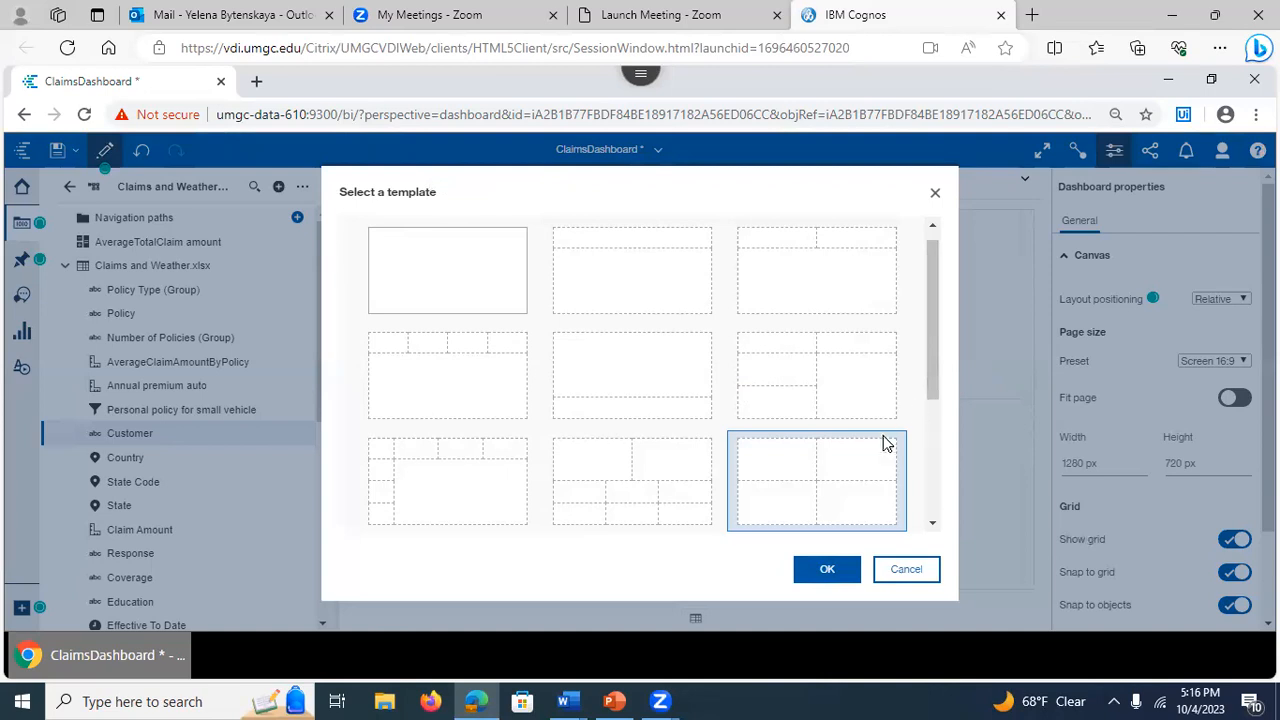
left_click(821, 570)
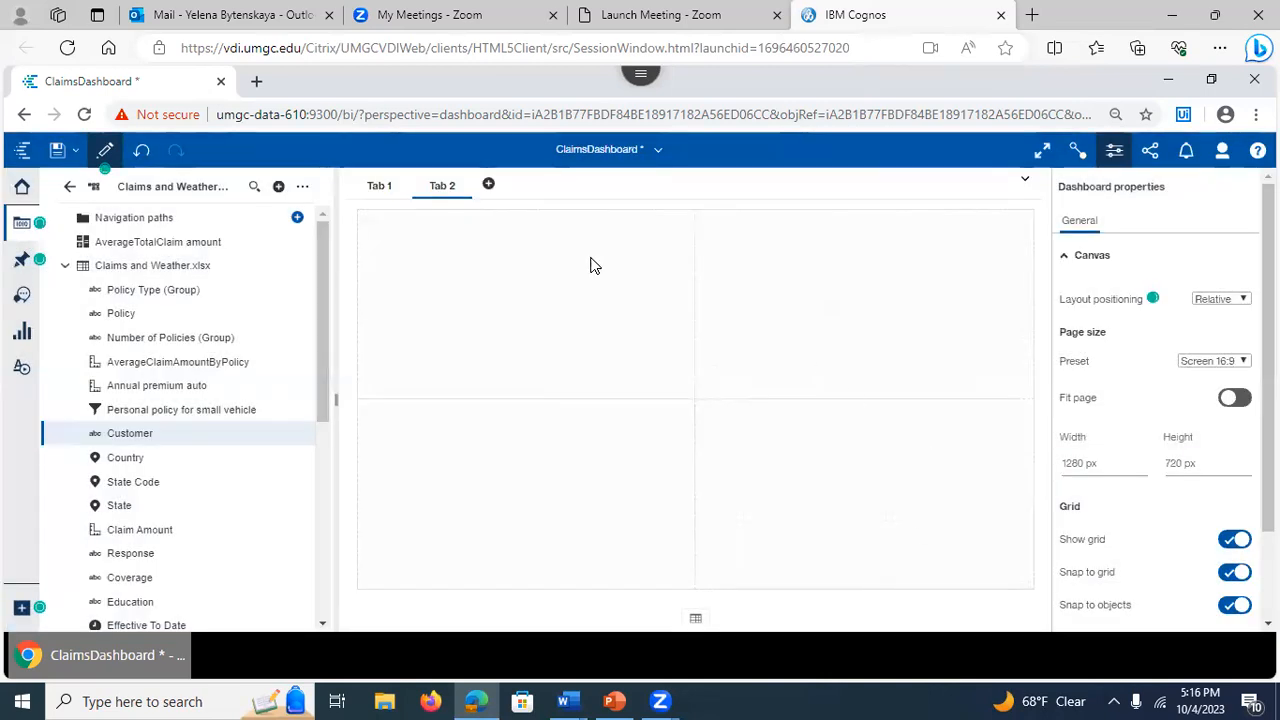
left_click(433, 190)
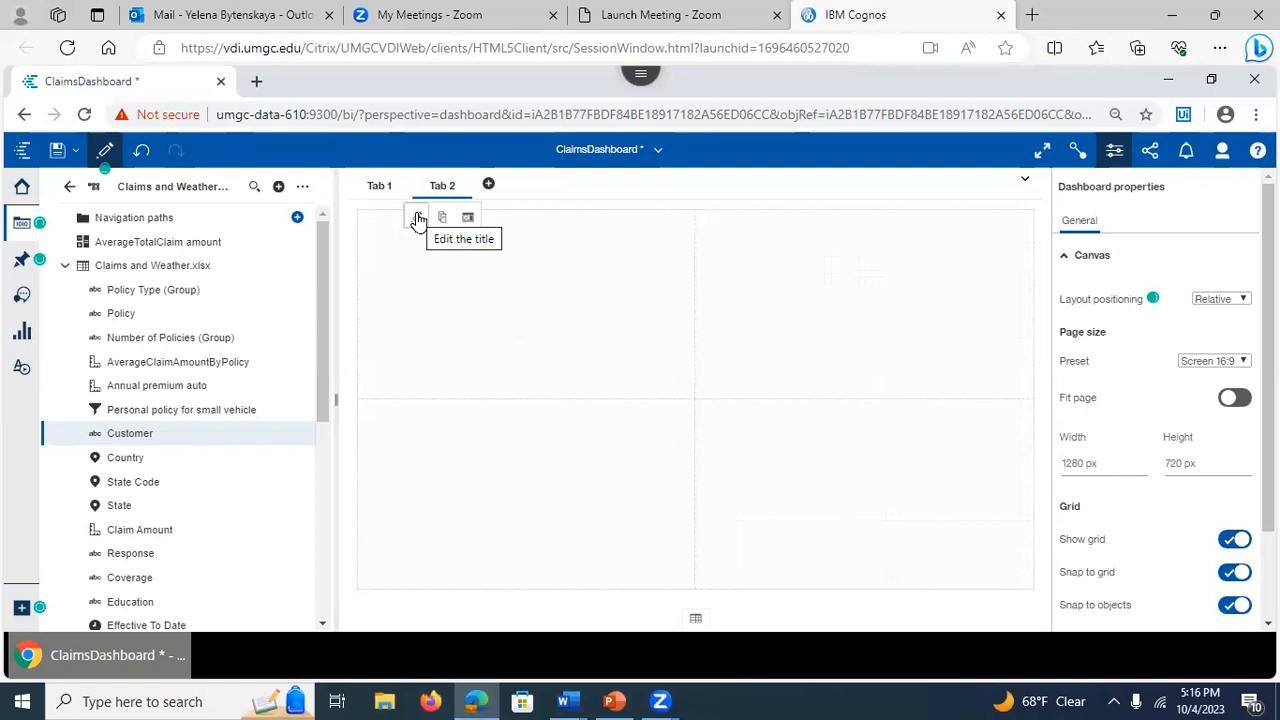
left_click(467, 220)
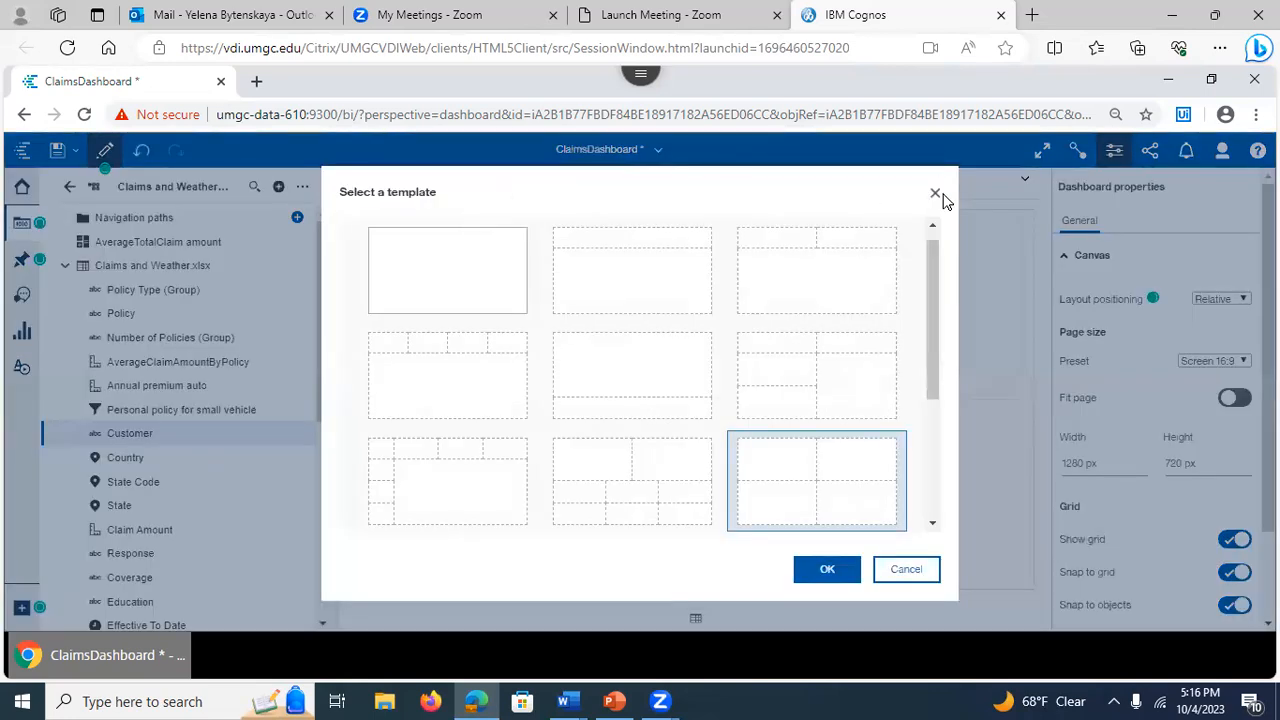
left_click(936, 193)
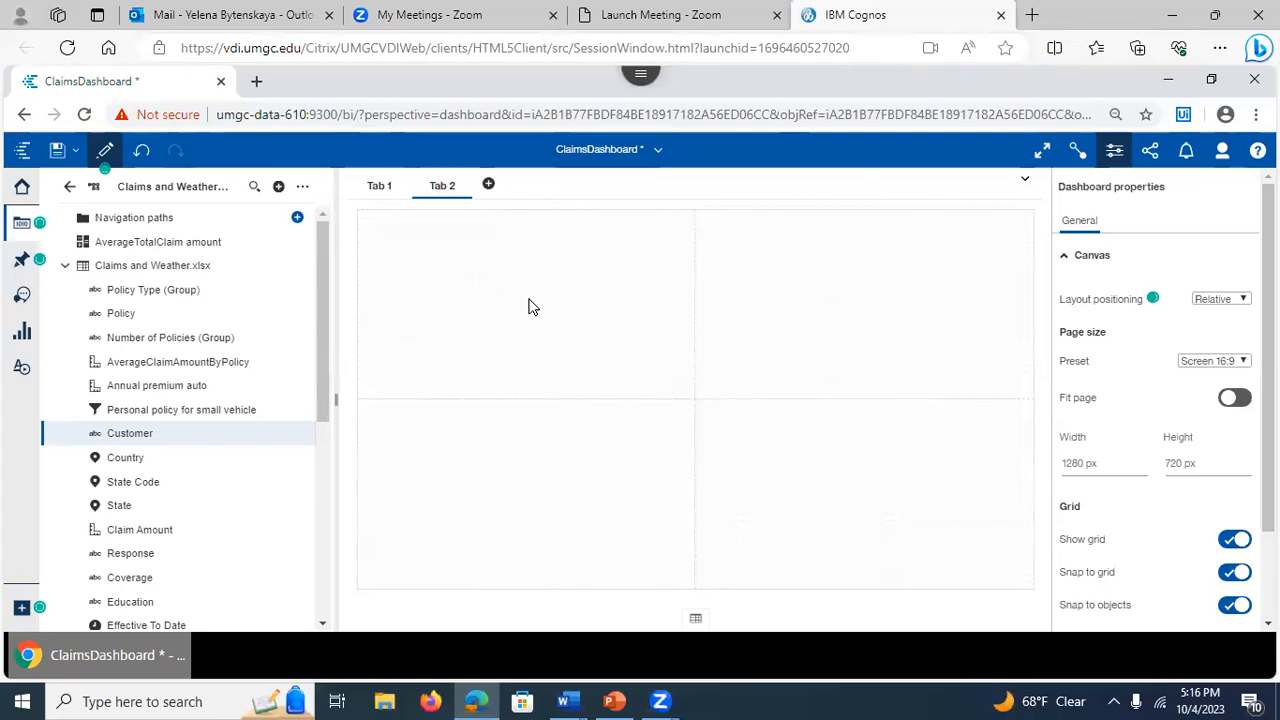
- Return to Tab 1 and set the dashboard's tab title color to red (#B61813) and selection indicator color to green (#498313)
left_click(379, 188)
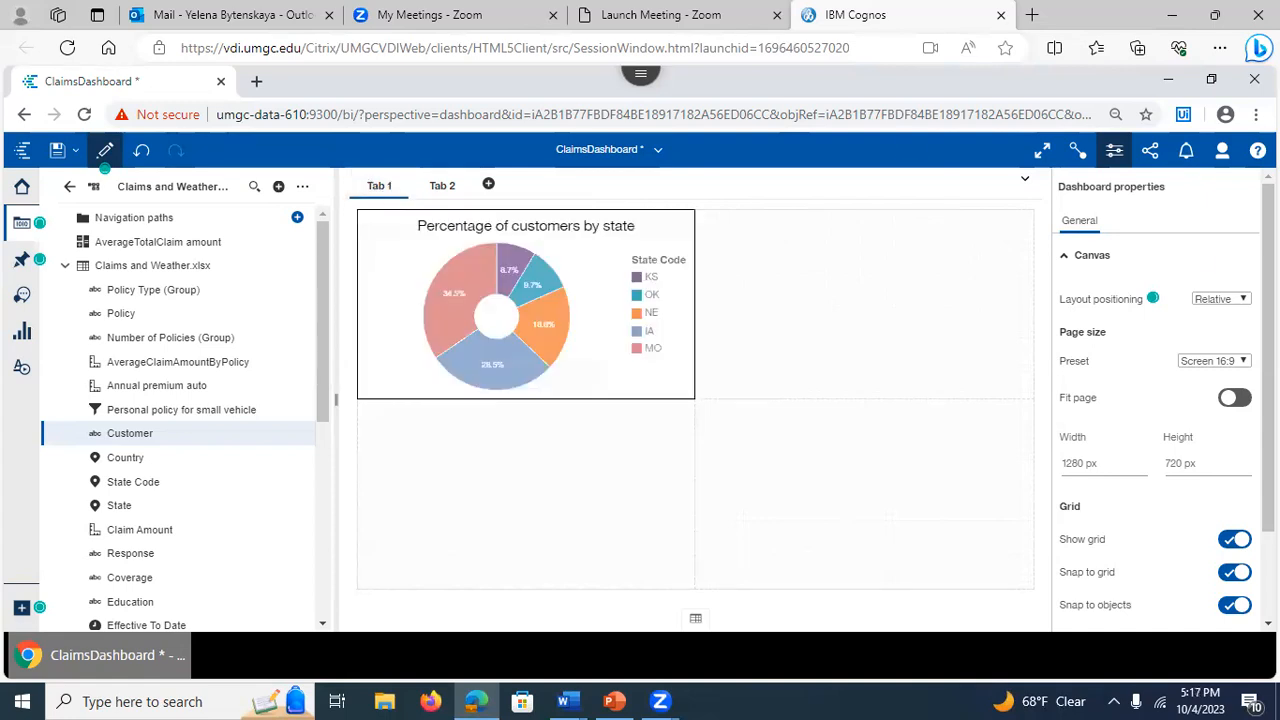
scroll(1160, 400, "down", 2)
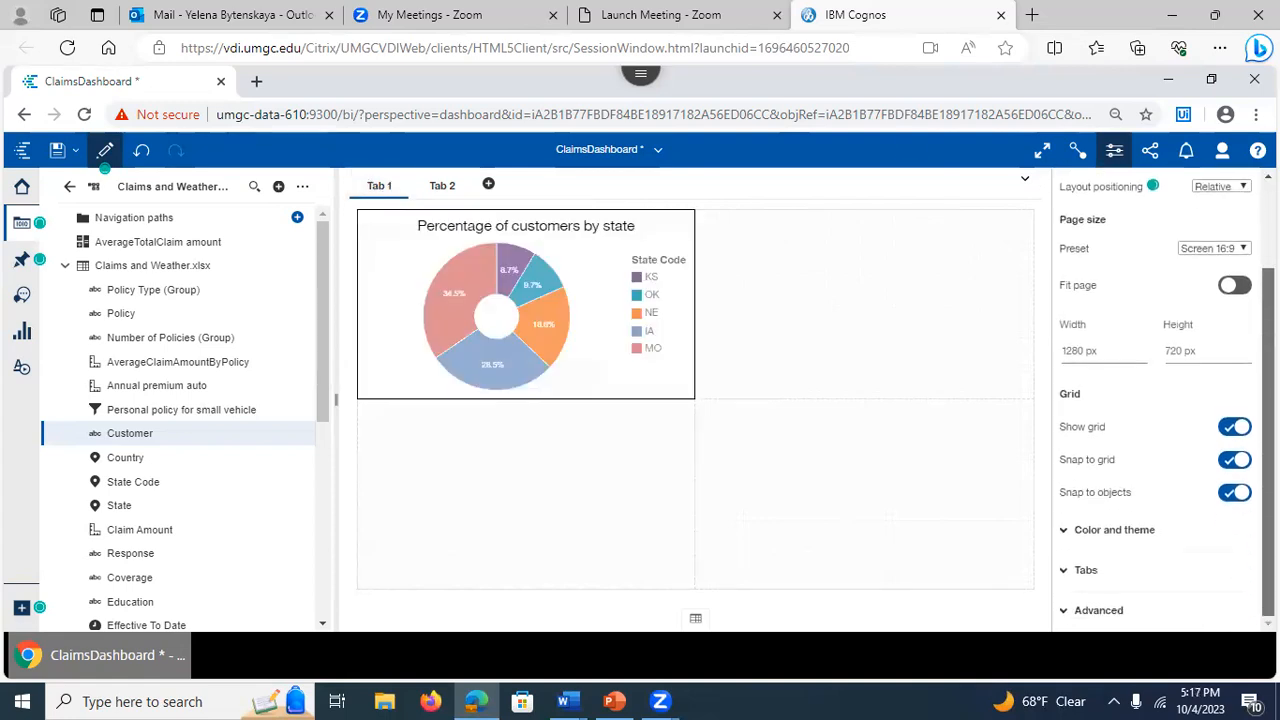
left_click(1085, 571)
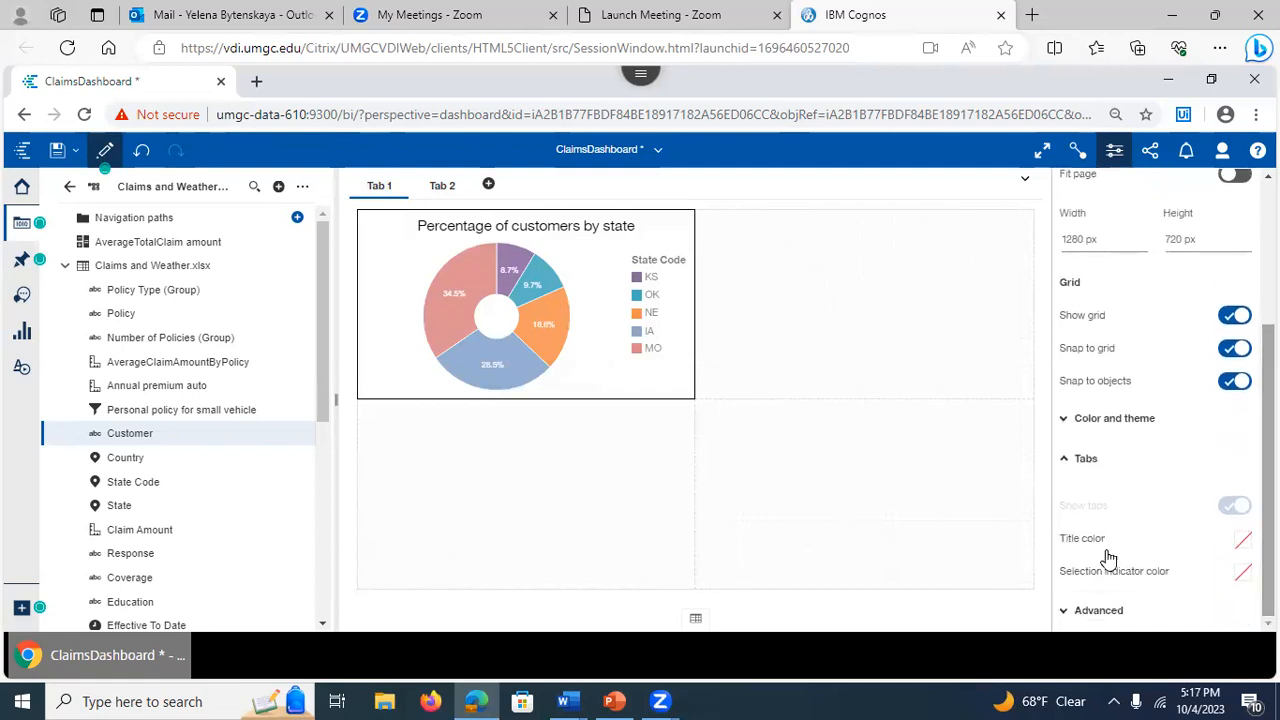
left_click(1242, 542)
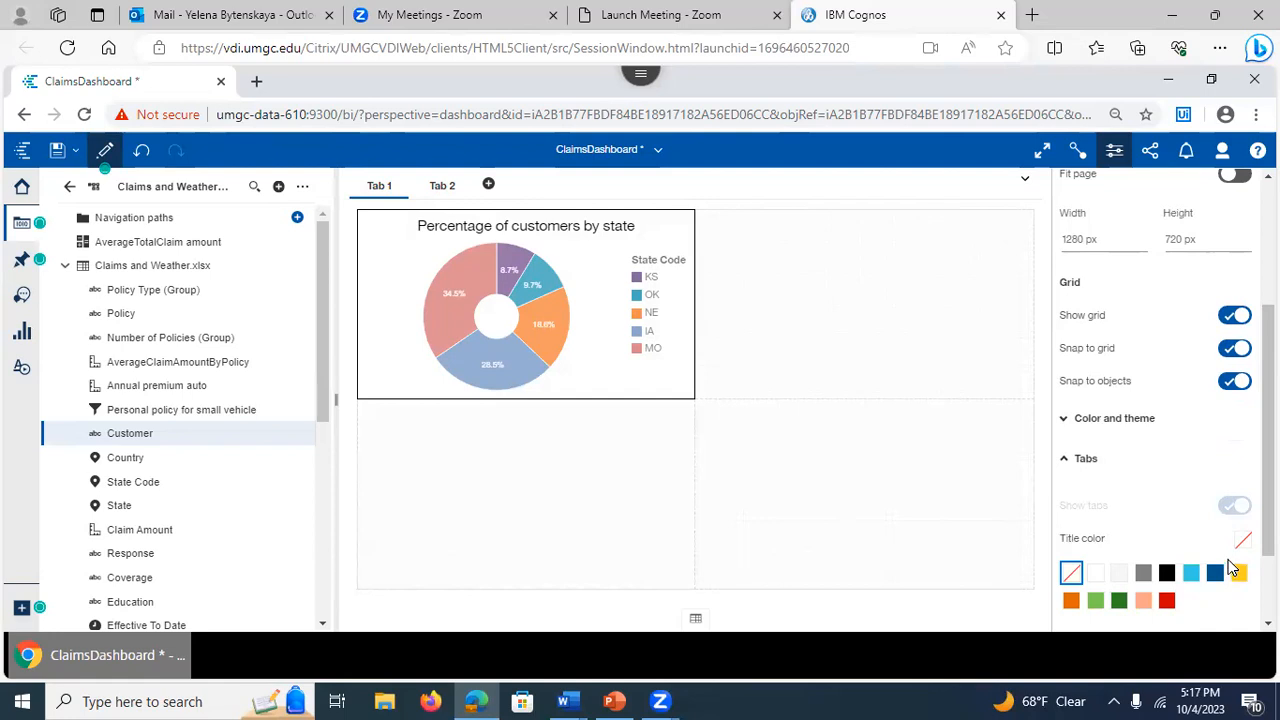
left_click(1167, 601)
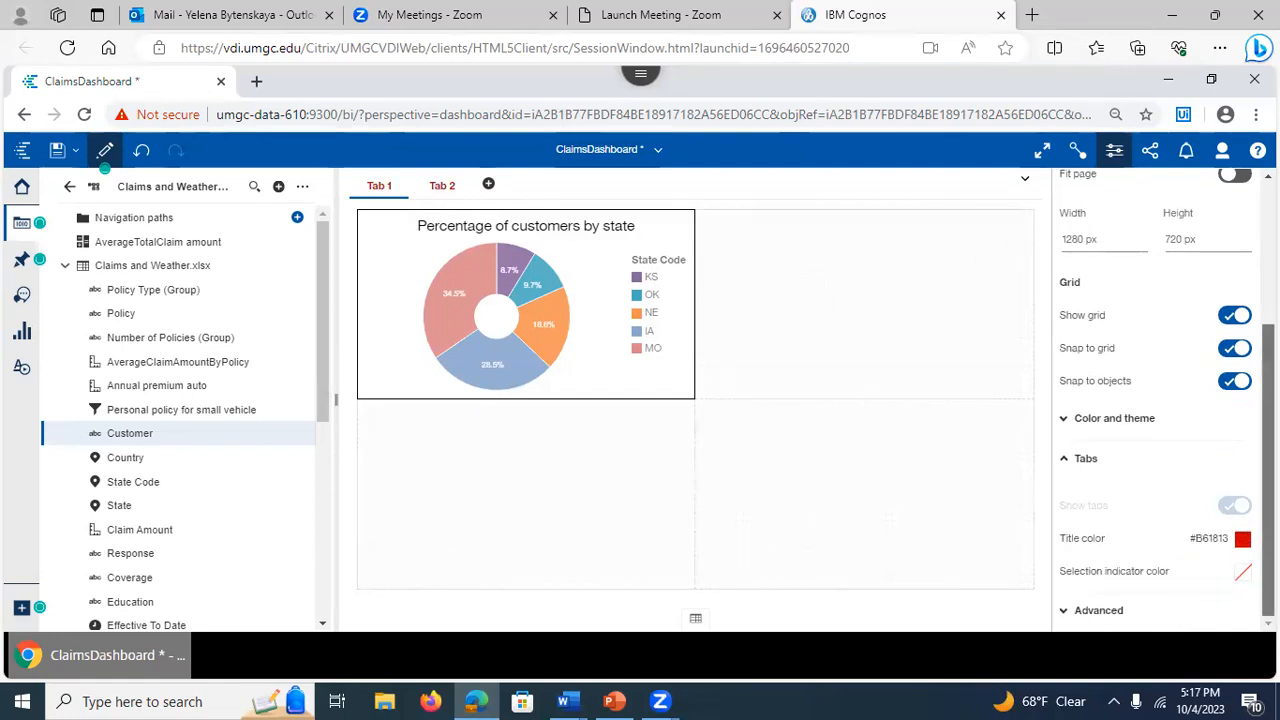
left_click(1243, 572)
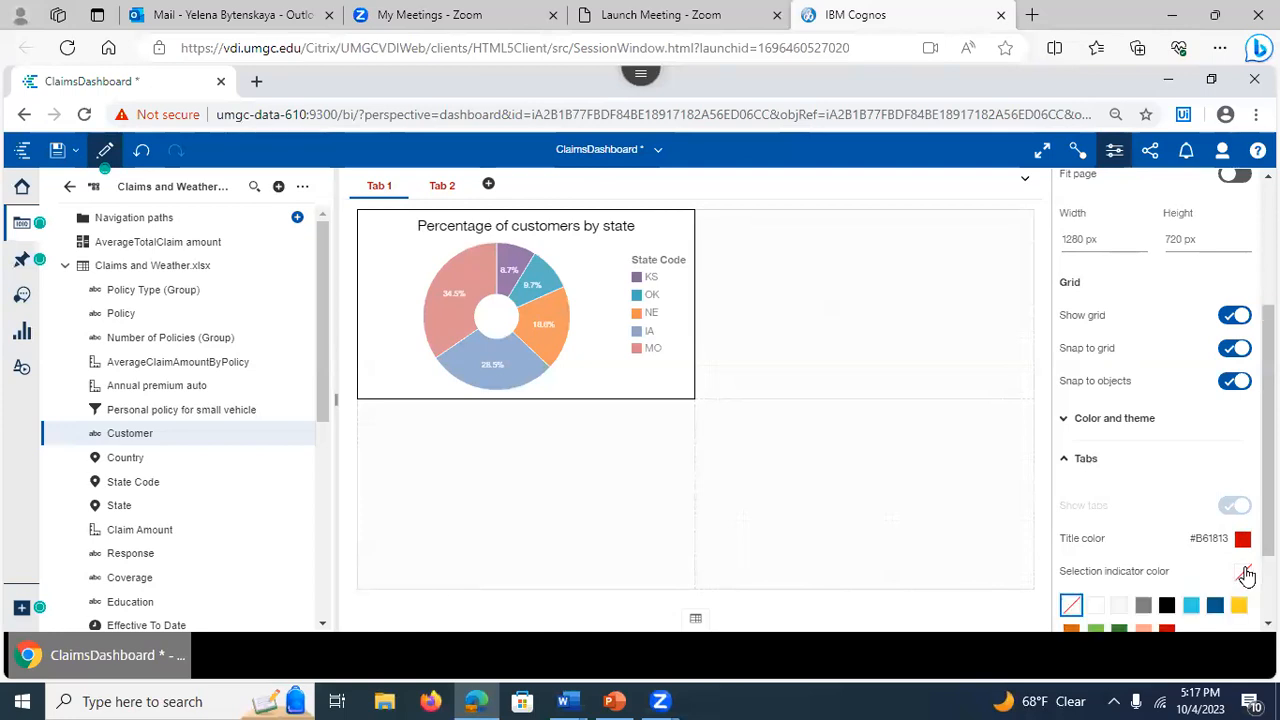
left_click(1119, 628)
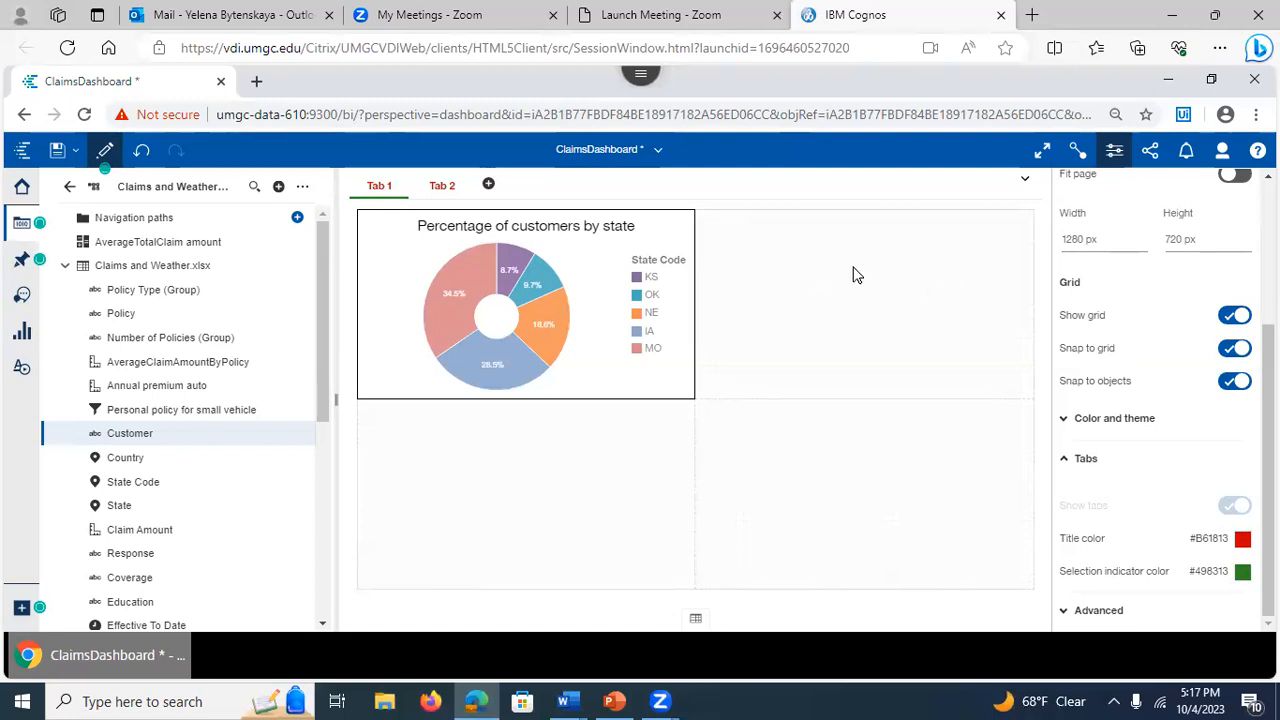
scroll(1250, 420, "up", 3)
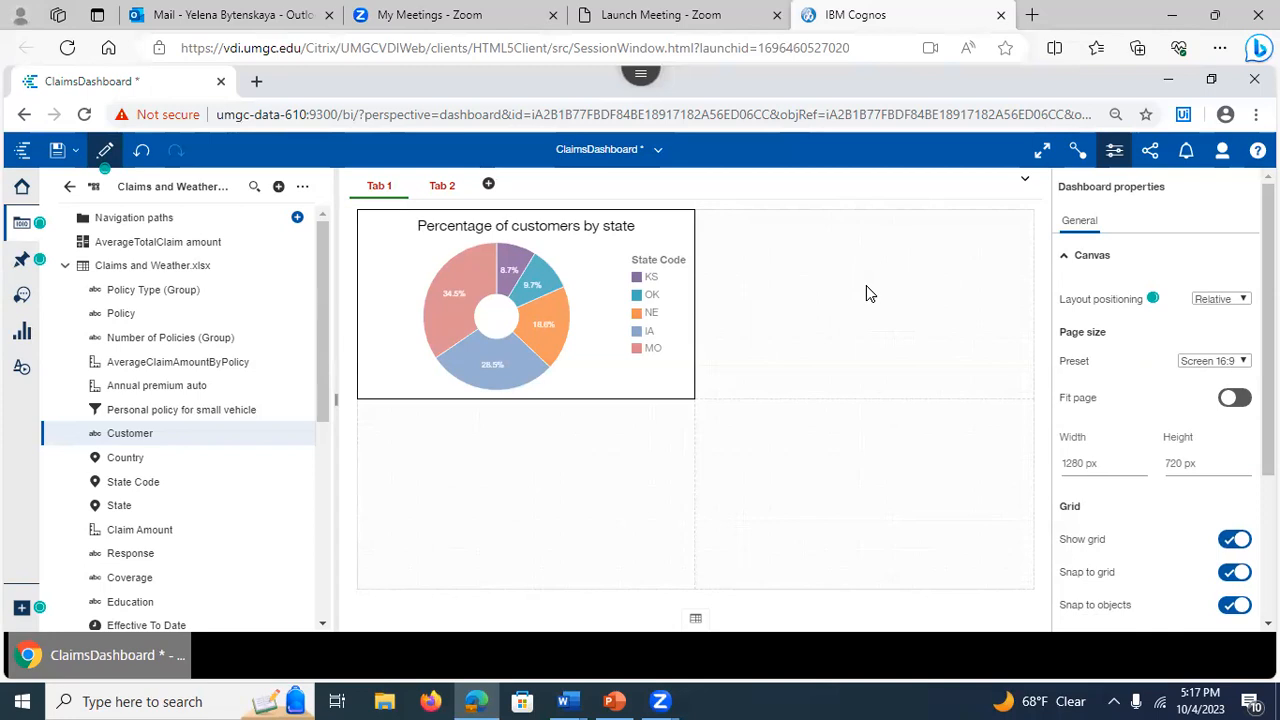
- Switch to the PowerPoint presentation, review slides 11 and 12 on dashboard properties and adding visualizations, and return to Cognos
left_click(613, 701)
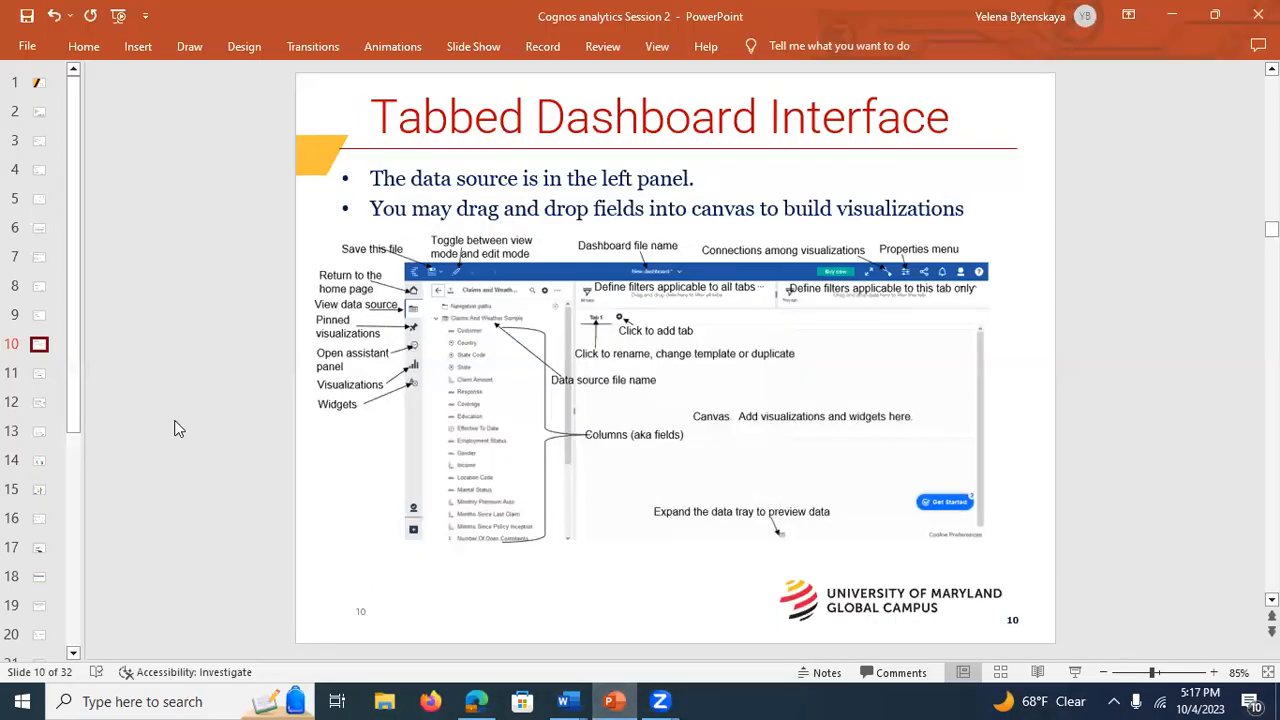
left_click(38, 386)
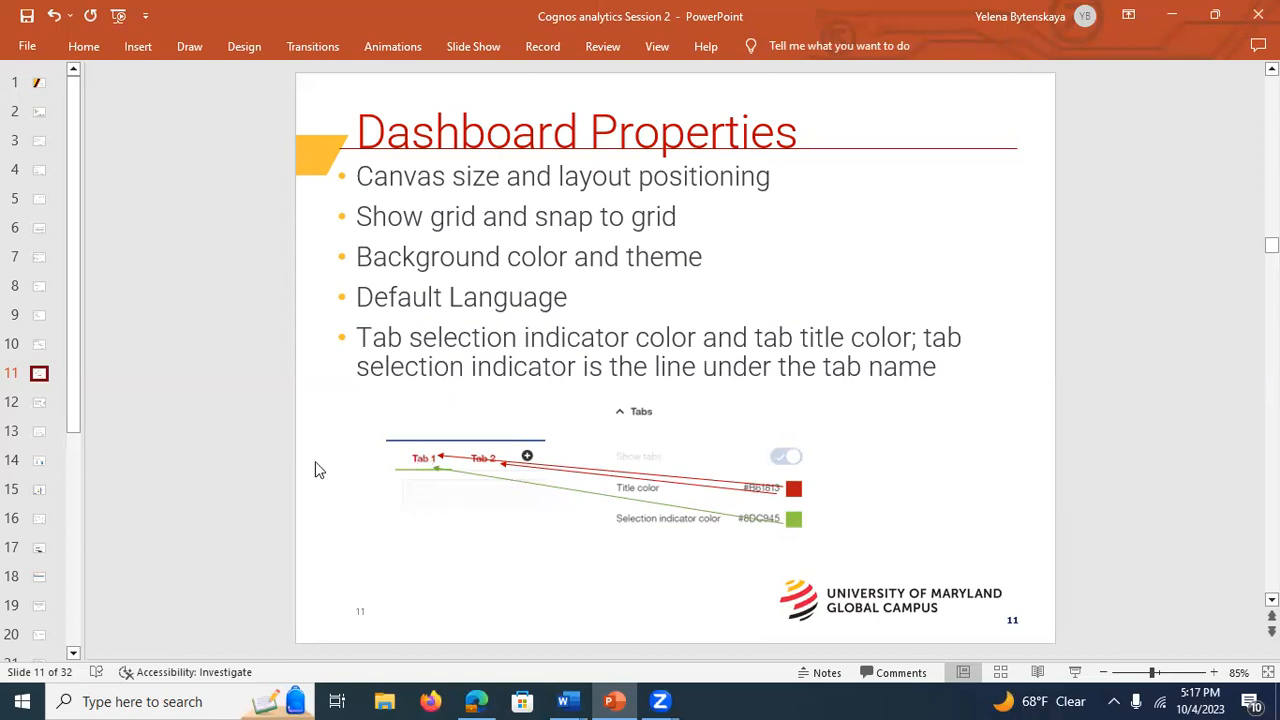
left_click(36, 403)
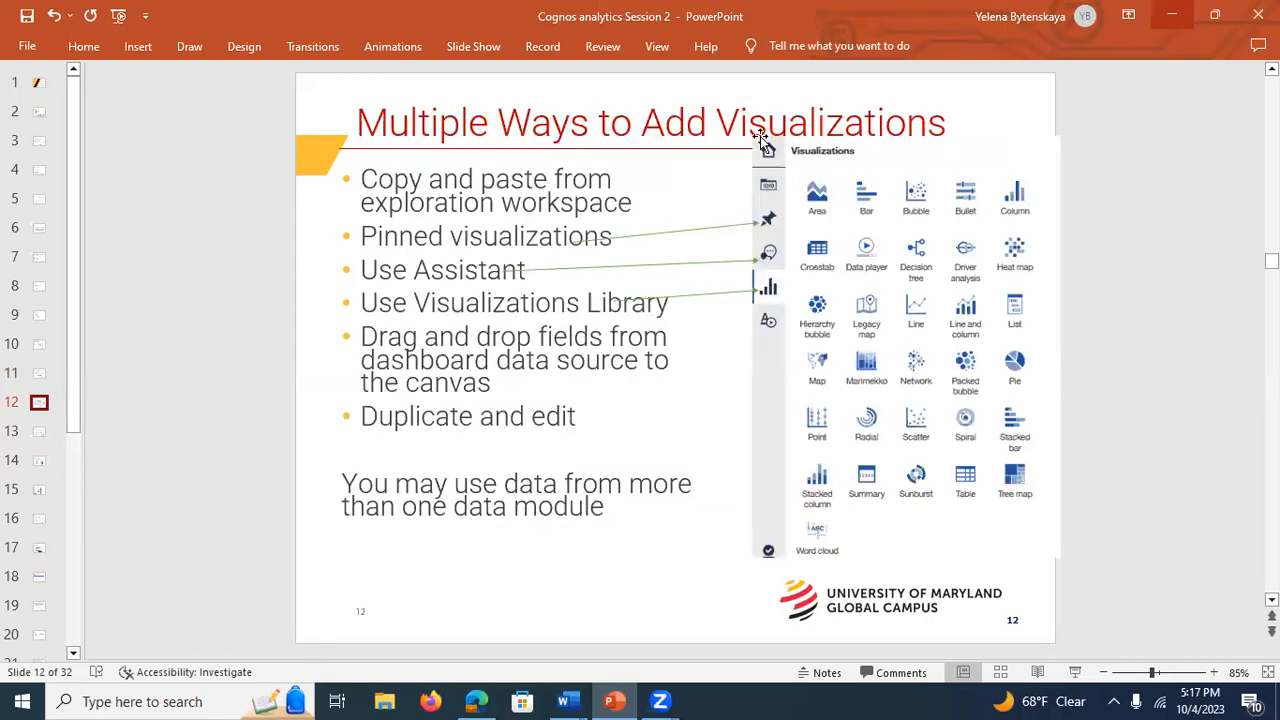
left_click(1172, 15)
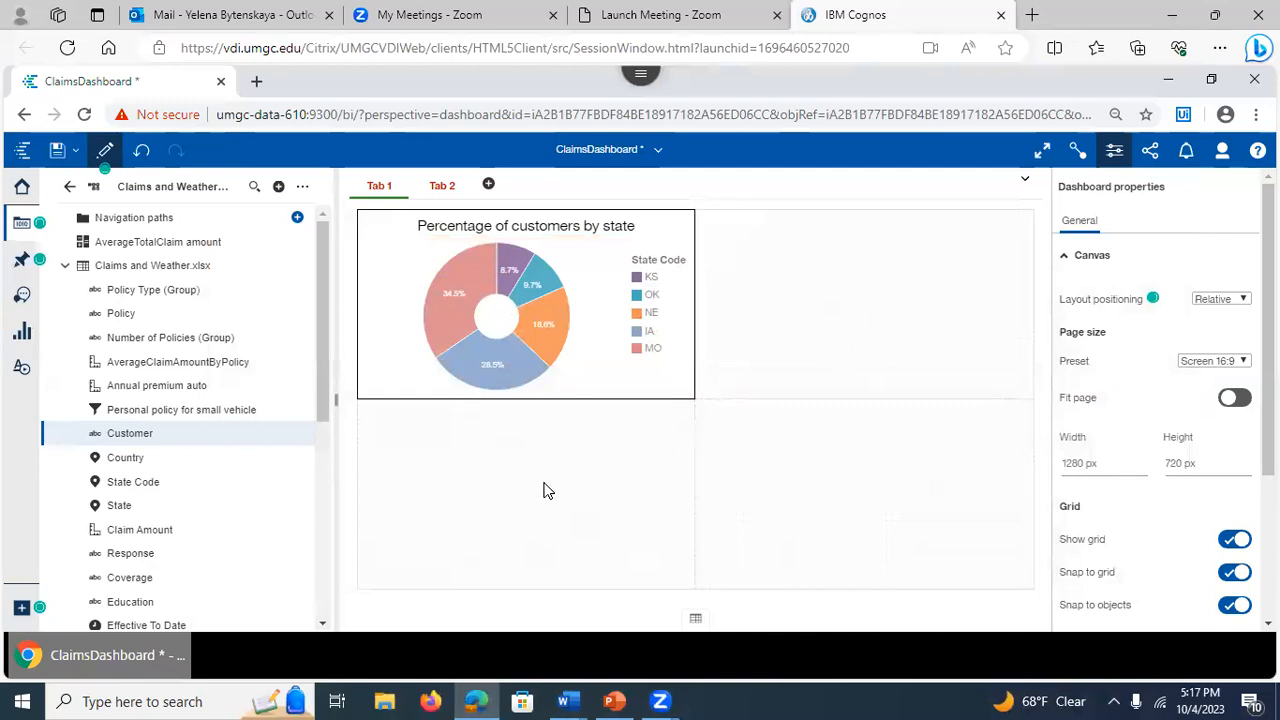
- Show the visualizations library and save the ClaimsDashboard changes
left_click(20, 340)
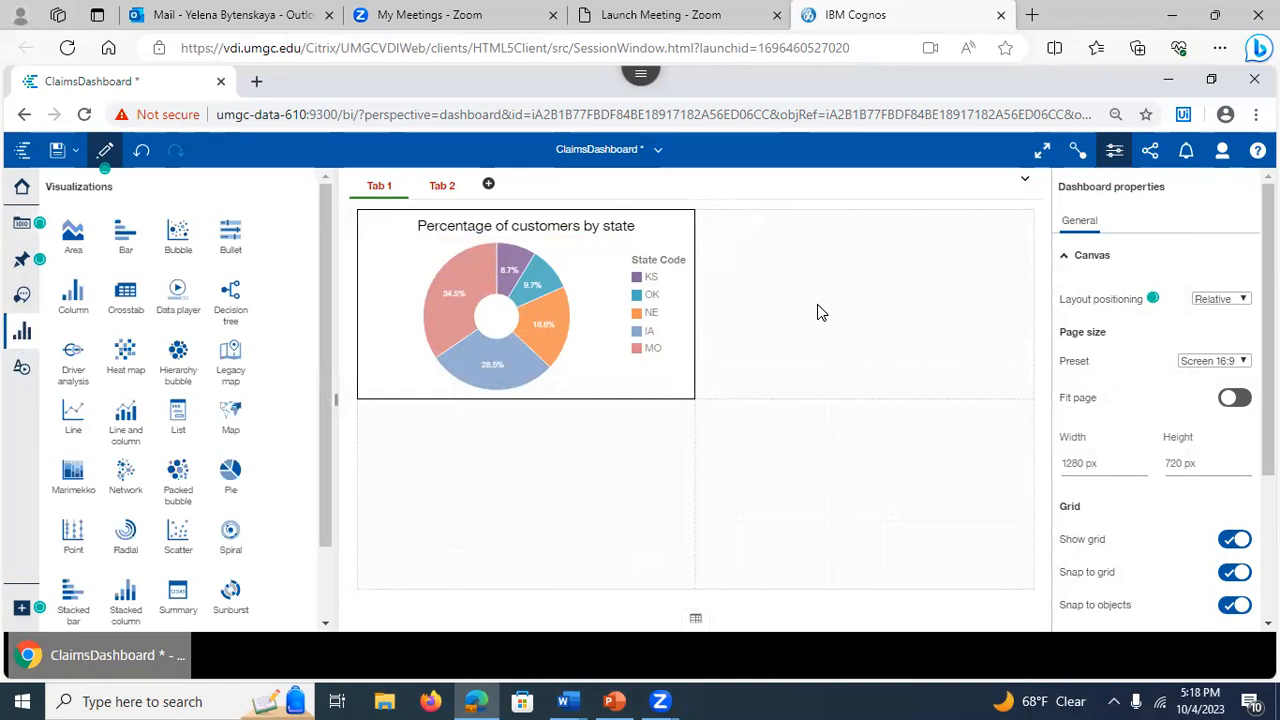
left_click(55, 158)
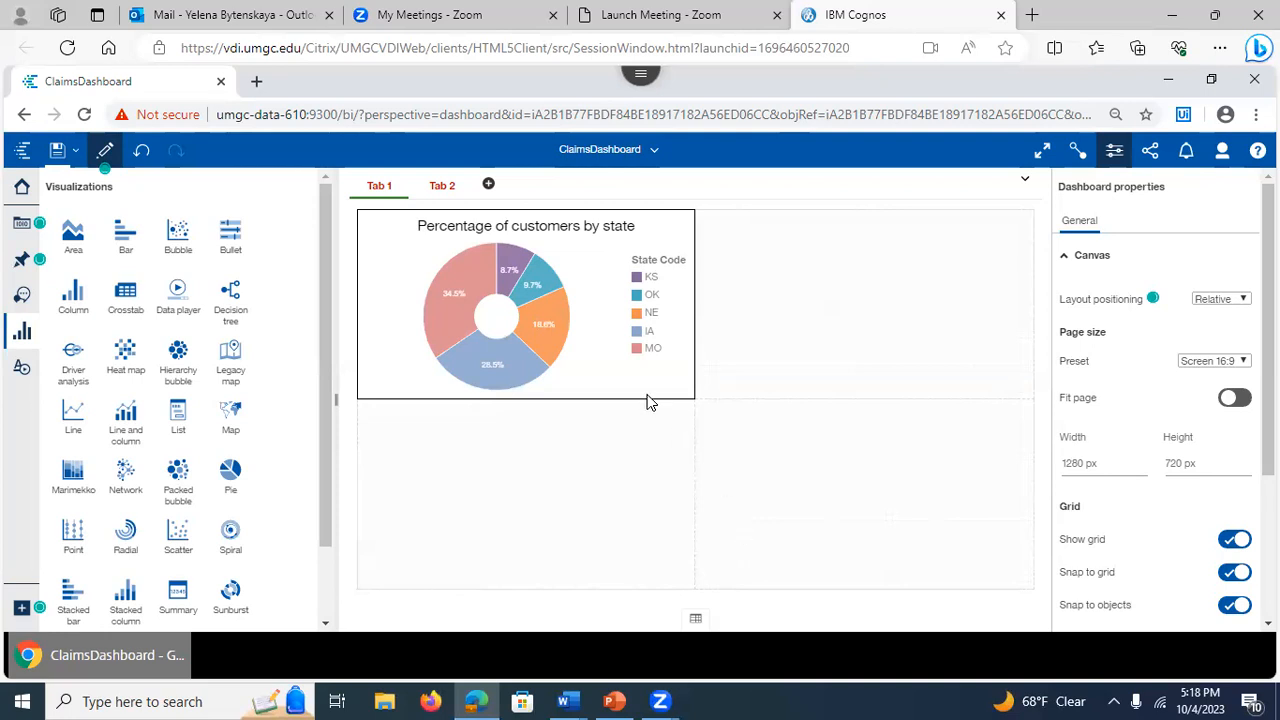
- Go to the Welcome page and open the recent Claims And Weather Exploration
left_click(645, 163)
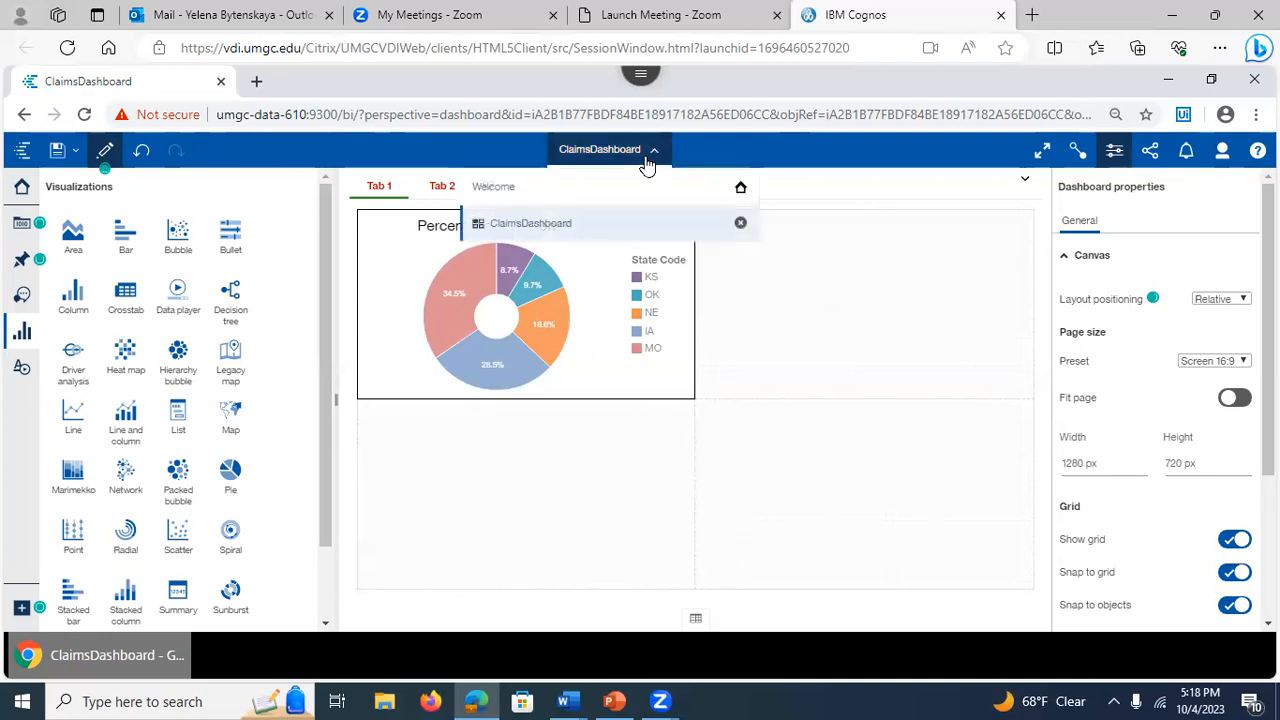
left_click(527, 190)
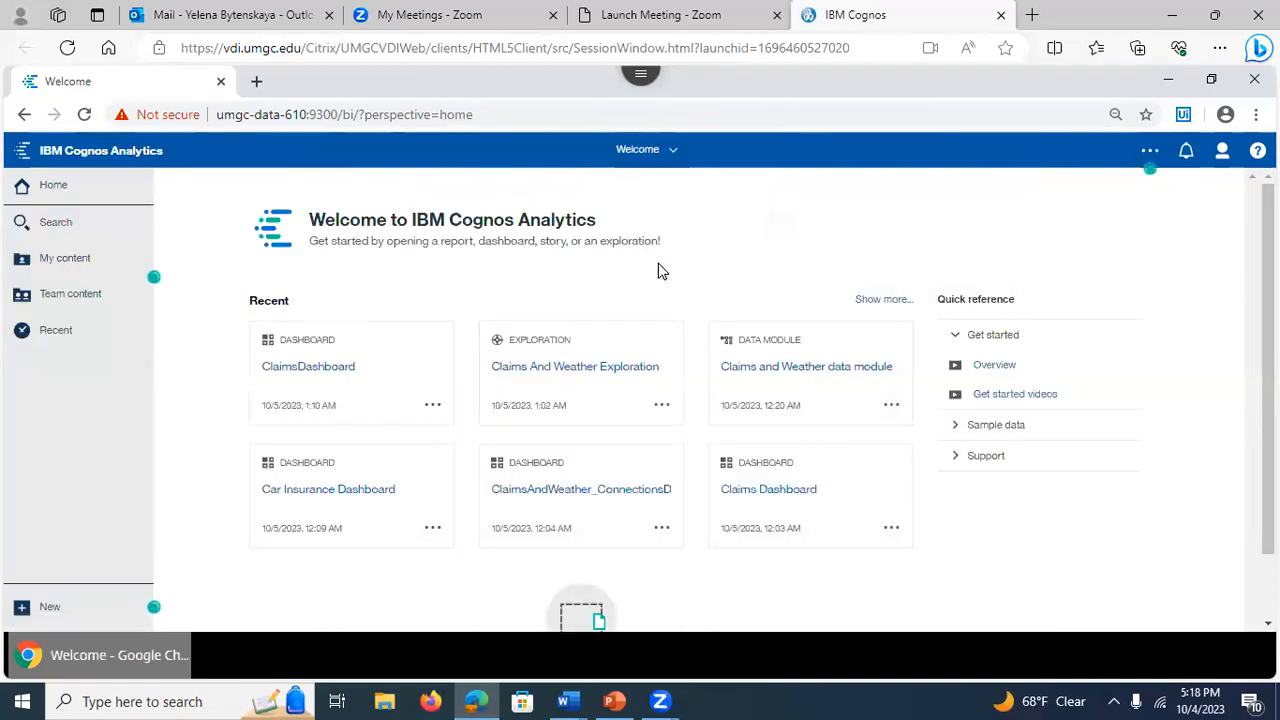
left_click(571, 364)
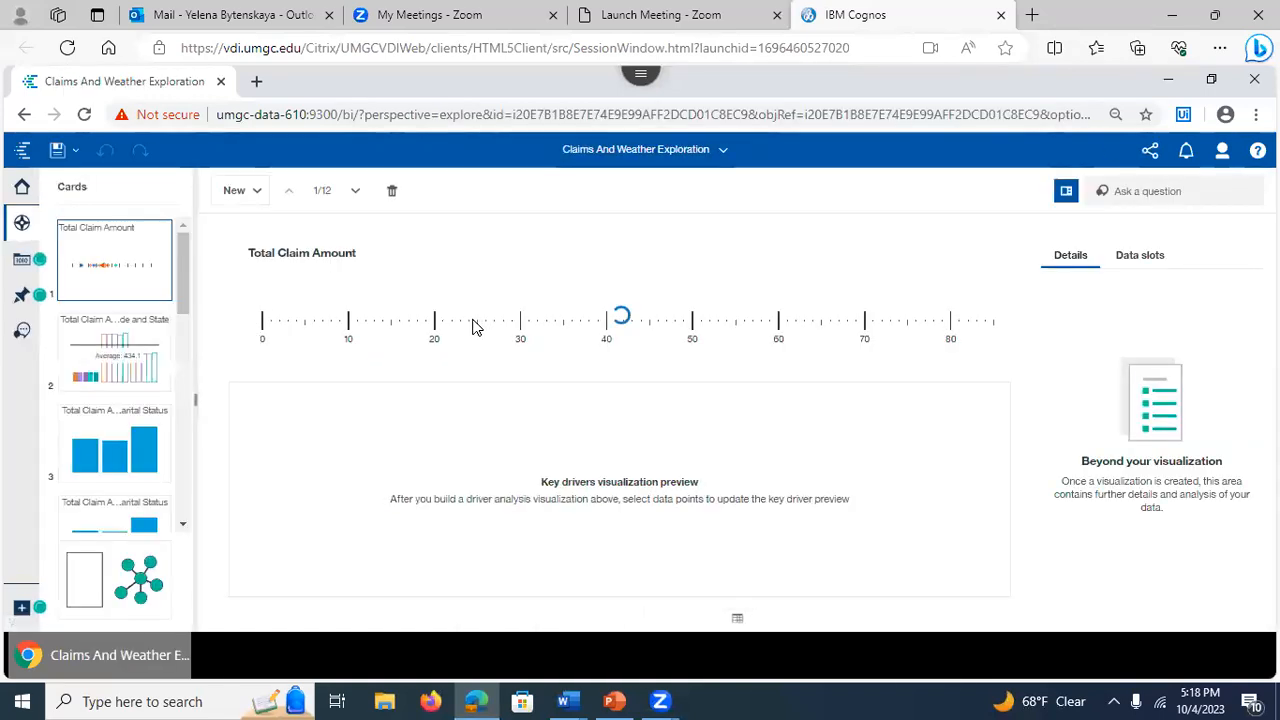
- Browse the exploration's cards and select the Total Claim Amount for Policy Type crosstab
left_click_drag(182, 276, 200, 434)
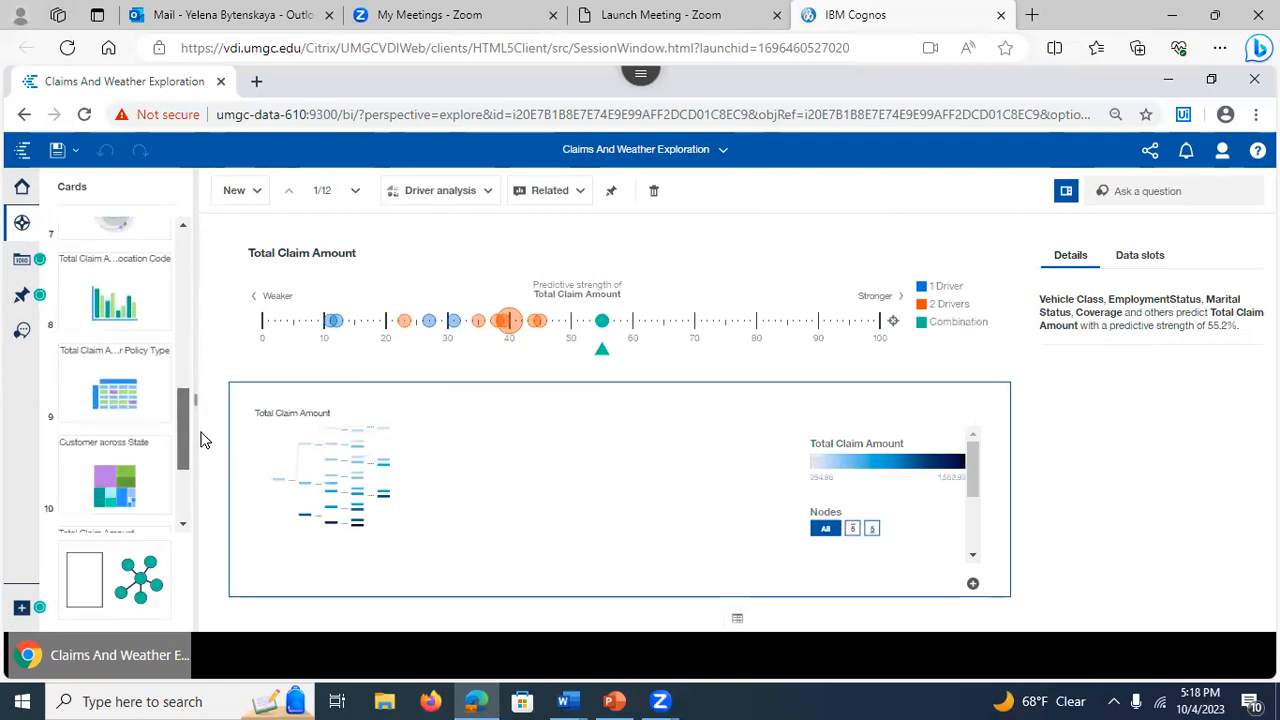
left_click(106, 401)
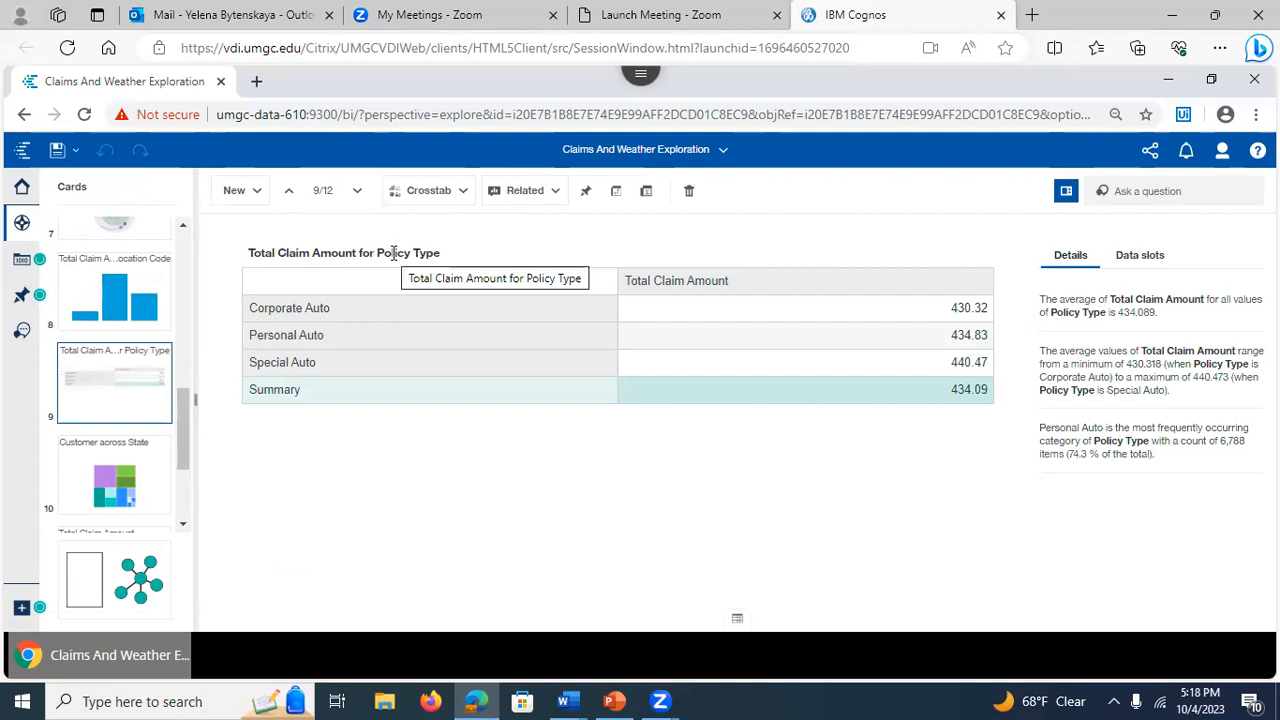
left_click(118, 487)
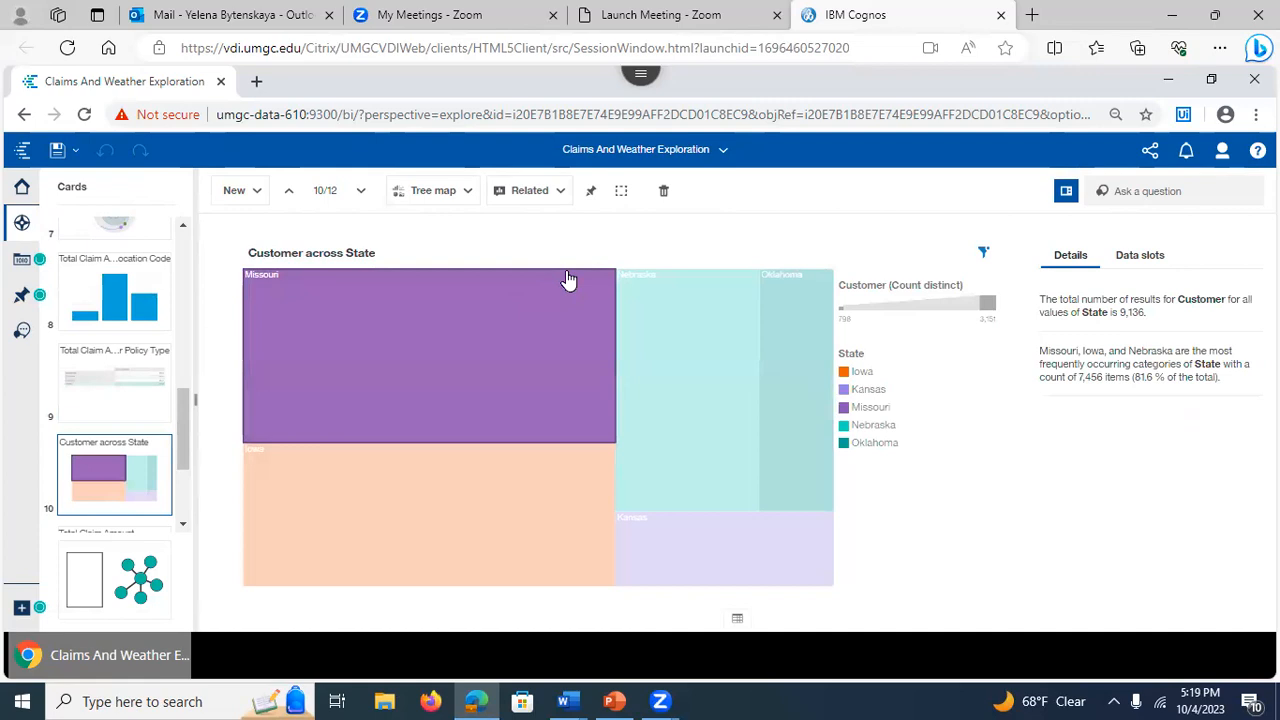
left_click_drag(180, 441, 190, 470)
left_click_drag(187, 468, 192, 461)
left_click(118, 360)
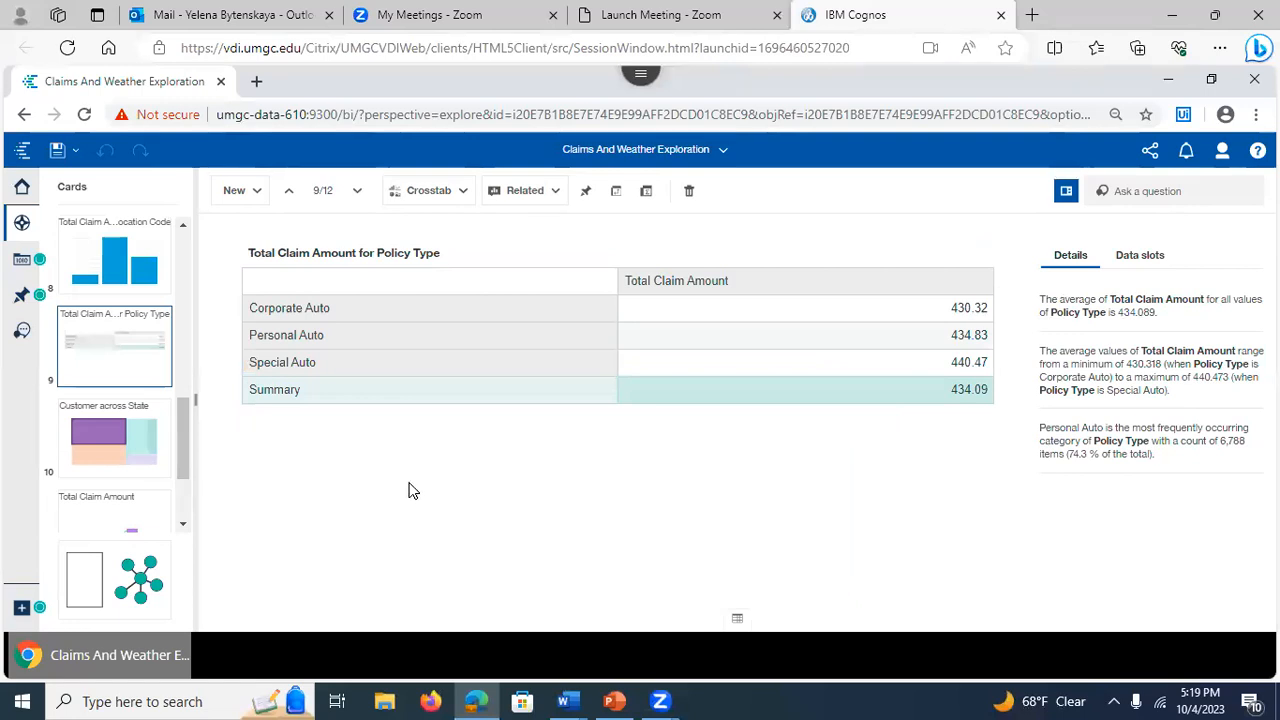
- Pin the Total Claim Amount for Policy Type crosstab and the Total Claim Amount decision tree from the exploration
left_click(586, 192)
left_click_drag(182, 431, 180, 482)
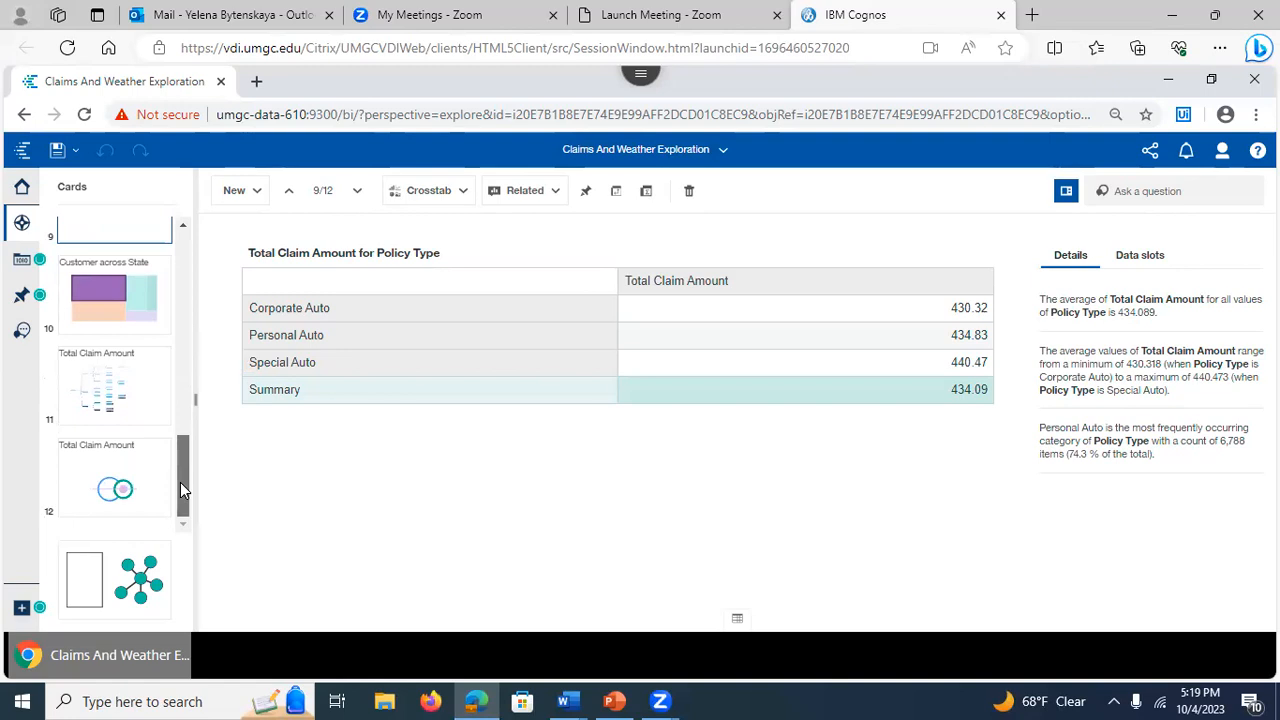
left_click(100, 400)
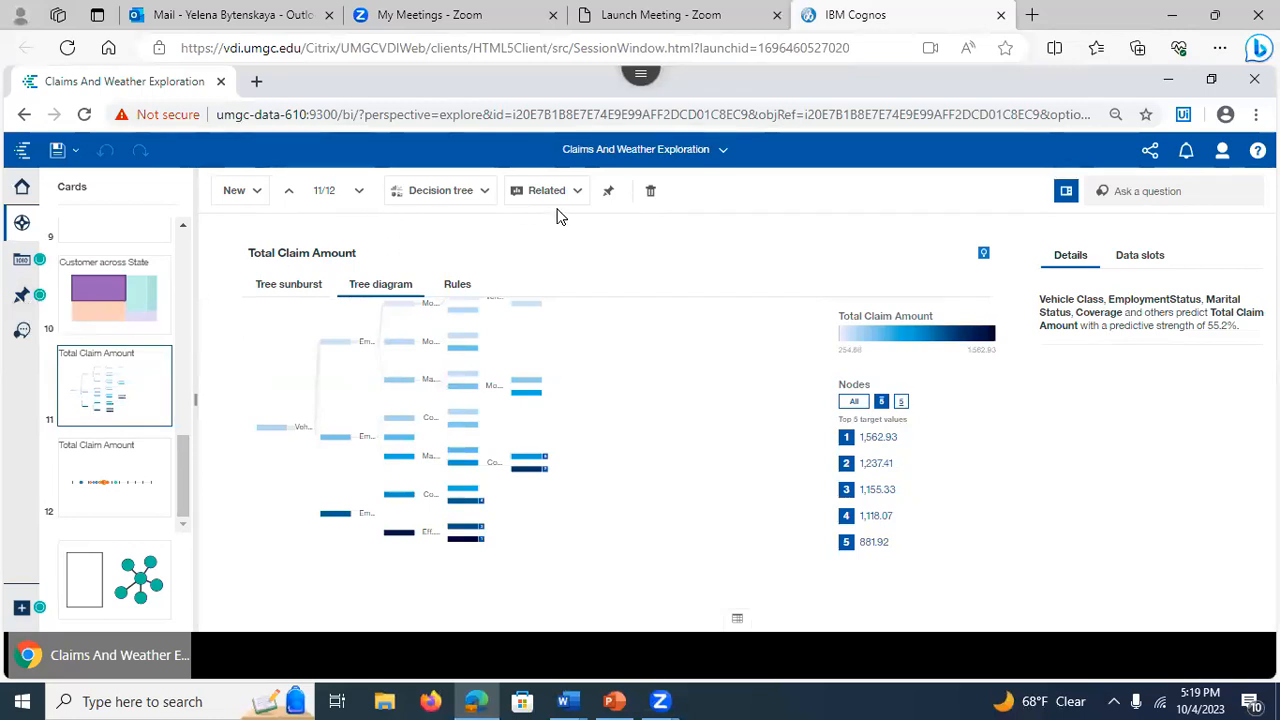
left_click(612, 193)
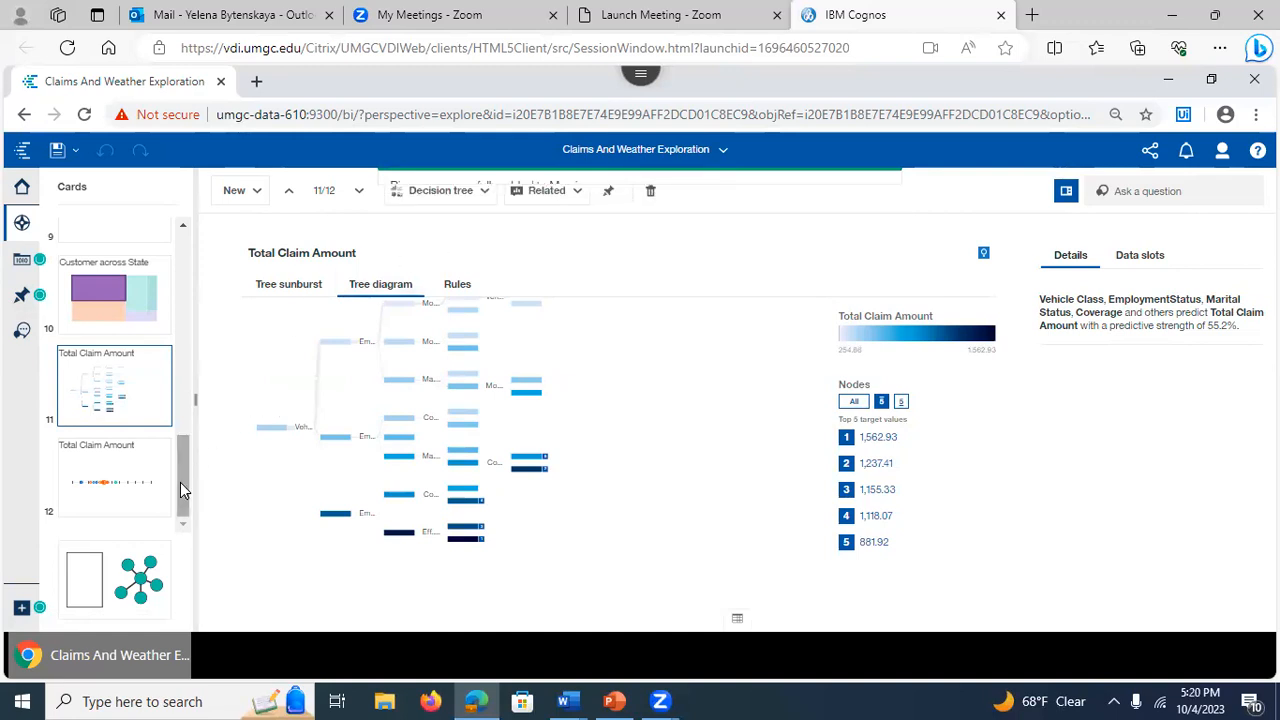
- Return to ClaimsDashboard and place the pinned Total Claim Amount for Policy Type crosstab in the upper-right cell of Tab 1
left_click_drag(178, 501, 208, 272)
left_click(728, 150)
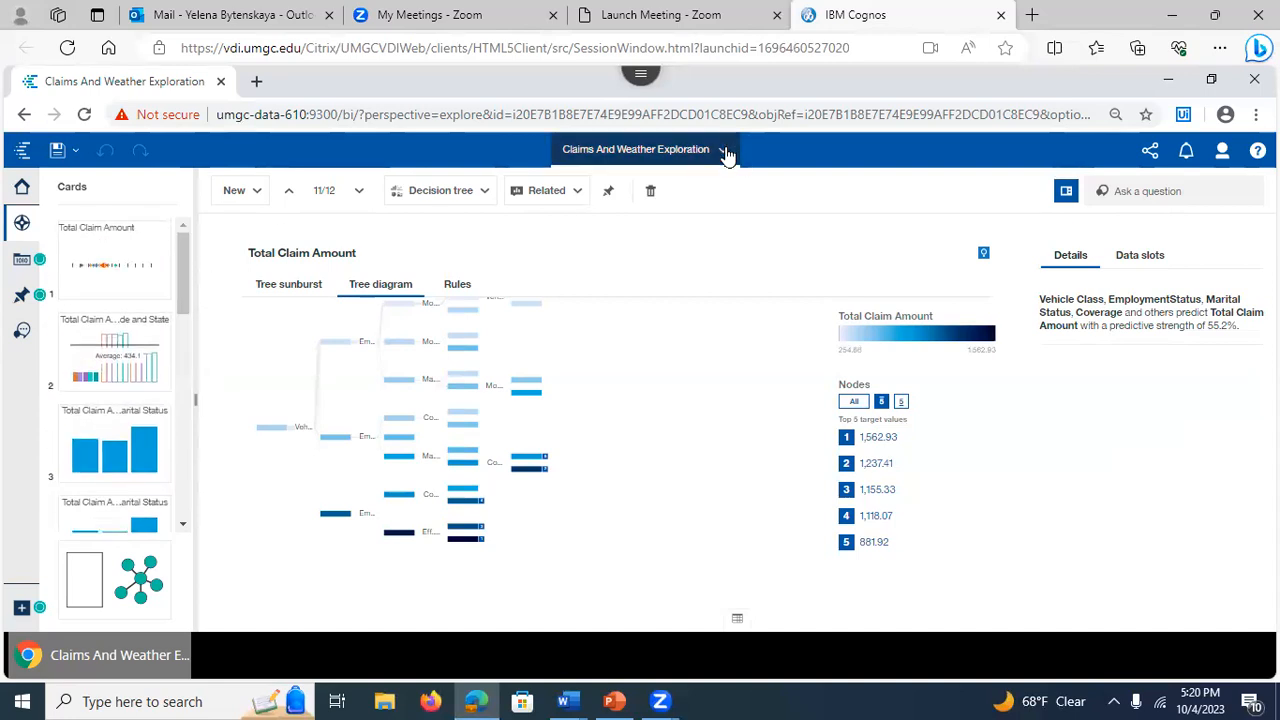
left_click(567, 223)
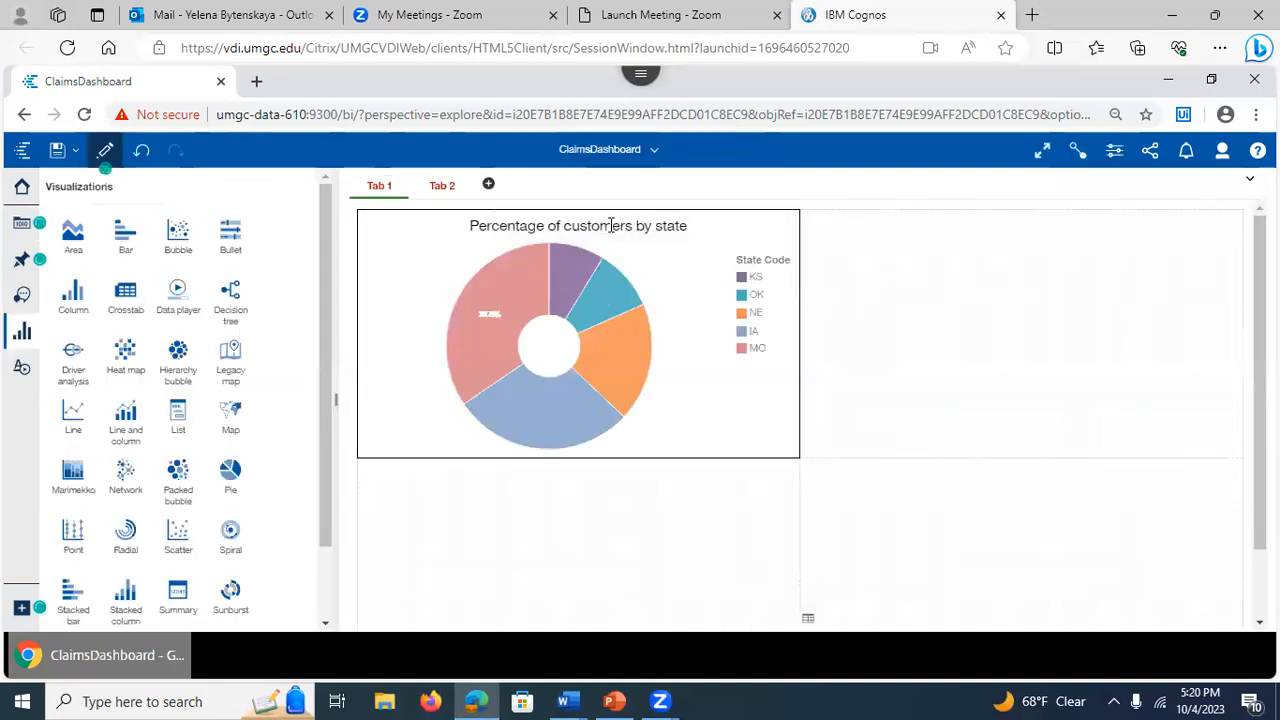
left_click(18, 260)
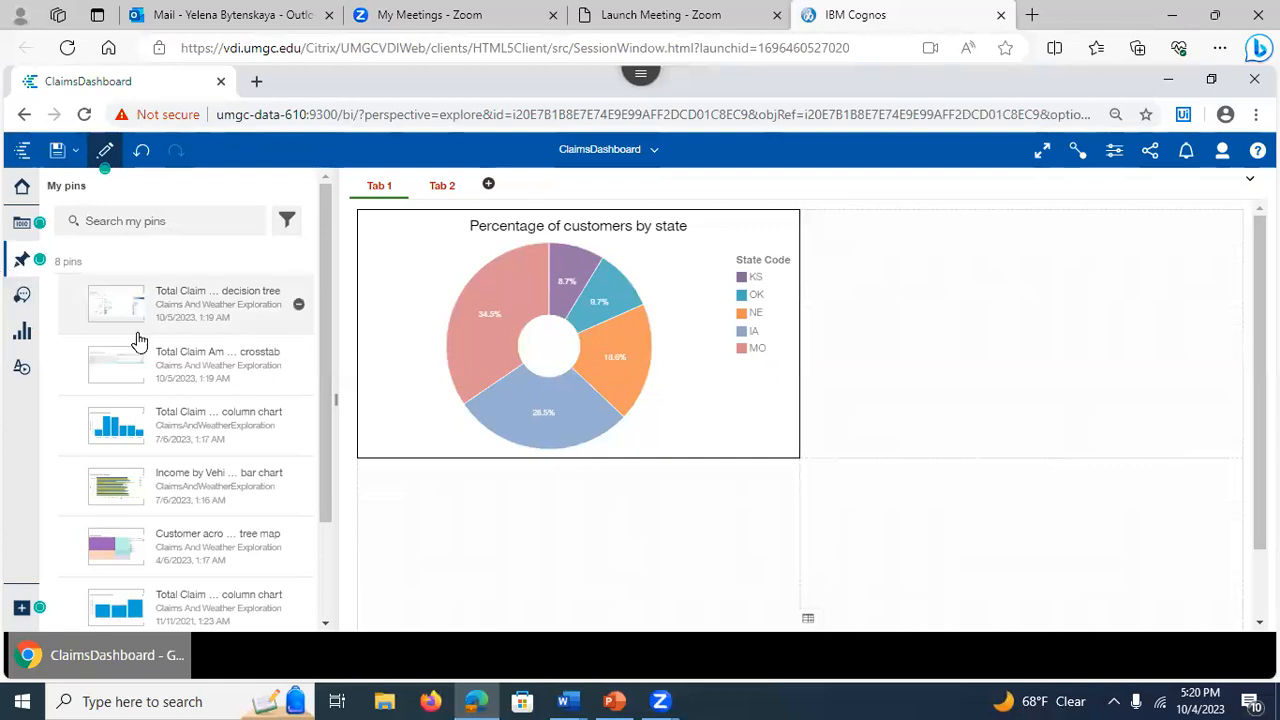
left_click_drag(106, 372, 1012, 333)
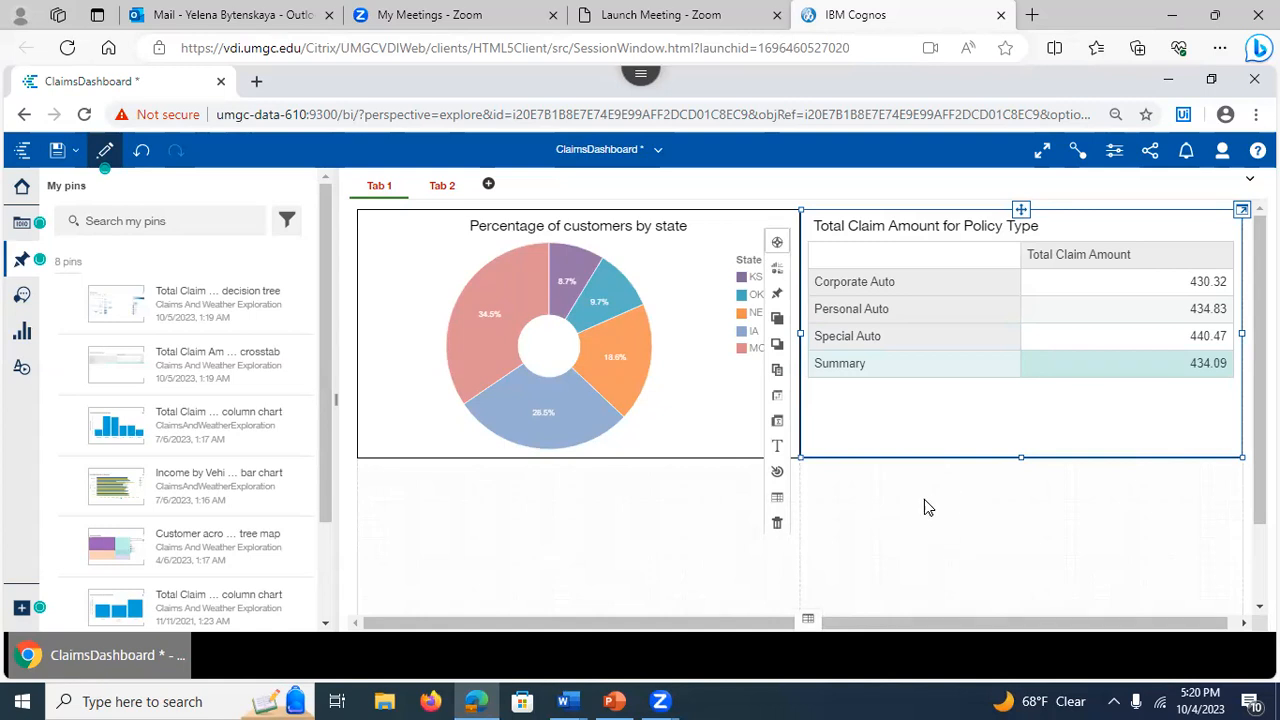
- Place the pinned Customer across State tree map in the lower-left cell of Tab 1 and save the dashboard
left_click_drag(324, 497, 328, 568)
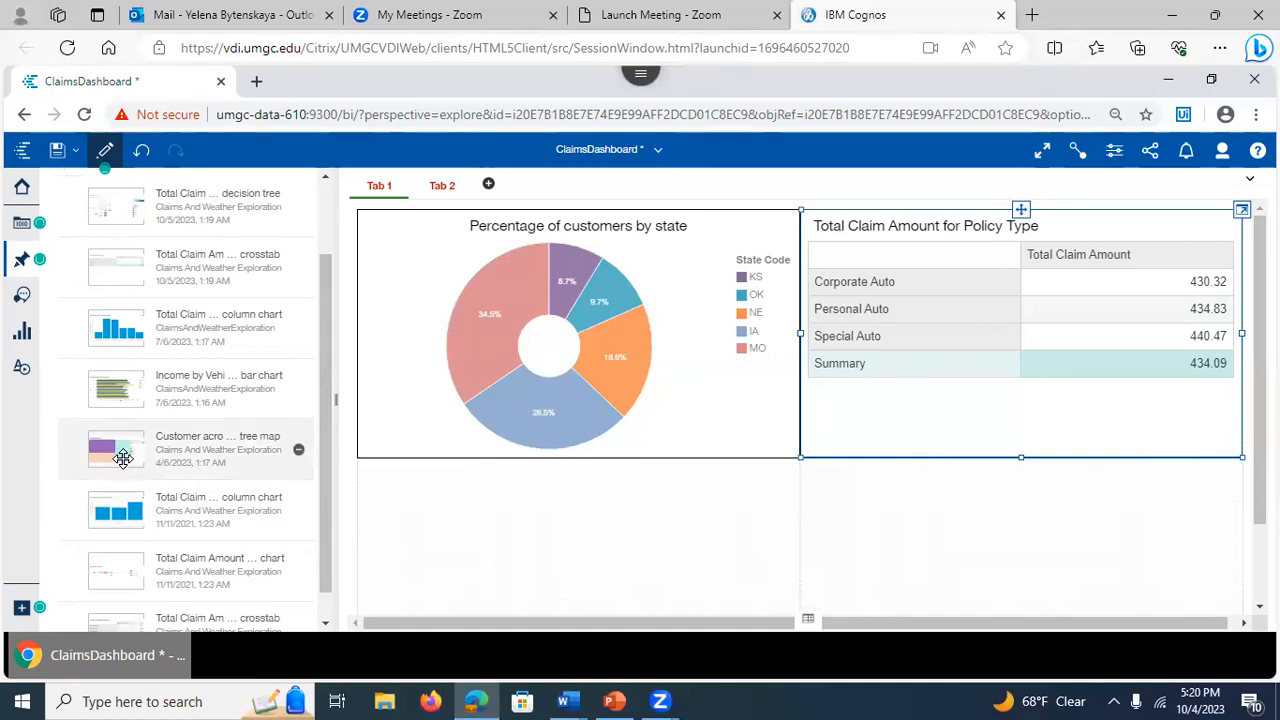
left_click_drag(120, 454, 577, 585)
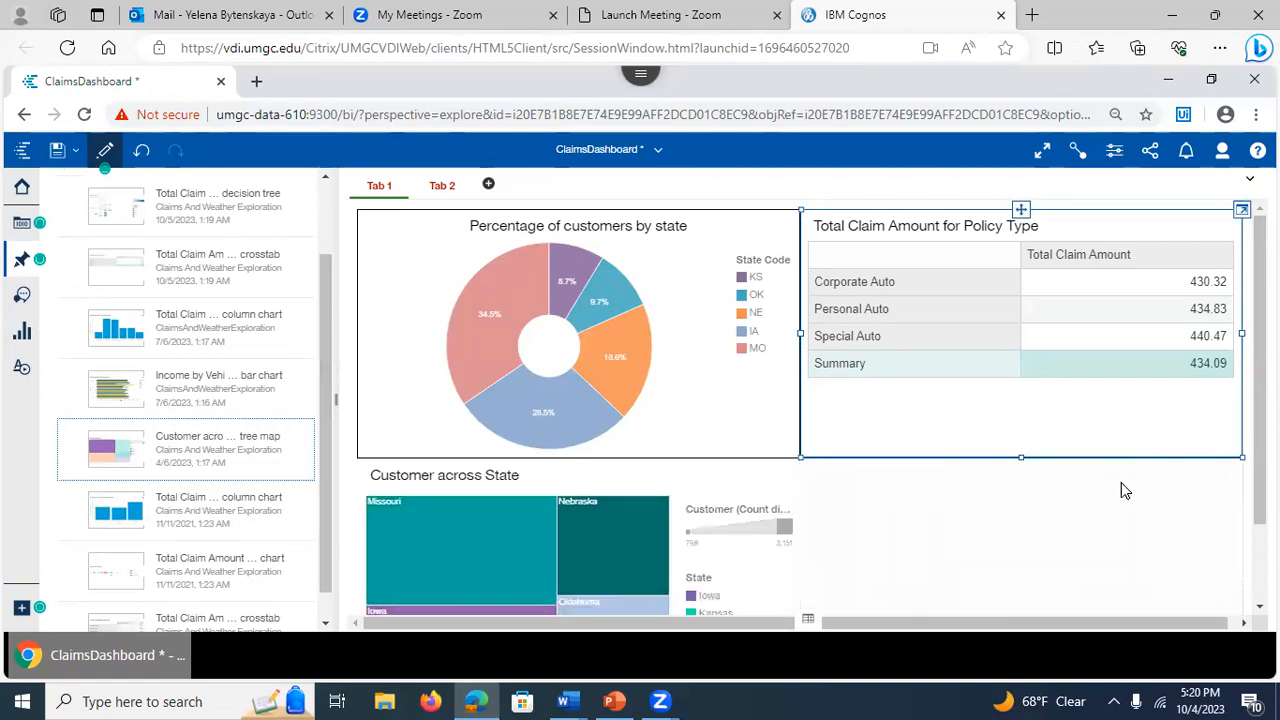
left_click_drag(1260, 466, 1260, 480)
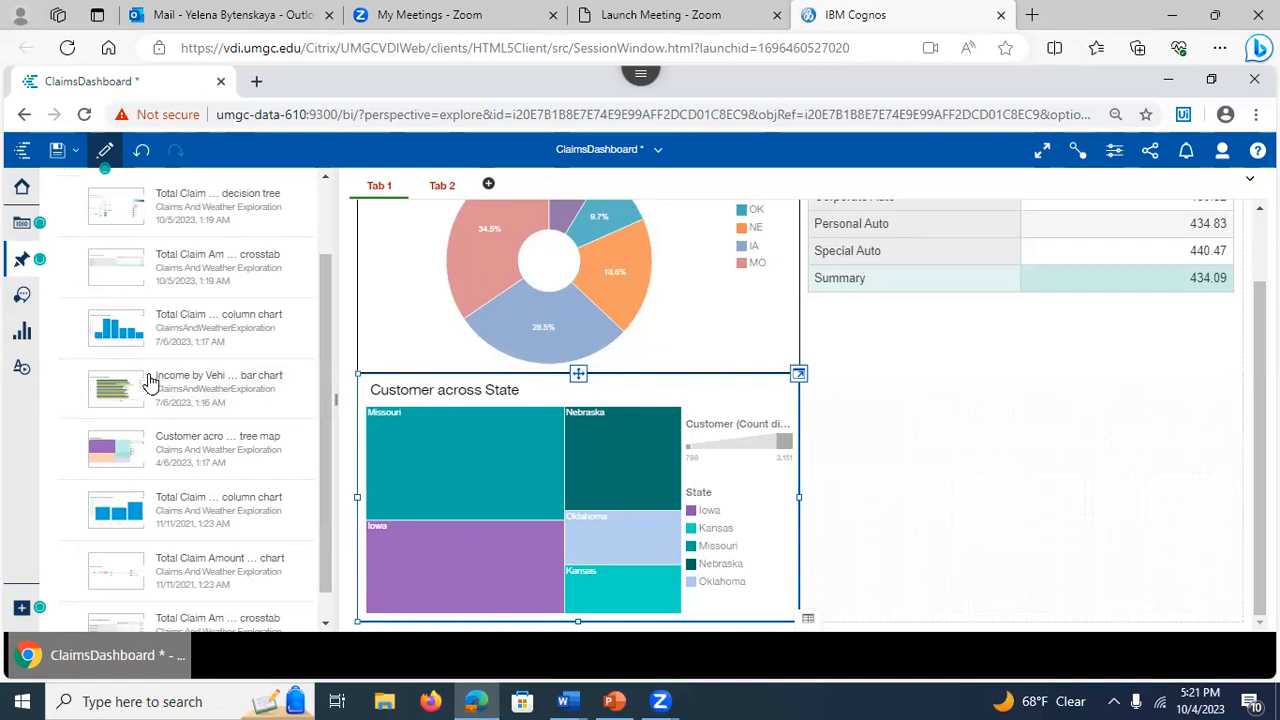
left_click(996, 450)
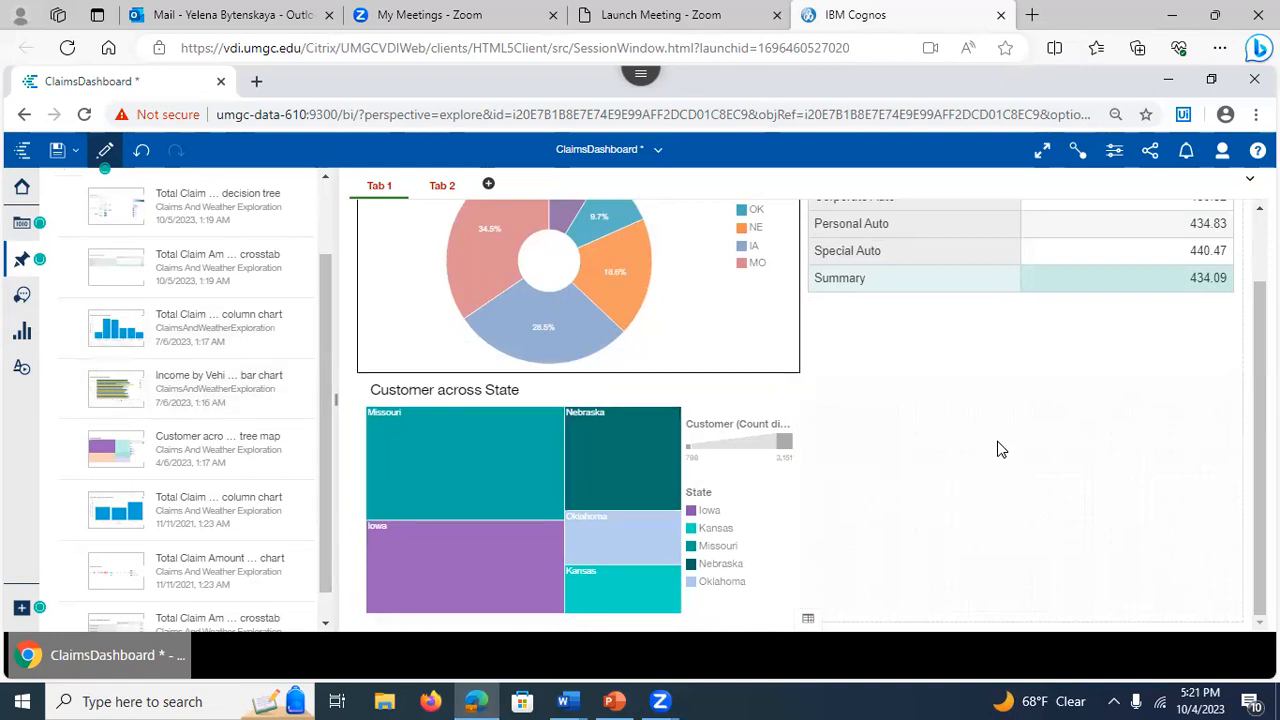
left_click(57, 150)
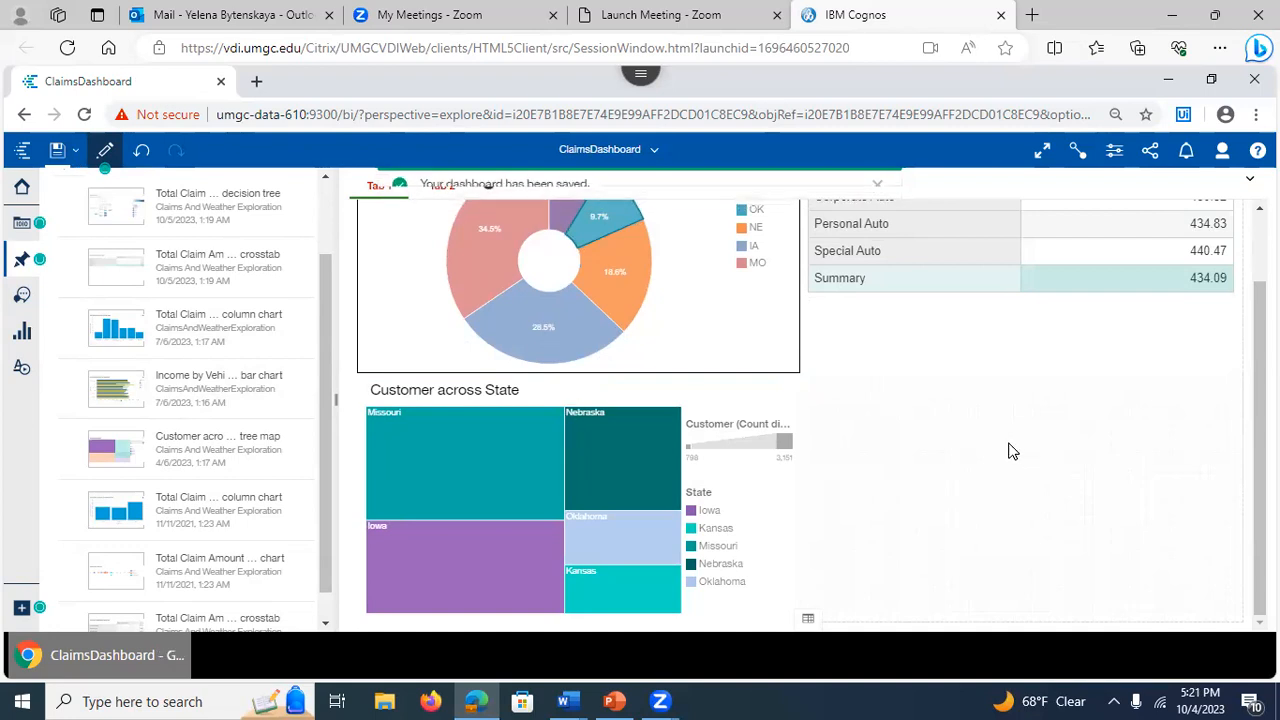
- Ask the Assistant for "data" and review the fields of the Claims and Weather data module
left_click(21, 296)
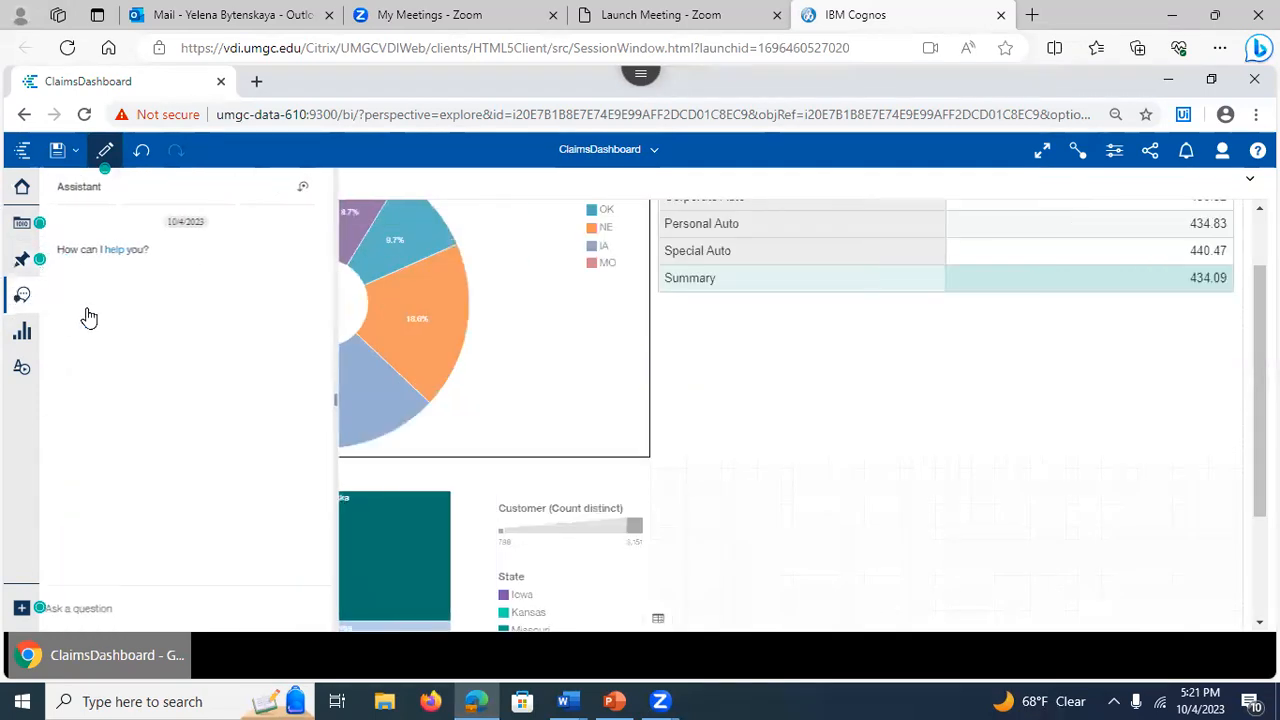
left_click(101, 607)
type("d")
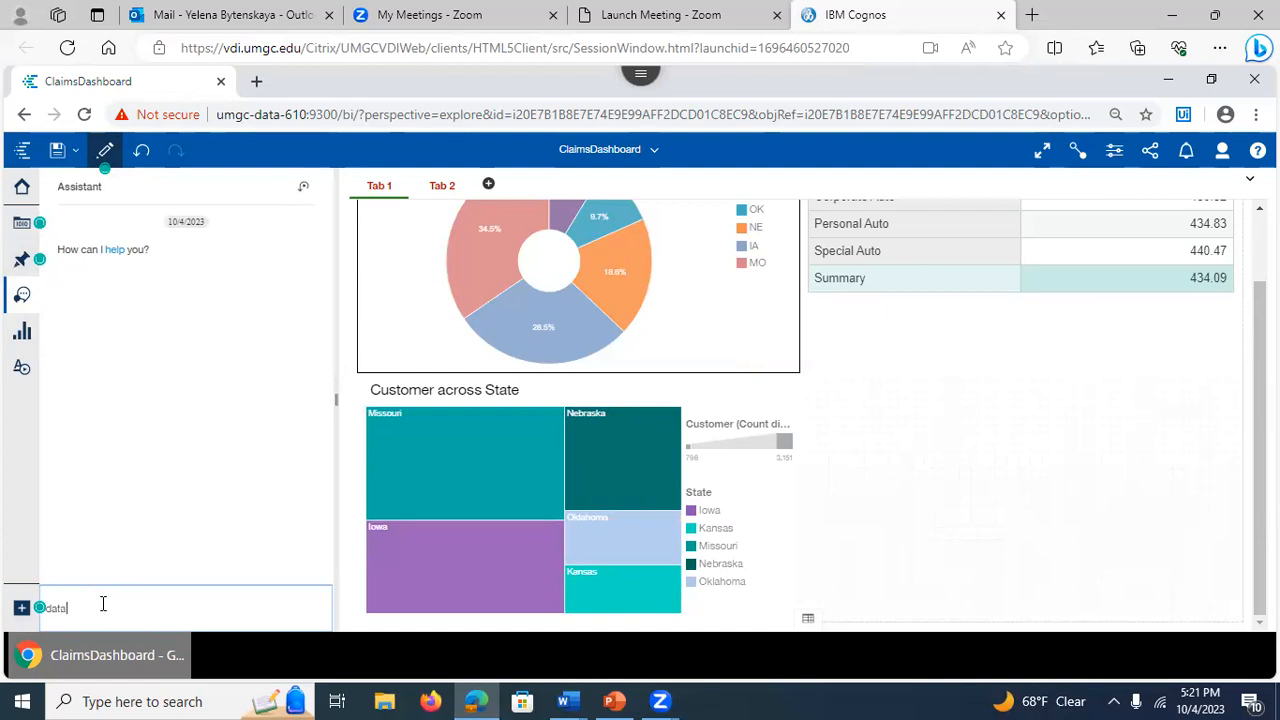
type("ata")
key("Return")
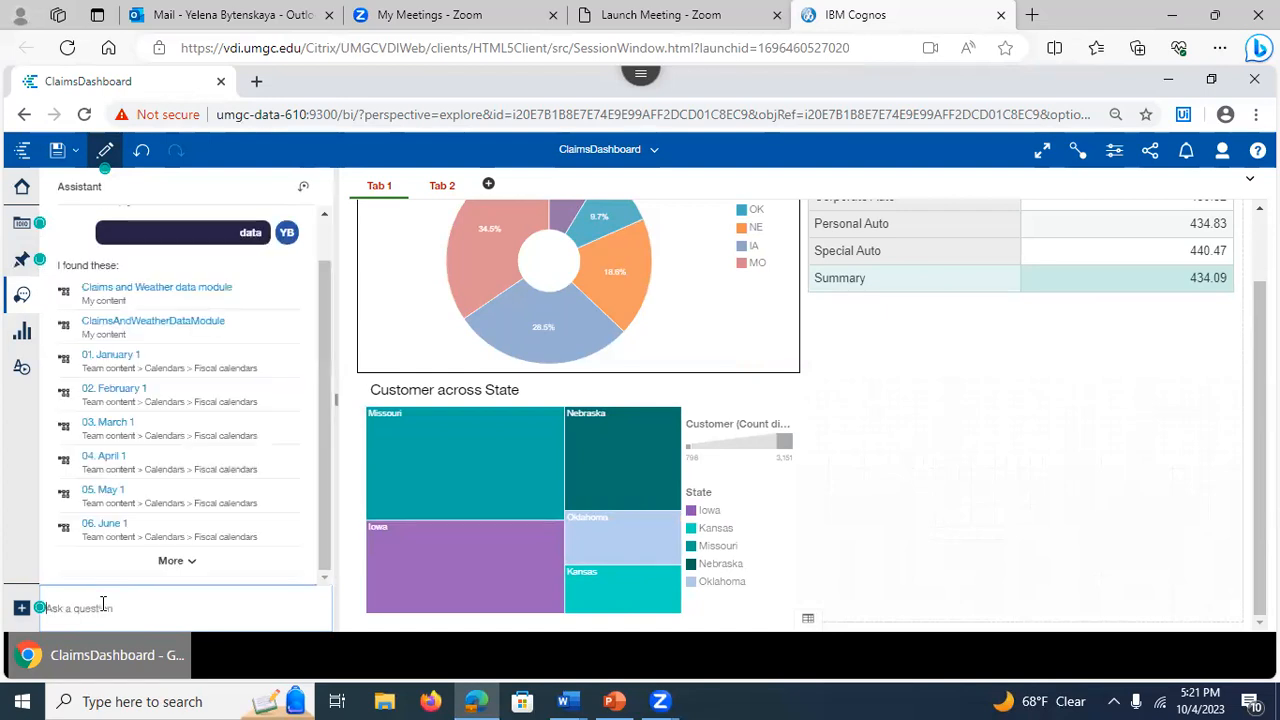
left_click(141, 289)
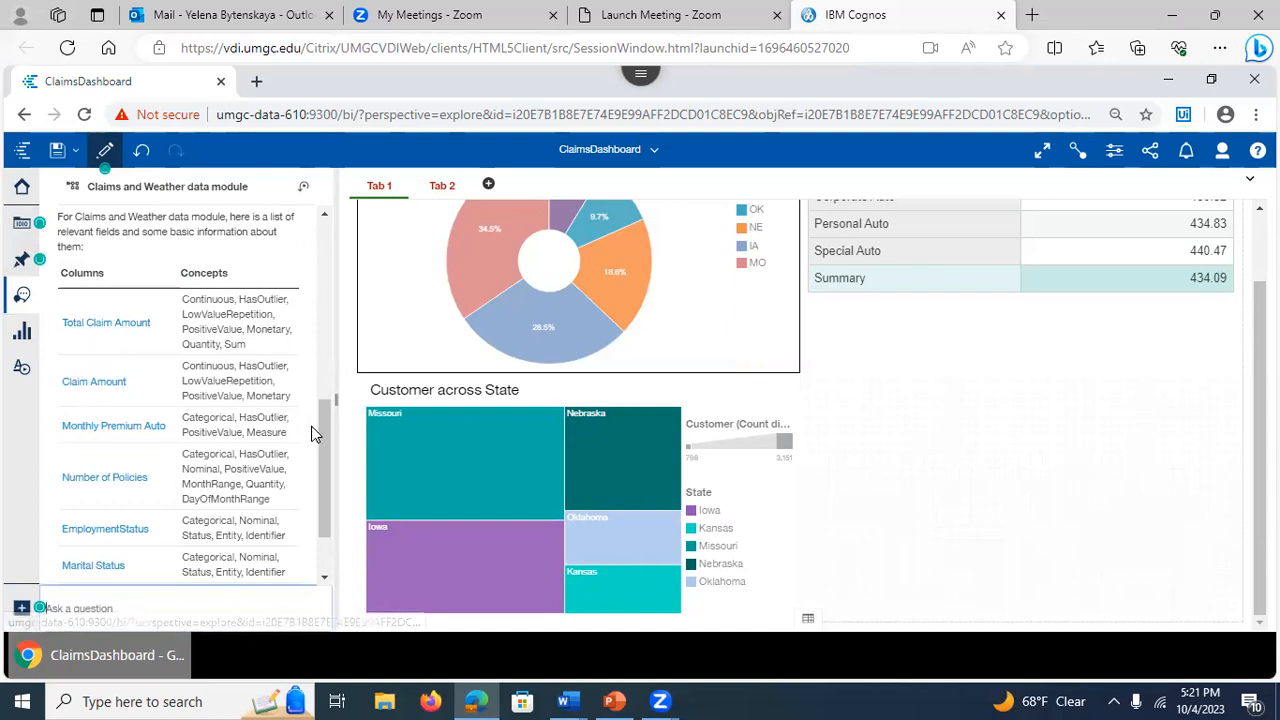
left_click_drag(324, 422, 308, 451)
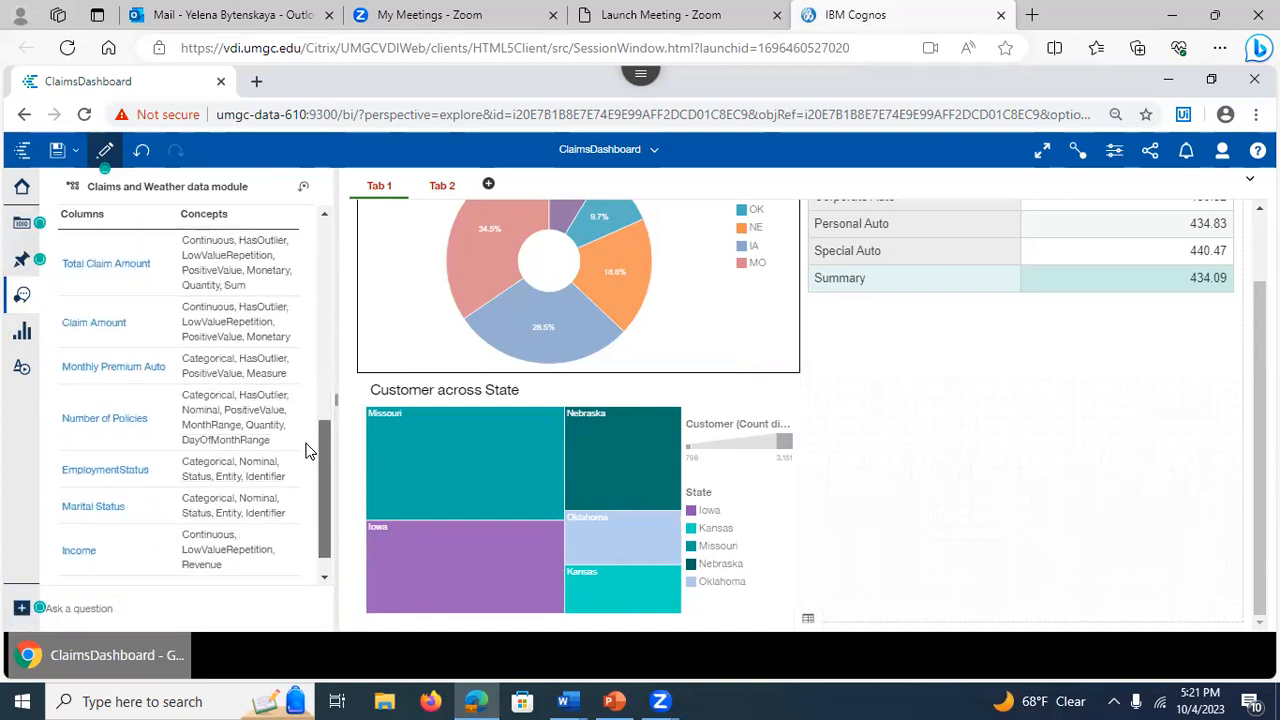
- Explore what influences Total Claim Amount in the Assistant and view its charts by Vehicle Size as columns and bars
left_click(93, 277)
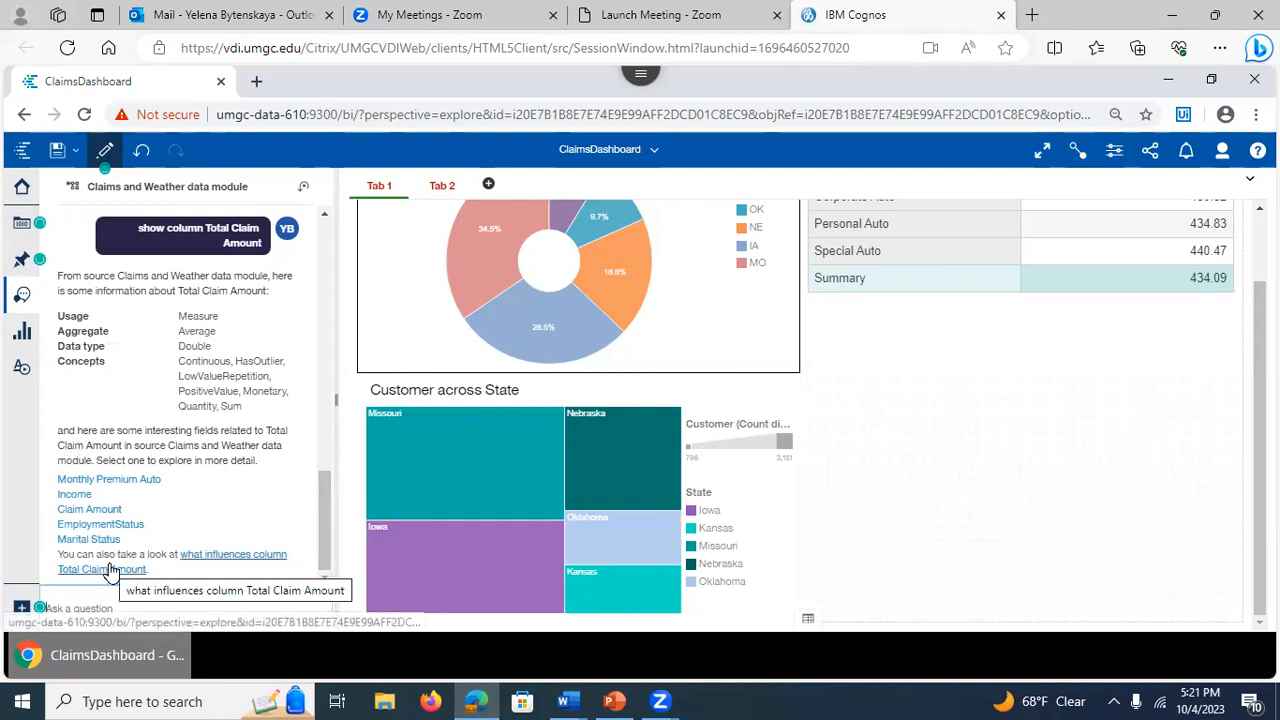
left_click(225, 563)
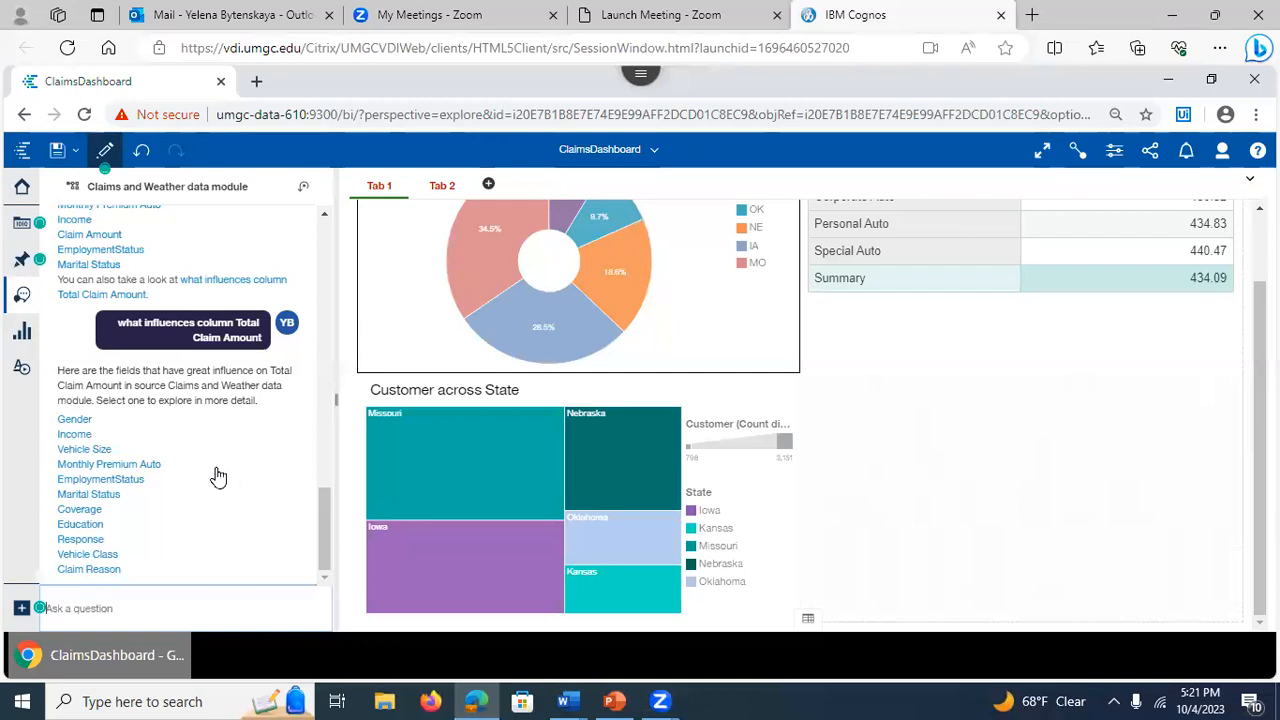
left_click(95, 451)
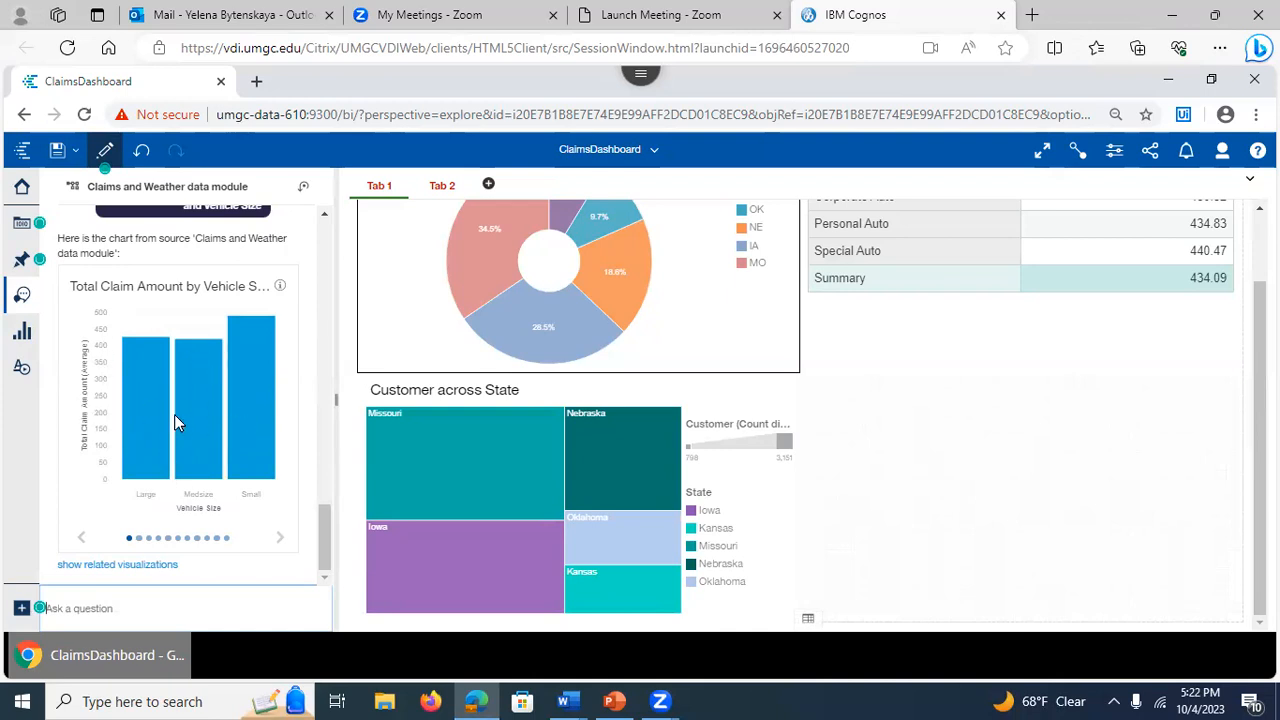
left_click(138, 538)
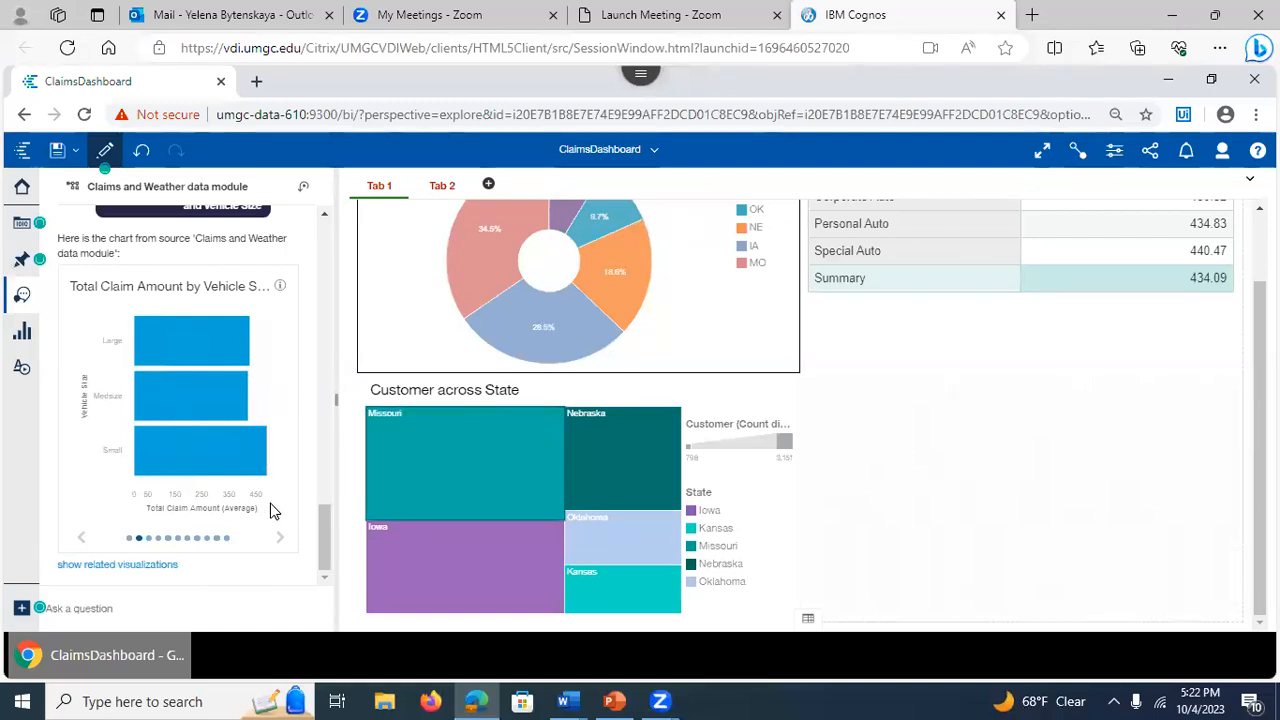
- Resubmit "show column Total Claim Amount" to the Assistant, request its influencing fields, and generate the chart by Vehicle Class
left_click_drag(326, 542, 321, 422)
left_click(167, 268)
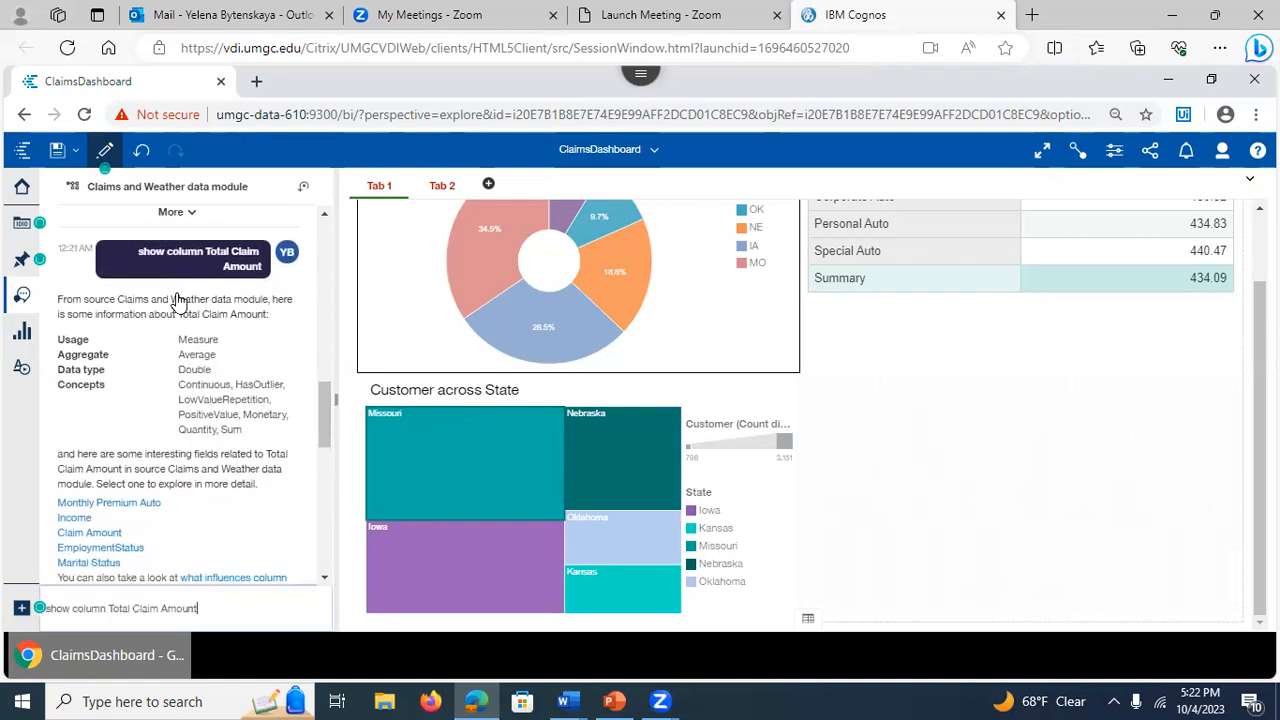
key("Return")
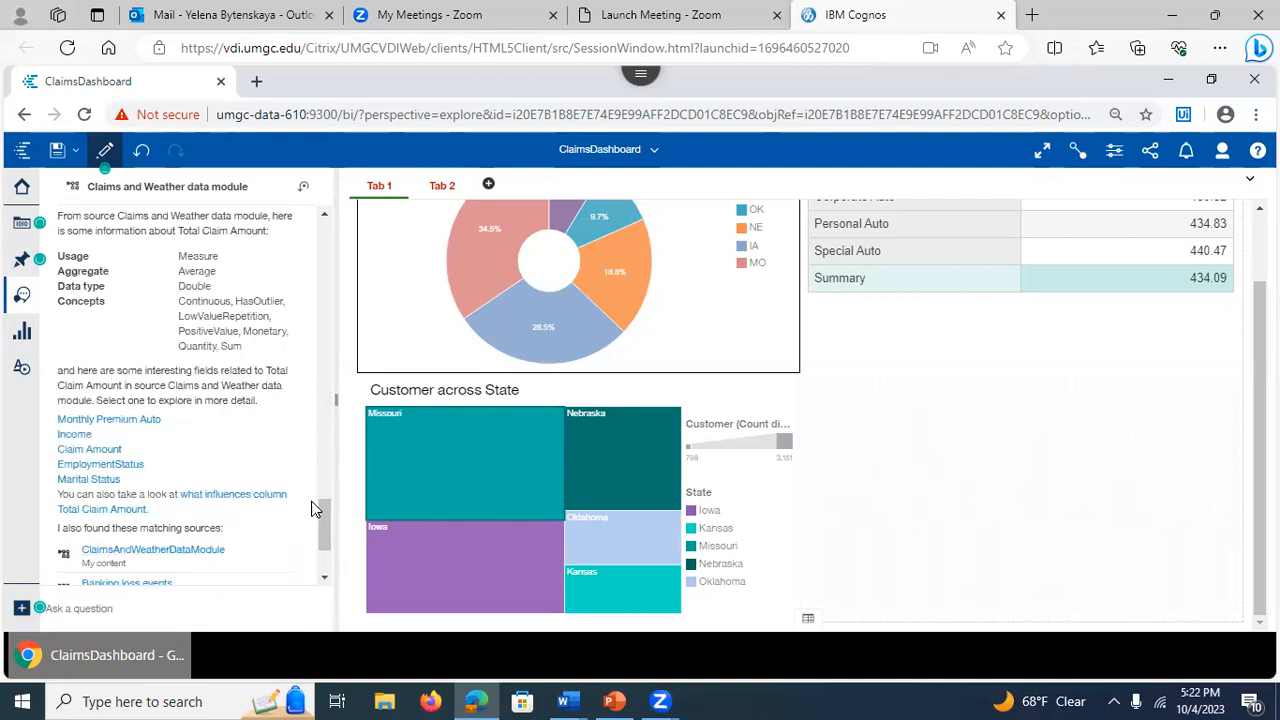
mouse_move(321, 522)
left_mouse_down()
mouse_move(322, 573)
mouse_move(319, 505)
left_mouse_up()
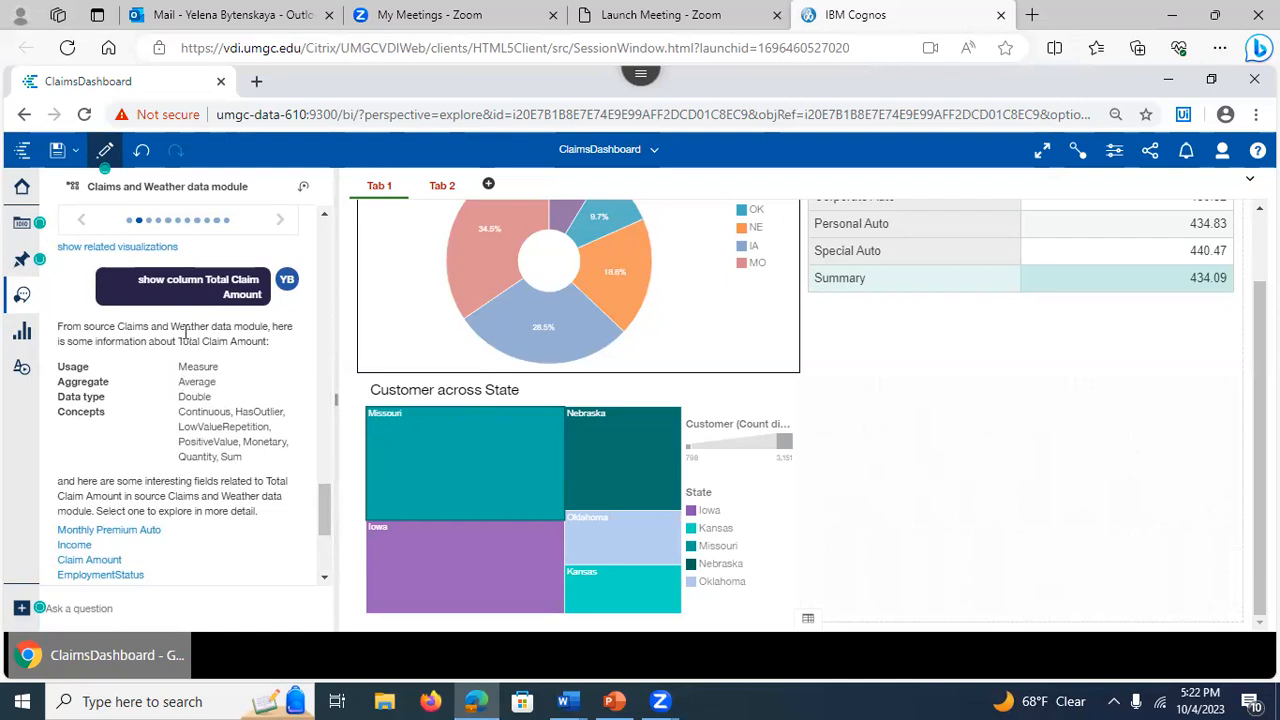
left_click_drag(324, 497, 324, 521)
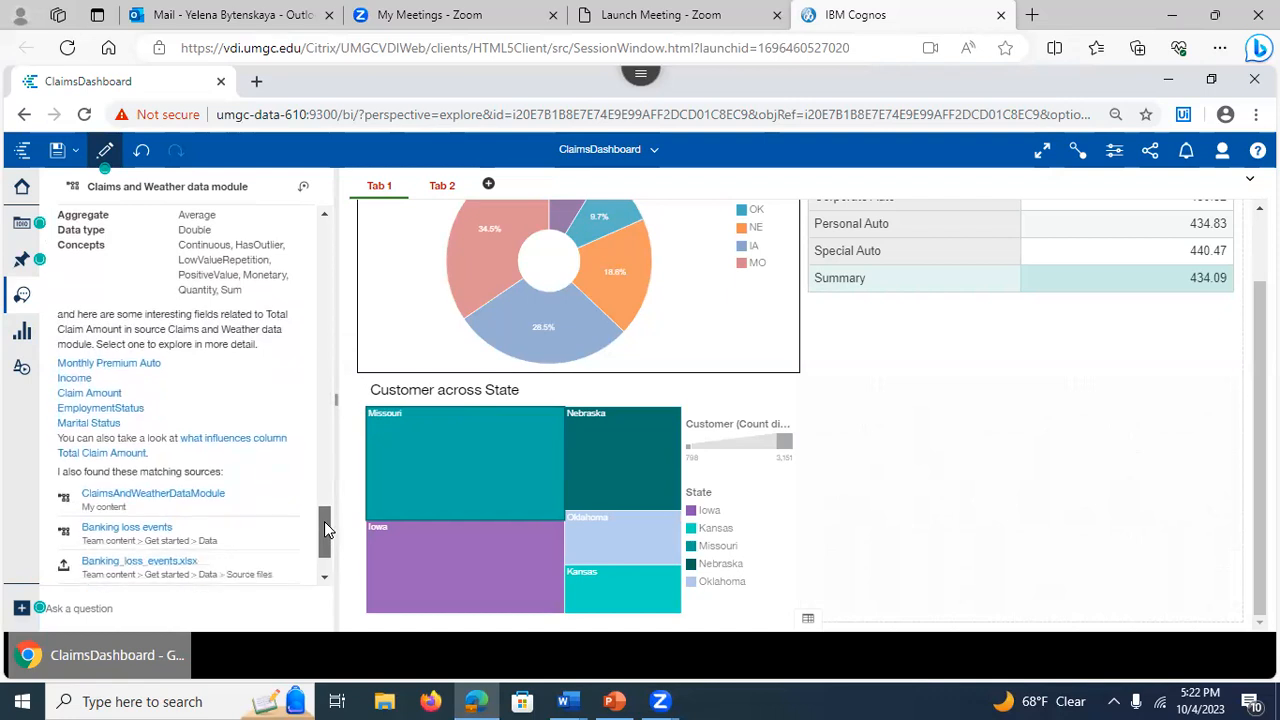
left_click(212, 440)
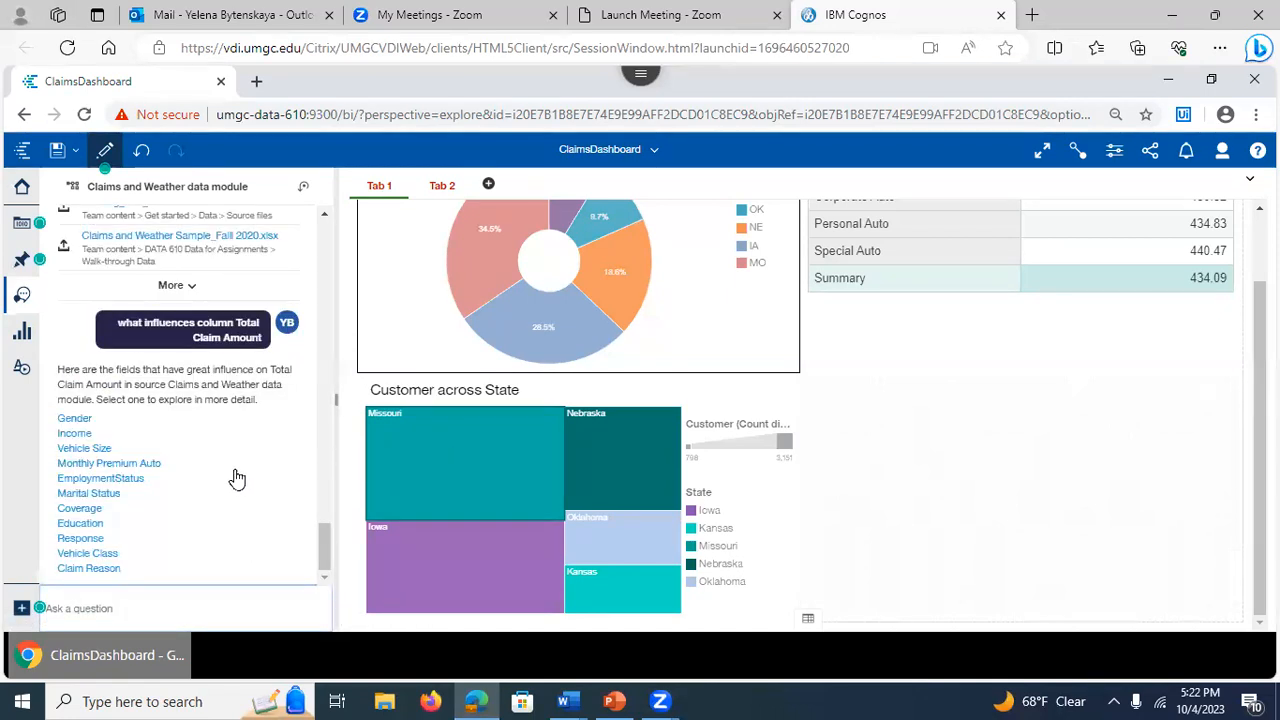
left_click(87, 554)
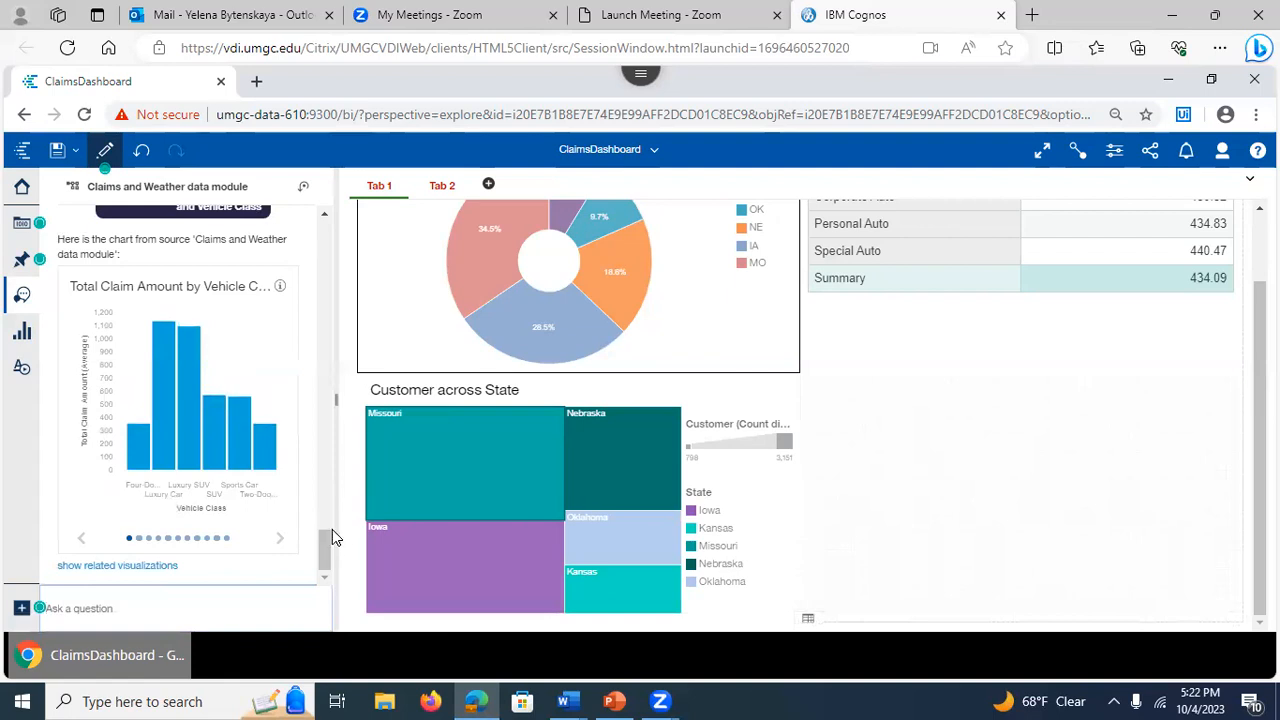
- Try the Total Claim Amount by Vehicle Class chart in the lower-right cell of Tab 1 and delete it from there
left_click_drag(174, 397, 1016, 492)
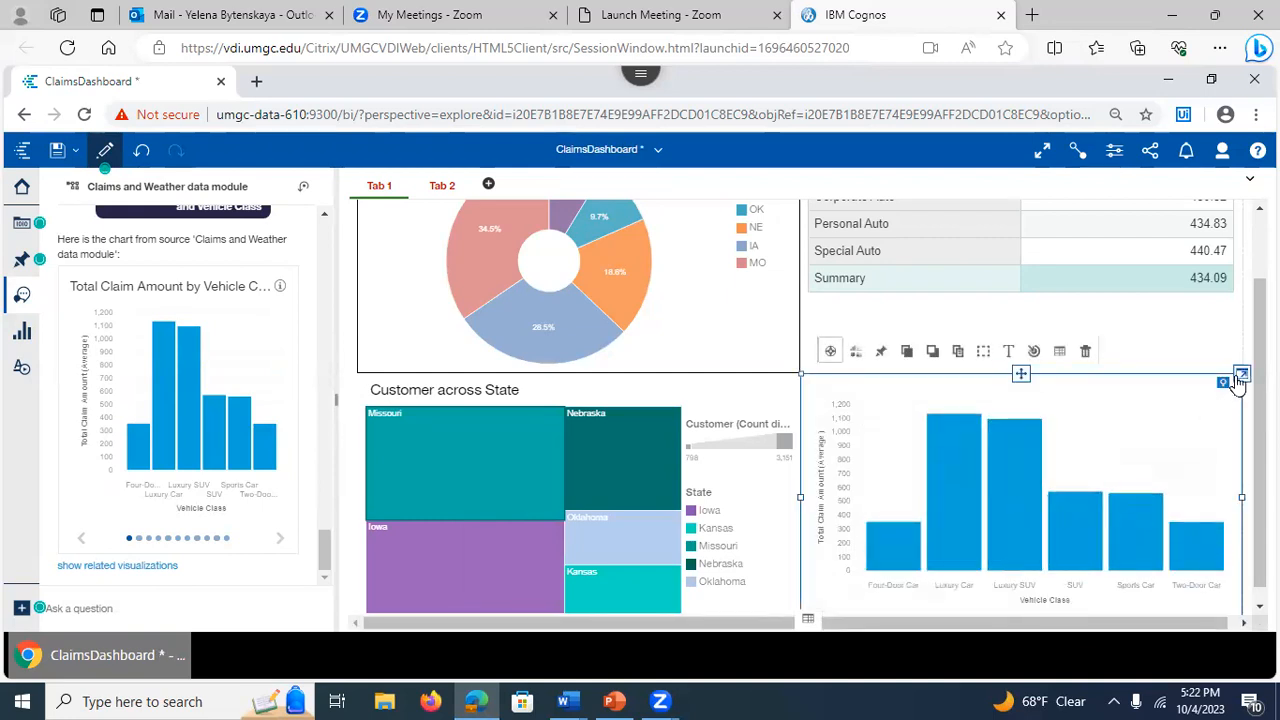
left_click(1087, 352)
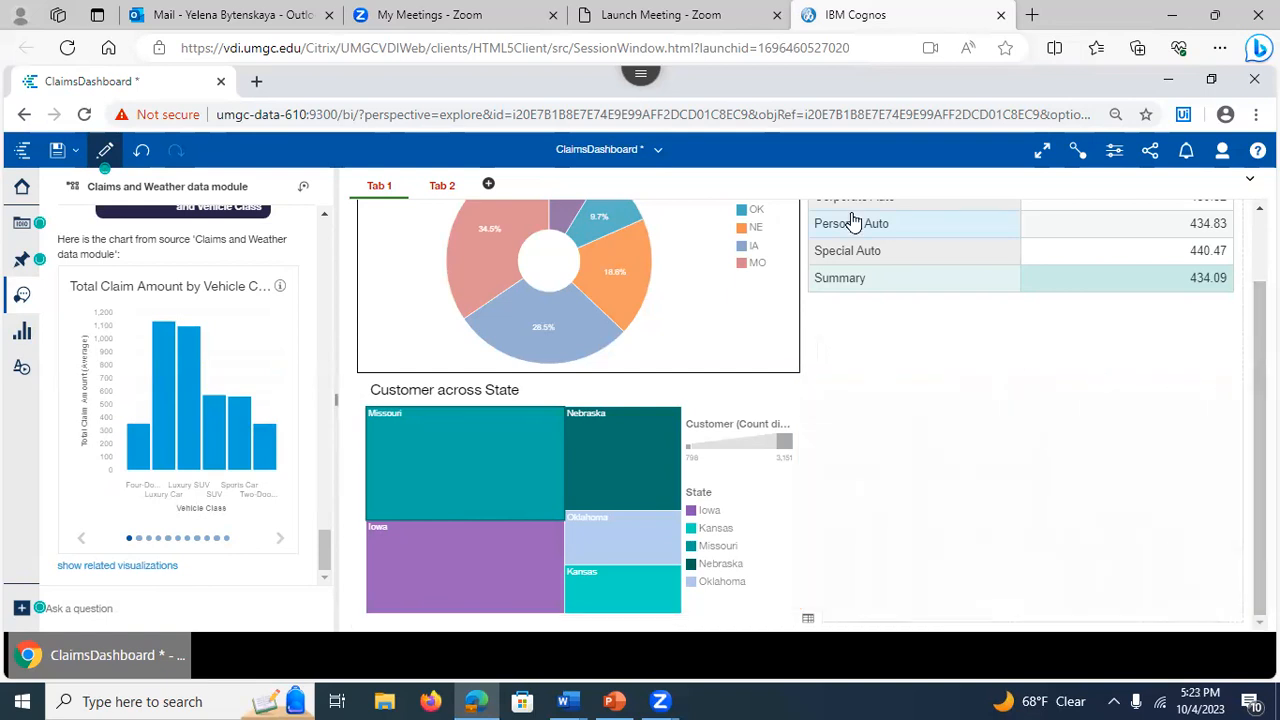
- Place the Assistant's Total Claim Amount by Vehicle Class column chart in both upper cells of Tab 2
left_click(441, 188)
left_click_drag(171, 413, 578, 338)
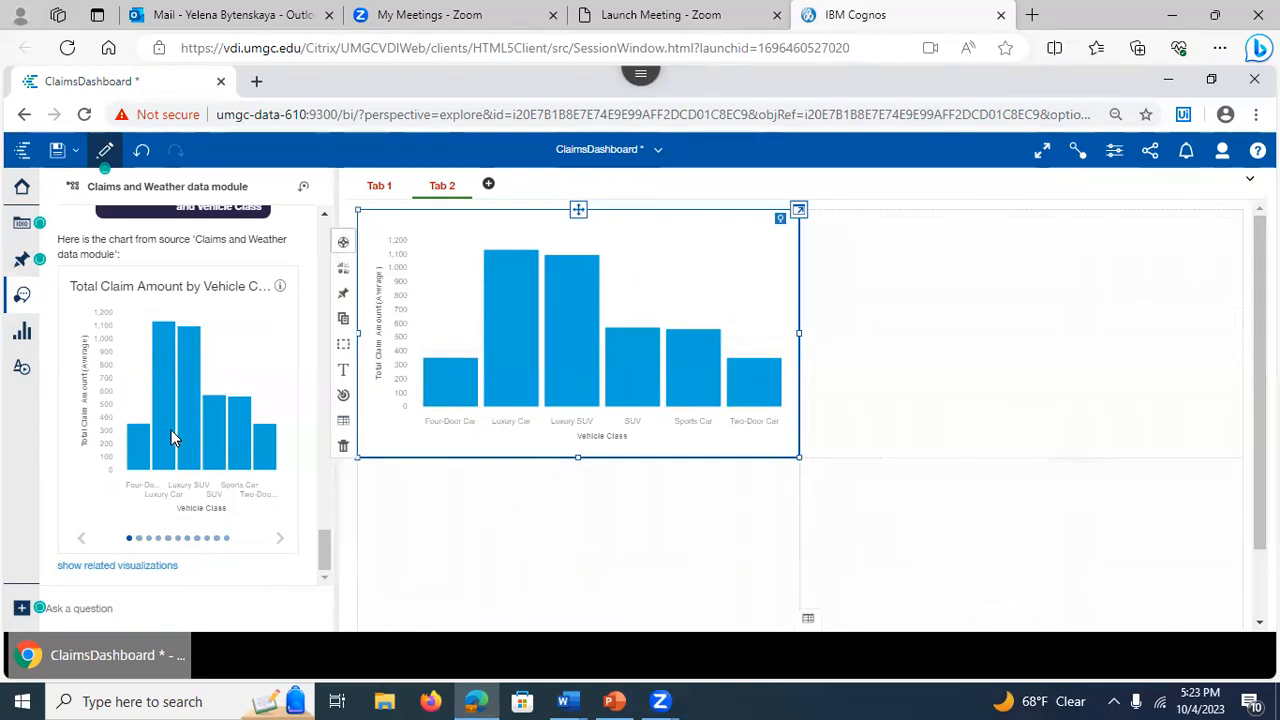
left_click_drag(171, 428, 1003, 334)
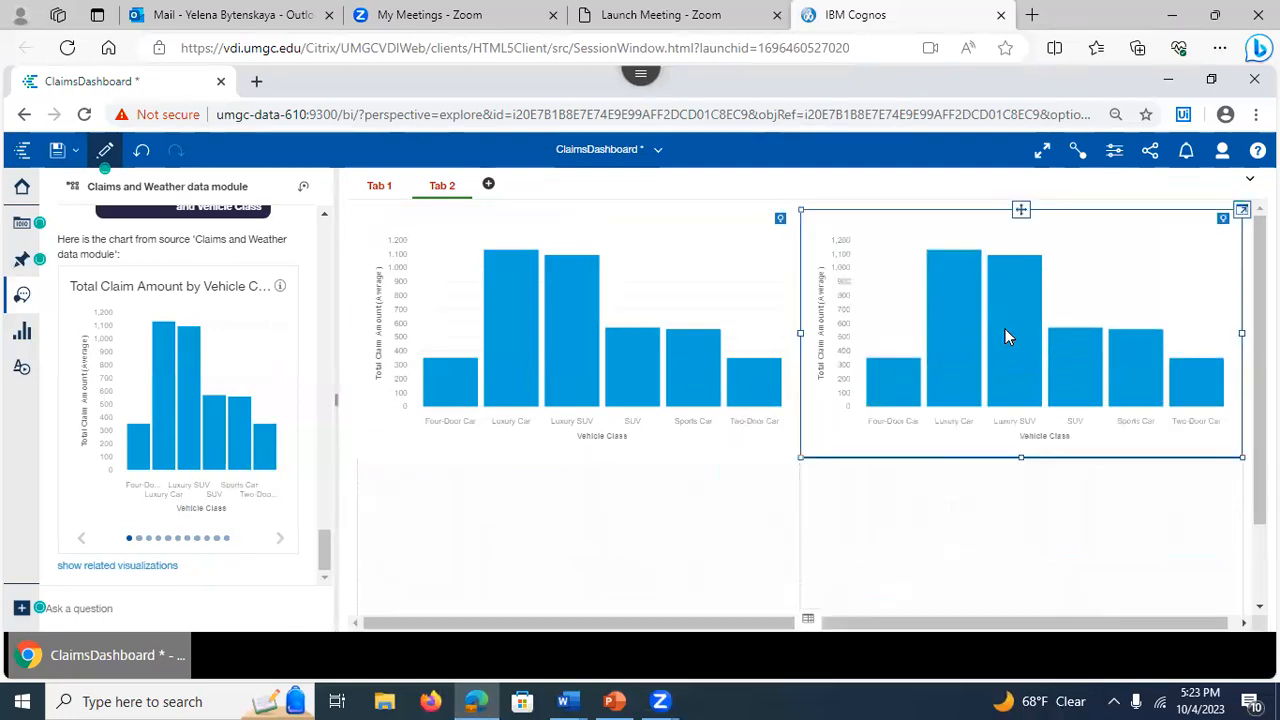
- Expand the upper-right chart on Tab 2 and remove Vehicle Class from its Bars slot
left_click(1241, 214)
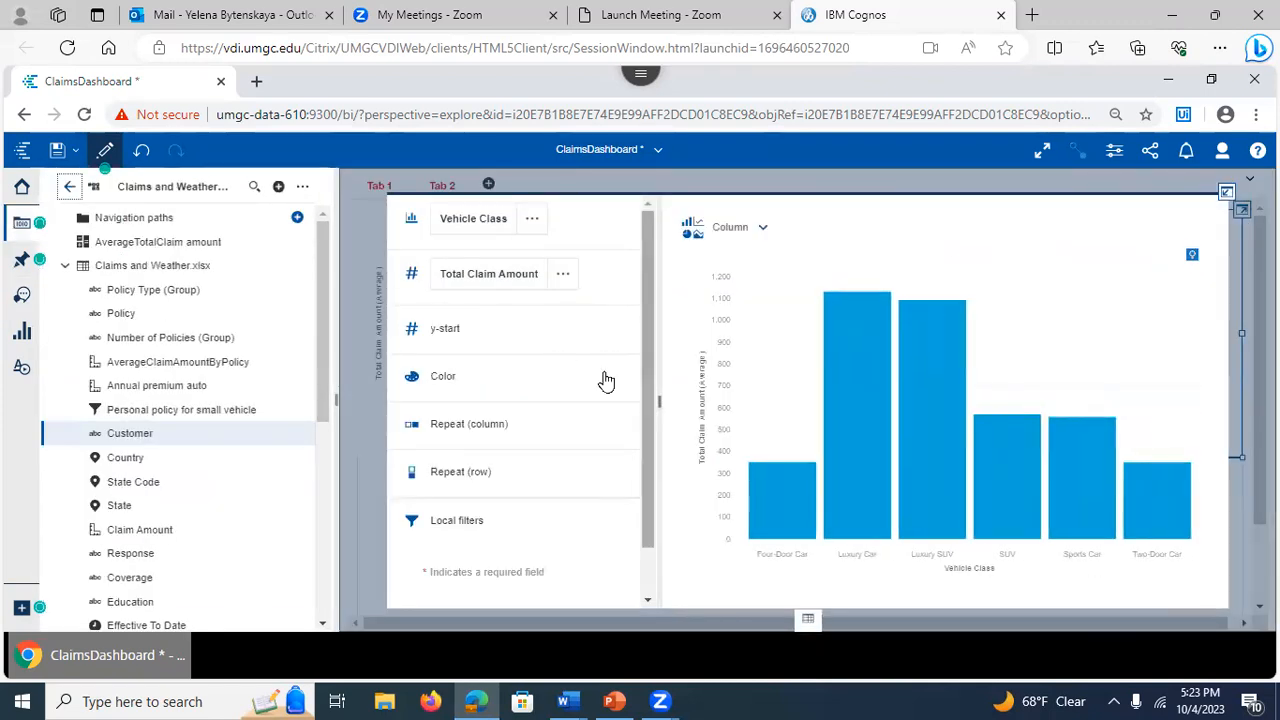
left_click(533, 222)
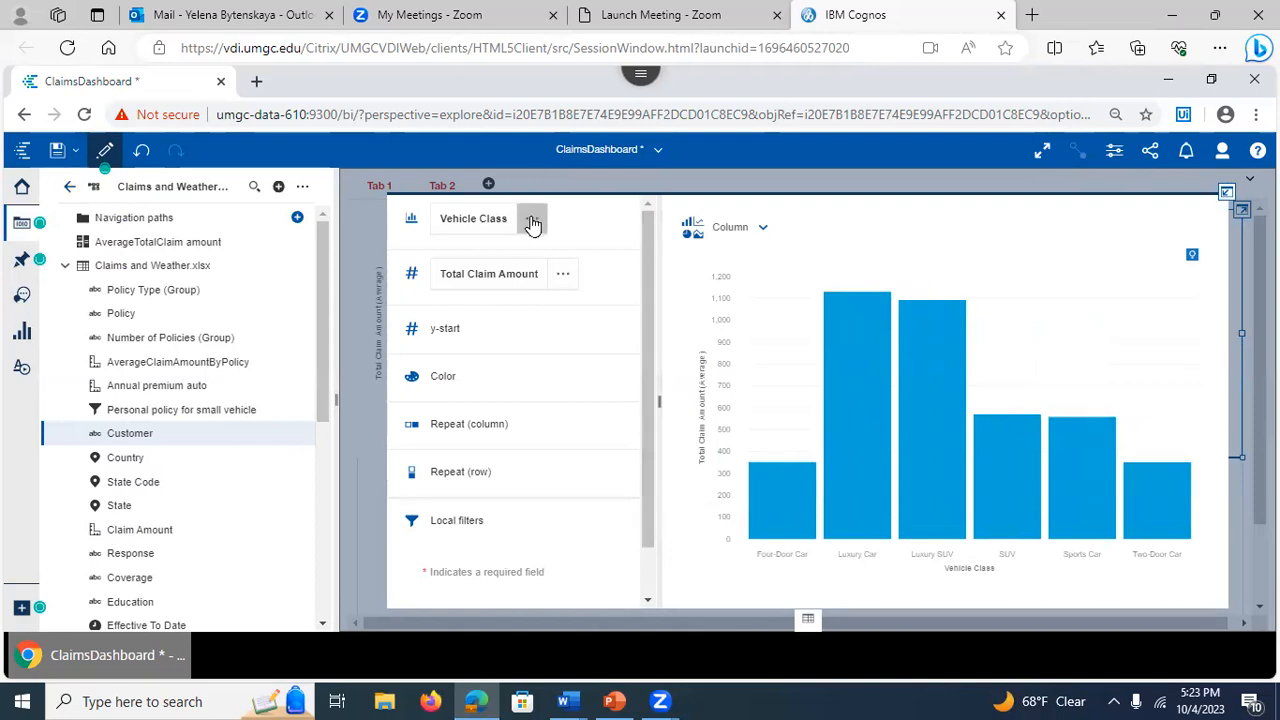
left_click(533, 222)
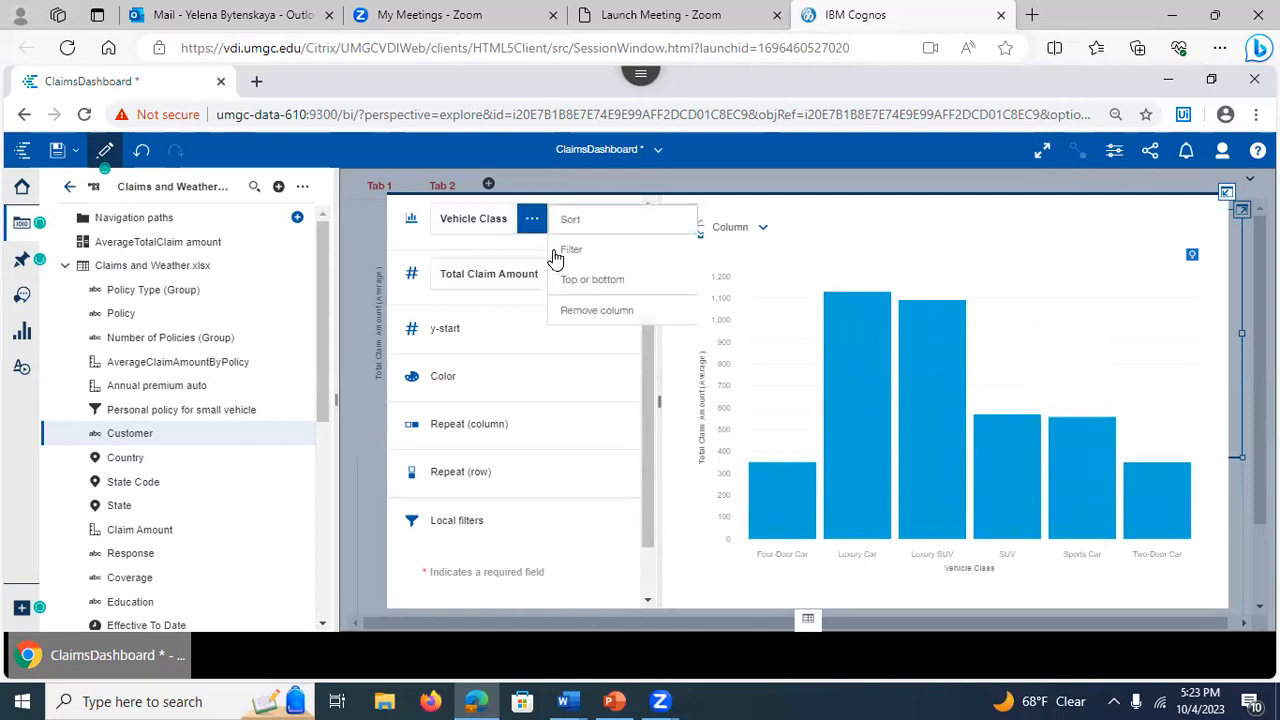
left_click(588, 316)
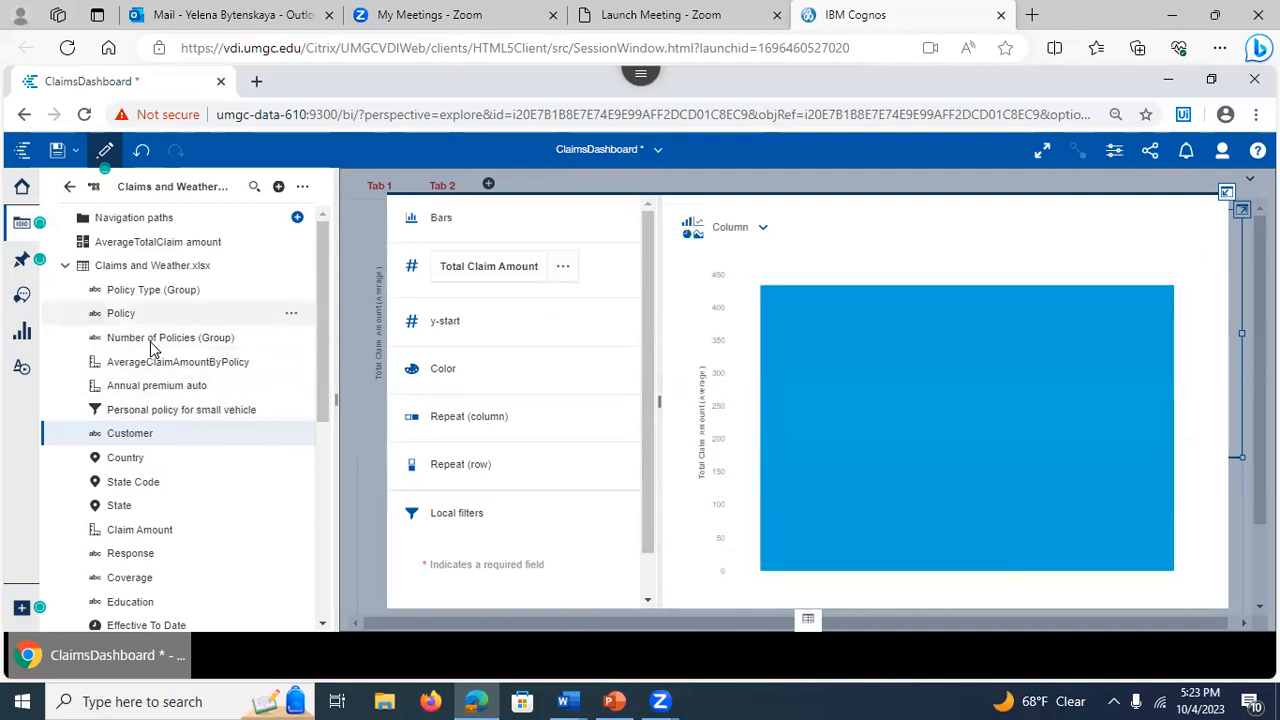
- Assign State Code to the Bars slot of the expanded Total Claim Amount chart and collapse it back onto Tab 2
left_click_drag(324, 281, 319, 329)
left_click_drag(123, 390, 449, 230)
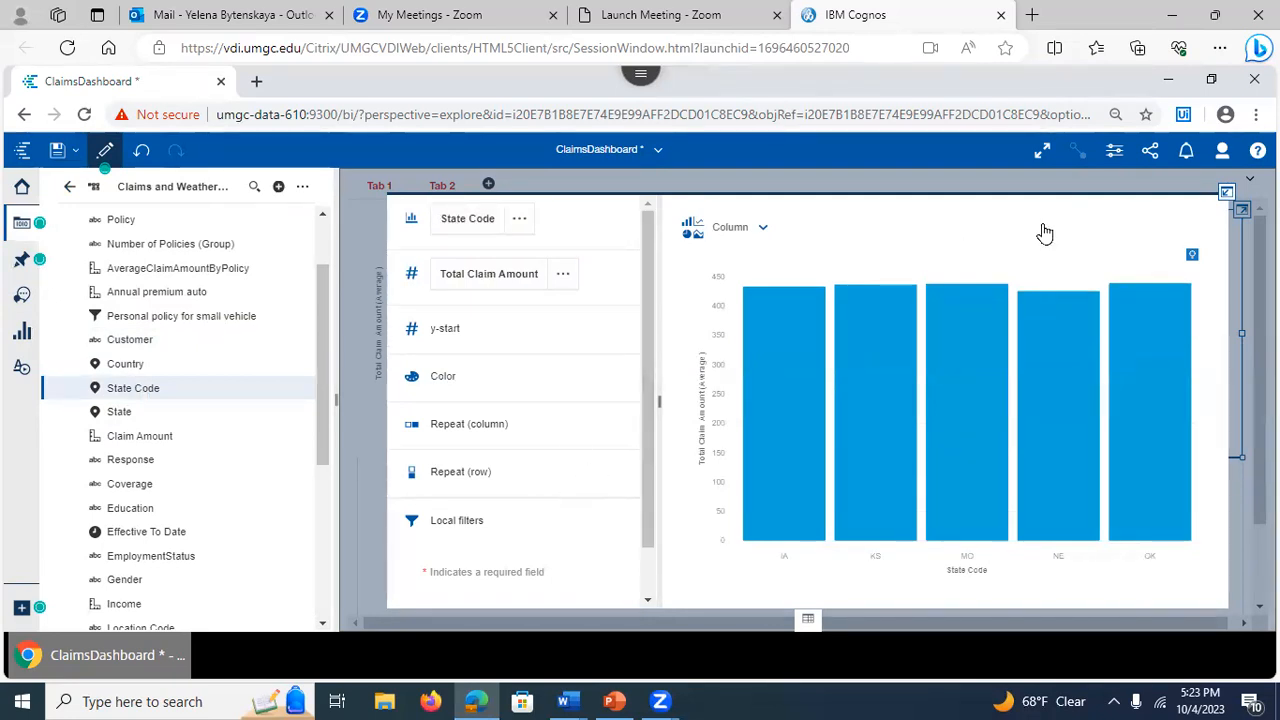
left_click(1227, 195)
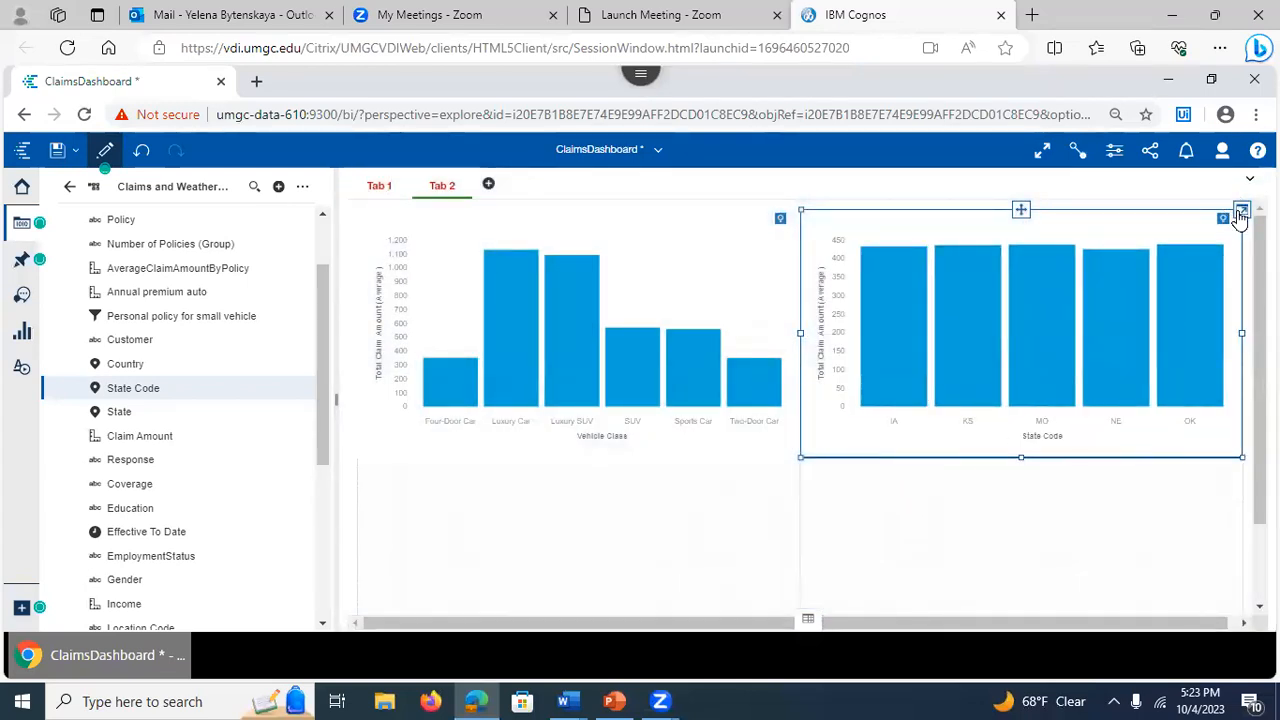
- Set the element color of the State Code column chart on Tab 2 to green #86C43B
left_click(1114, 150)
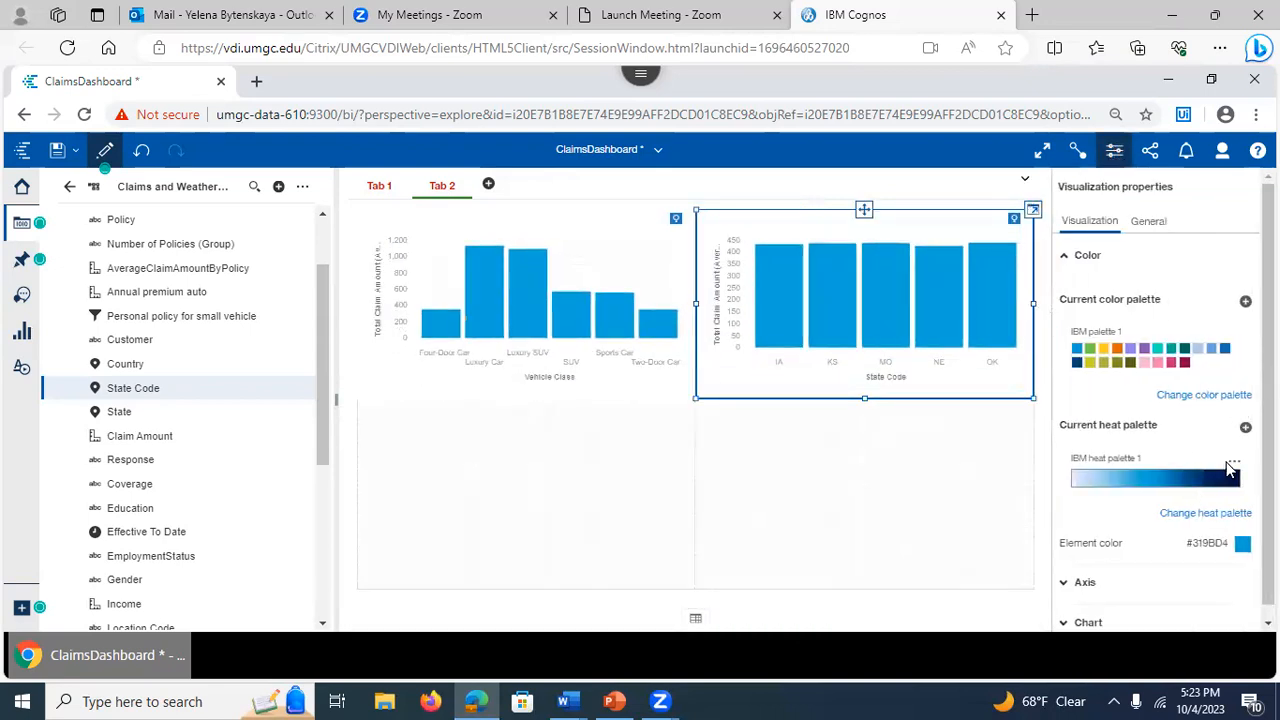
left_click(1240, 543)
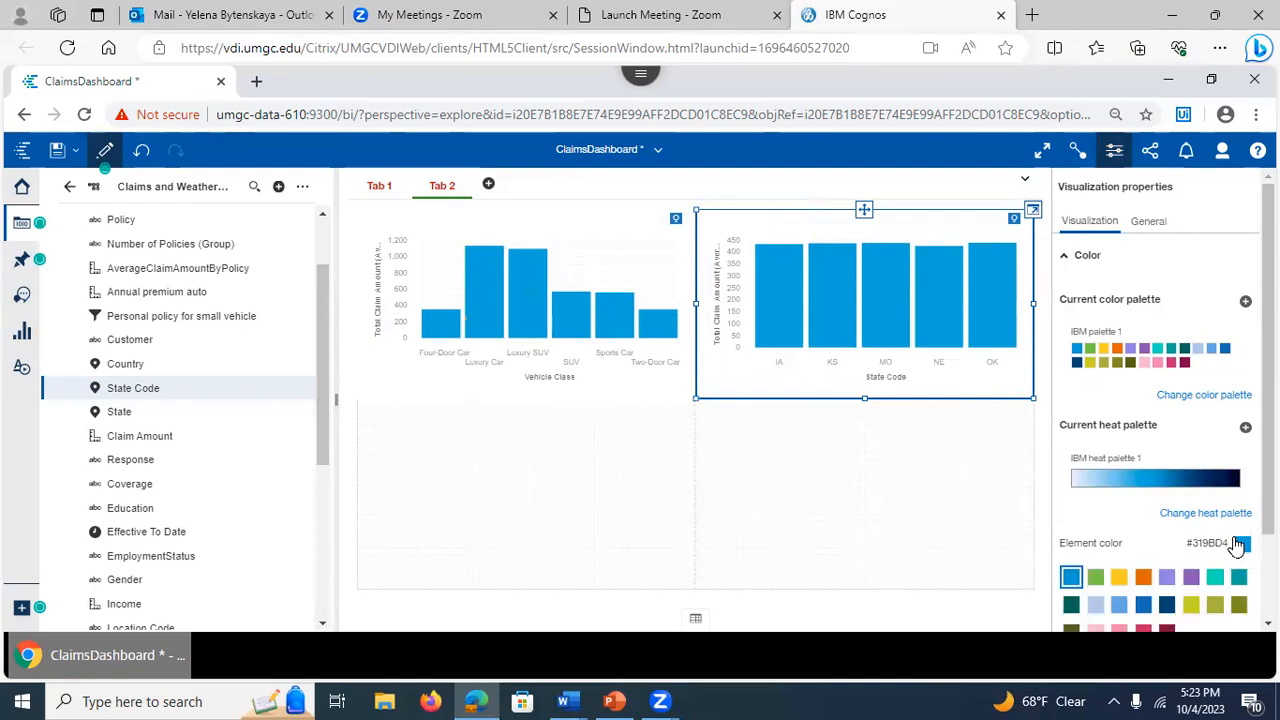
left_click(1095, 578)
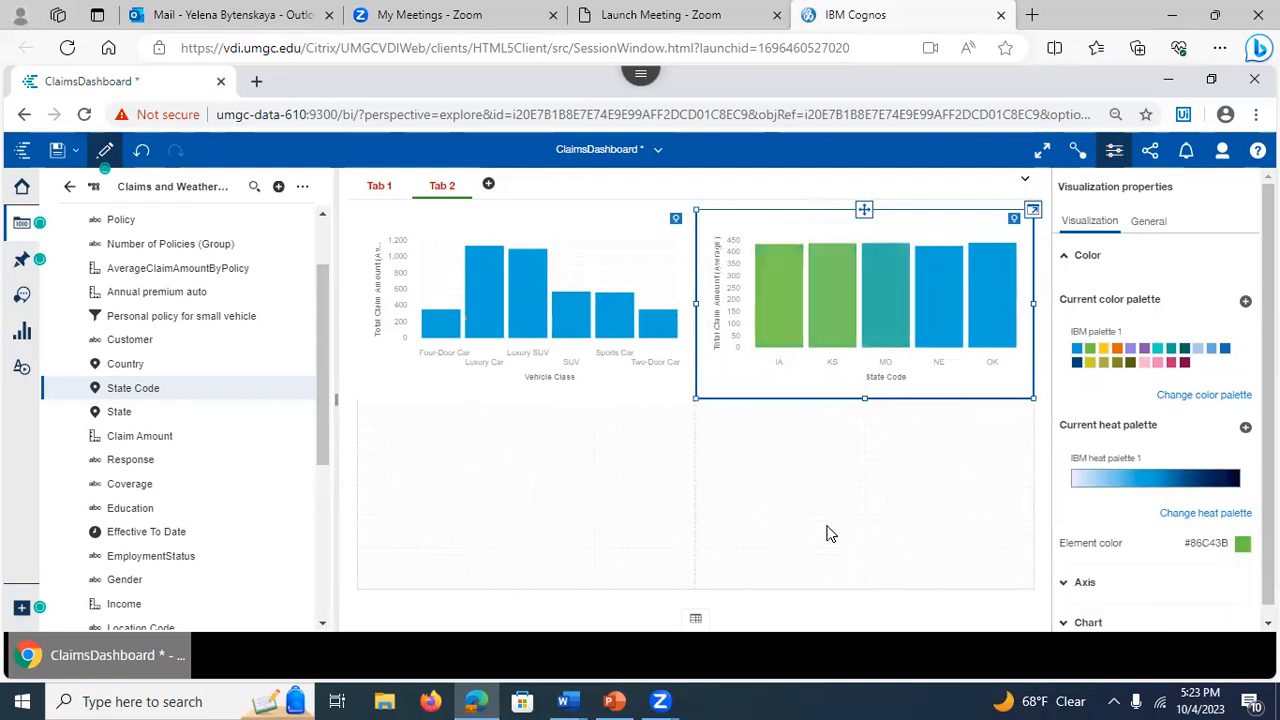
left_click(804, 469)
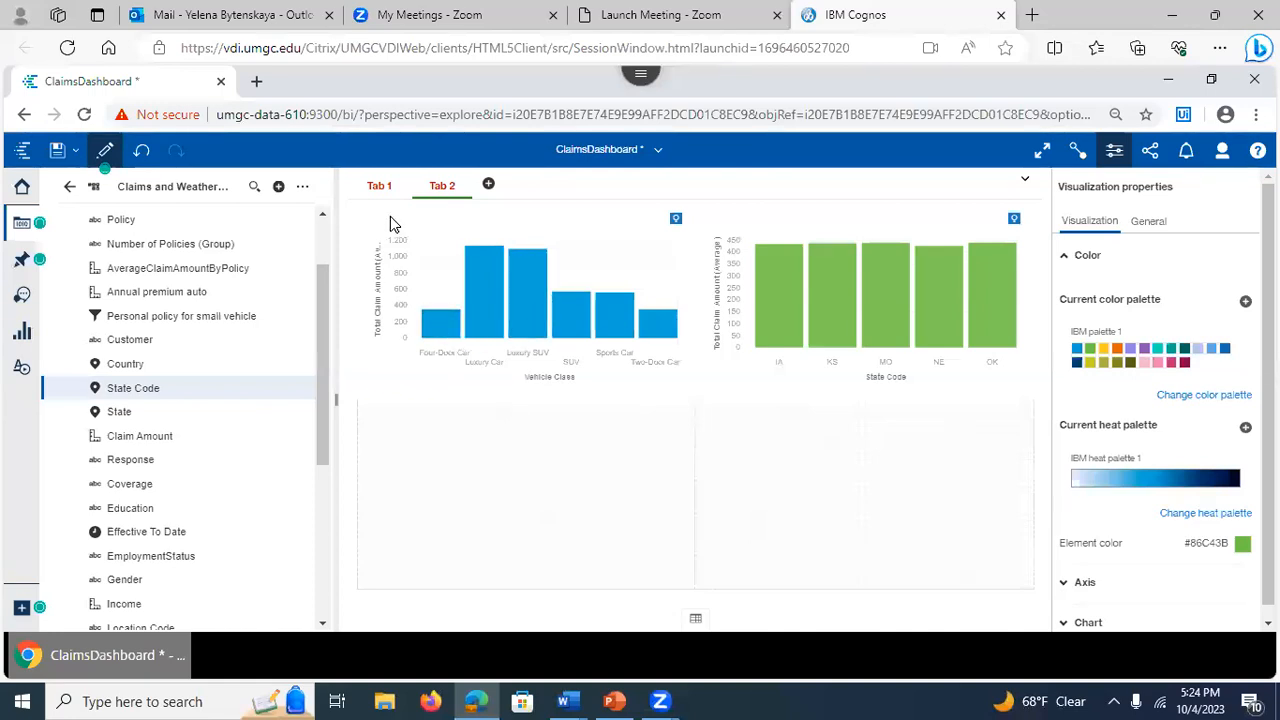
- Fill the empty lower-right cell of Tab 1 with a Total Claim Amount visualization and add Policy to it
left_click(372, 185)
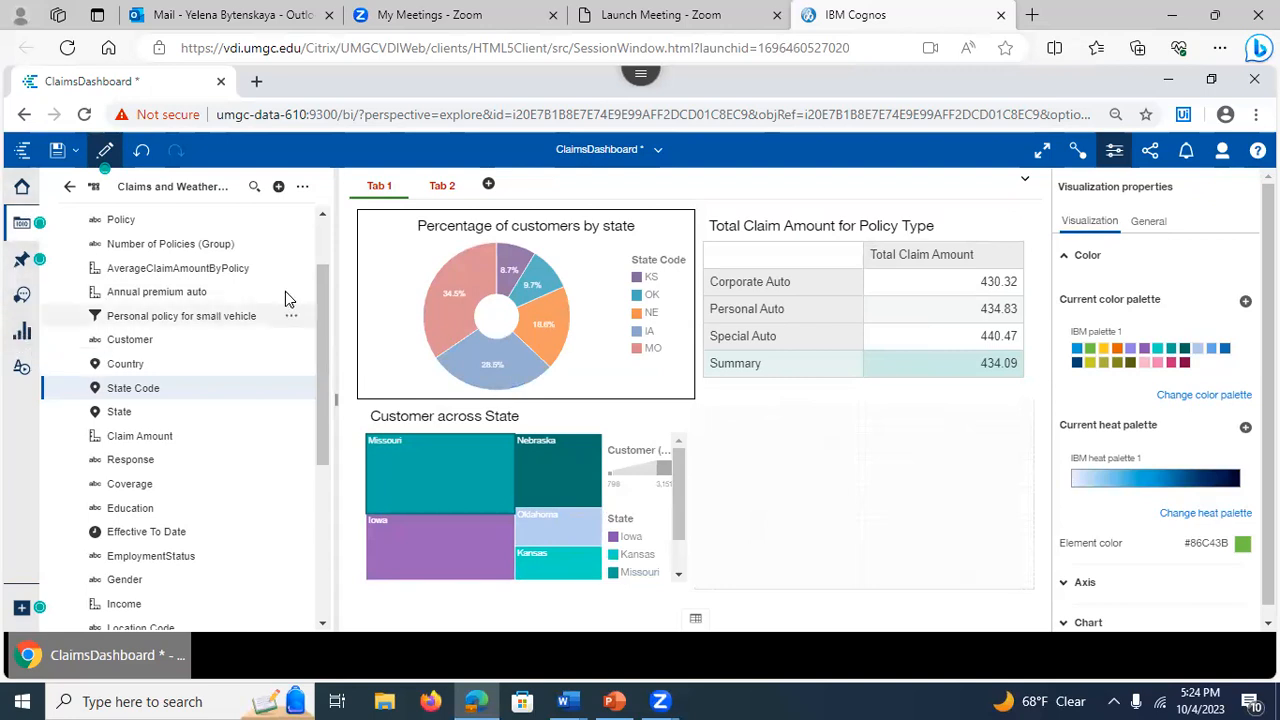
left_click_drag(319, 349, 328, 519)
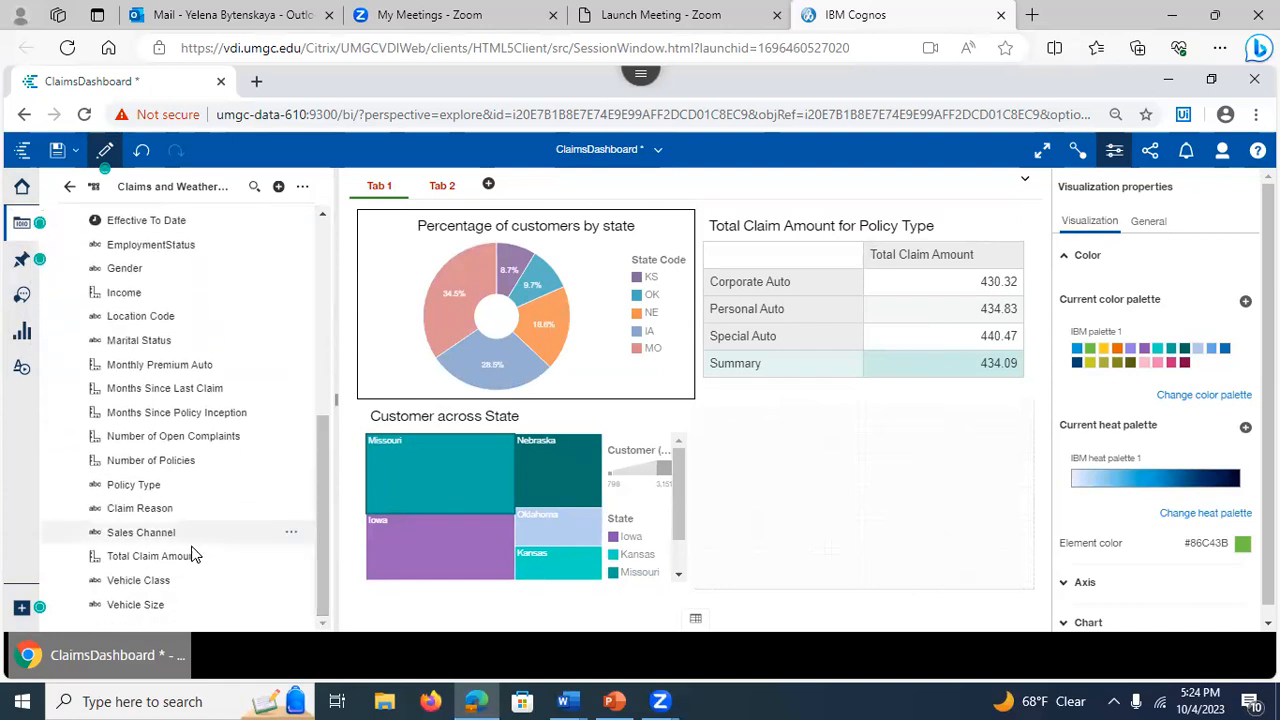
left_click_drag(165, 558, 866, 507)
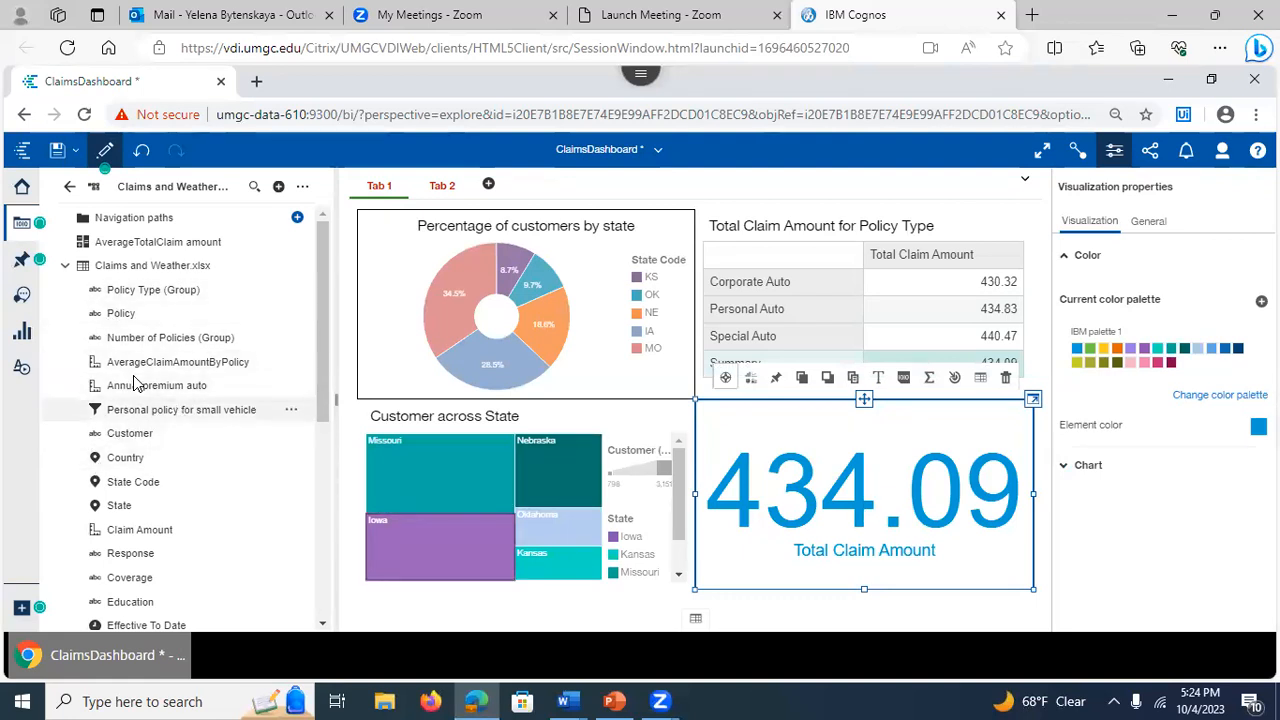
left_click_drag(116, 313, 860, 493)
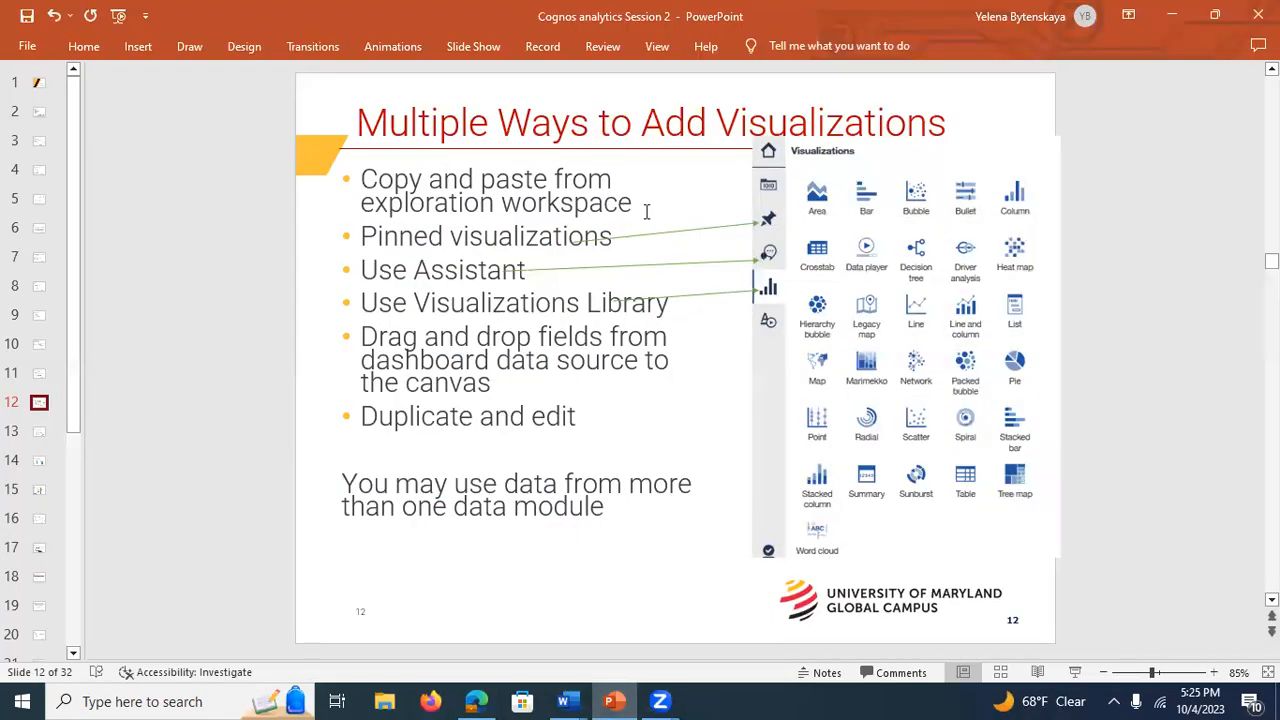
- Review PowerPoint slides 13 and 14 on the visualization library and focus mode, and return to the Cognos dashboard
left_click(40, 431)
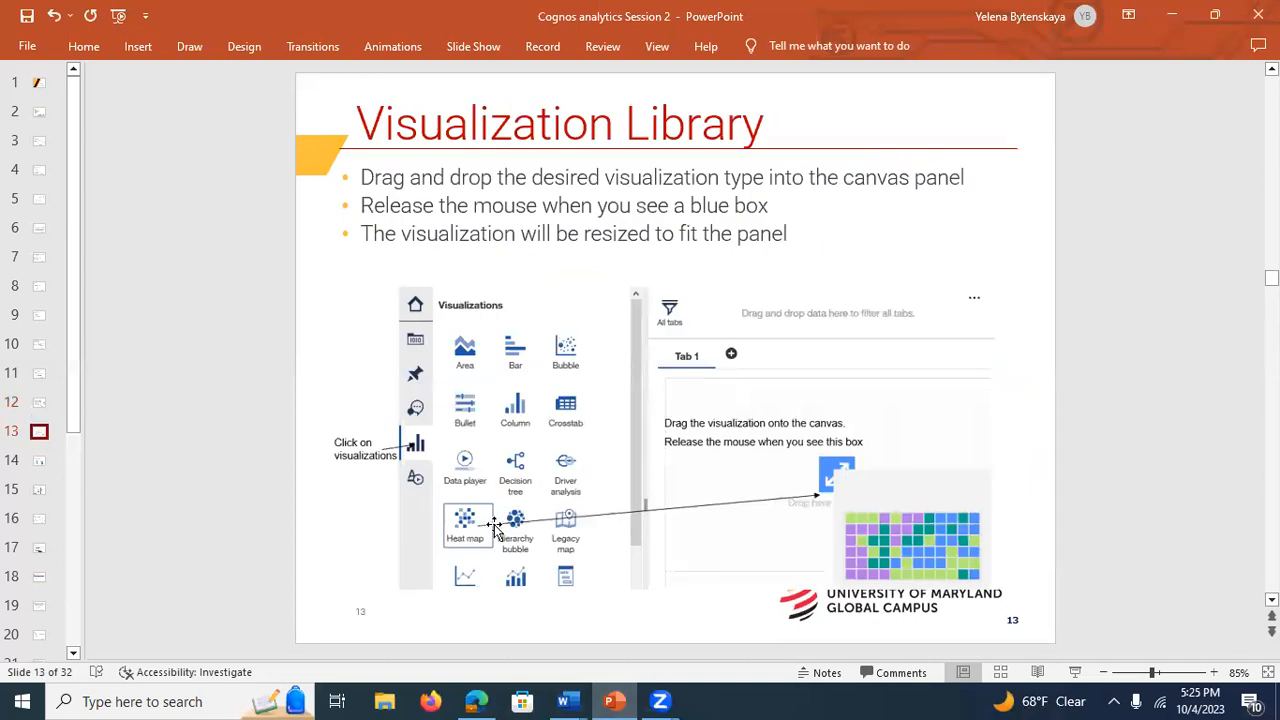
left_click(36, 466)
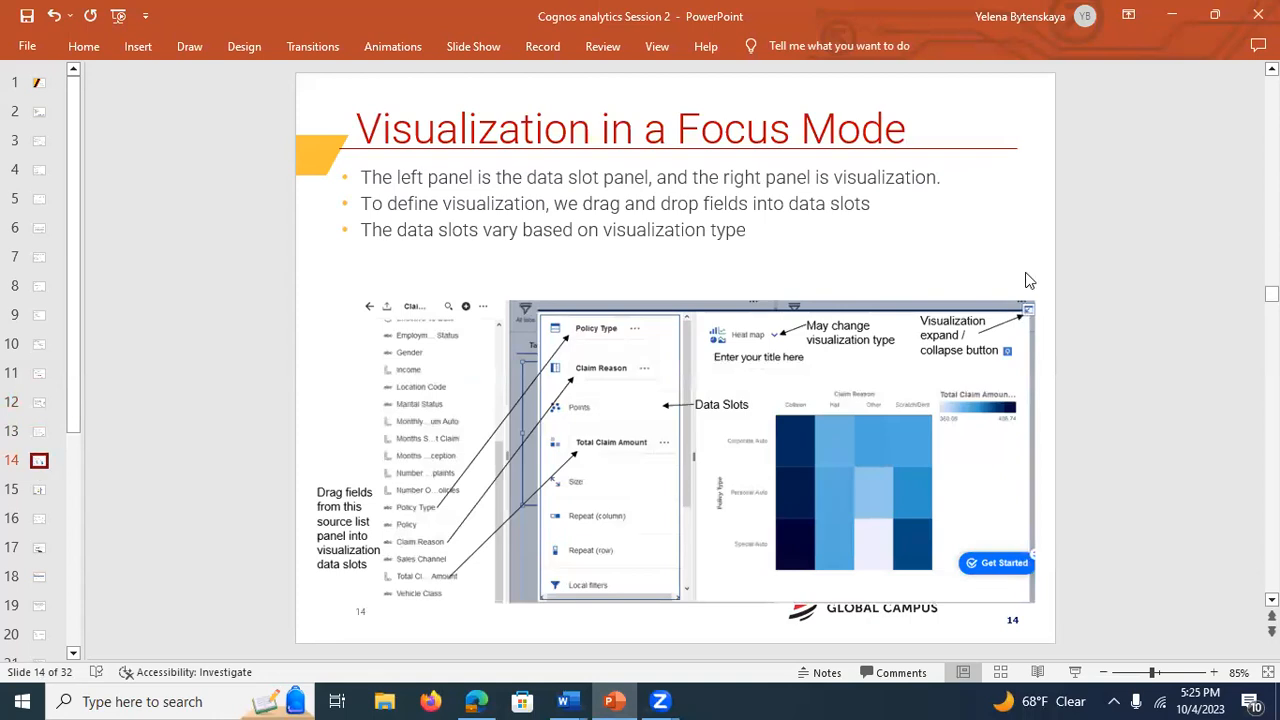
left_click(1172, 15)
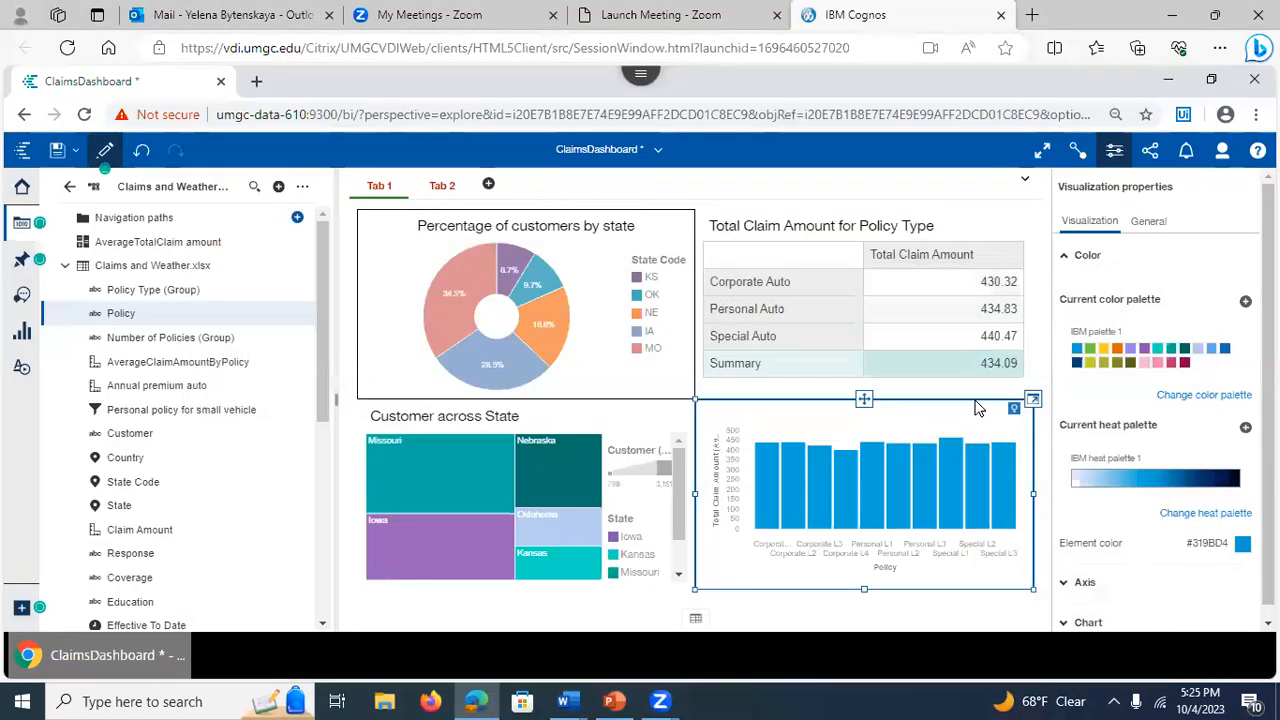
- Expand the Total Claim Amount by Policy chart to examine its data slots and Insights options, and collapse it
left_click(1034, 400)
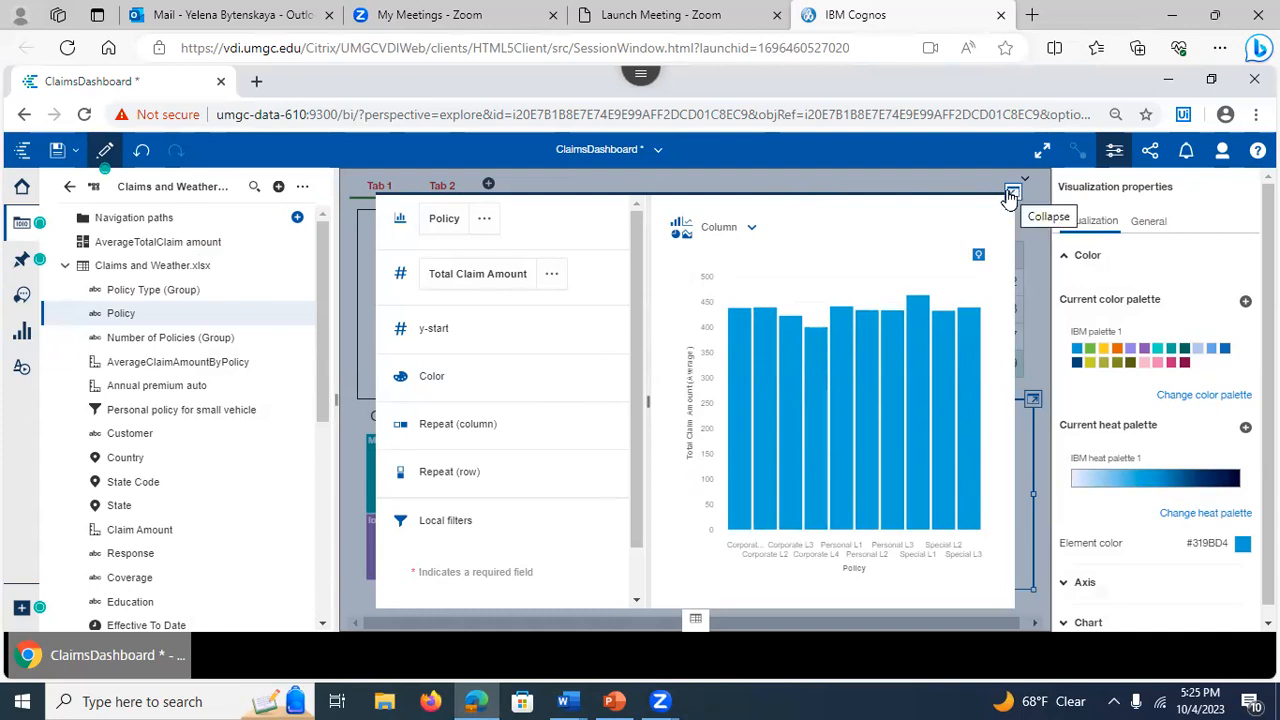
left_click(978, 258)
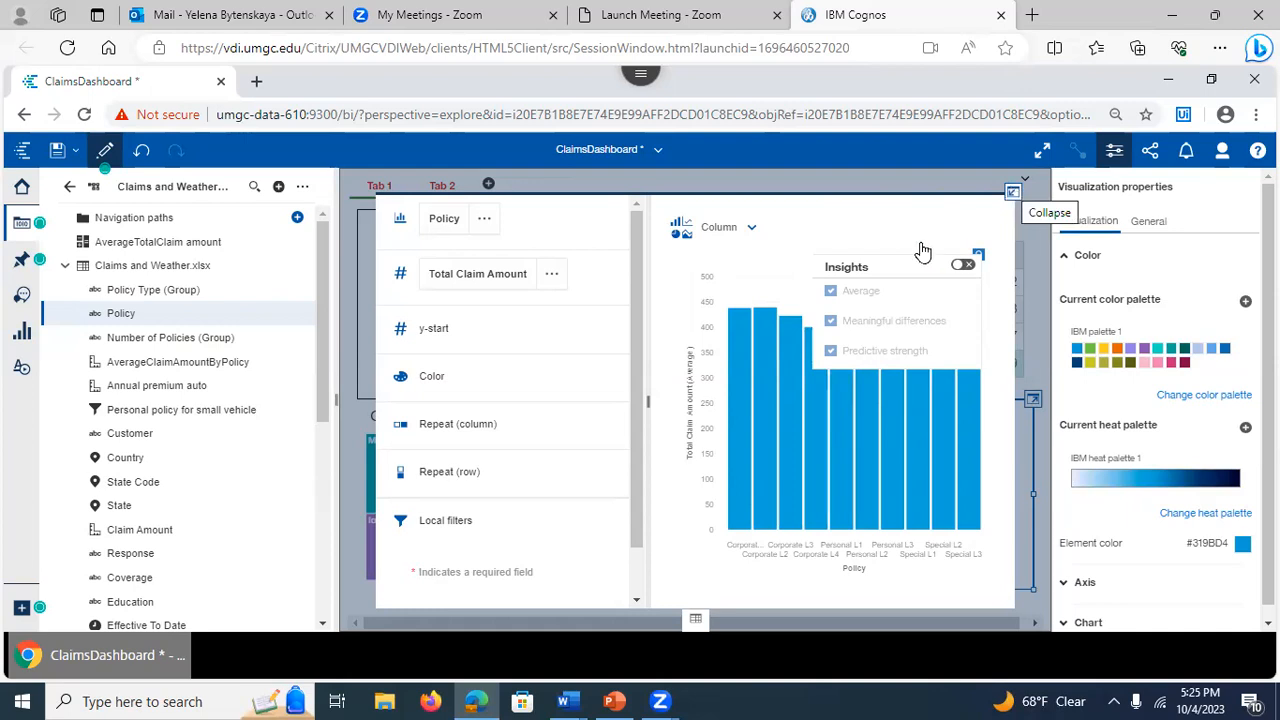
left_click(1013, 193)
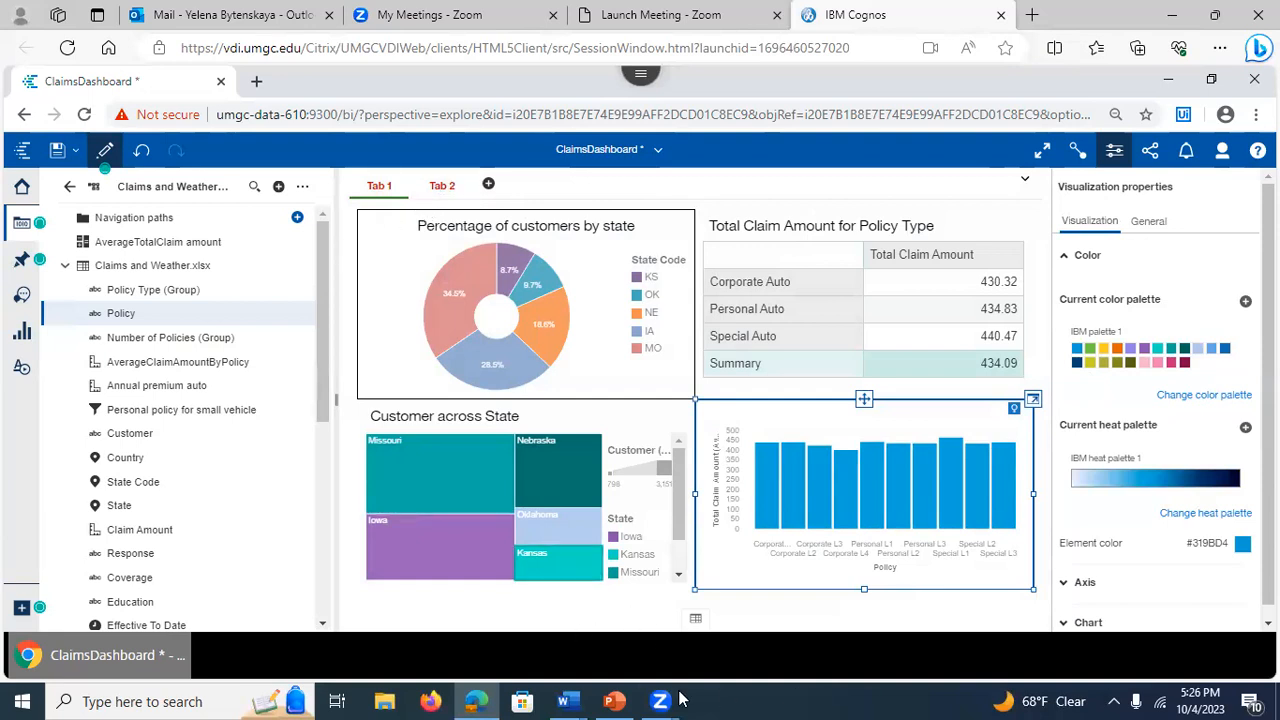
- Switch to PowerPoint, review slides 15 and 16 on visualization properties and text widgets, and return to the Cognos dashboard
left_click(614, 701)
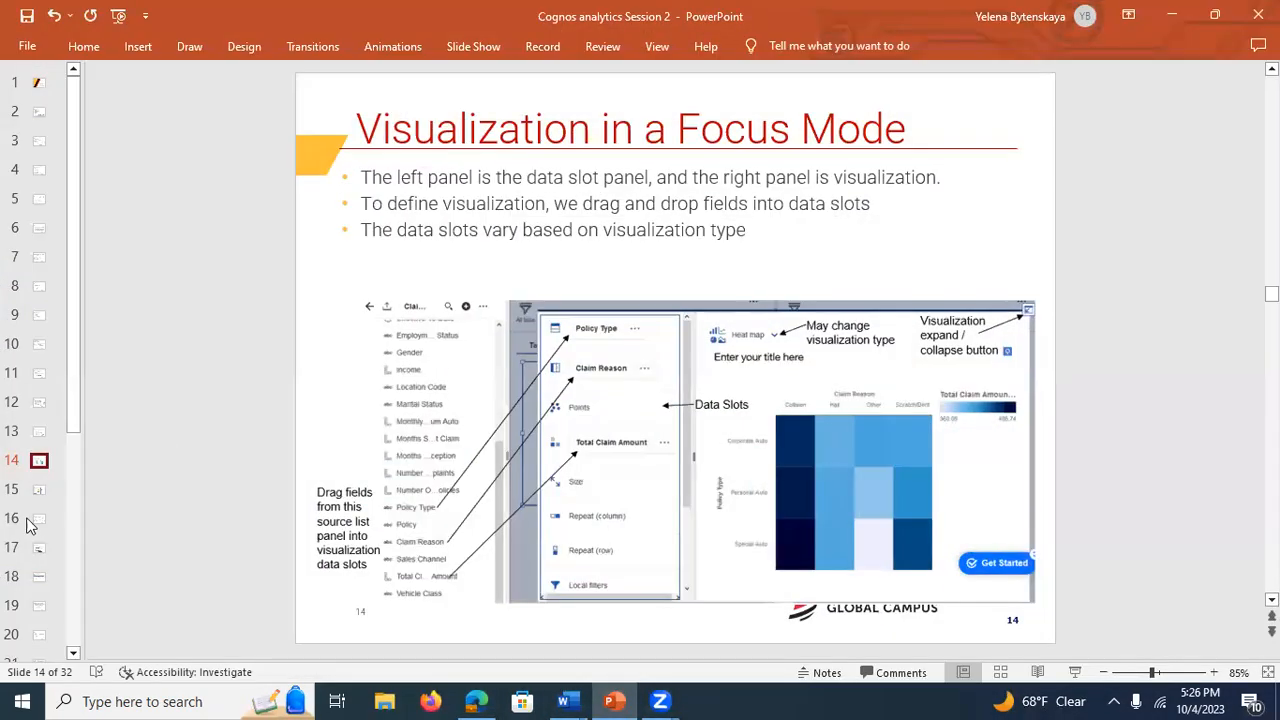
left_click(37, 490)
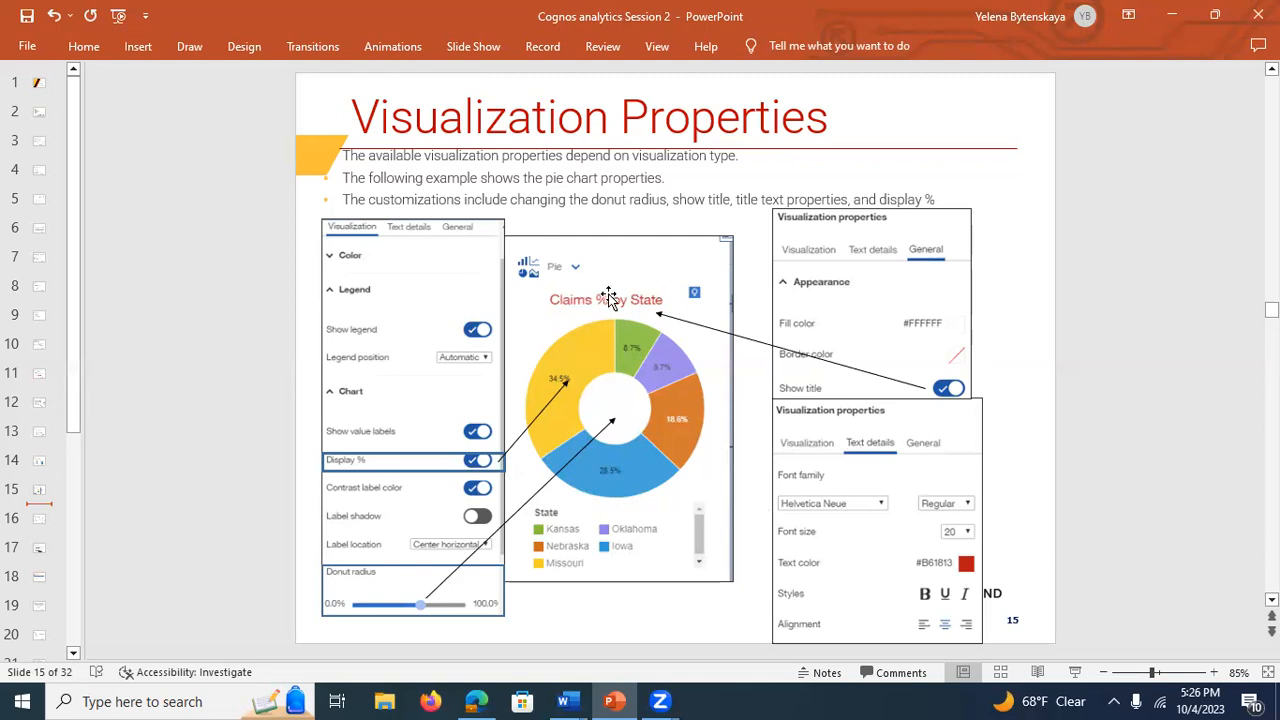
left_click(38, 520)
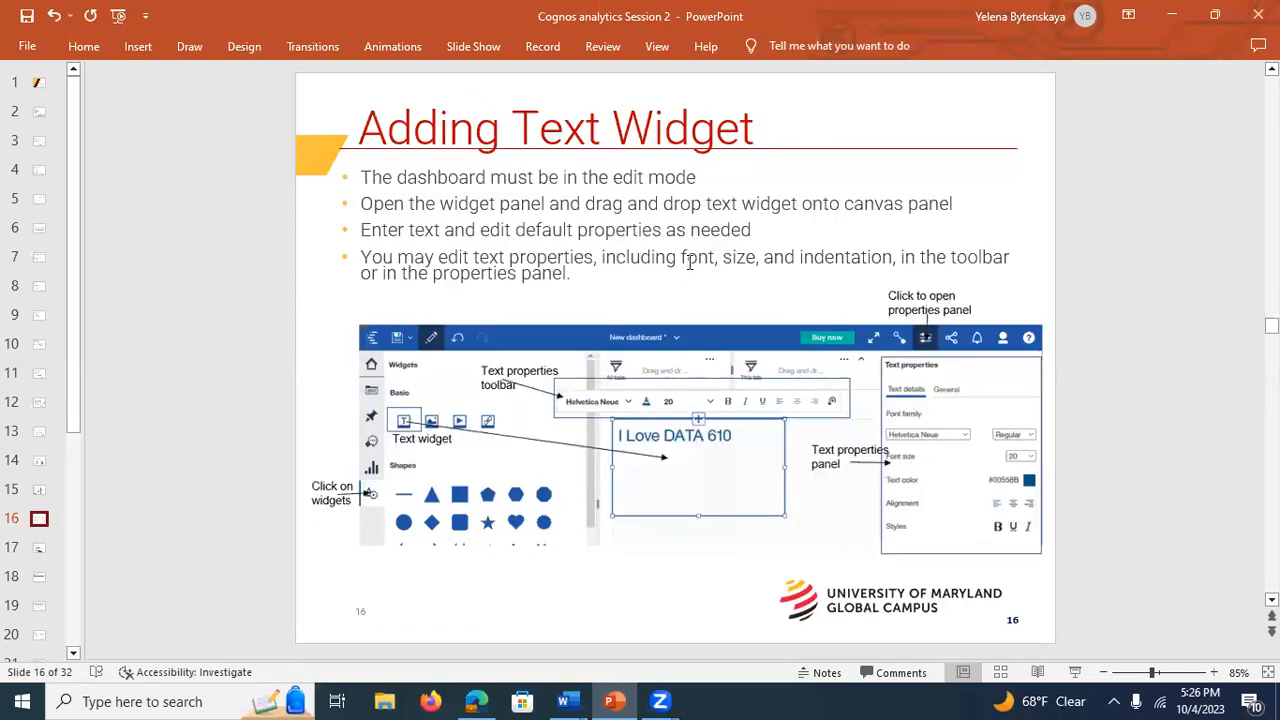
left_click(1172, 15)
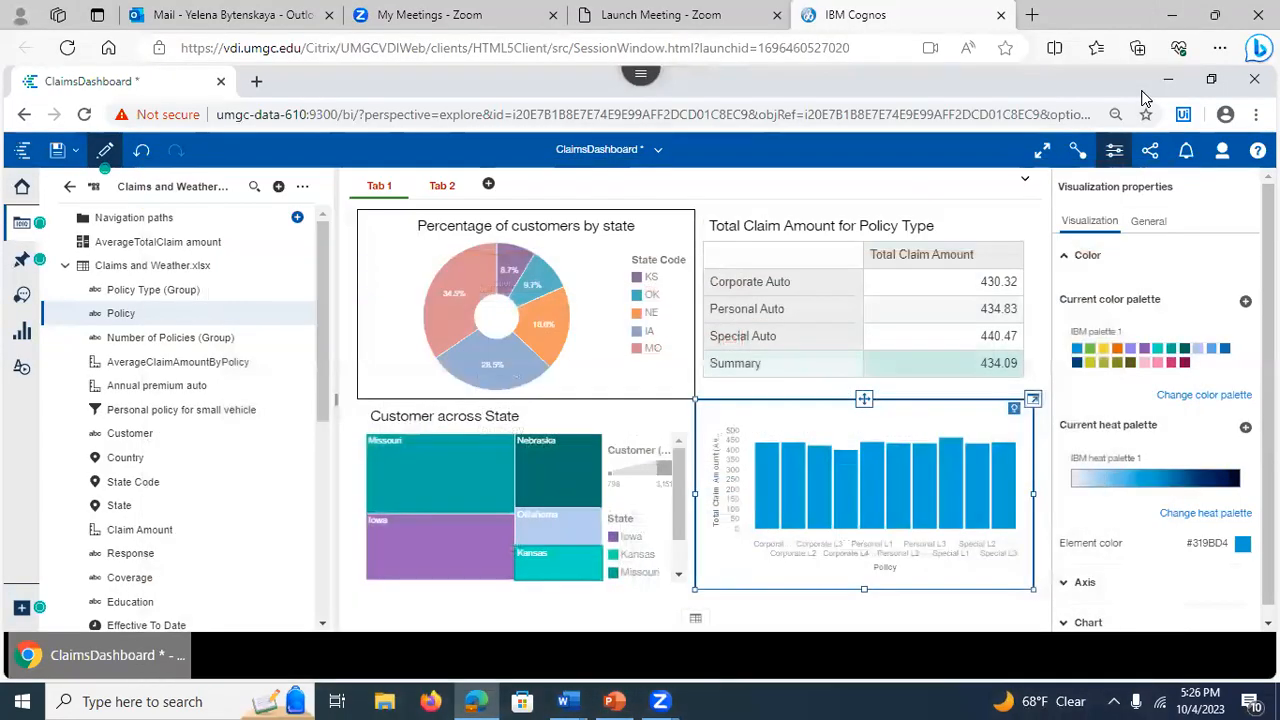
- Add a text widget reading "I love DATA610" to the lower-left cell of Tab 2
left_click(435, 191)
left_click(437, 188)
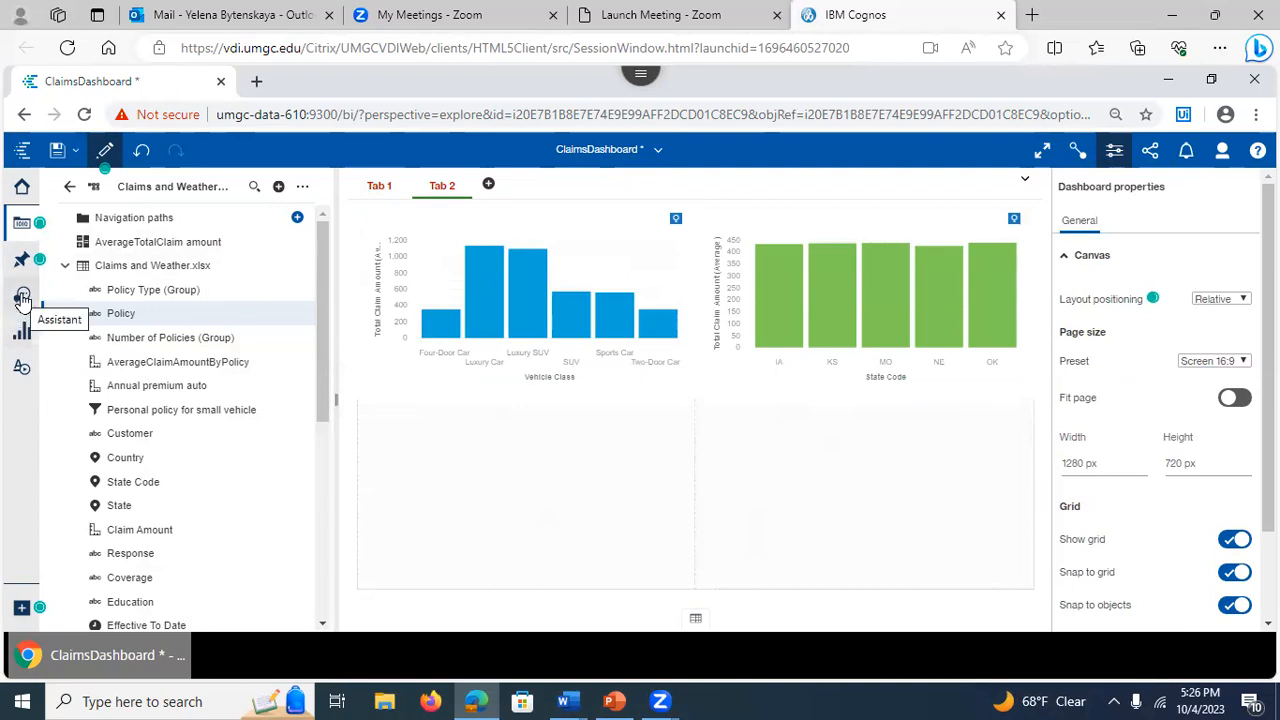
left_click(22, 367)
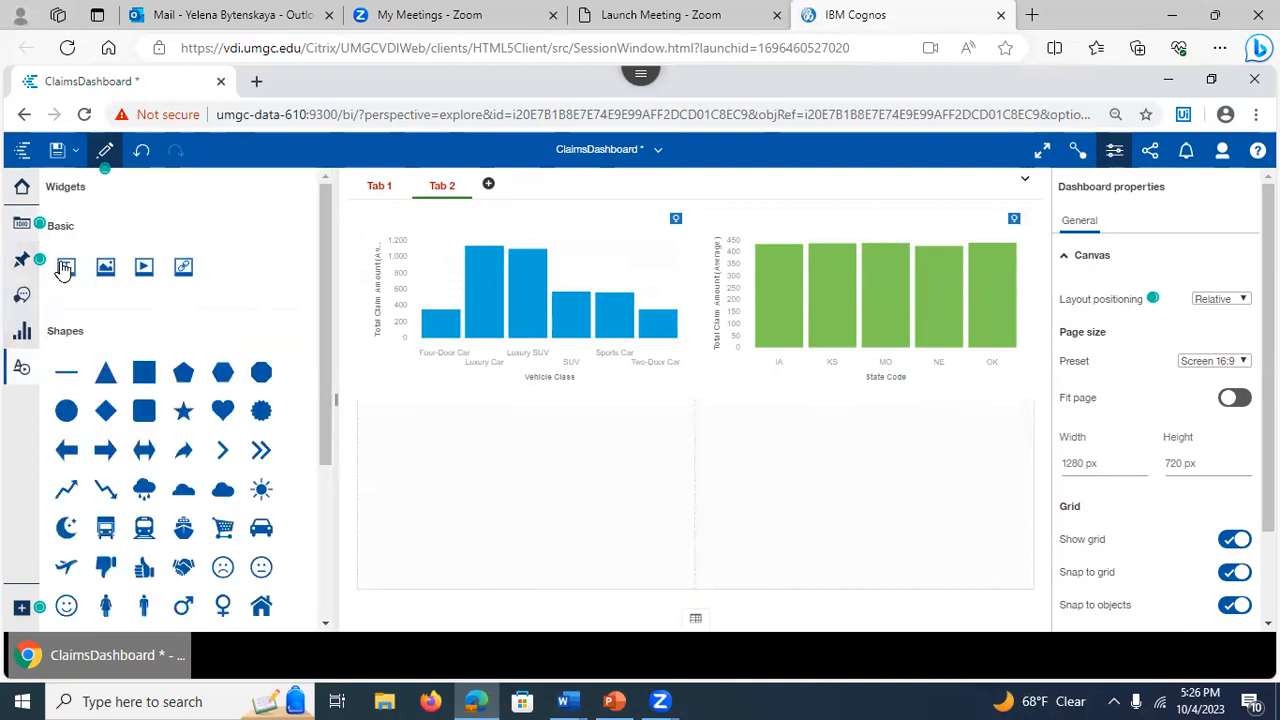
left_click_drag(324, 393, 520, 480)
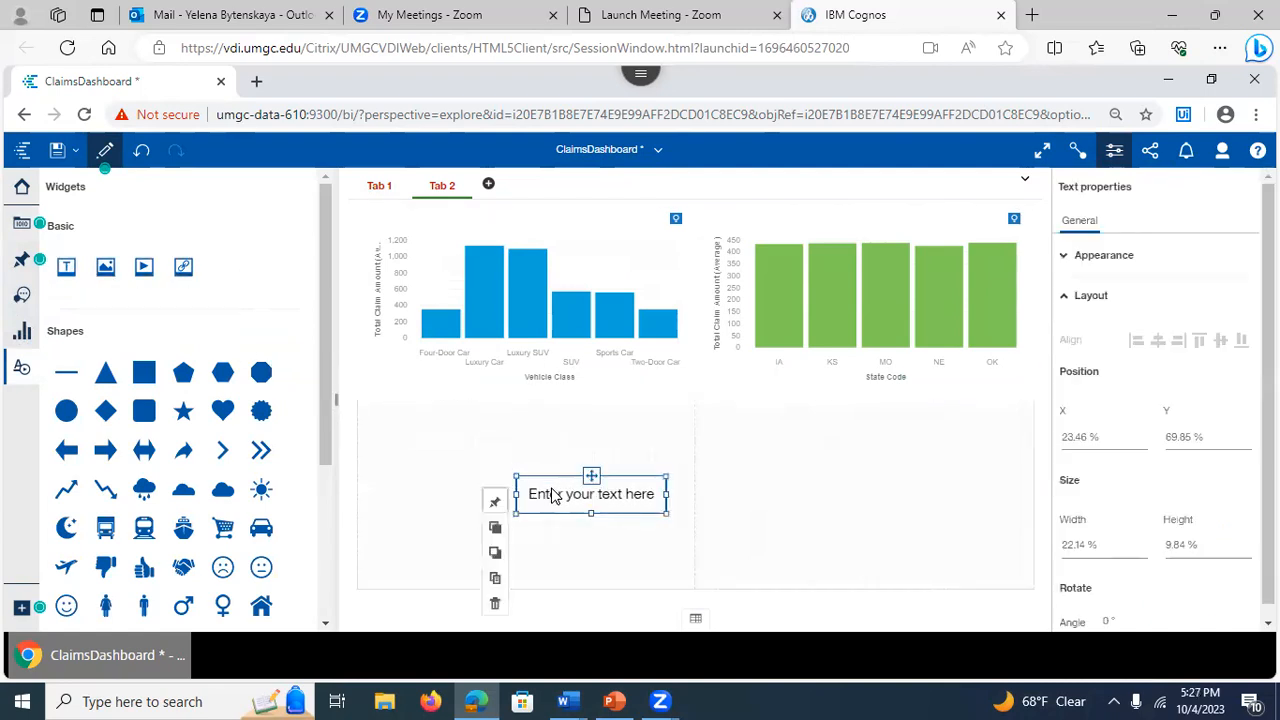
double_click(555, 497)
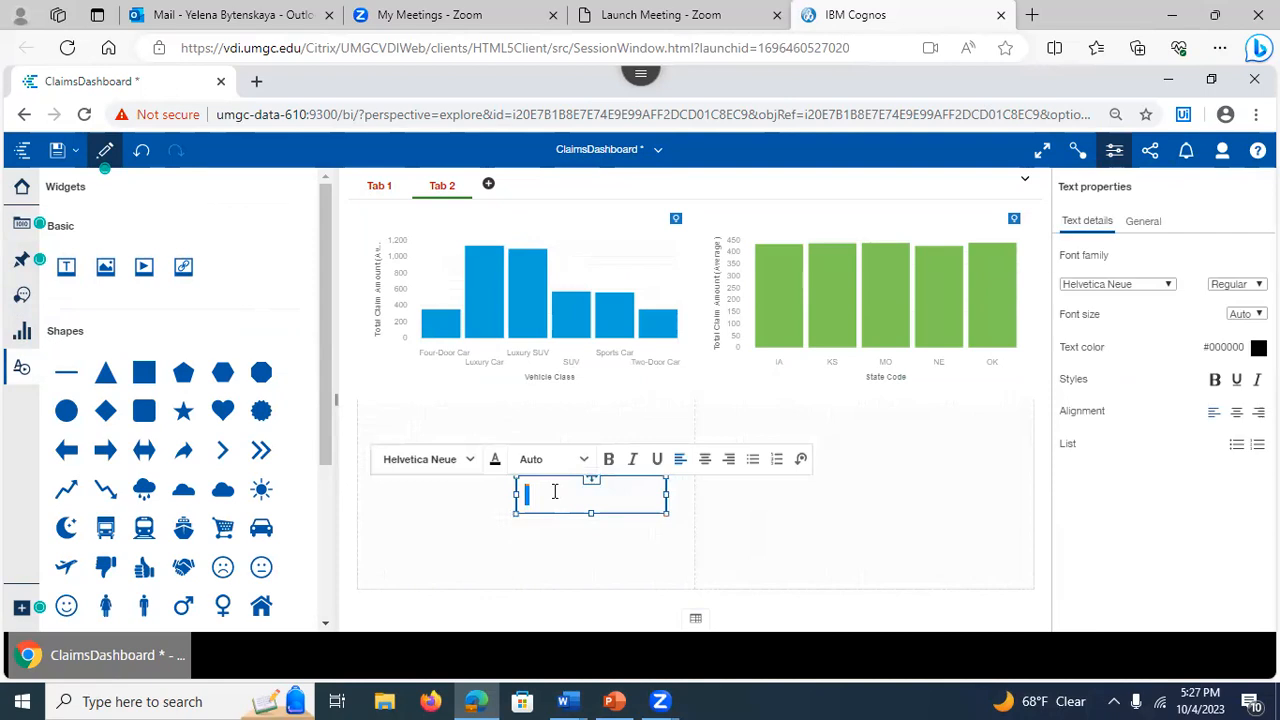
type("I love DATA610")
left_click(520, 533)
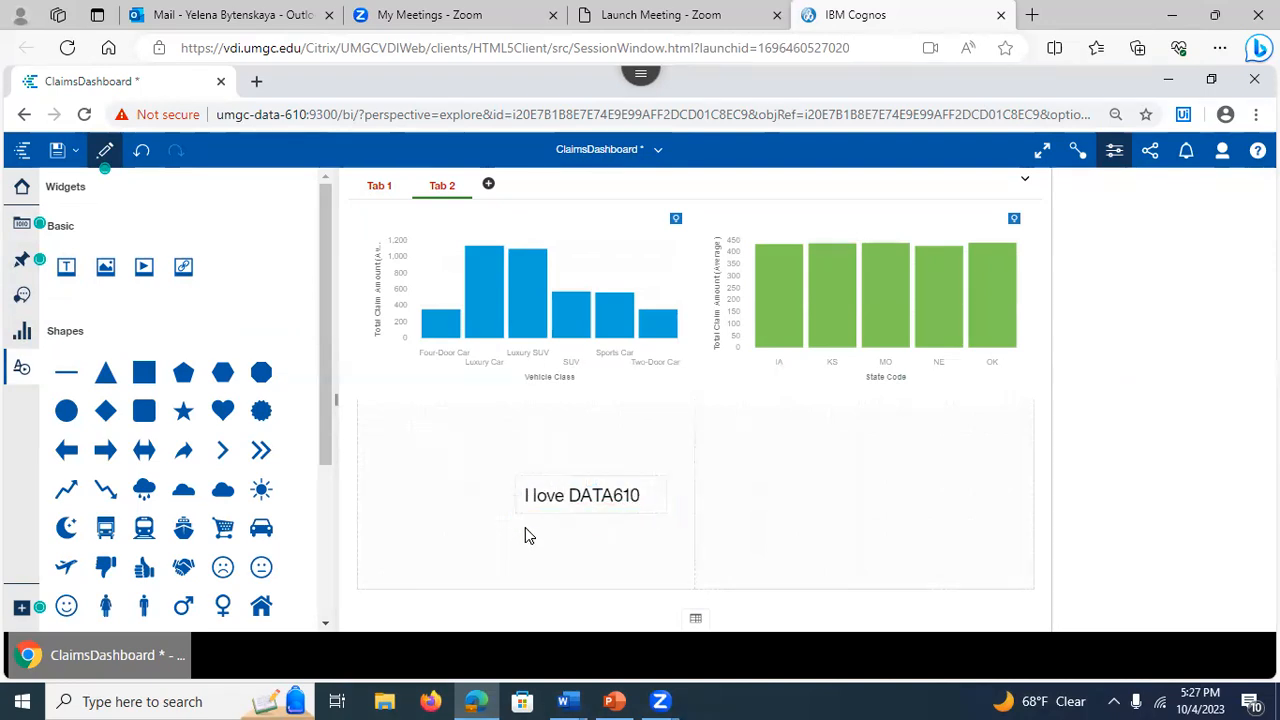
- Make the "I love DATA610" text bold and color it red #B61813
left_click(592, 481)
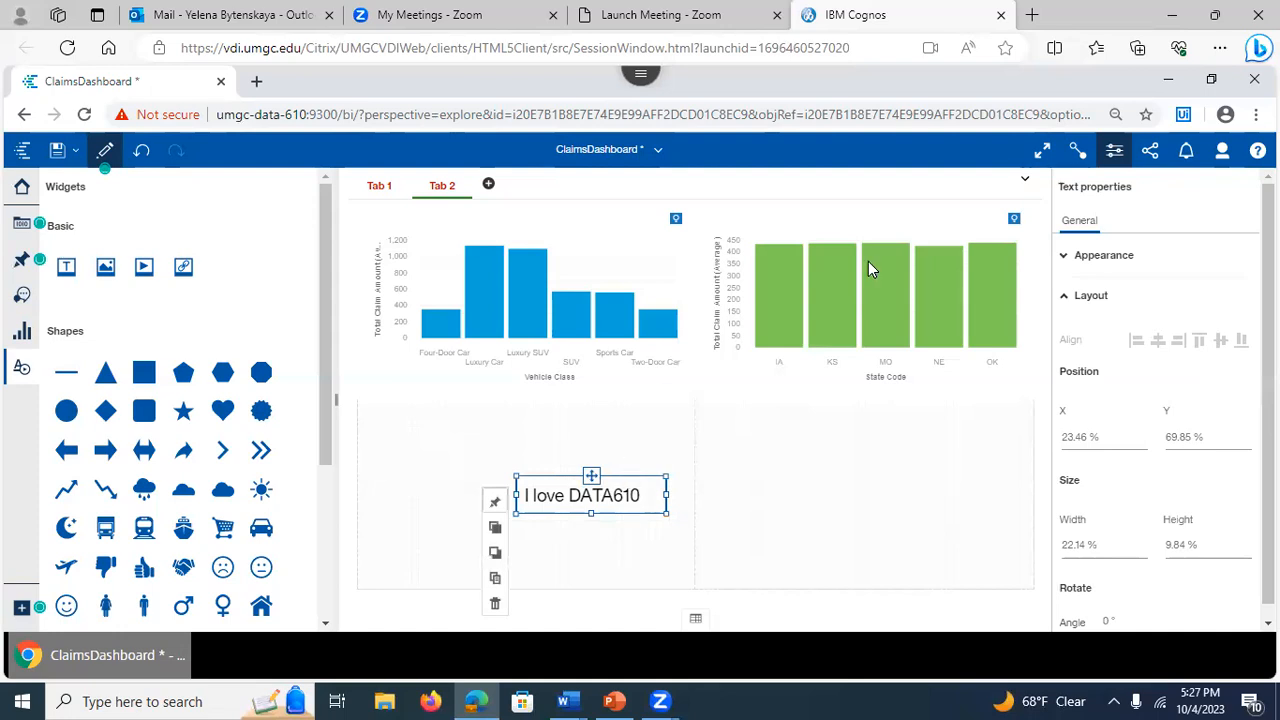
left_click(593, 473)
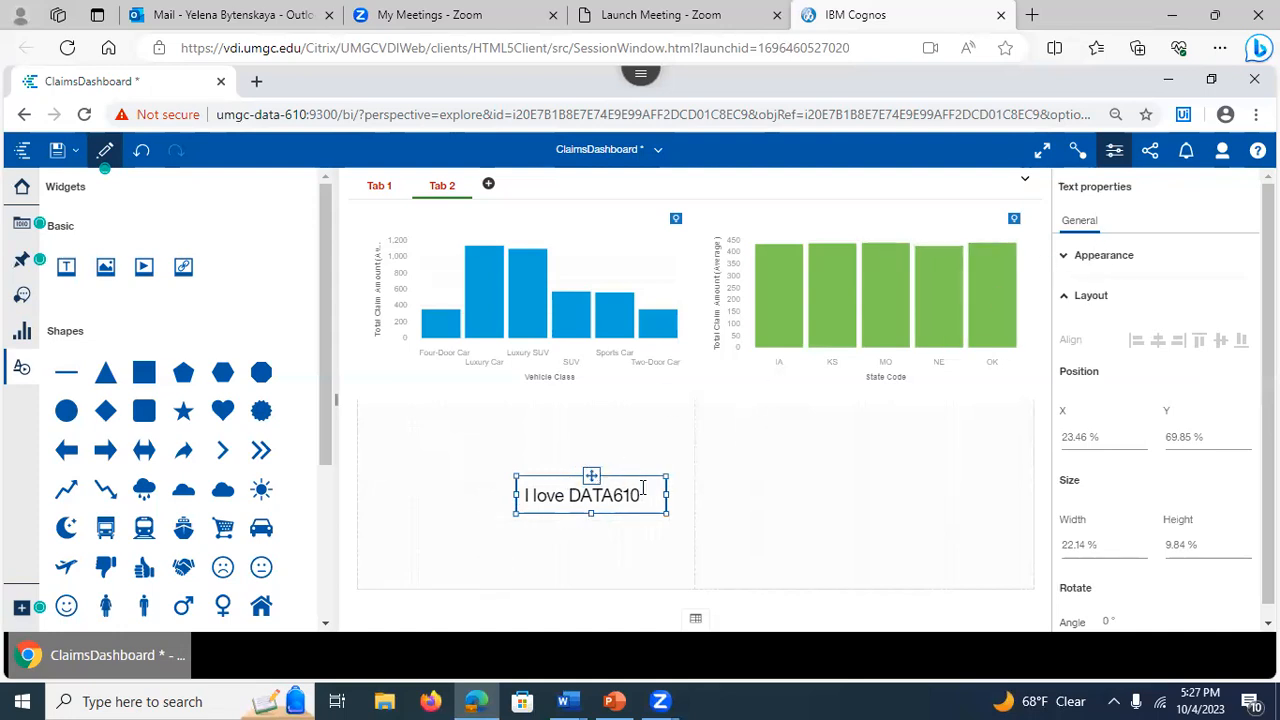
double_click(643, 488)
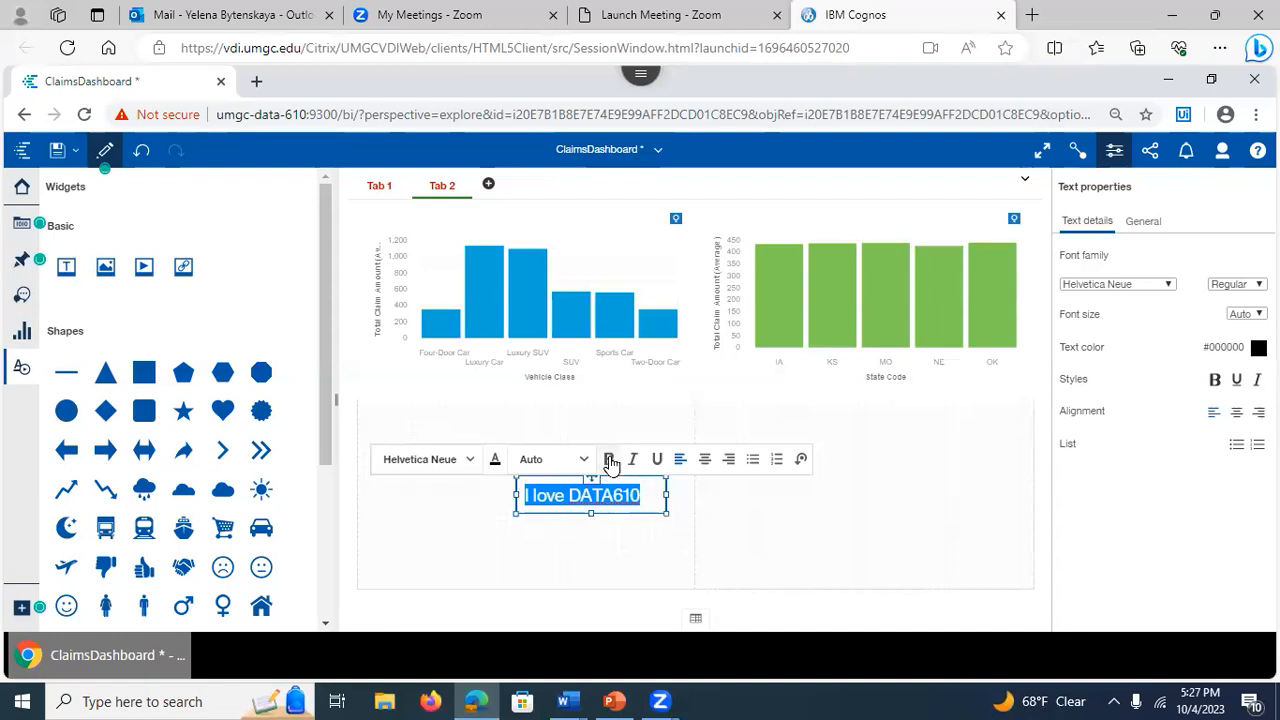
left_click(608, 459)
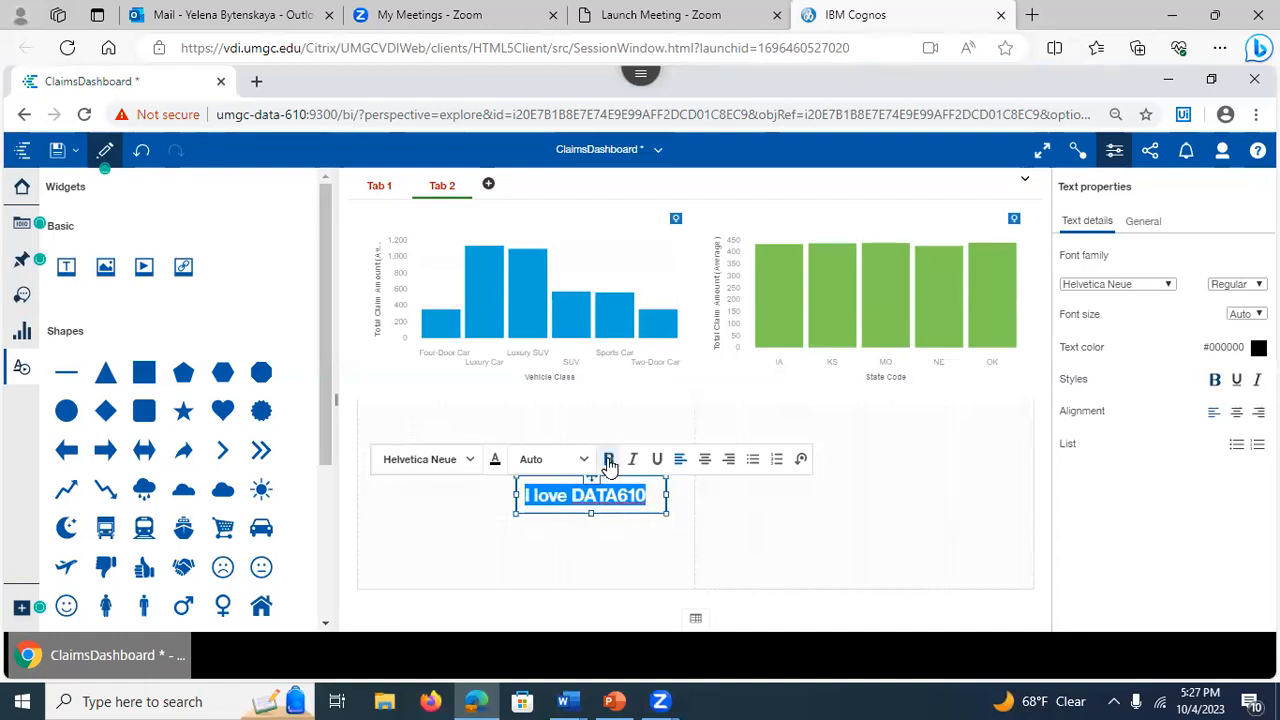
left_click(495, 459)
left_click(545, 503)
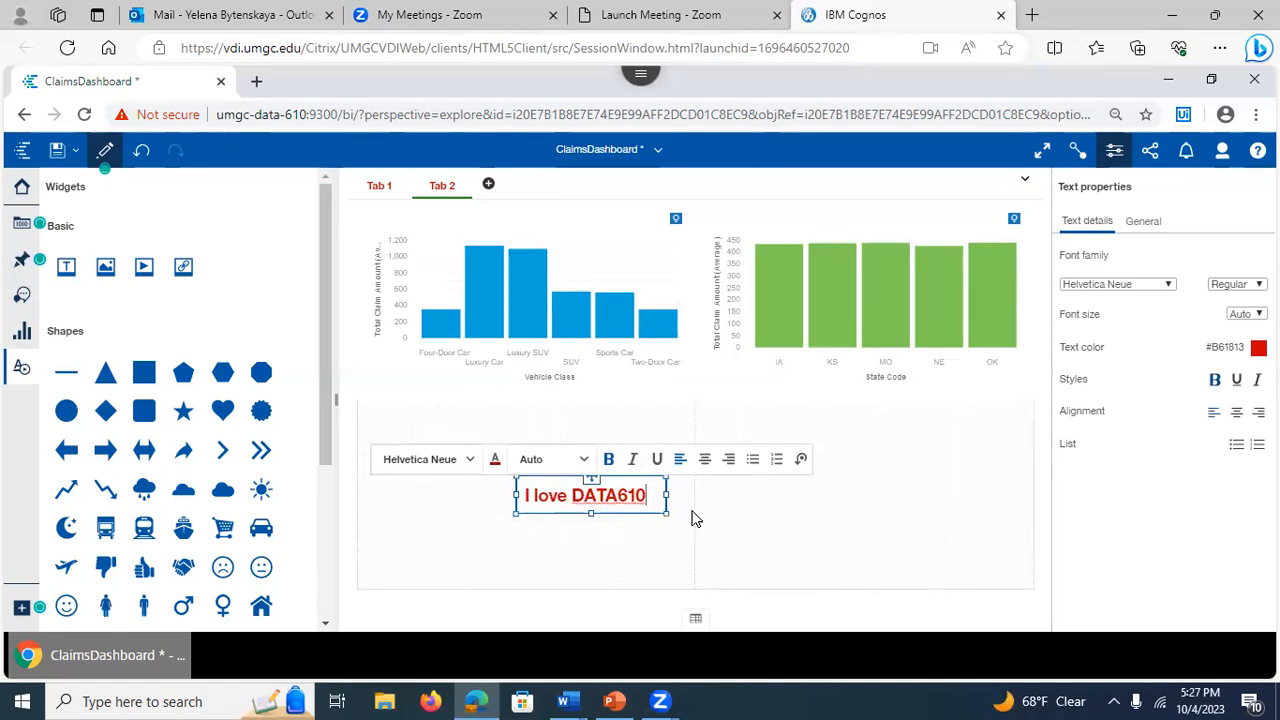
left_click(622, 548)
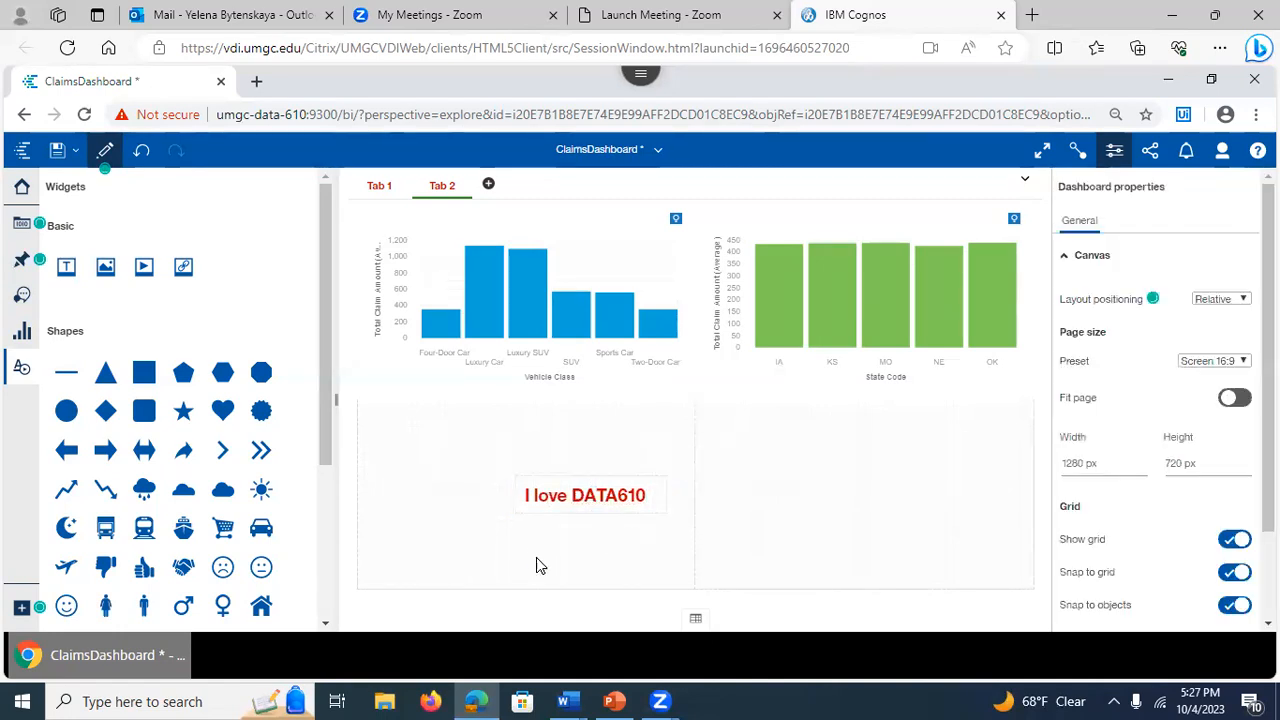
- Examine the "I love DATA610" widget's appearance properties, and select its text to view the text details
left_click(590, 495)
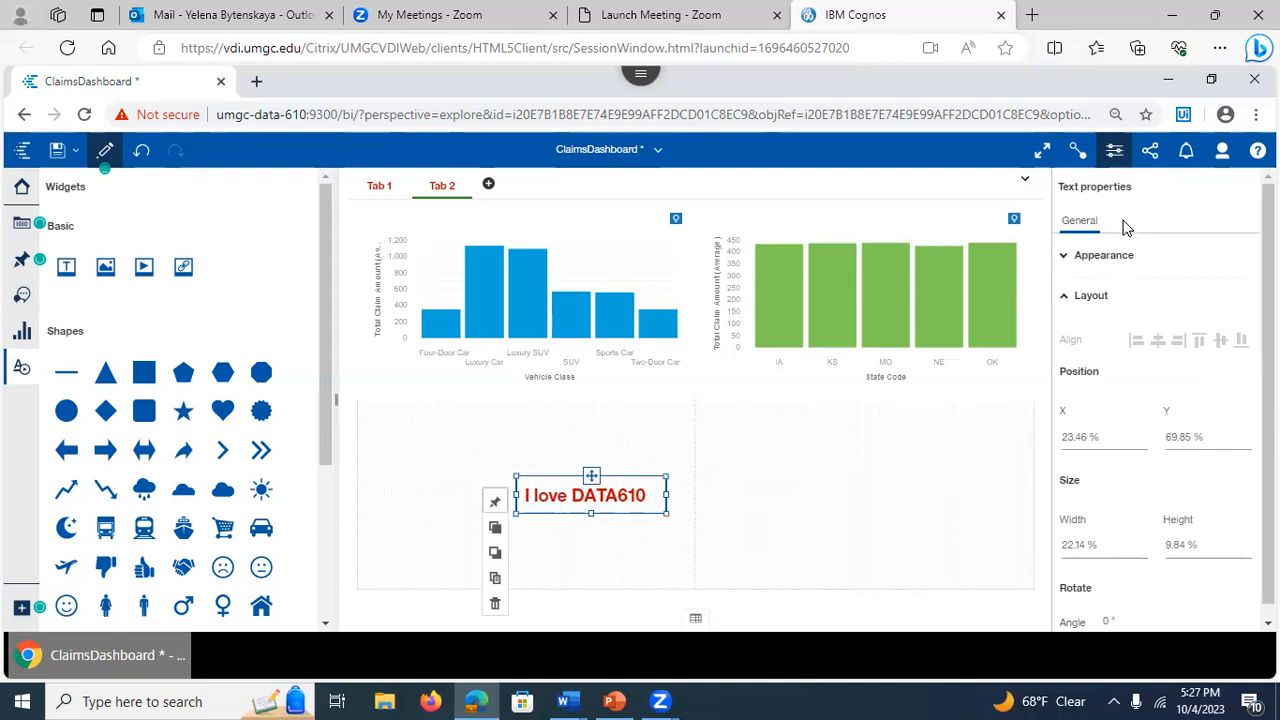
left_click(1094, 258)
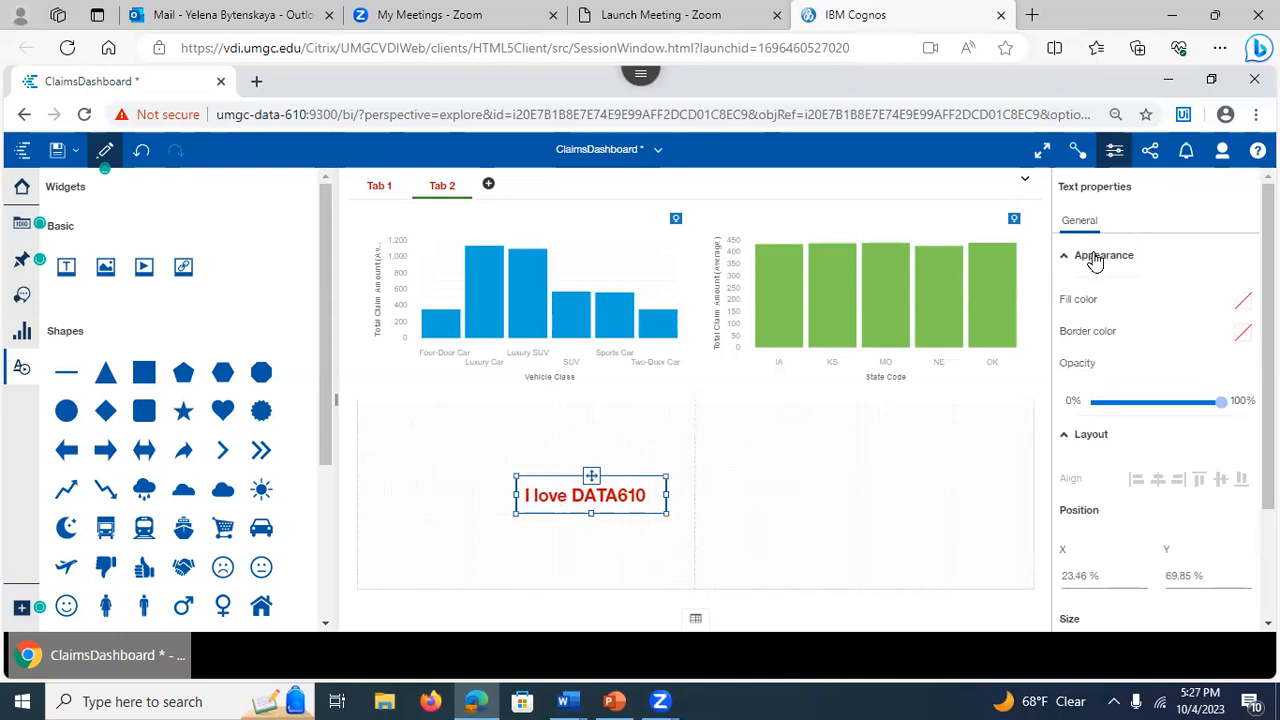
left_click(576, 474)
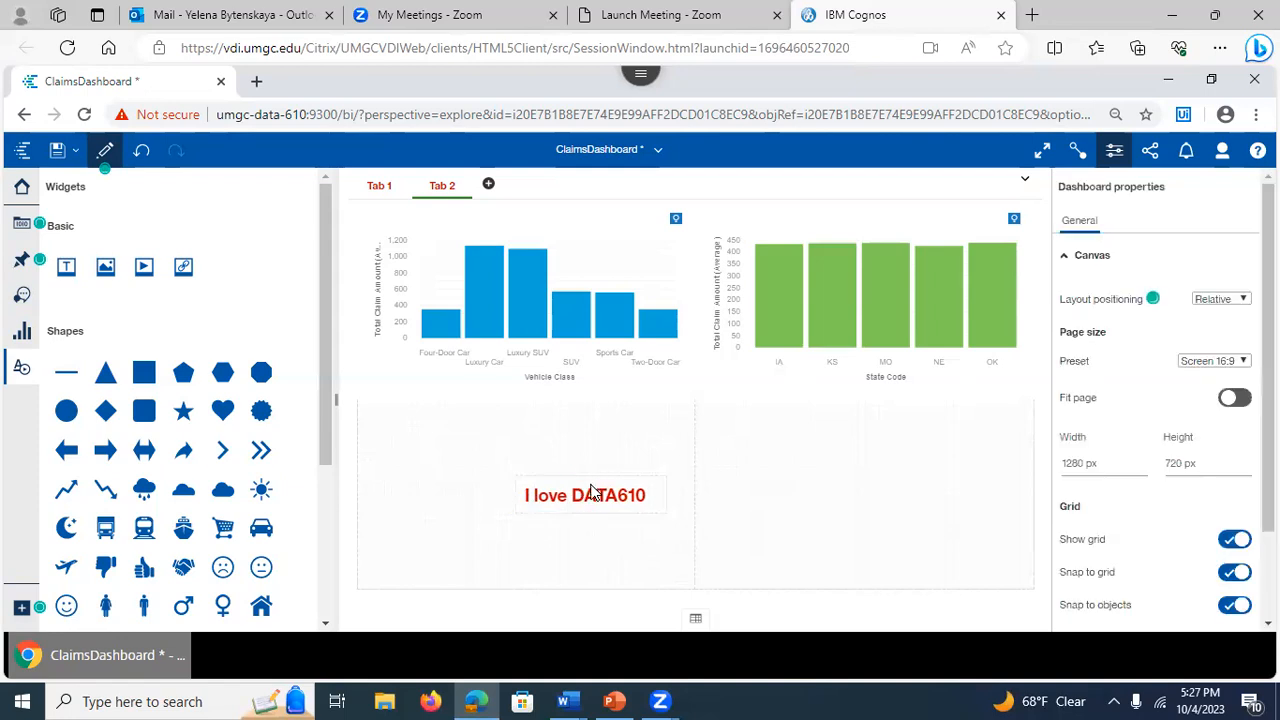
double_click(595, 494)
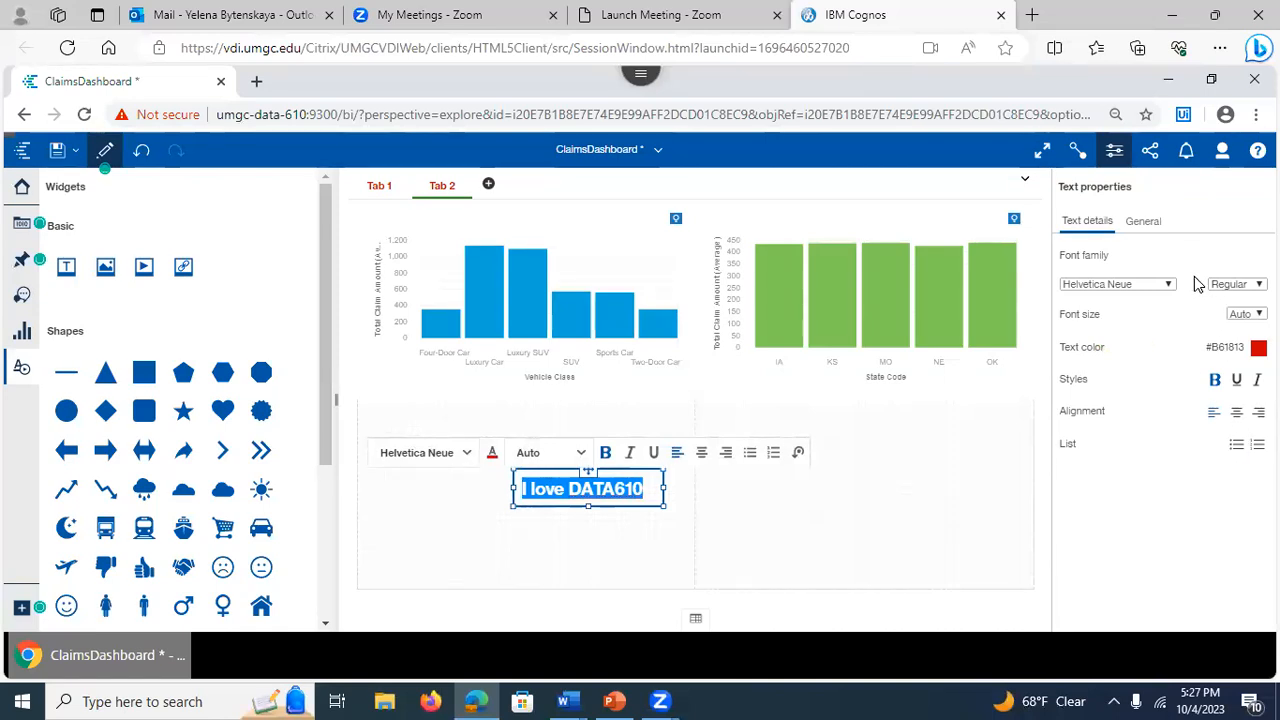
- Examine the general appearance and layout properties of the "I love DATA610" text widget, and deselect it
left_click(1143, 223)
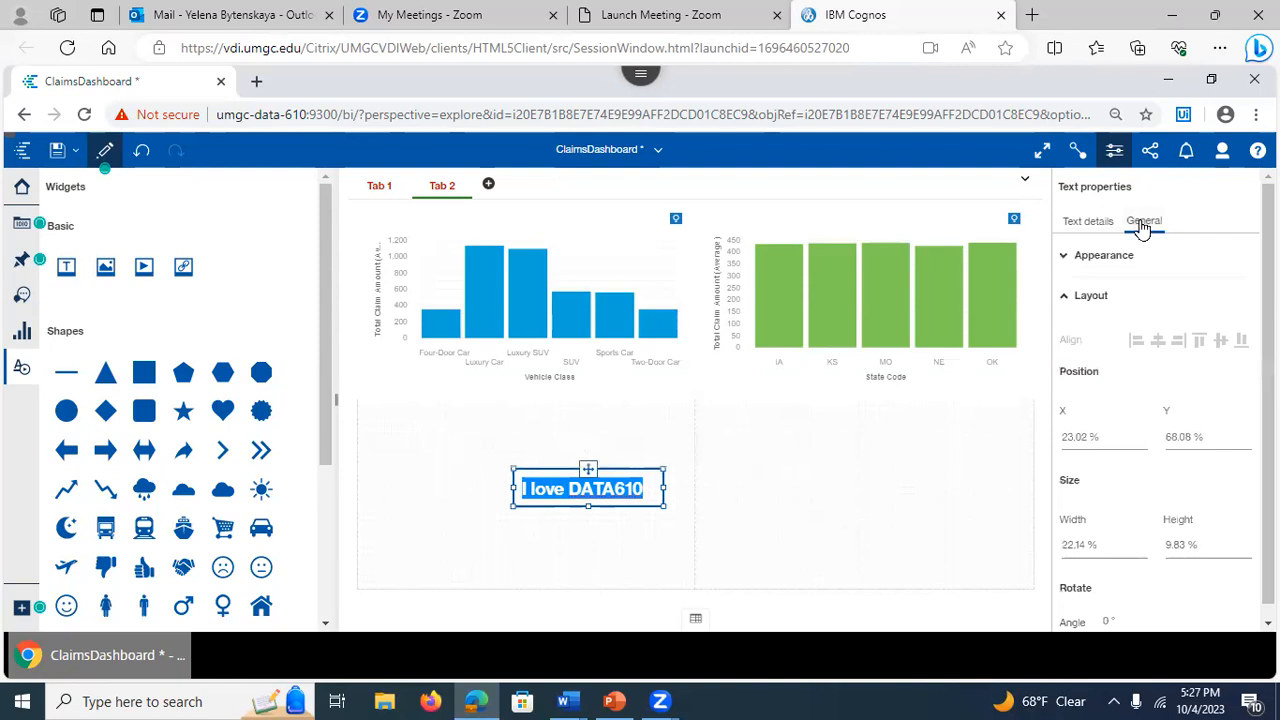
left_click(1066, 257)
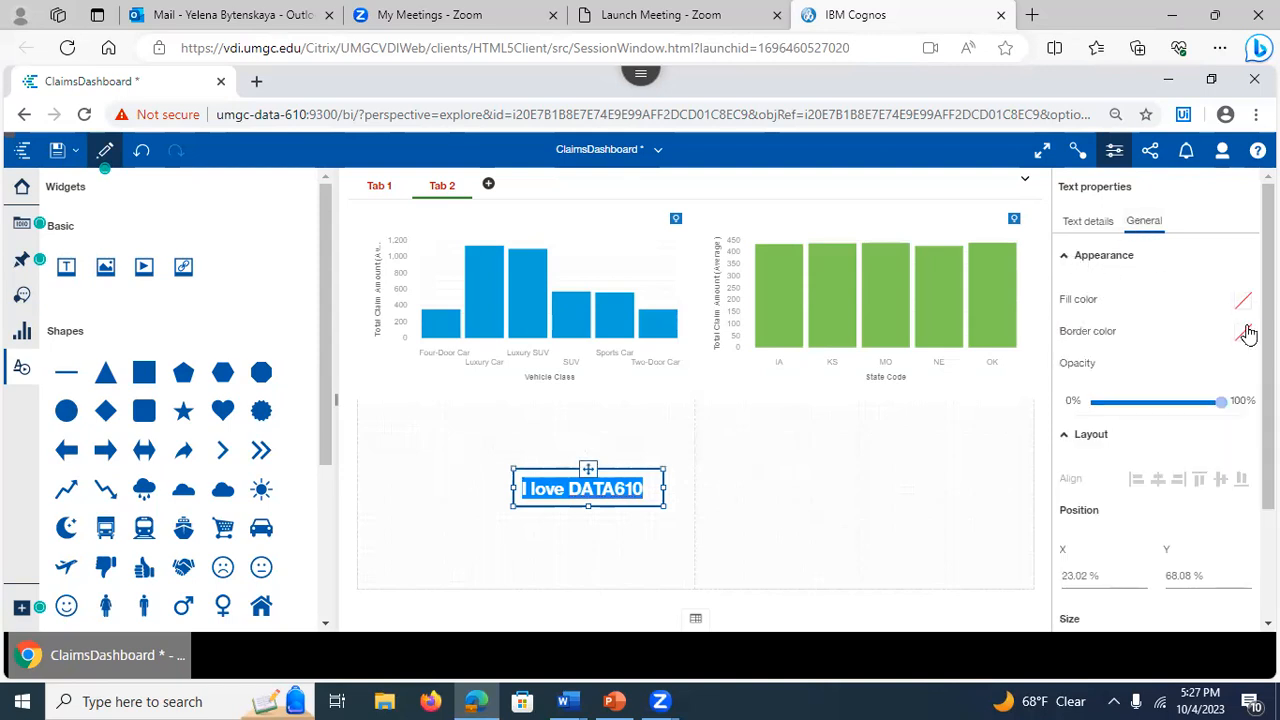
left_click(845, 538)
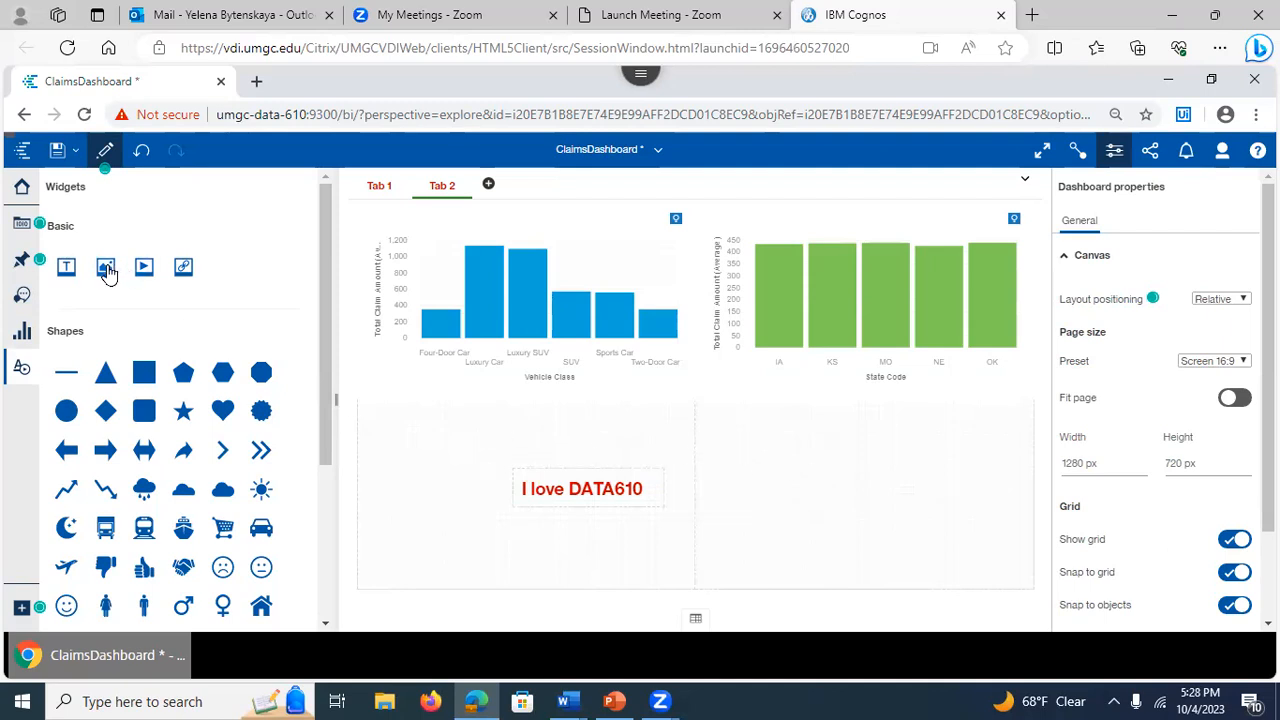
- Add an image widget to the empty lower-right cell of Tab 2, and search Bing Images for "car accide picrure" in a new browser tab
left_click_drag(105, 270, 858, 481)
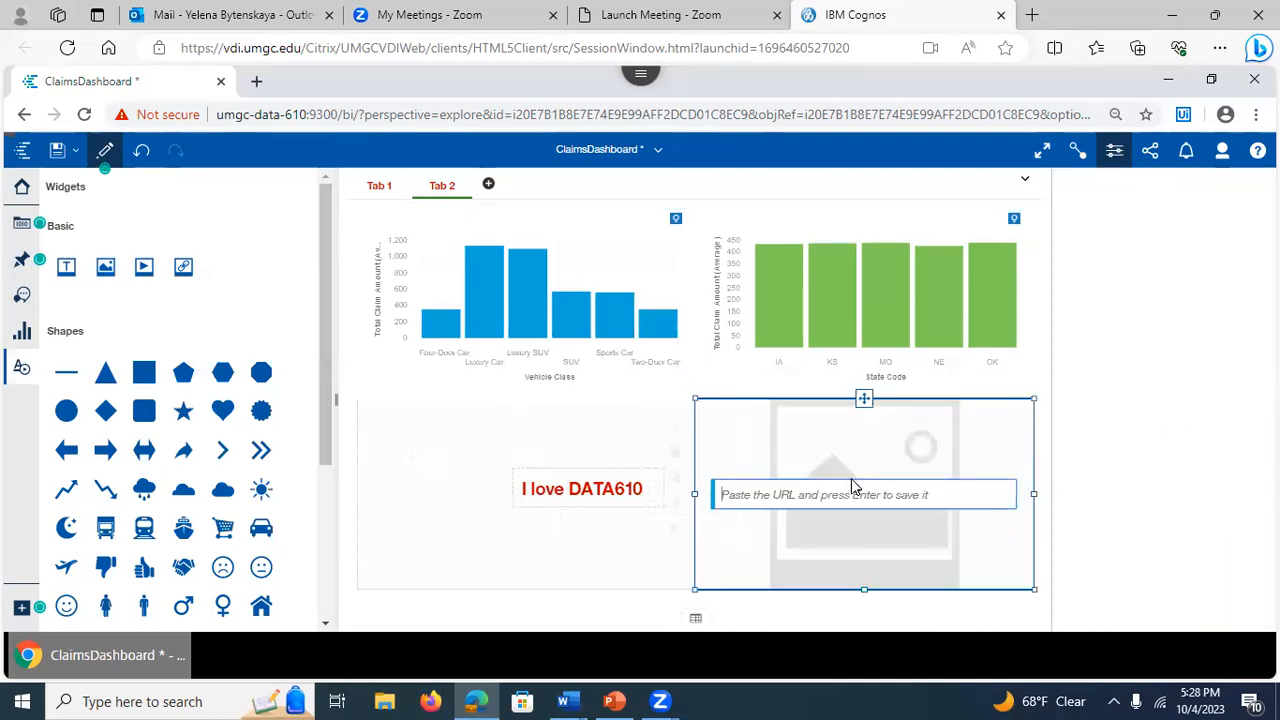
left_click(1033, 12)
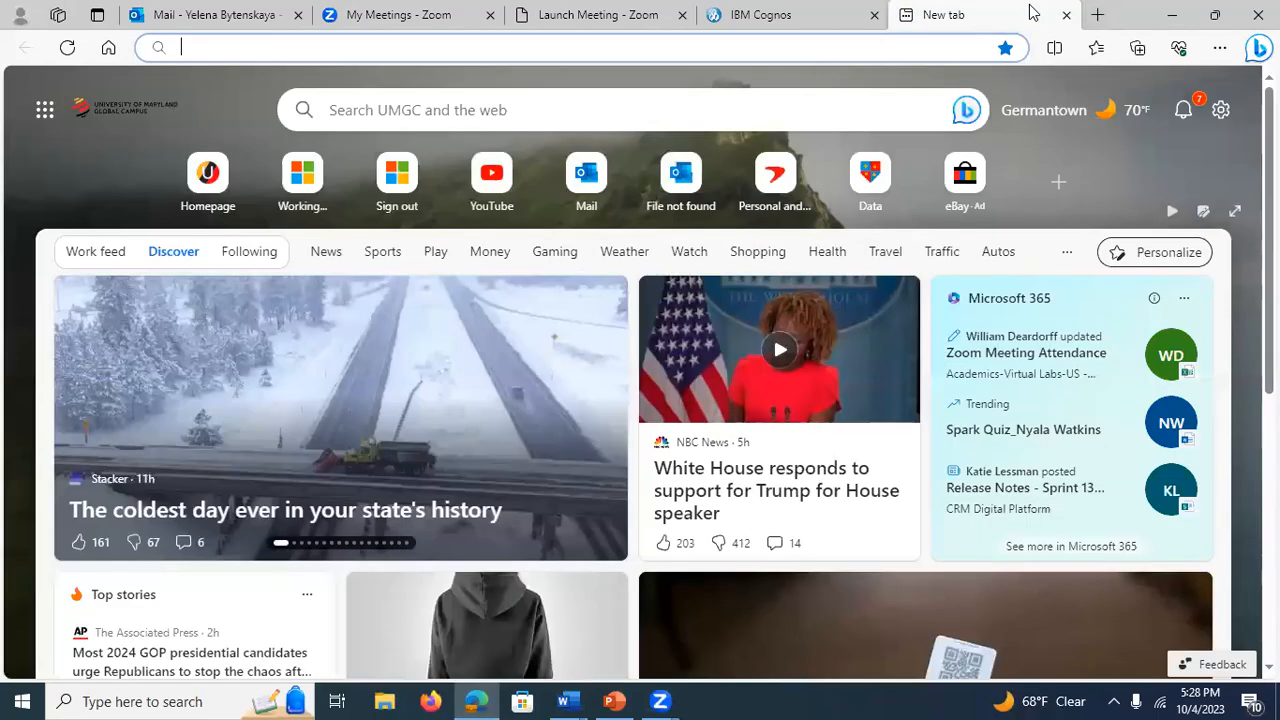
type("car")
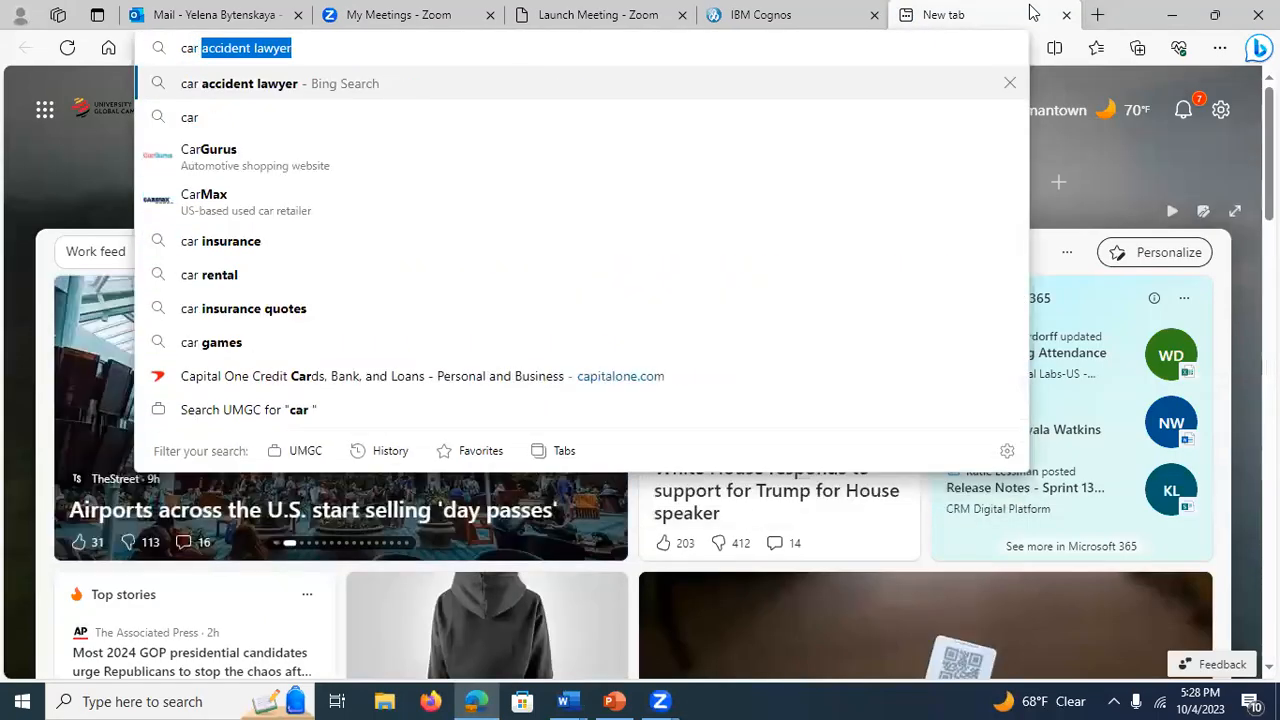
type(" accide ")
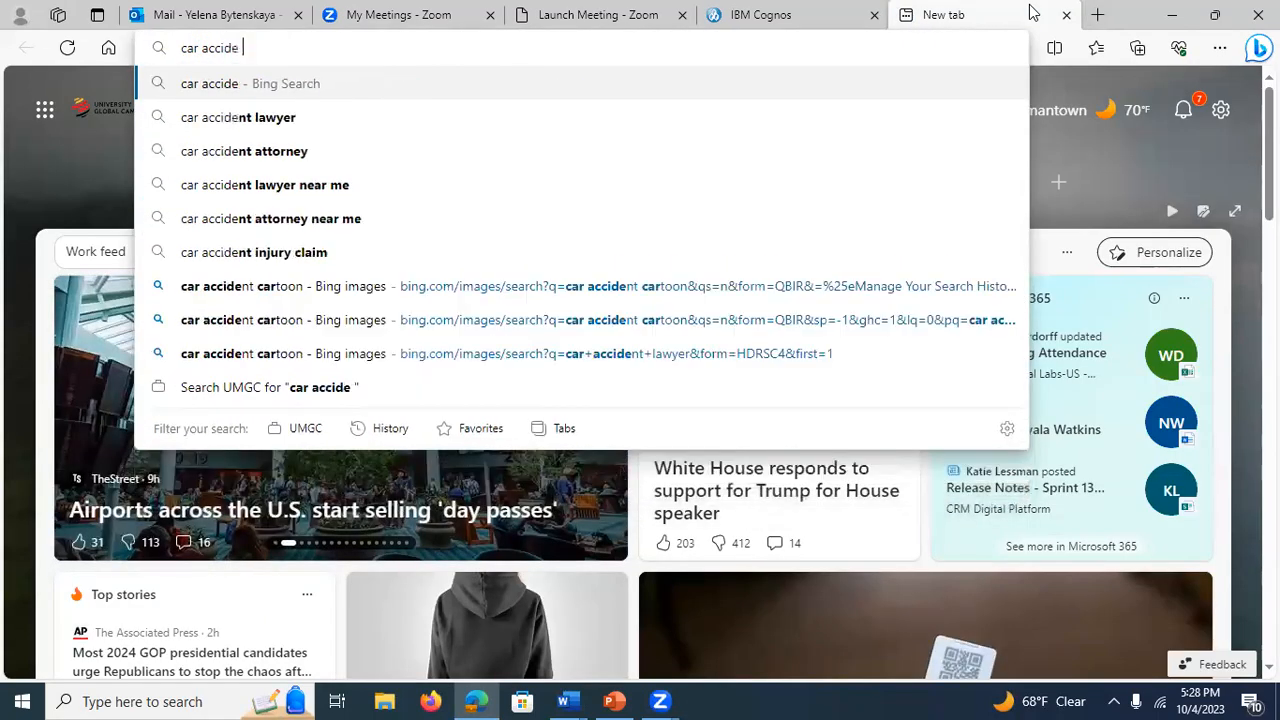
type("picrure")
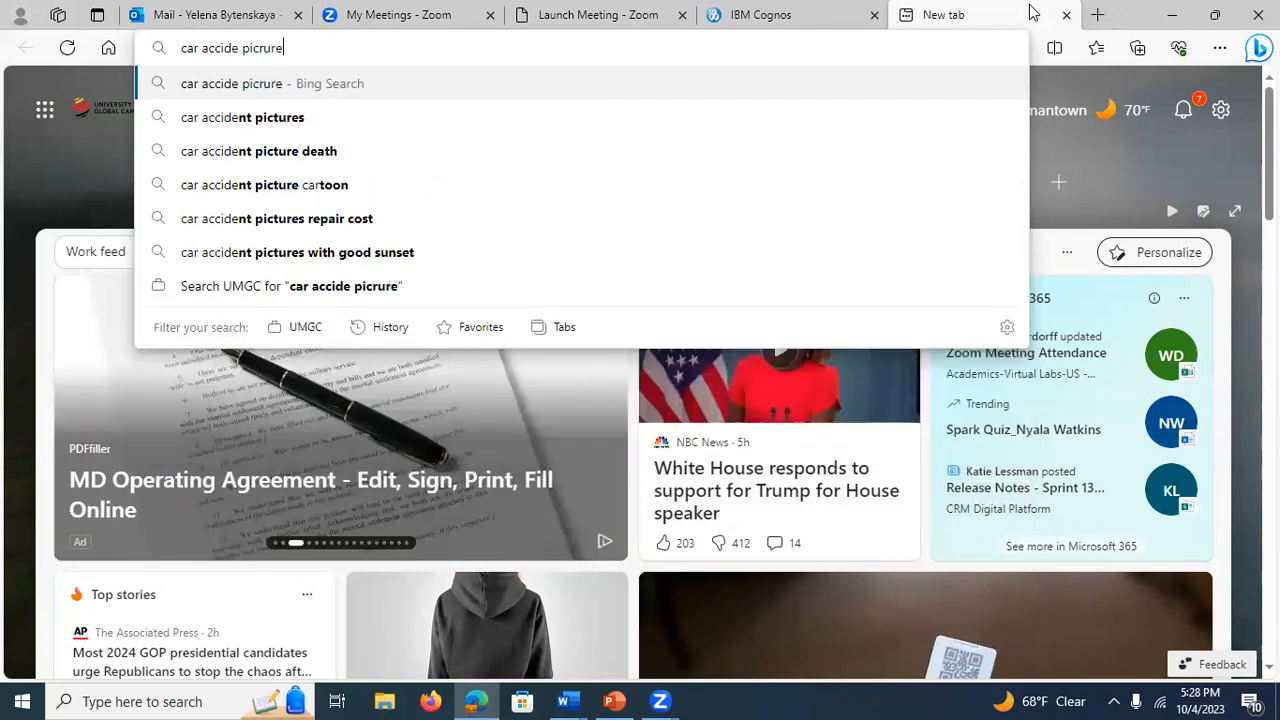
key("Return")
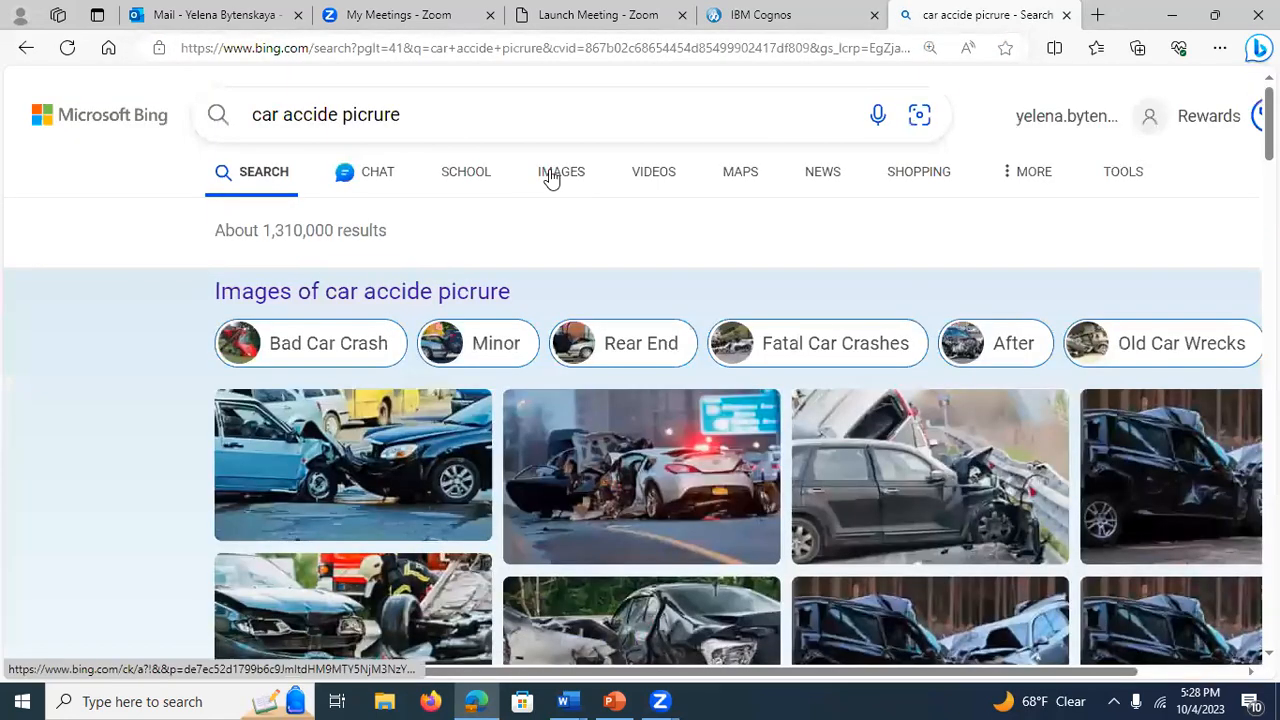
left_click(558, 172)
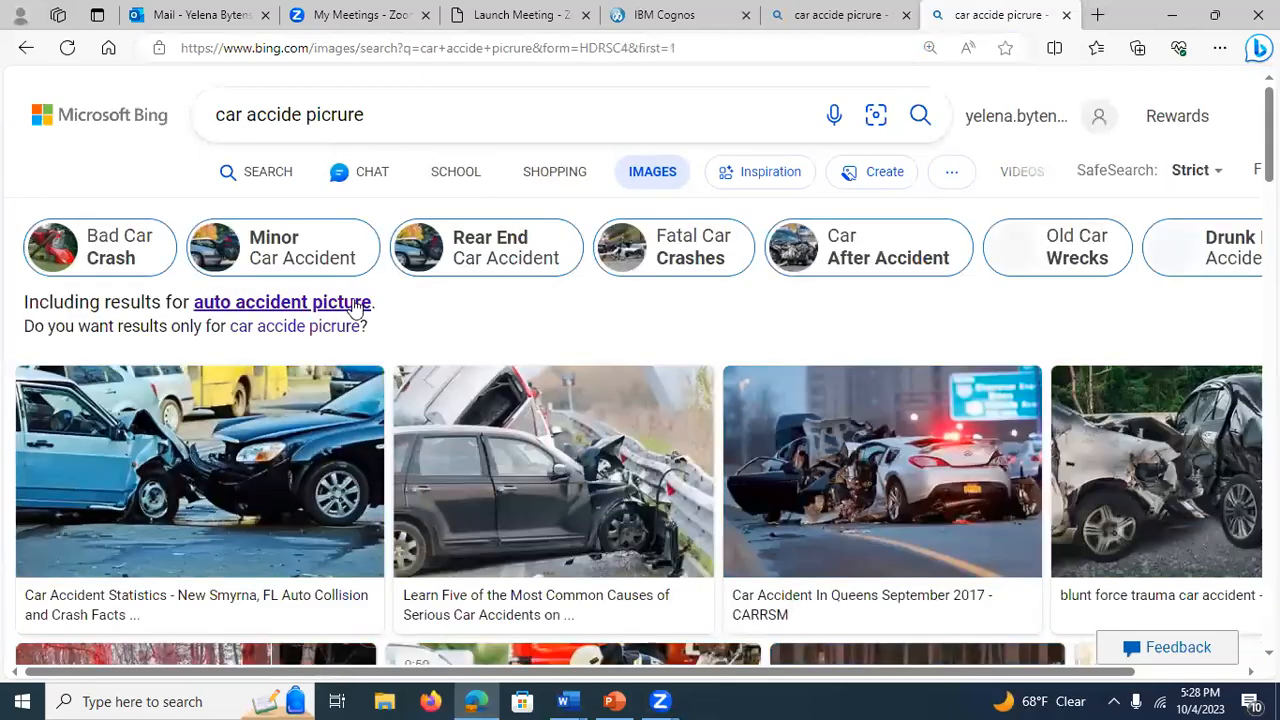
- Copy the image link of the first result, the blue and black car collision, and open it in a new browser tab
right_click(214, 460)
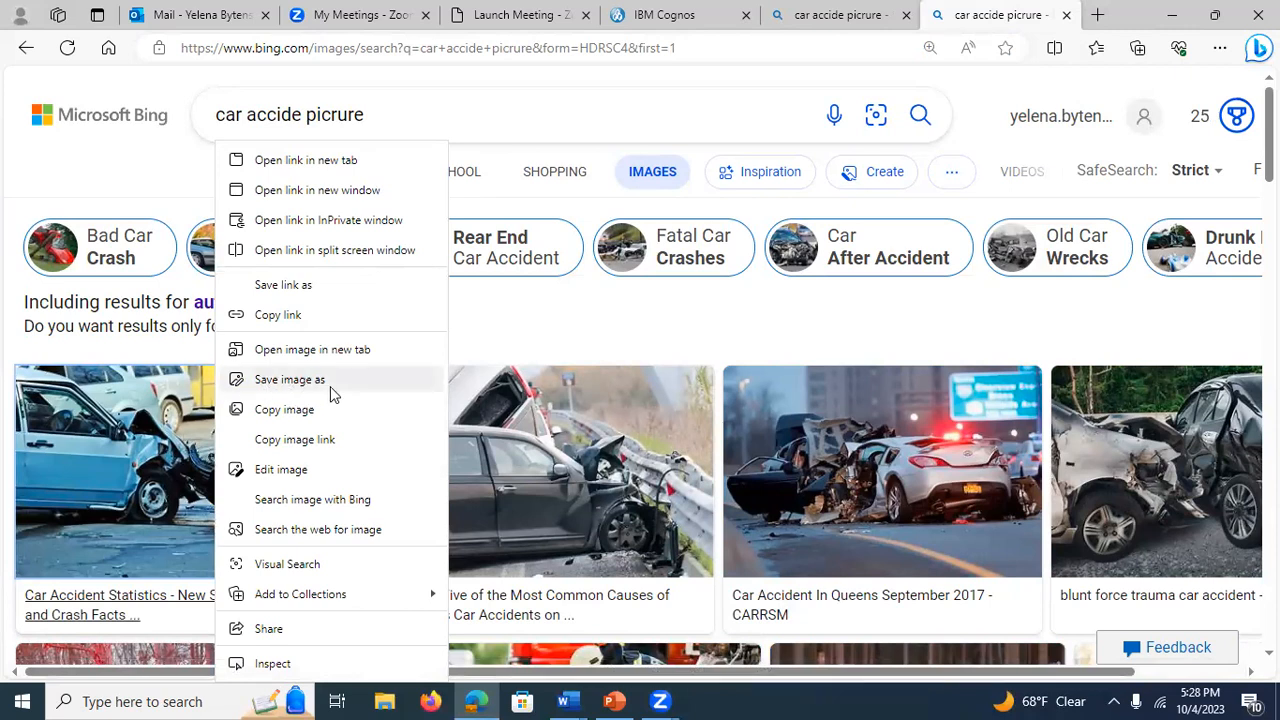
left_click(285, 442)
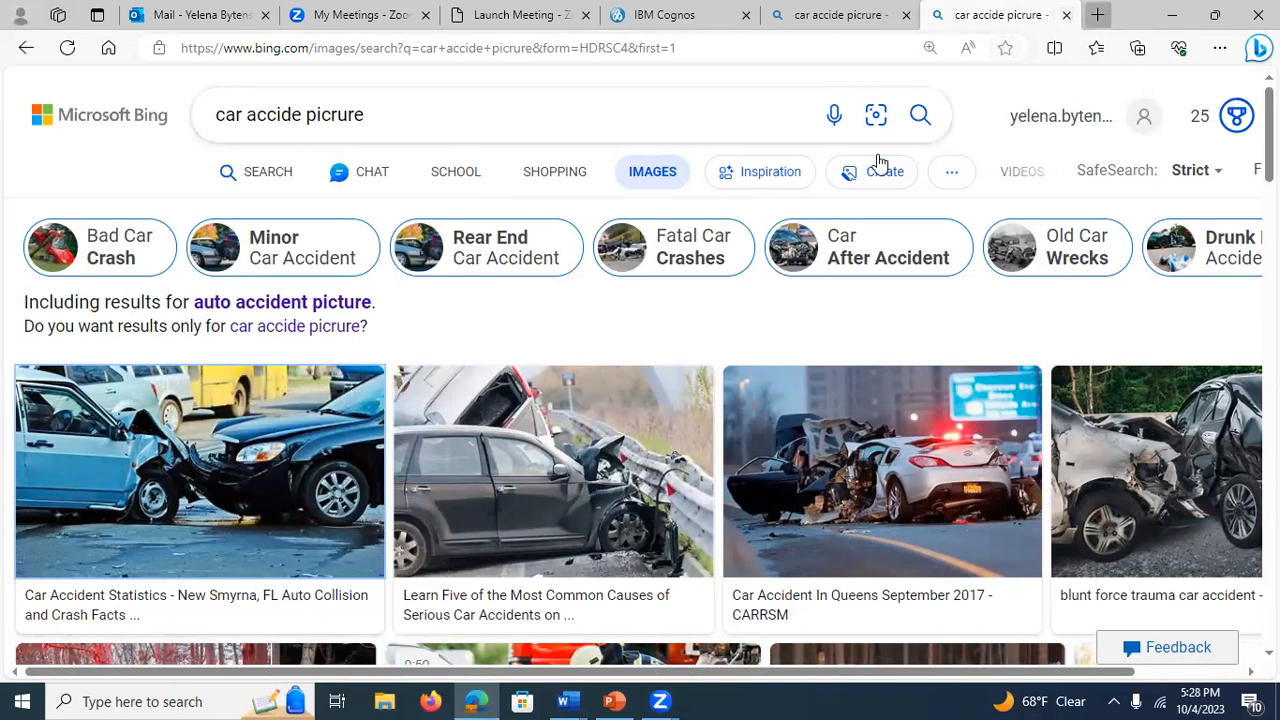
key("ctrl+t")
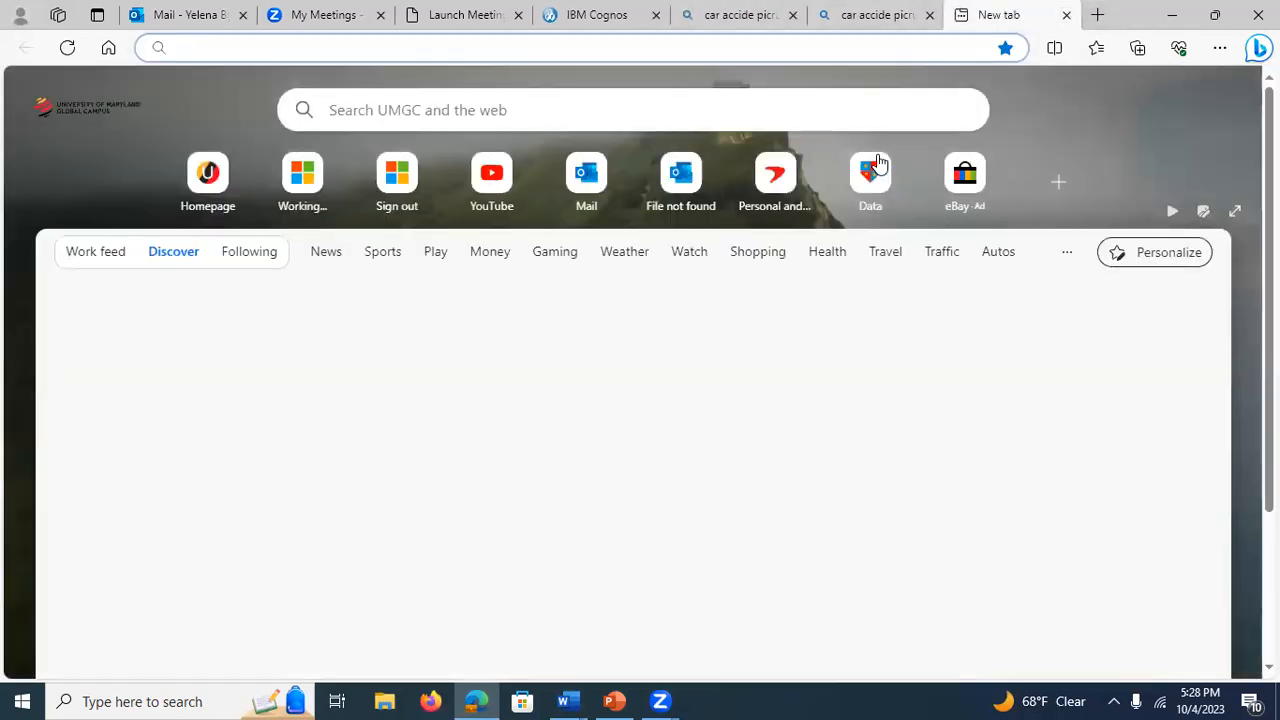
key("ctrl+v")
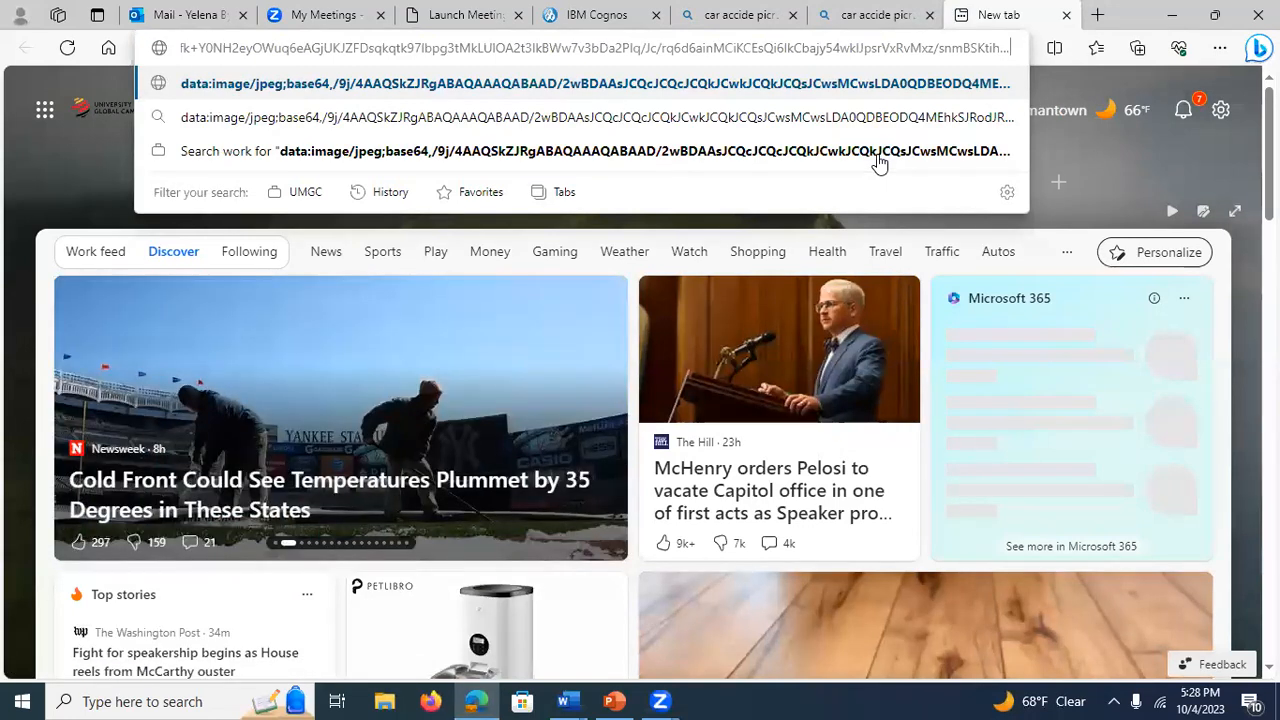
key("Return")
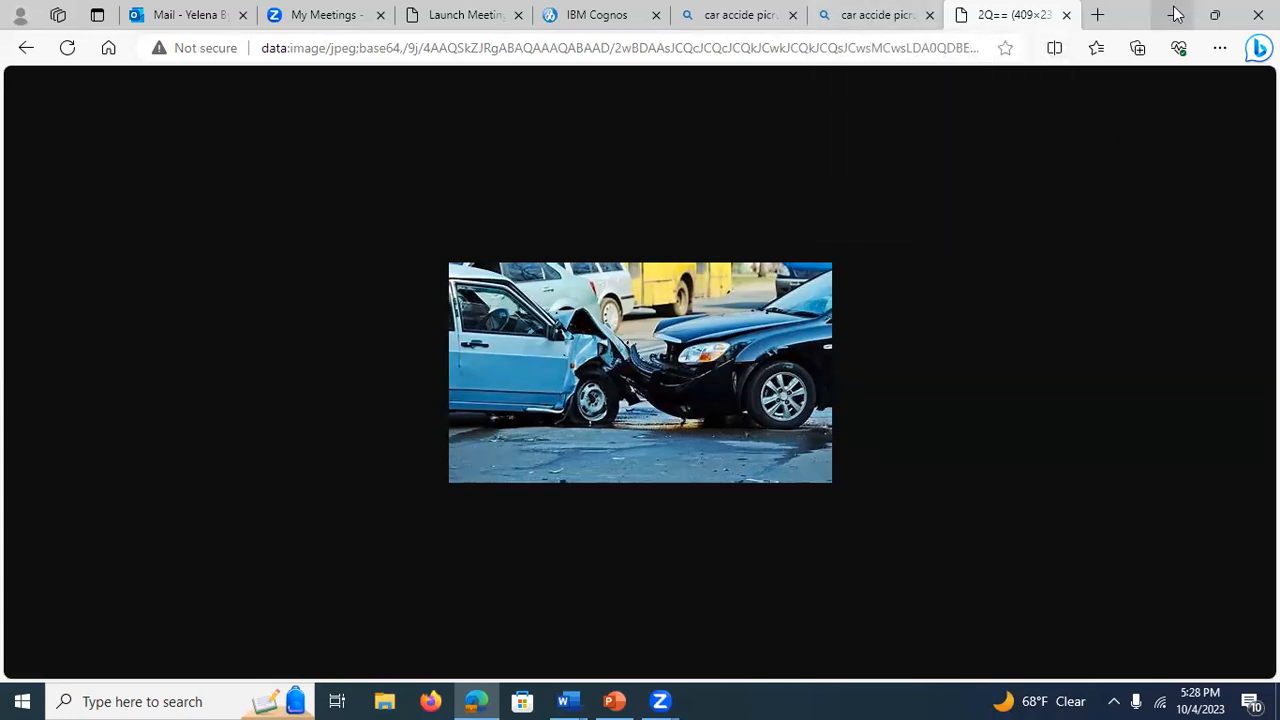
- Return to the Cognos dashboard, insert the car collision picture into the image widget from its copied link, and deselect the widget
left_click(600, 15)
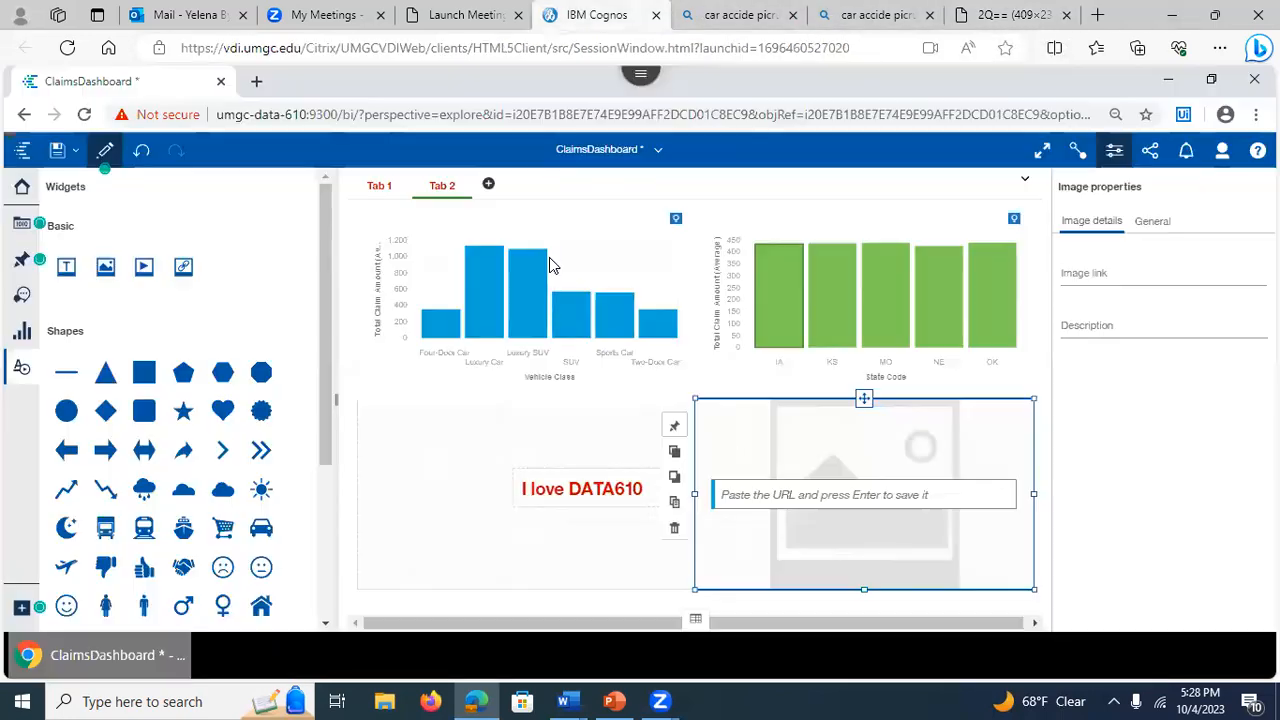
left_click(745, 491)
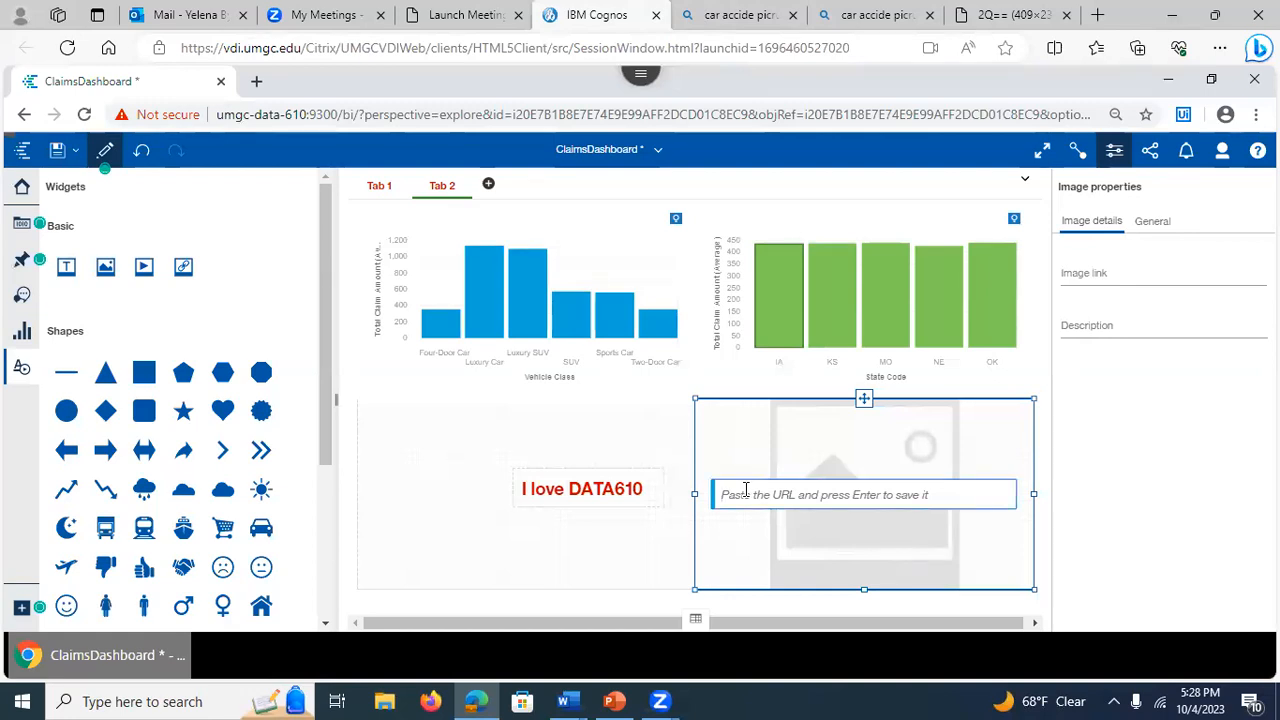
key("ctrl+v")
left_click(575, 302)
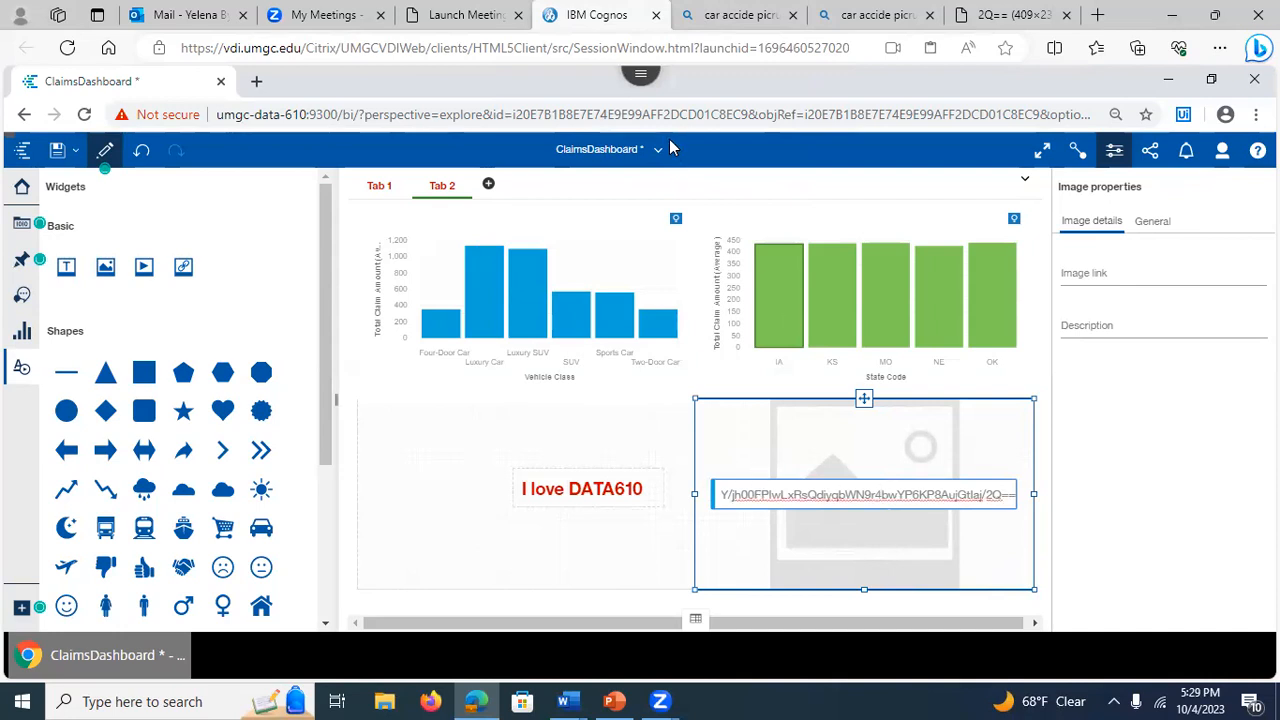
left_click_drag(655, 156, 772, 148)
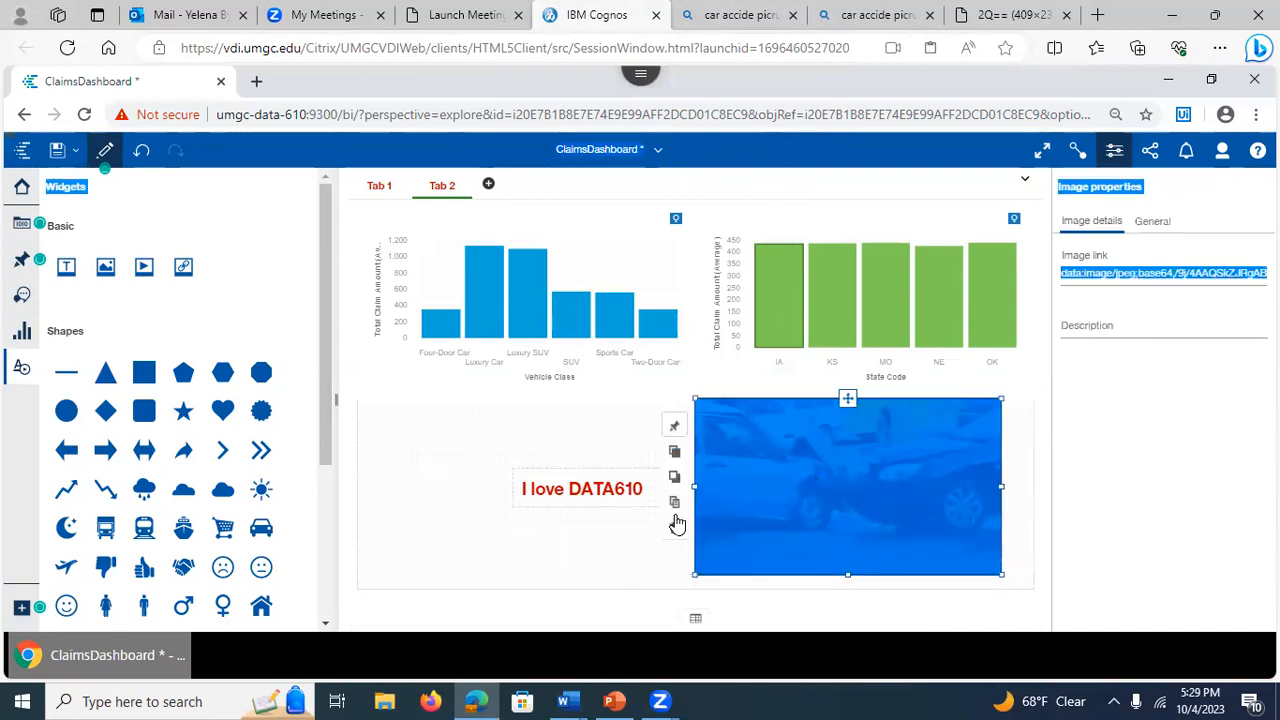
left_click(570, 529)
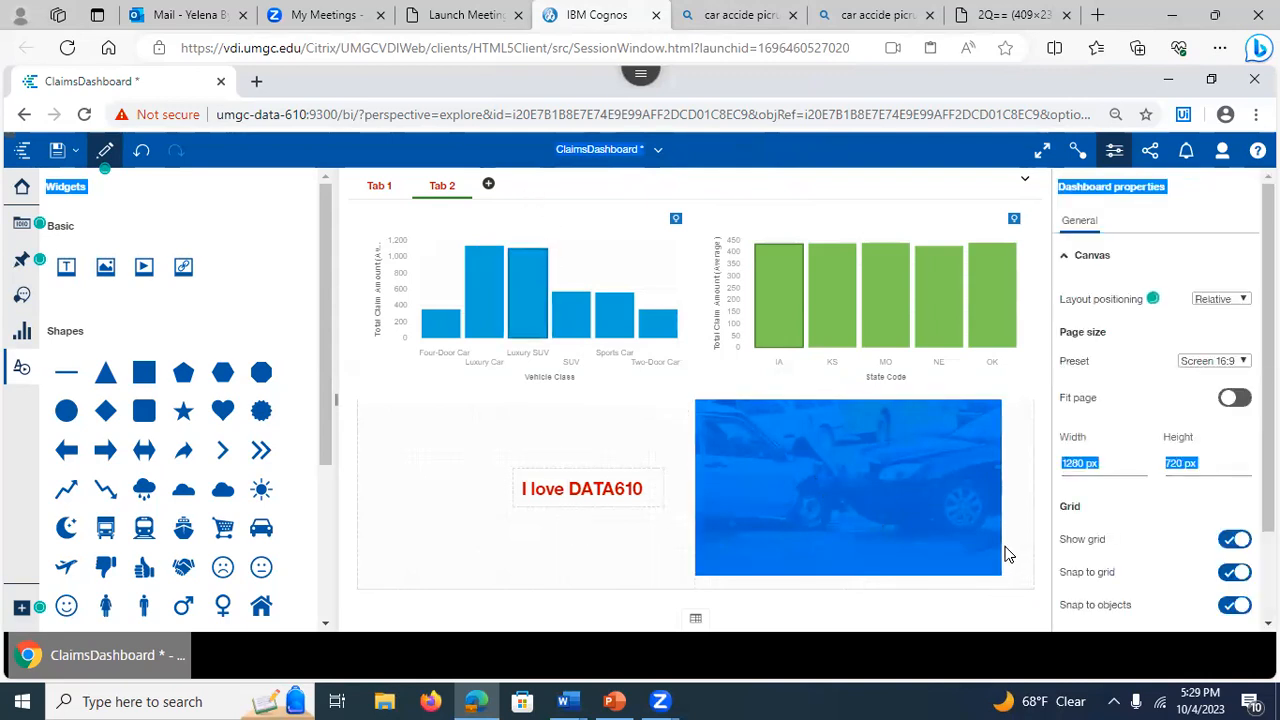
left_click(1015, 513)
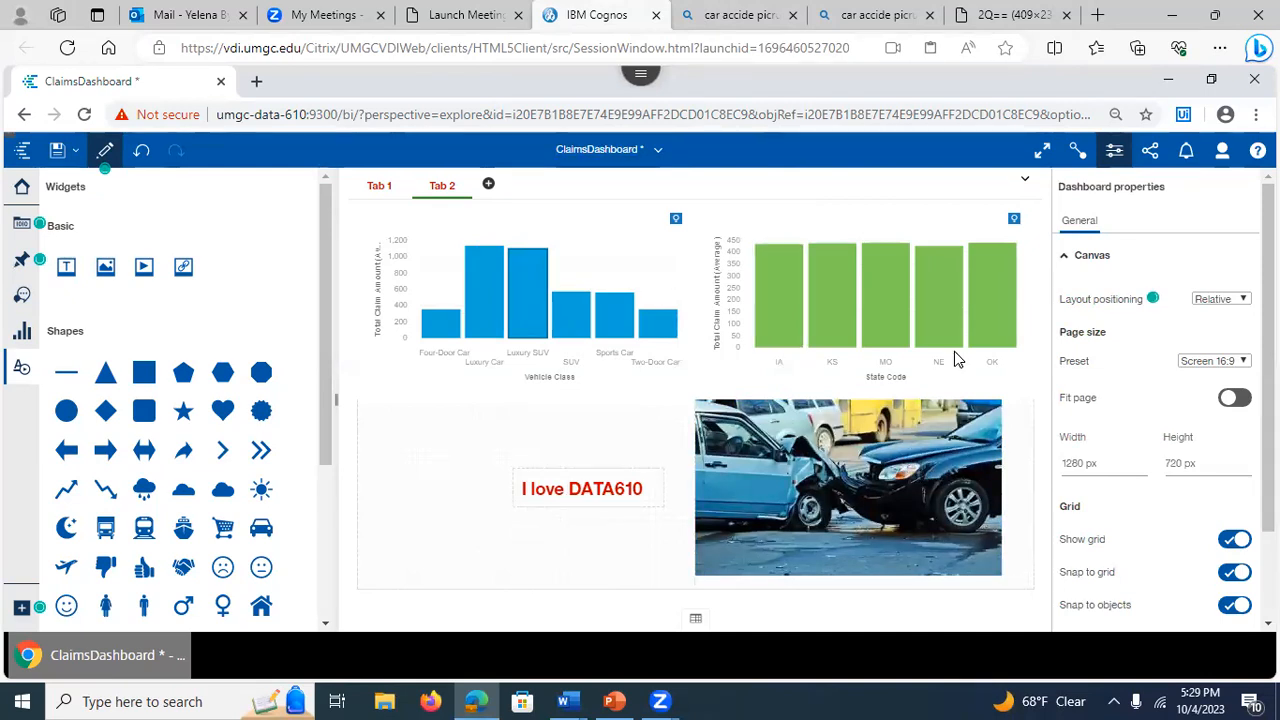
- Examine the collision picture's link address in its browser tab, revisit the image results, and return to the Cognos dashboard
left_click(980, 13)
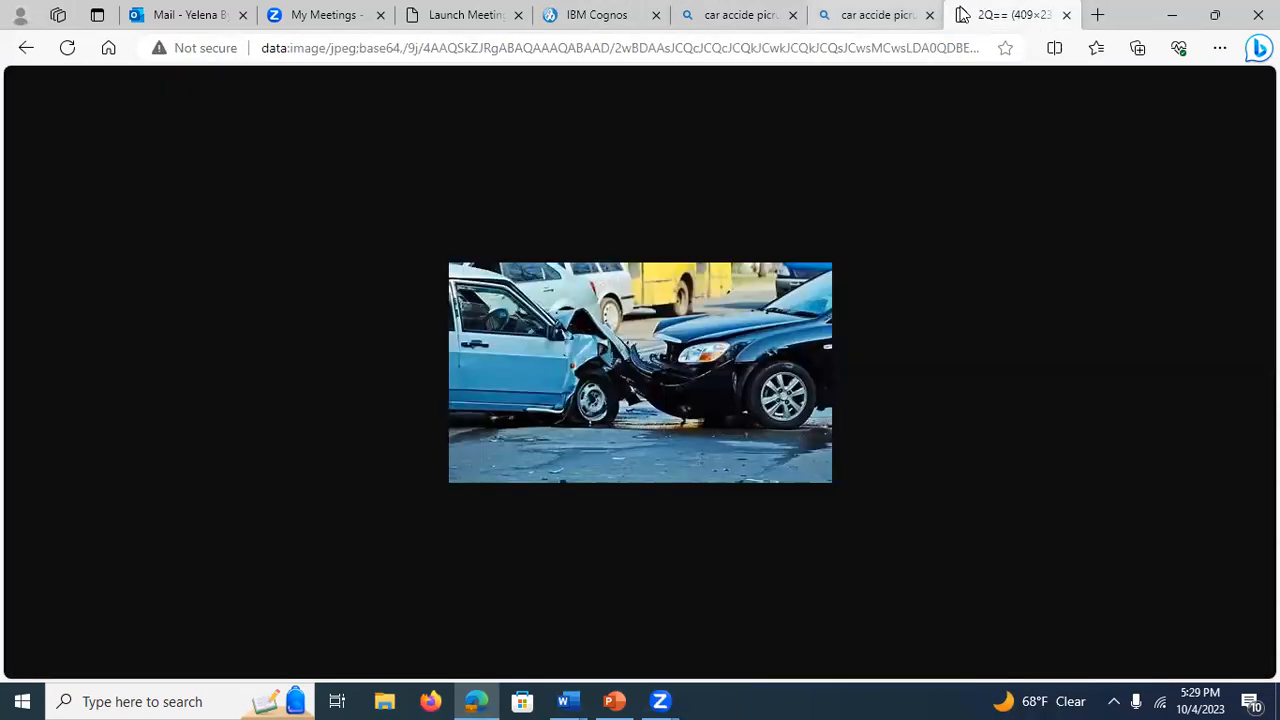
left_click_drag(883, 48, 957, 14)
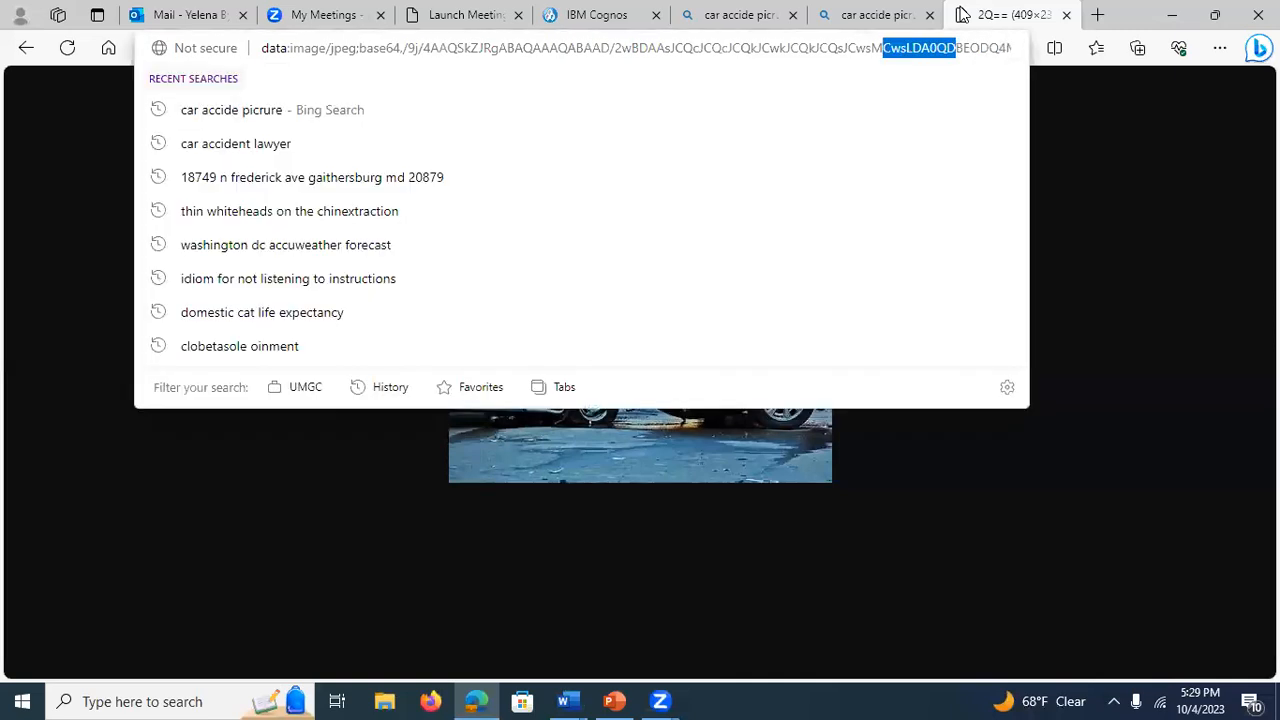
left_click(770, 48)
left_click_drag(785, 48, 1070, 48)
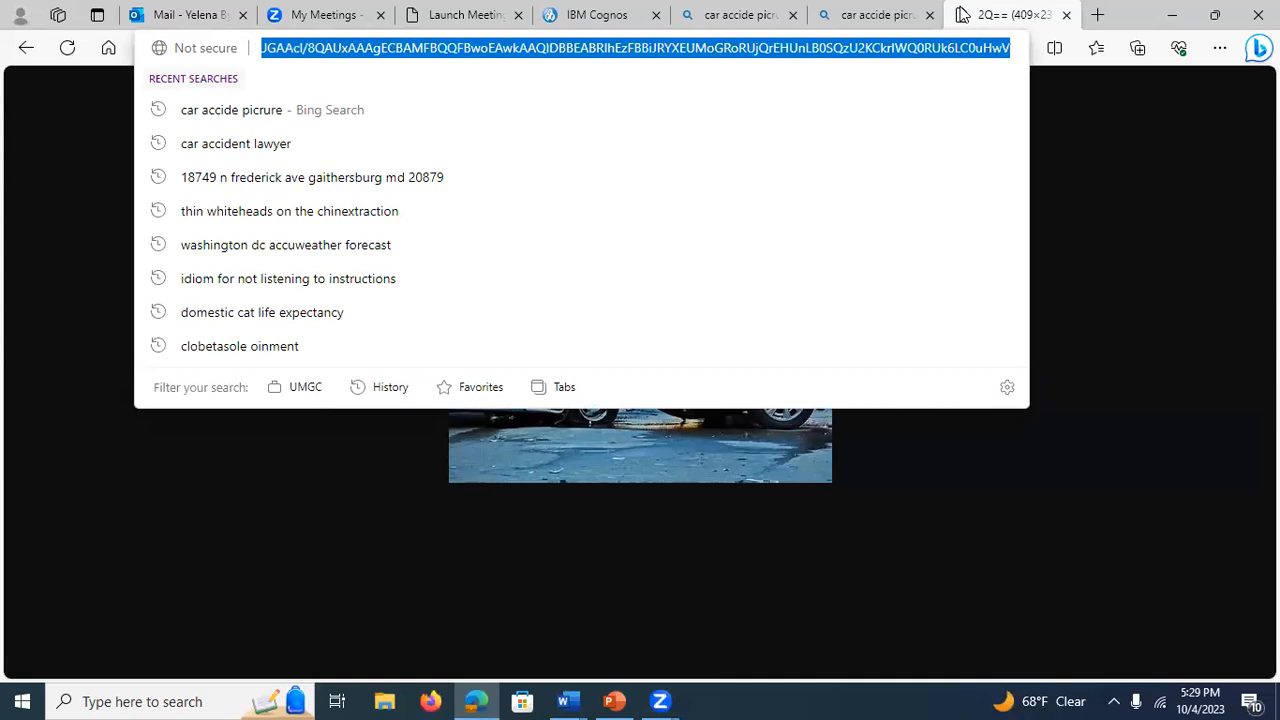
left_click_drag(985, 48, 852, 10)
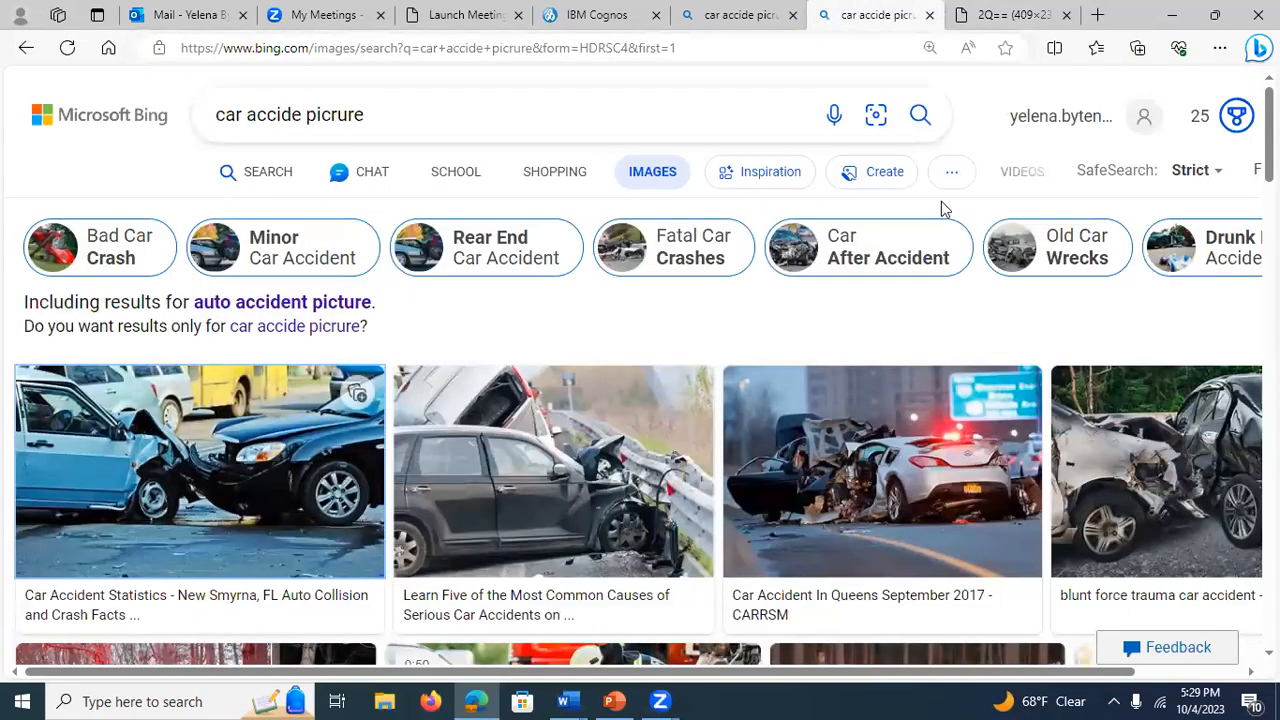
left_click(1180, 14)
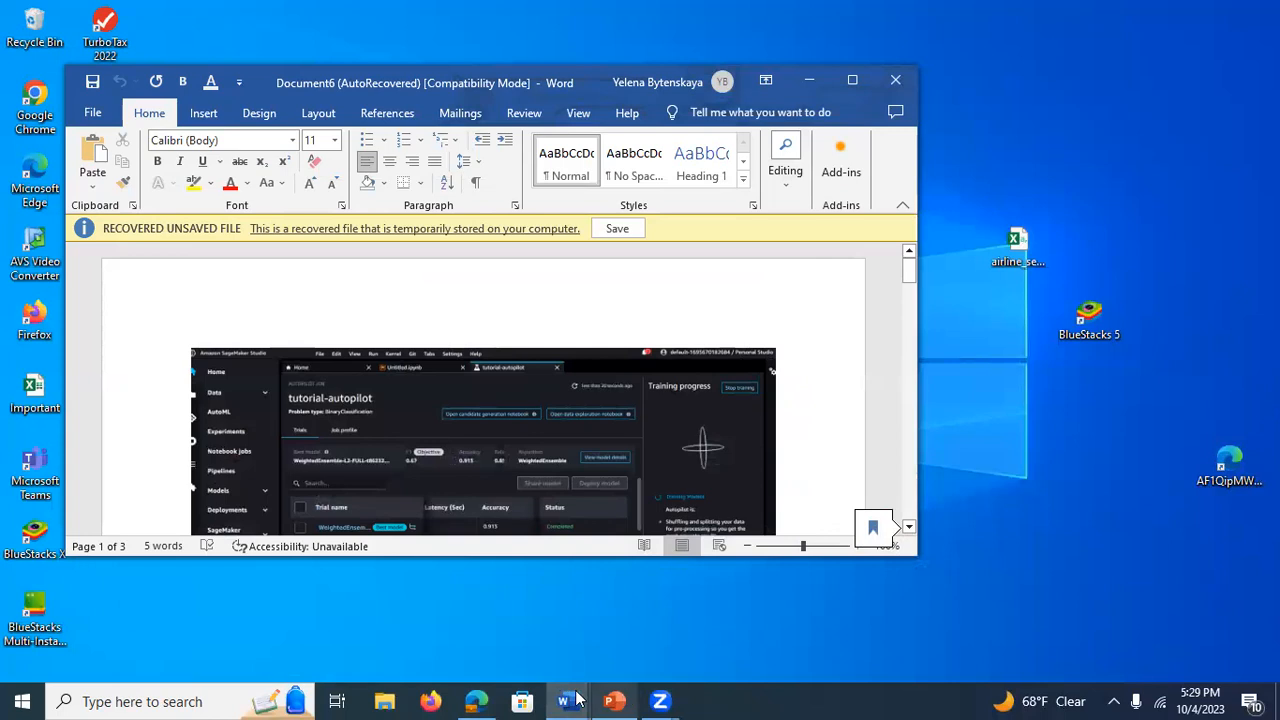
left_click(478, 700)
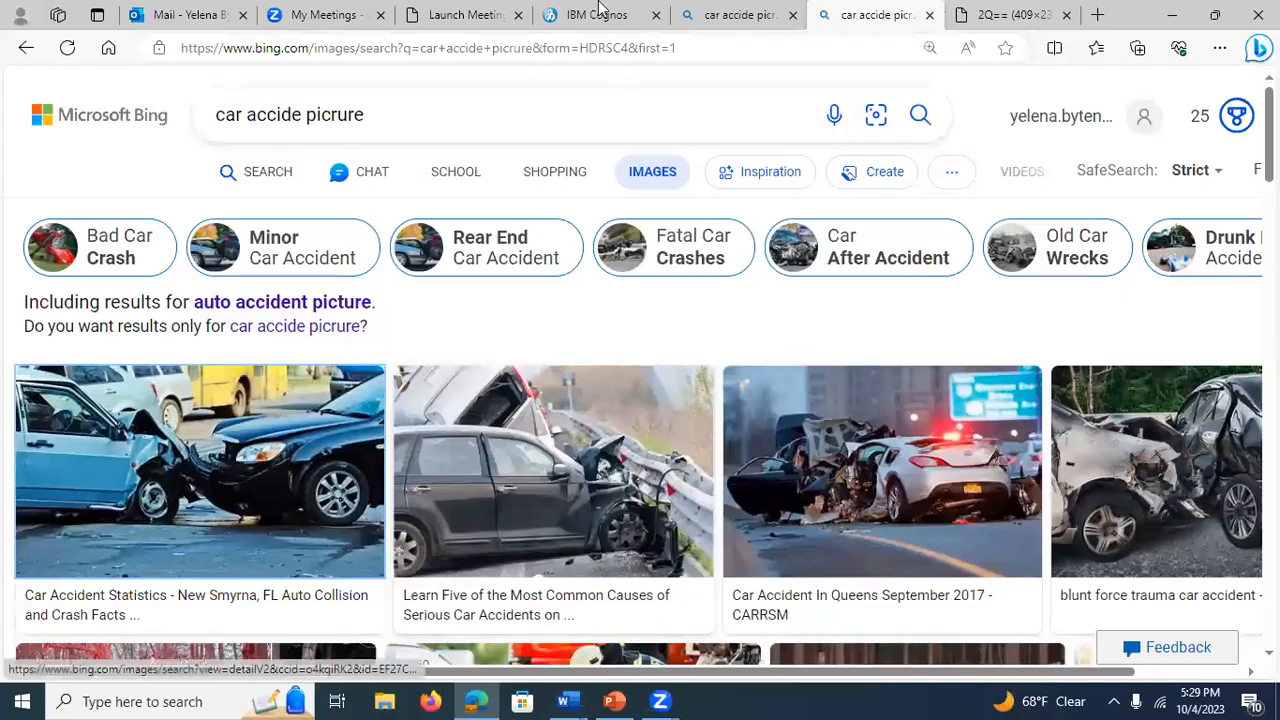
left_click(600, 12)
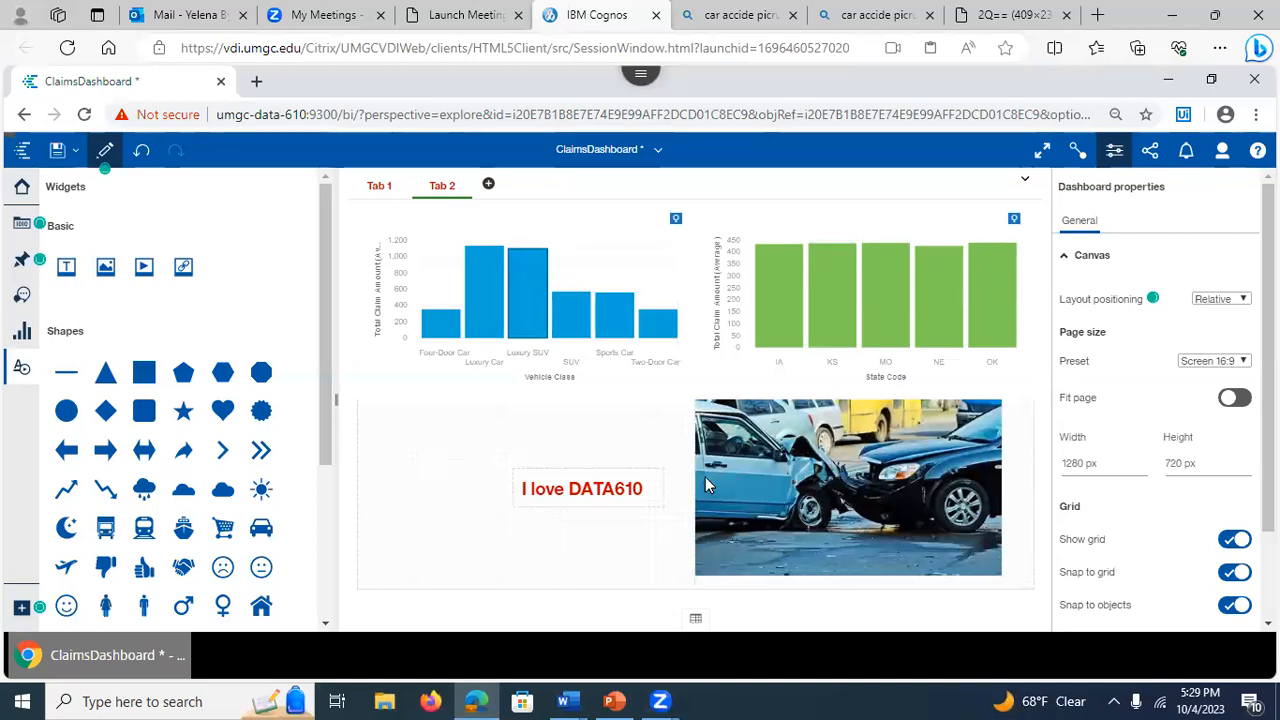
mouse_move(1268, 400)
left_mouse_down()
mouse_move(1268, 490)
mouse_move(1268, 398)
left_mouse_up()
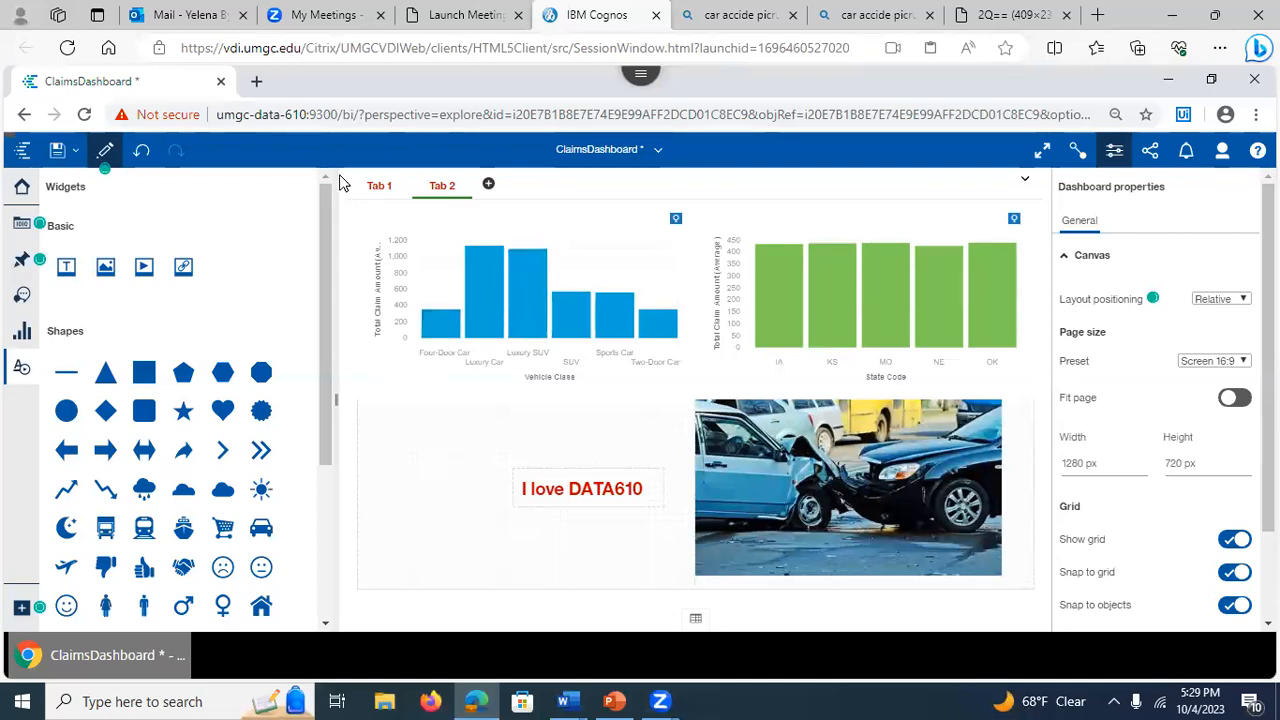
- Show Tab 1 of the dashboard, and switch to PowerPoint to review slides 17 and 18 on adding images and linked visualizations
left_click(379, 187)
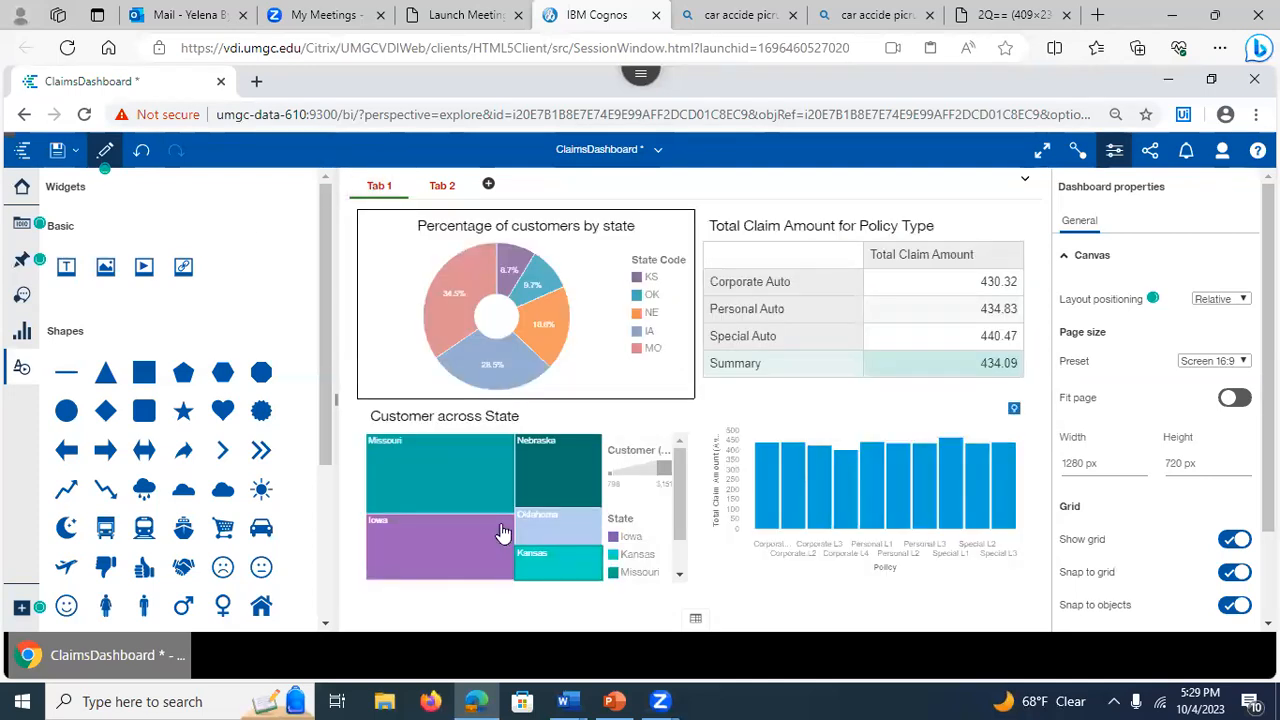
left_click(613, 701)
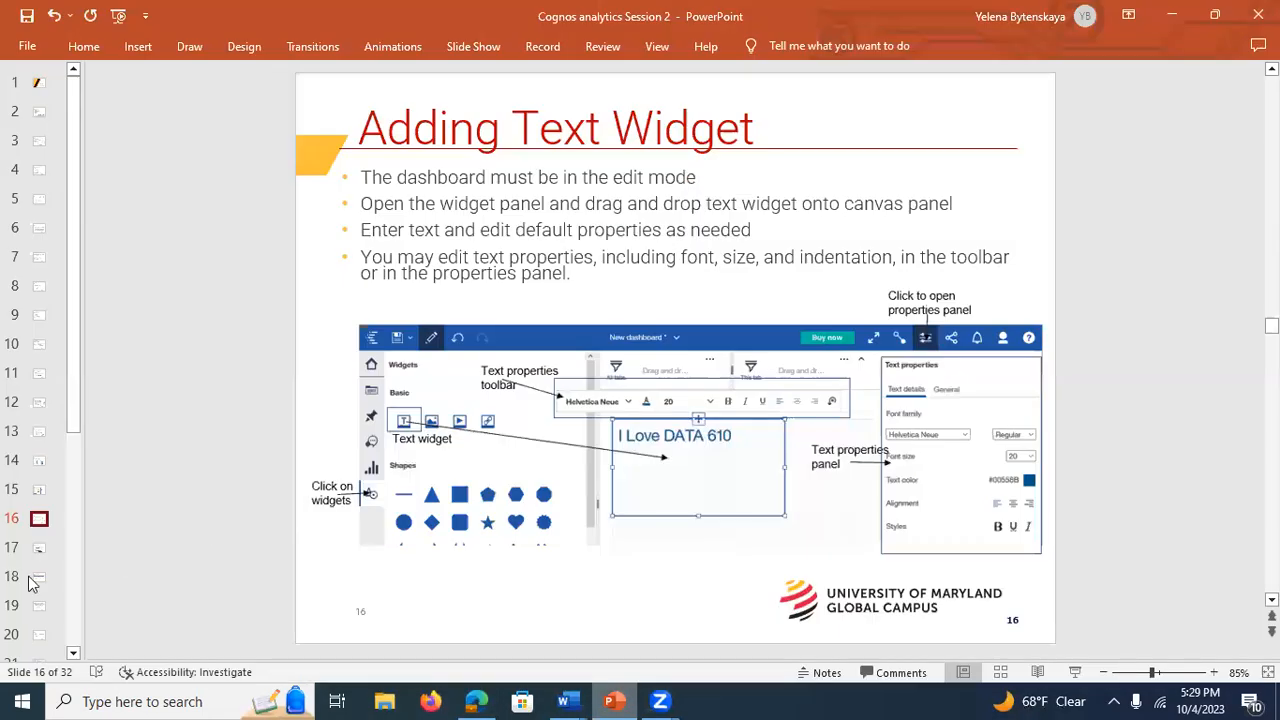
left_click(37, 548)
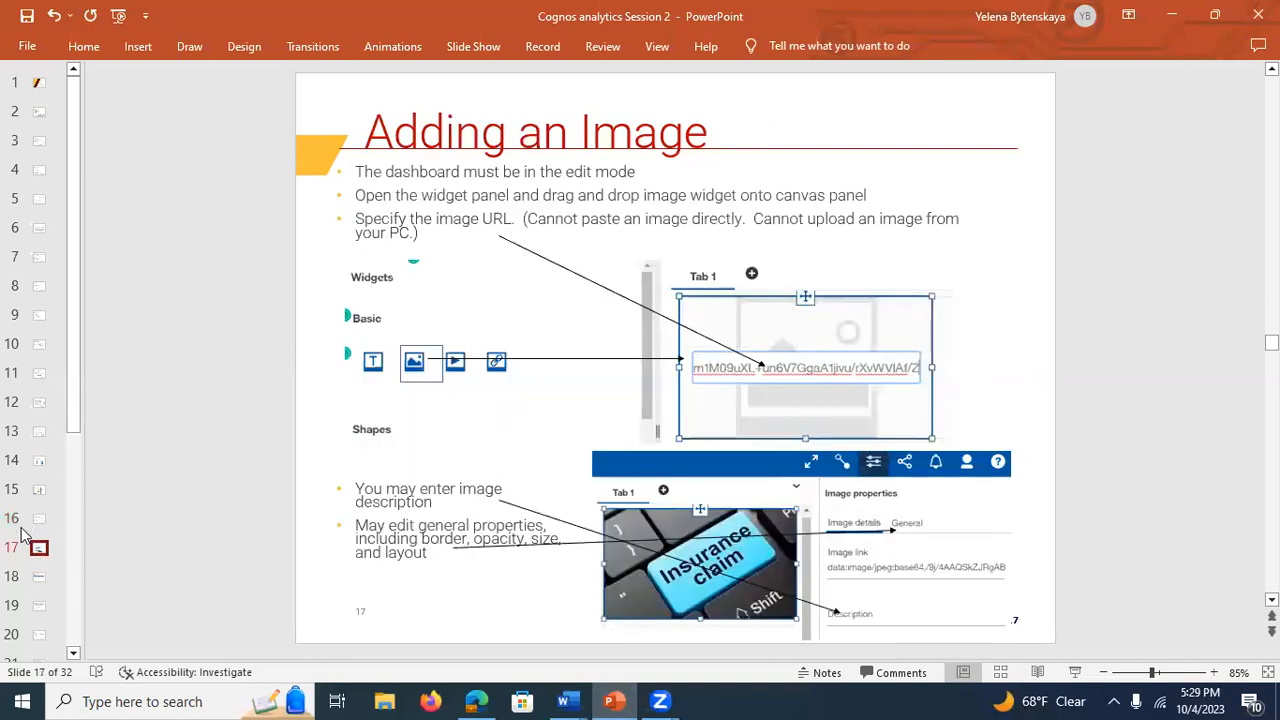
left_click(38, 578)
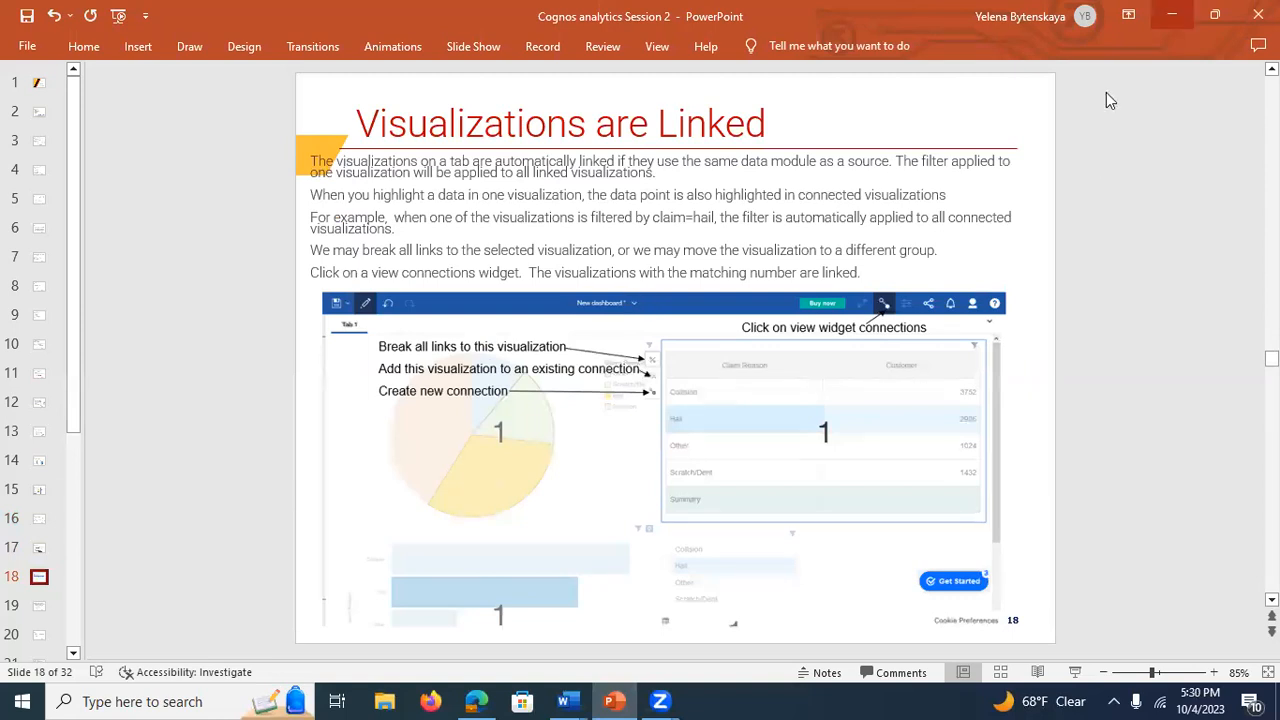
- Return to the Cognos dashboard, select the "Percentage of customers by state" chart, and save ClaimsDashboard
left_click(1172, 15)
left_click(675, 268)
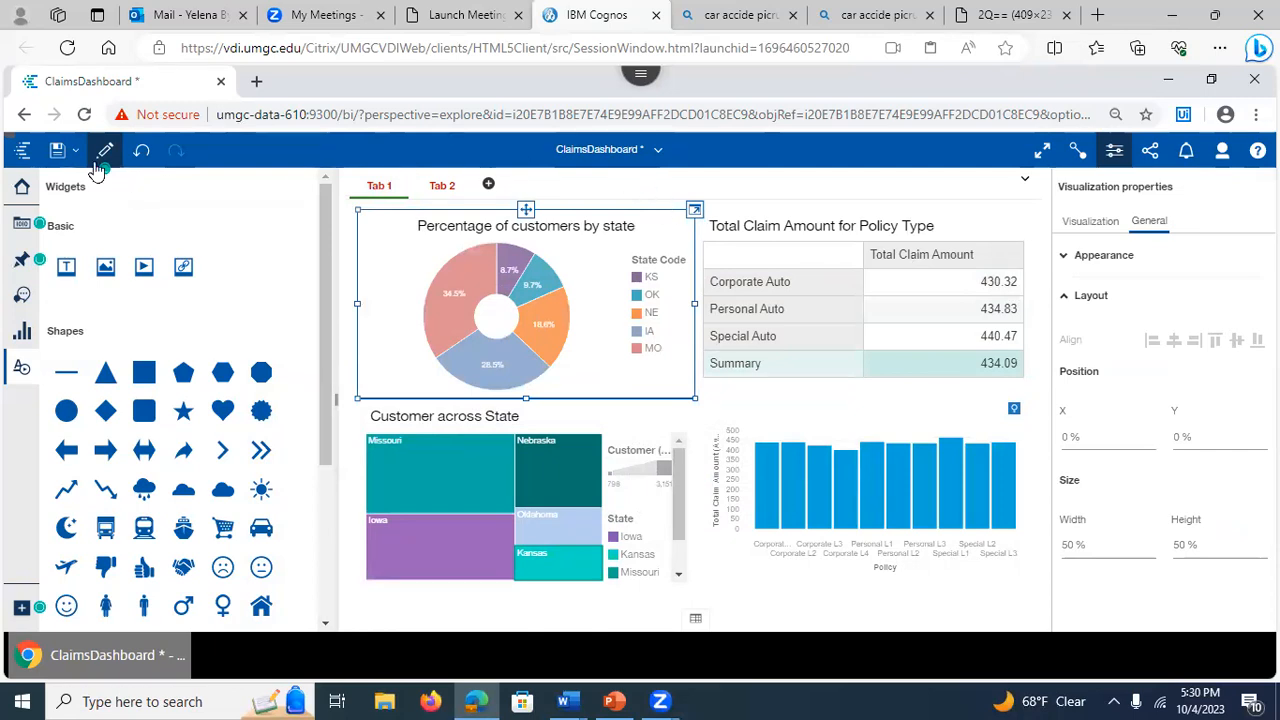
left_click(57, 150)
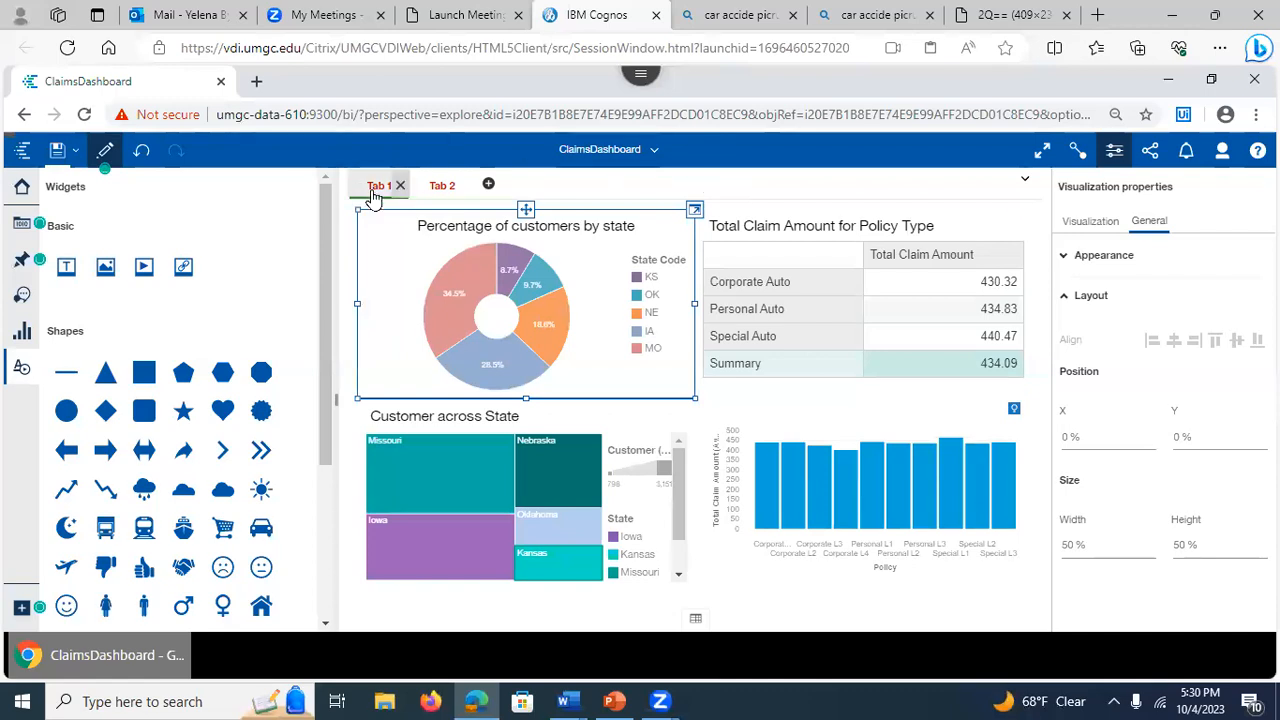
- Hide the visualization properties, expand the dashboard filter areas, and show the Claims and Weather data fields
left_click(1114, 151)
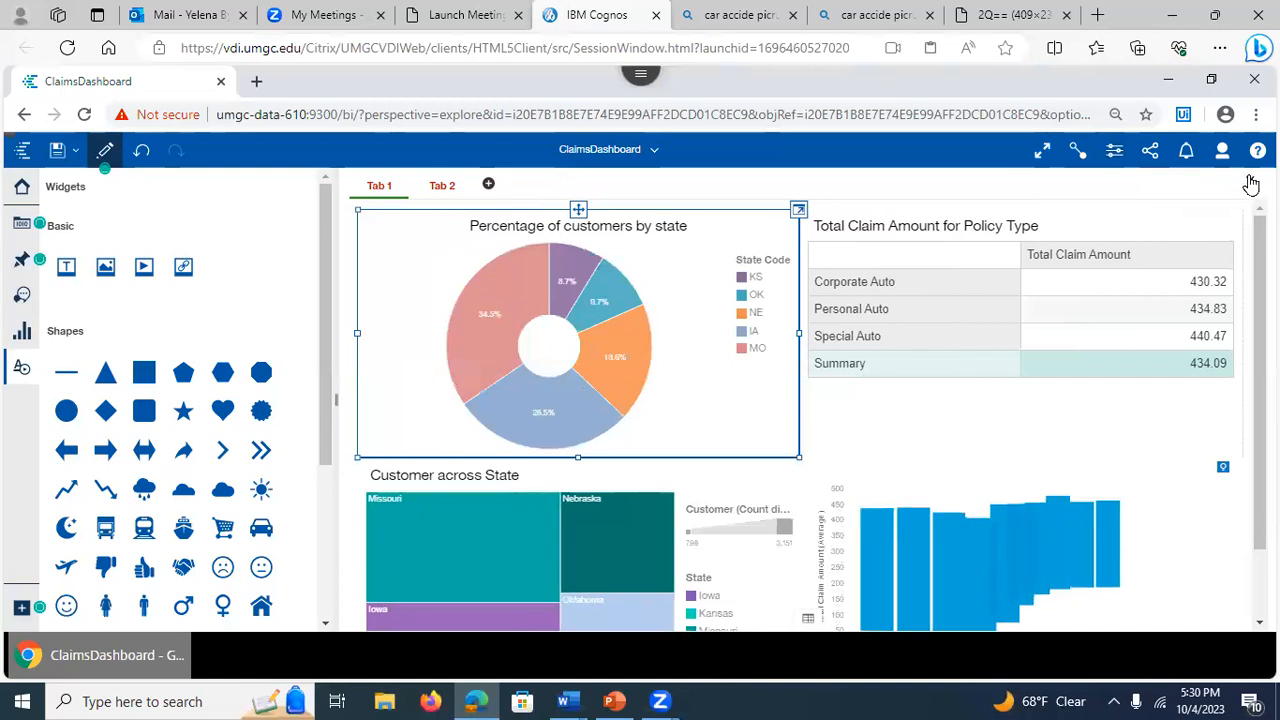
left_click(1250, 185)
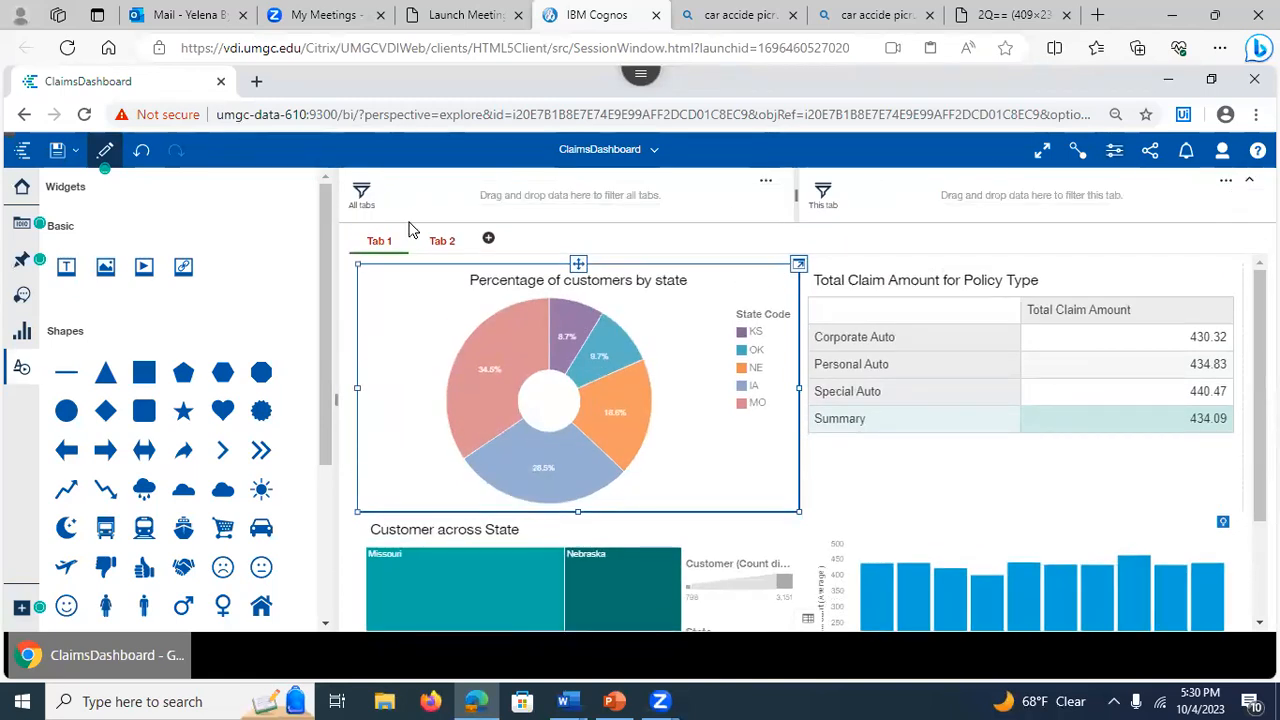
left_click(19, 222)
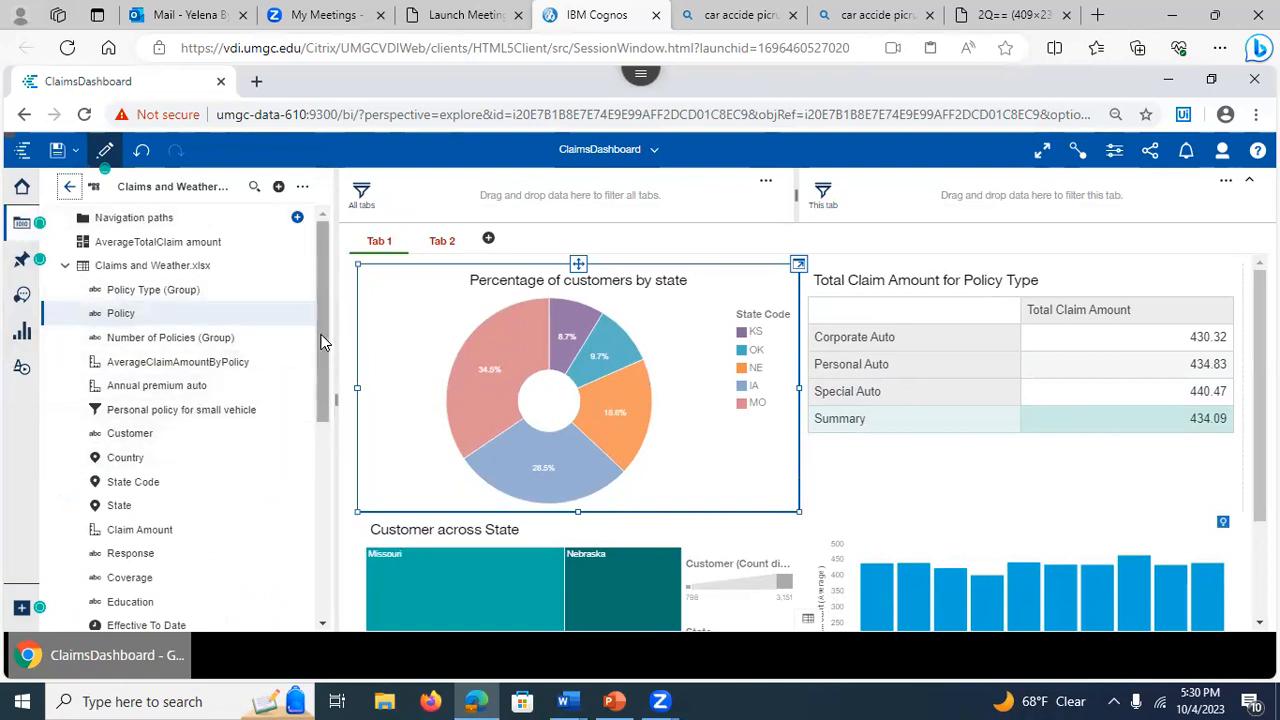
left_click_drag(317, 345, 317, 368)
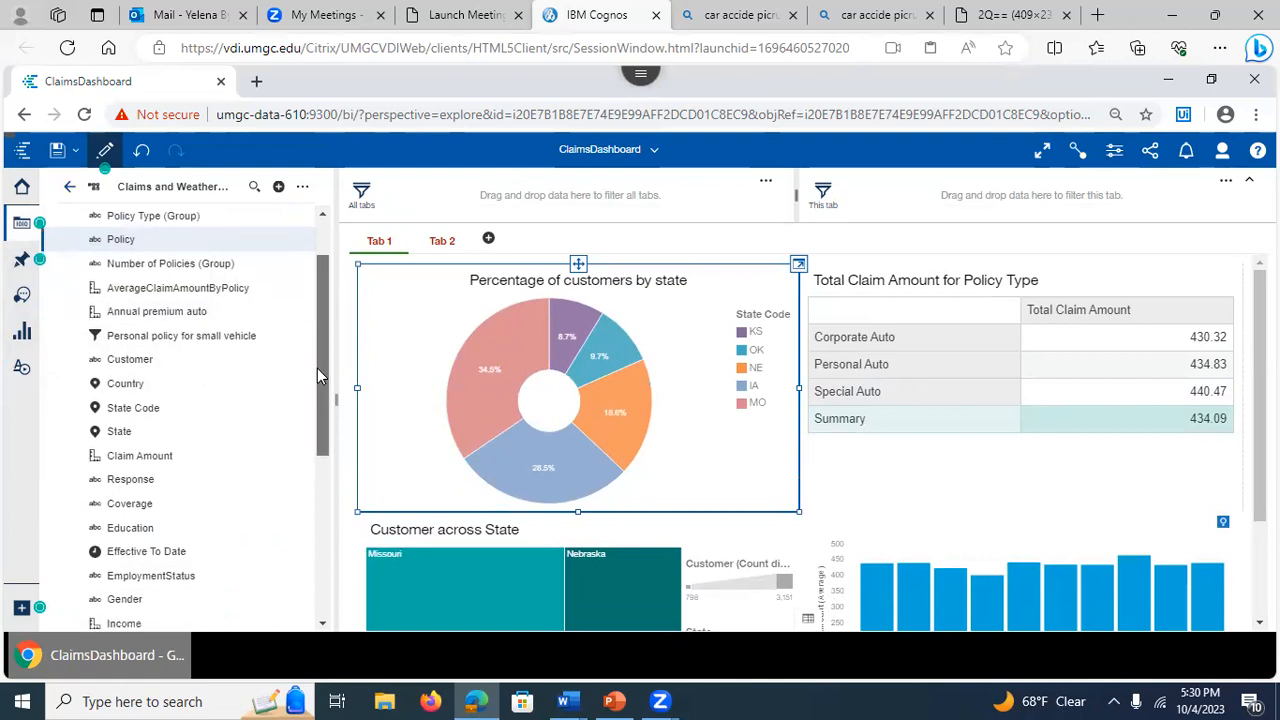
- Add State Code as a filter for all tabs, limited to IA and KS
left_click_drag(127, 416, 435, 200)
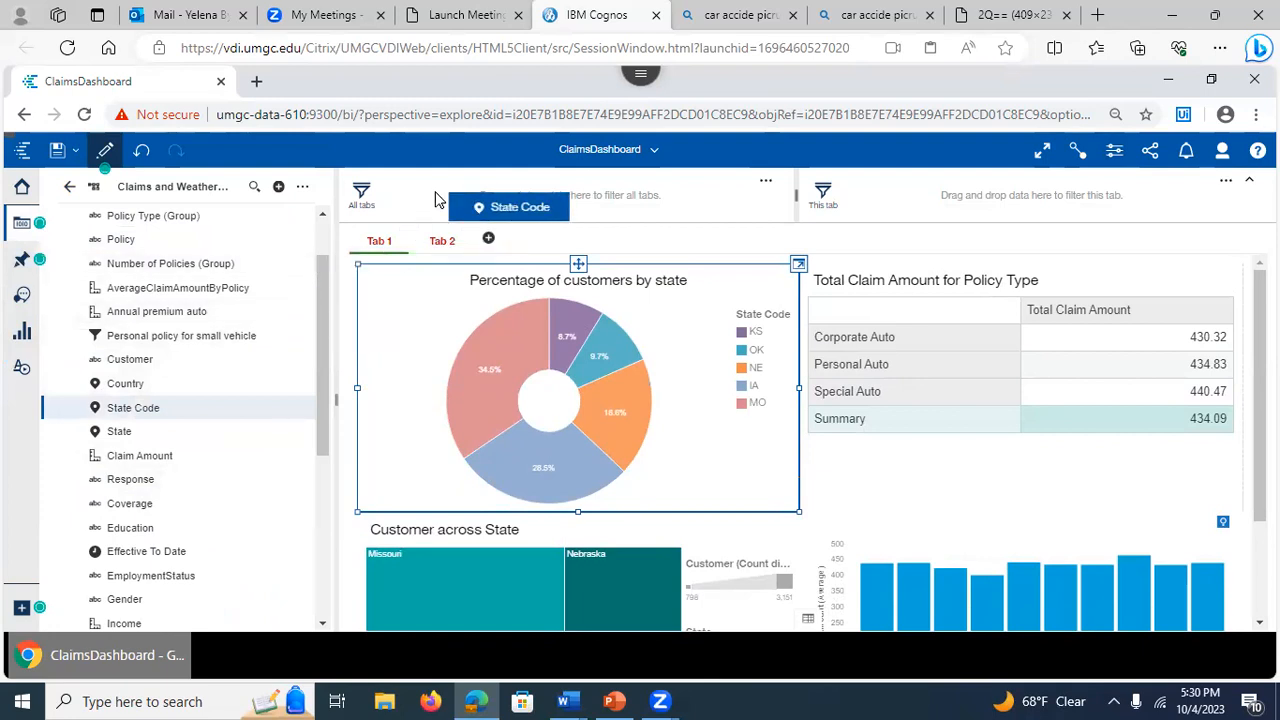
left_click_drag(435, 200, 435, 198)
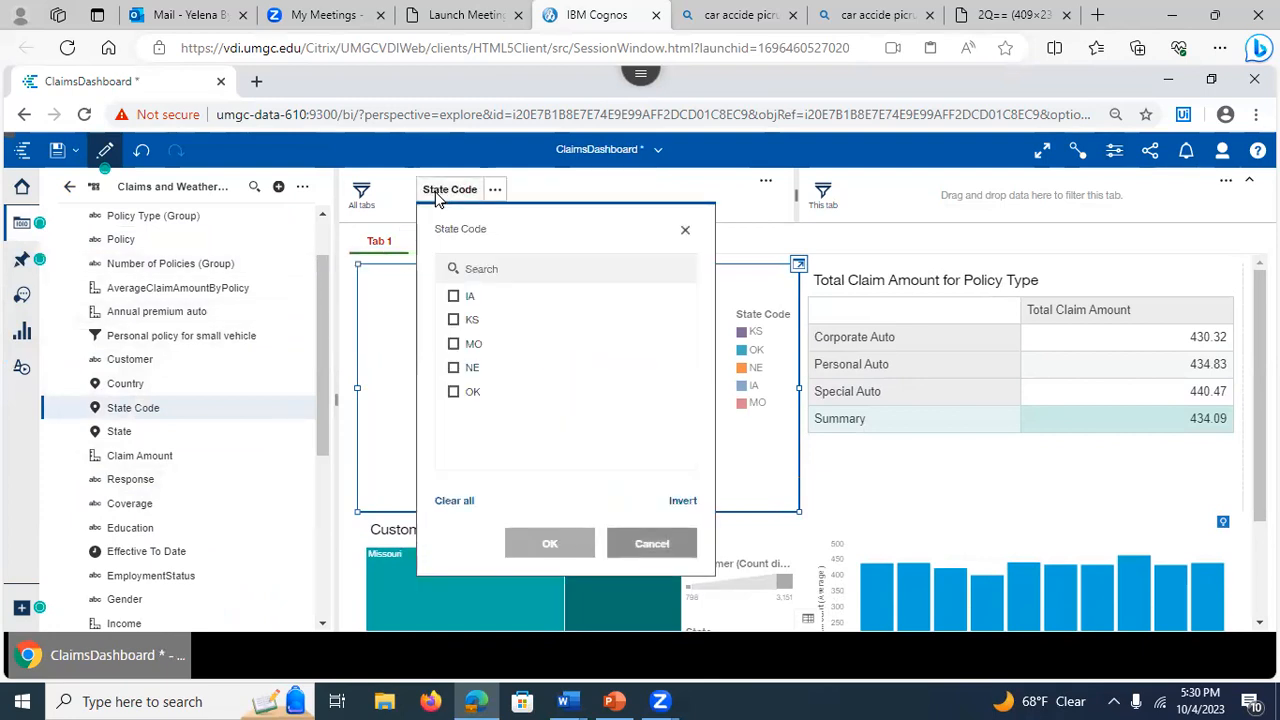
left_click(454, 297)
left_click(454, 320)
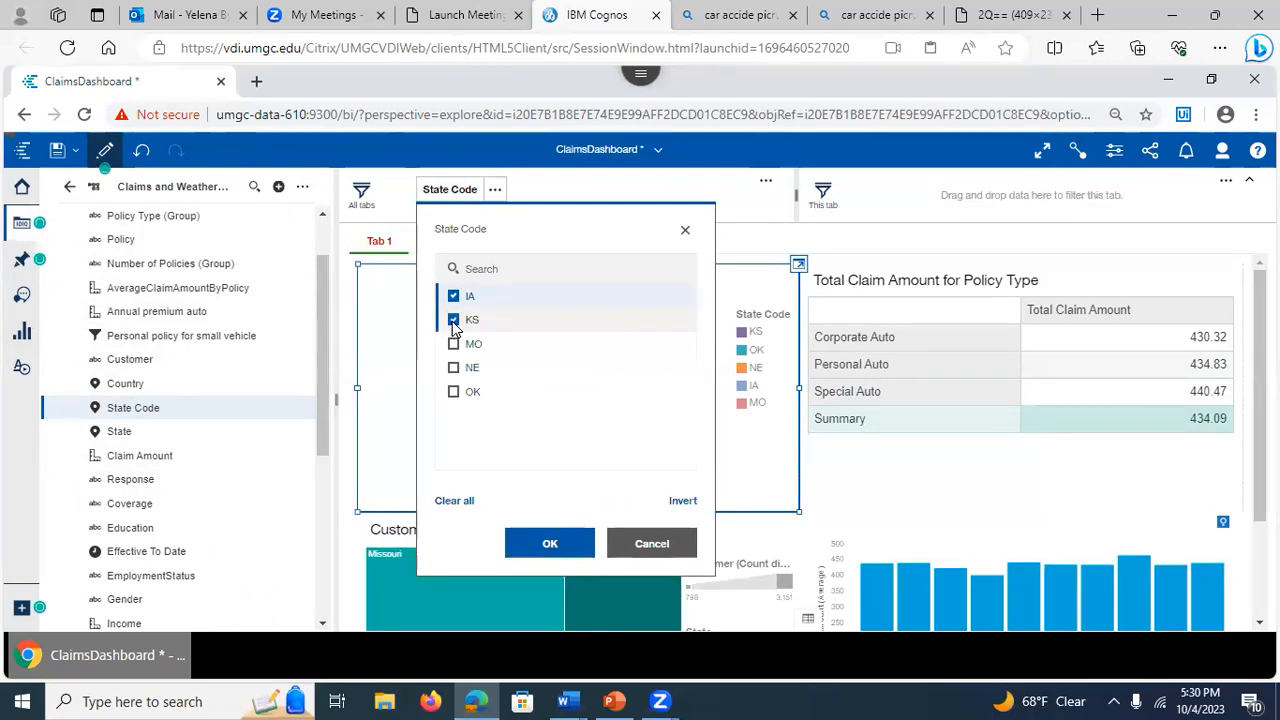
left_click(538, 543)
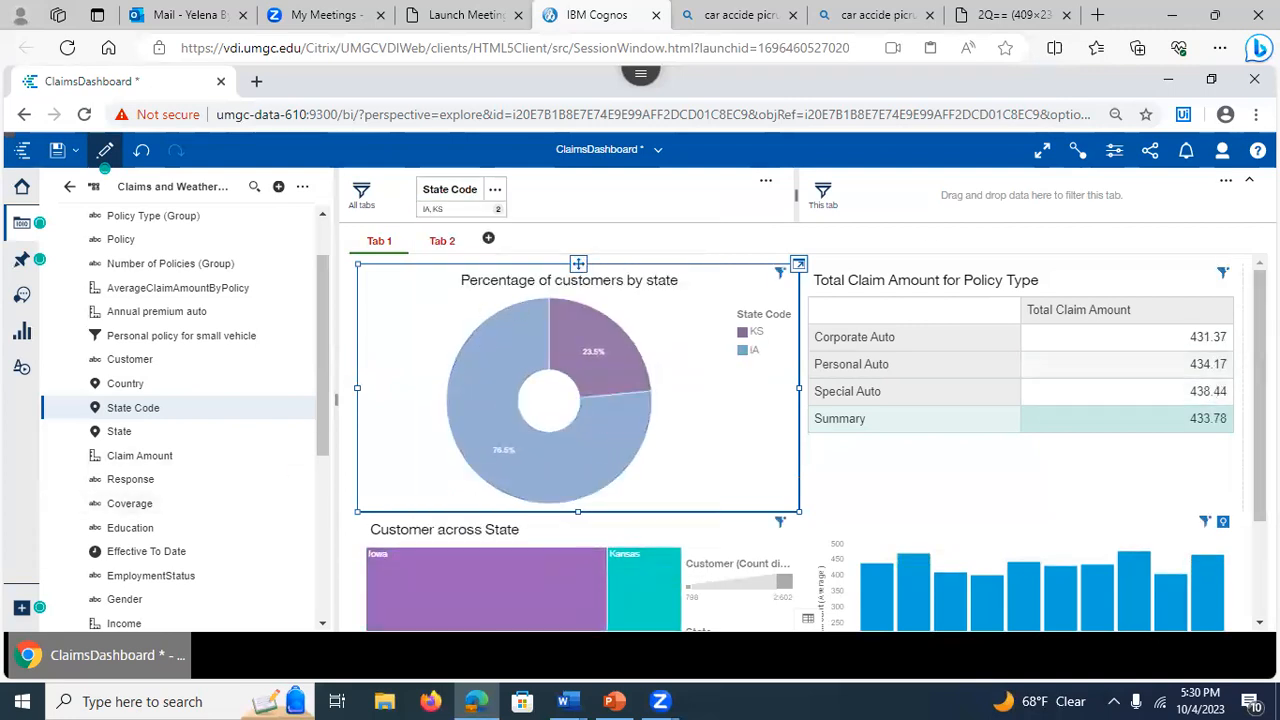
- Examine the effect of the all-tabs State Code filter on the visualizations in Tab 1 and Tab 2
scroll(810, 440, "down", 2)
scroll(810, 440, "down", 1)
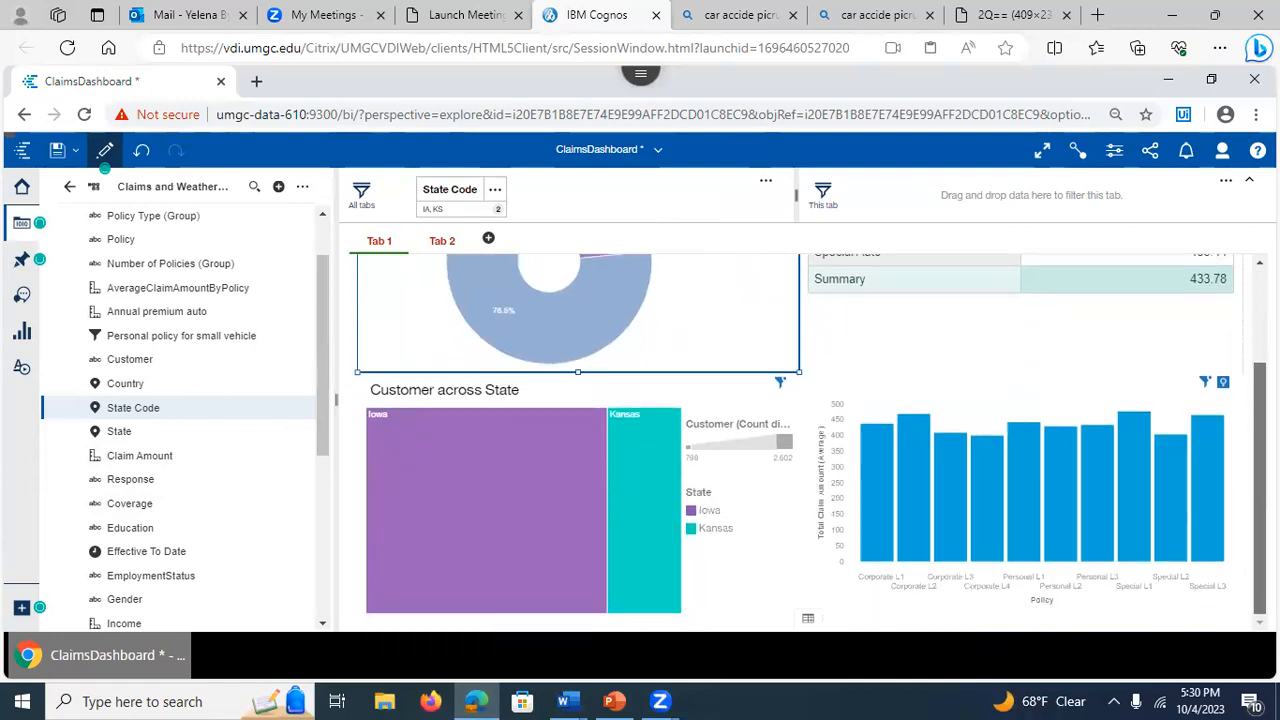
scroll(810, 440, "up", 3)
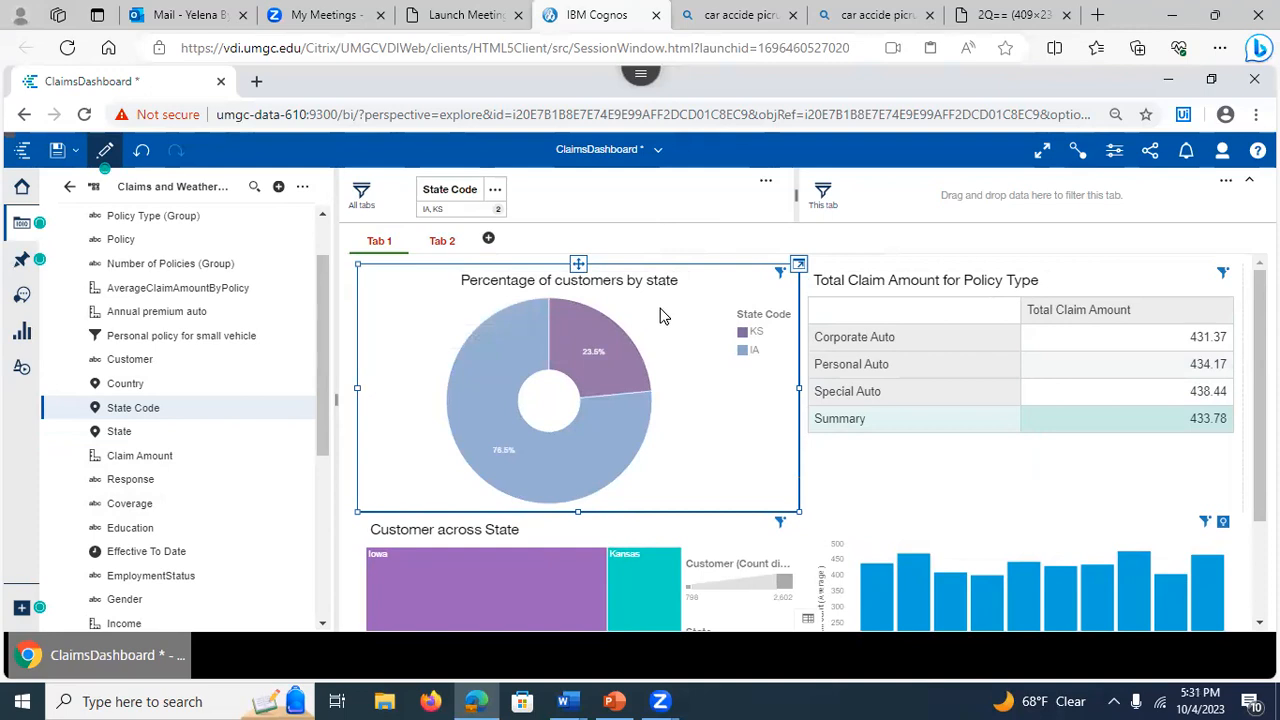
left_click(443, 244)
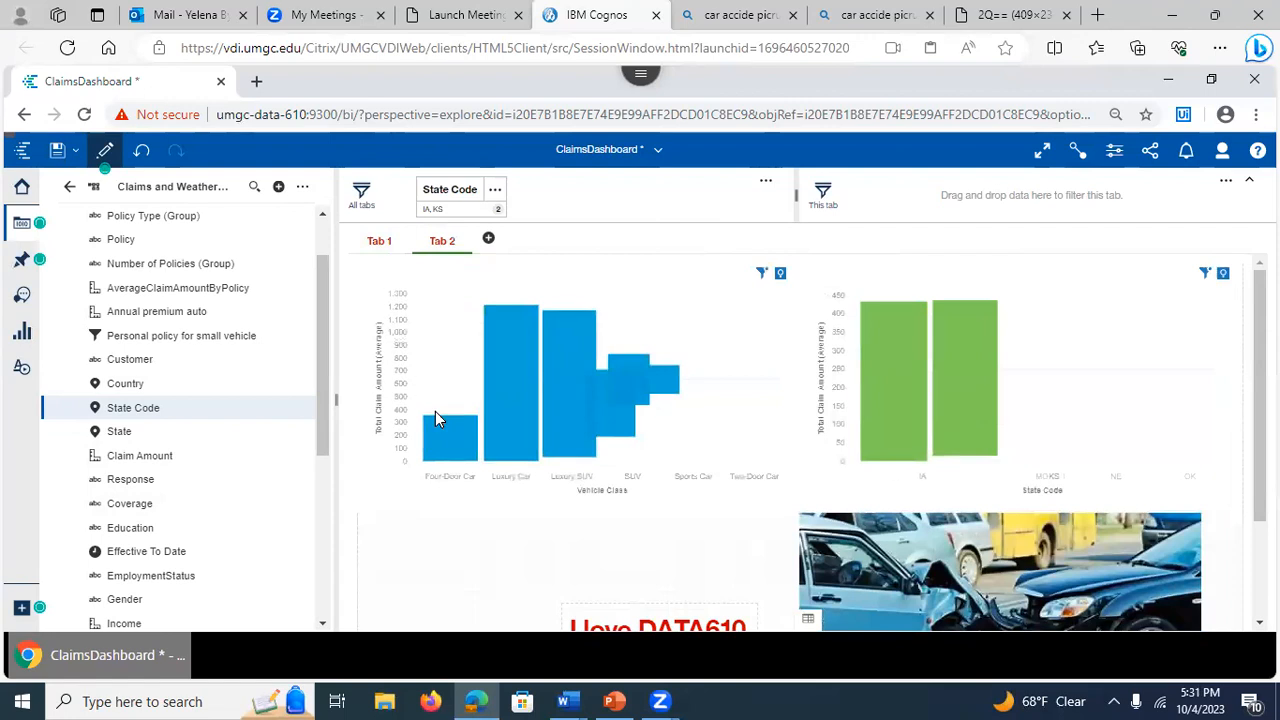
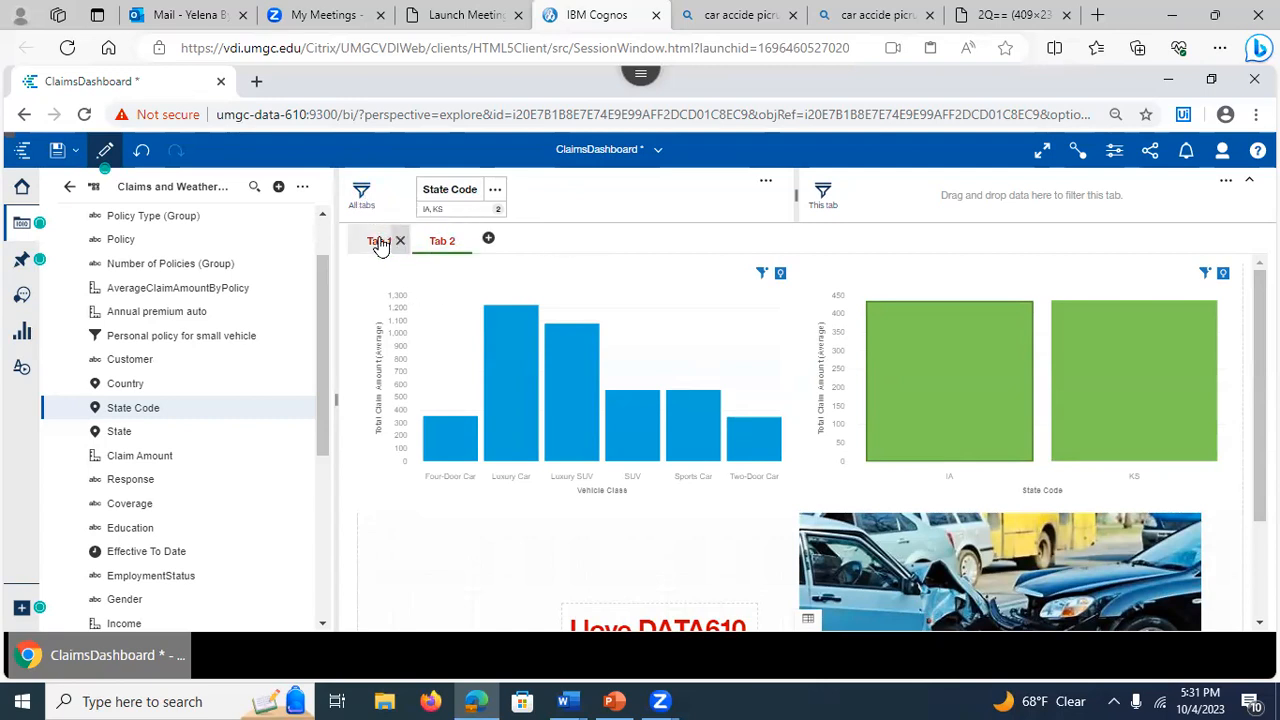
- Return to Tab 1 and delete the State Code filter that applies to all tabs
left_click(379, 241)
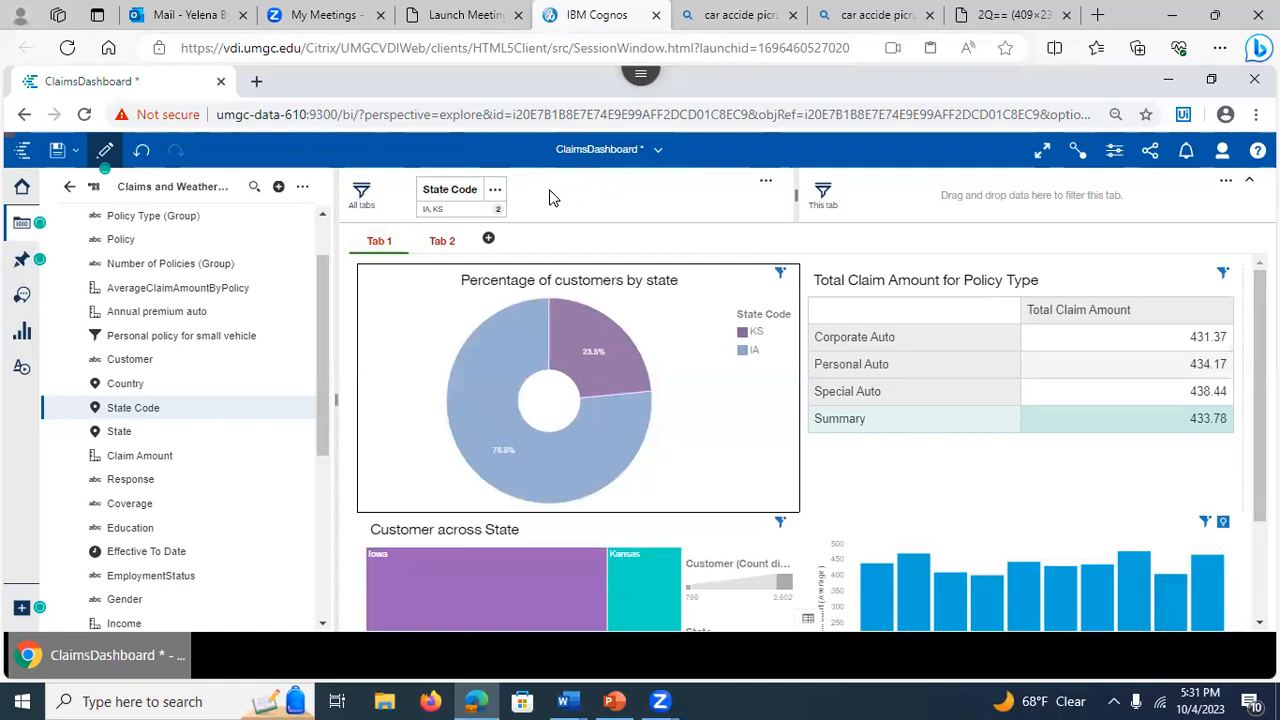
left_click(497, 190)
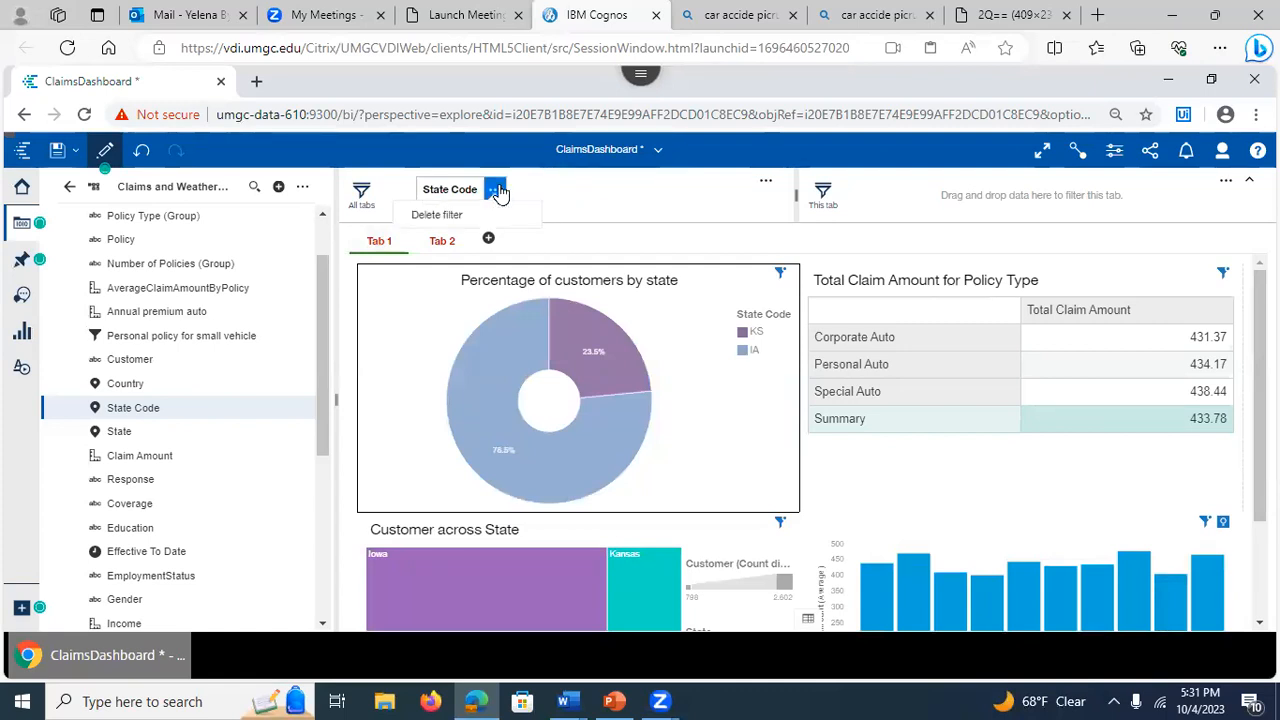
left_click(440, 215)
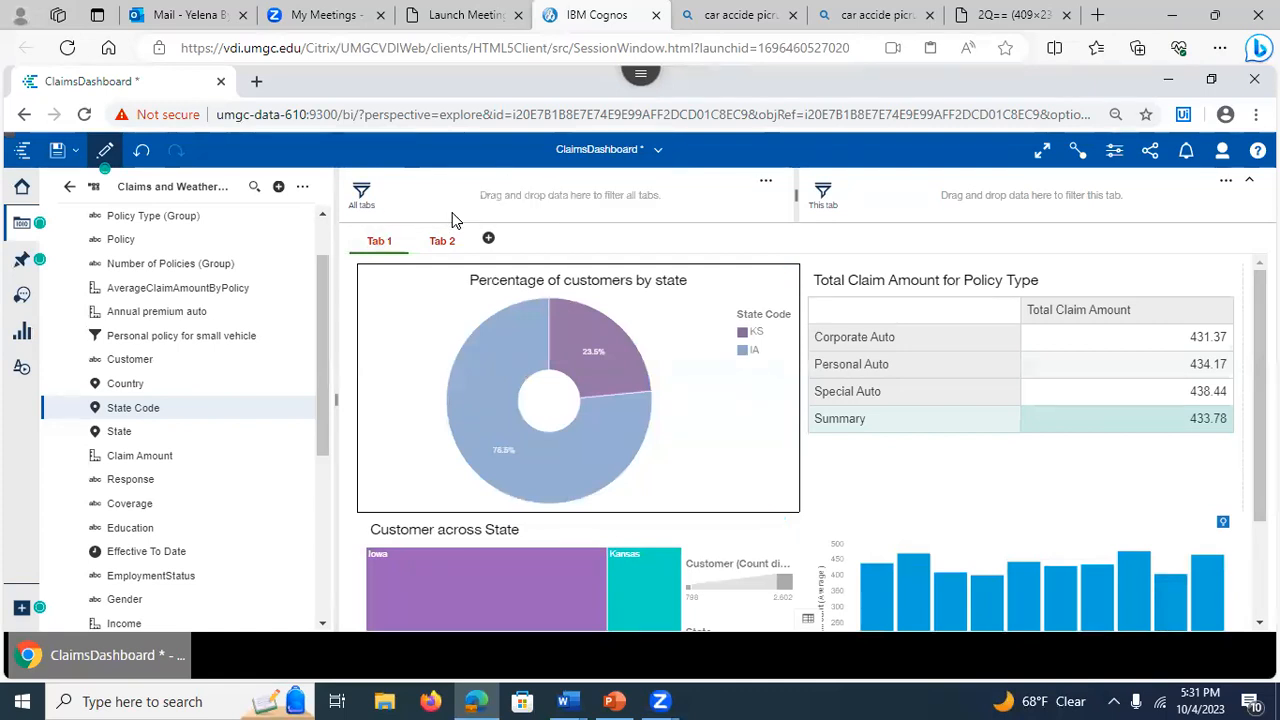
- Add State Code as a filter for Tab 1 only, limited to MO, NE and OK
left_click_drag(136, 416, 910, 190)
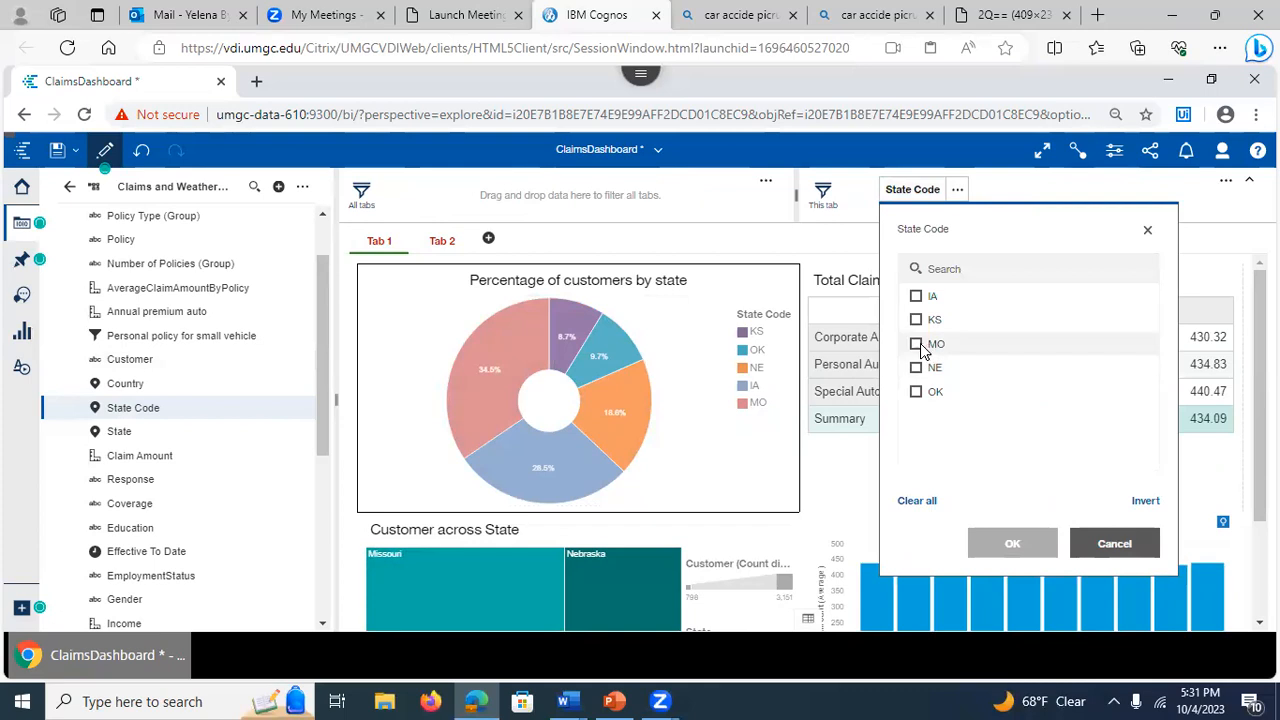
left_click(917, 344)
left_click(916, 367)
left_click(916, 391)
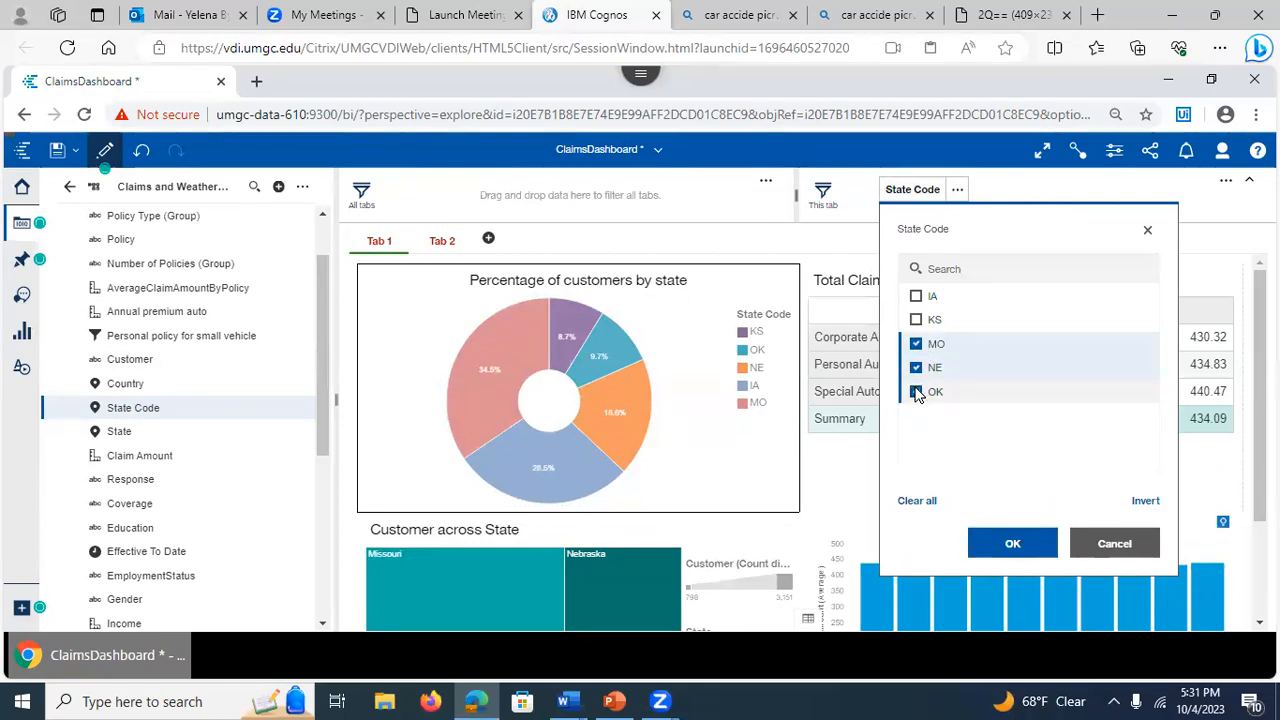
left_click(1012, 541)
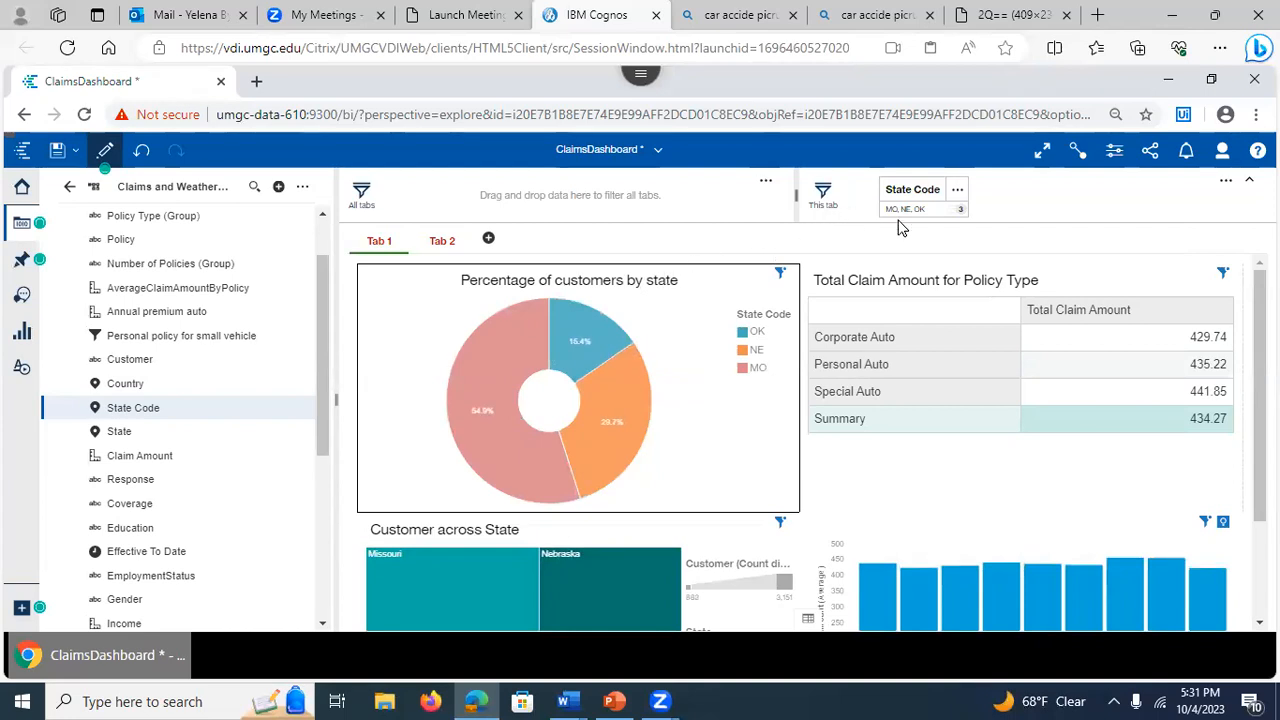
- Check Tab 2 against the filtered Tab 1, and delete the State Code filter from Tab 1
left_click(442, 248)
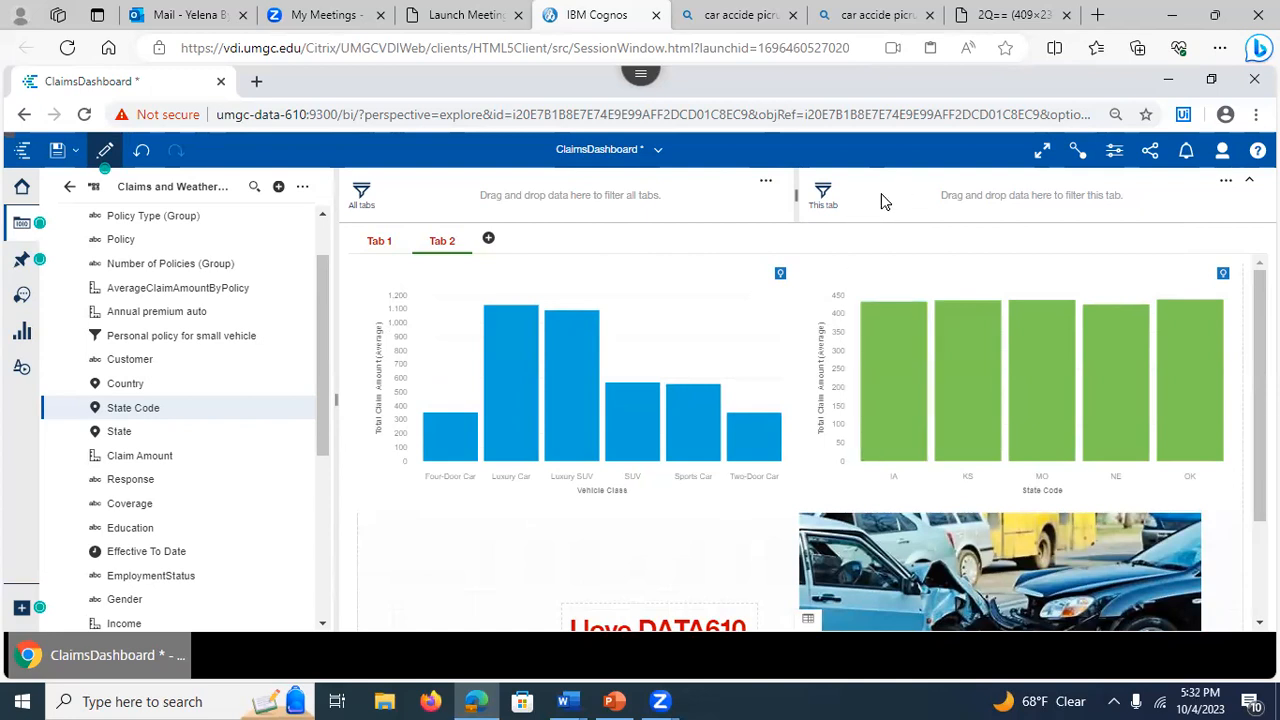
left_click(375, 241)
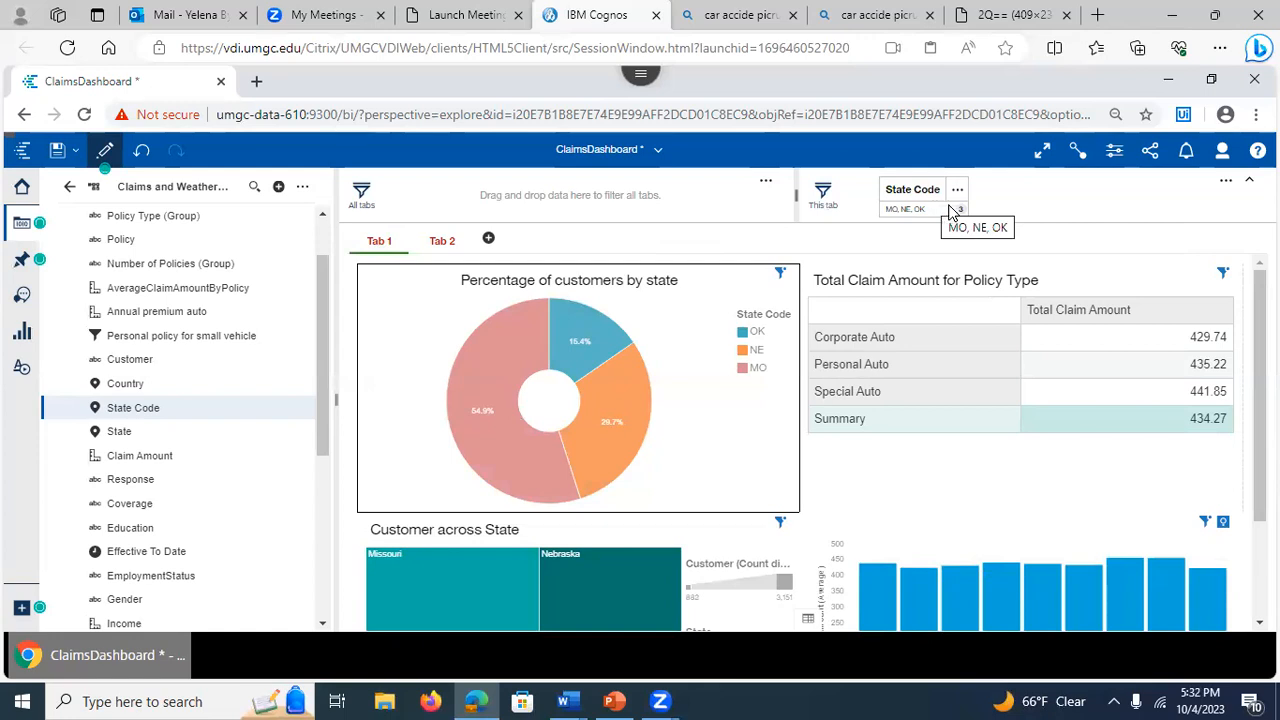
left_click(957, 196)
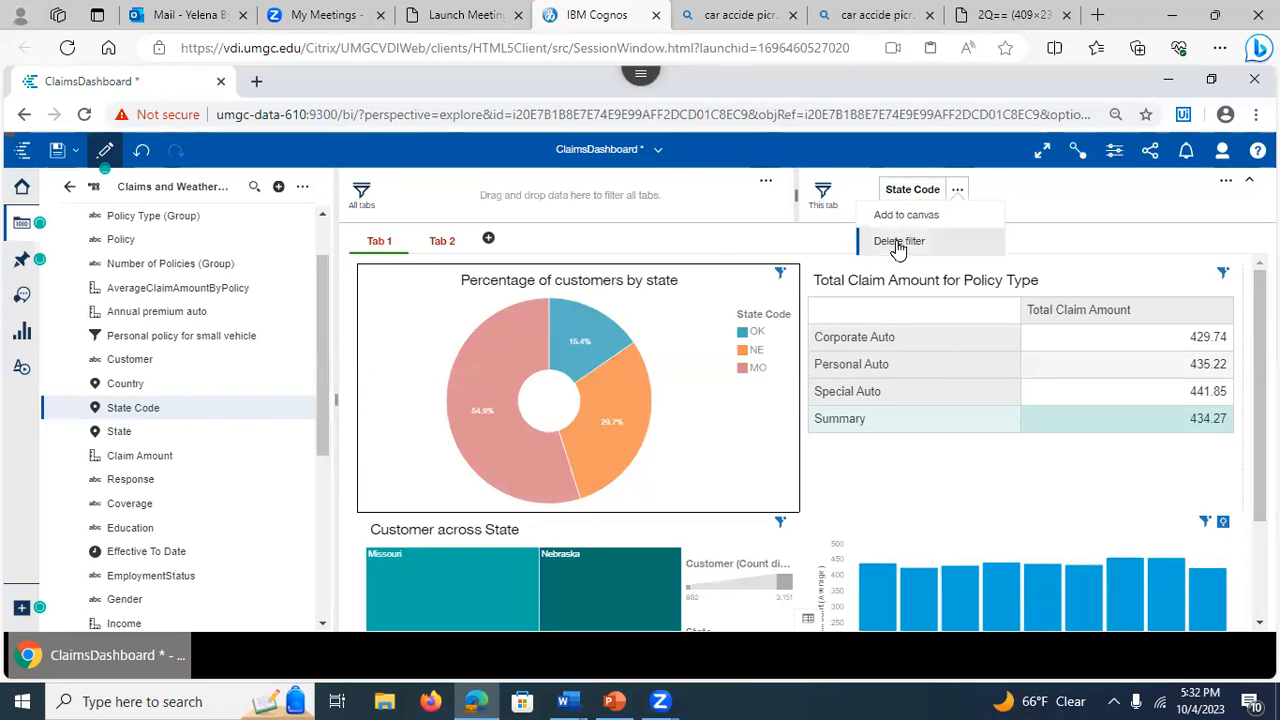
left_click(927, 197)
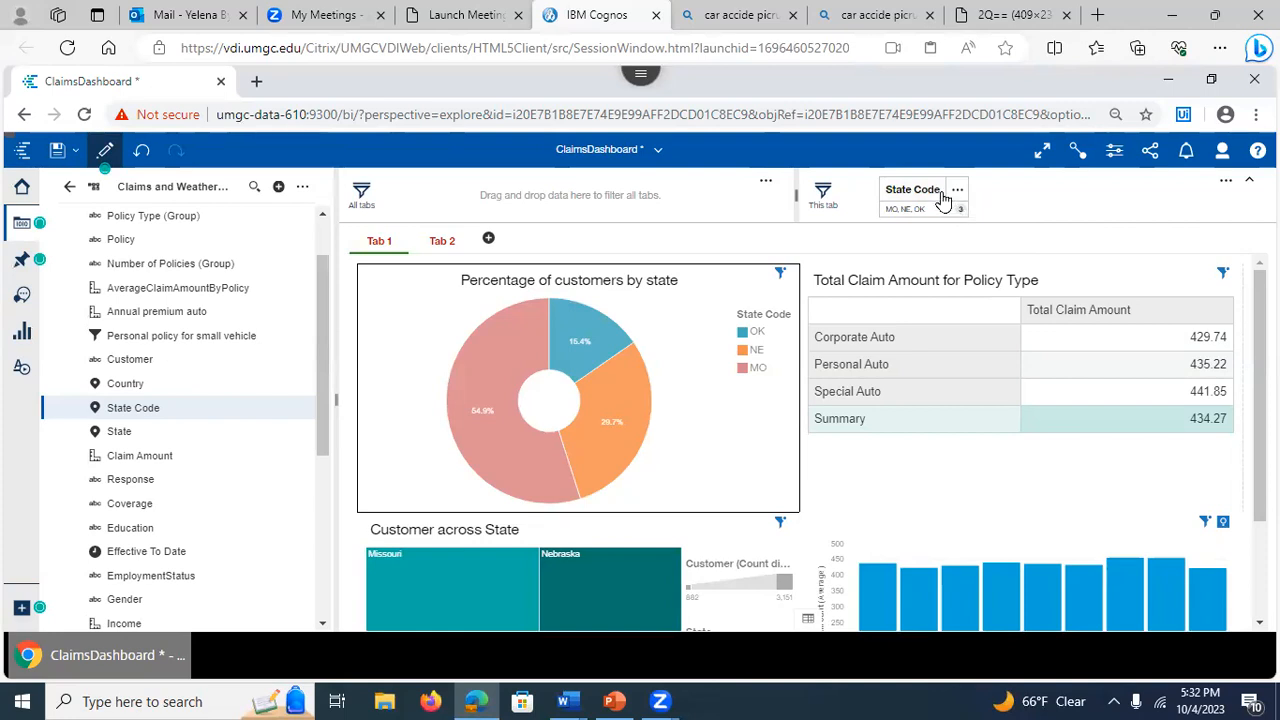
left_click(956, 191)
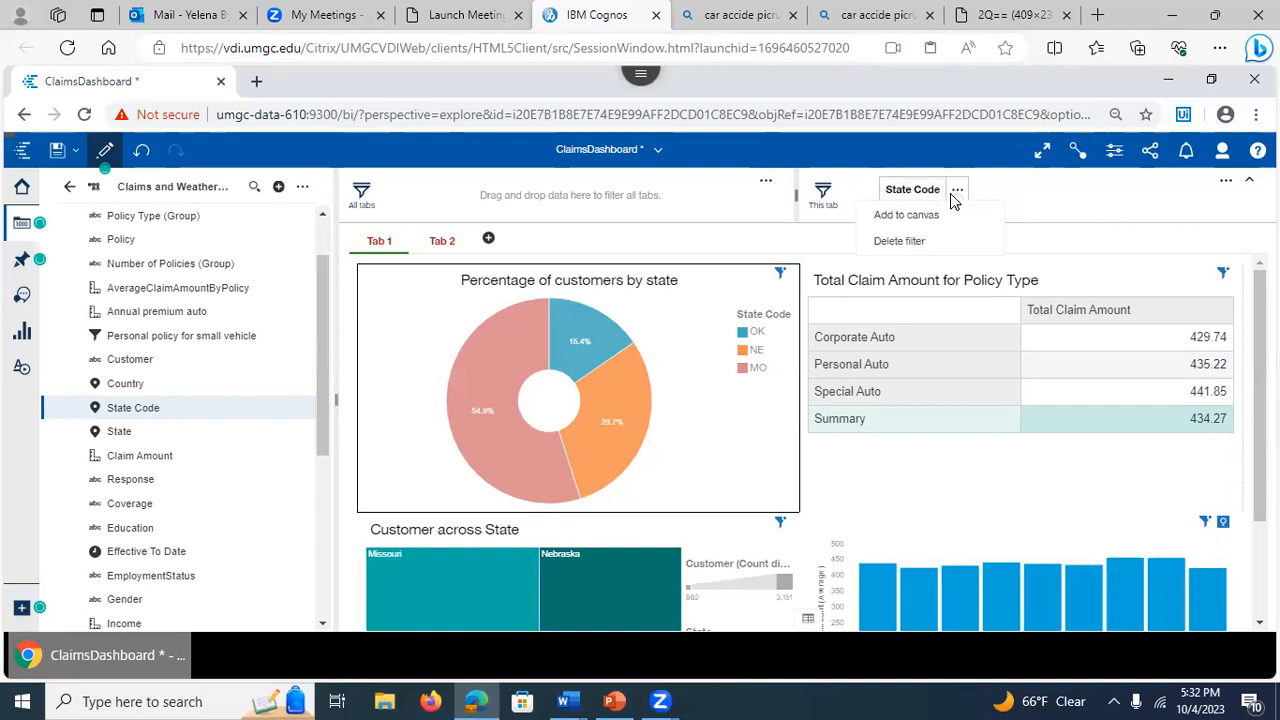
left_click(907, 244)
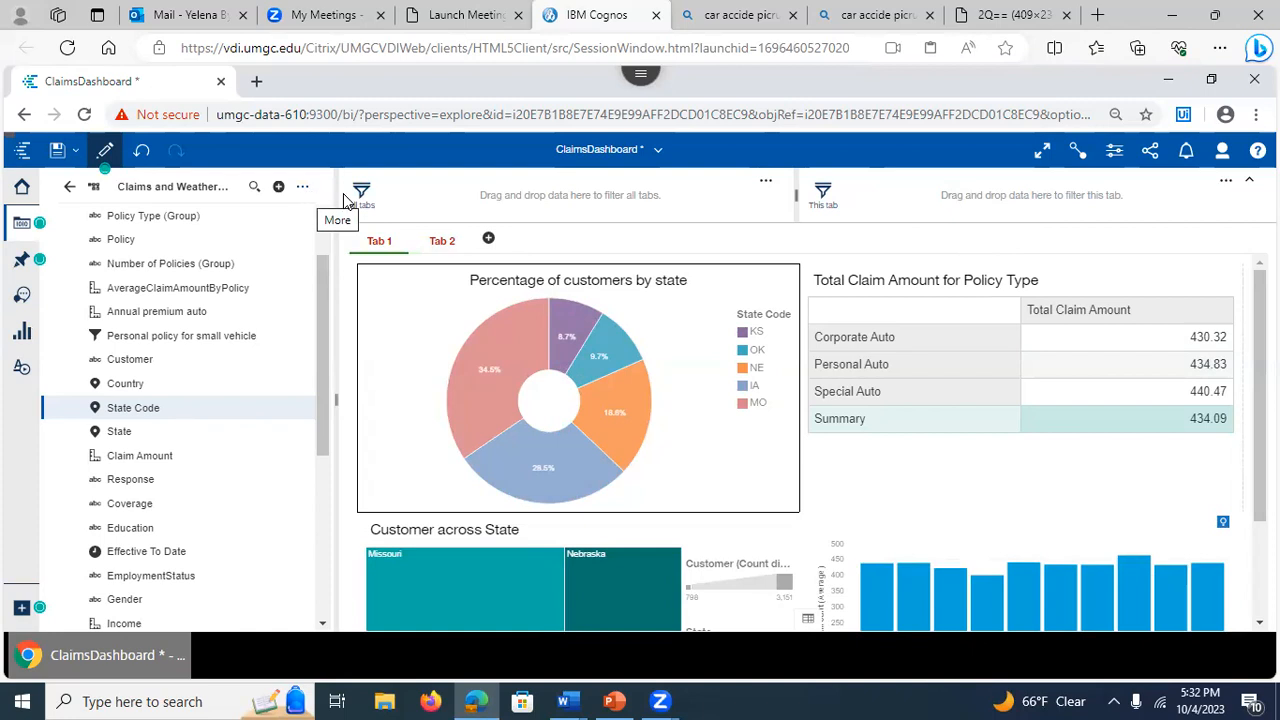
- Save ClaimsDashboard, return to the Welcome page, and open the ClaimsAndWeather_ConnectionsDemo dashboard
left_click(57, 149)
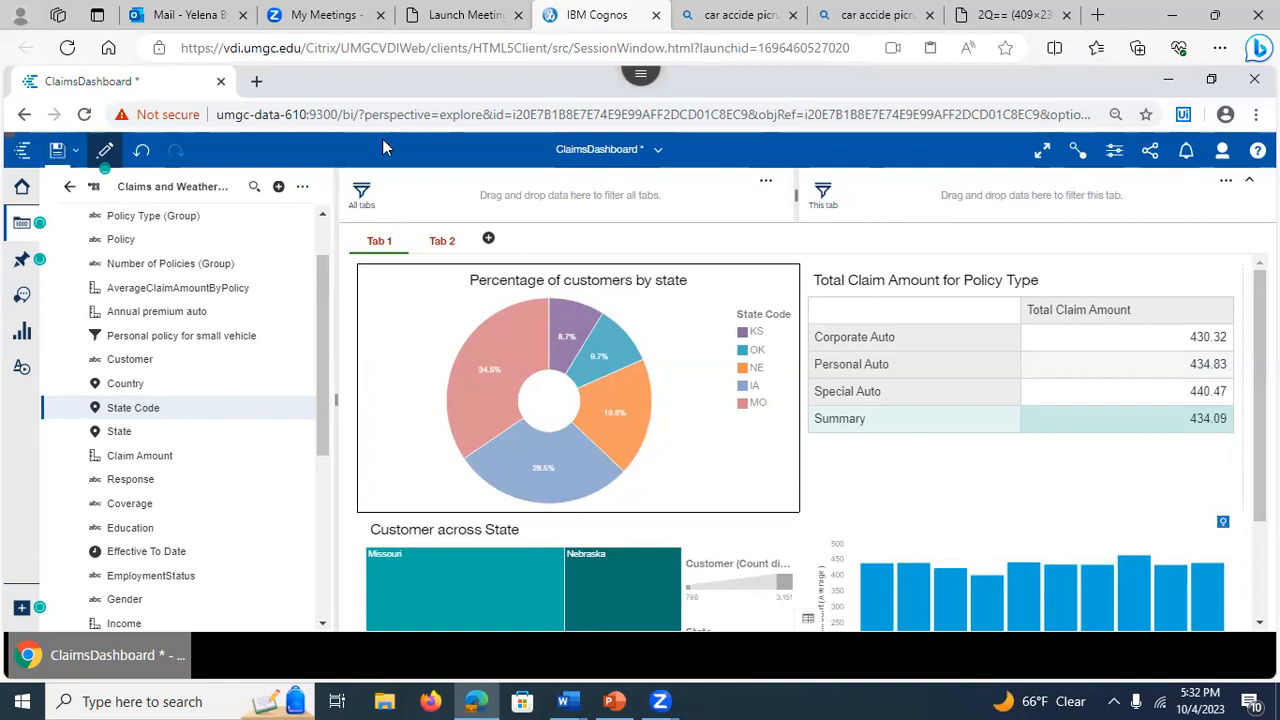
left_click(603, 152)
left_click(565, 193)
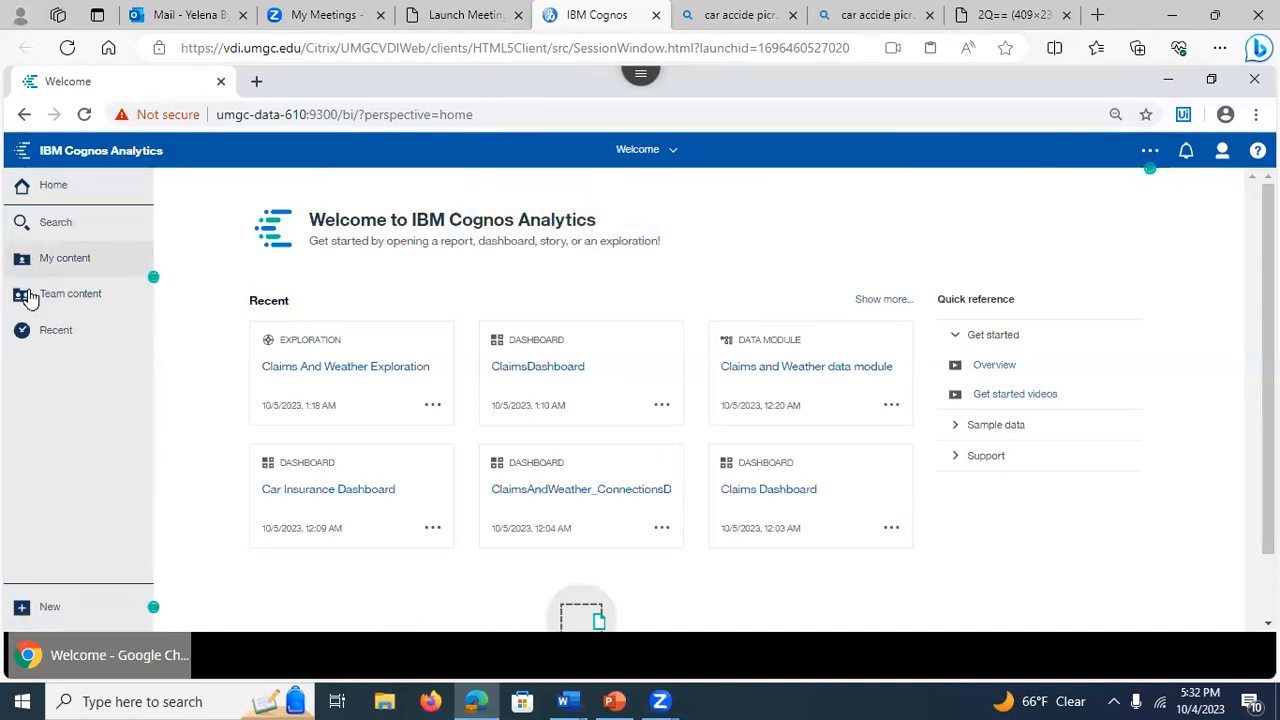
left_click(576, 506)
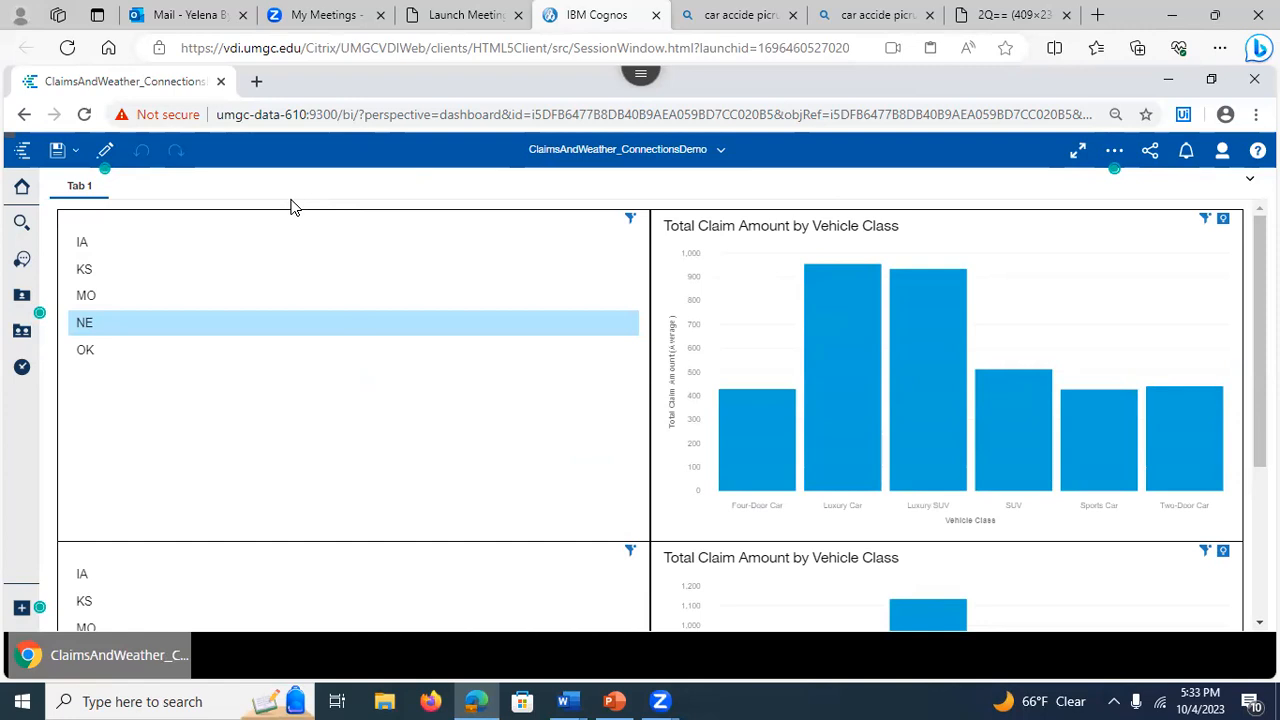
- Switch the upper state list between MO, OK and NE, ending on OK, and compare both Total Claim Amount by Vehicle Class charts
left_click(88, 299)
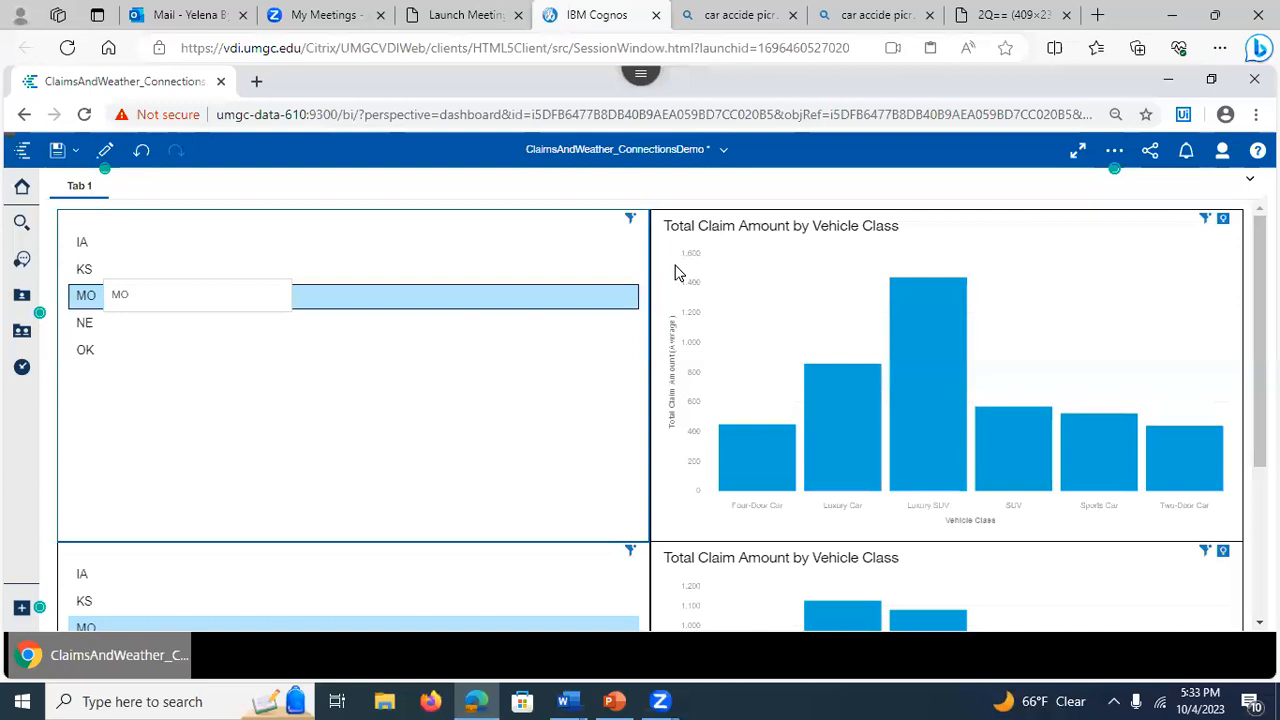
left_click(88, 349)
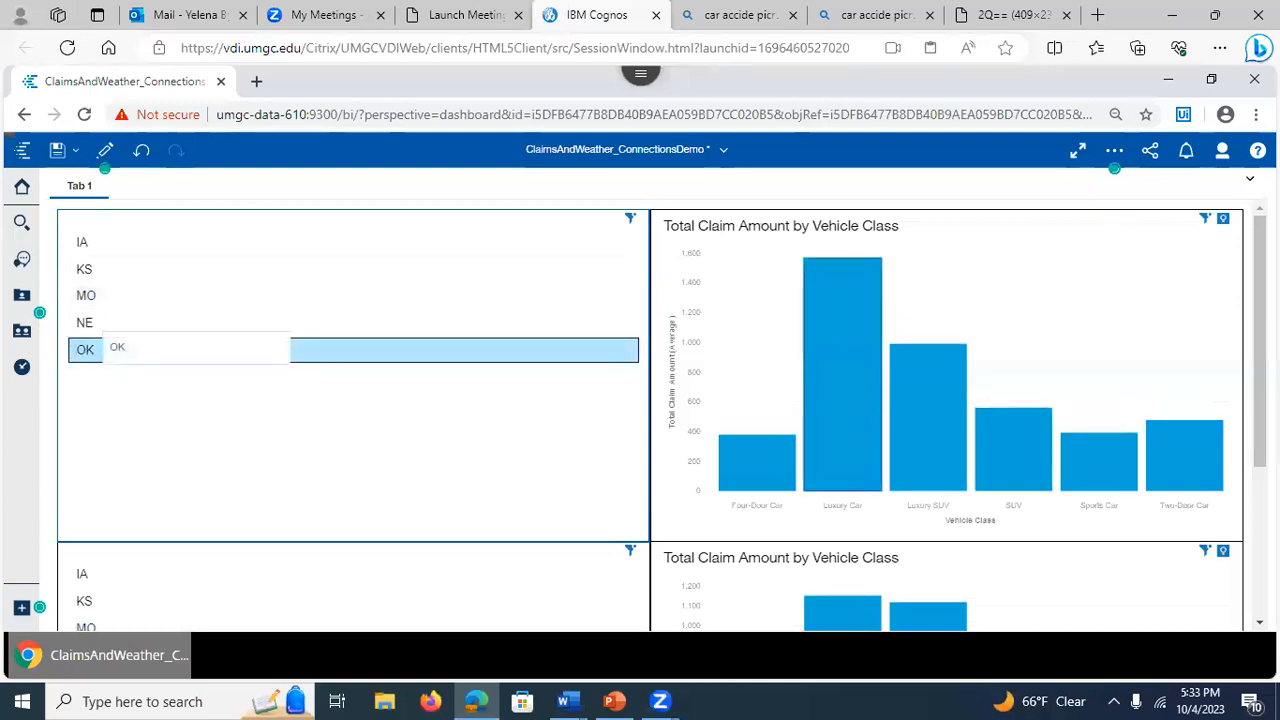
scroll(78, 305, "down", 1)
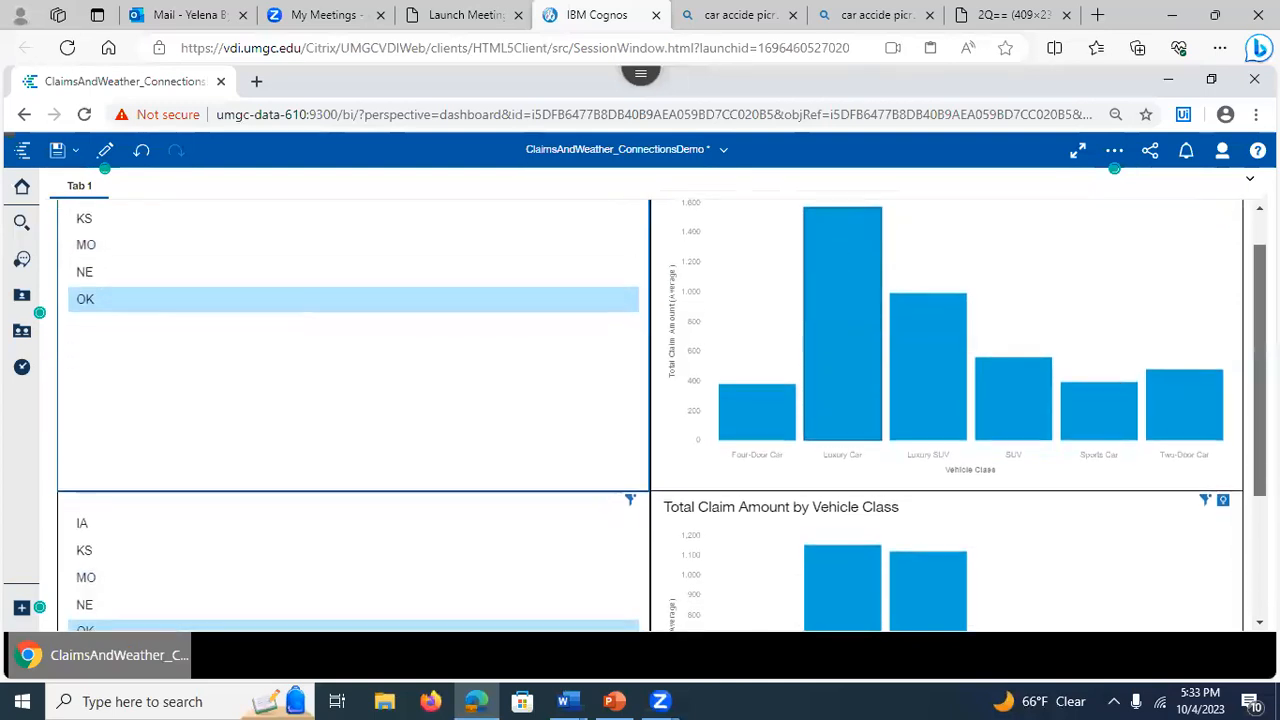
left_click(86, 277)
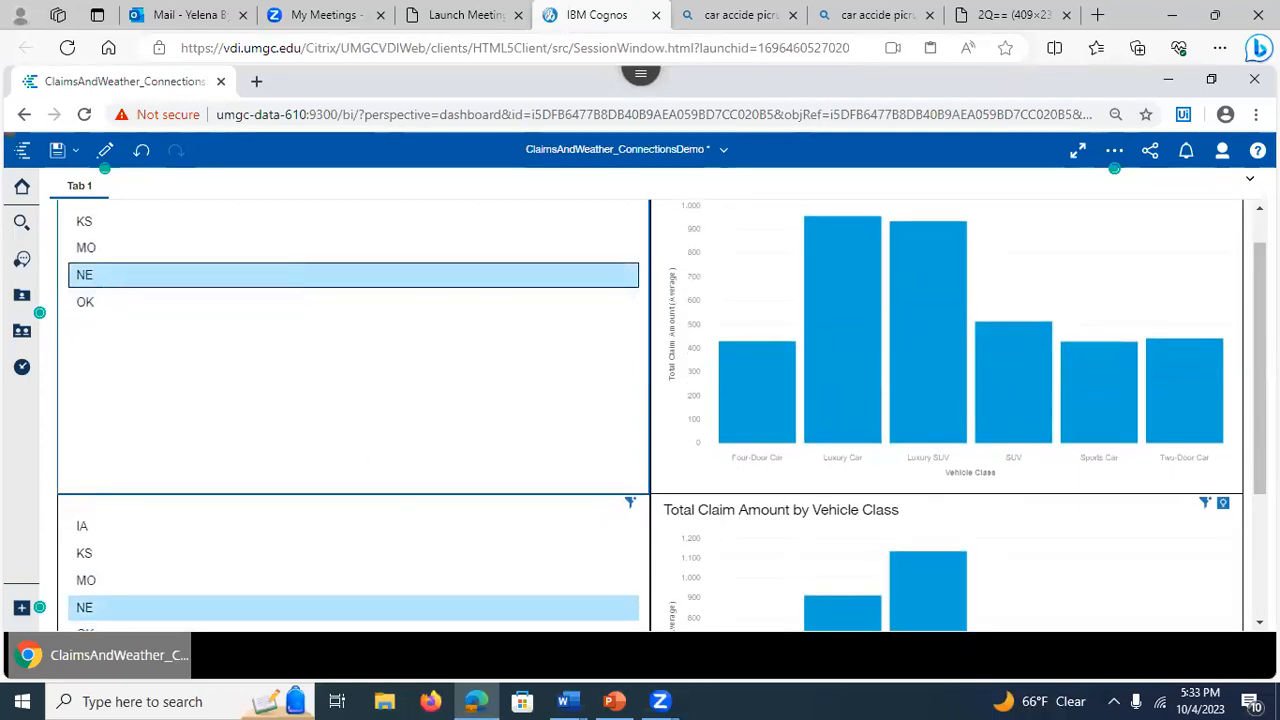
scroll(783, 569, "down", 3)
scroll(443, 426, "up", 2)
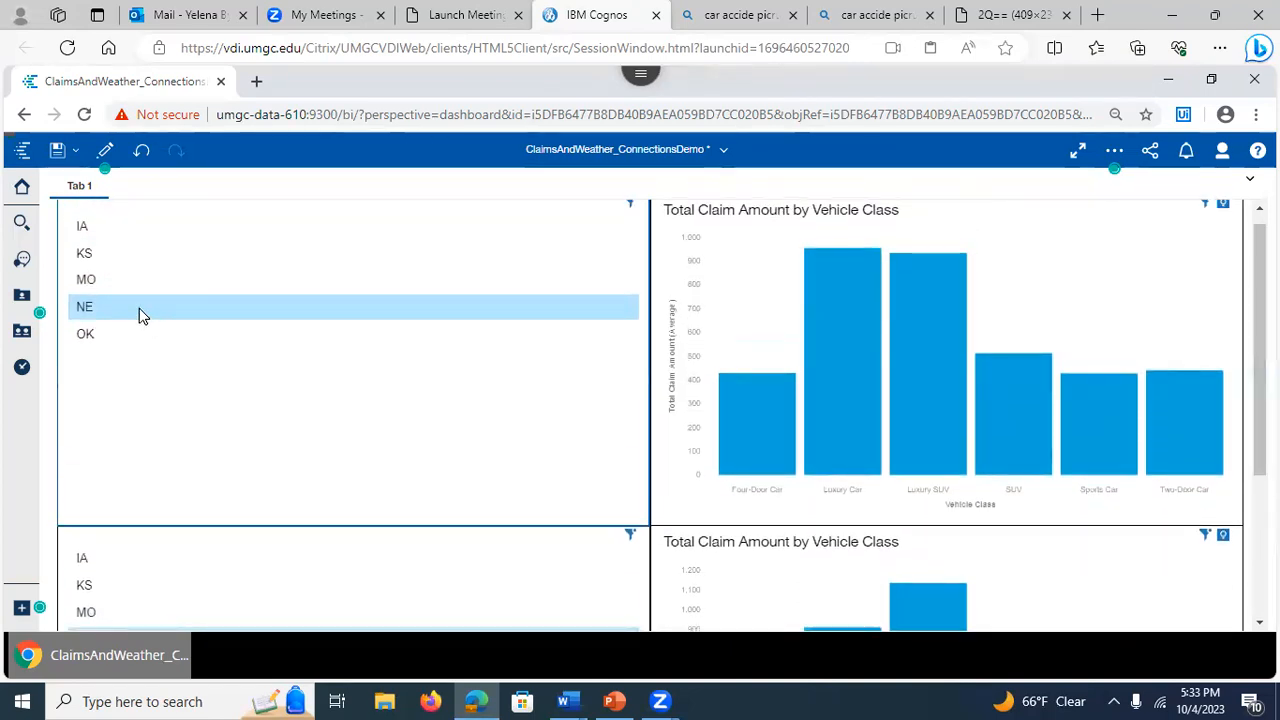
left_click(108, 338)
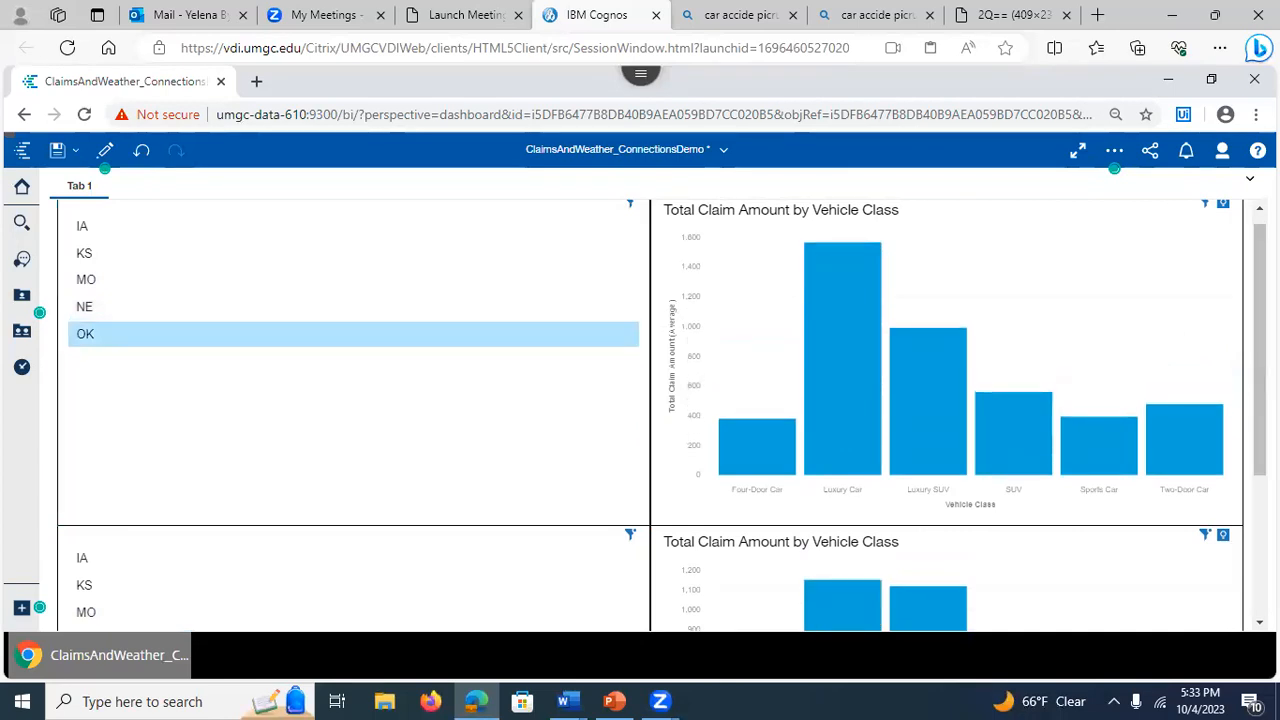
scroll(650, 415, "down", 3)
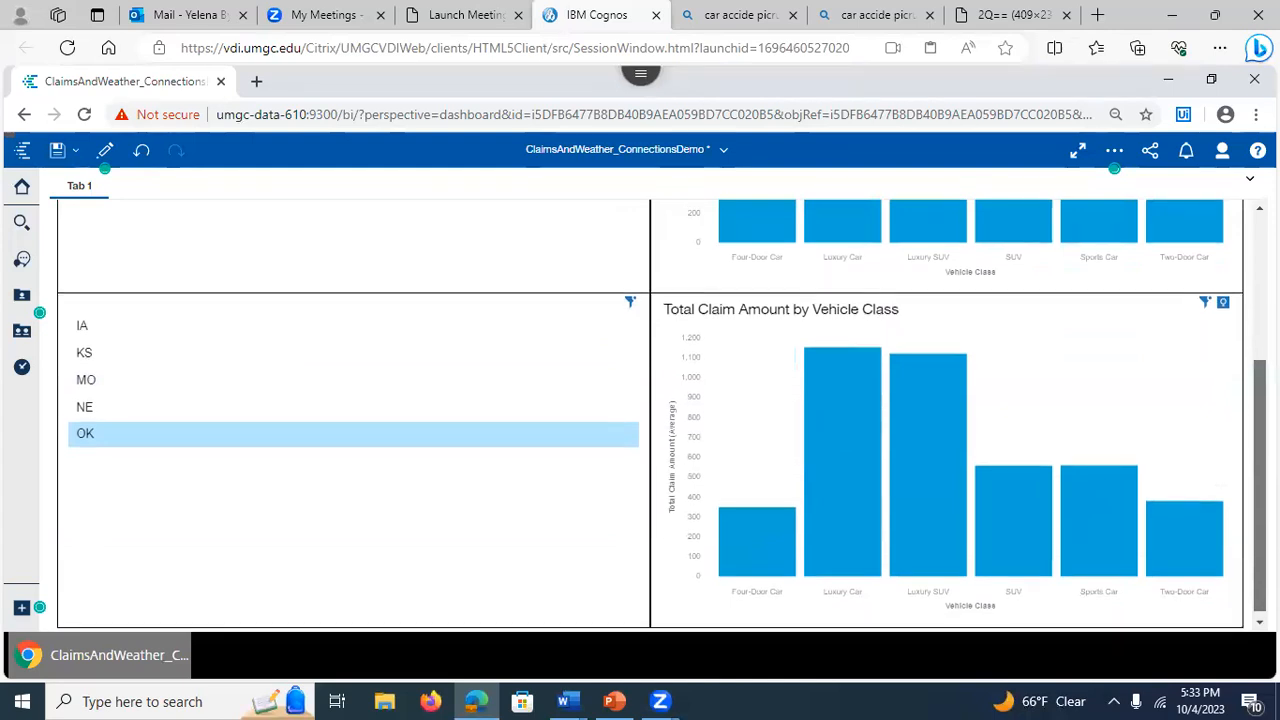
scroll(650, 415, "up", 3)
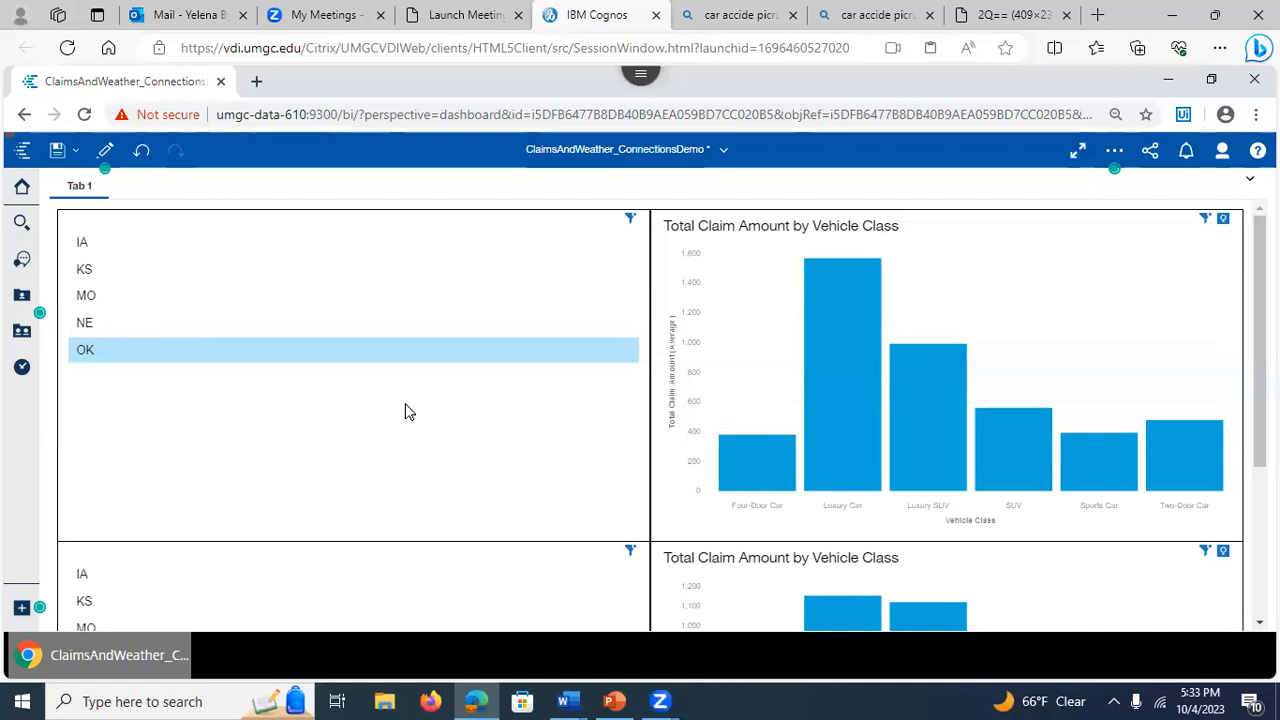
- Put the dashboard in edit mode and move the lower state list out of connection 1 into a new connection of its own
left_click(105, 152)
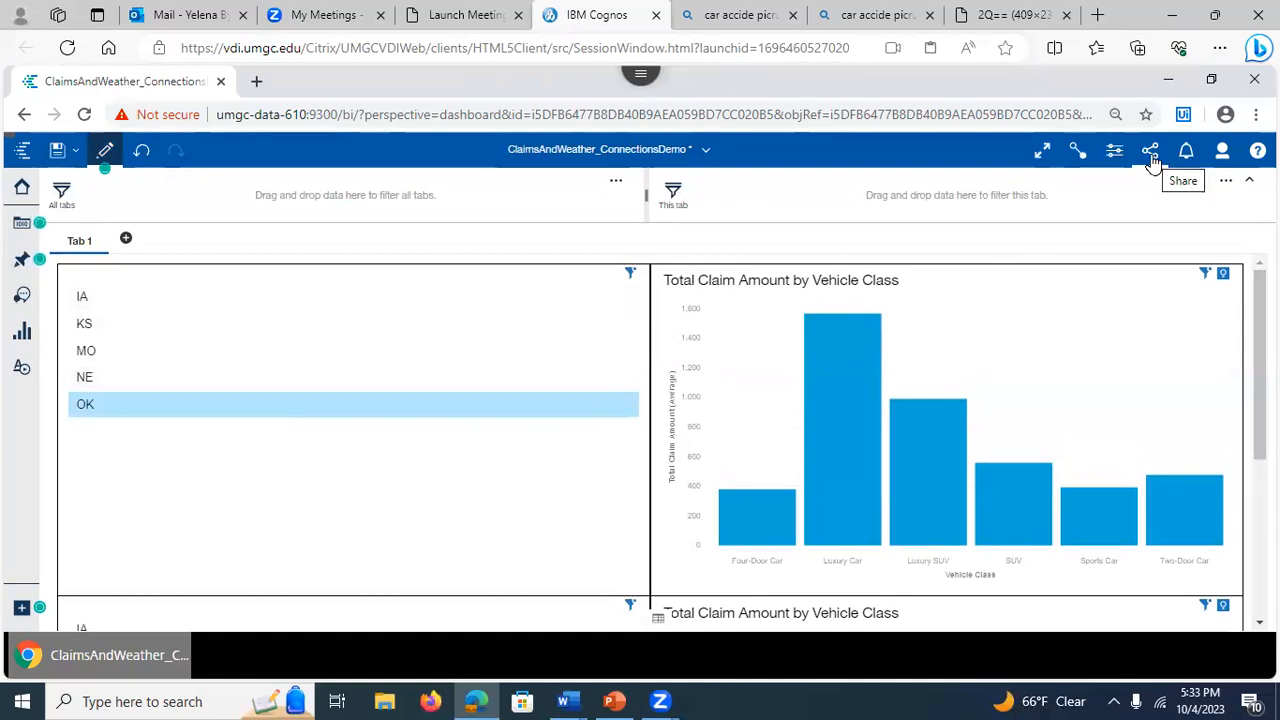
left_click(1076, 152)
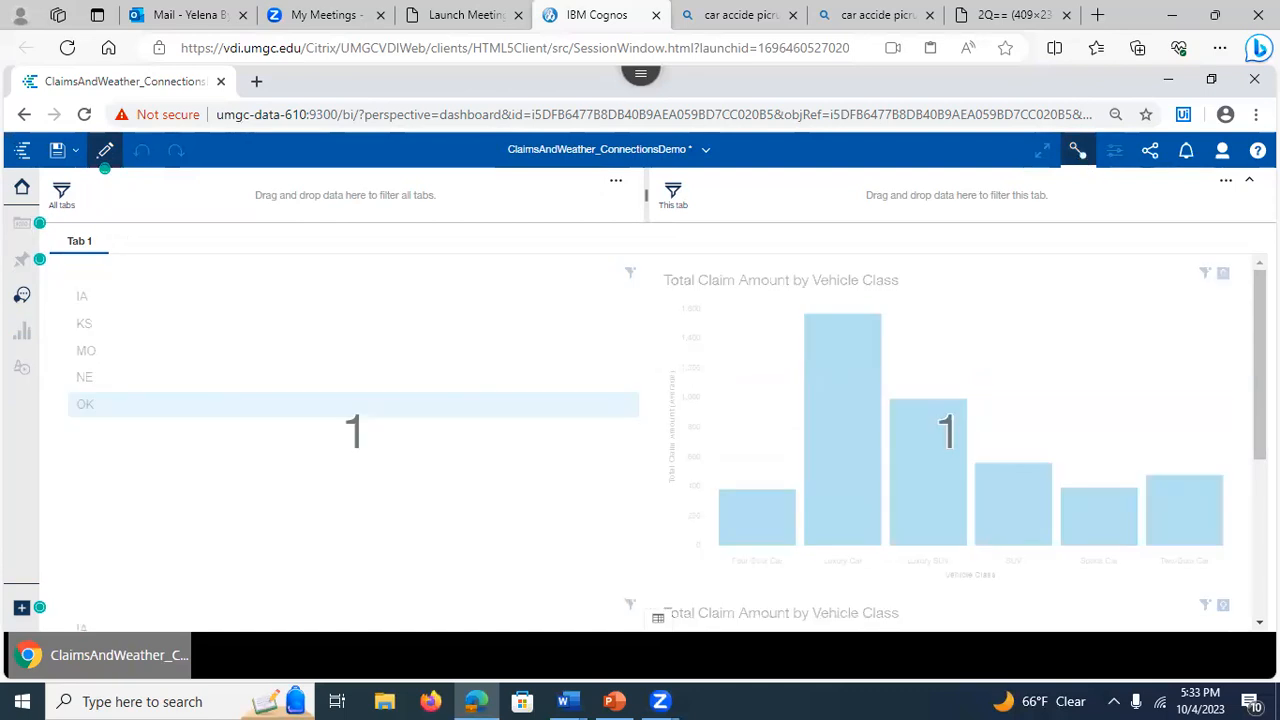
mouse_move(1260, 365)
left_mouse_down()
mouse_move(1260, 516)
mouse_move(1260, 365)
left_mouse_up()
mouse_move(1260, 365)
left_mouse_down()
mouse_move(1260, 520)
mouse_move(1260, 365)
left_mouse_up()
scroll(703, 497, "down", 3)
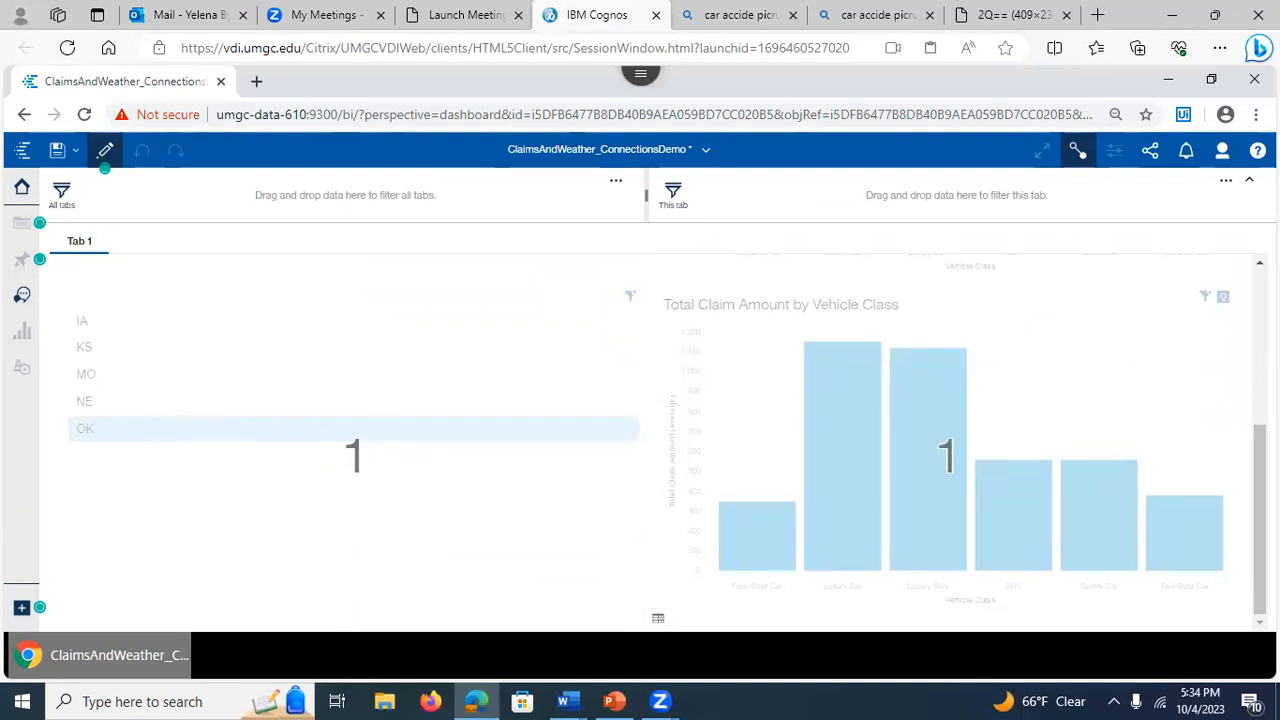
mouse_move(1259, 520)
left_mouse_down()
mouse_move(1259, 368)
mouse_move(1259, 521)
left_mouse_up()
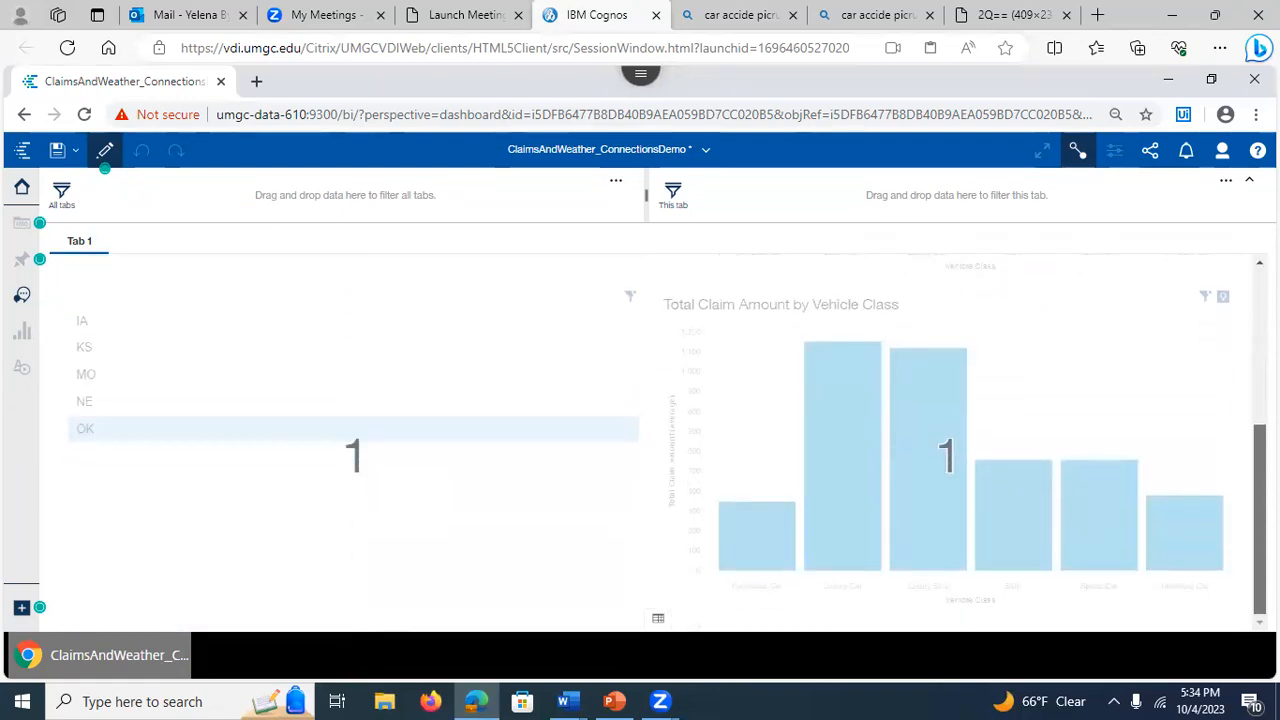
left_click(458, 398)
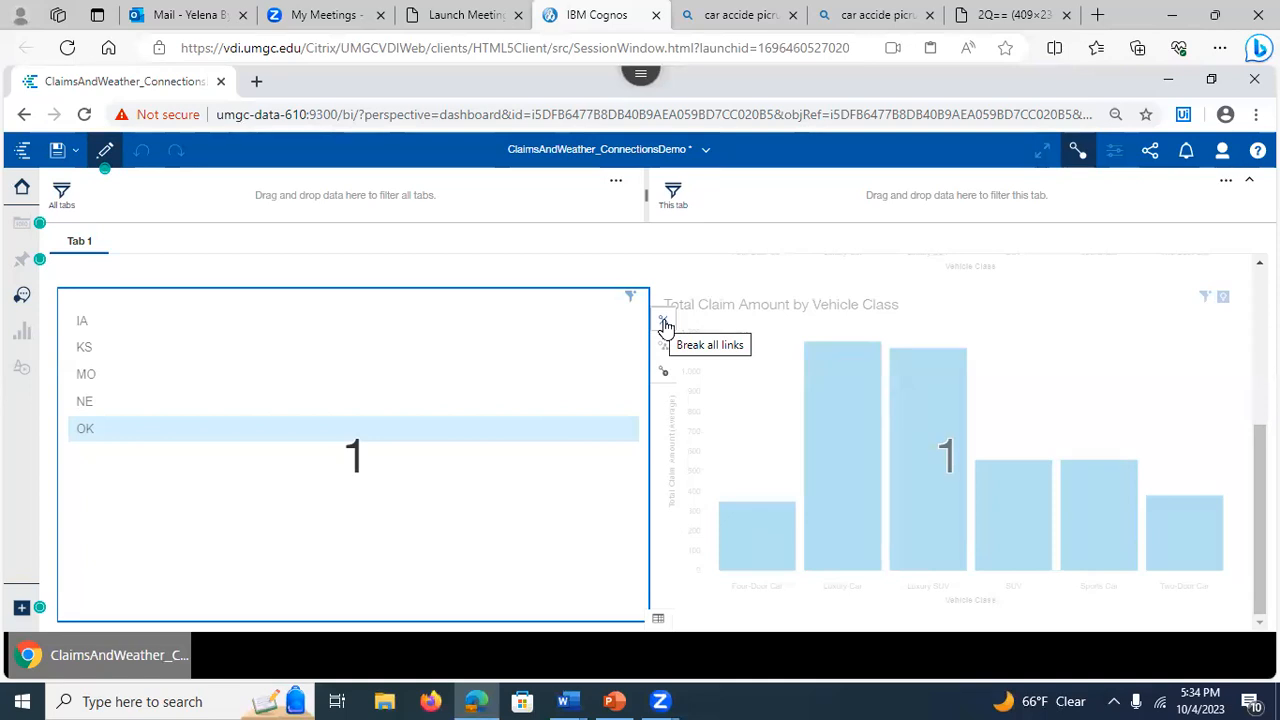
left_click(665, 378)
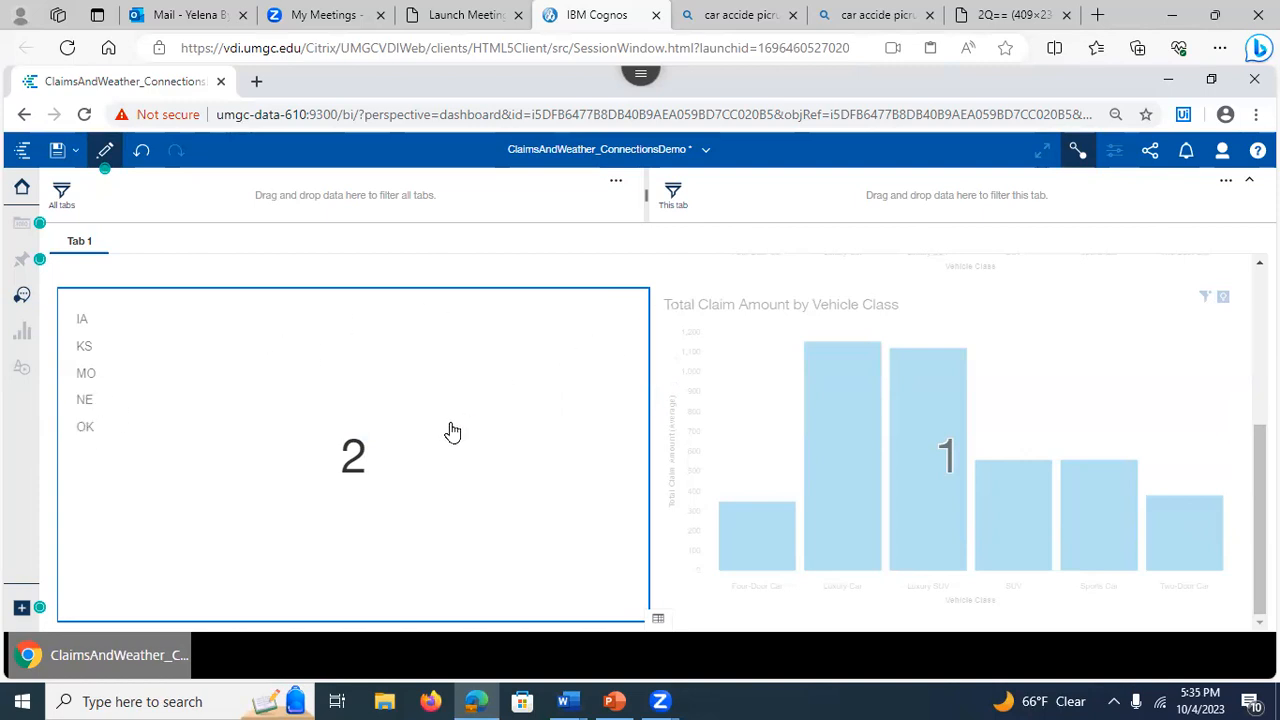
left_click(1077, 150)
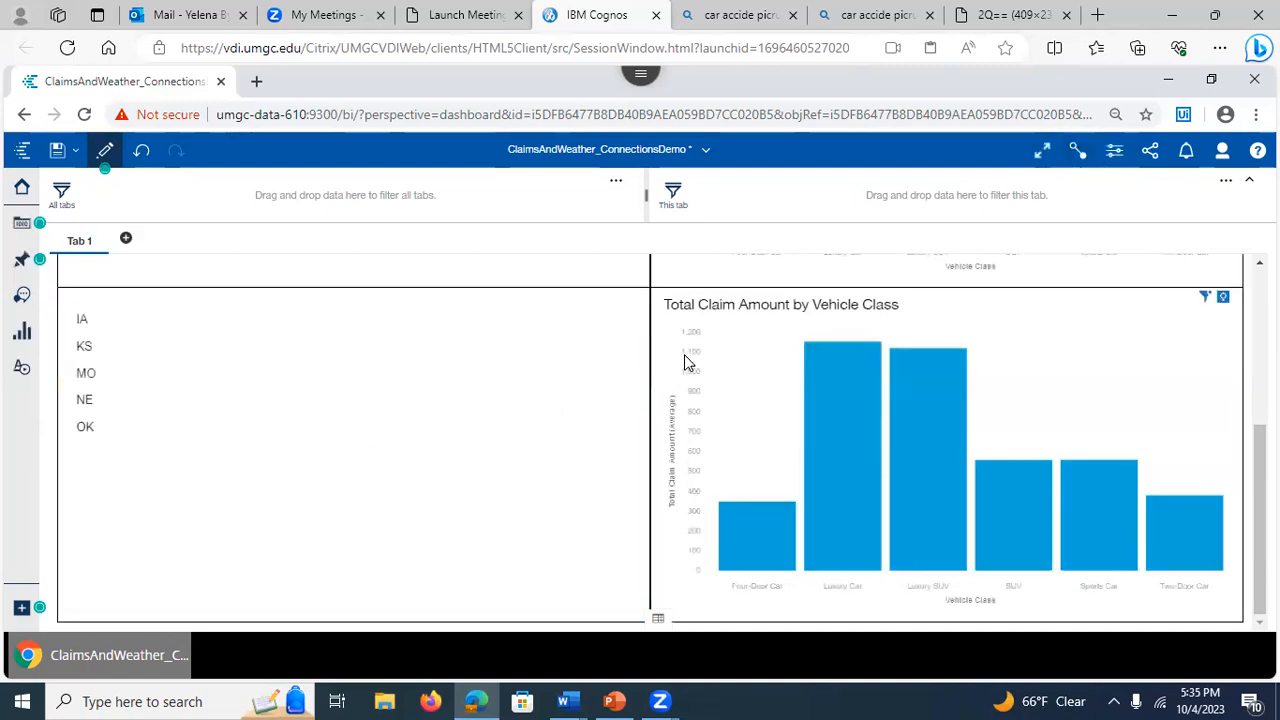
- Select NE, OK and KS in turn in the lower state list and NE in the upper list, comparing both claim amount charts
left_click(88, 401)
left_click(85, 430)
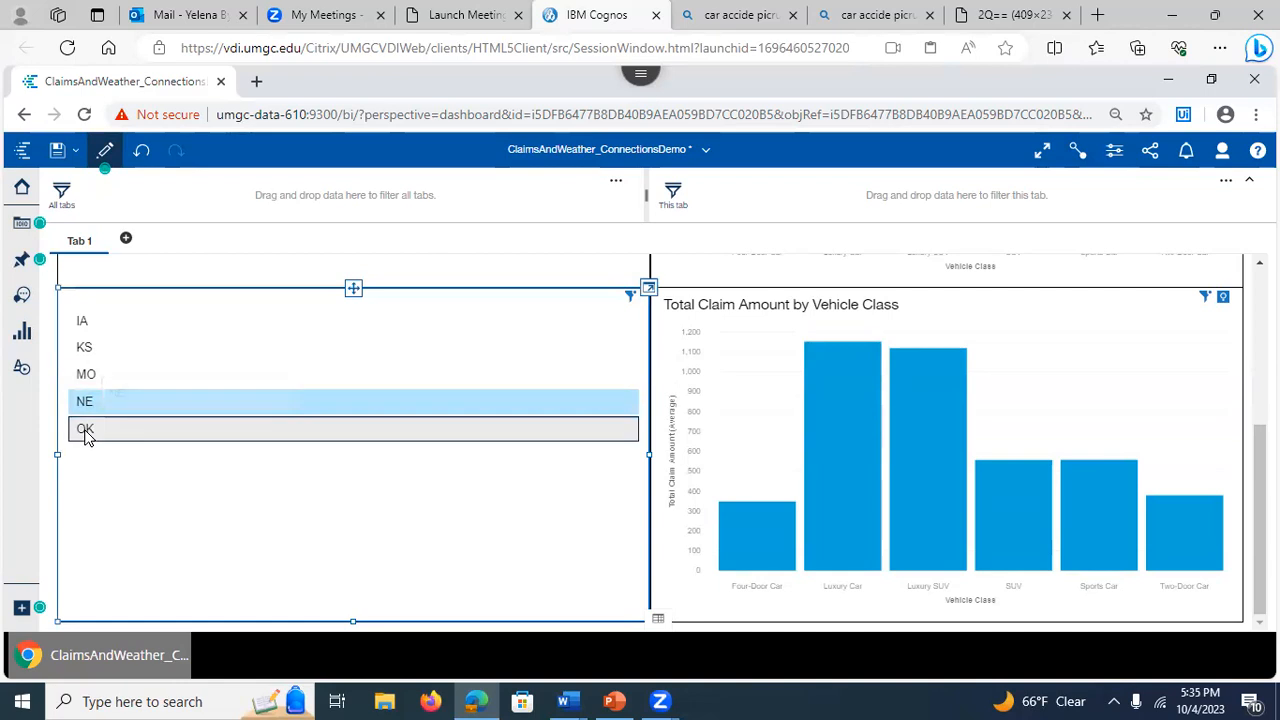
left_click(90, 350)
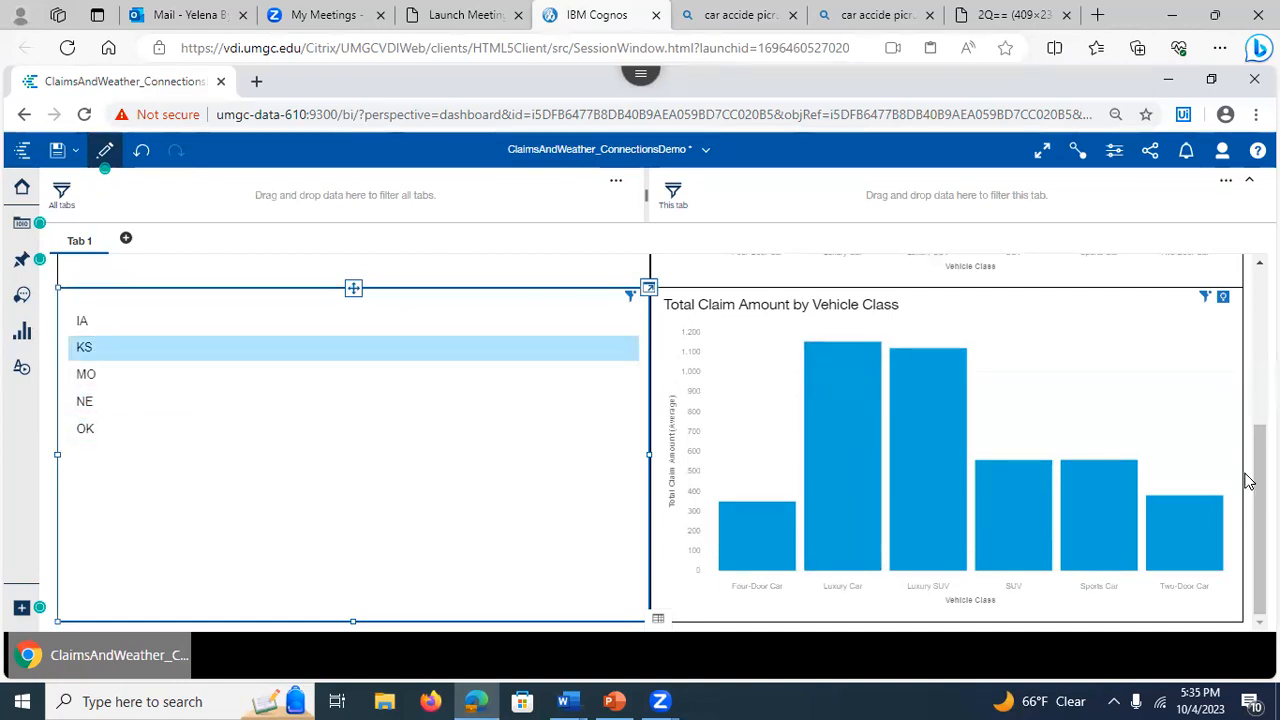
scroll(650, 440, "up", 5)
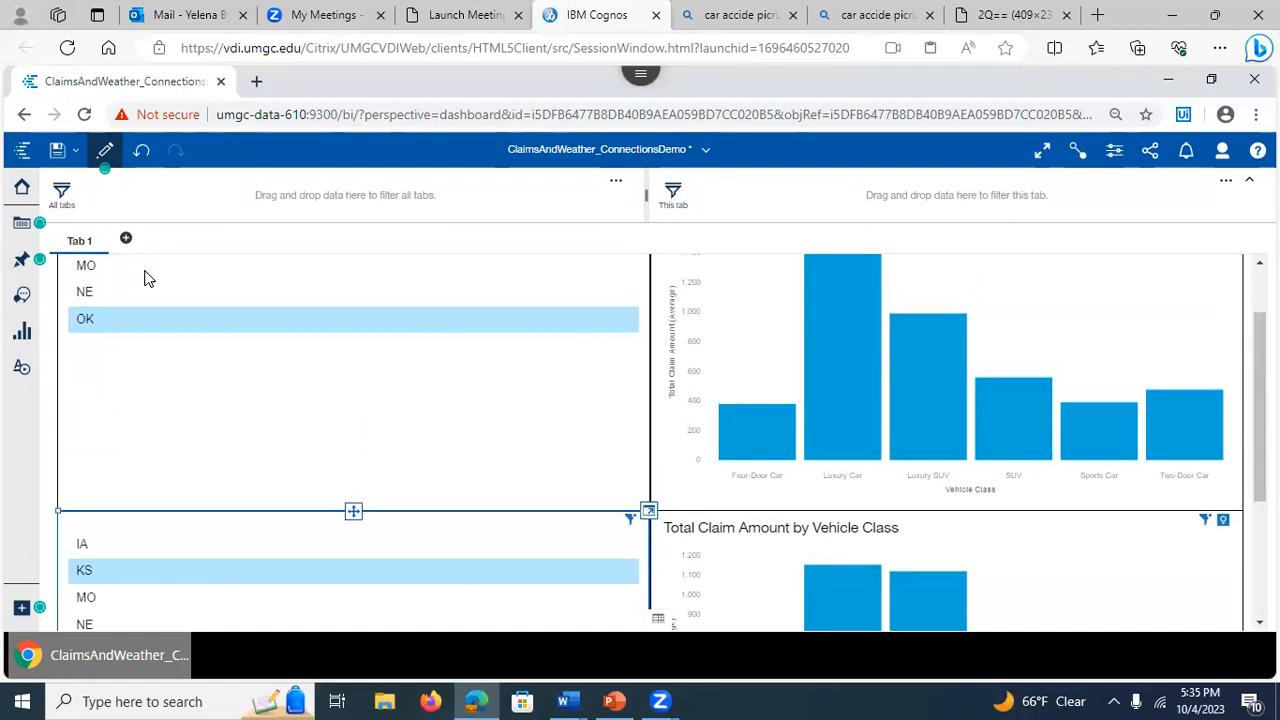
left_click(86, 288)
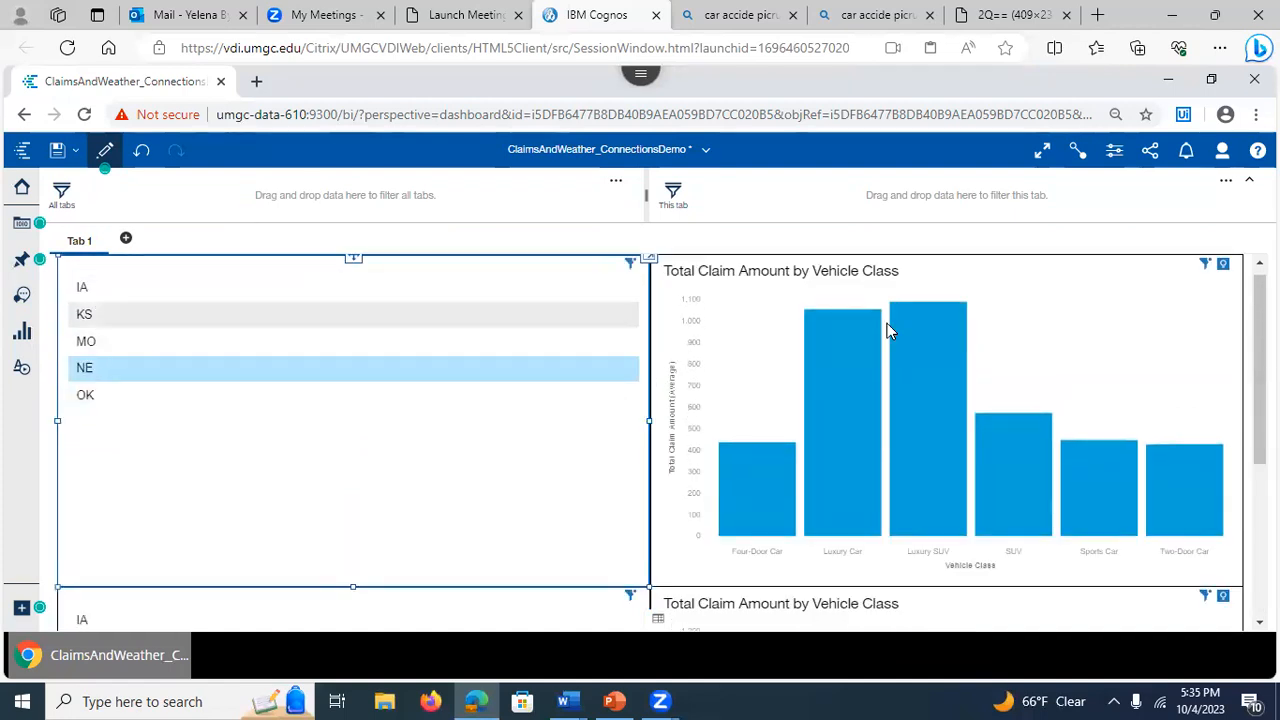
scroll(1094, 443, "down", 3)
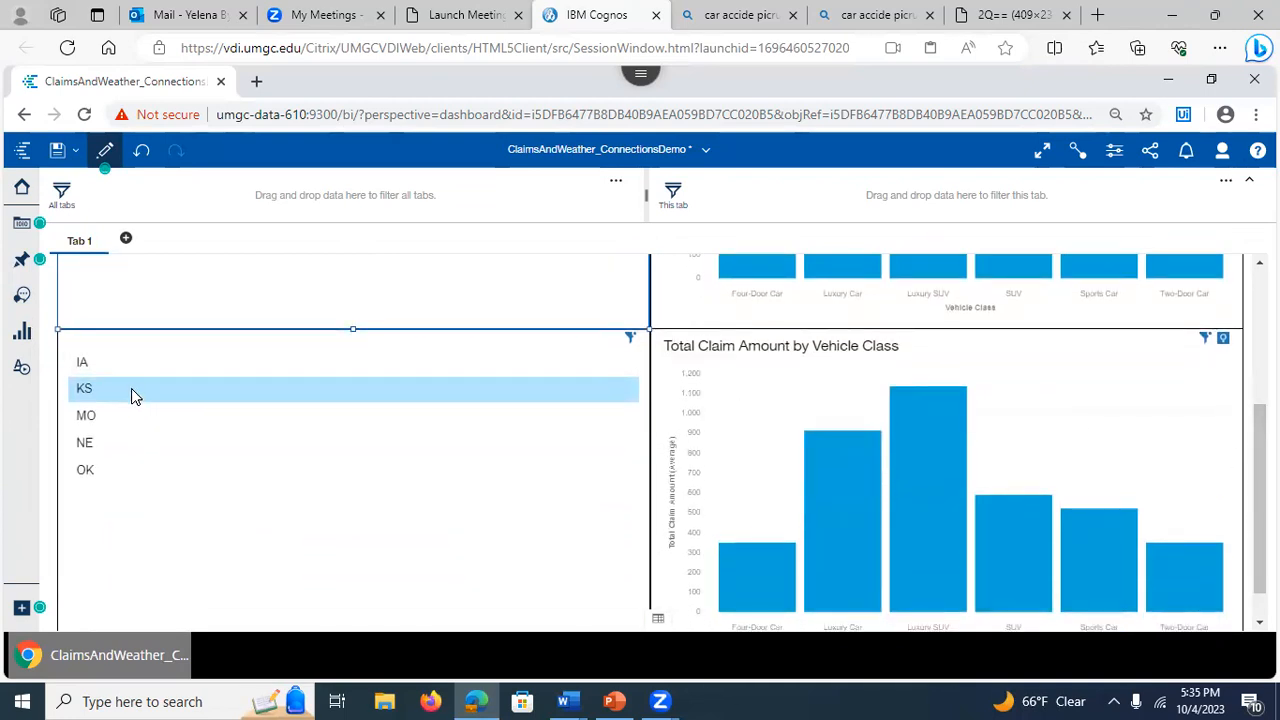
- Add the lower Total Claim Amount by Vehicle Class chart to existing connection 2 and leave the connections view
left_click(1076, 151)
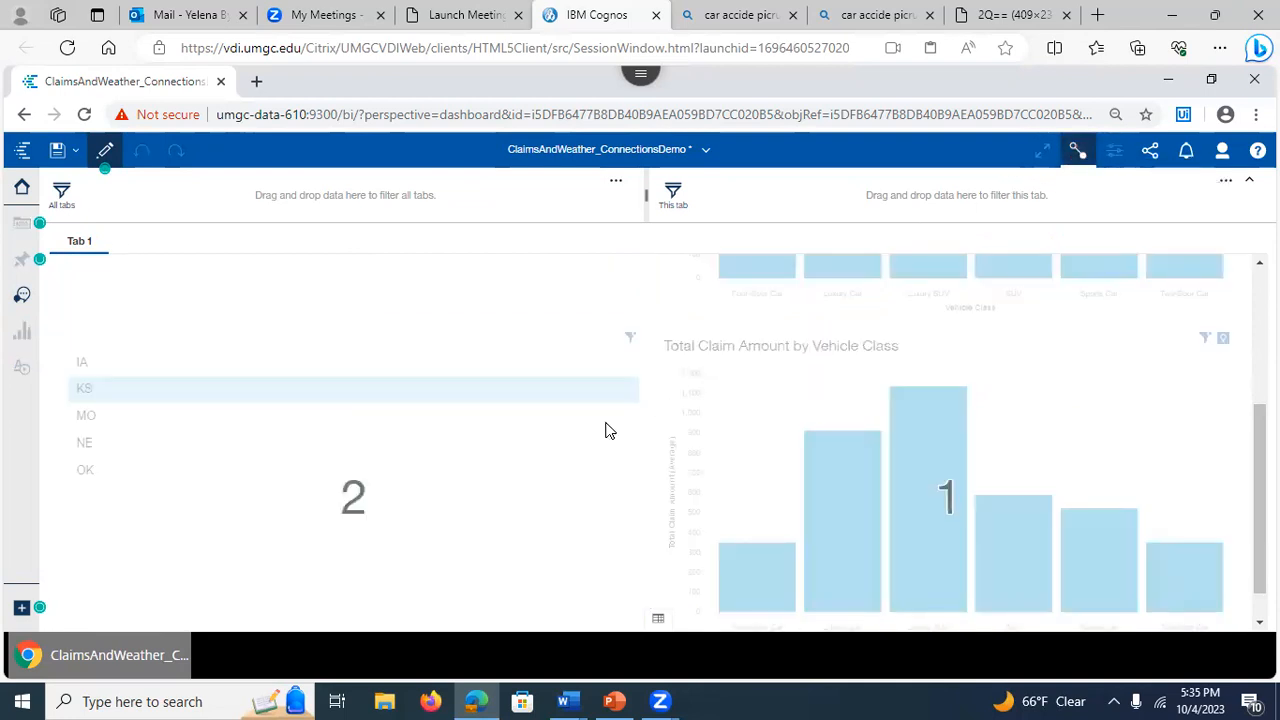
left_click(863, 461)
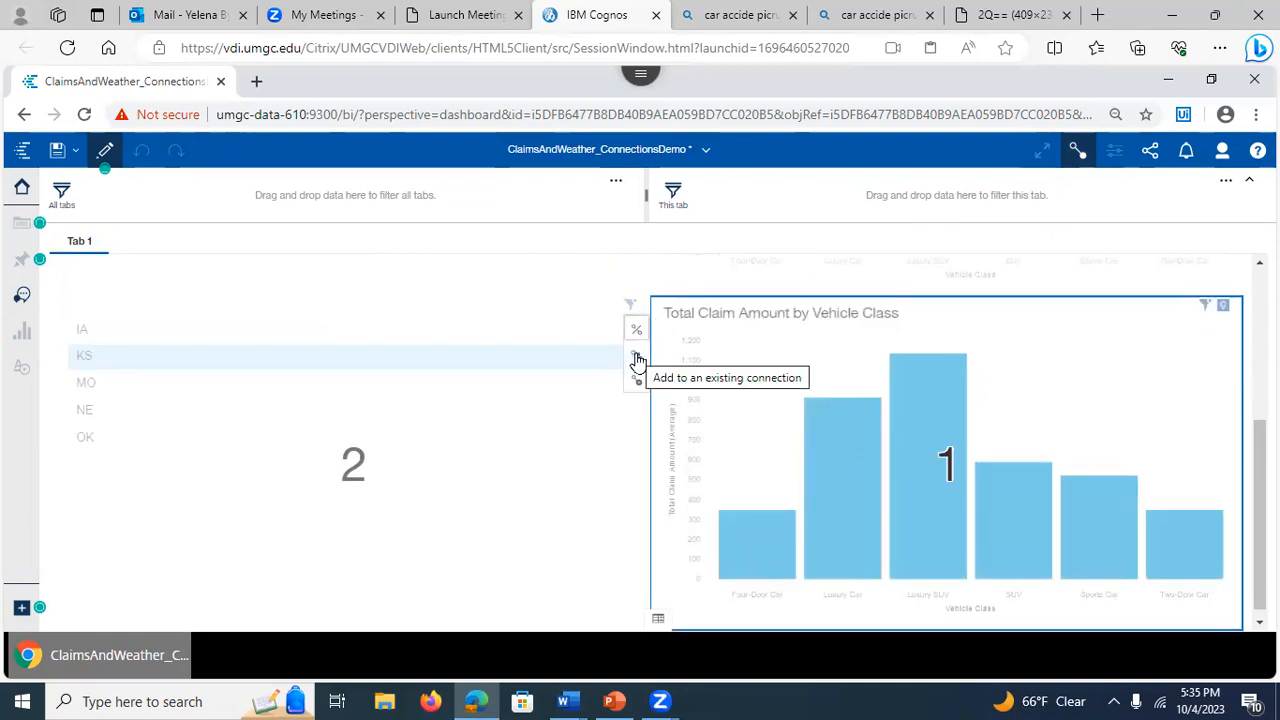
left_click(638, 360)
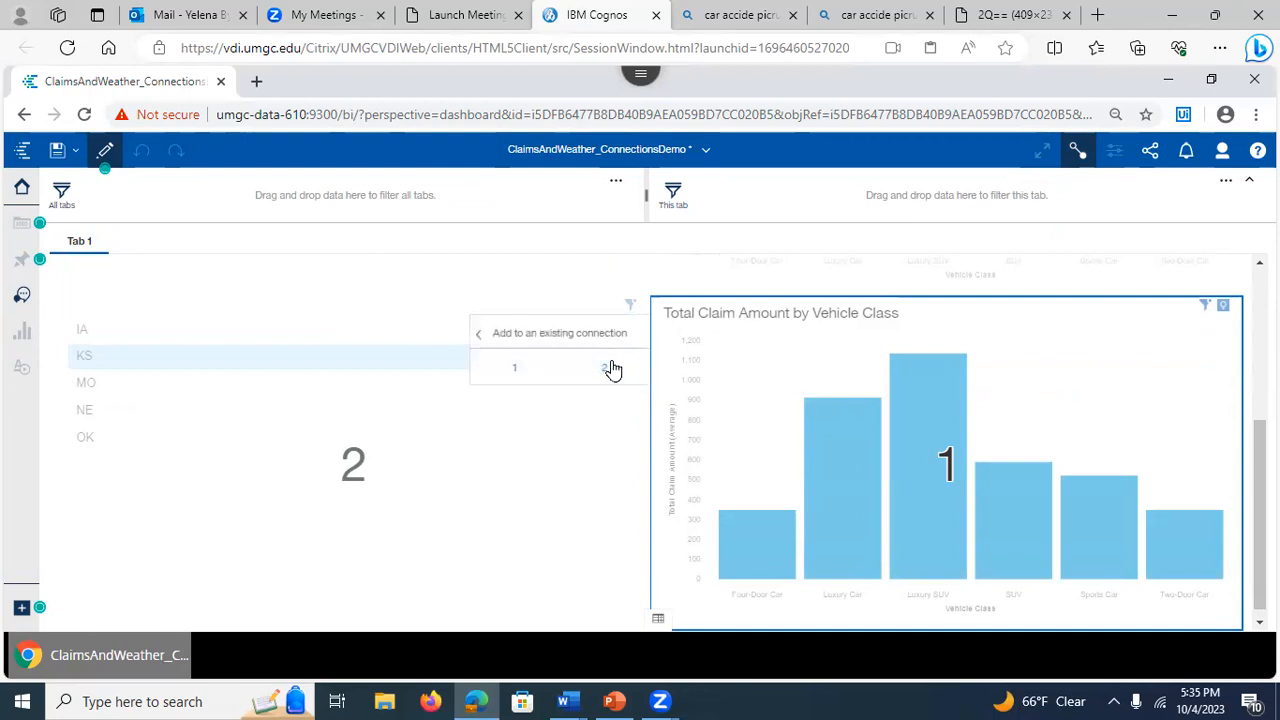
left_click(611, 370)
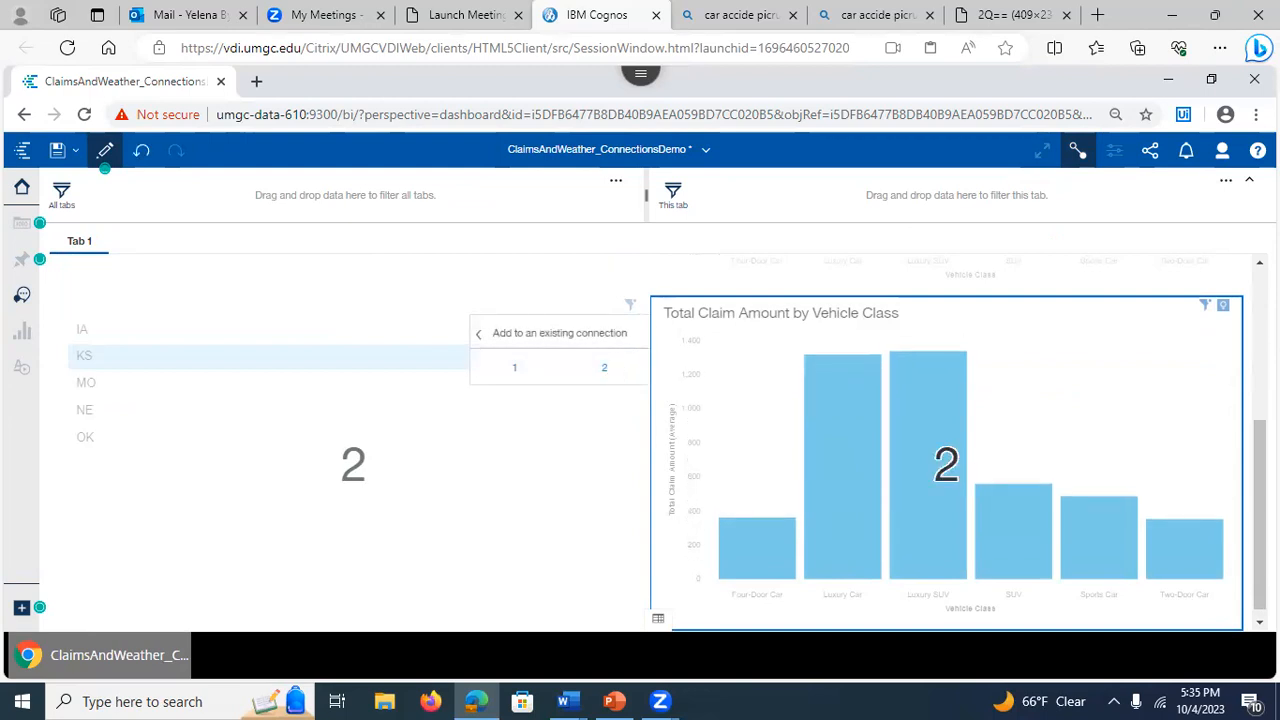
left_click_drag(1260, 500, 1260, 416)
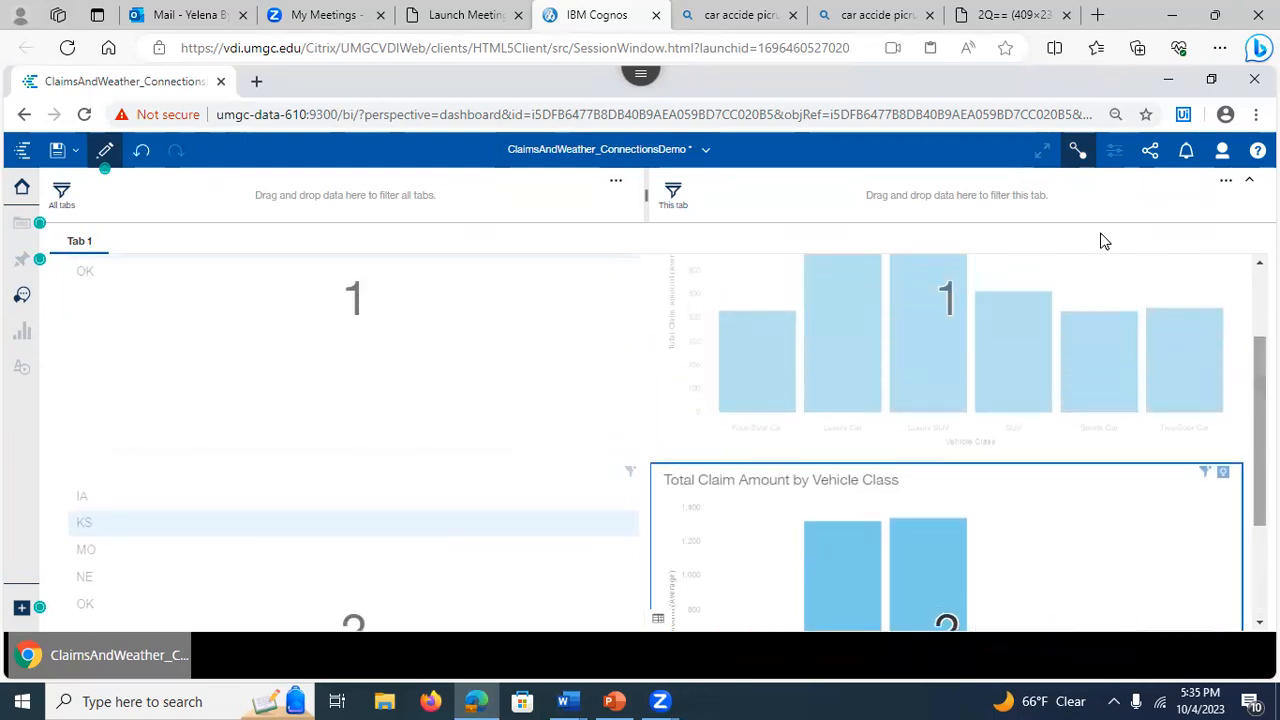
left_click(1080, 163)
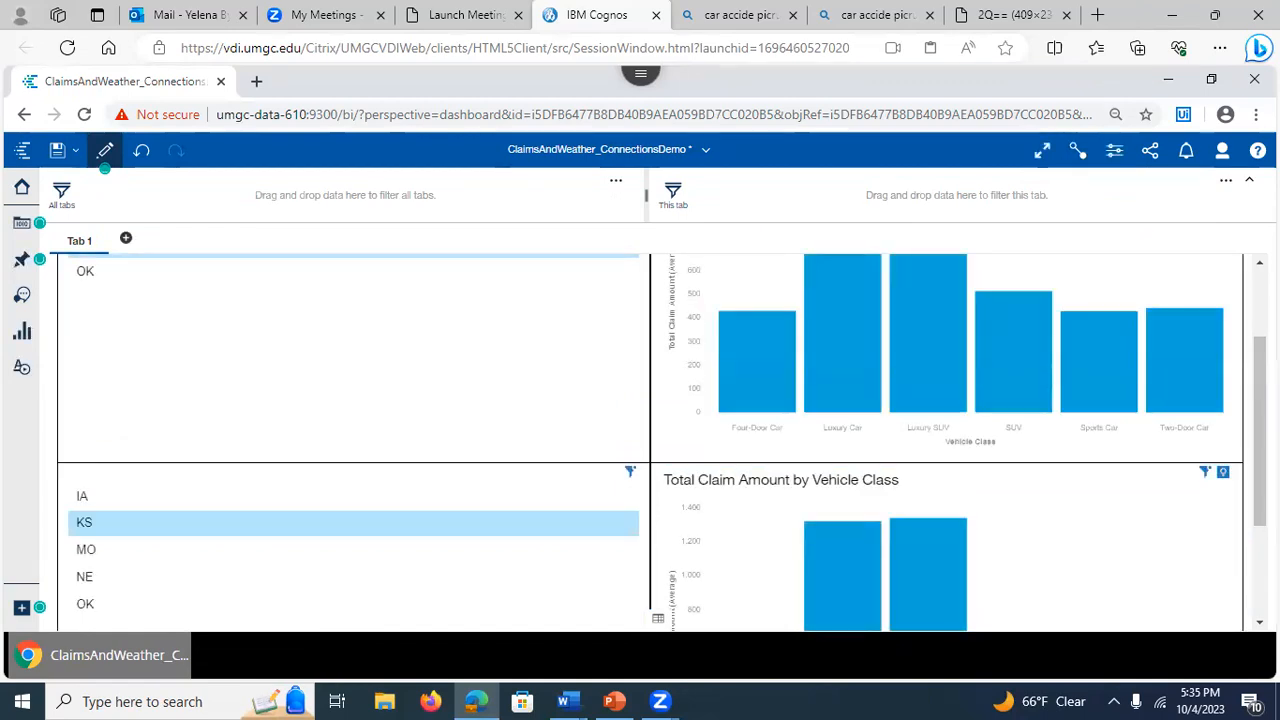
- Select KS in the upper state list and OK in the lower one, and compare how each list filters its own chart
scroll(350, 440, "up", 2)
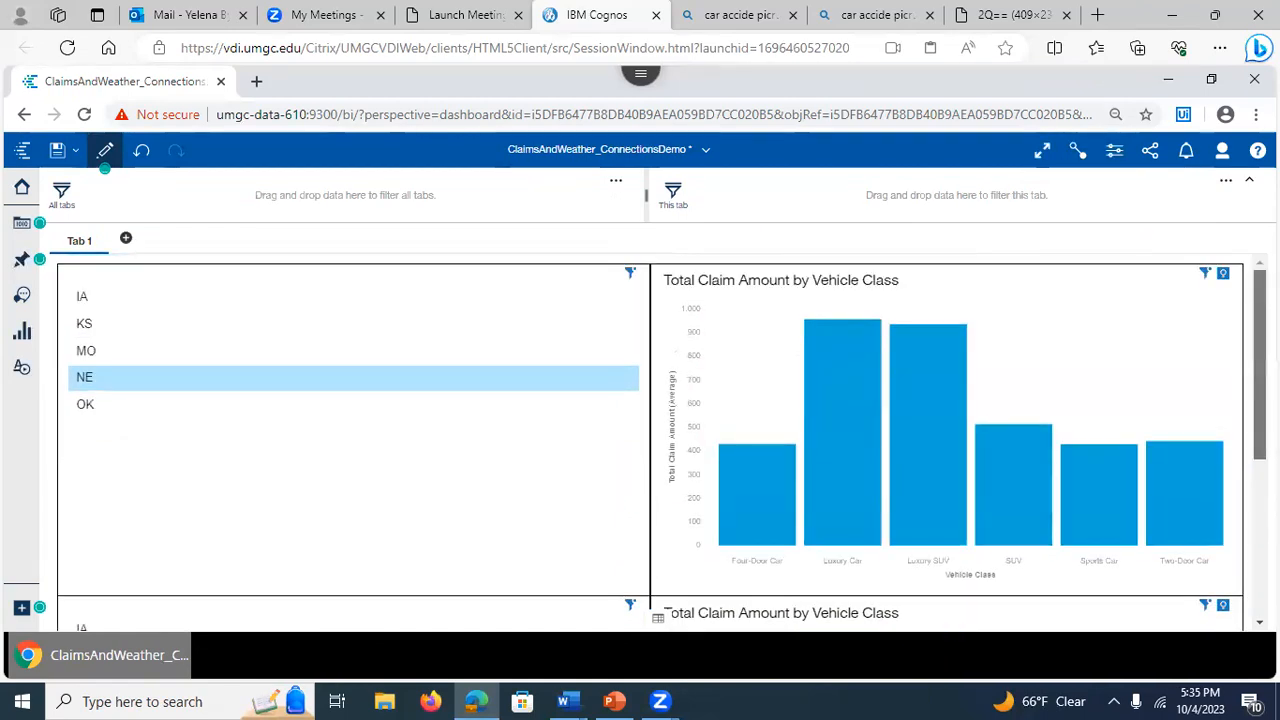
left_click(85, 325)
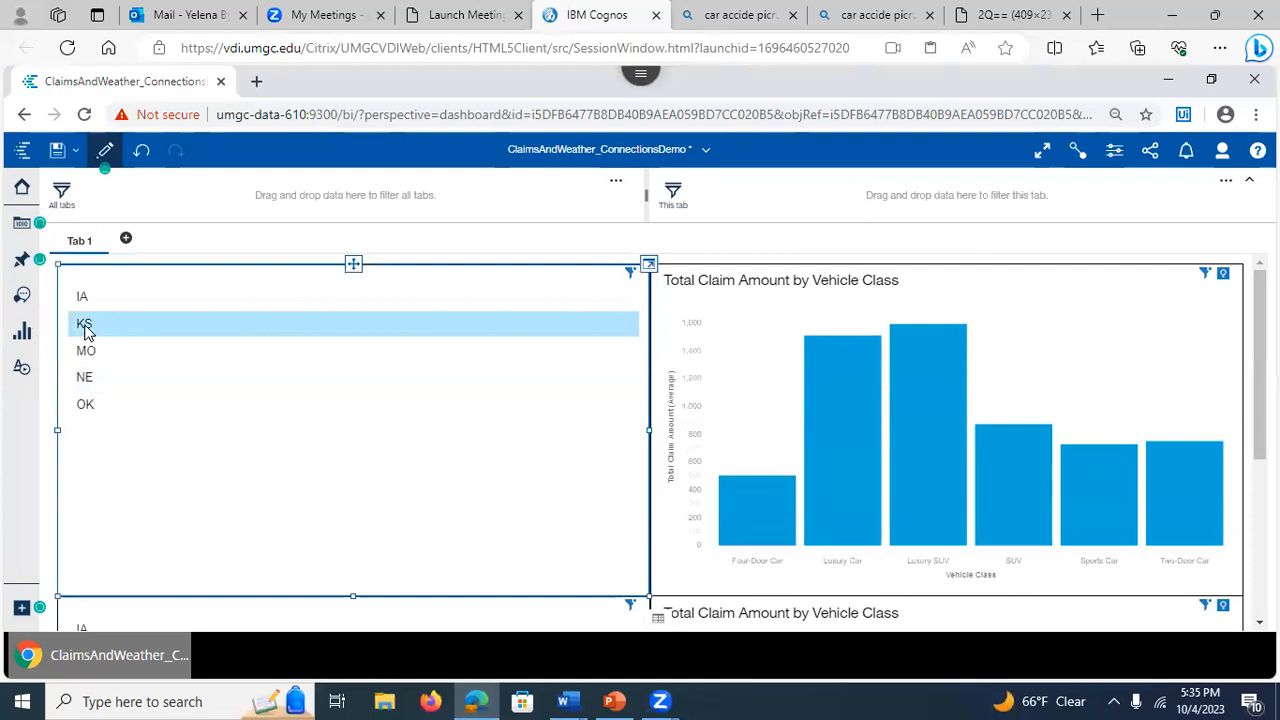
scroll(228, 405, "down", 5)
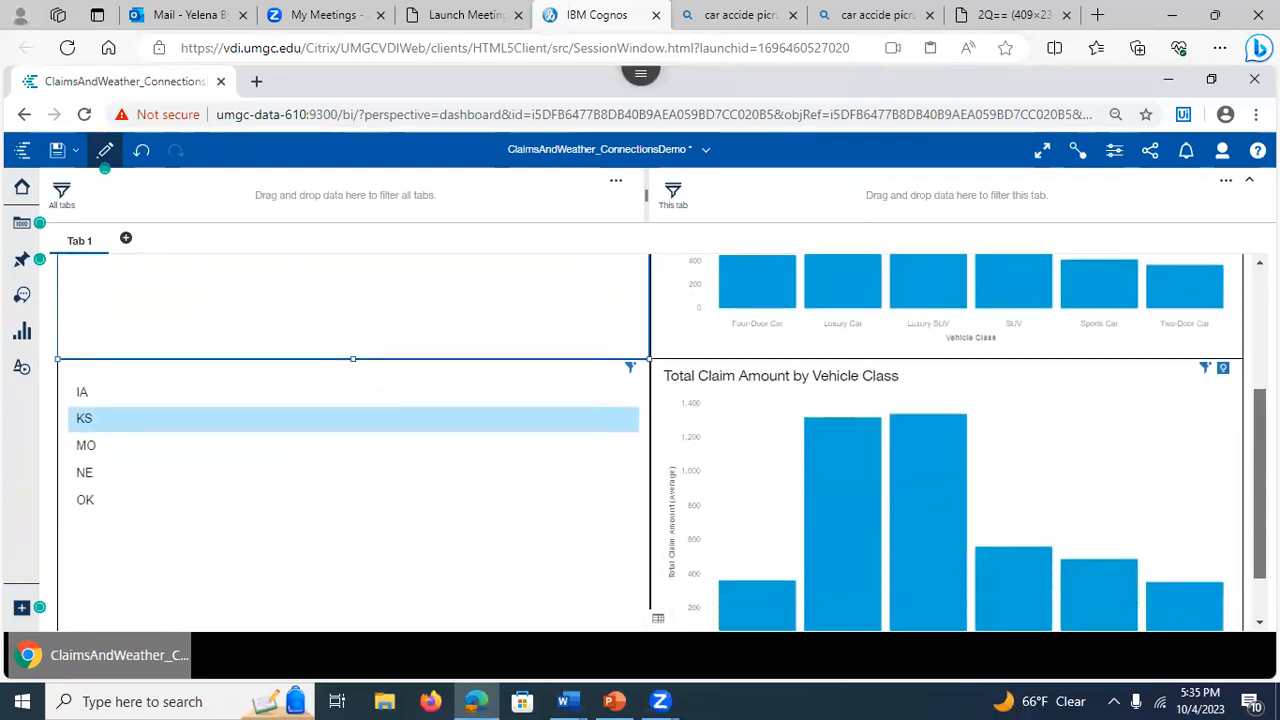
left_click(105, 437)
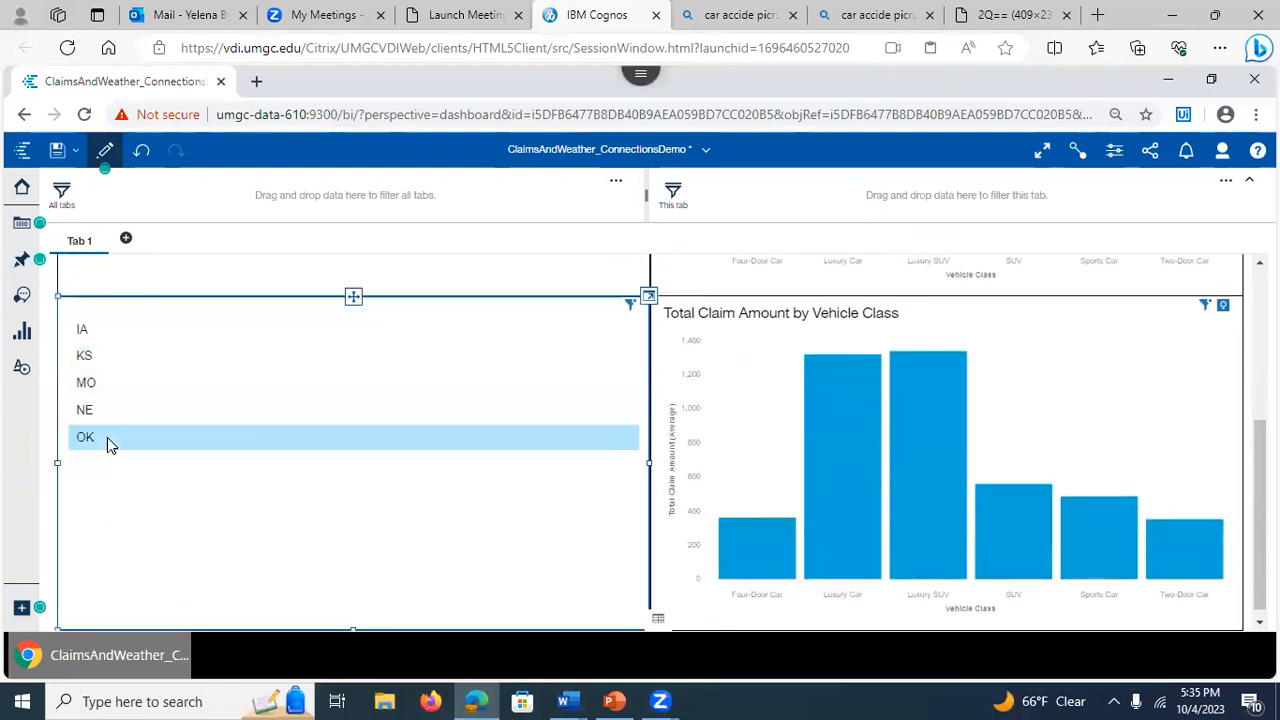
scroll(105, 437, "up", 5)
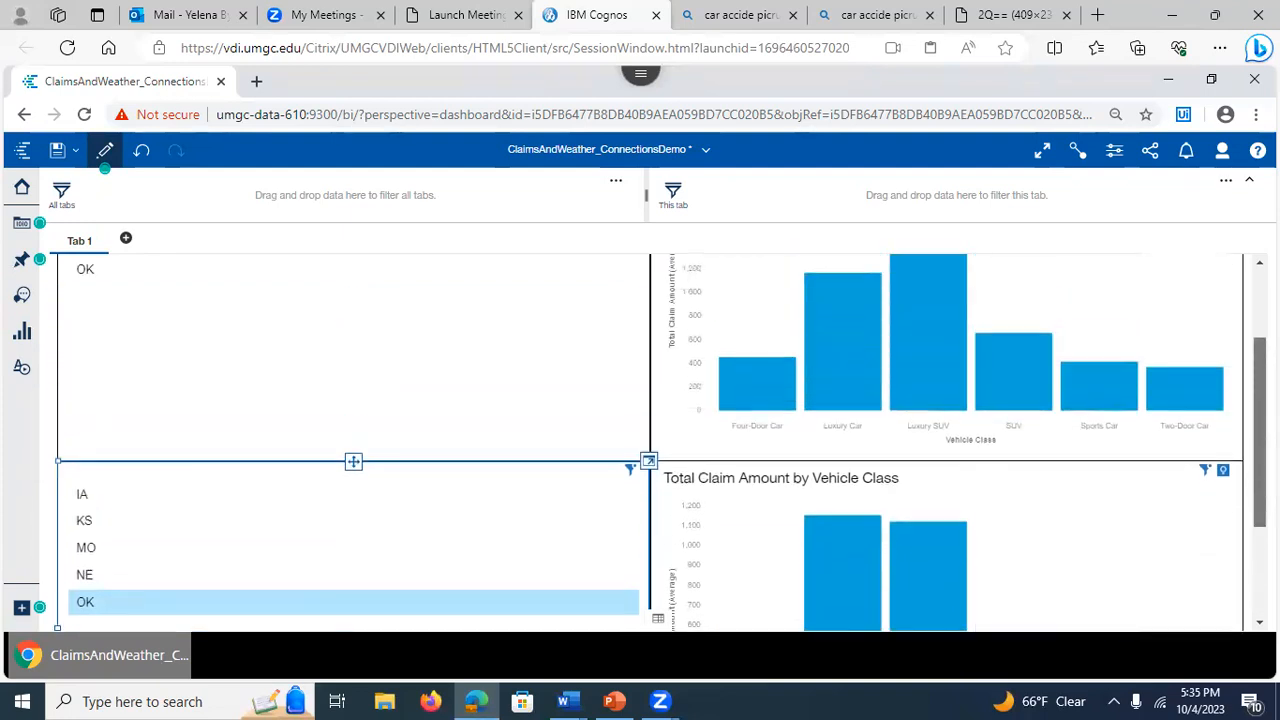
scroll(650, 440, "down", 1)
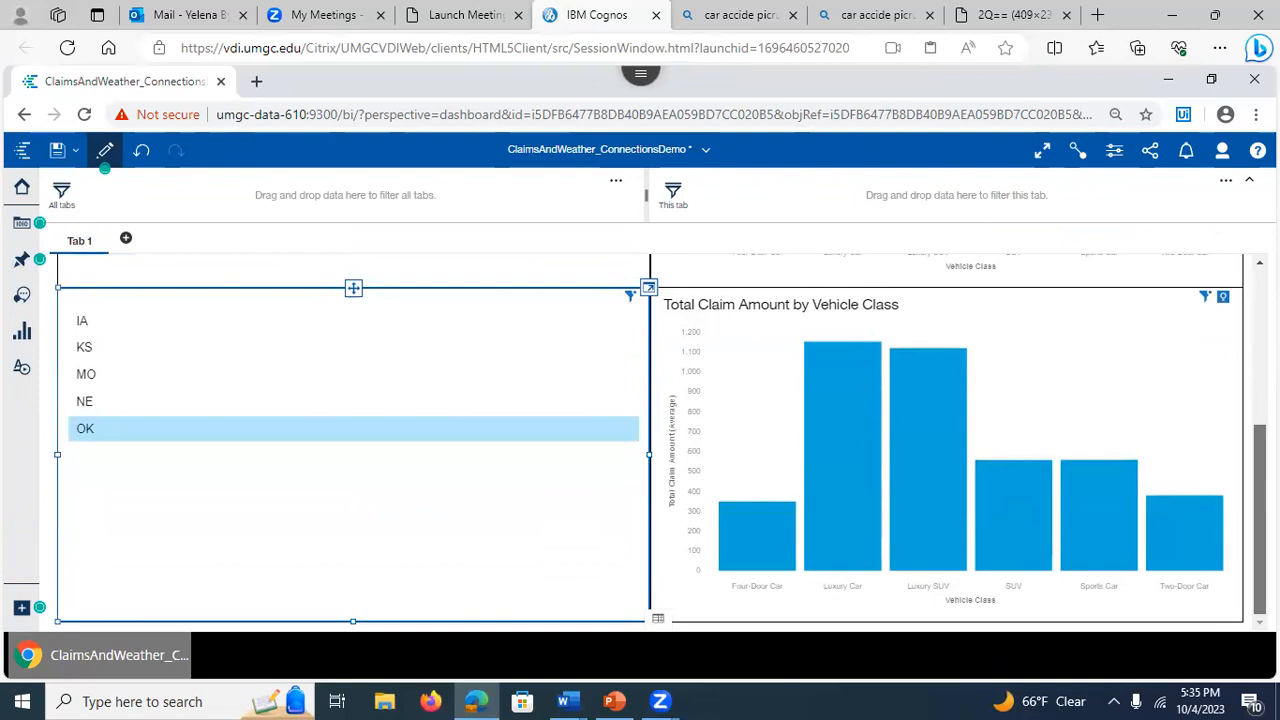
scroll(650, 440, "up", 2)
scroll(650, 440, "up", 1)
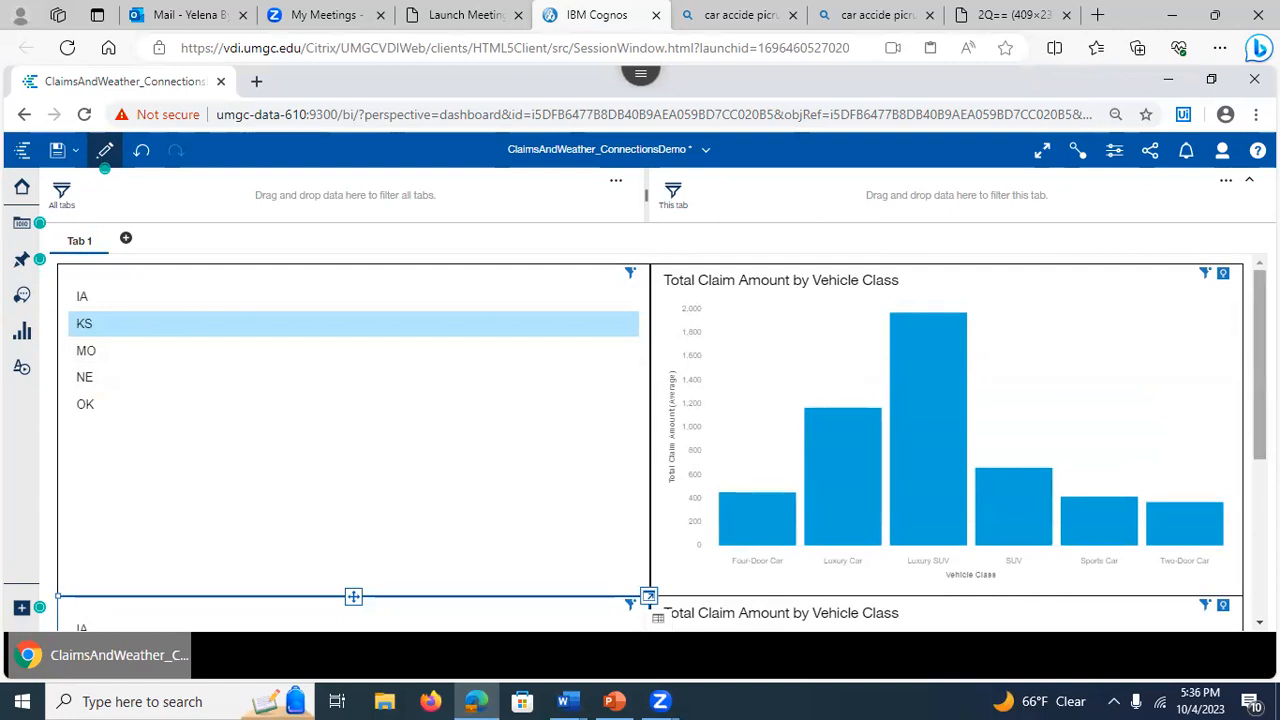
scroll(677, 437, "down", 2)
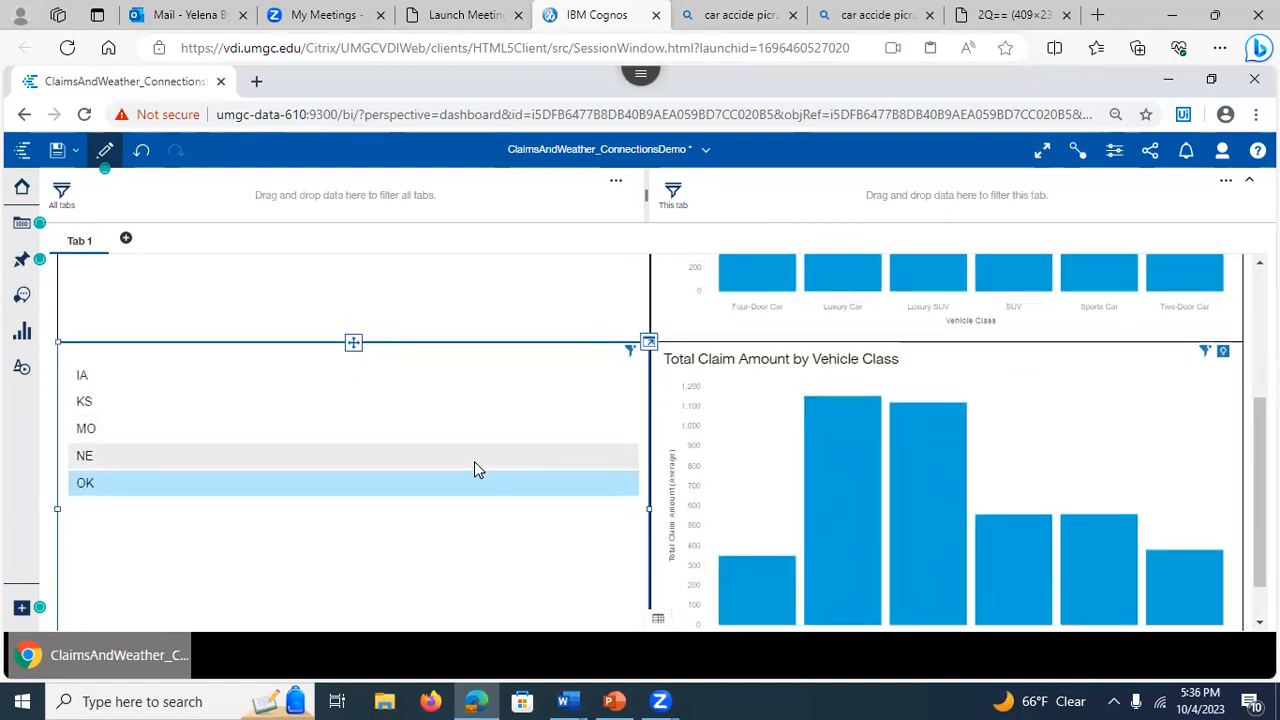
left_click_drag(437, 451, 403, 486)
left_click_drag(437, 546, 420, 573)
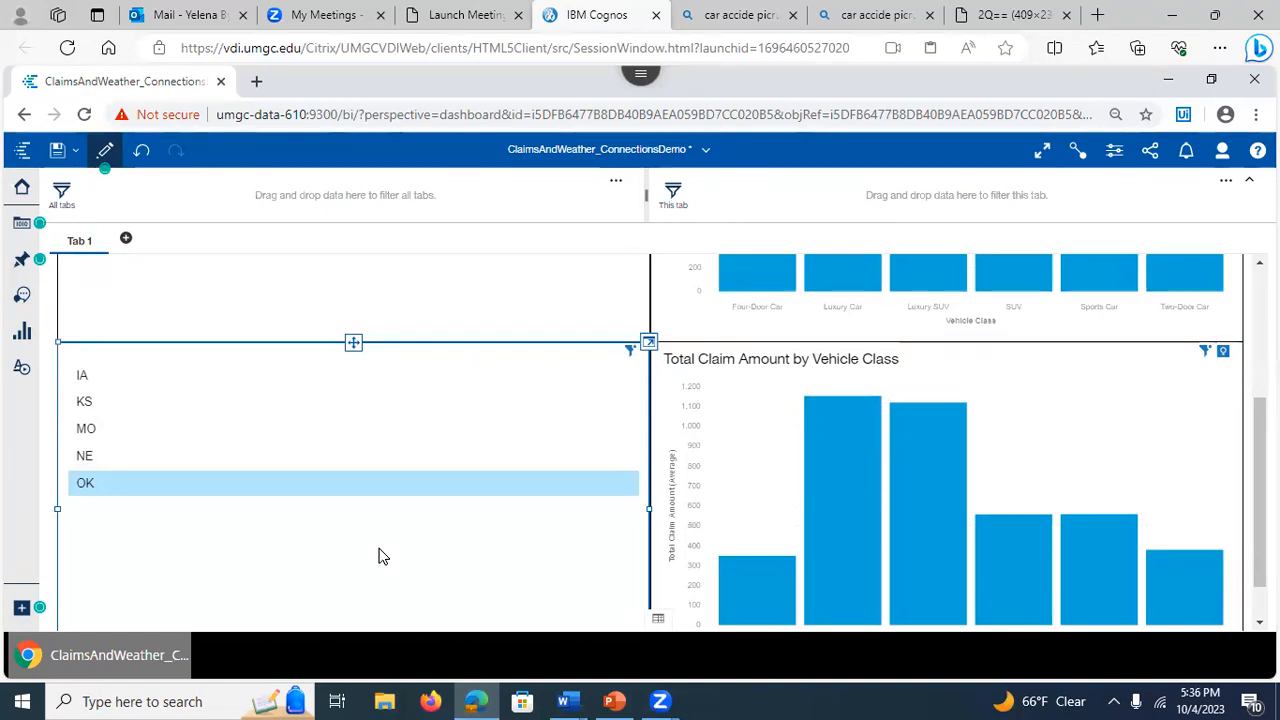
- Show the visualization connections and add the lower state list to existing connection 1
mouse_move(1260, 490)
left_mouse_down()
mouse_move(1260, 412)
mouse_move(1260, 512)
left_mouse_up()
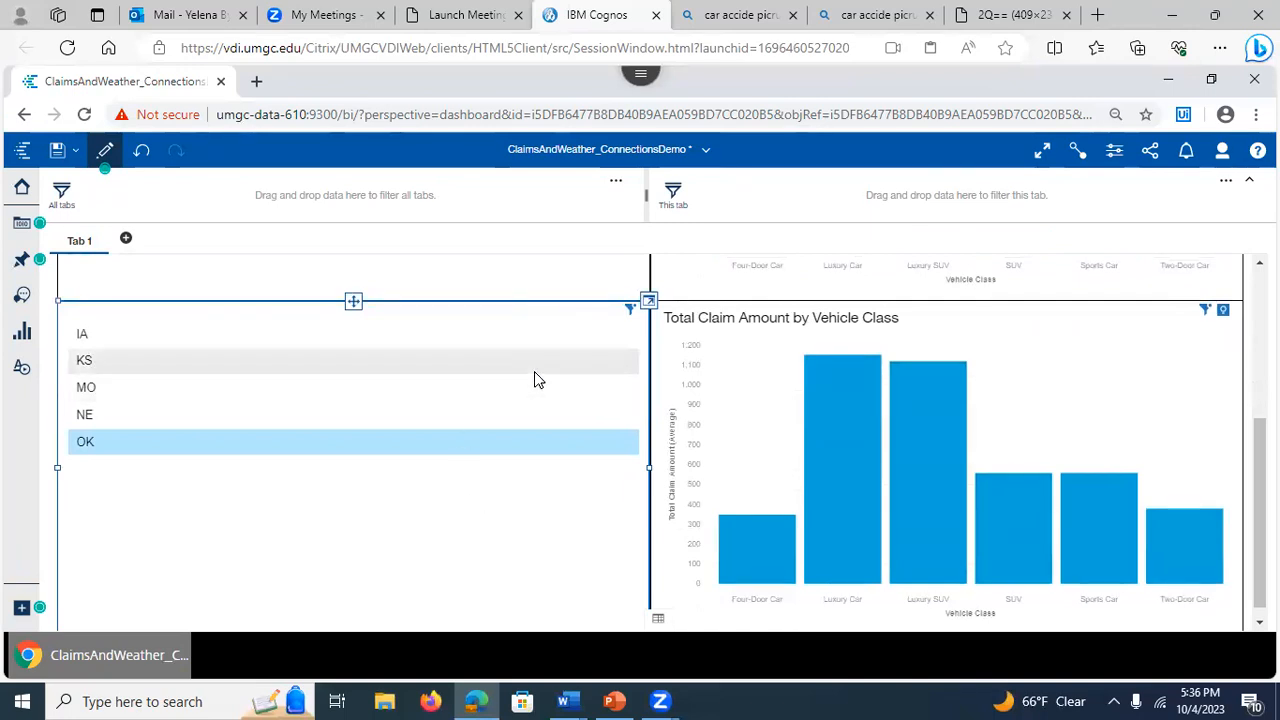
left_click(1077, 150)
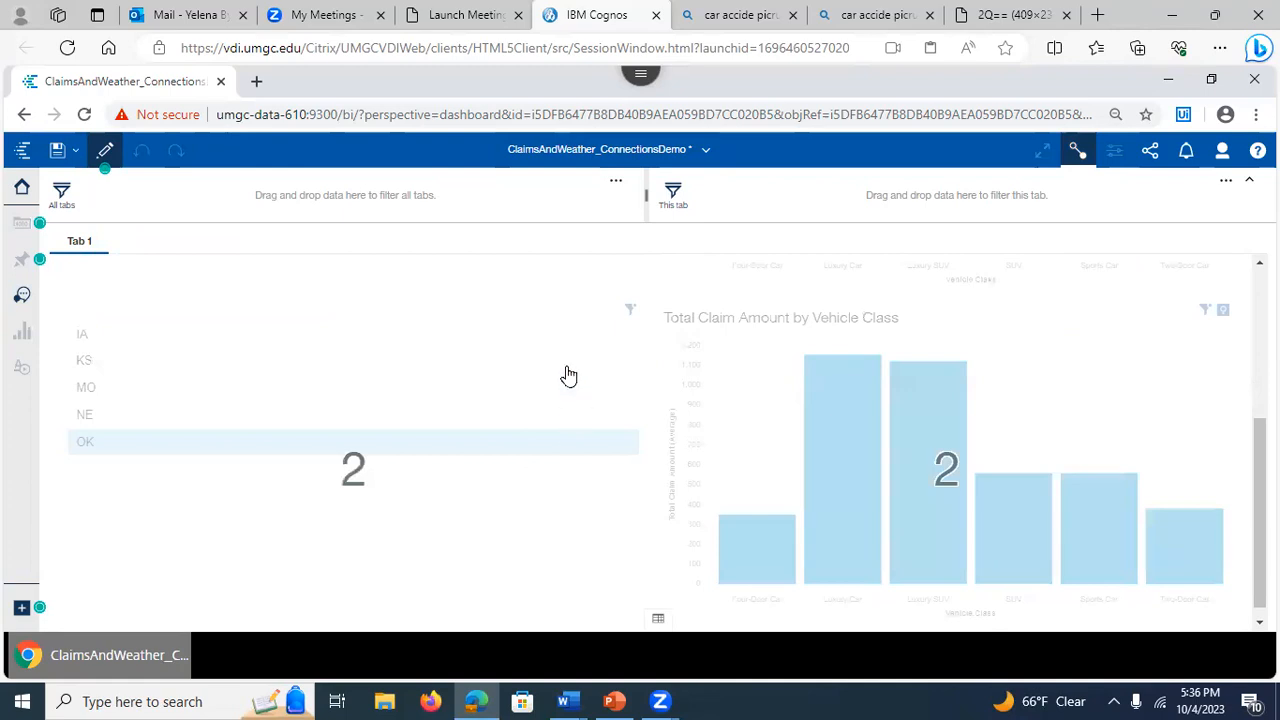
left_click(568, 375)
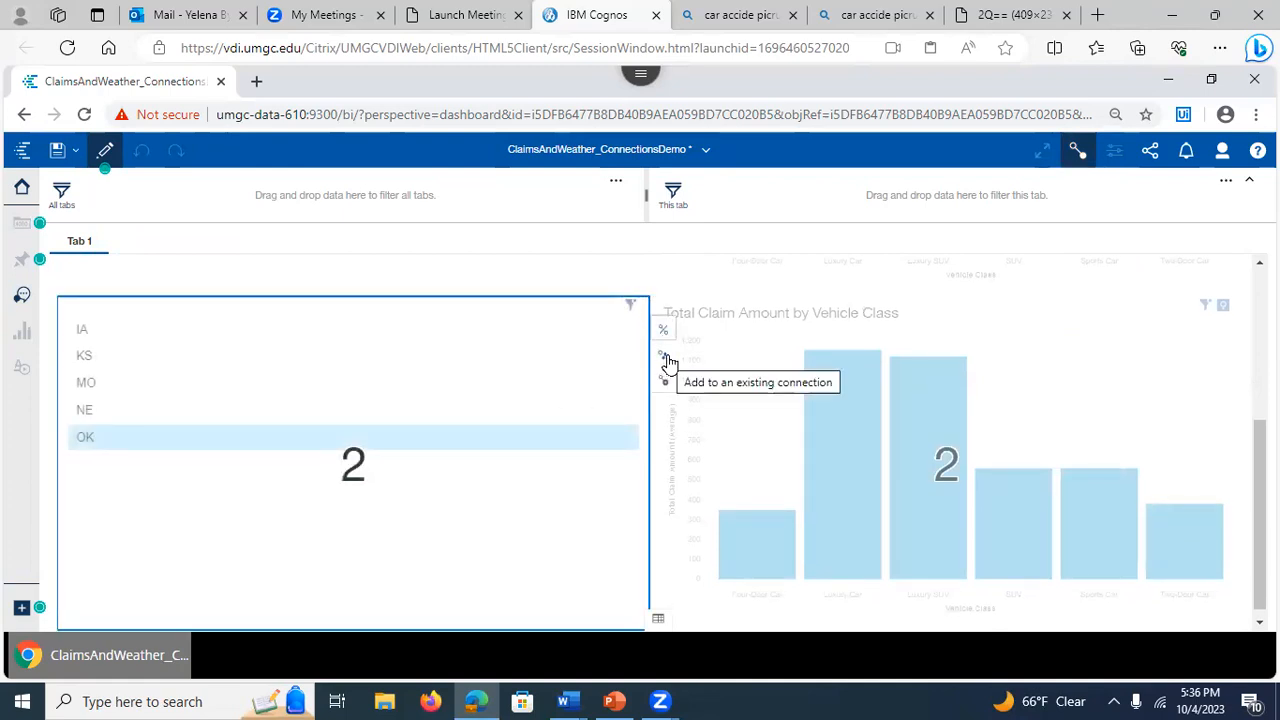
left_click(669, 361)
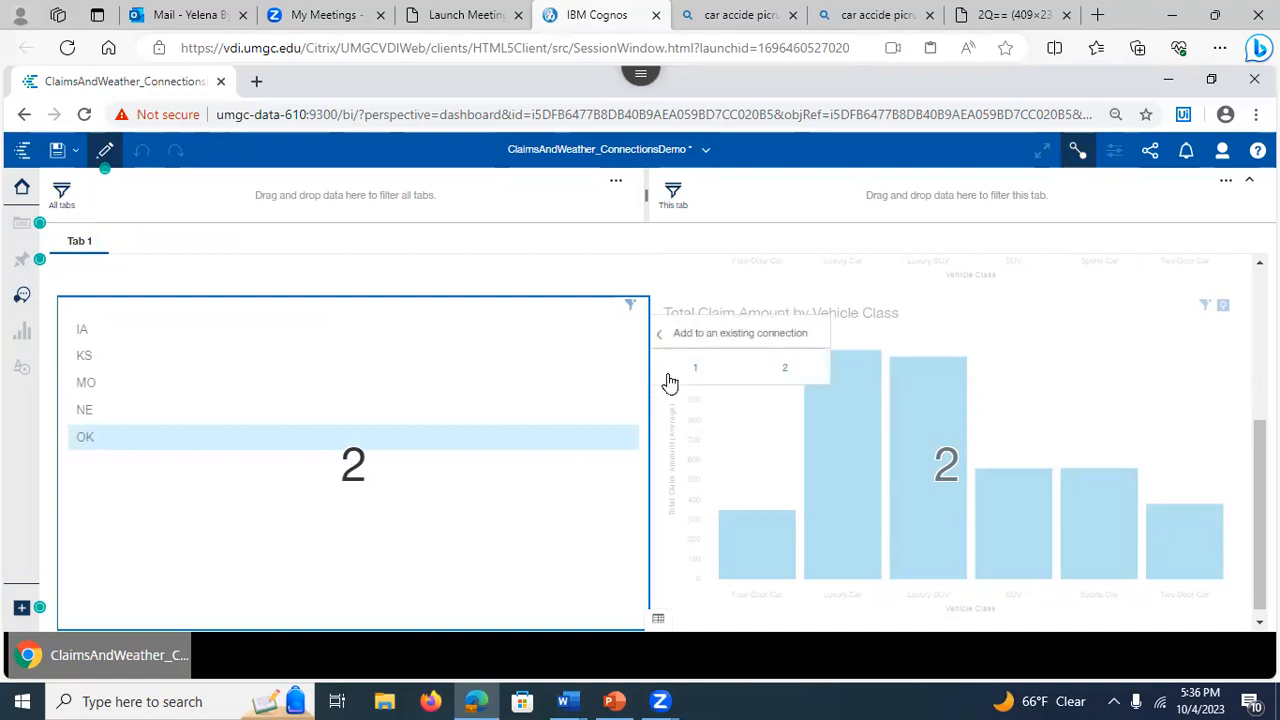
left_click(687, 388)
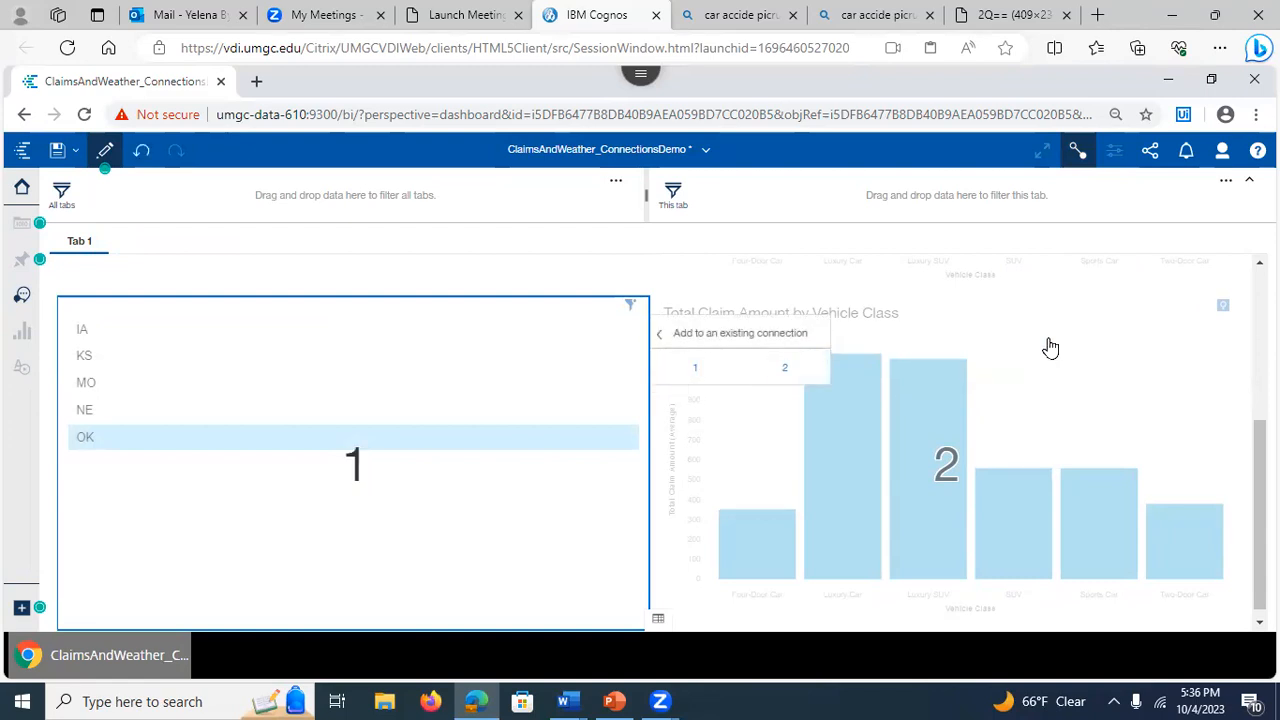
- Add the lower Total Claim Amount by Vehicle Class chart to existing connection 1 and leave the connections view
left_click(1095, 349)
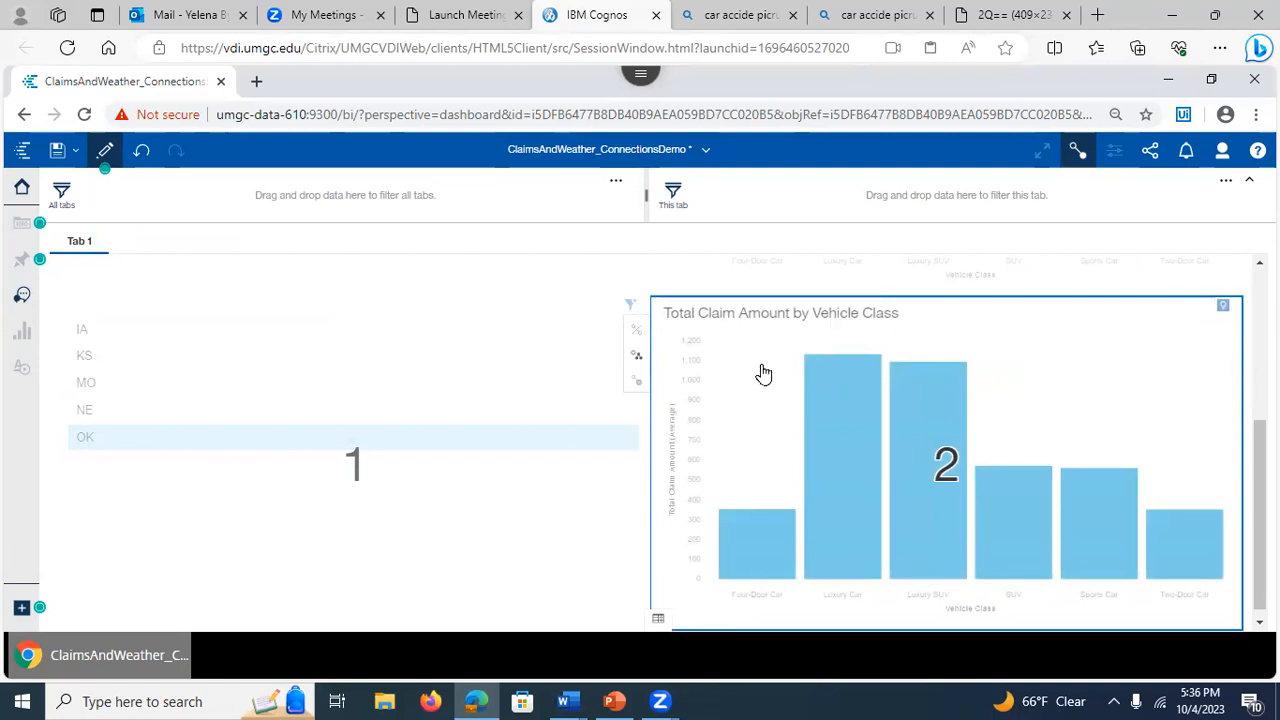
left_click(637, 366)
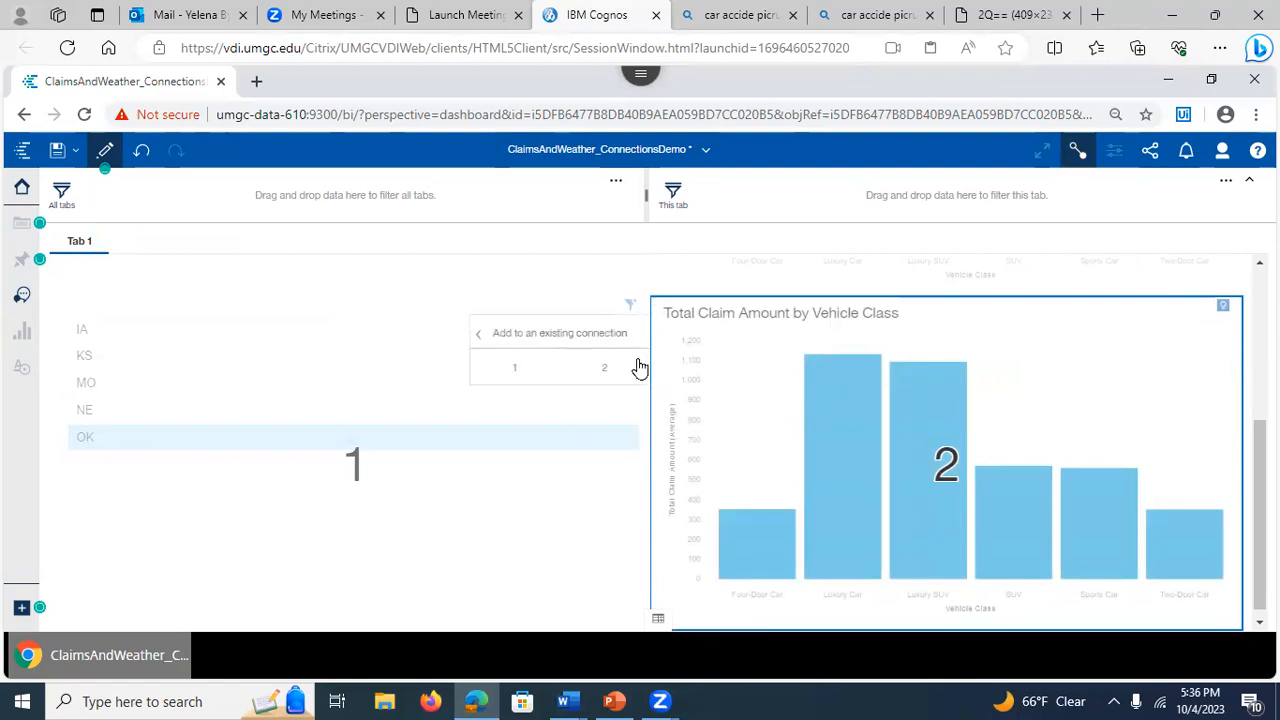
left_click(518, 381)
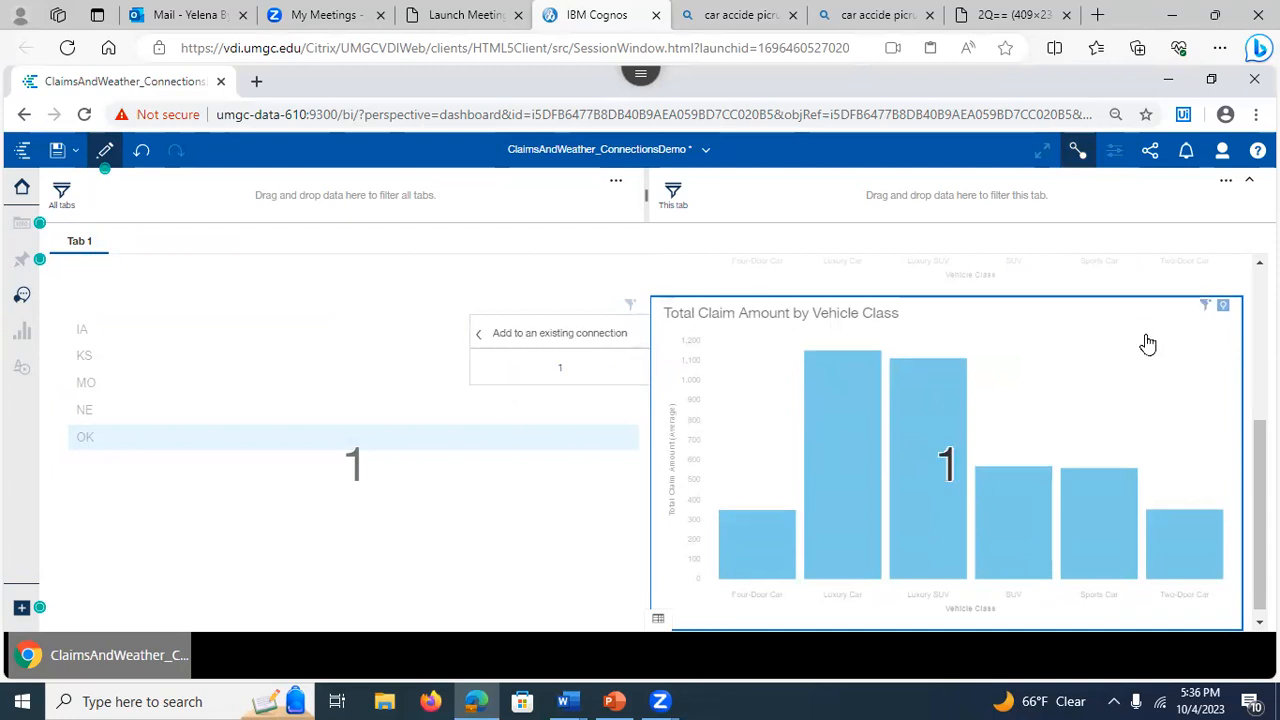
left_click_drag(1260, 490, 1260, 345)
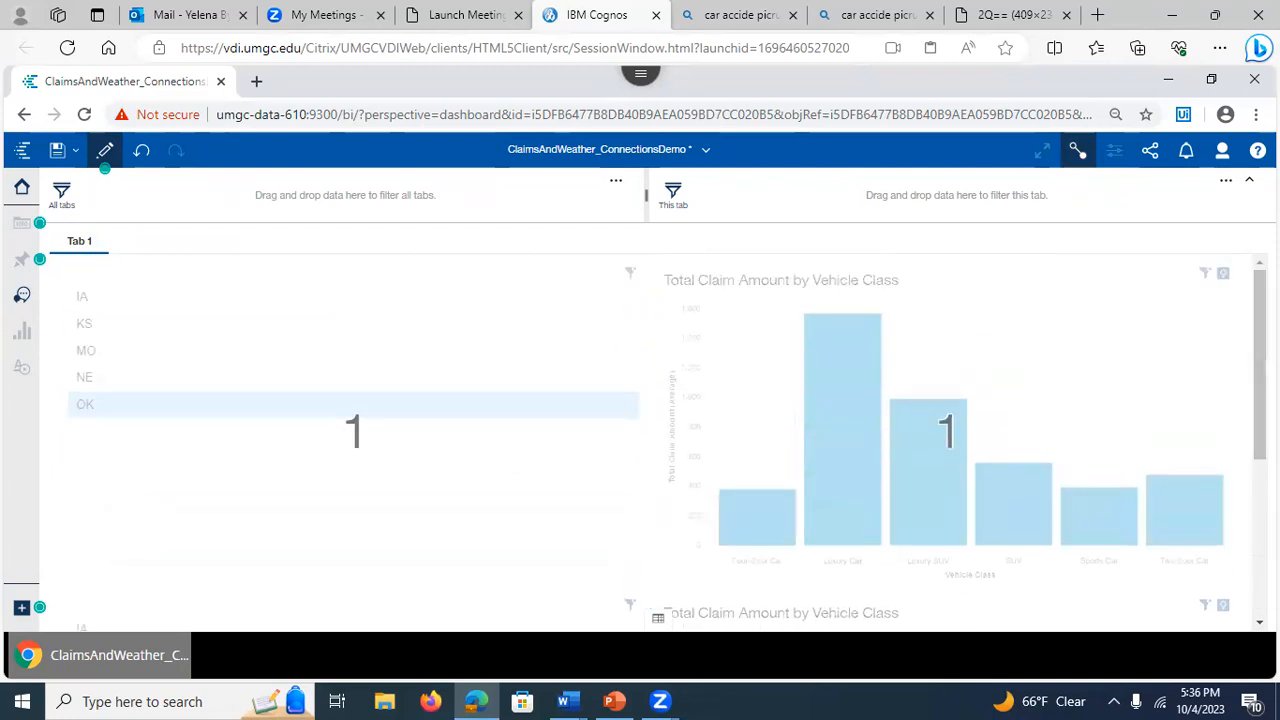
left_click(1076, 152)
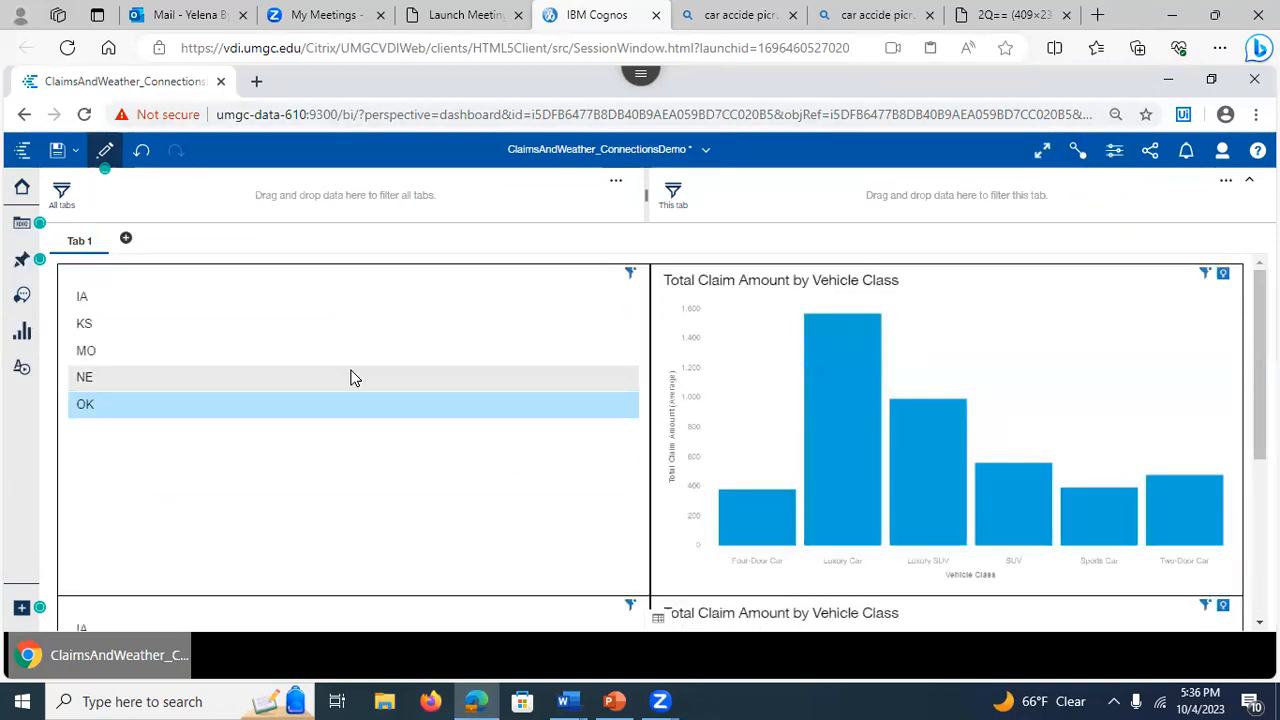
- Select MO in the upper state list and compare the Total Claim Amount by Vehicle Class charts in both rows
left_click(148, 356)
left_click(162, 346)
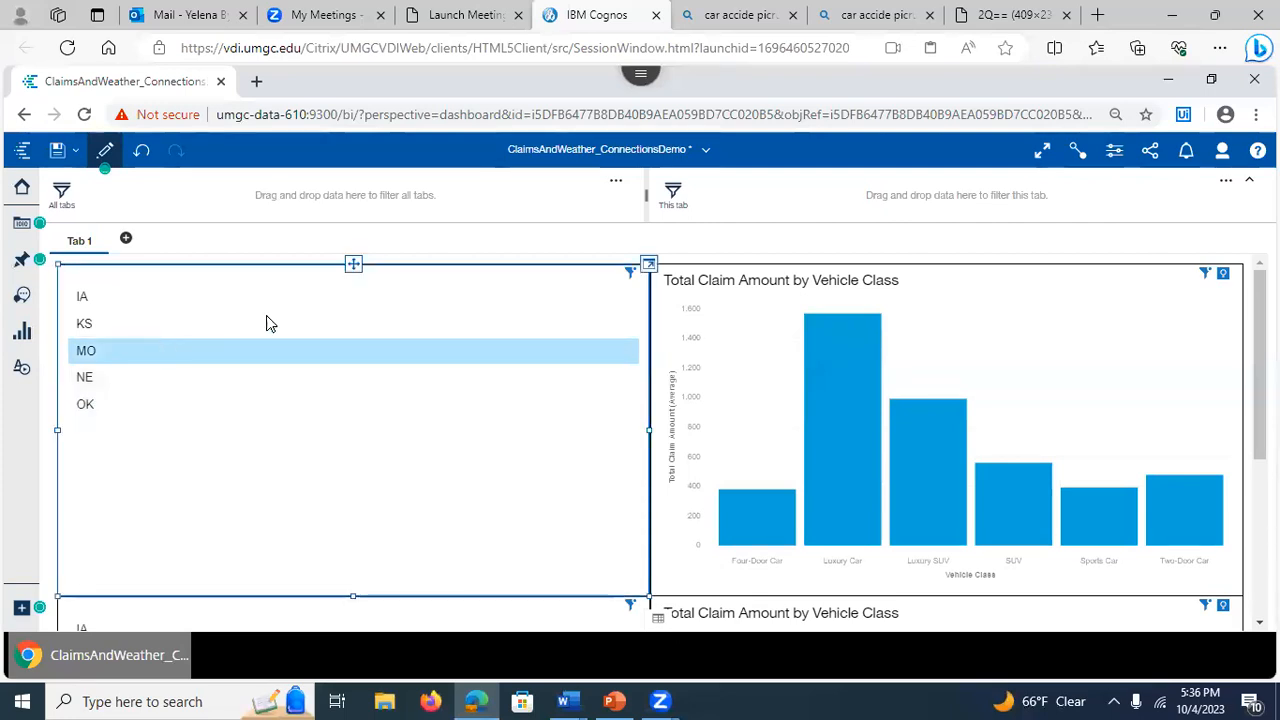
scroll(763, 489, "down", 3)
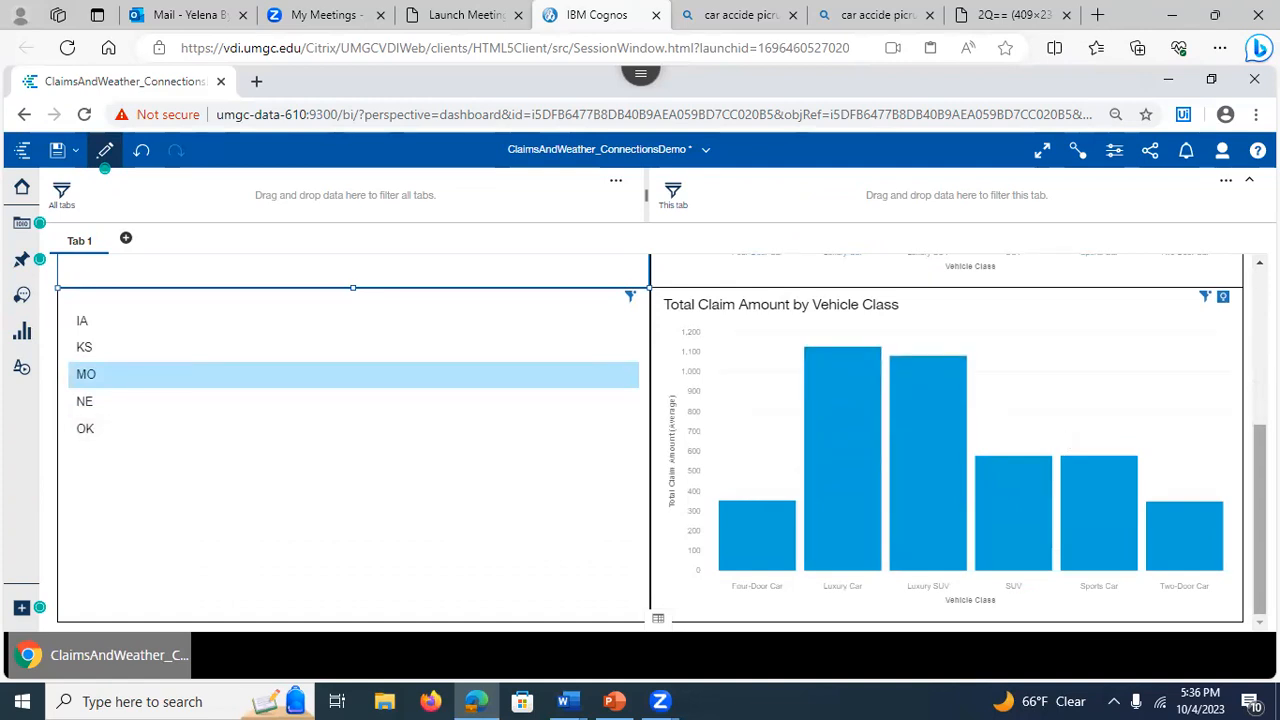
scroll(1248, 378, "up", 2)
scroll(1248, 378, "up", 1)
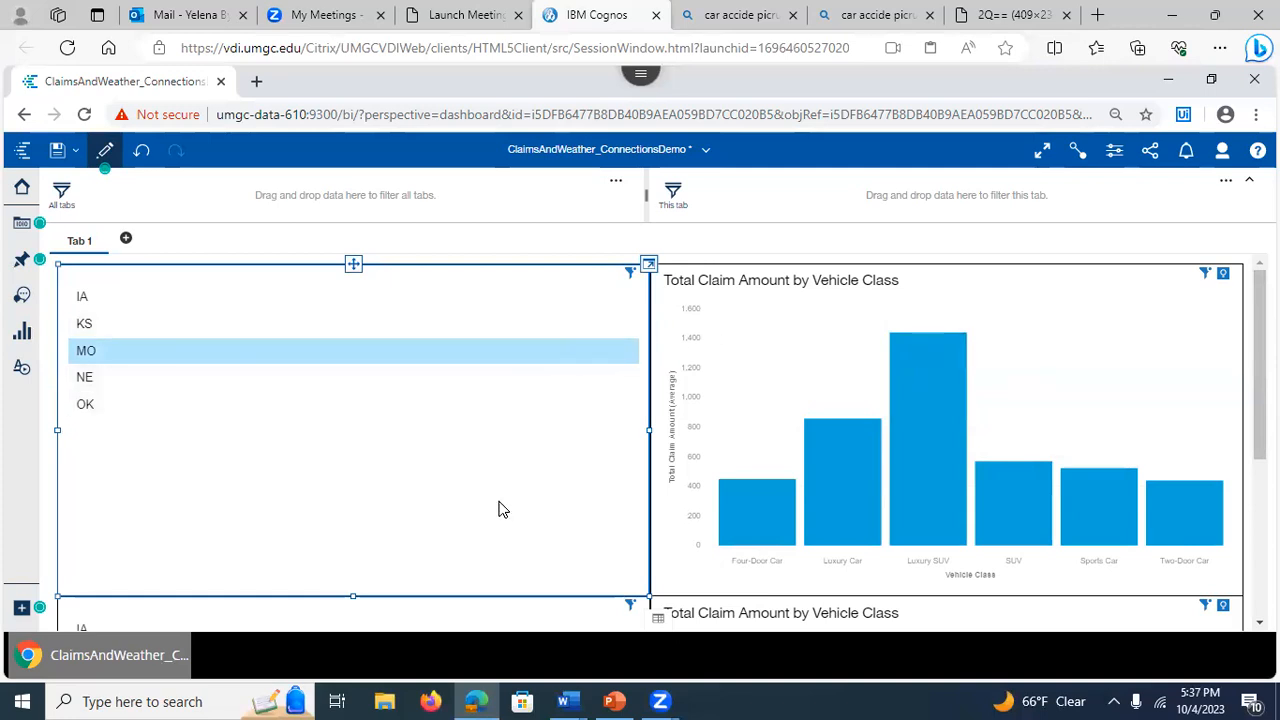
- Highlight Four-Door Car in the upper Total Claim Amount by Vehicle Class chart and compare it with the lower chart
left_click(749, 516)
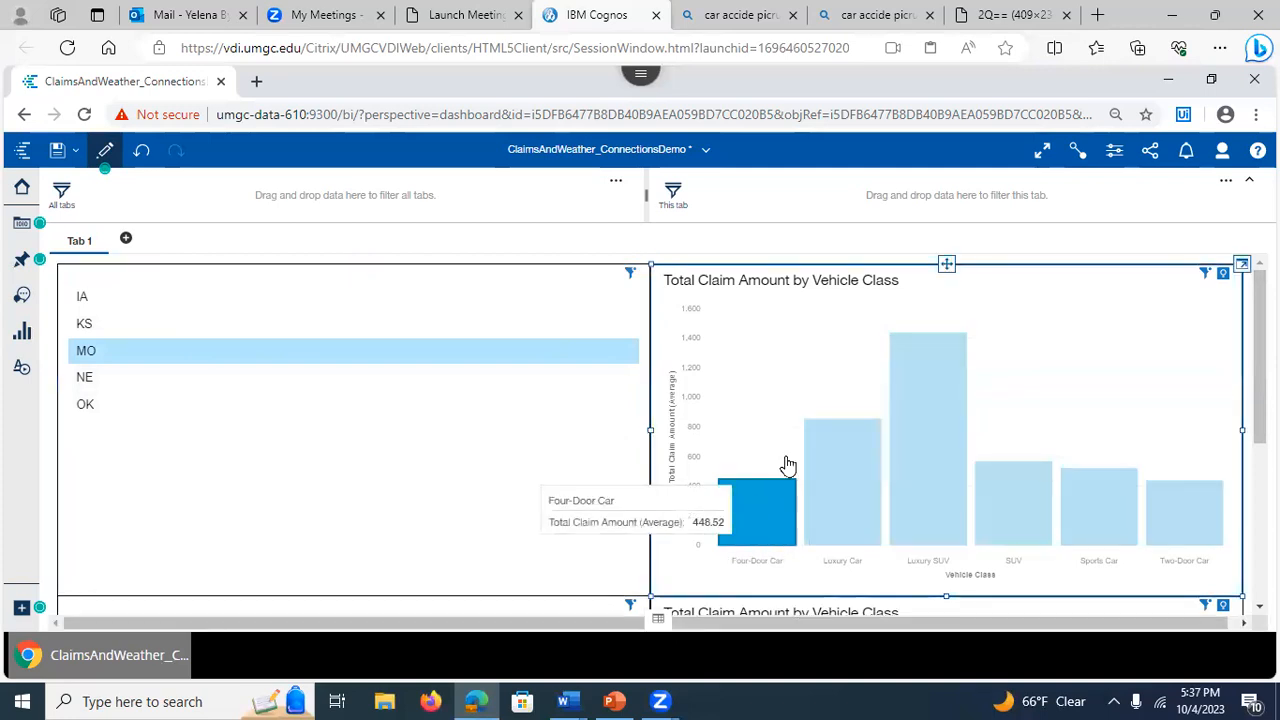
scroll(749, 516, "down", 3)
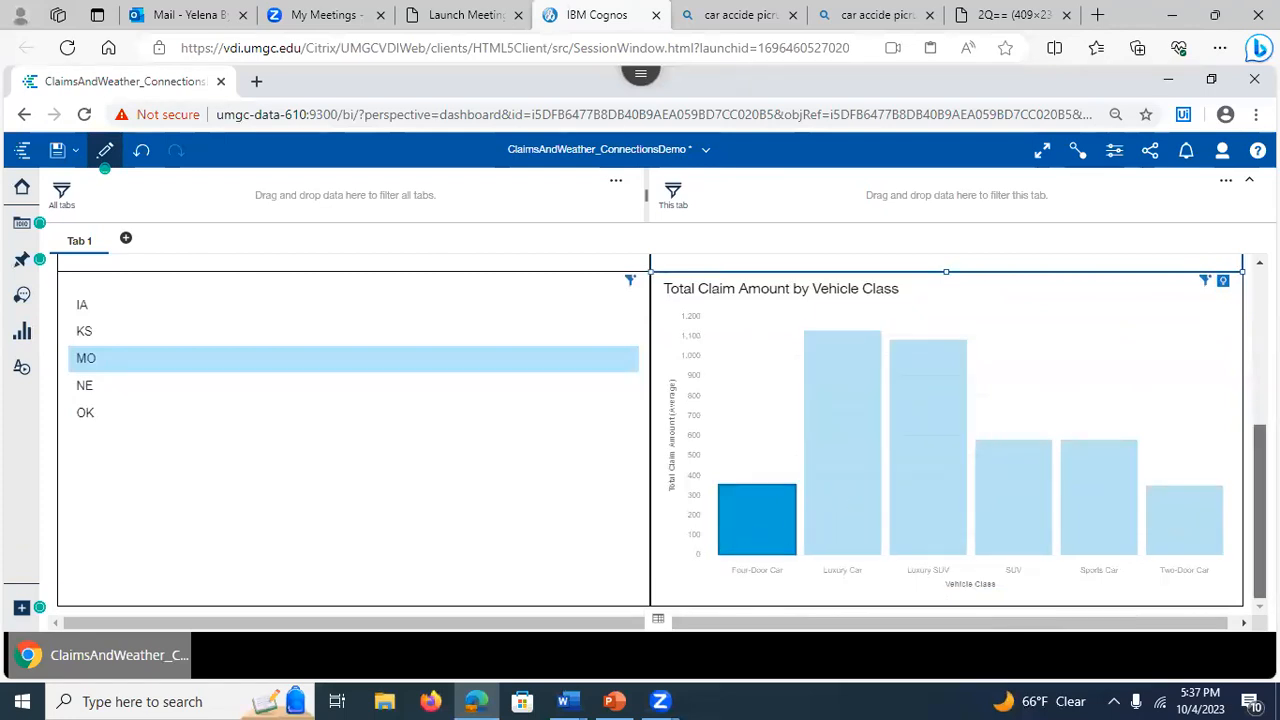
scroll(1259, 500, "up", 2)
scroll(780, 412, "down", 2)
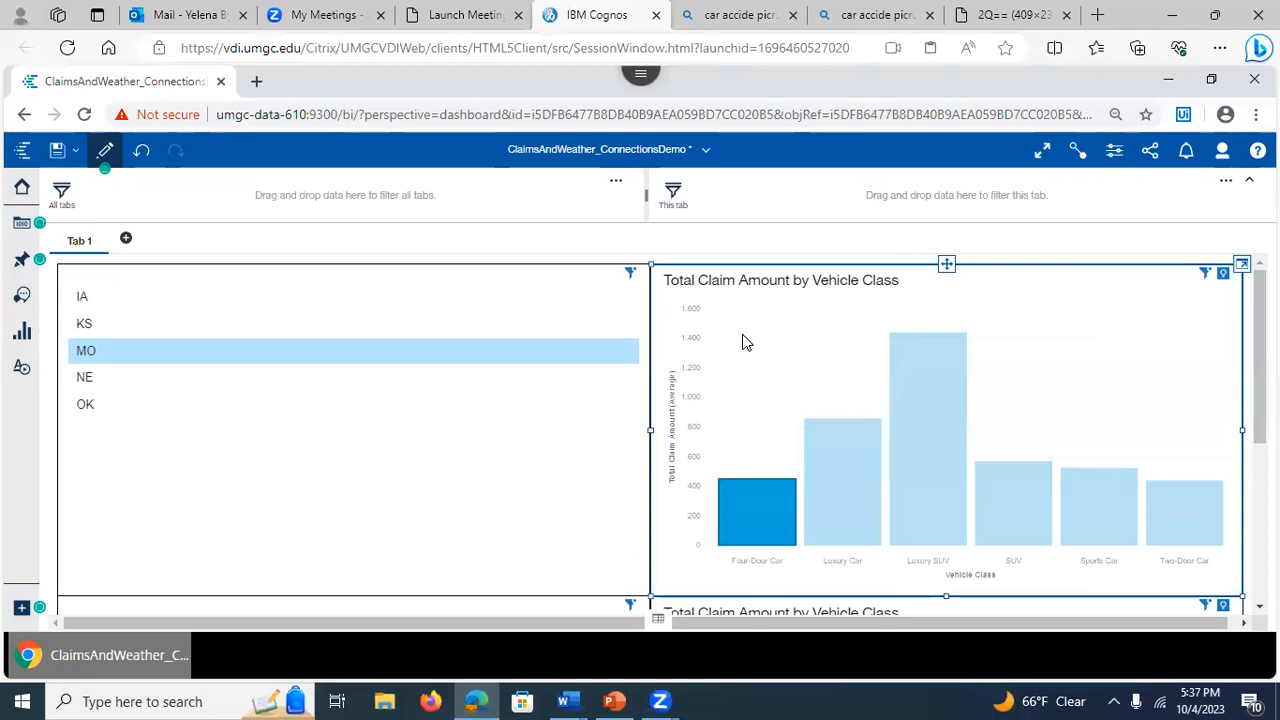
- Close the ClaimsAndWeather_ConnectionsDemo dashboard without saving its changes
left_click(705, 150)
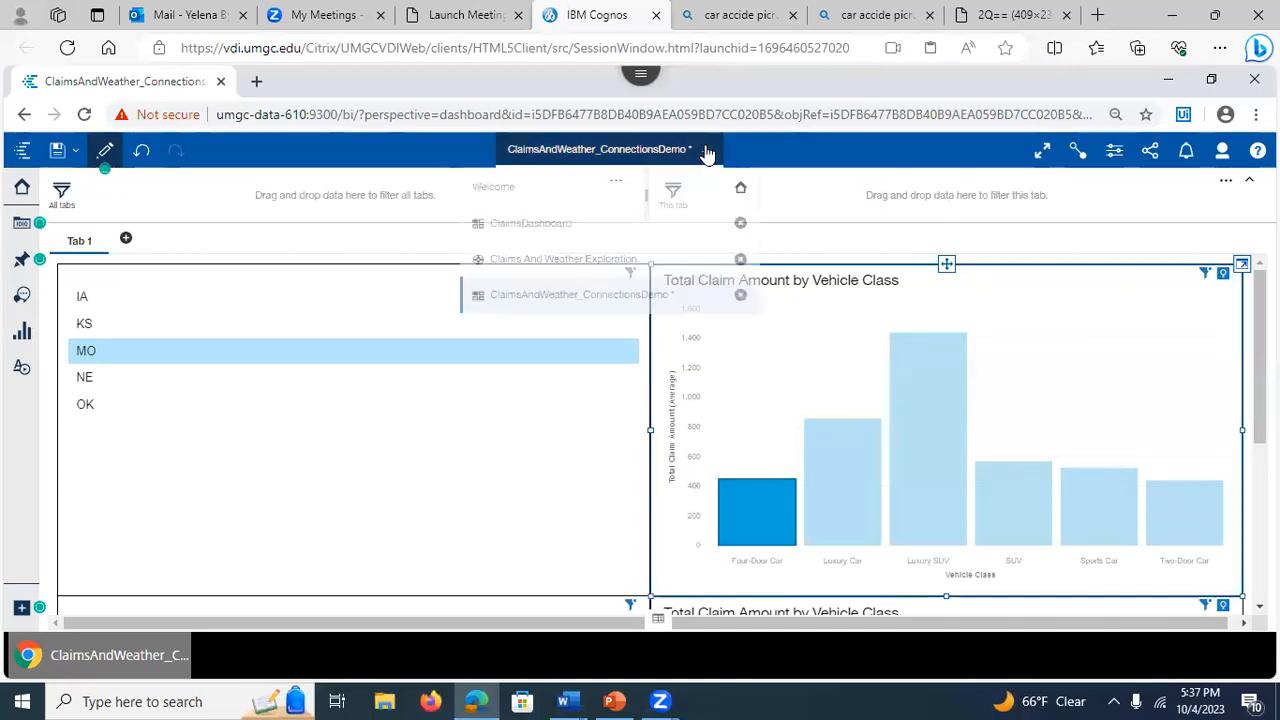
left_click(741, 298)
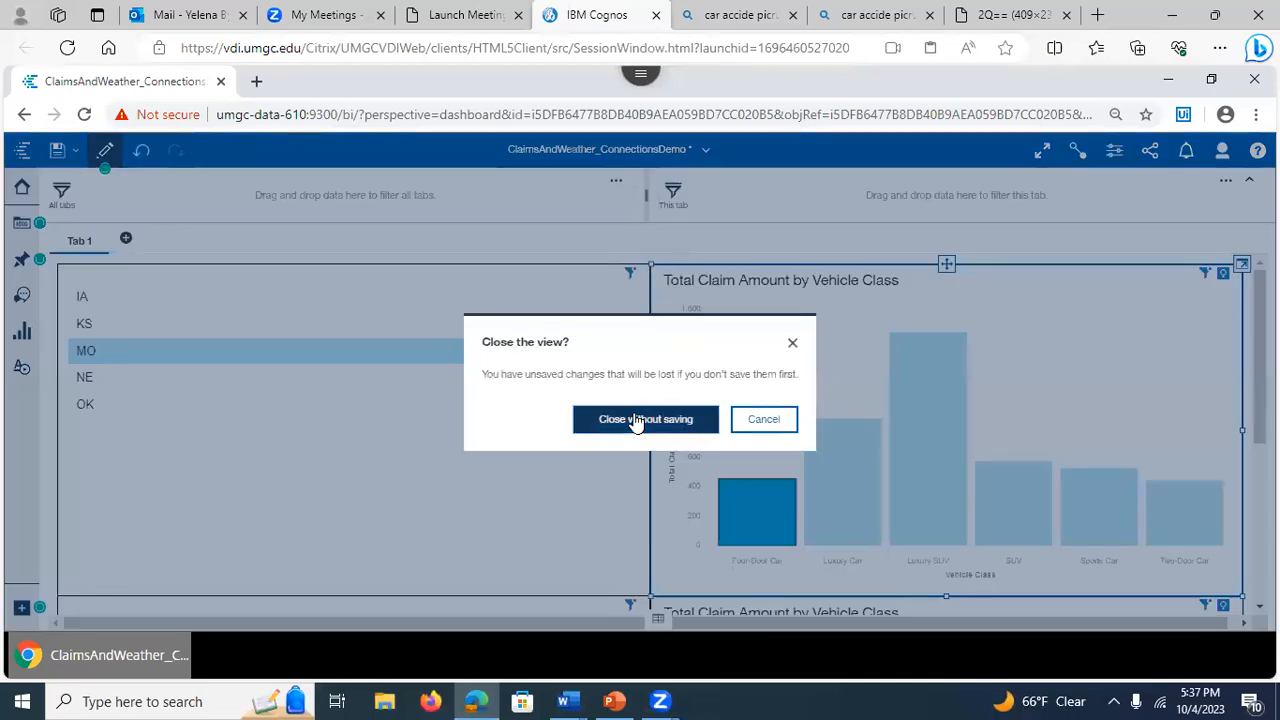
left_click(636, 421)
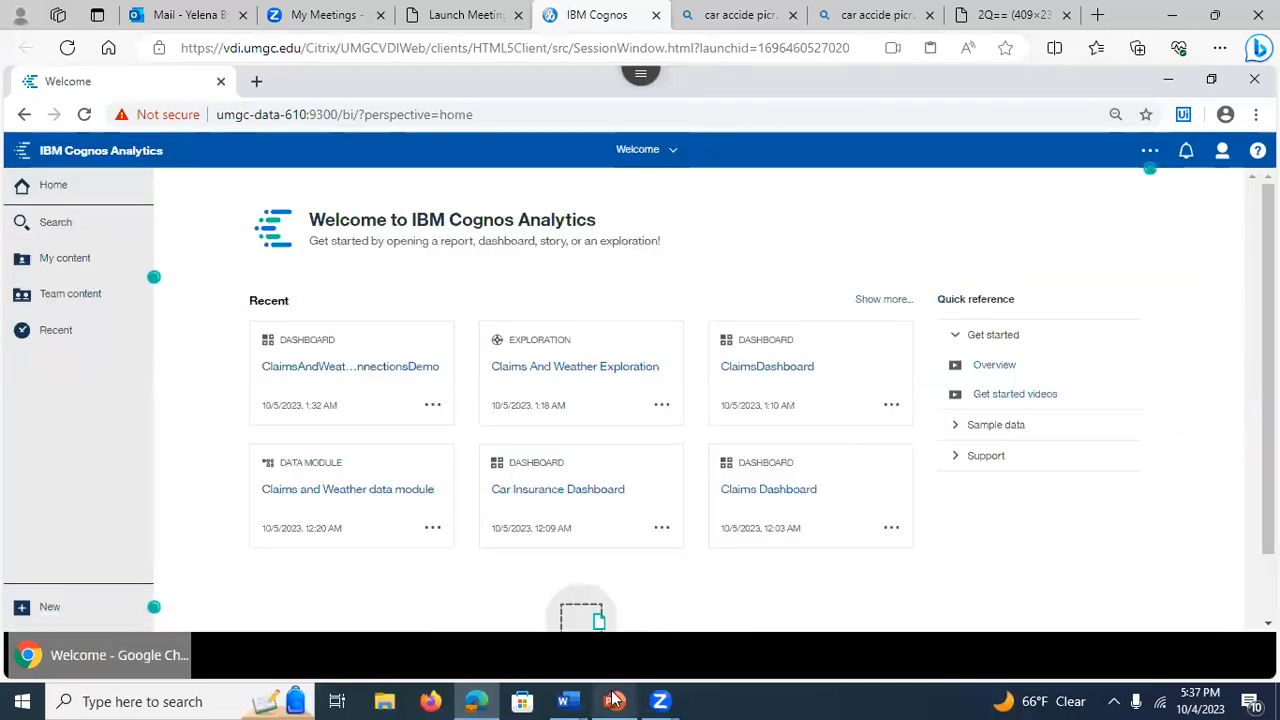
- Switch to PowerPoint to view slide 19 about stories, and minimise the presentation to return to Cognos
left_click(614, 700)
left_click(12, 607)
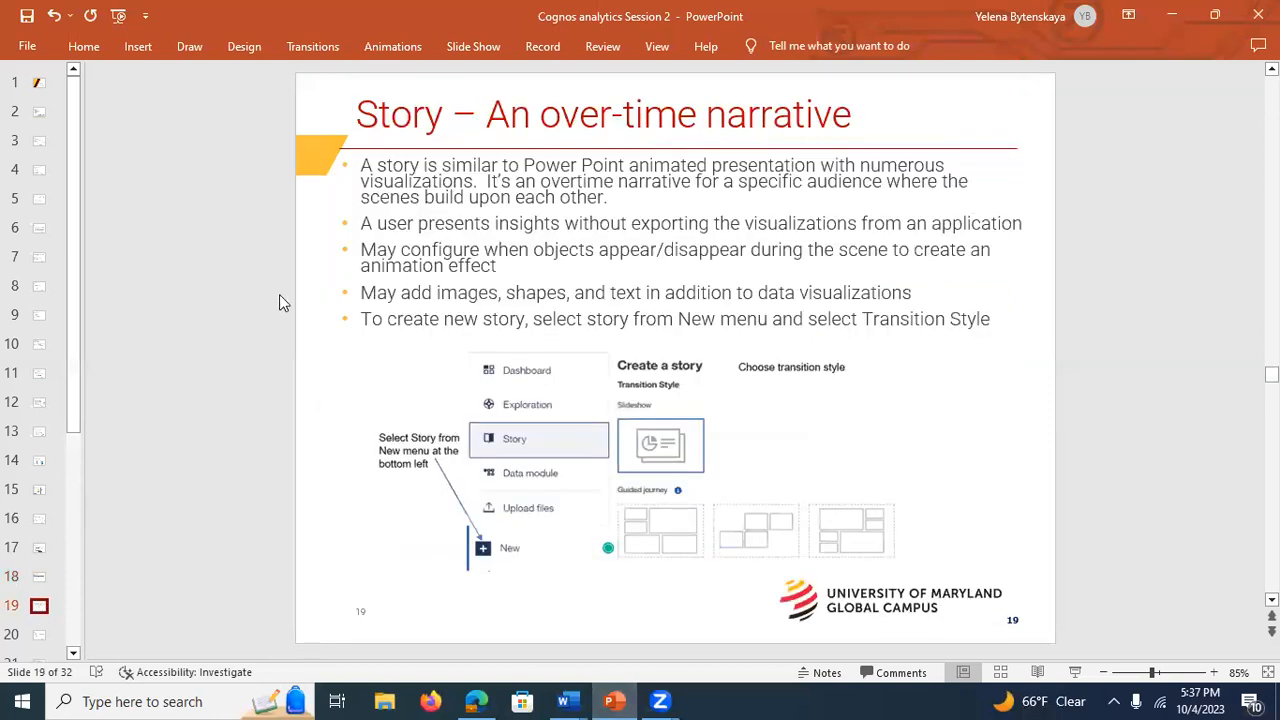
left_click(1172, 14)
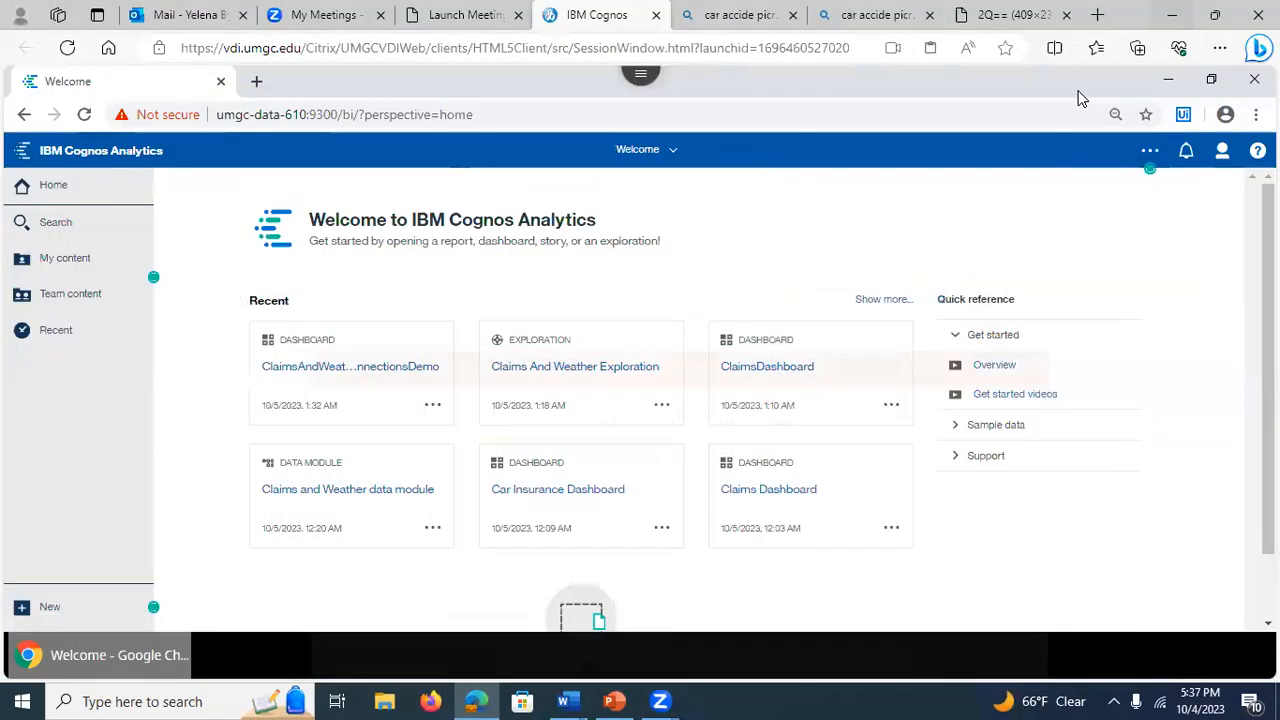
- Open the Car Insurance Dashboard from My content and look over its title page
left_click(63, 258)
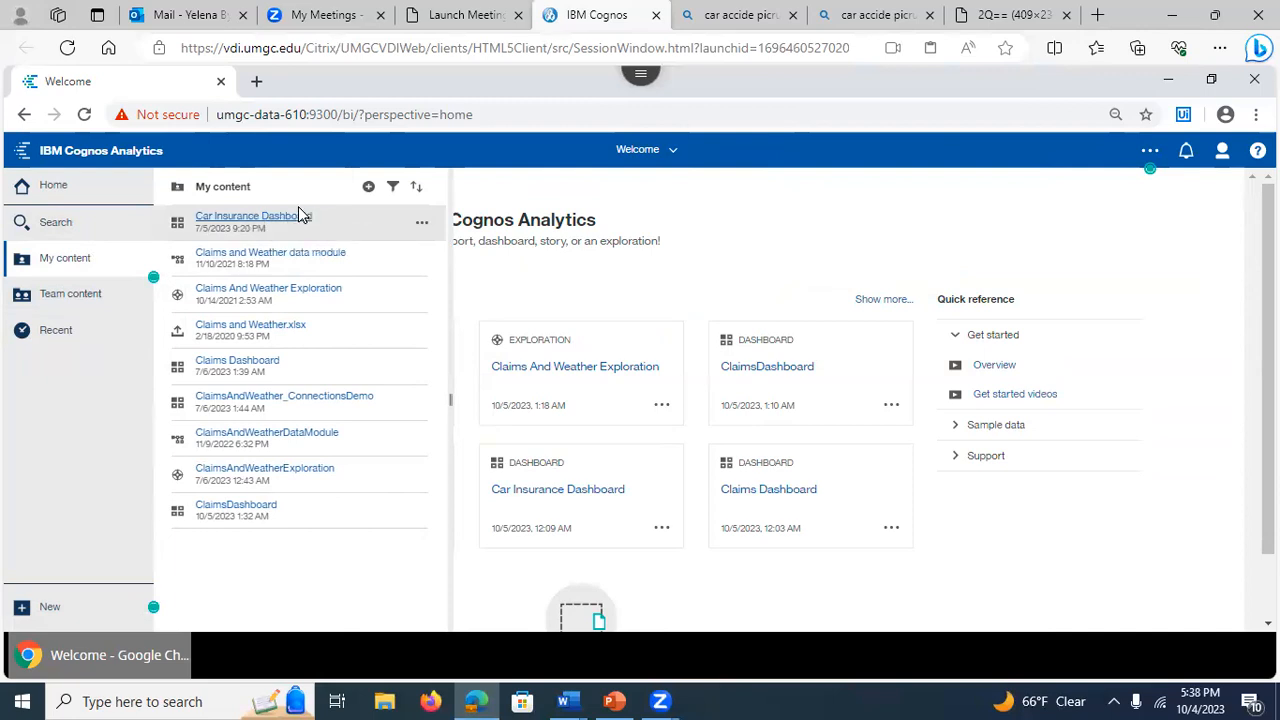
left_click(247, 220)
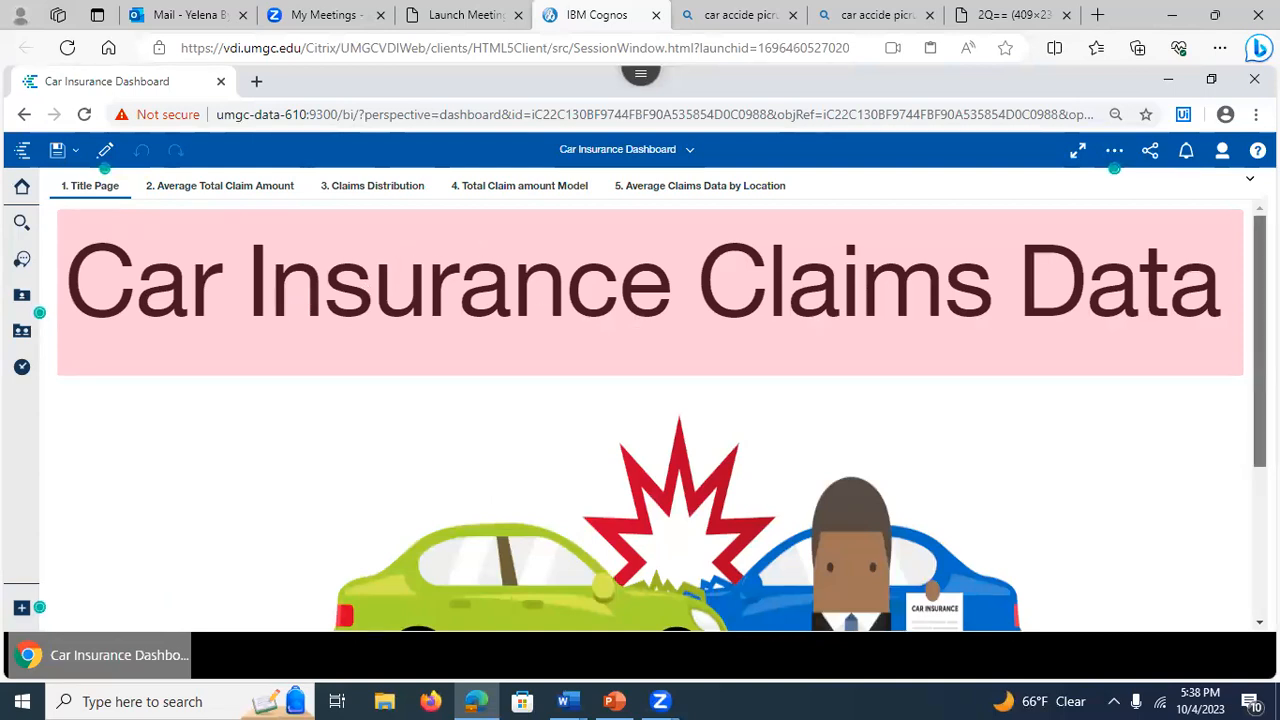
scroll(1260, 340, "down", 1)
scroll(1157, 323, "down", 1)
scroll(1157, 323, "up", 3)
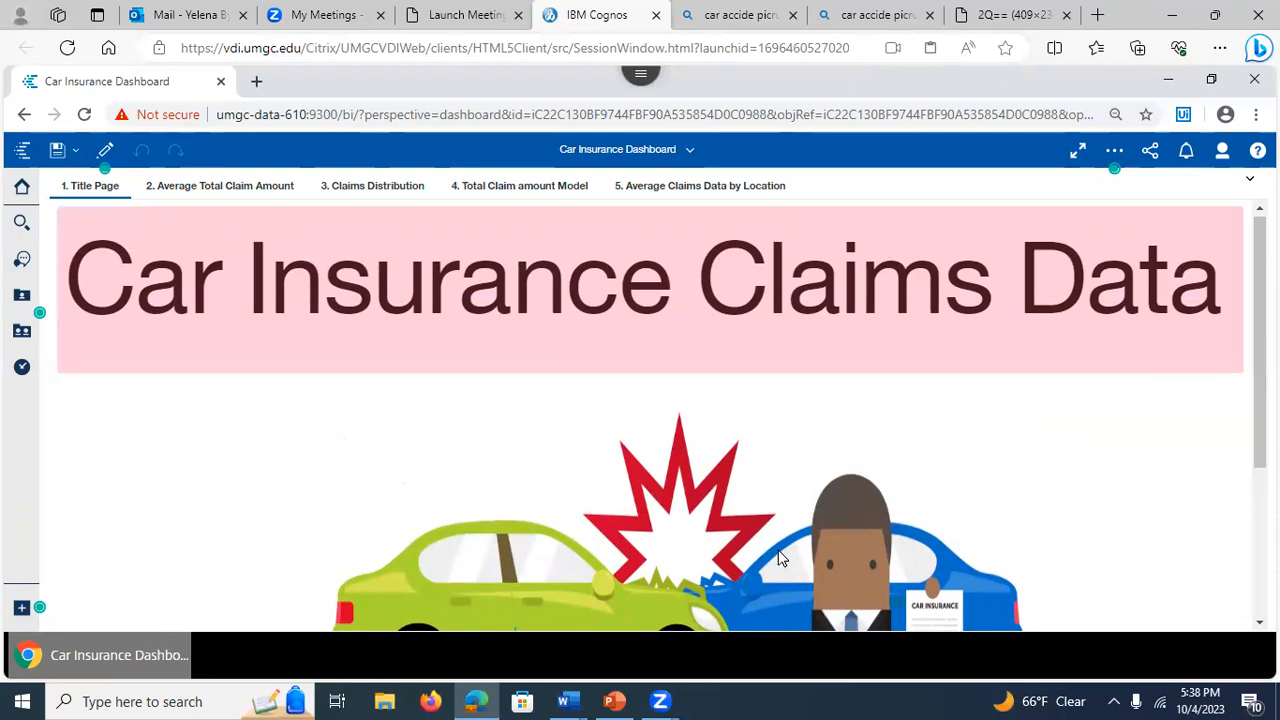
scroll(780, 558, "down", 2)
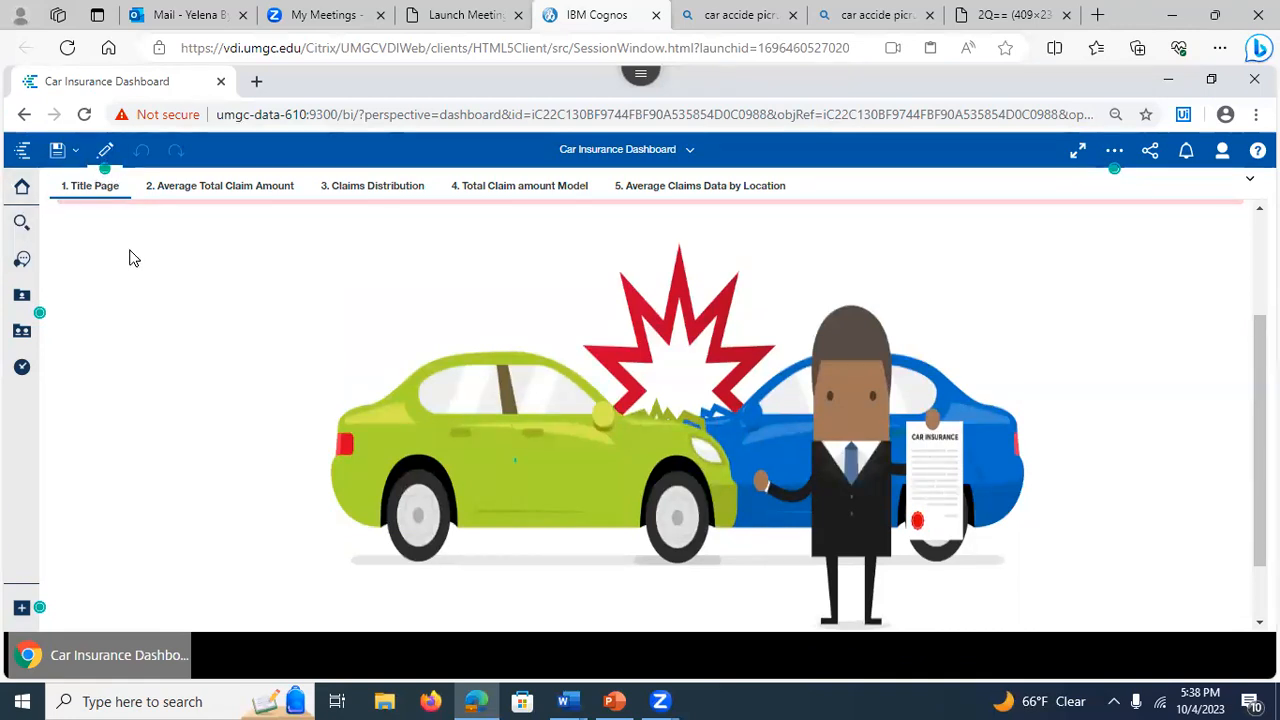
- Switch the dashboard to edit mode and inspect the image link in the properties of the title page's car crash picture
left_click(105, 152)
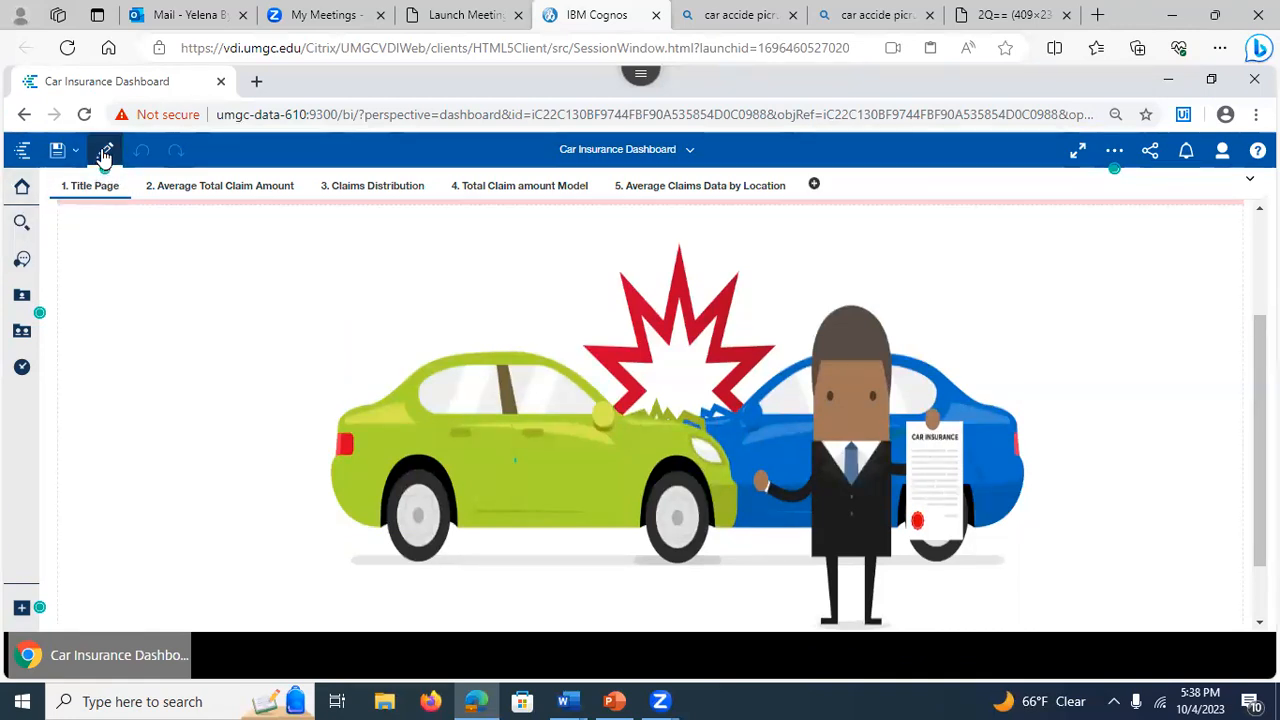
left_click(682, 456)
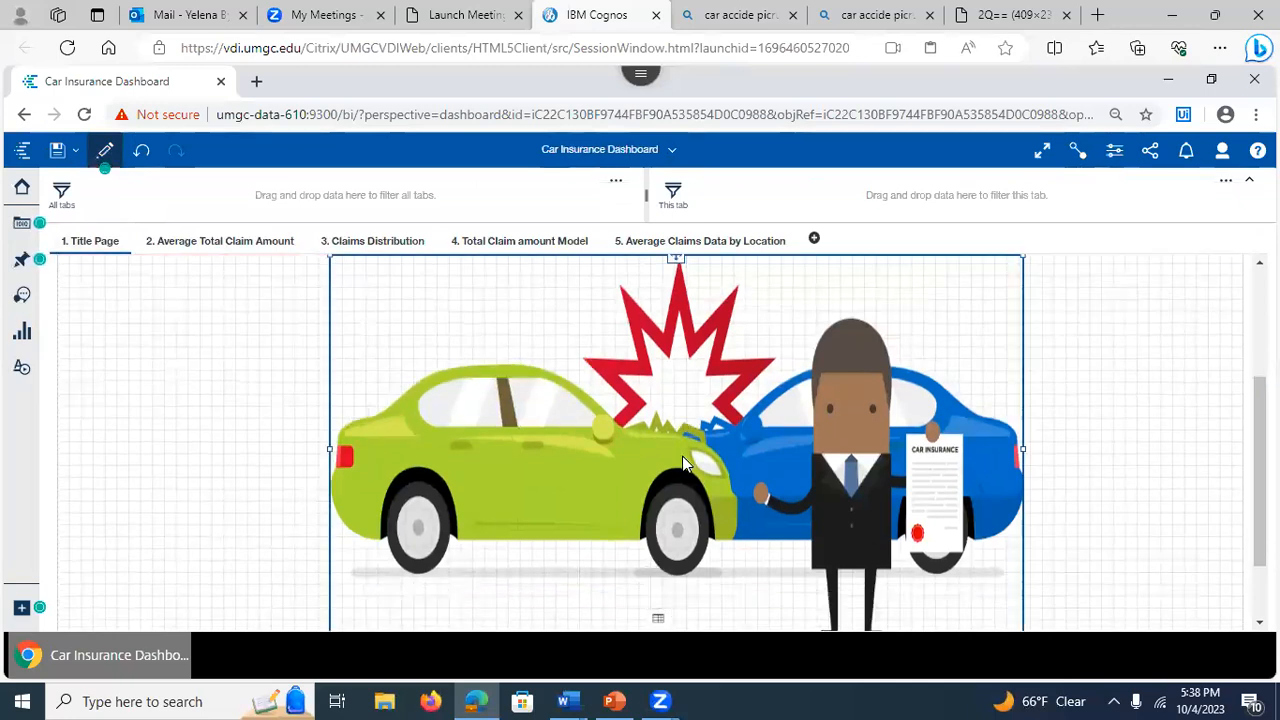
left_click(1113, 158)
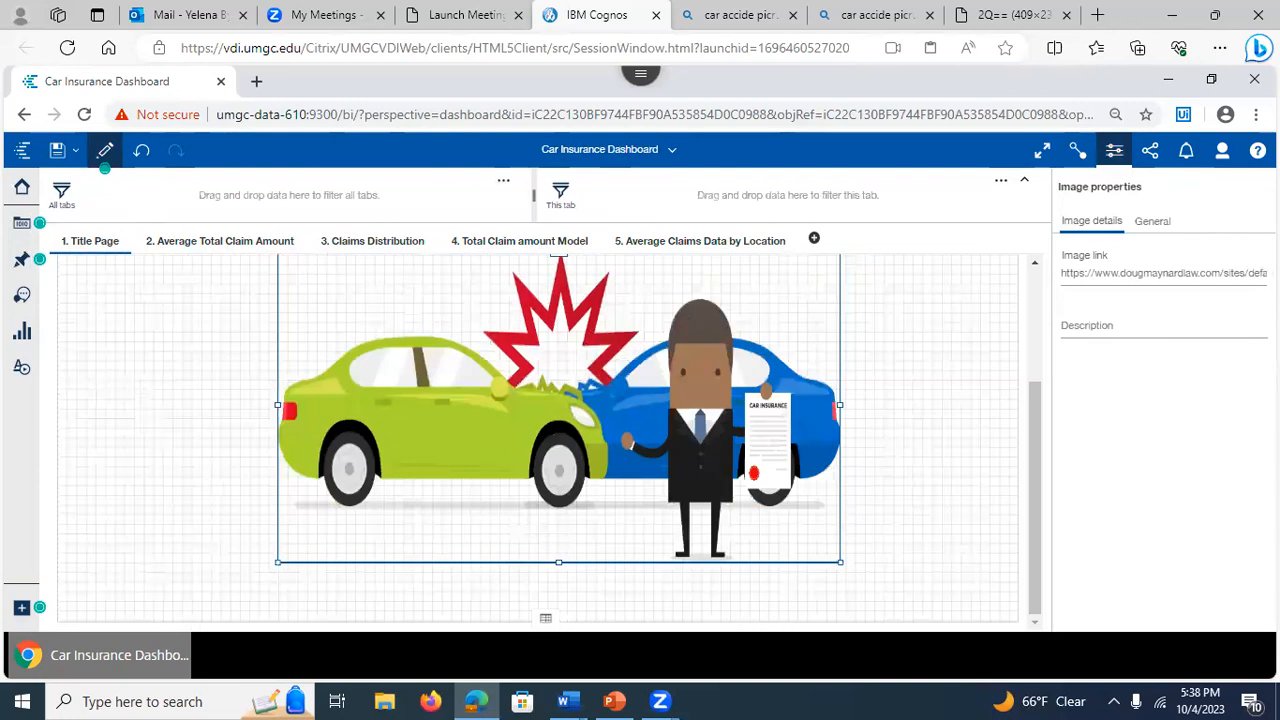
left_click_drag(1233, 272, 1274, 274)
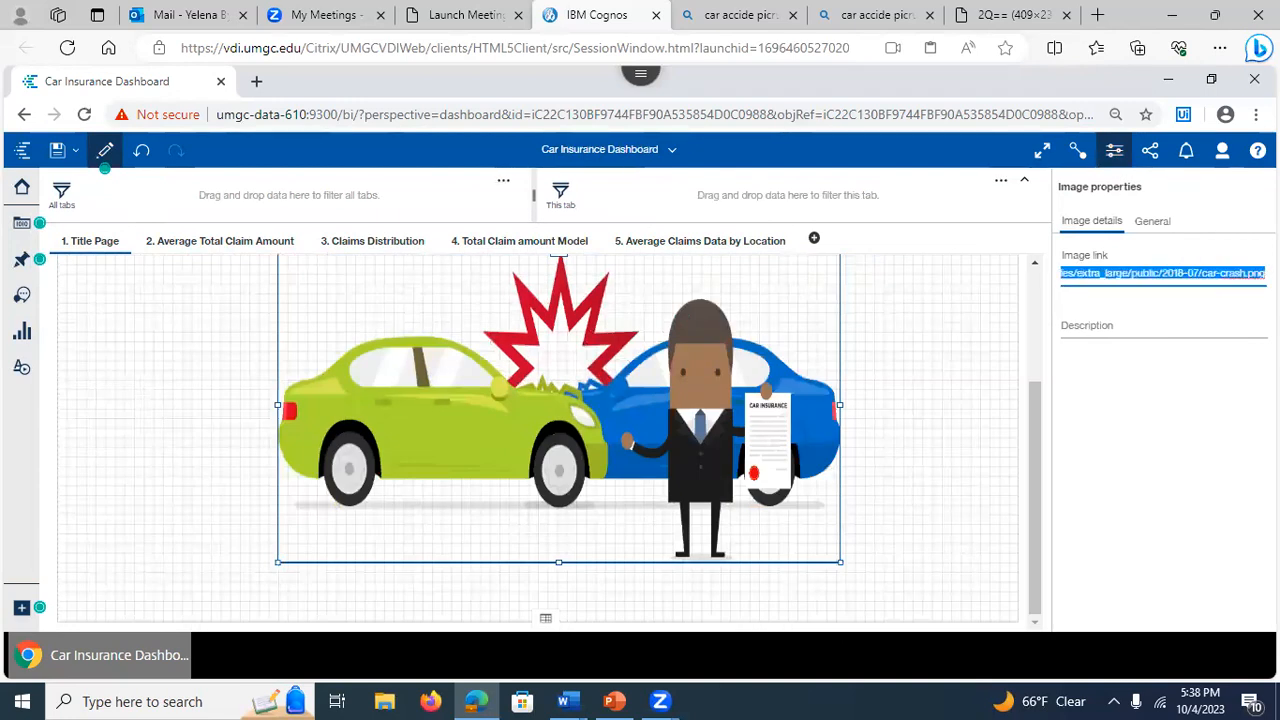
left_click(1141, 273)
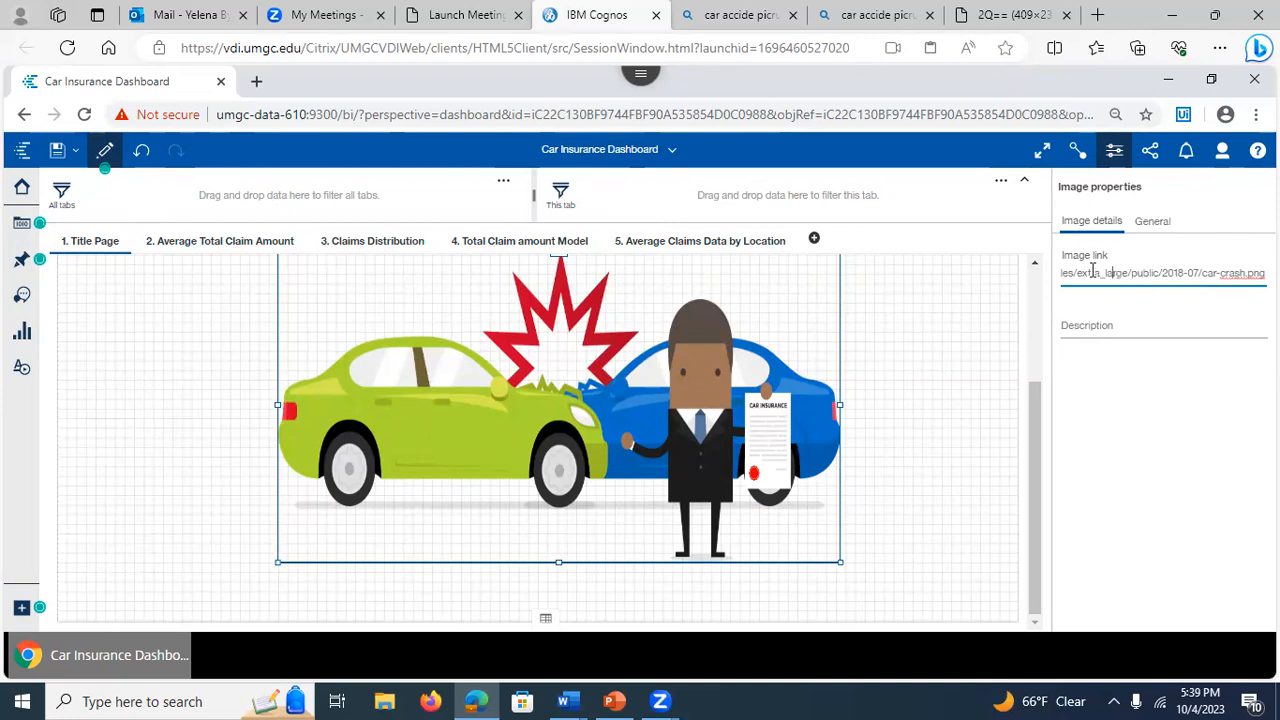
left_click_drag(1093, 271, 1038, 270)
left_click(1131, 271)
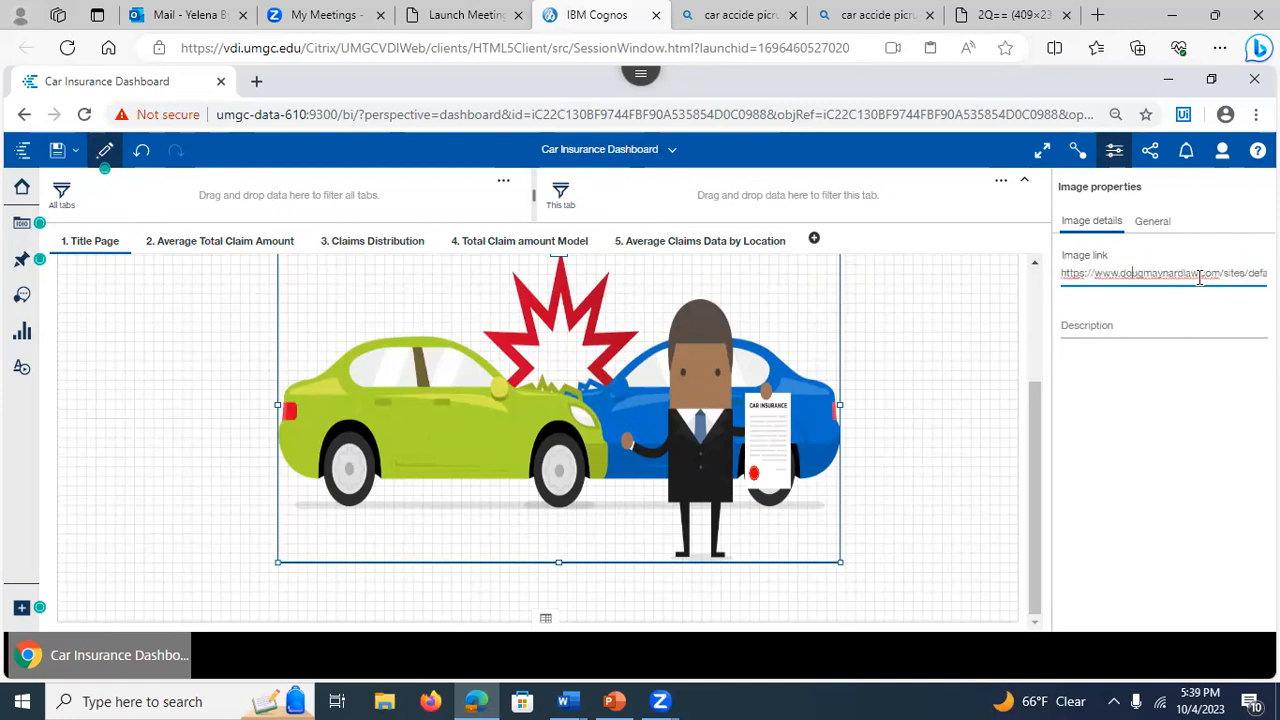
- Examine the appearance properties of the "Car Insurance Claims Data" title text, such as fill color, border color and opacity
left_click_drag(1032, 443, 1046, 303)
left_click(605, 352)
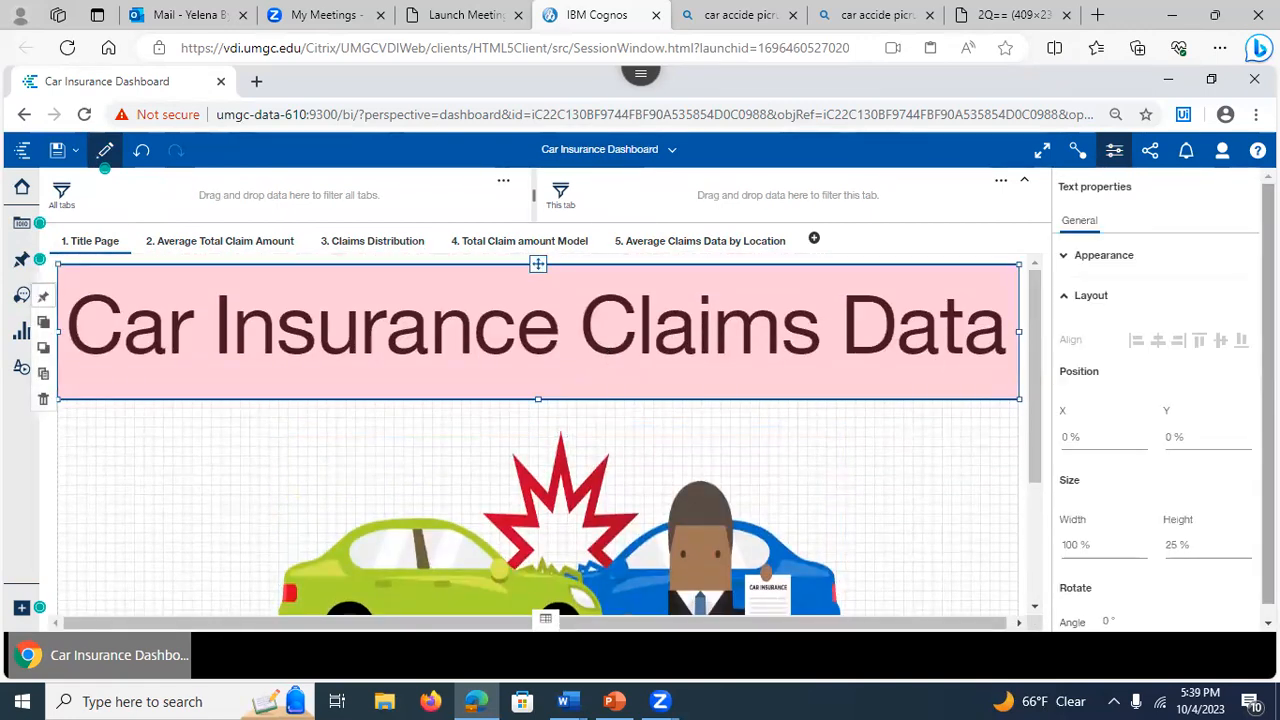
left_click(1065, 256)
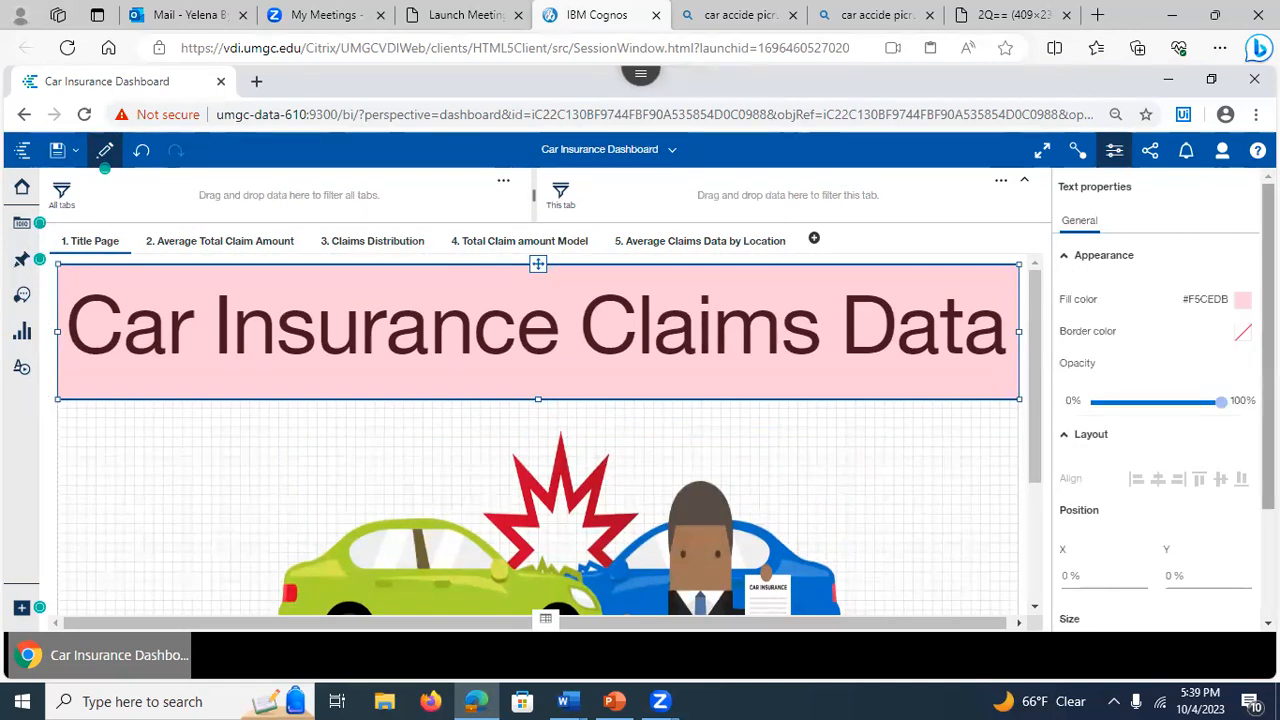
- Review the line charts on the dashboard's Average Total Claim Amount page
left_click(229, 242)
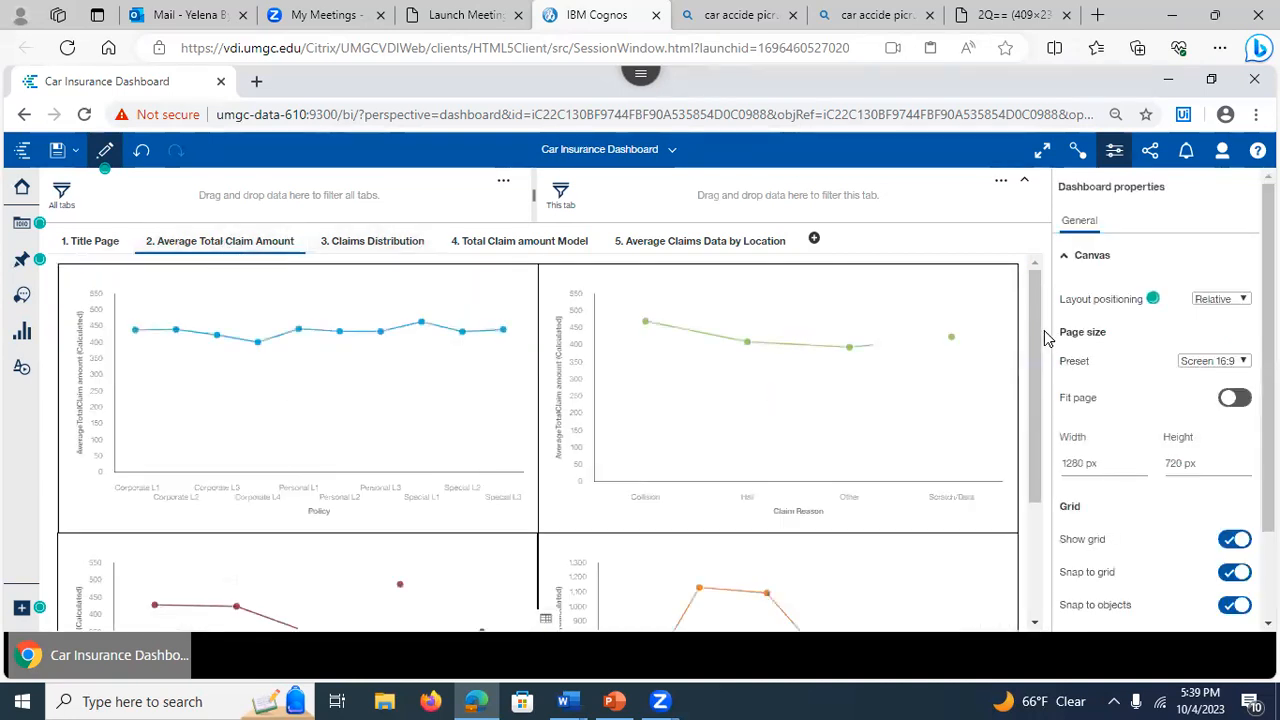
mouse_move(1040, 337)
left_mouse_down()
mouse_move(1045, 387)
mouse_move(1046, 345)
left_mouse_up()
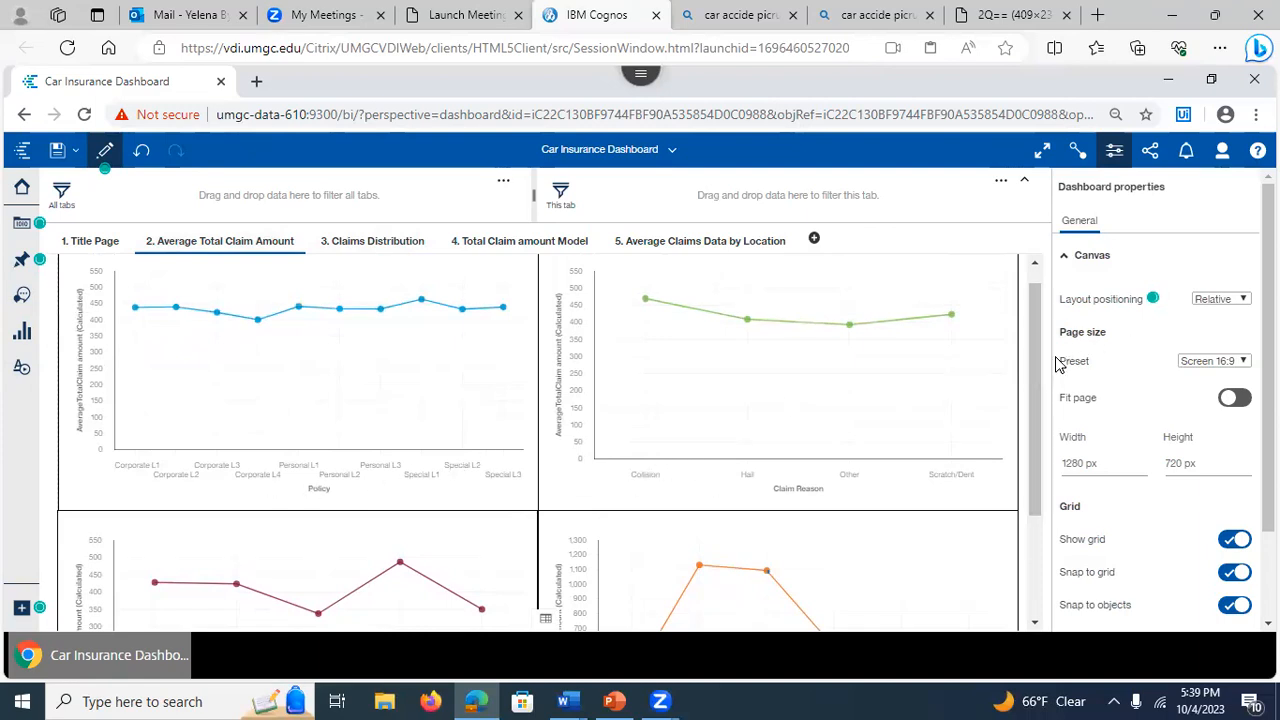
left_click_drag(1027, 414, 1025, 287)
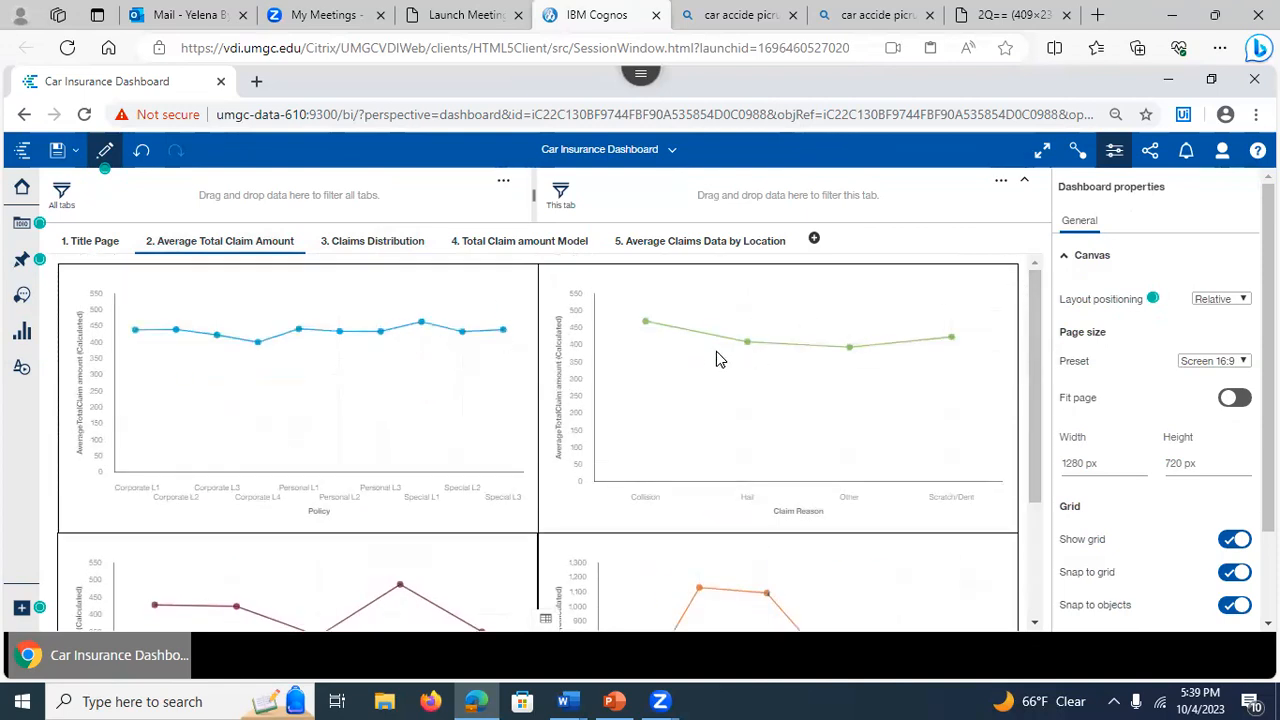
- Review the charts on the dashboard's Claims Distribution and Total Claim amount Model pages
left_click(362, 243)
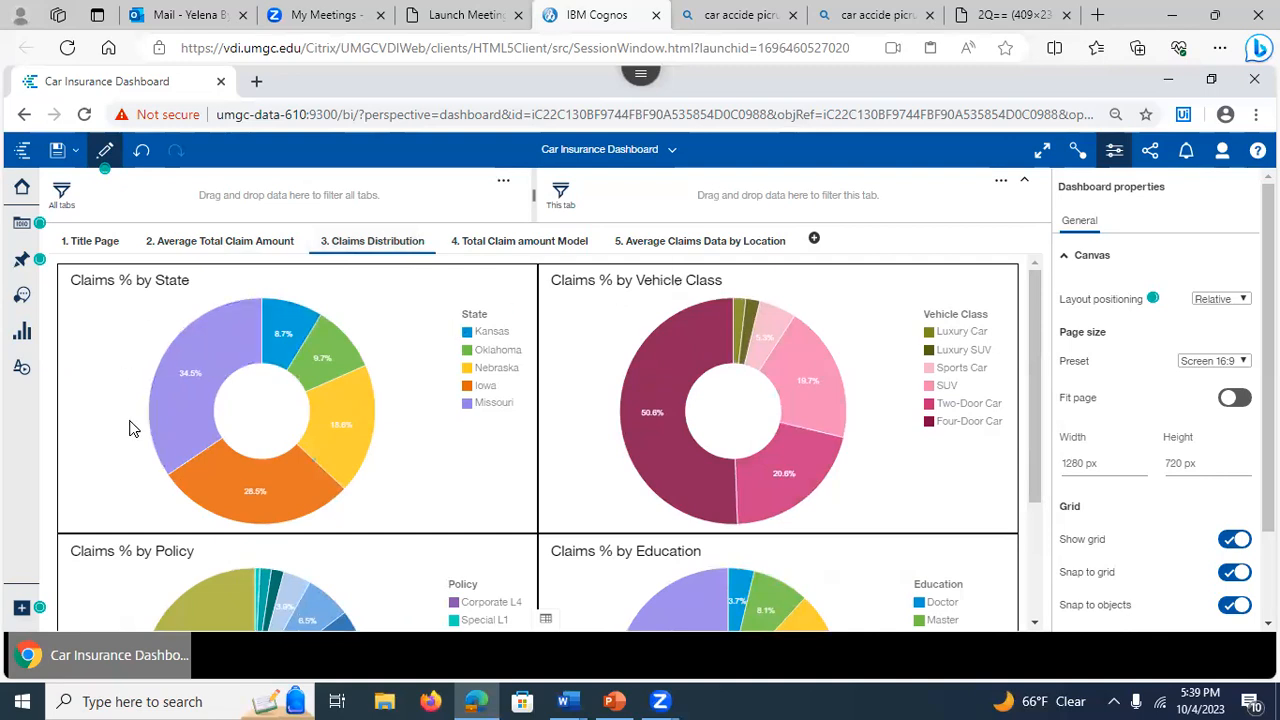
left_click(531, 242)
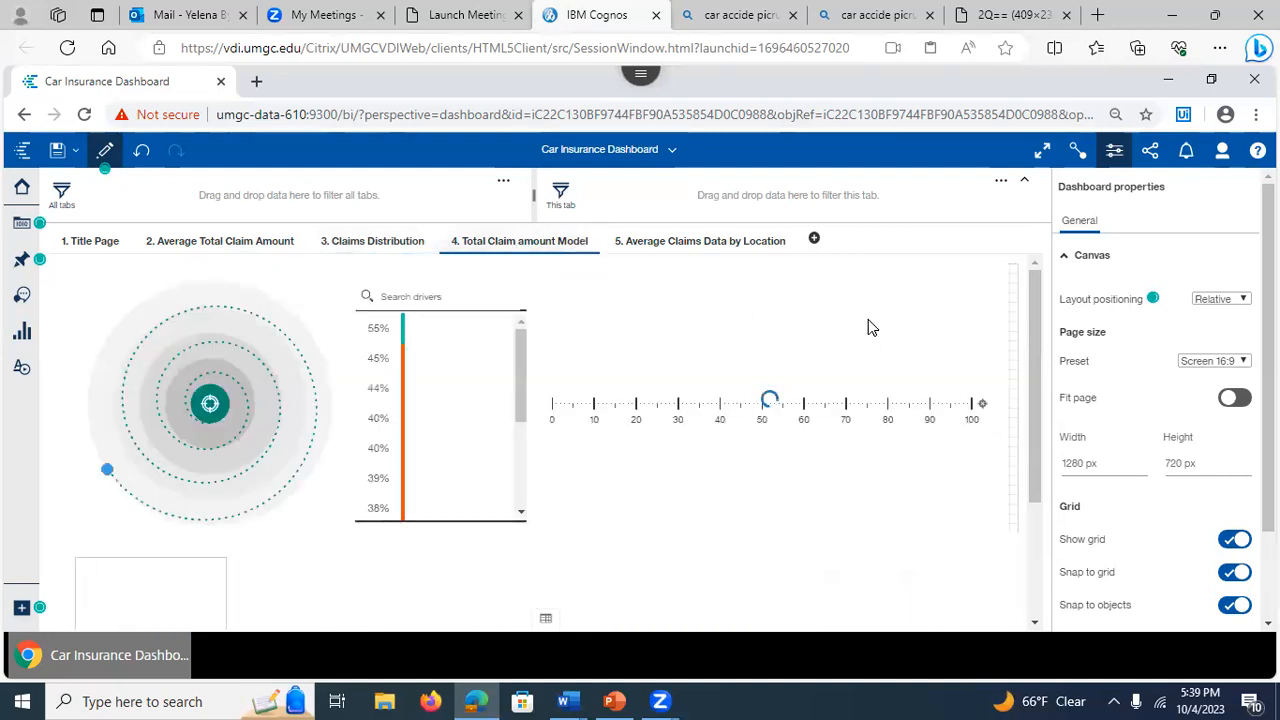
left_click_drag(1036, 340, 1031, 487)
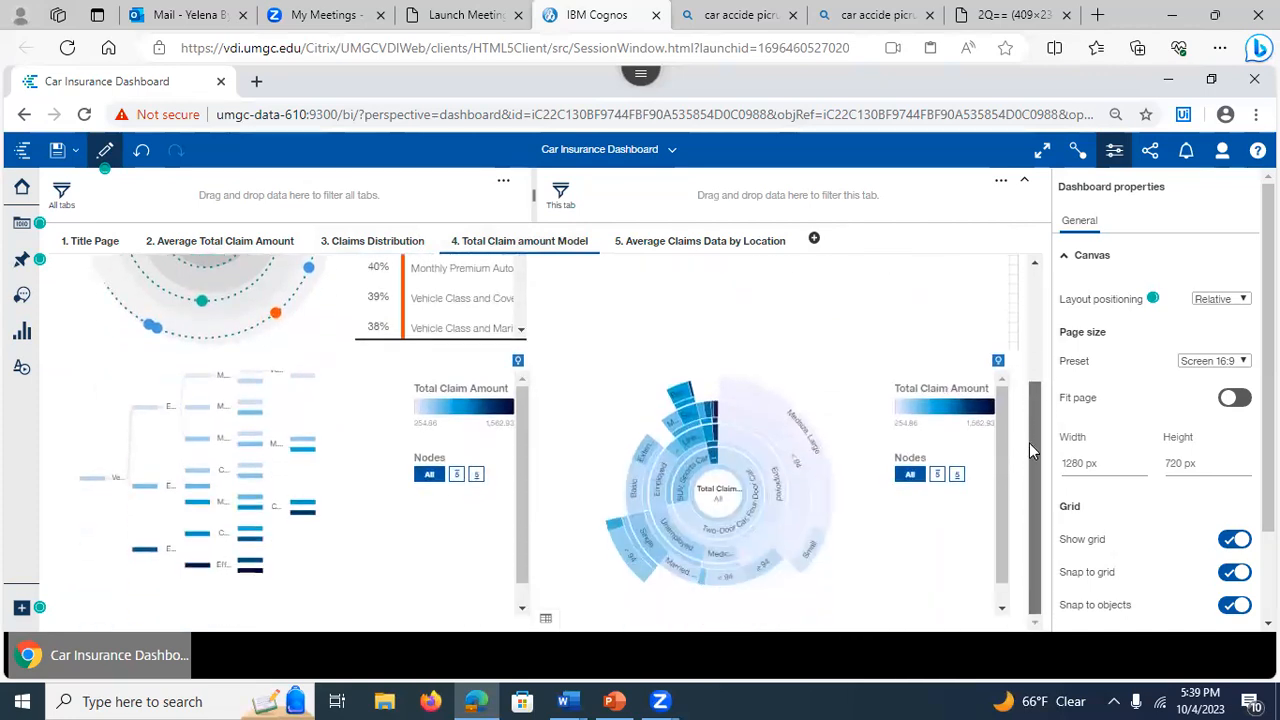
left_click_drag(1029, 443, 890, 277)
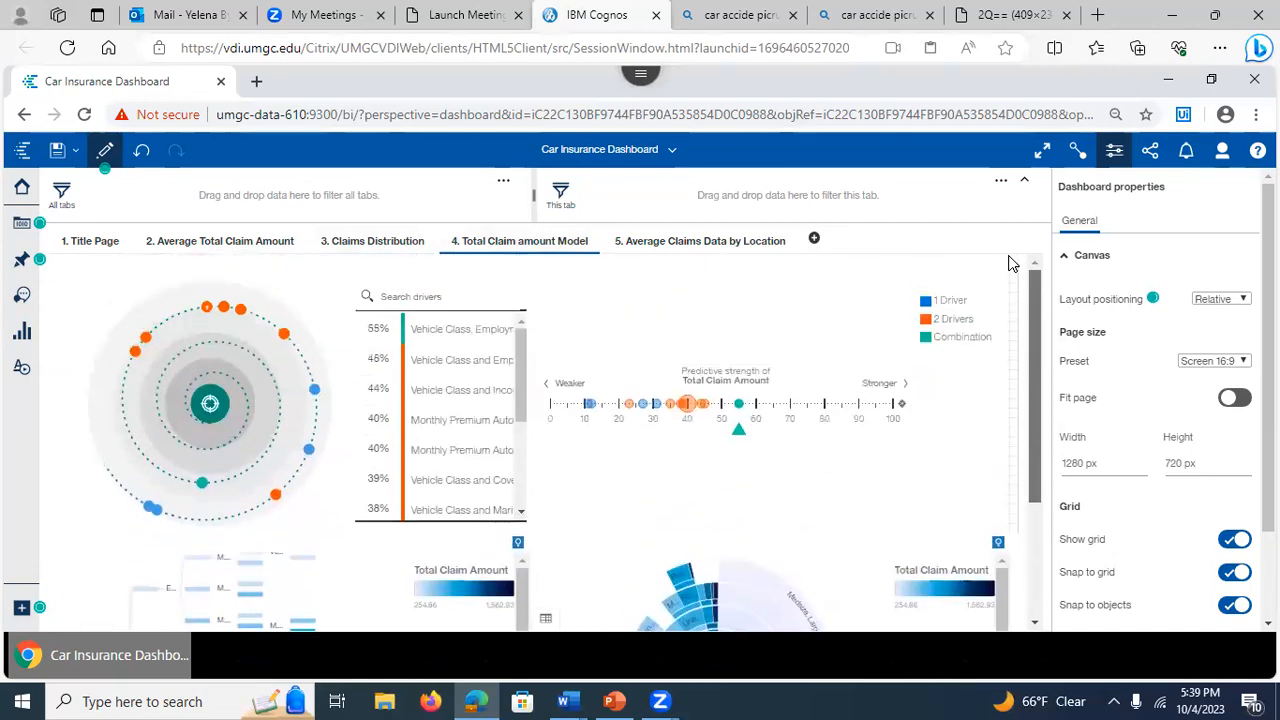
- Show the Average Claims Data by Location page and inspect the data slots of its customers by state and gender chart
left_click(673, 250)
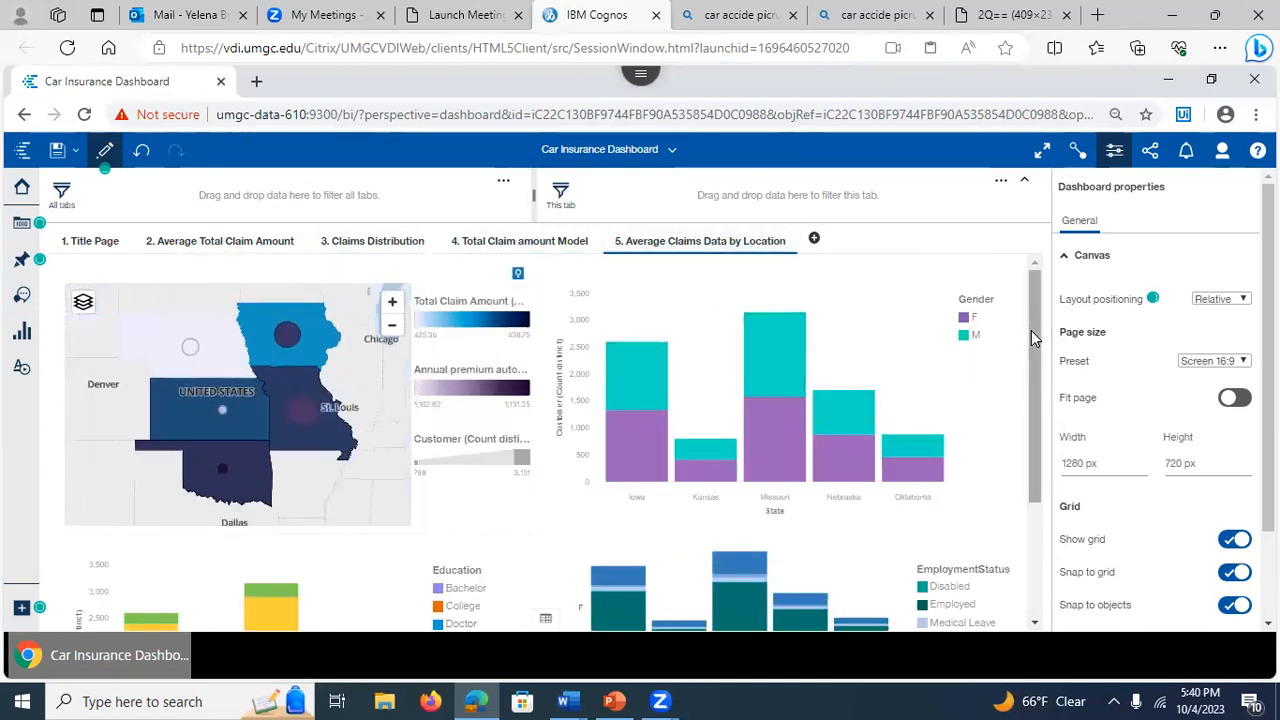
left_click(727, 351)
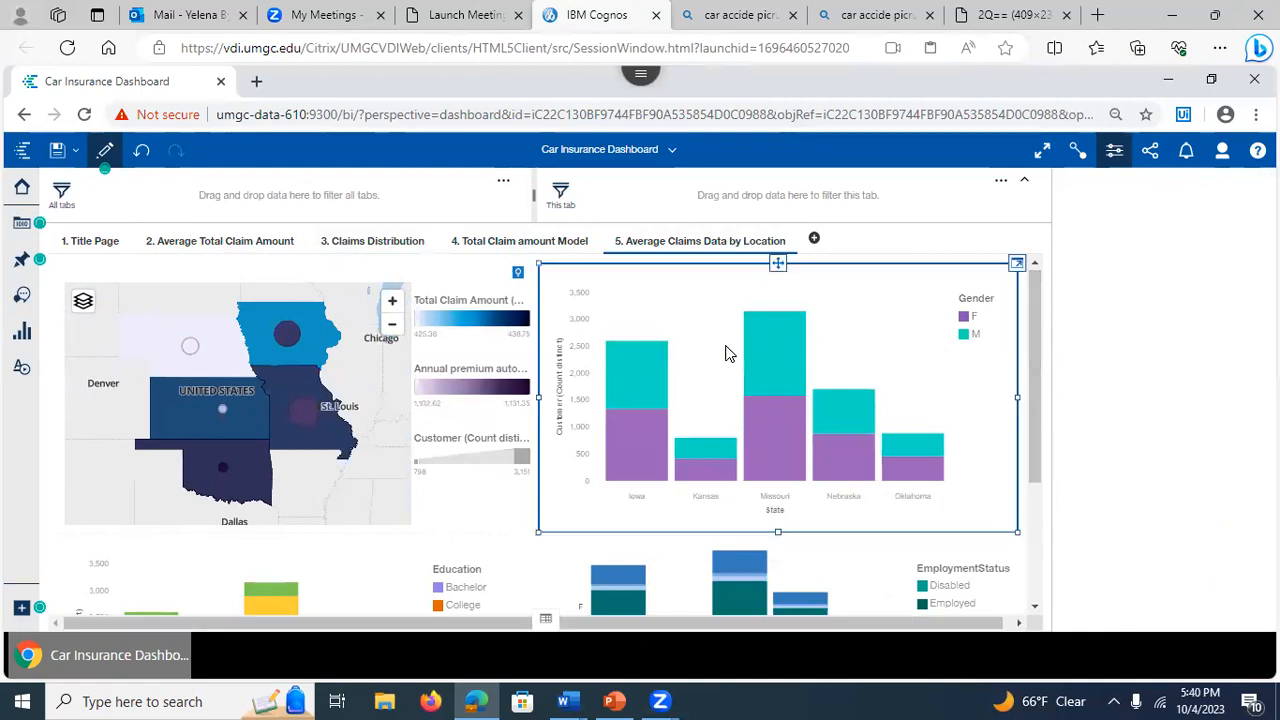
left_click(1015, 266)
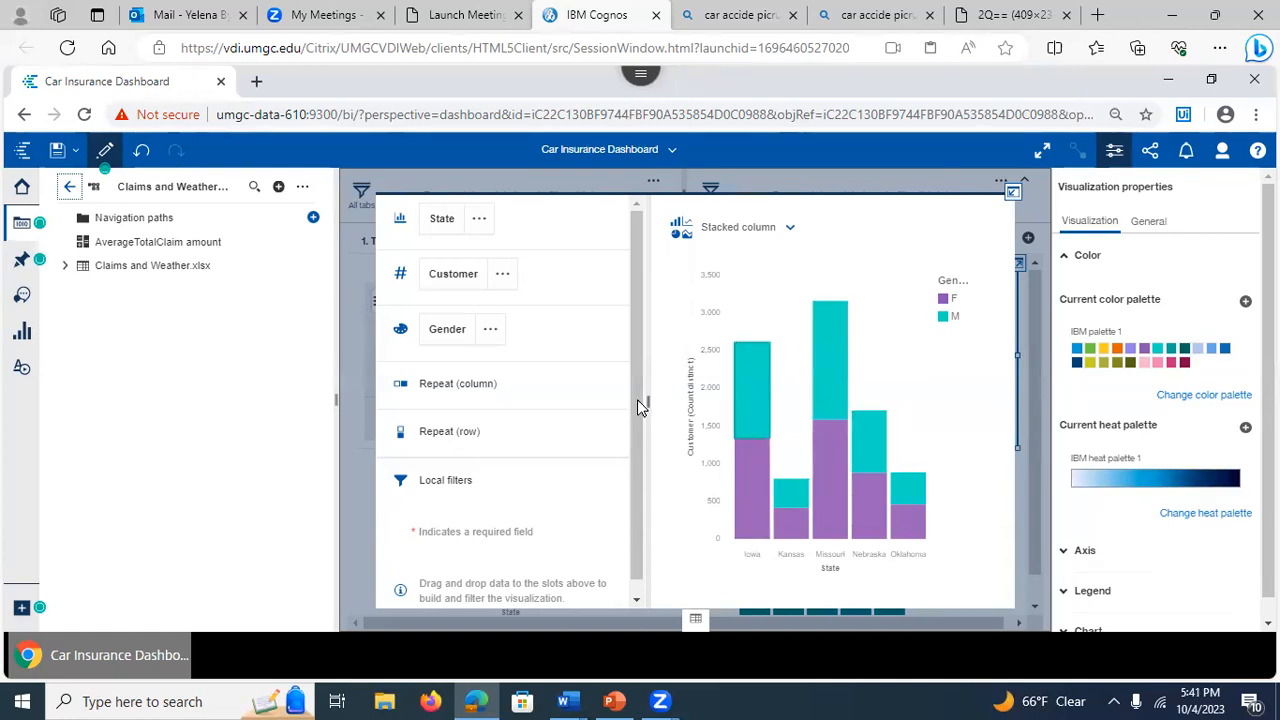
left_click(1012, 193)
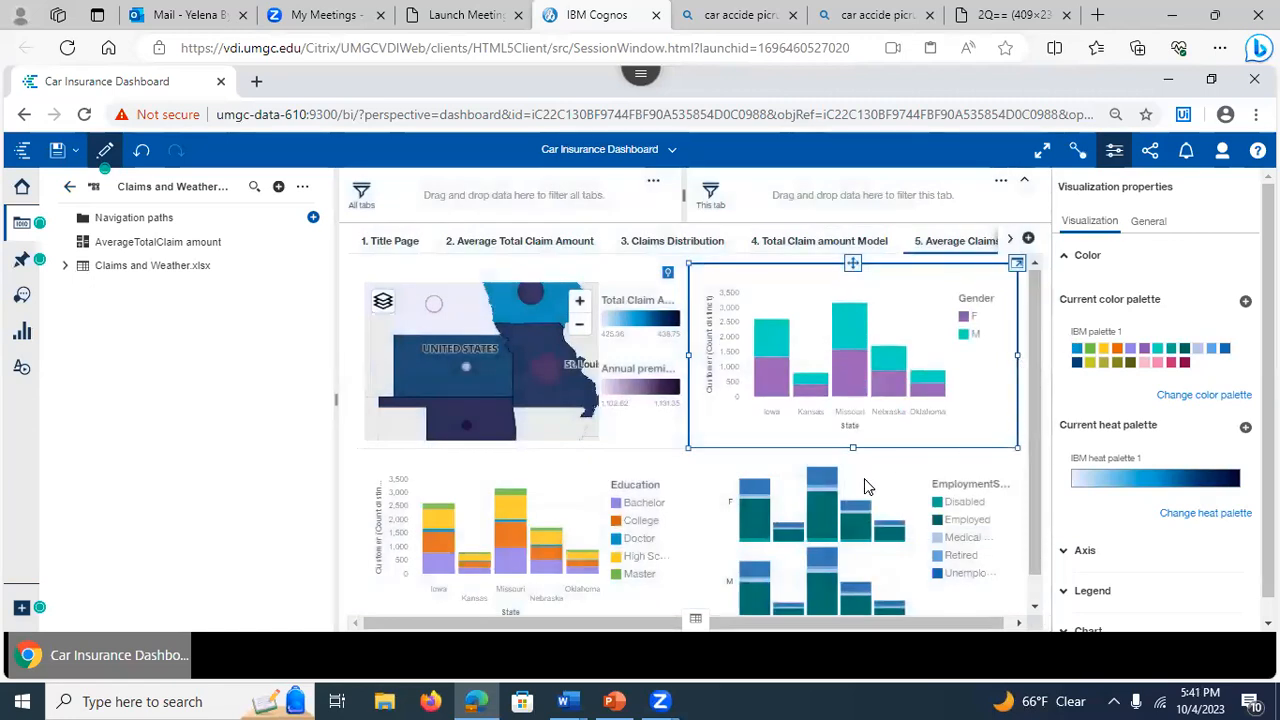
- Inspect the data slots of the stacked column chart of customers by state, employment status and gender, and hide the visualization properties
left_click(890, 502)
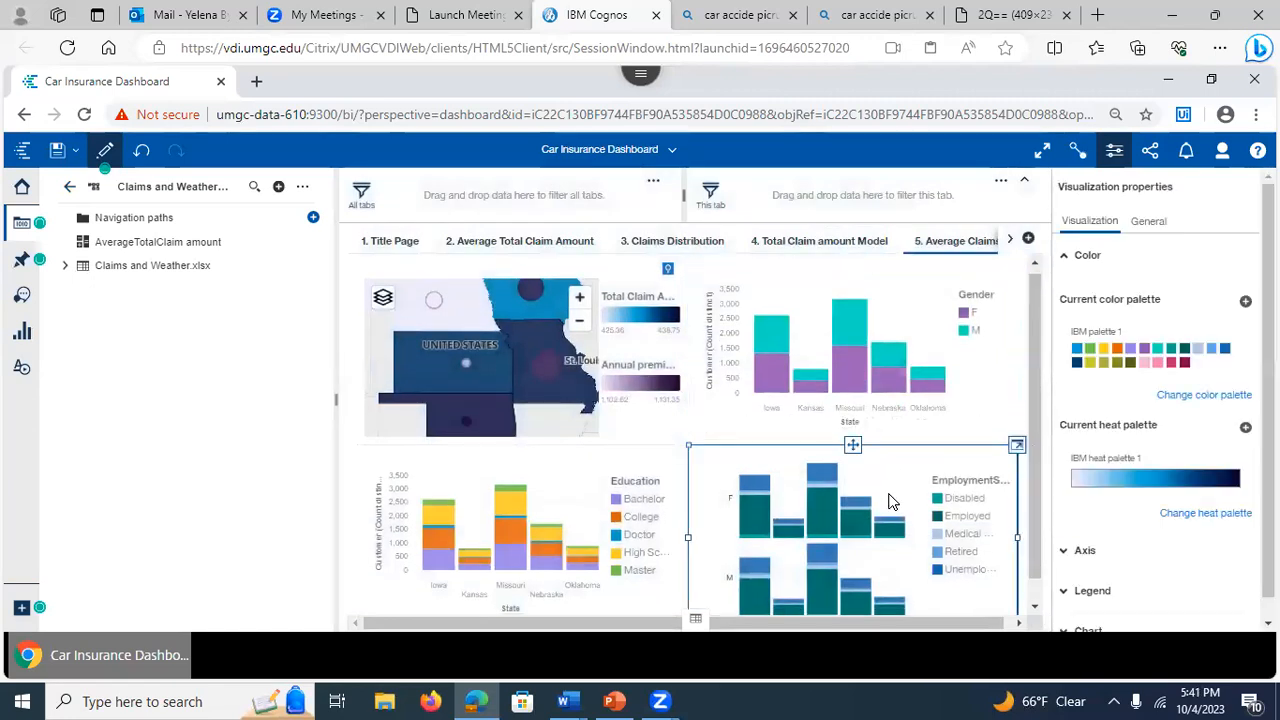
left_click(1016, 445)
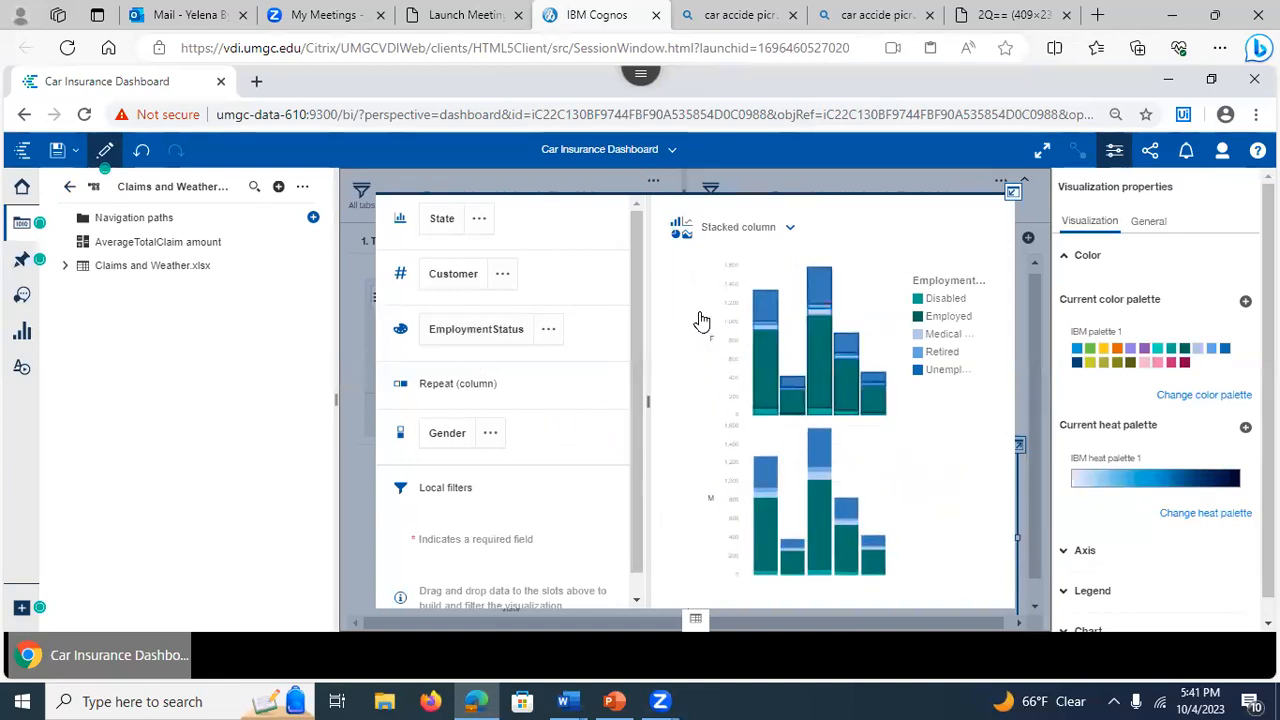
left_click(1013, 191)
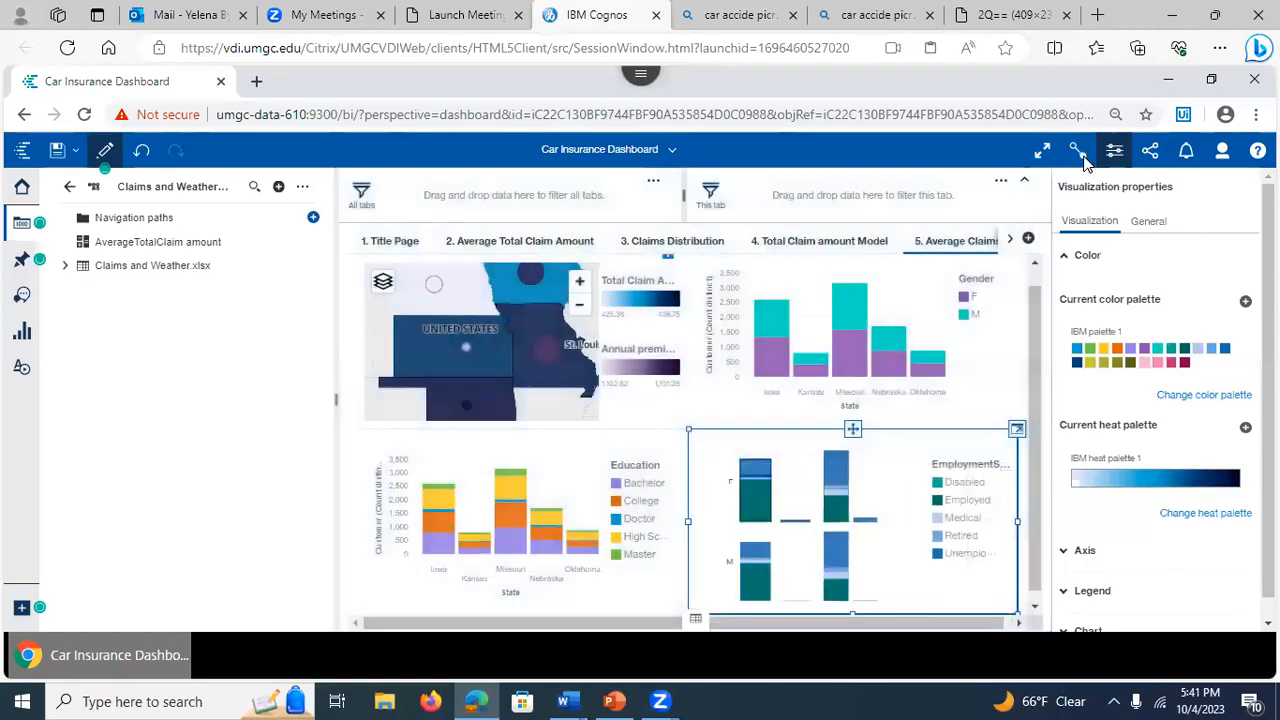
left_click(1114, 150)
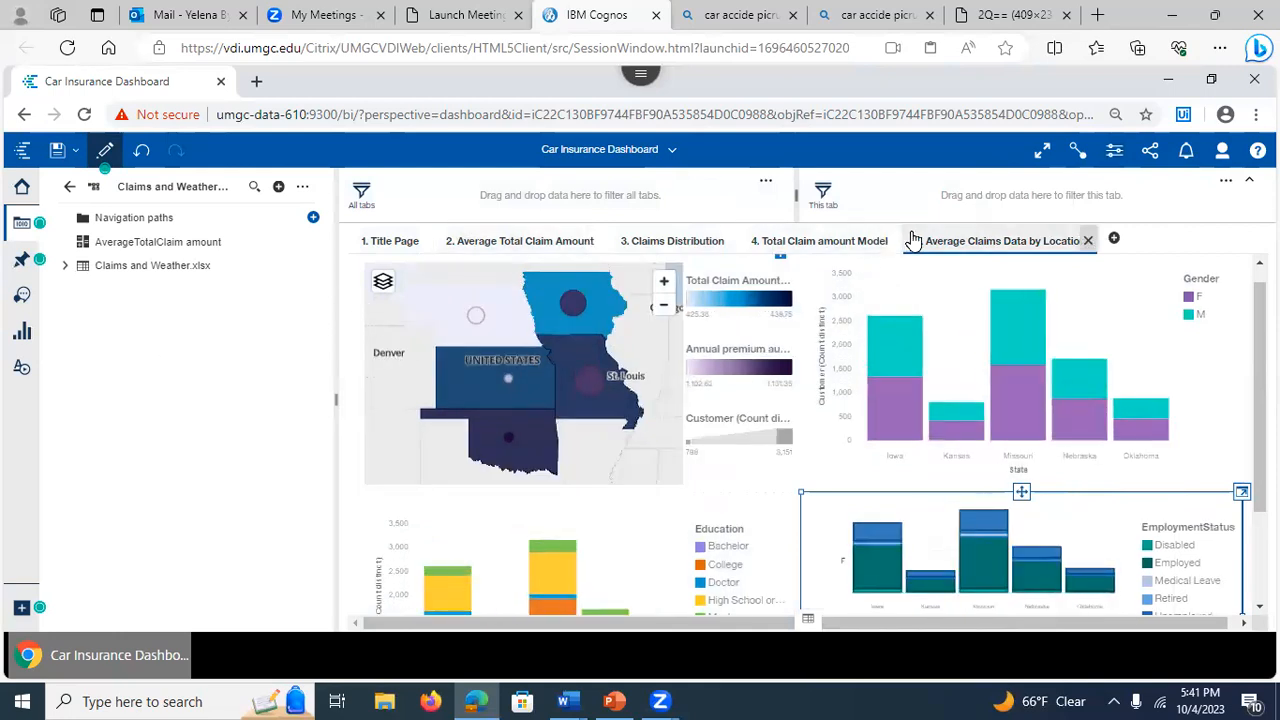
- Review the dashboard's Title Page and the line charts on its Average Total Claim Amount page, ending on the Title Page
left_click(384, 244)
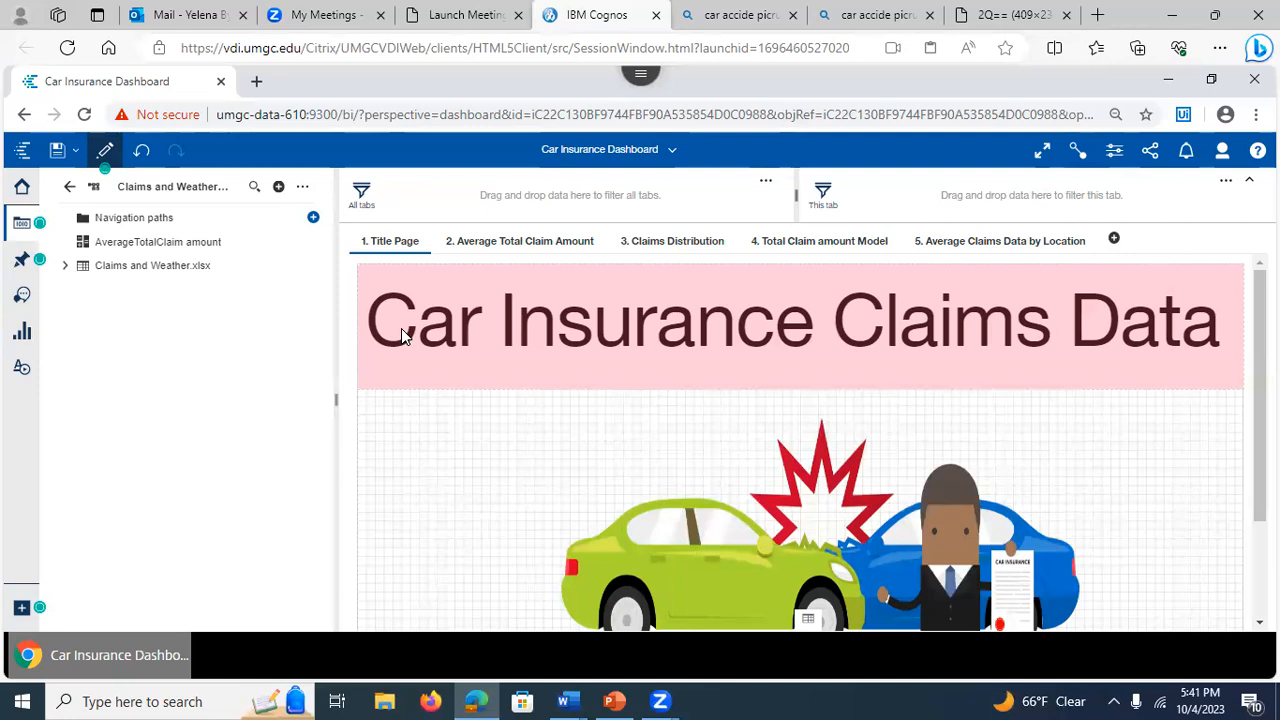
left_click(525, 241)
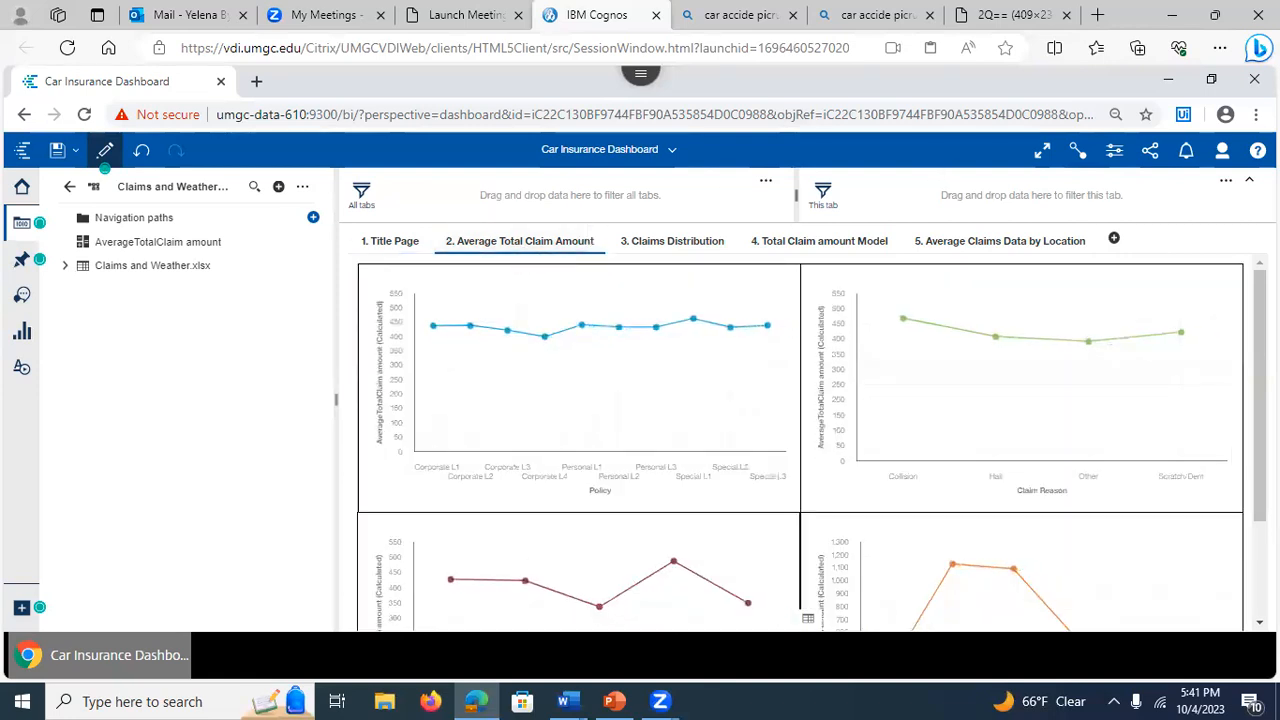
scroll(800, 440, "down", 3)
scroll(800, 440, "up", 3)
left_click(372, 243)
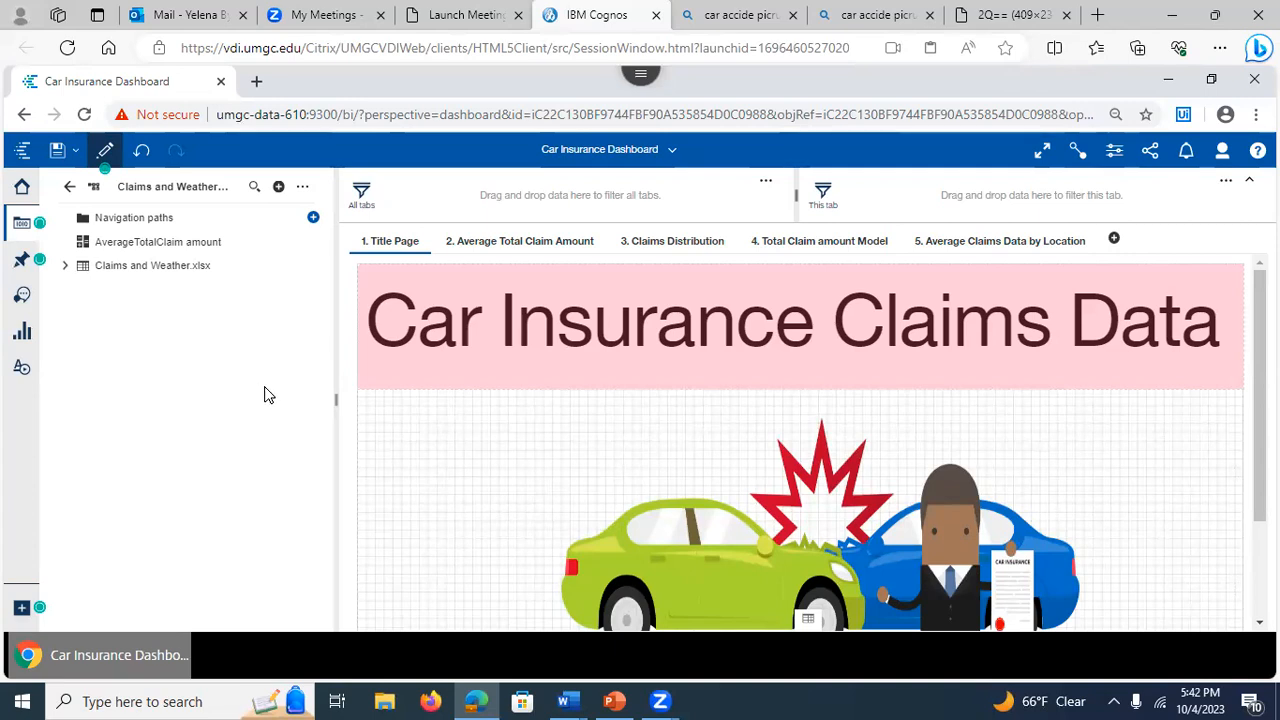
left_click(614, 701)
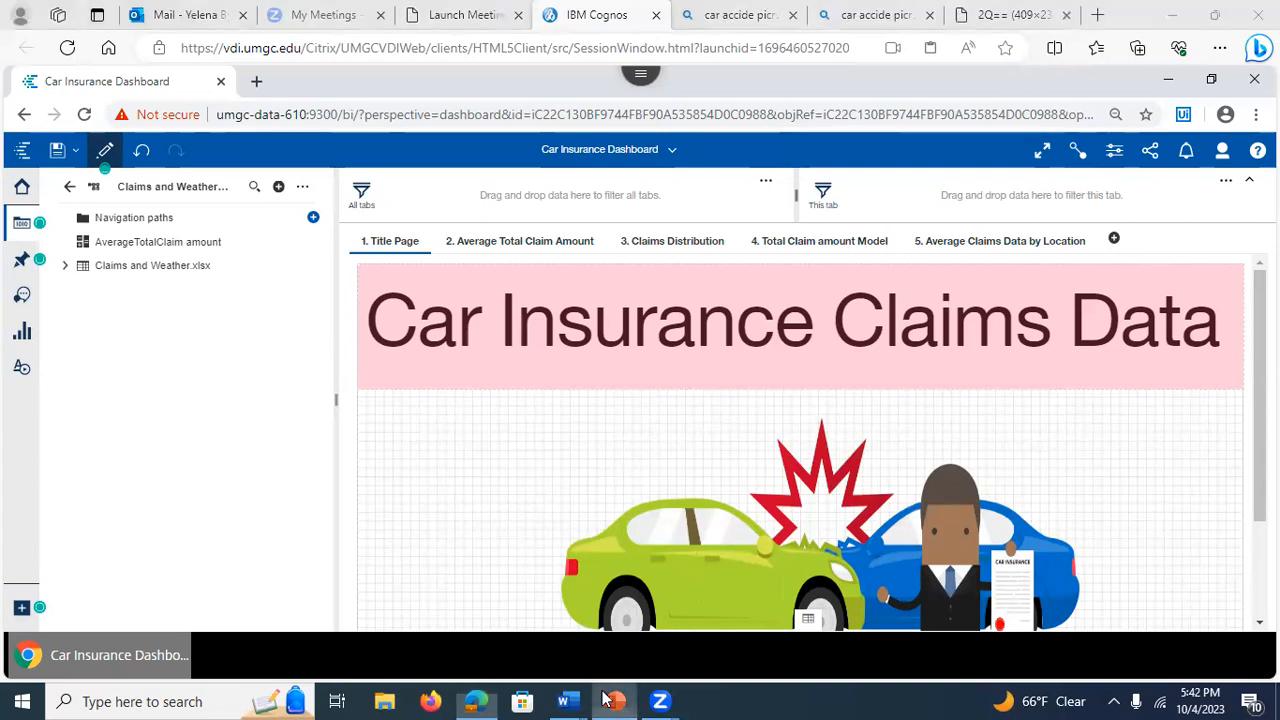
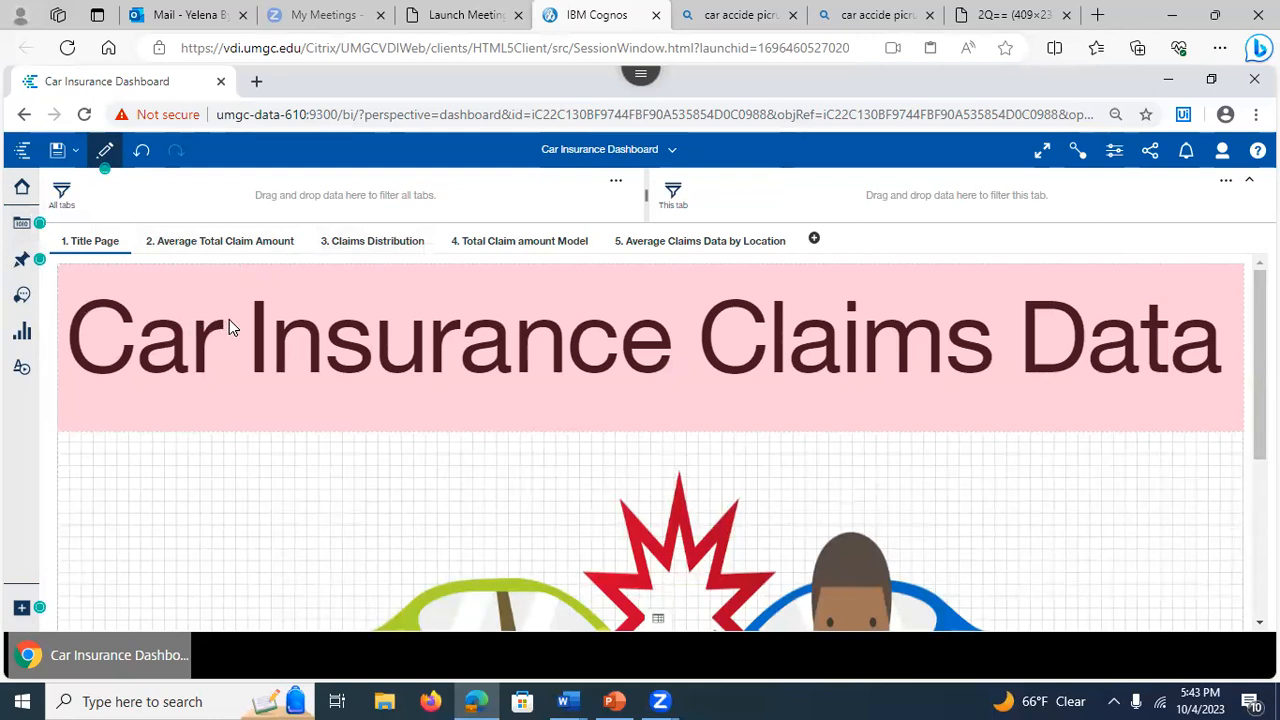
- Save the dashboard and start saving it as a story with the Slideshow template
left_click(60, 152)
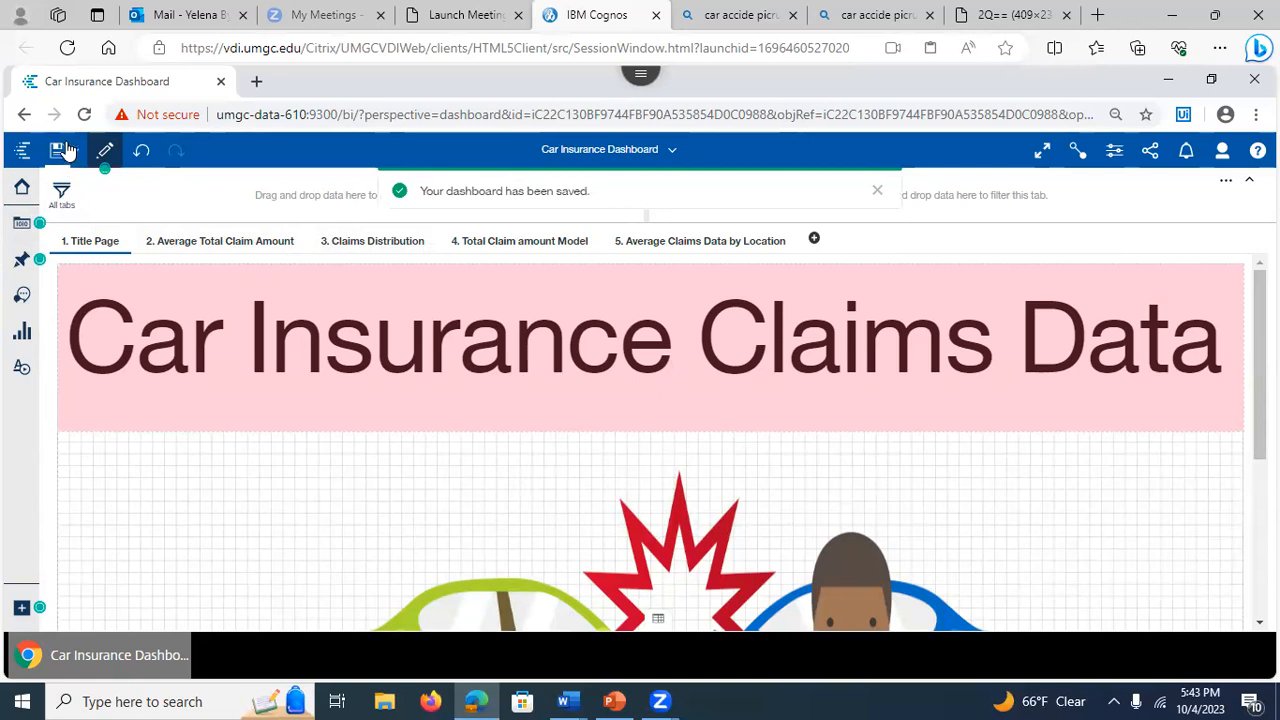
left_click(75, 156)
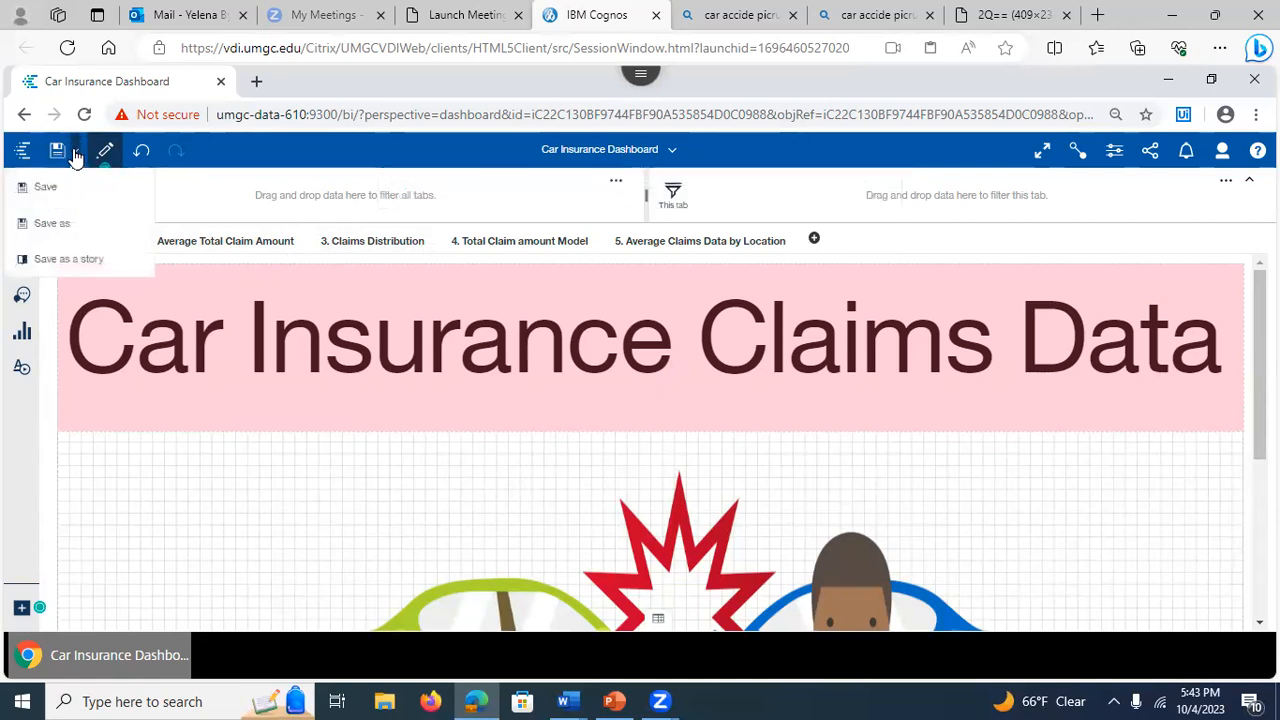
left_click(56, 262)
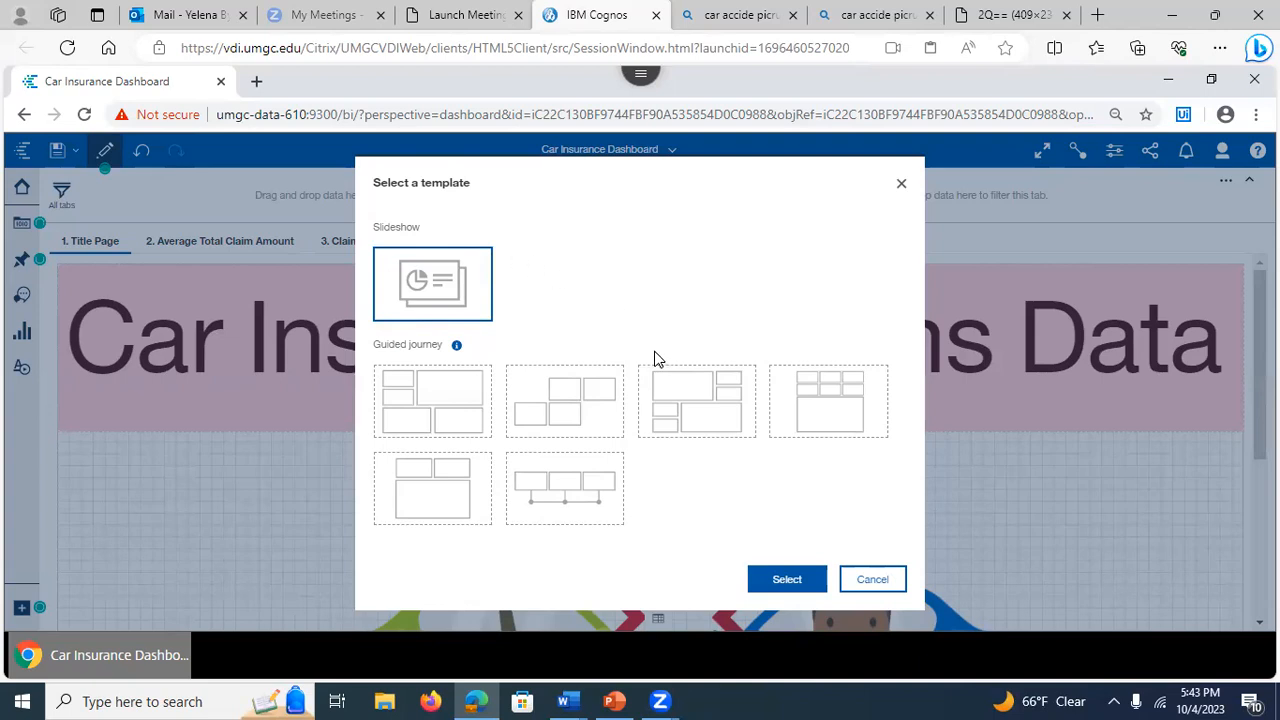
left_click(786, 580)
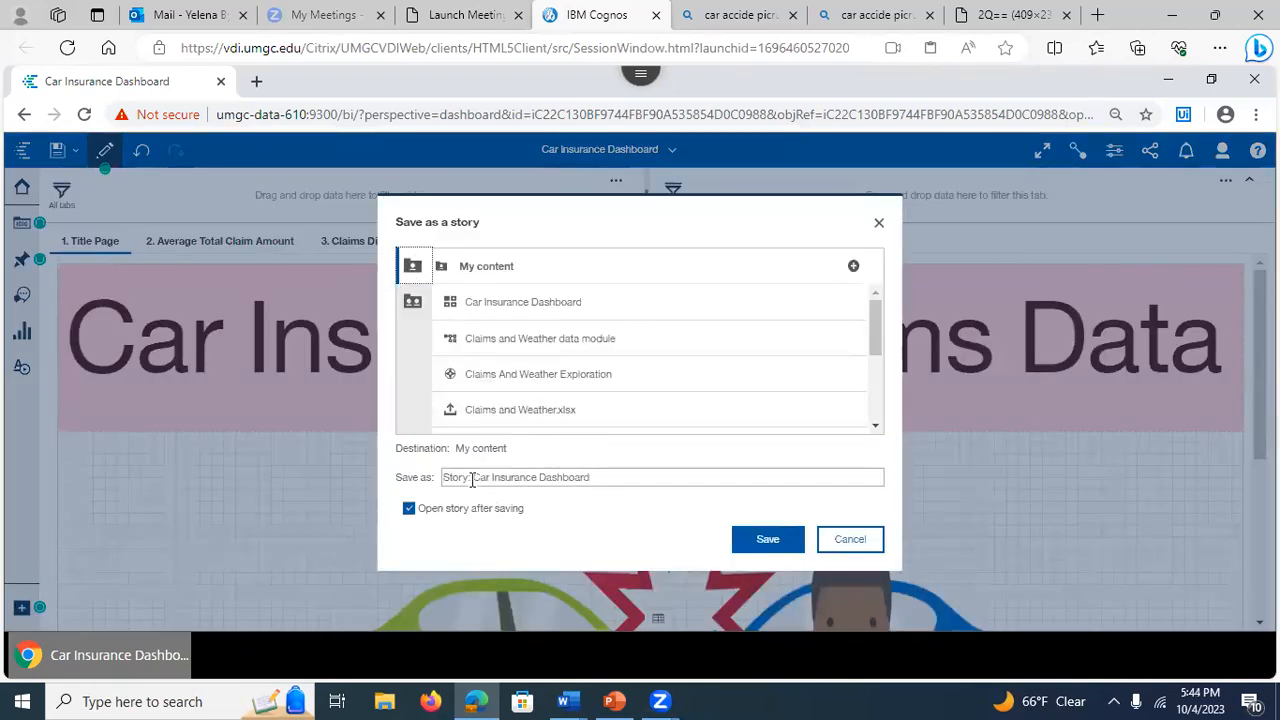
- Save the story in My content as "Story: Car Insurance Dashboard" and have it open after saving
left_click_drag(468, 480, 438, 487)
left_click(483, 477)
left_click_drag(473, 477, 603, 480)
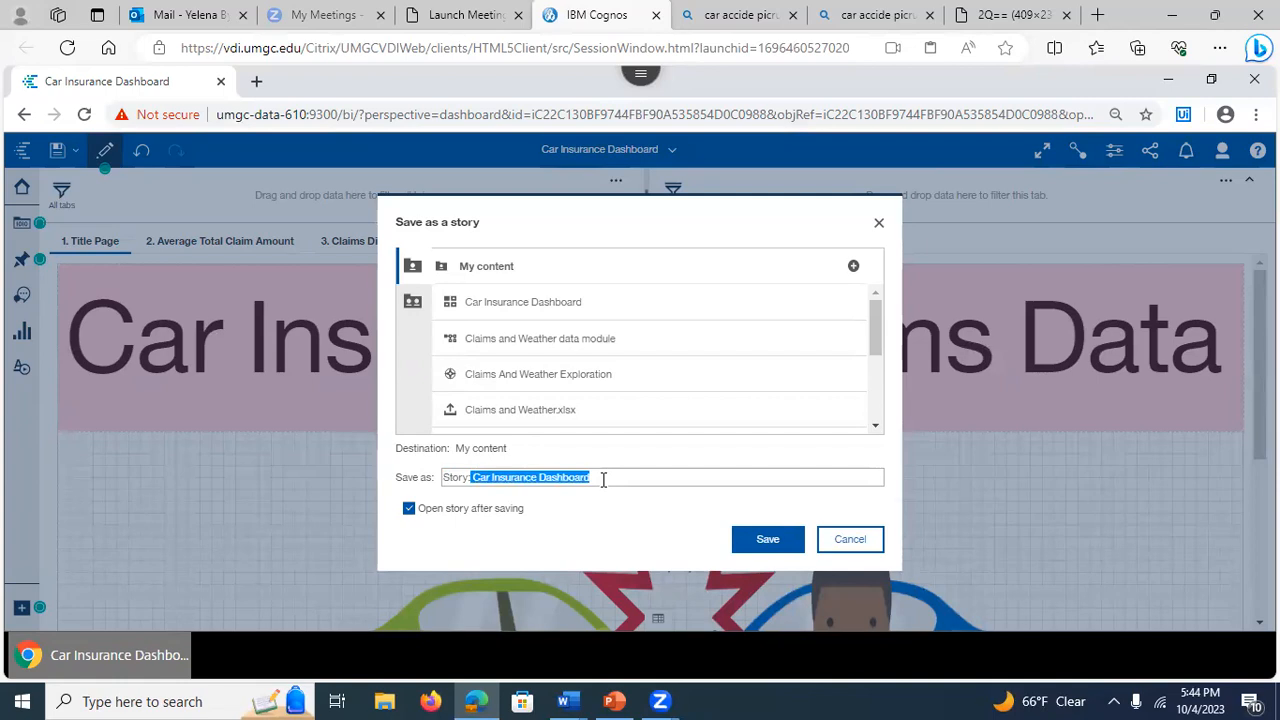
left_click(601, 479)
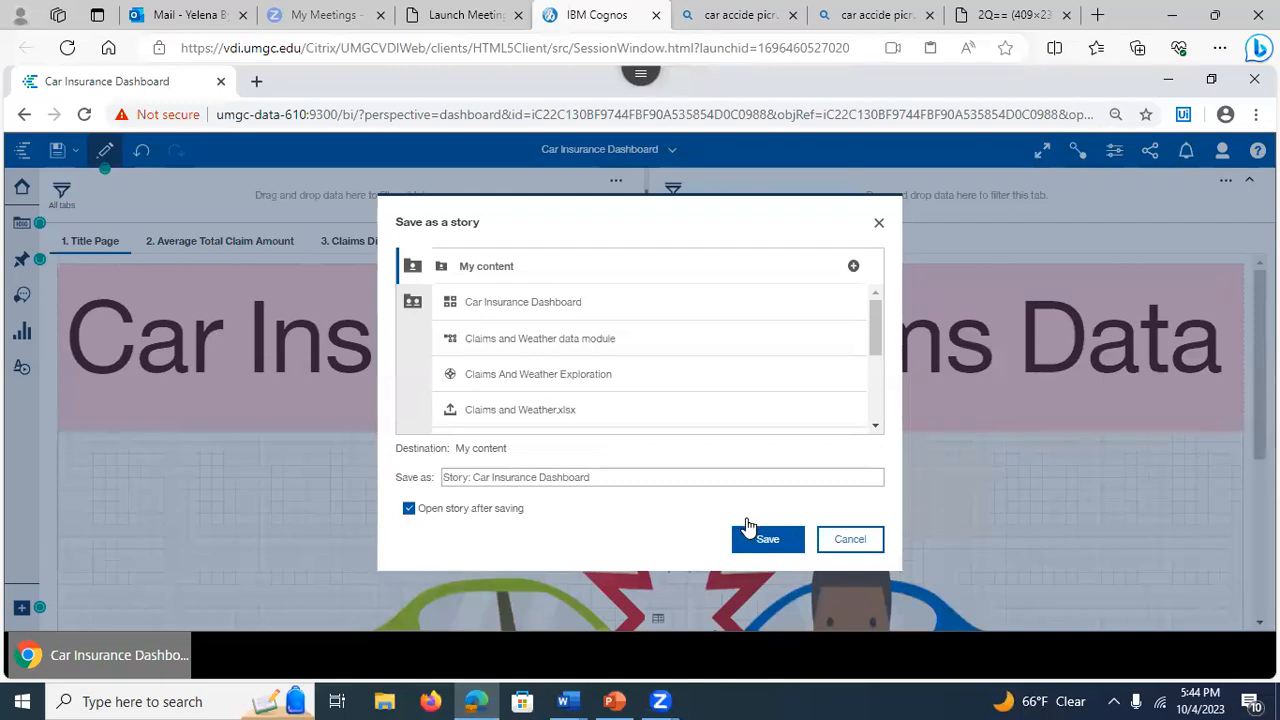
left_click(766, 541)
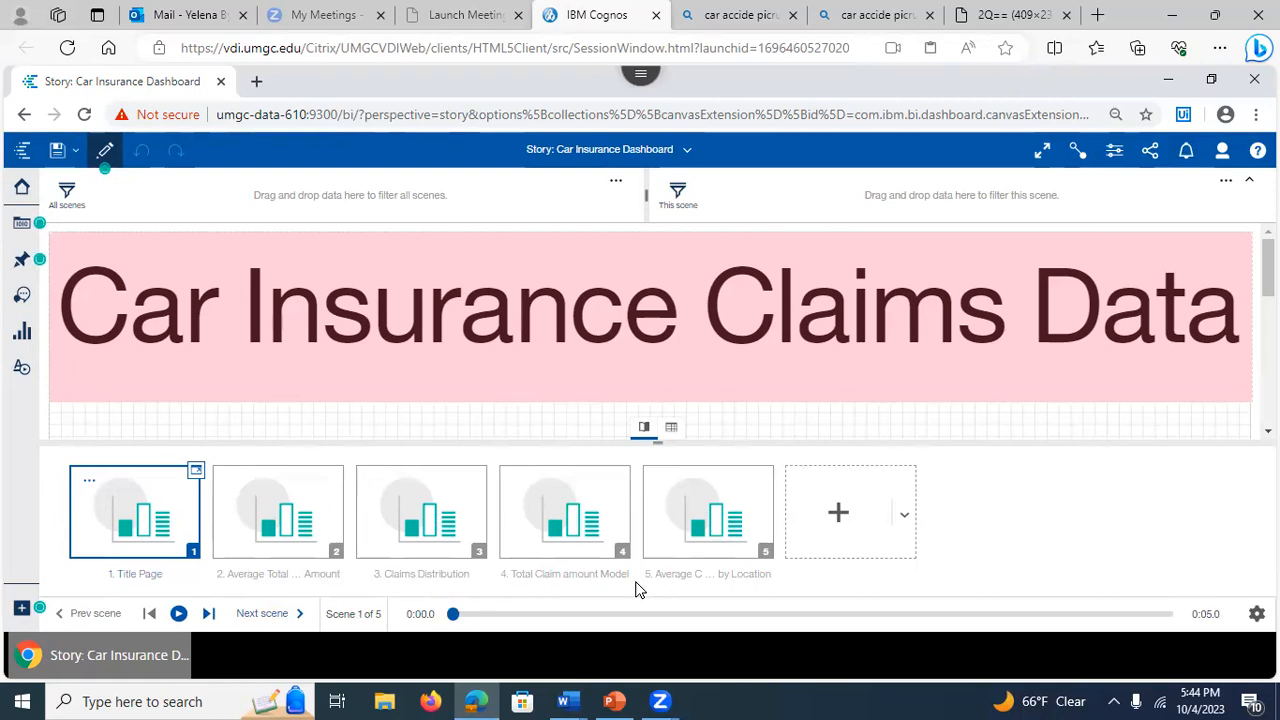
- Expand the Claims and Weather.xlsx fields in the story's data source and check the properties of the "Personal policy for small vehicle" filter
left_click(24, 225)
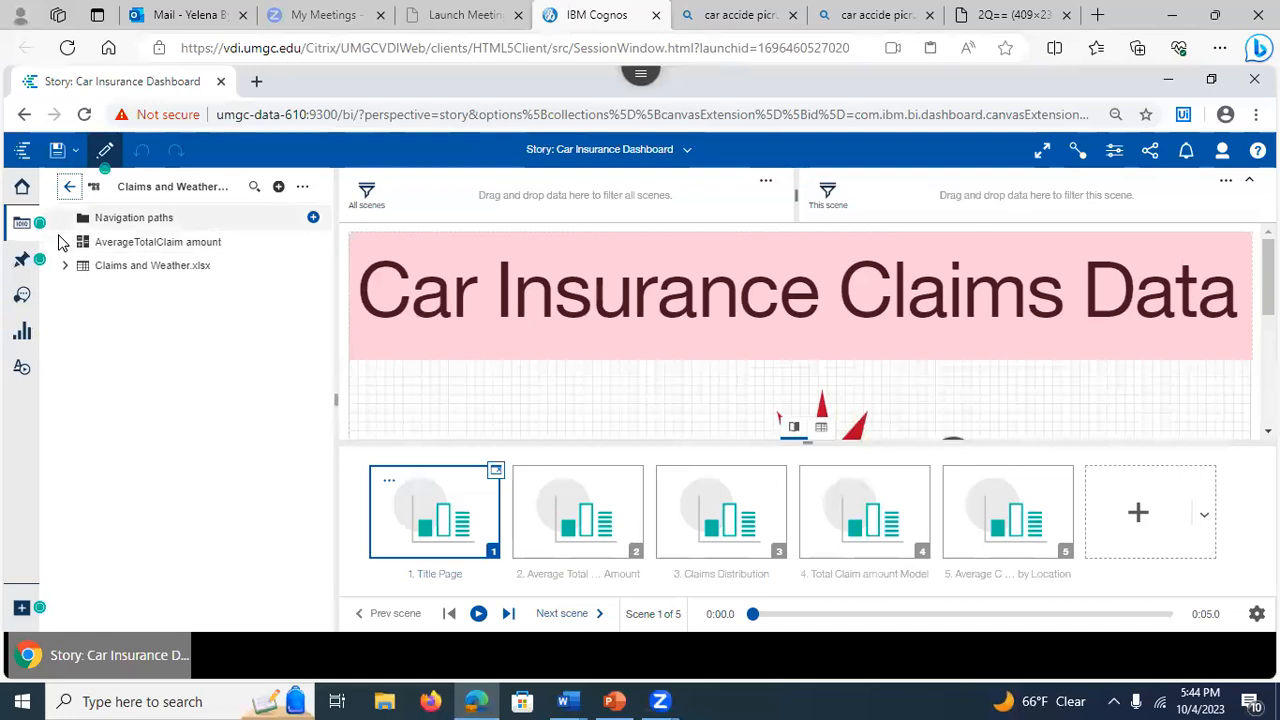
left_click(64, 265)
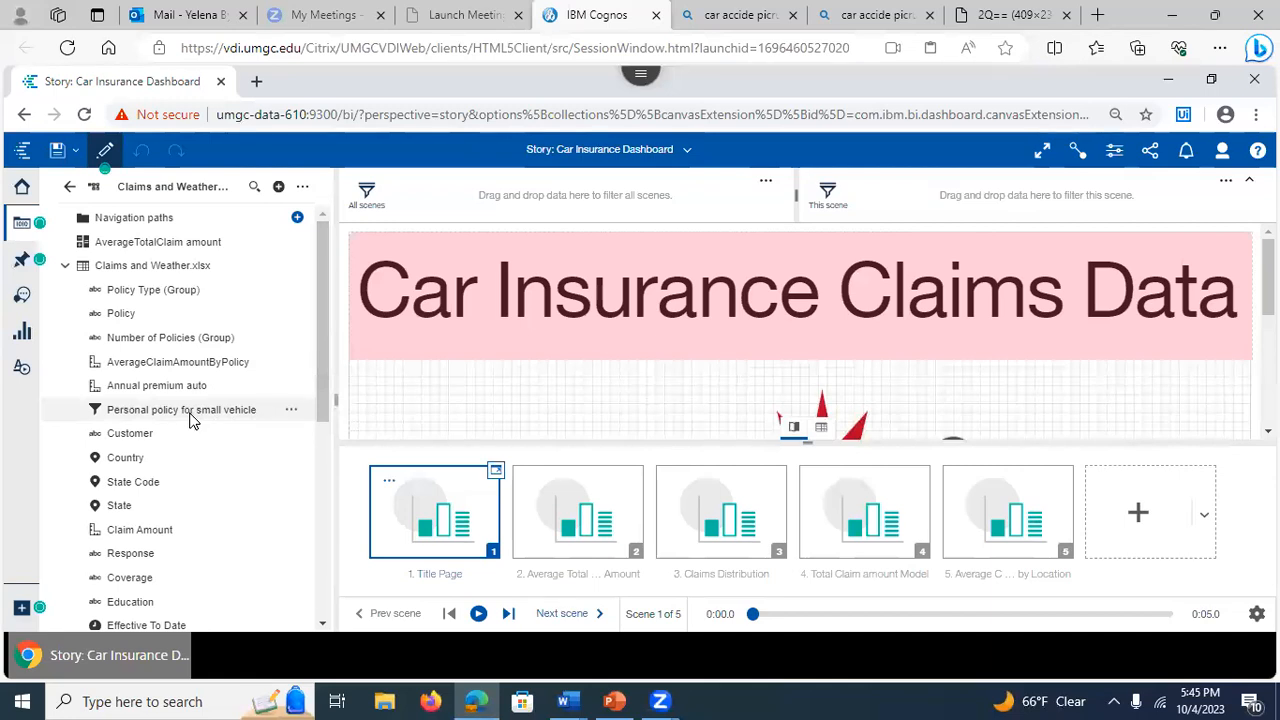
left_click(288, 415)
left_click(288, 412)
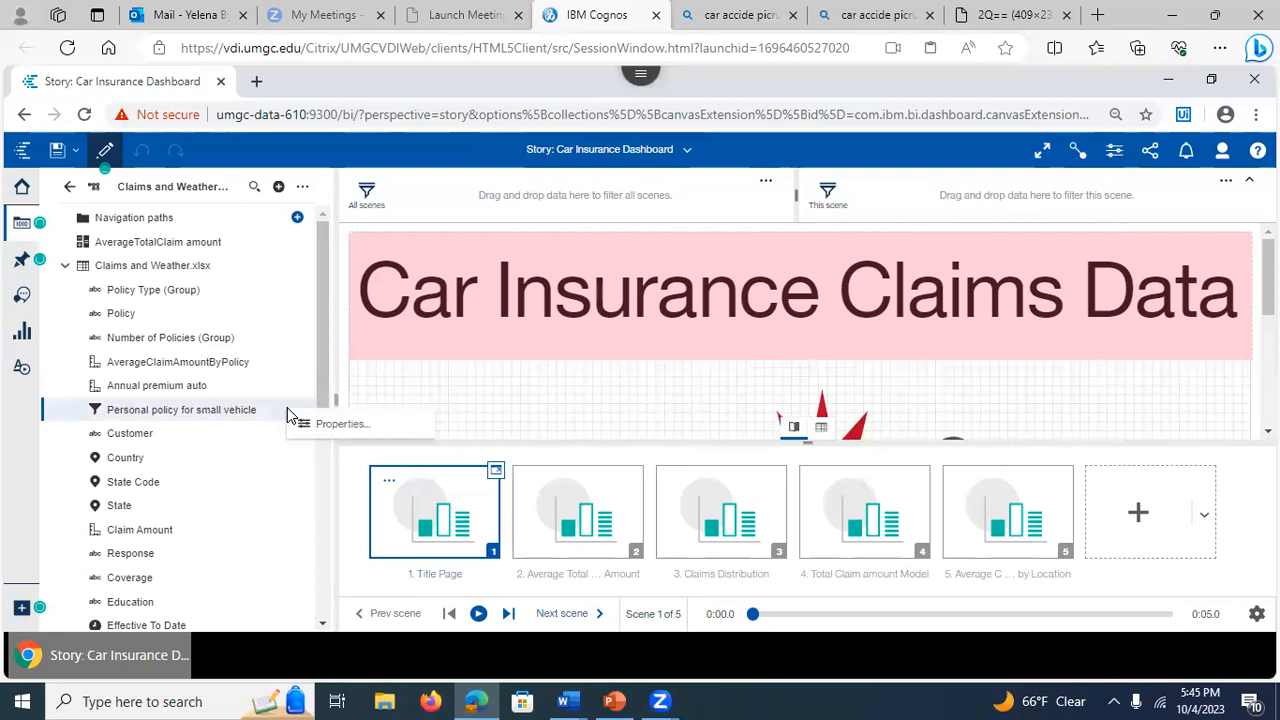
left_click(320, 420)
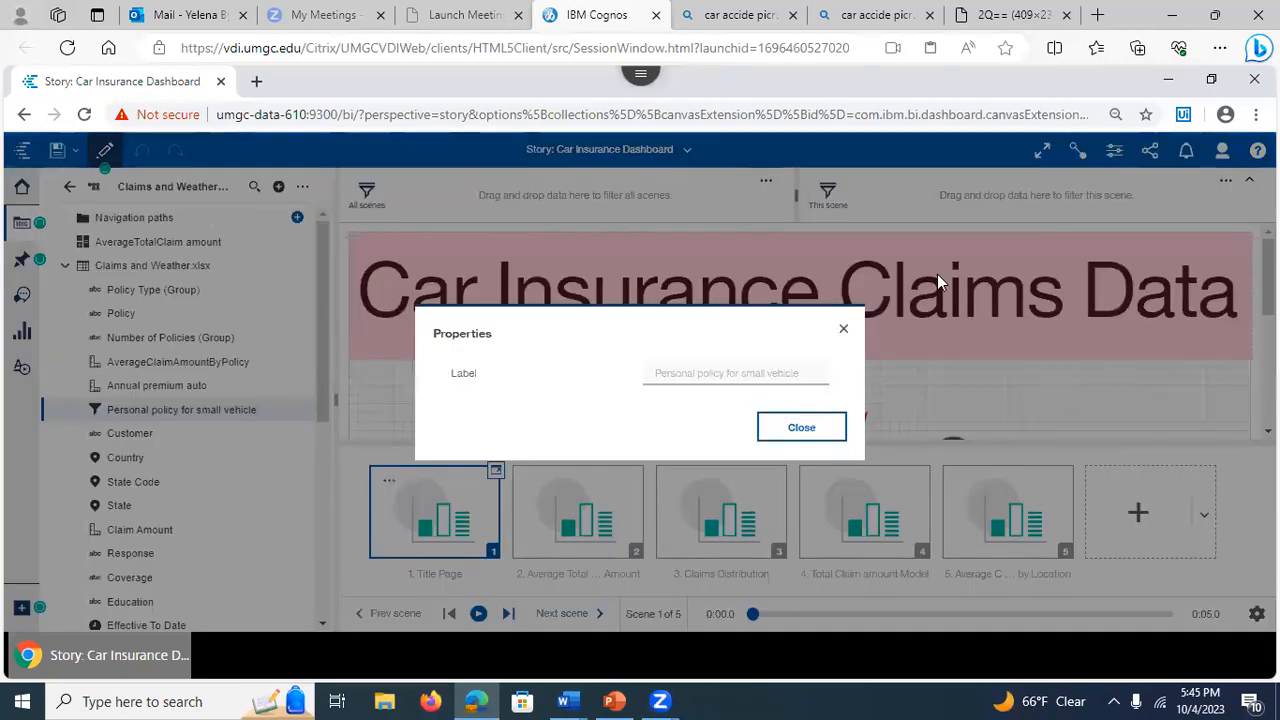
left_click(843, 330)
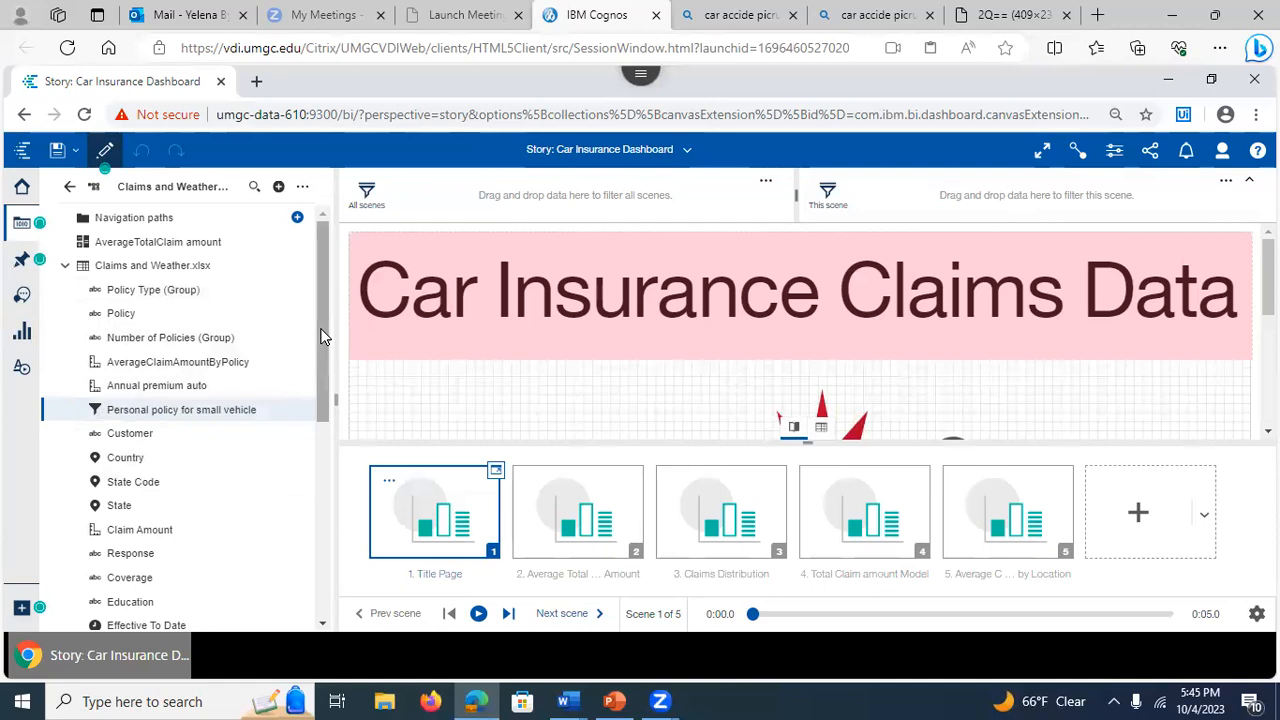
left_click_drag(323, 336, 303, 235)
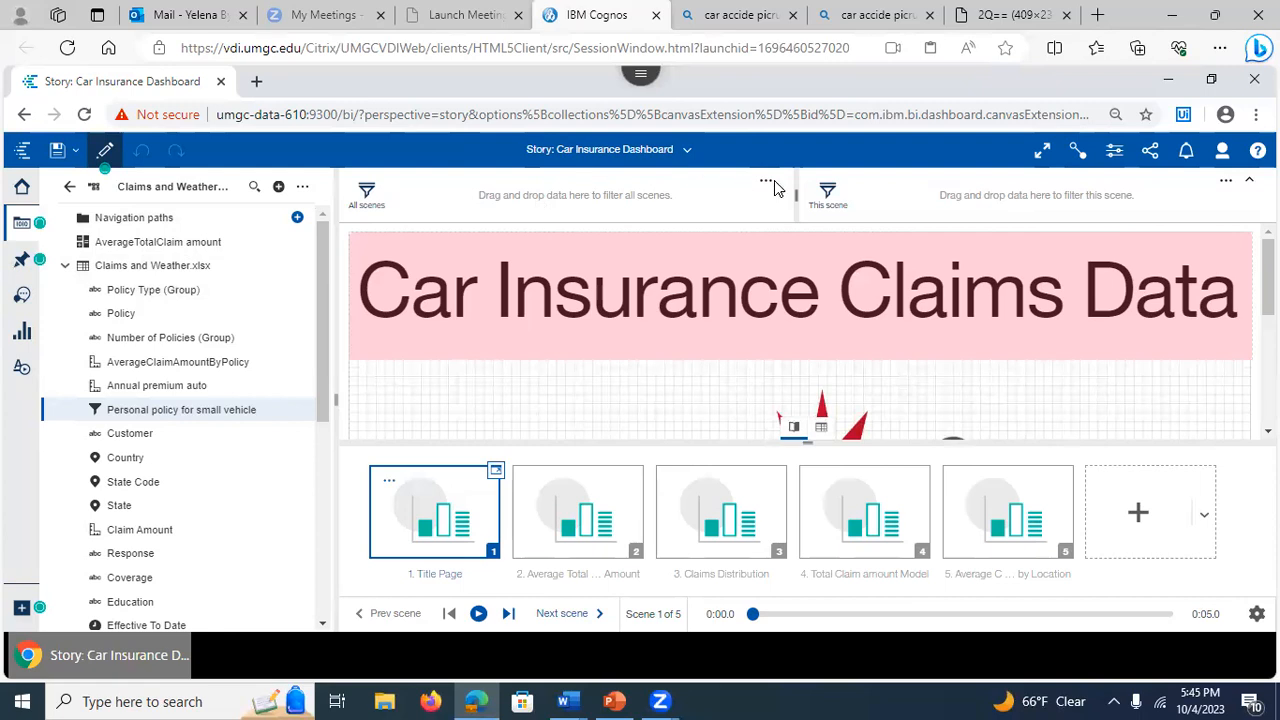
- Hide the story's filter area and look through the available visualizations, pins and selected data sources
left_click(1246, 188)
left_click(862, 208)
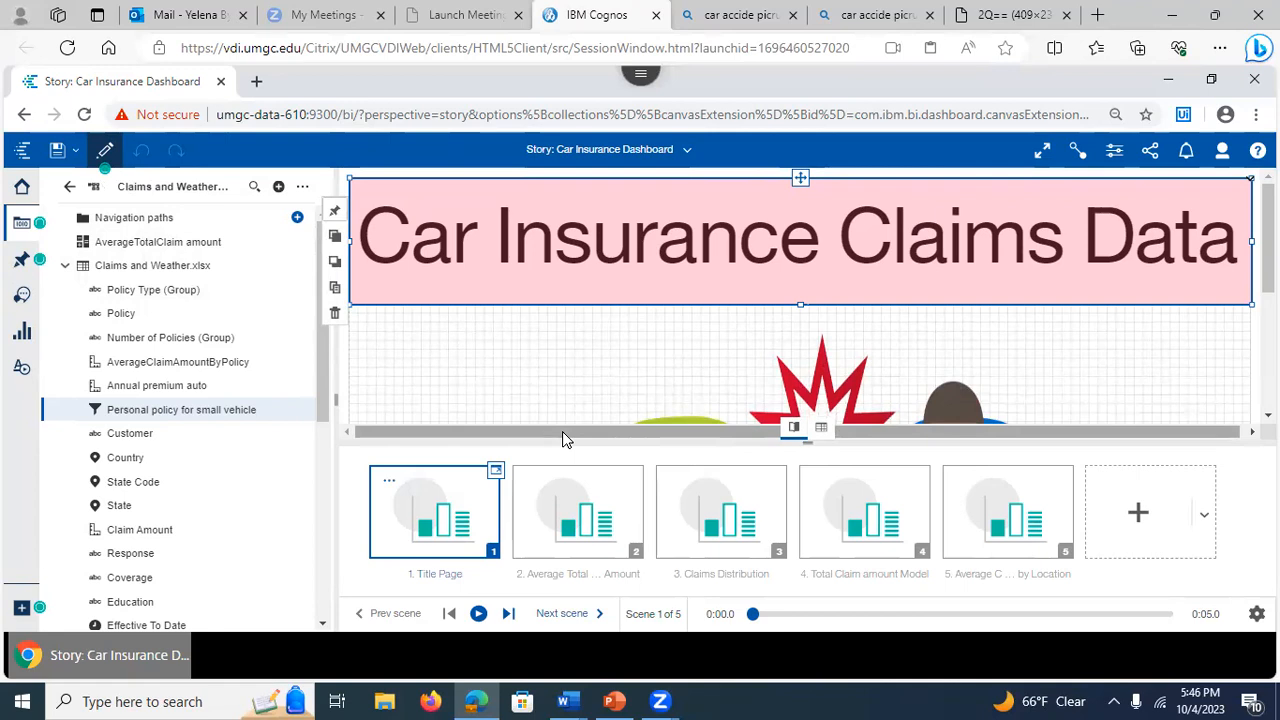
left_click(21, 336)
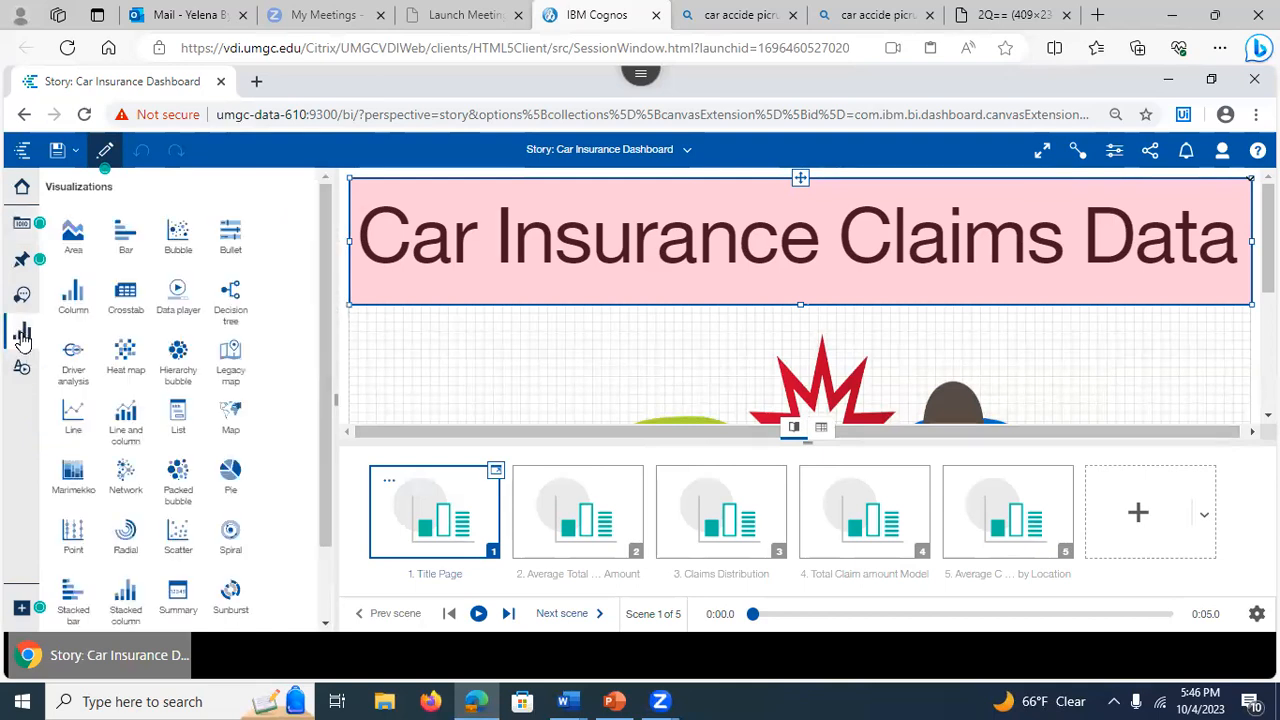
left_click(21, 262)
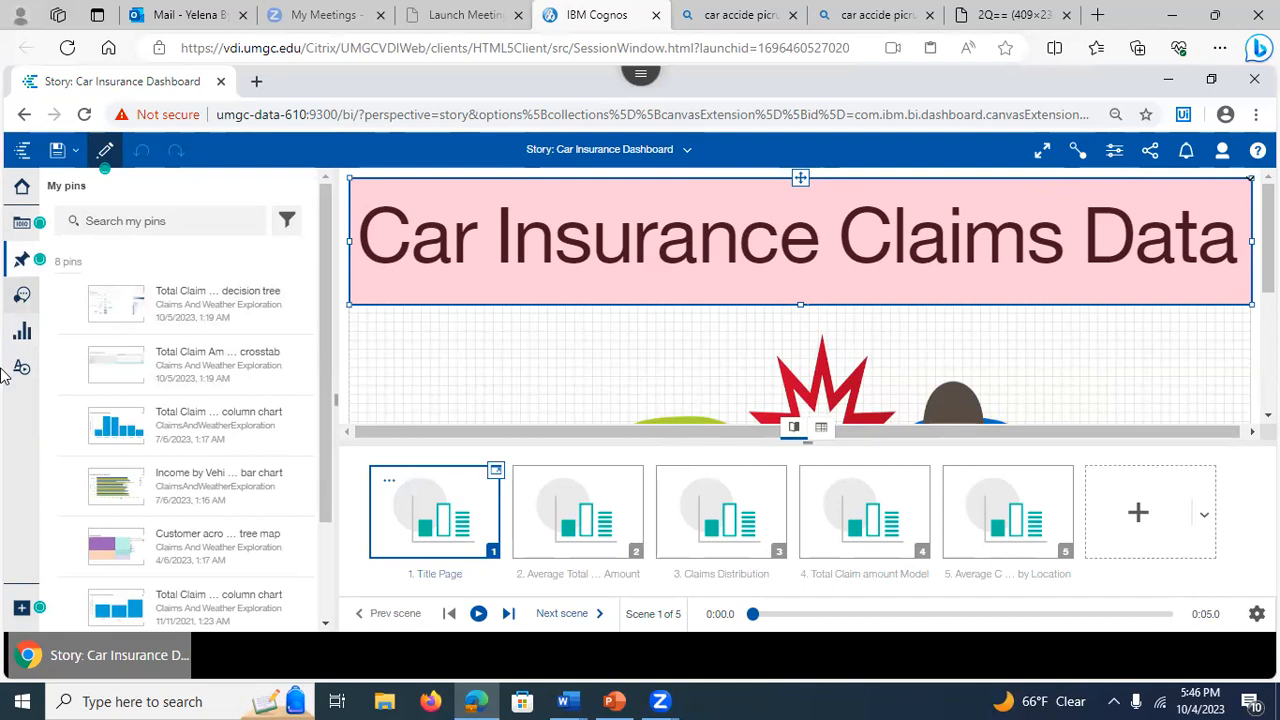
left_click(22, 222)
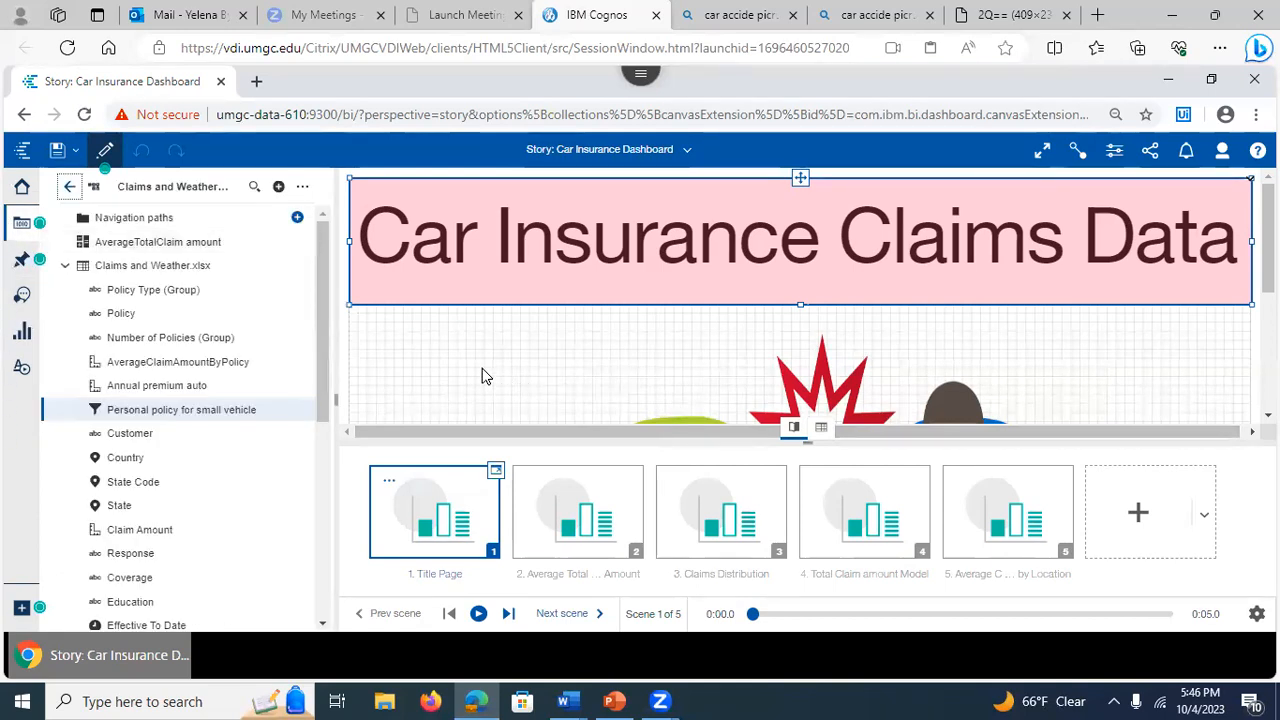
left_click(69, 186)
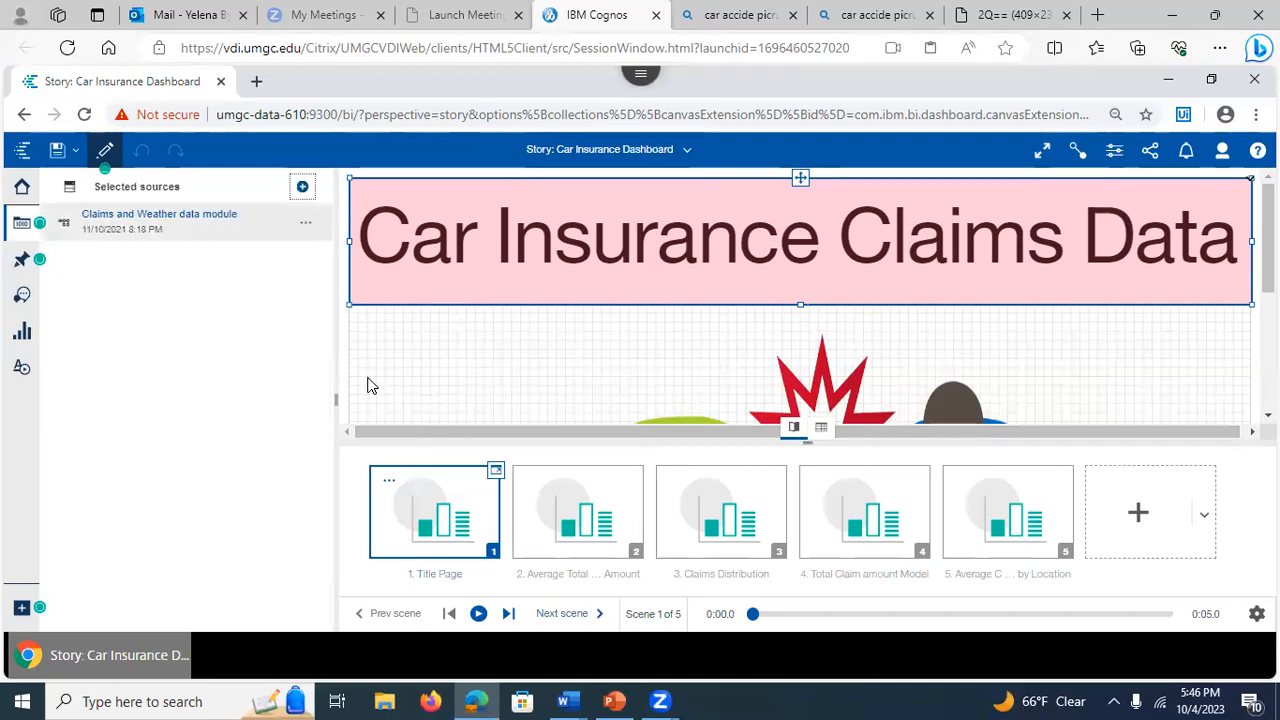
left_click(18, 223)
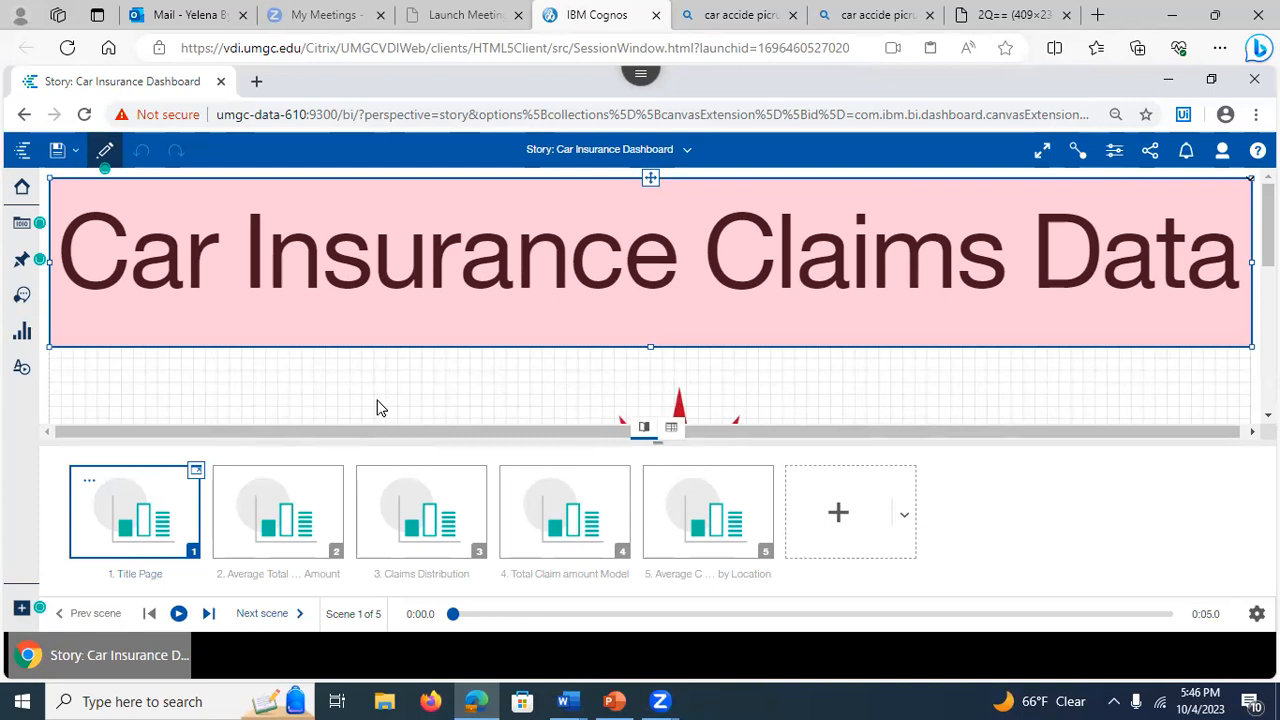
- Switch to the PowerPoint presentation and go from the story slide to slide 20
left_click(635, 699)
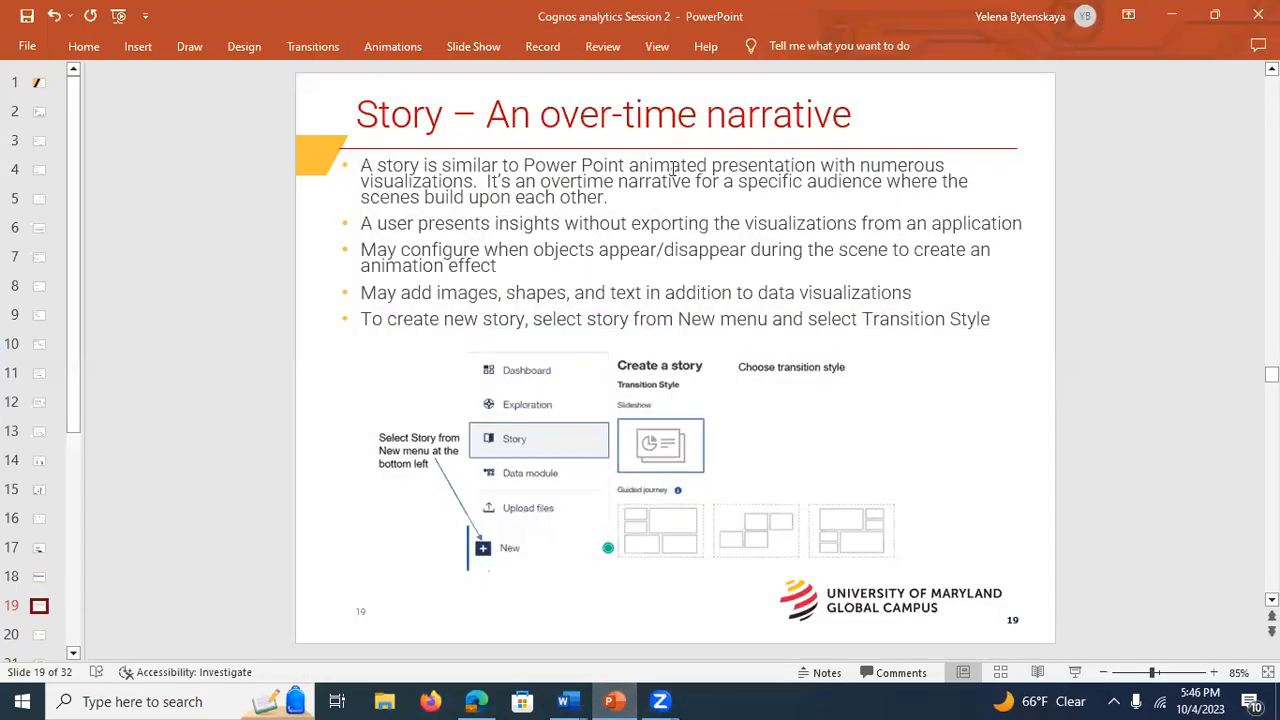
left_click(40, 638)
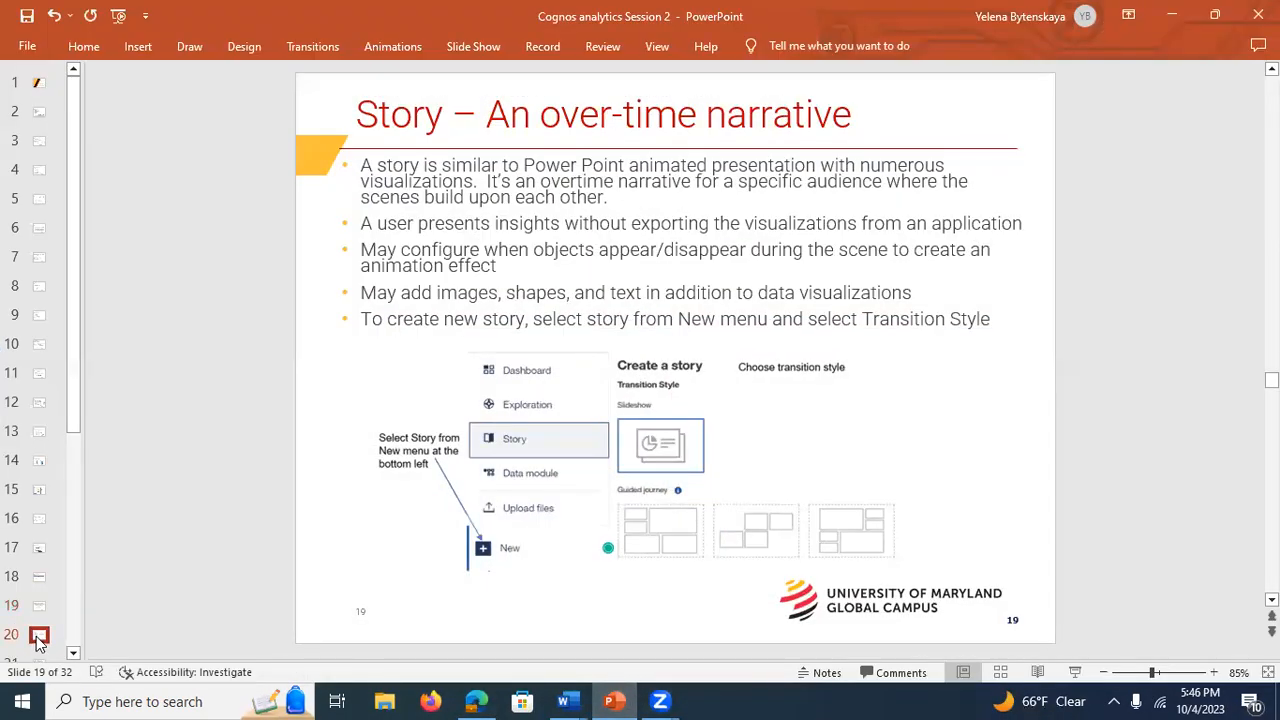
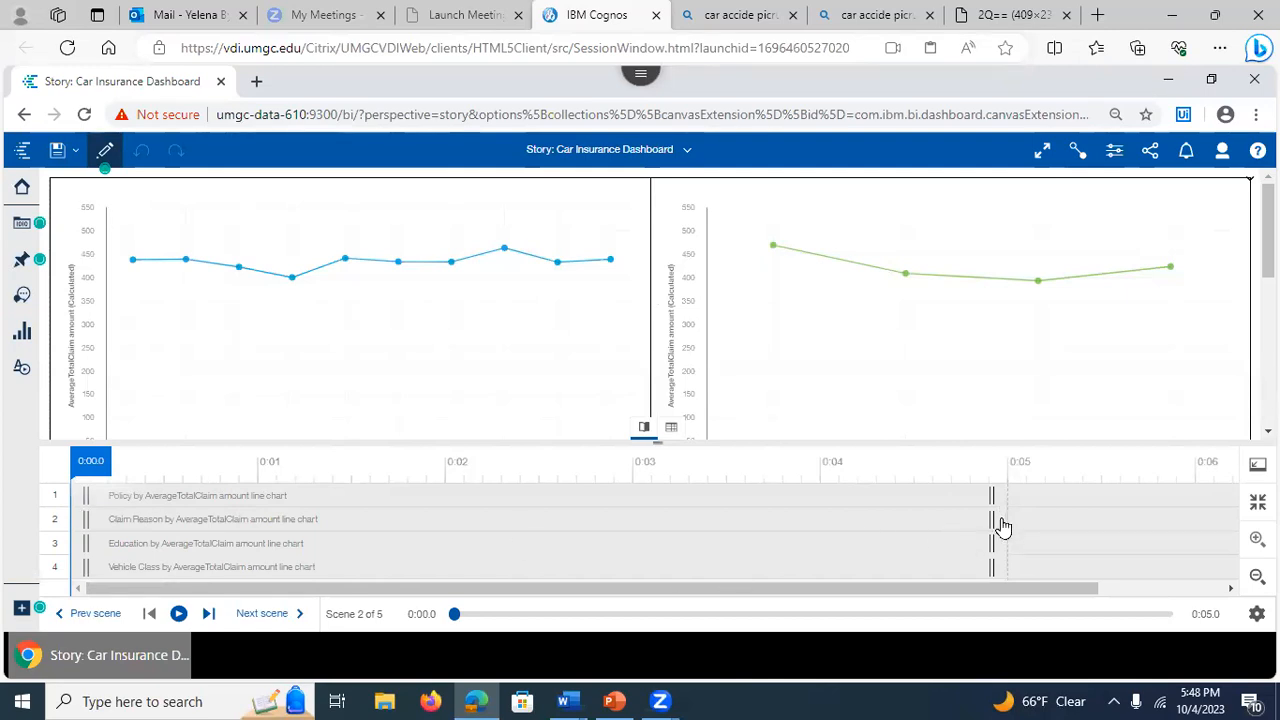
- On scene 2's timeline, extend the Vehicle Class chart to about 6.1 seconds and make the Policy chart appear at 2 seconds
left_click_drag(995, 577, 1199, 571)
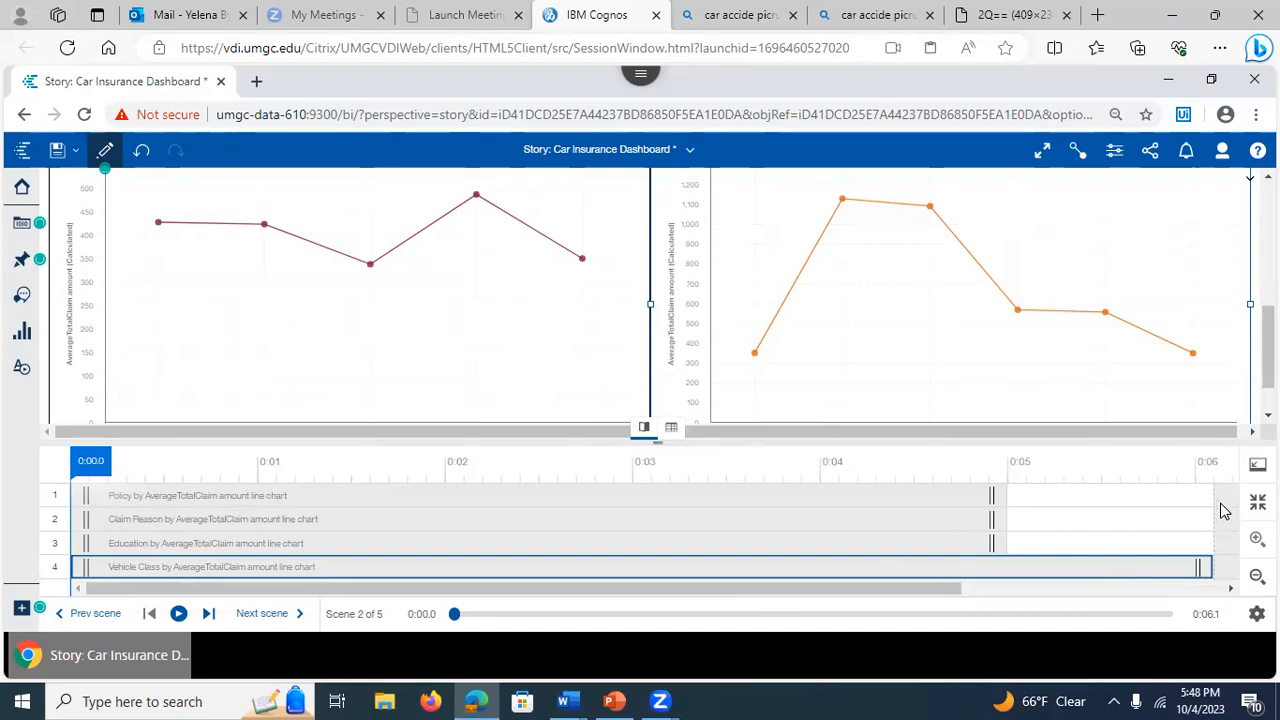
left_click(238, 498)
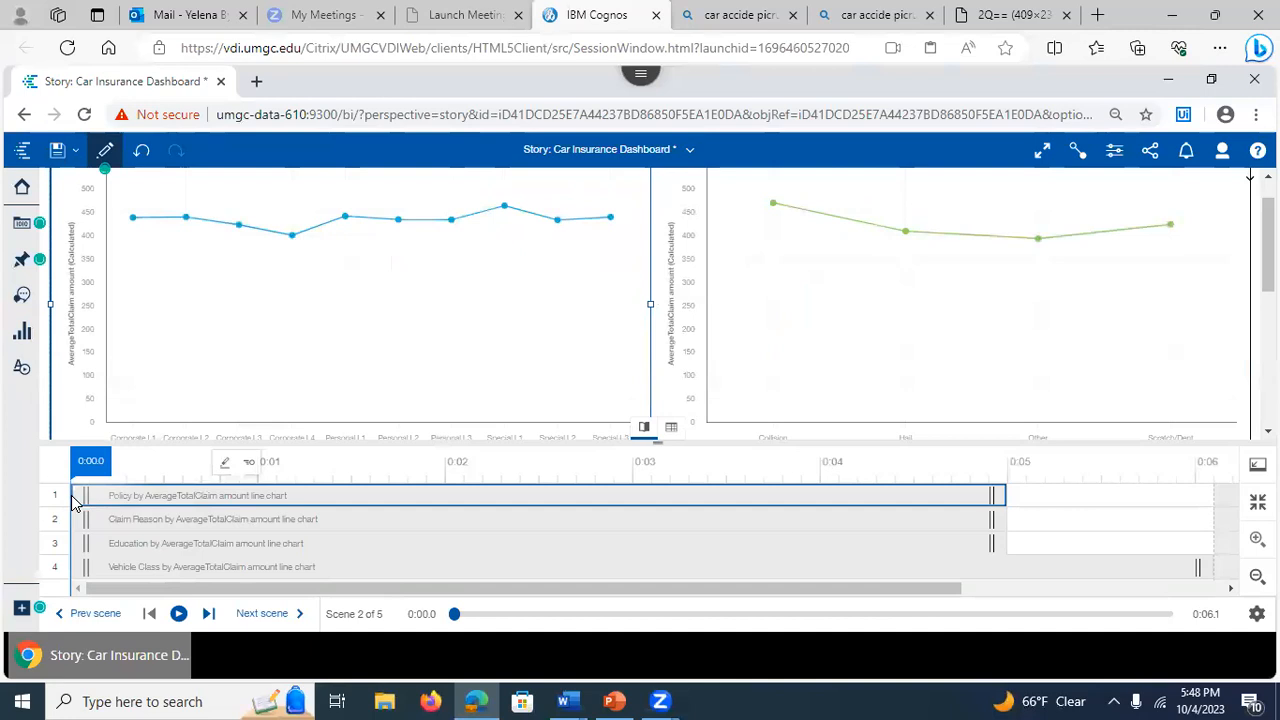
left_click_drag(73, 500, 458, 500)
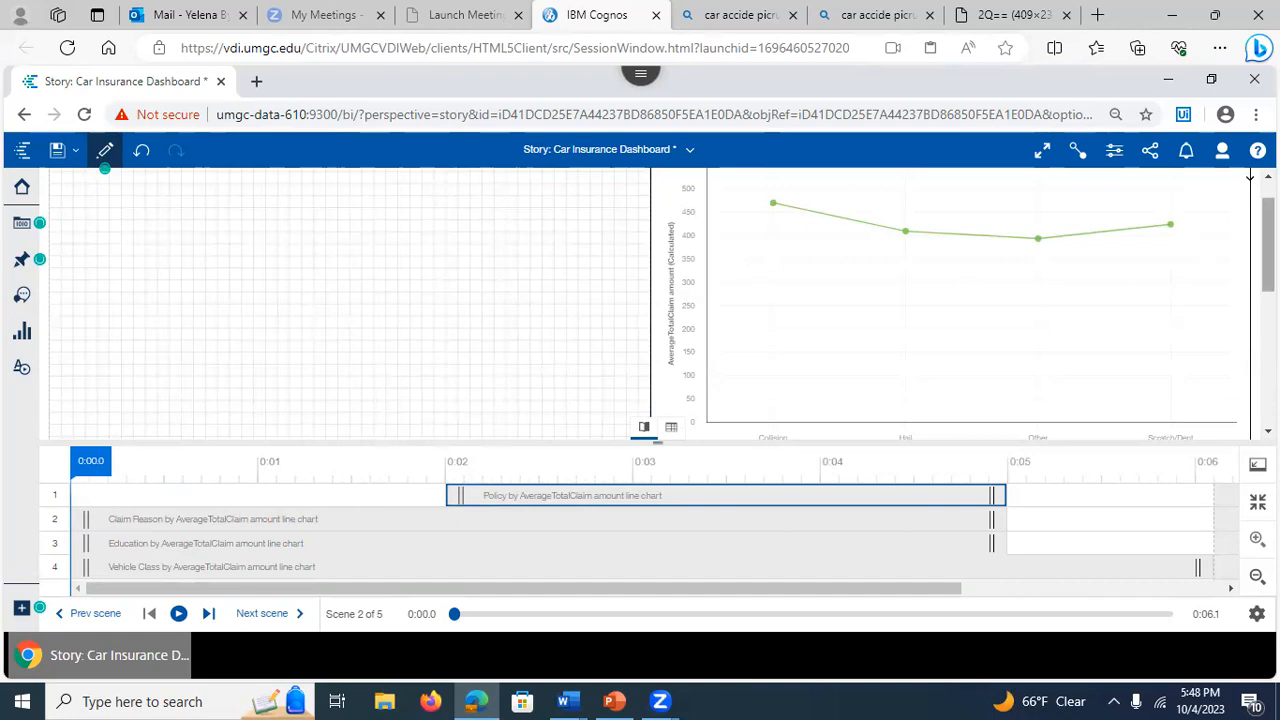
mouse_move(1268, 245)
left_mouse_down()
mouse_move(1268, 229)
mouse_move(1268, 251)
left_mouse_up()
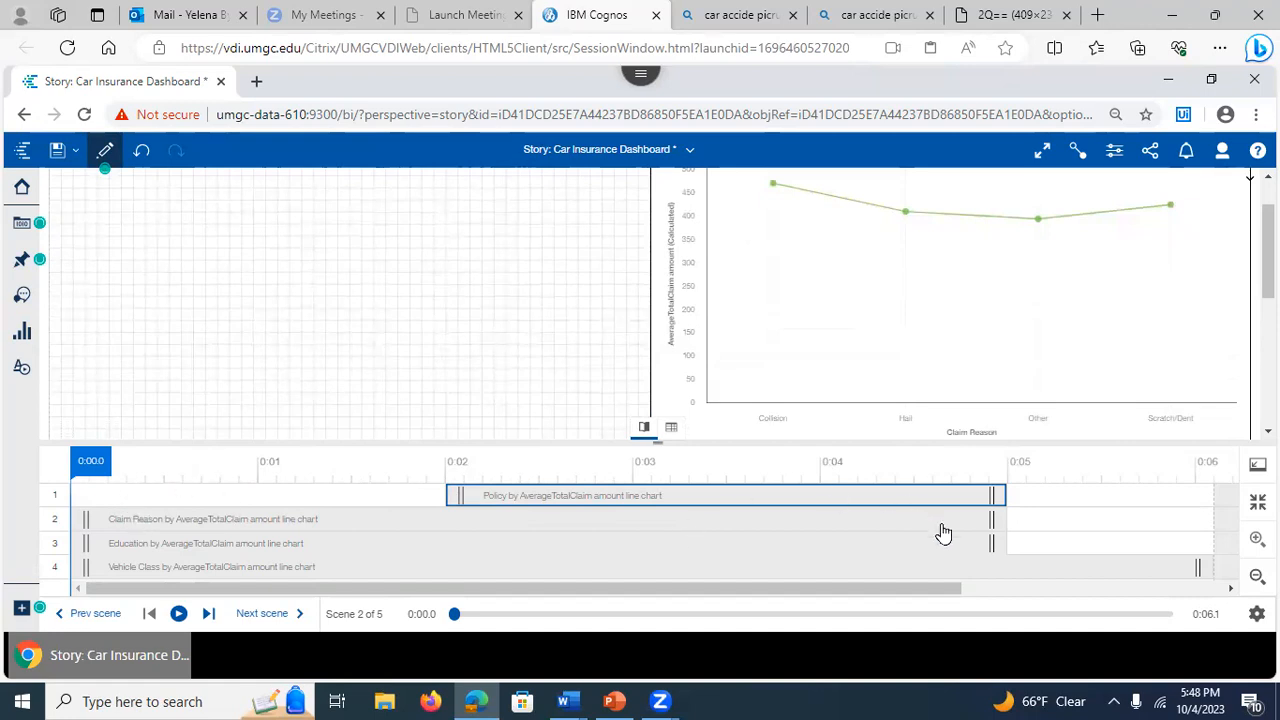
- Shorten the Claim Reason chart on scene 2's timeline to end at about 3 seconds, and play the scene
left_click_drag(994, 525, 634, 528)
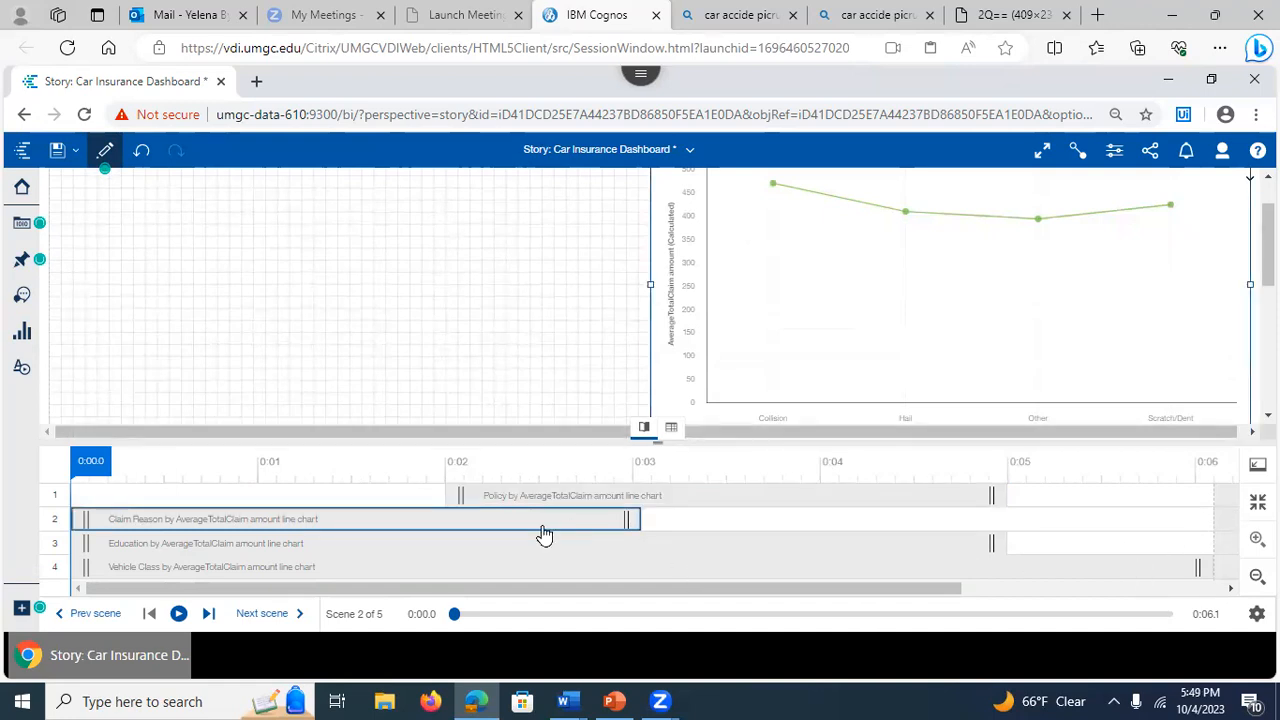
left_click(177, 614)
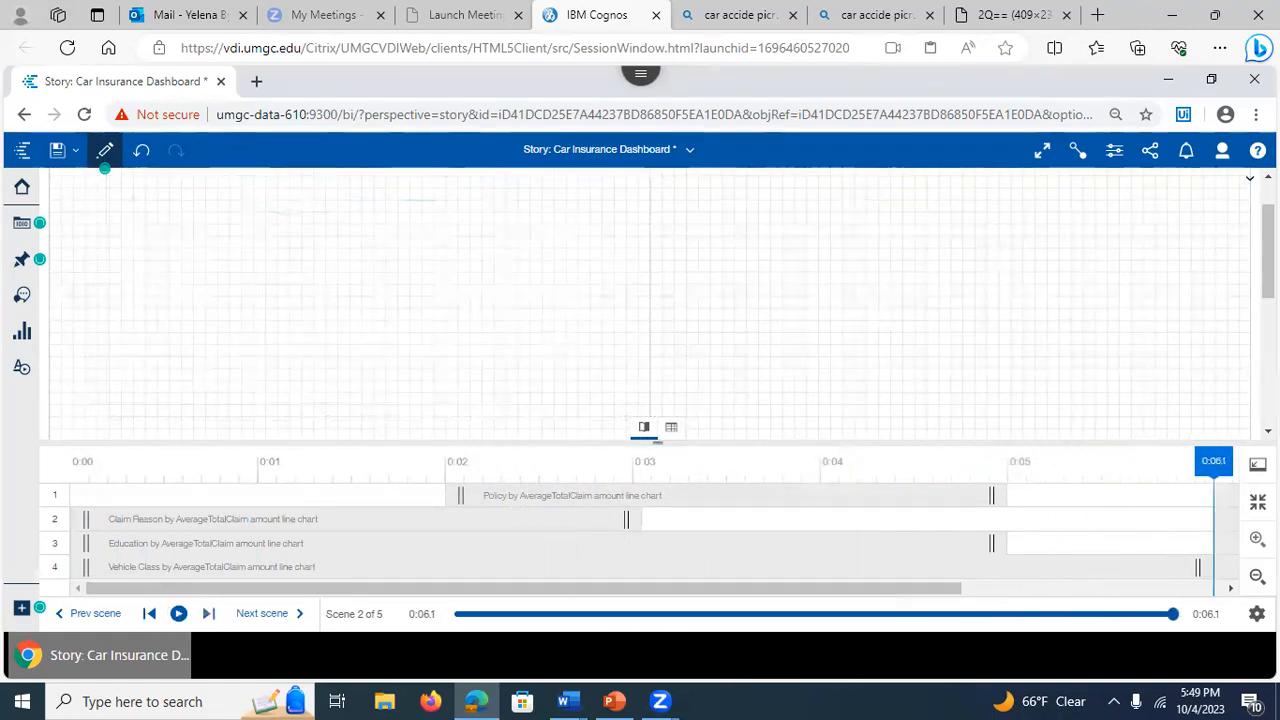
scroll(650, 303, "down", 2)
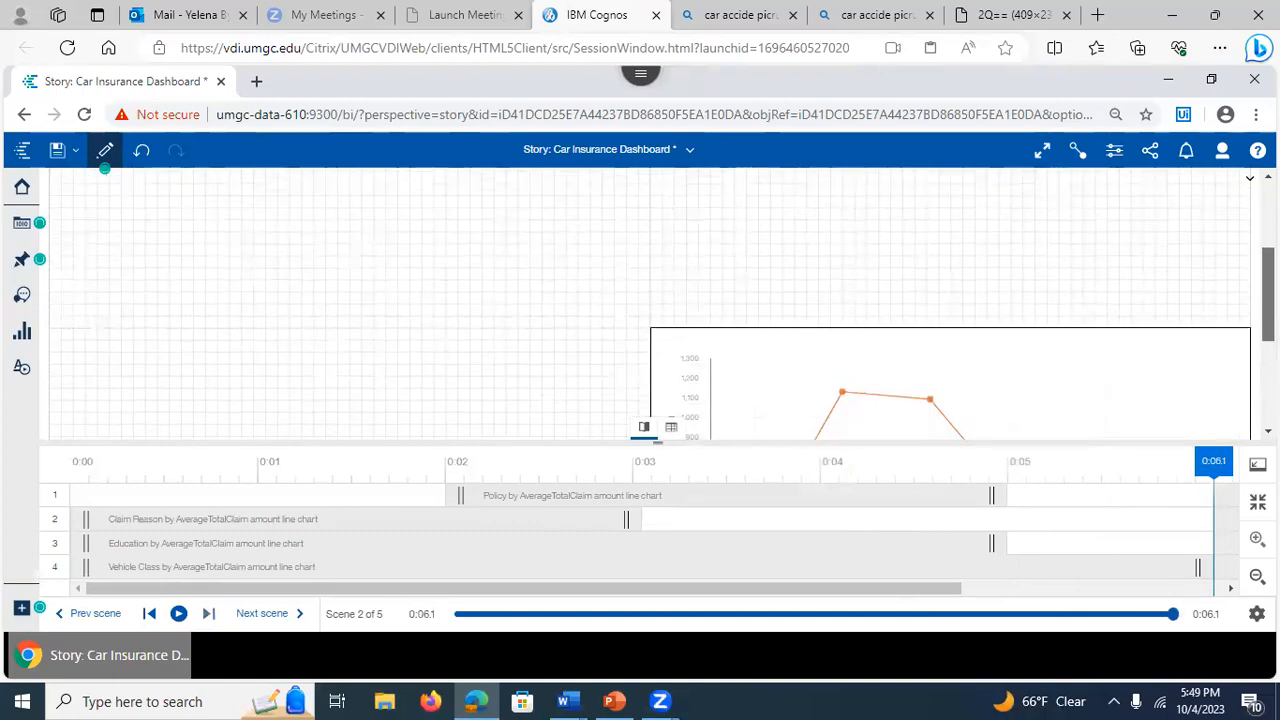
scroll(950, 350, "down", 1)
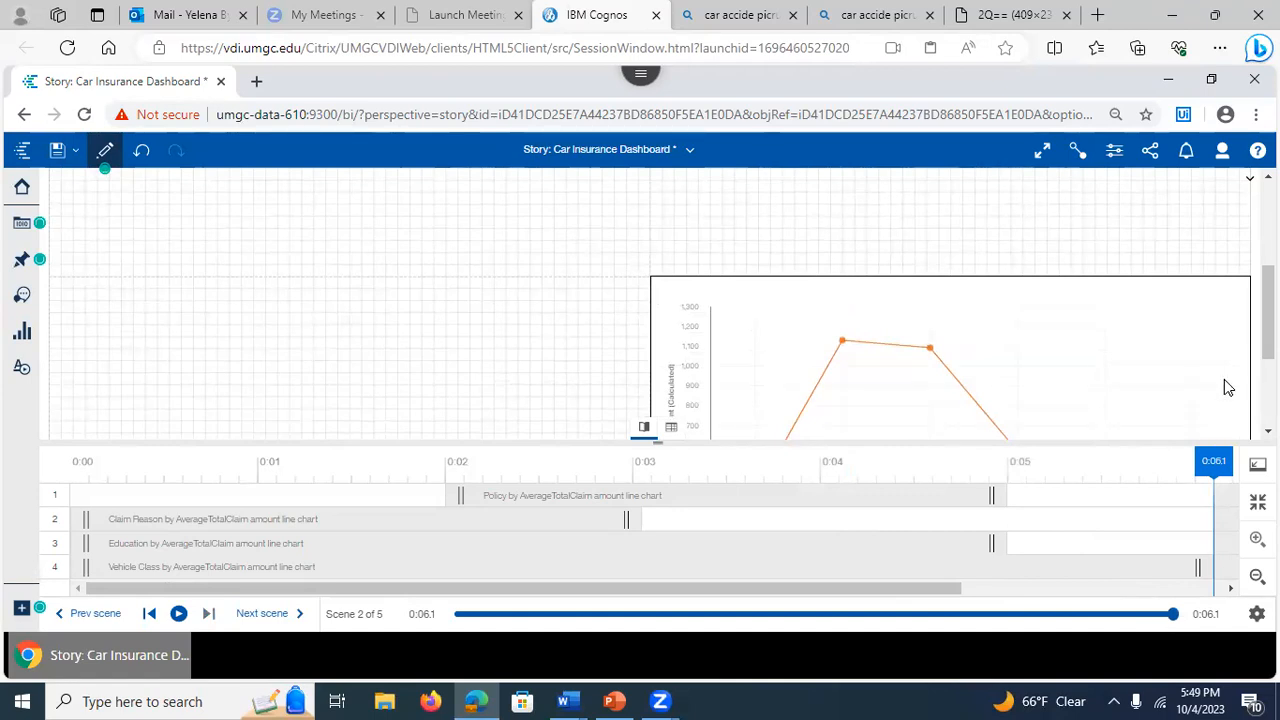
scroll(950, 330, "down", 2)
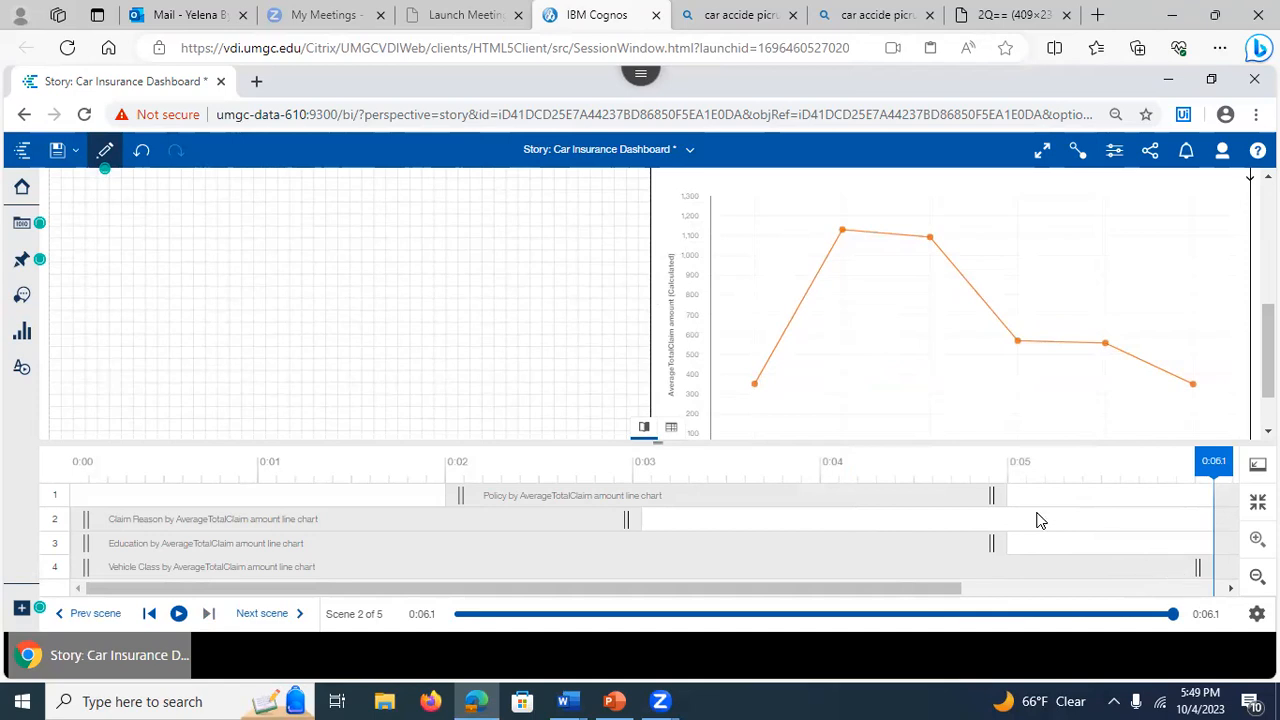
- Extend the Policy chart on scene 2's timeline to end at about 6.1 seconds, and replay the scene
left_click_drag(1002, 498, 1202, 503)
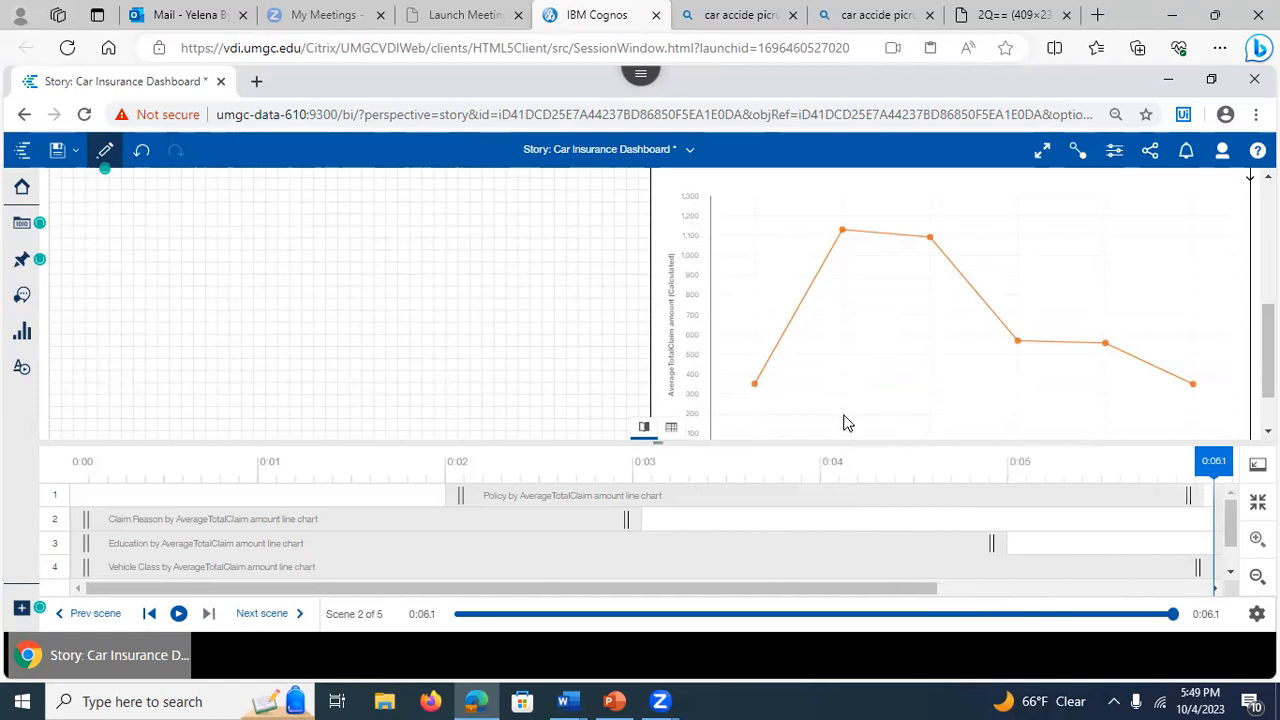
left_click(455, 495)
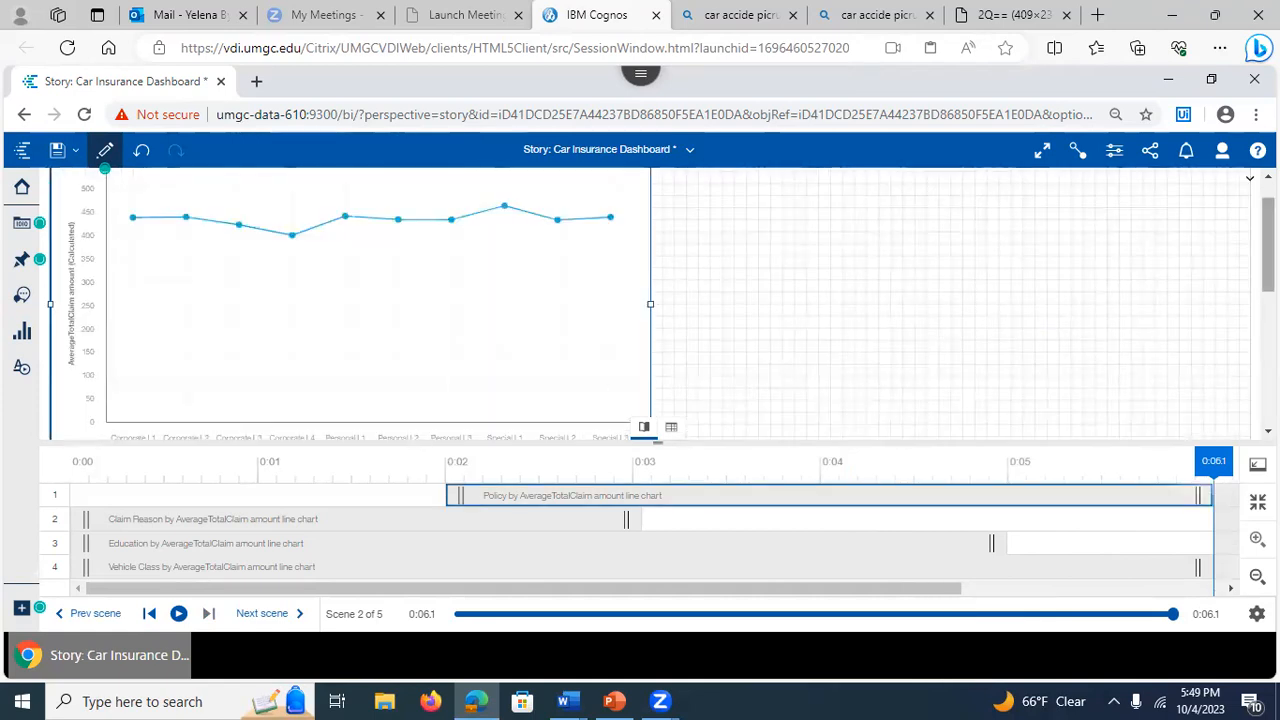
left_click_drag(1268, 245, 1268, 228)
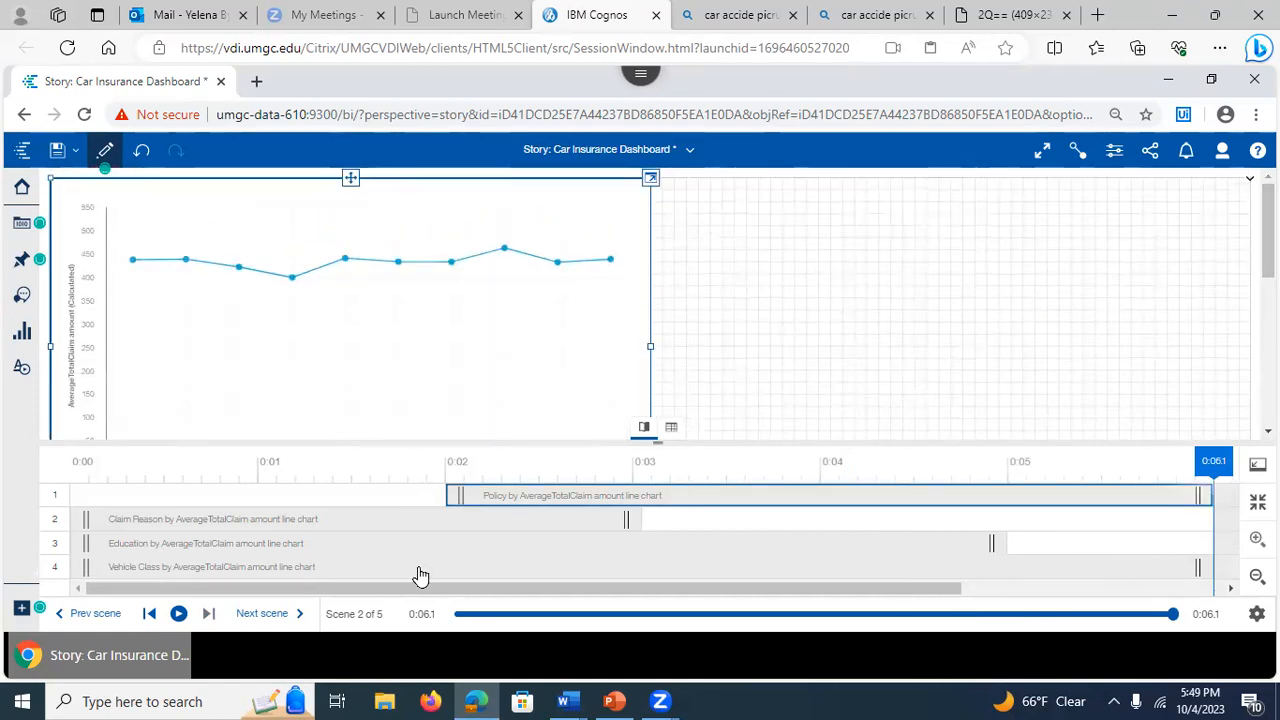
left_click(178, 617)
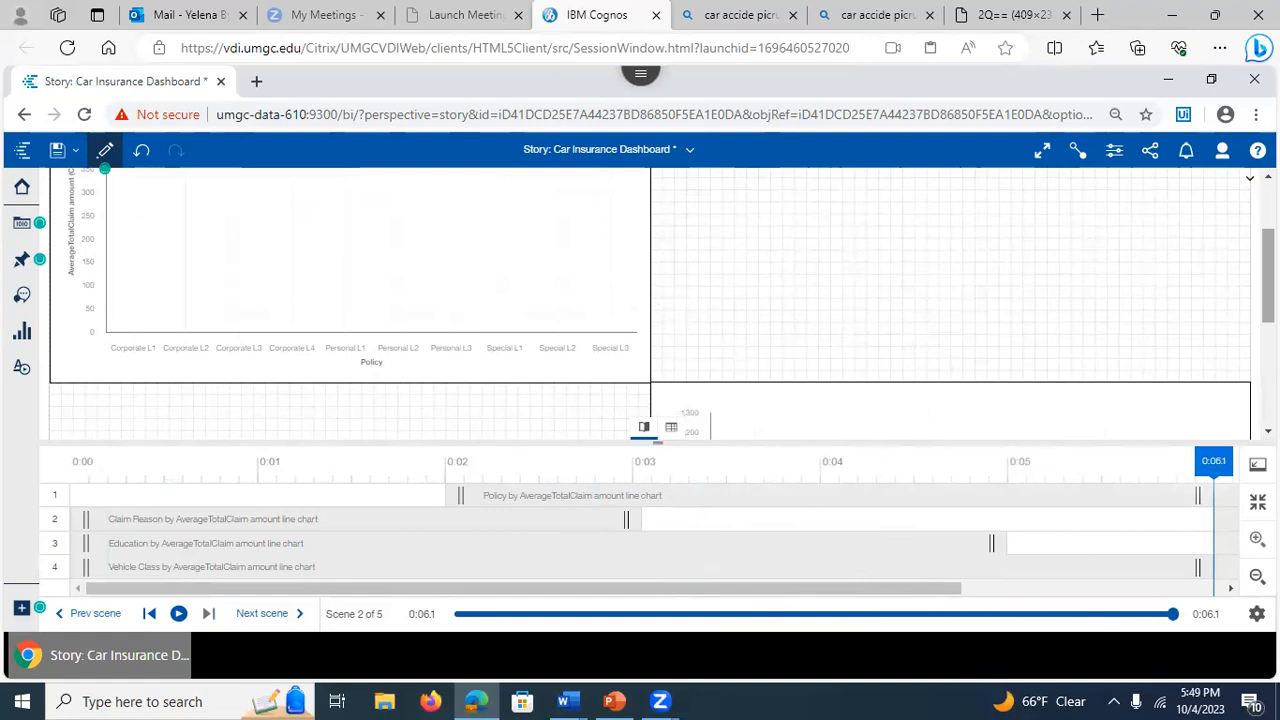
scroll(1098, 265, "up", 3)
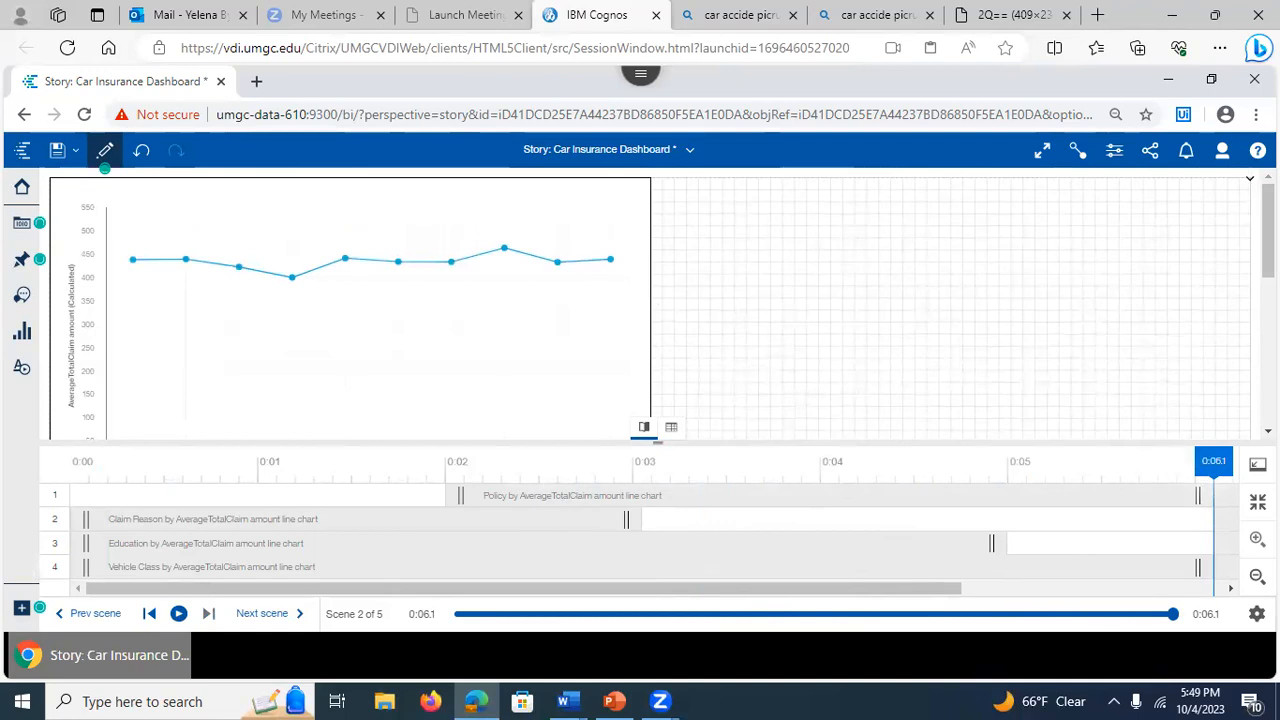
- Return from the timeline to the scene overview and show the editing options for scene 2
left_click(1257, 464)
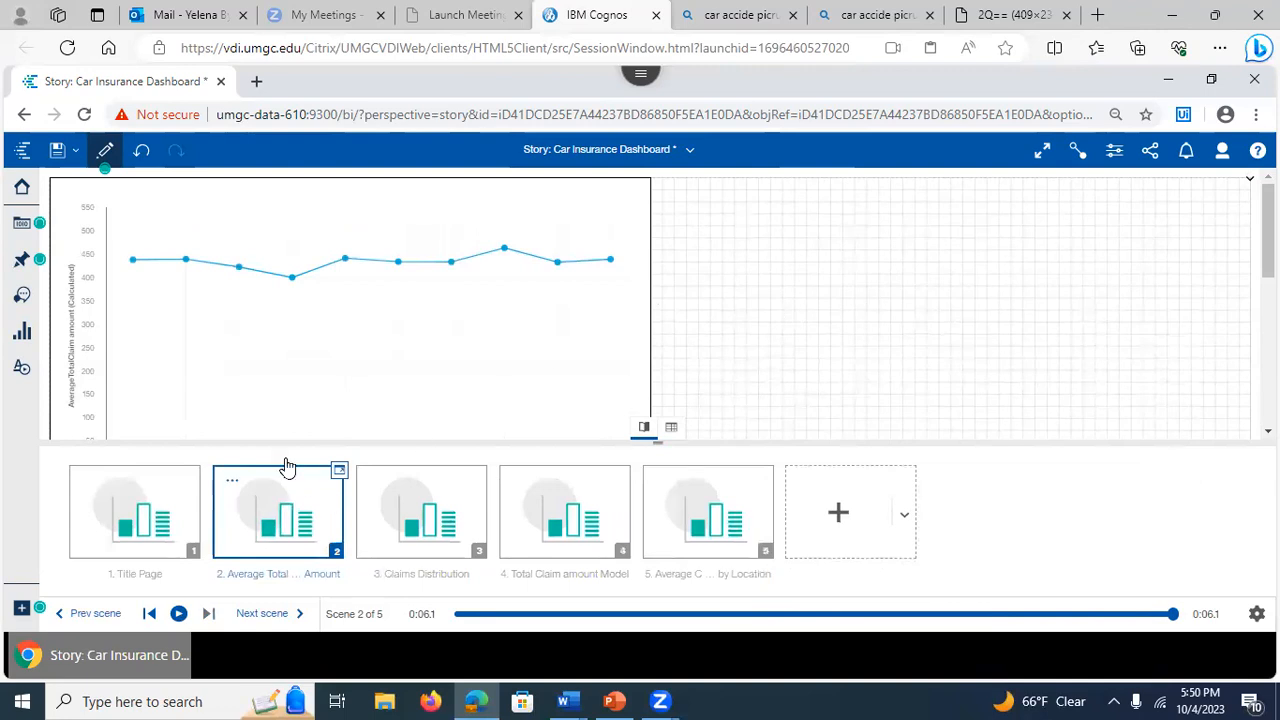
left_click(231, 484)
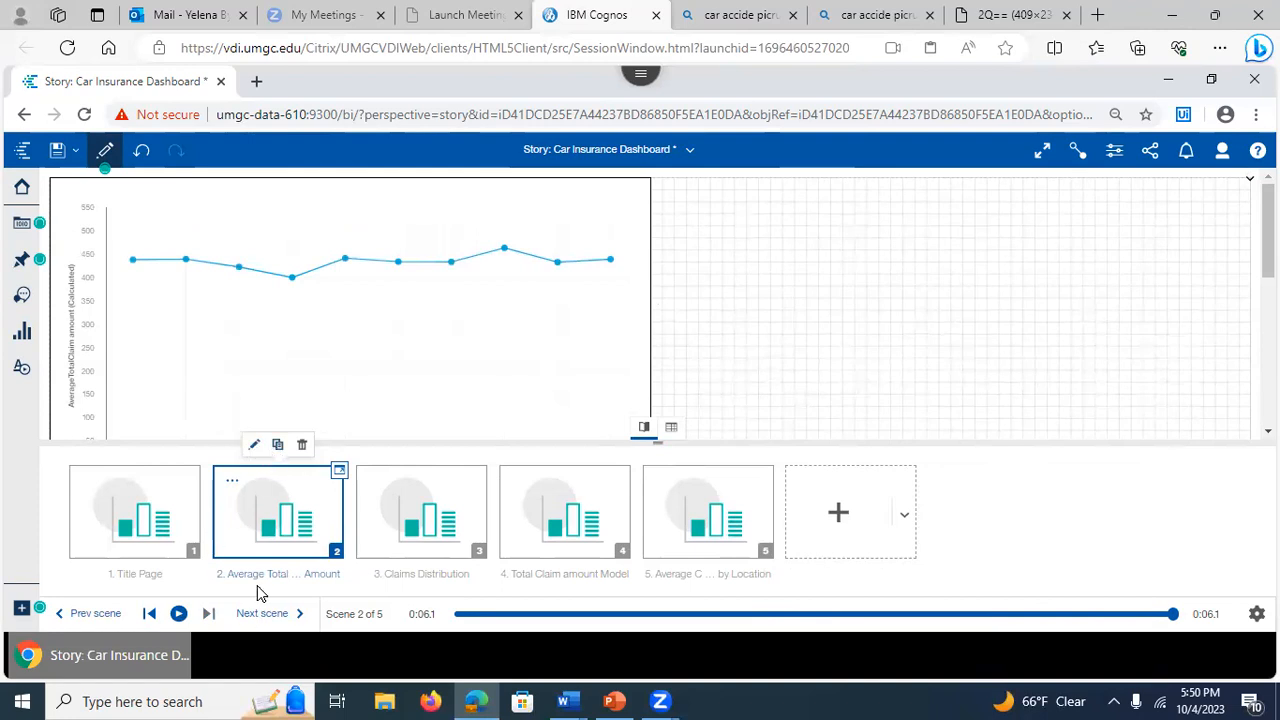
- Add a new scene after scene 5 and delete it again
left_click(840, 516)
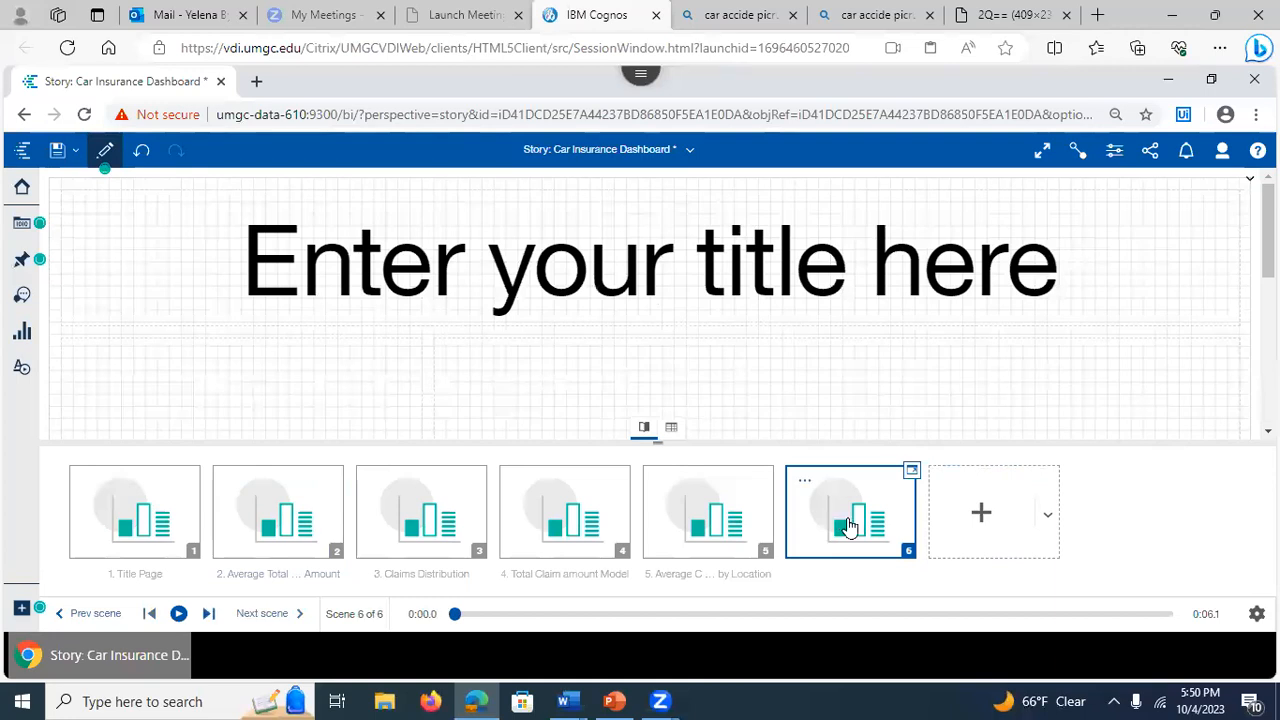
left_click(806, 484)
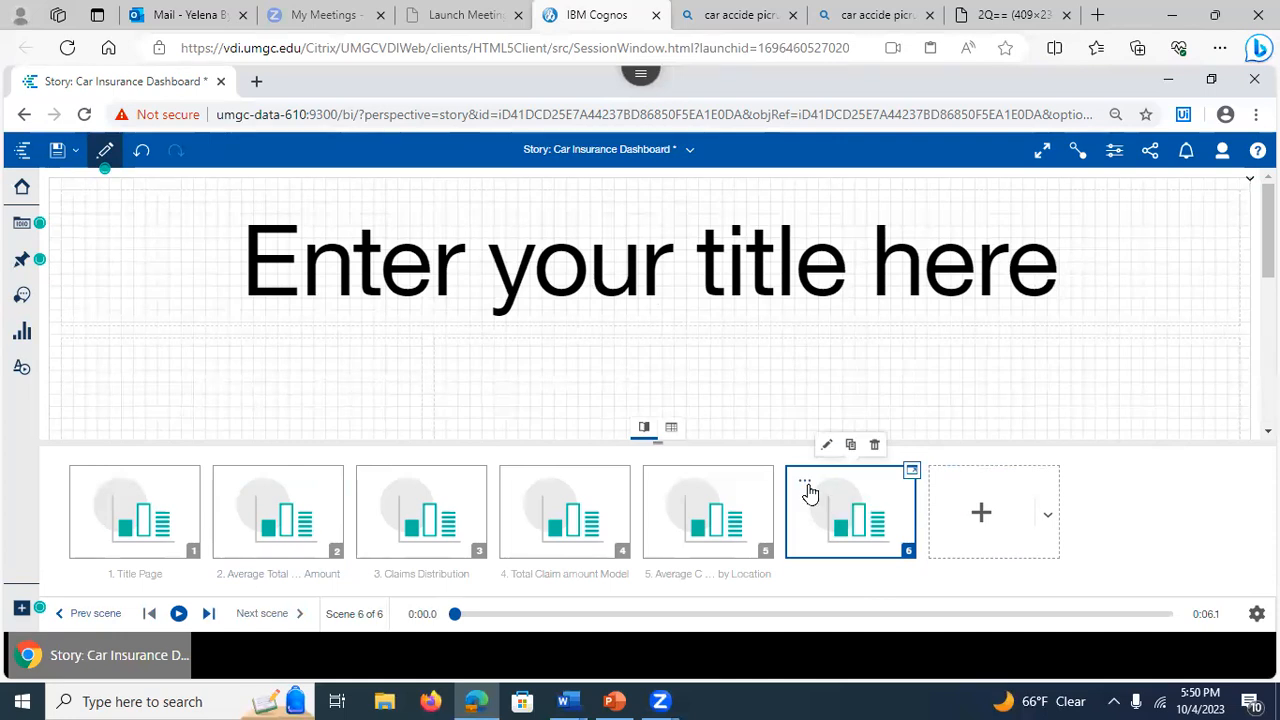
left_click(875, 446)
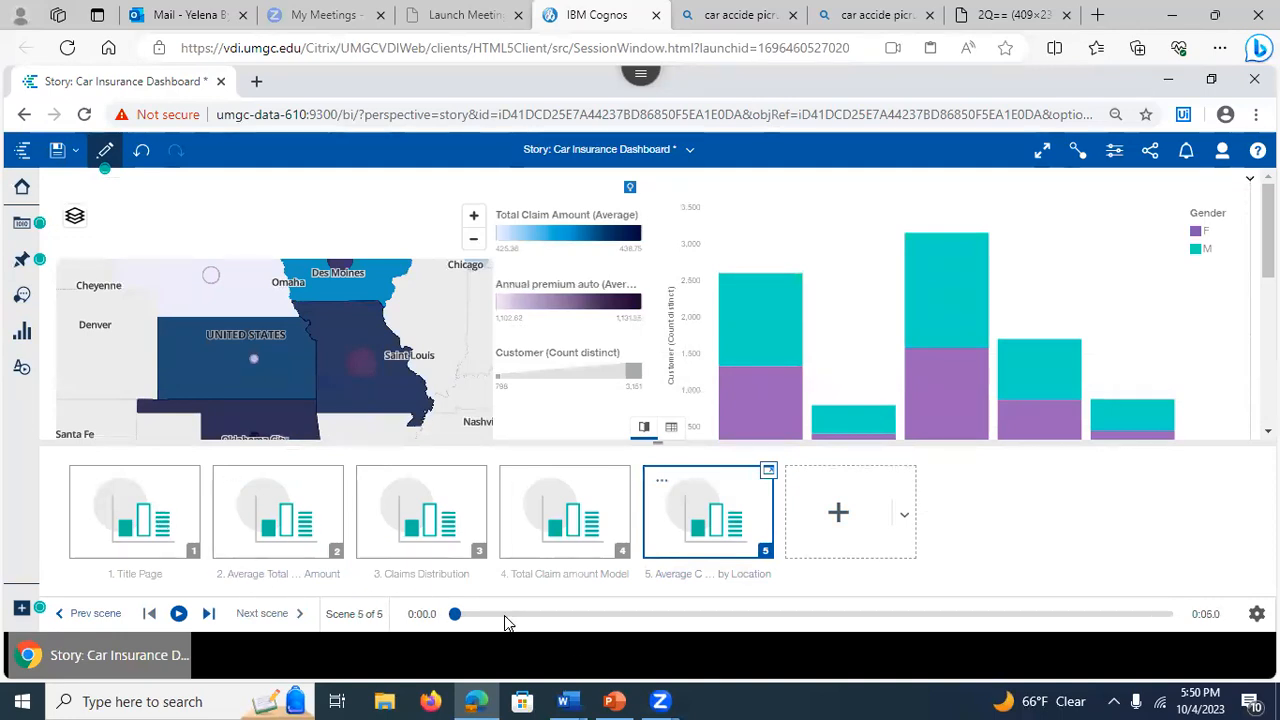
- Switch between scenes 1 and 5, return to the Title Page scene, and save the story
left_click(142, 537)
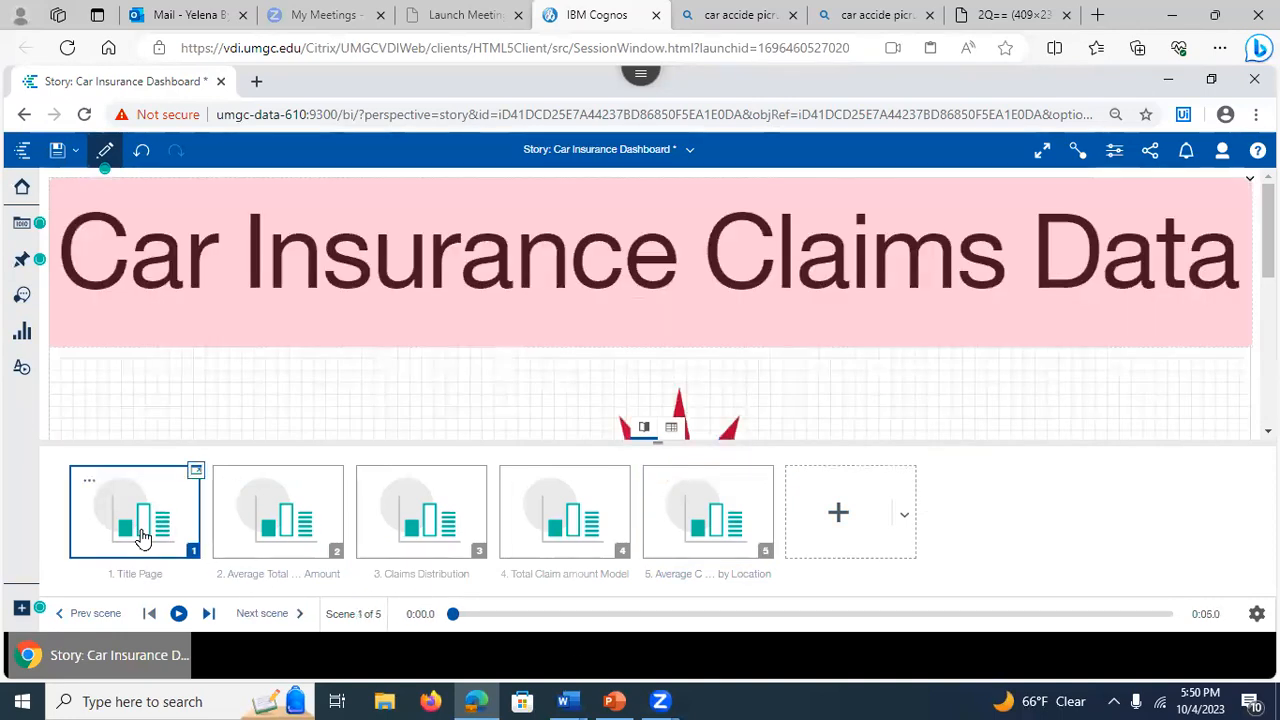
left_click(687, 519)
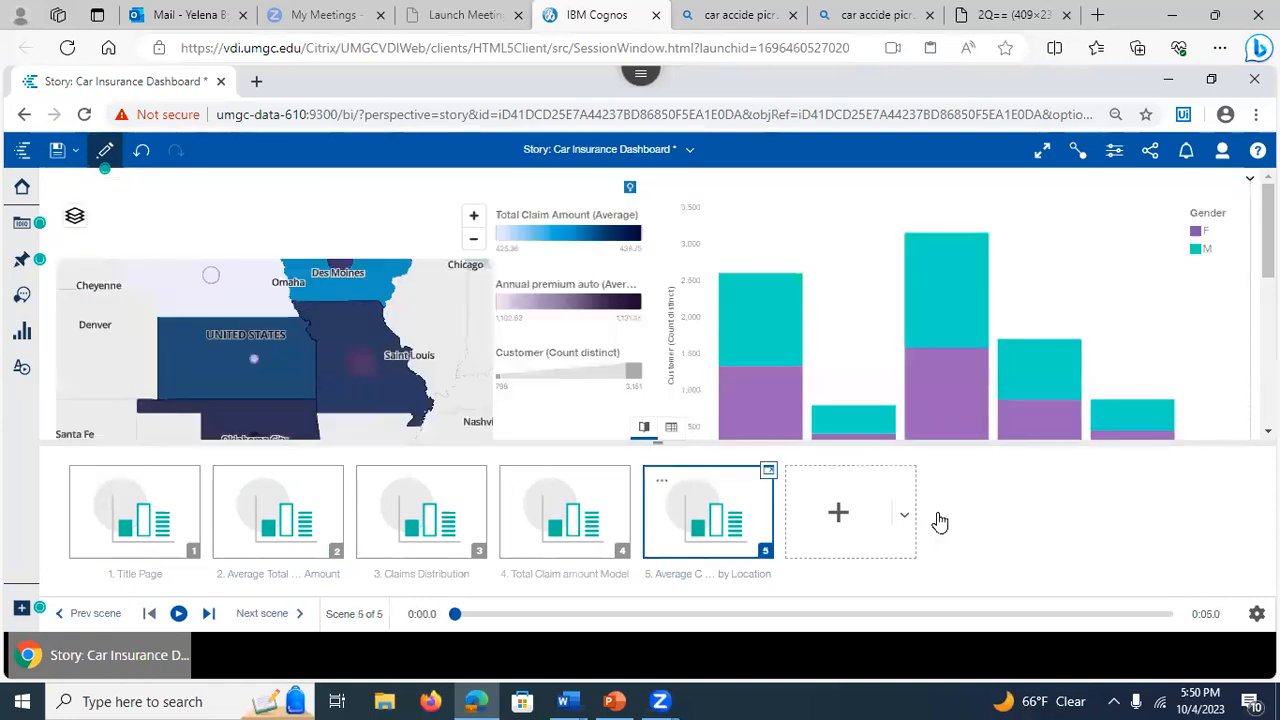
left_click(124, 543)
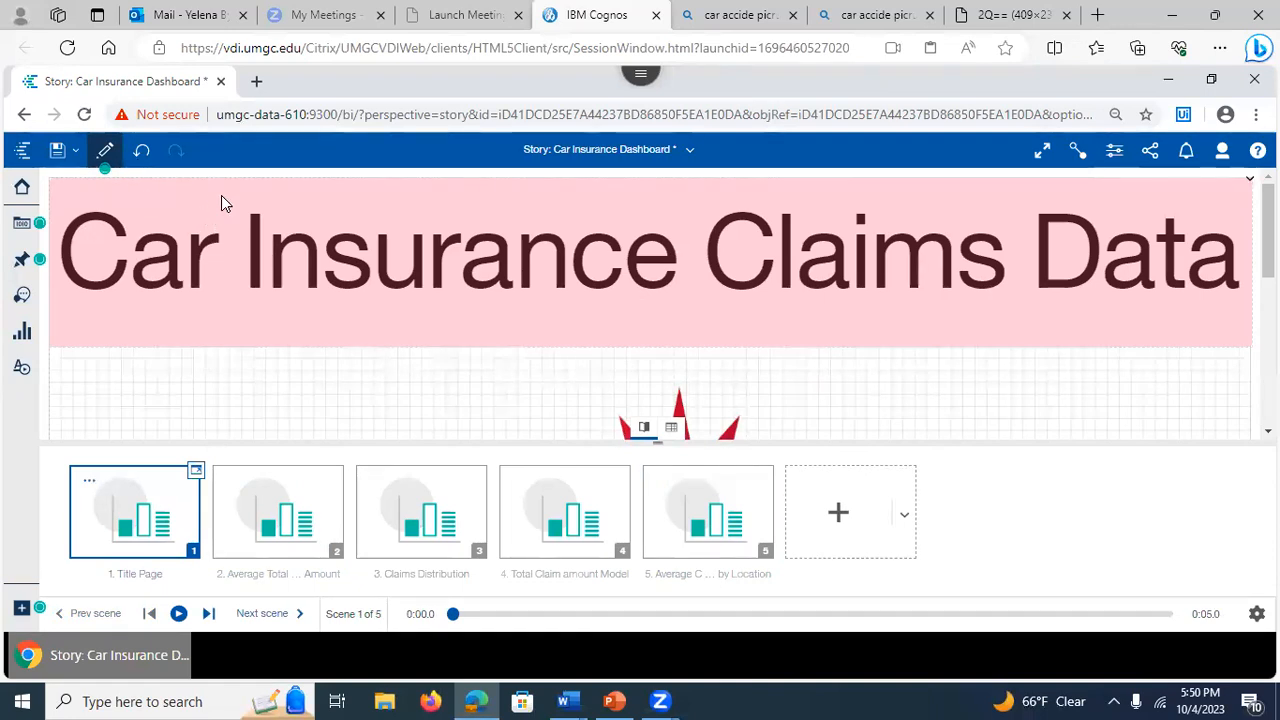
left_click(57, 154)
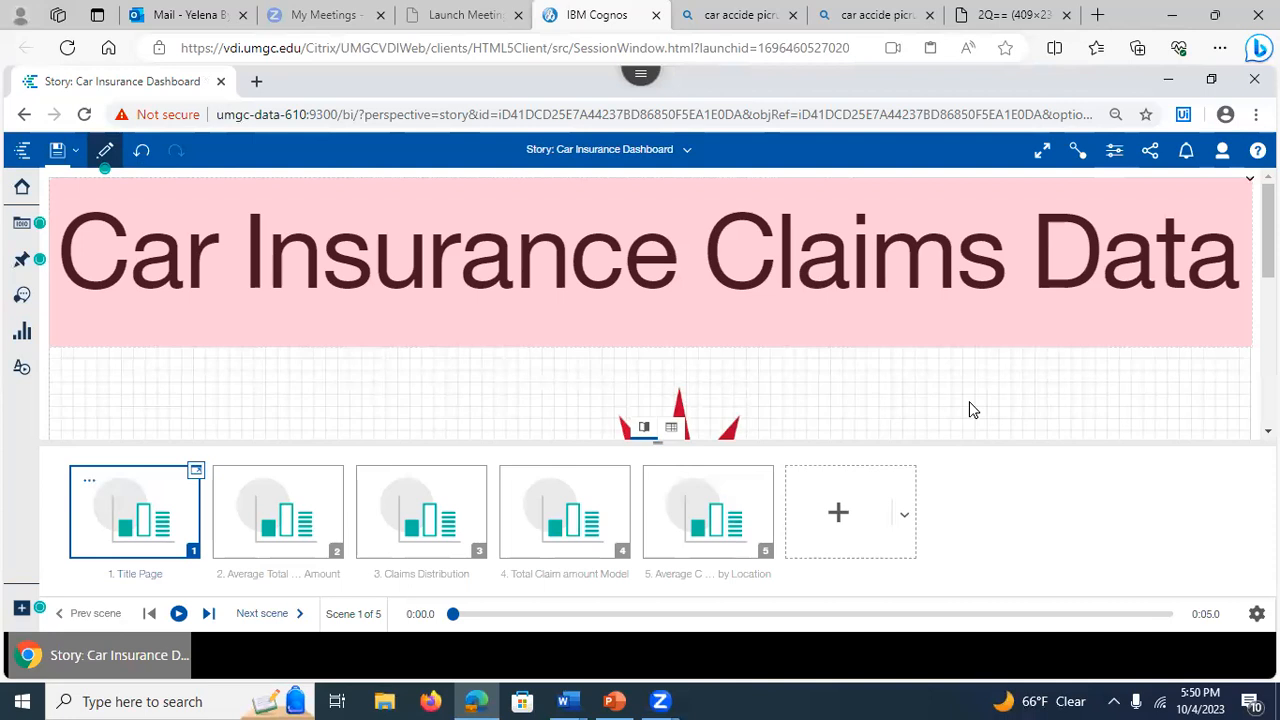
left_click(1073, 156)
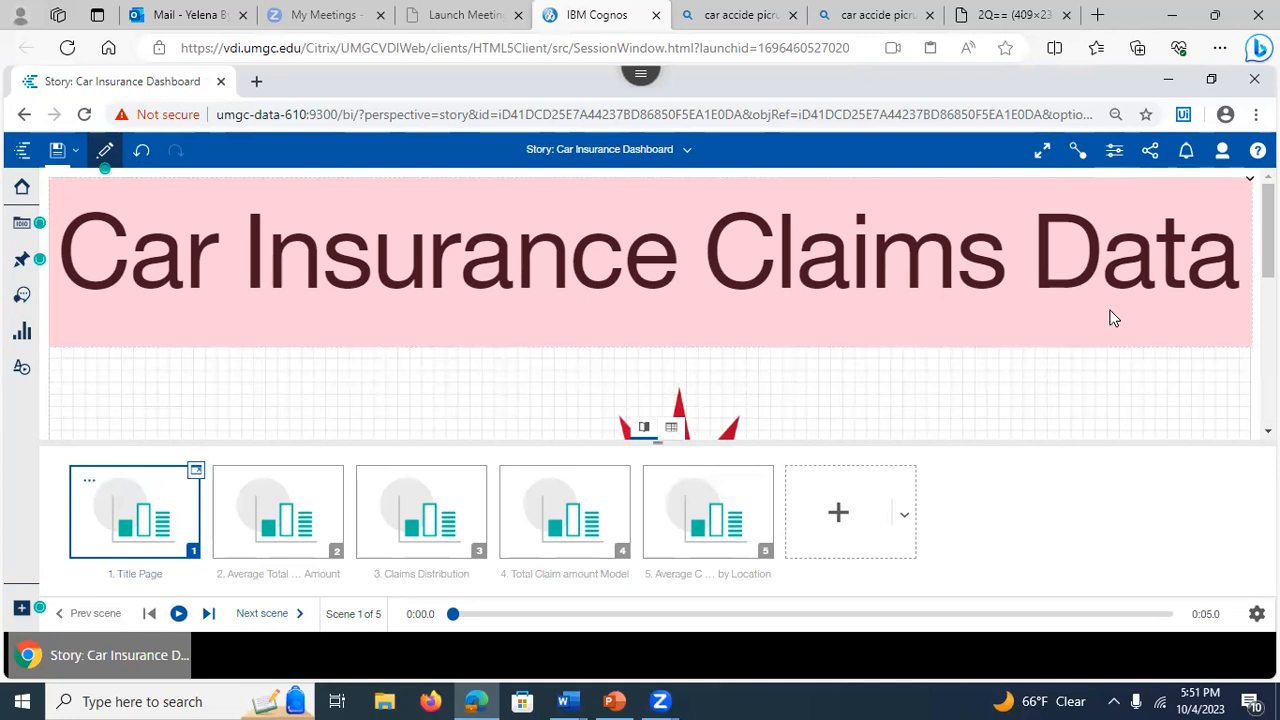
scroll(1268, 240, "down", 3)
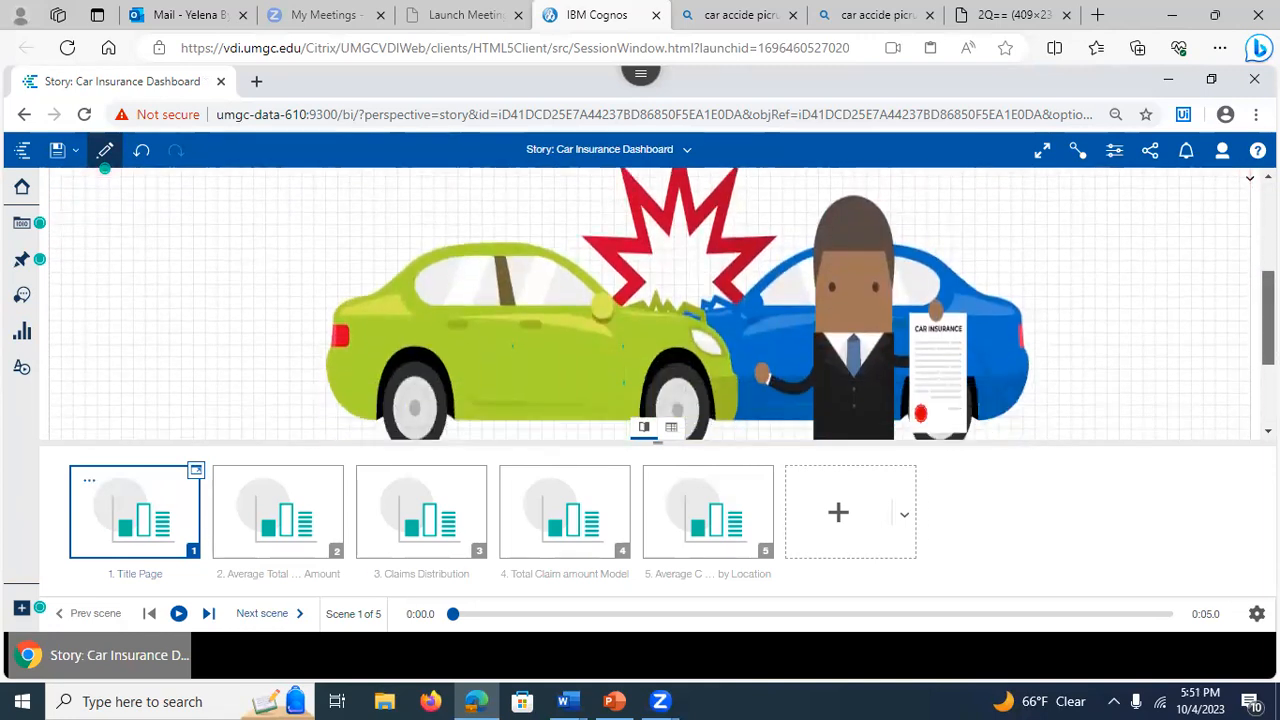
scroll(1216, 290, "up", 5)
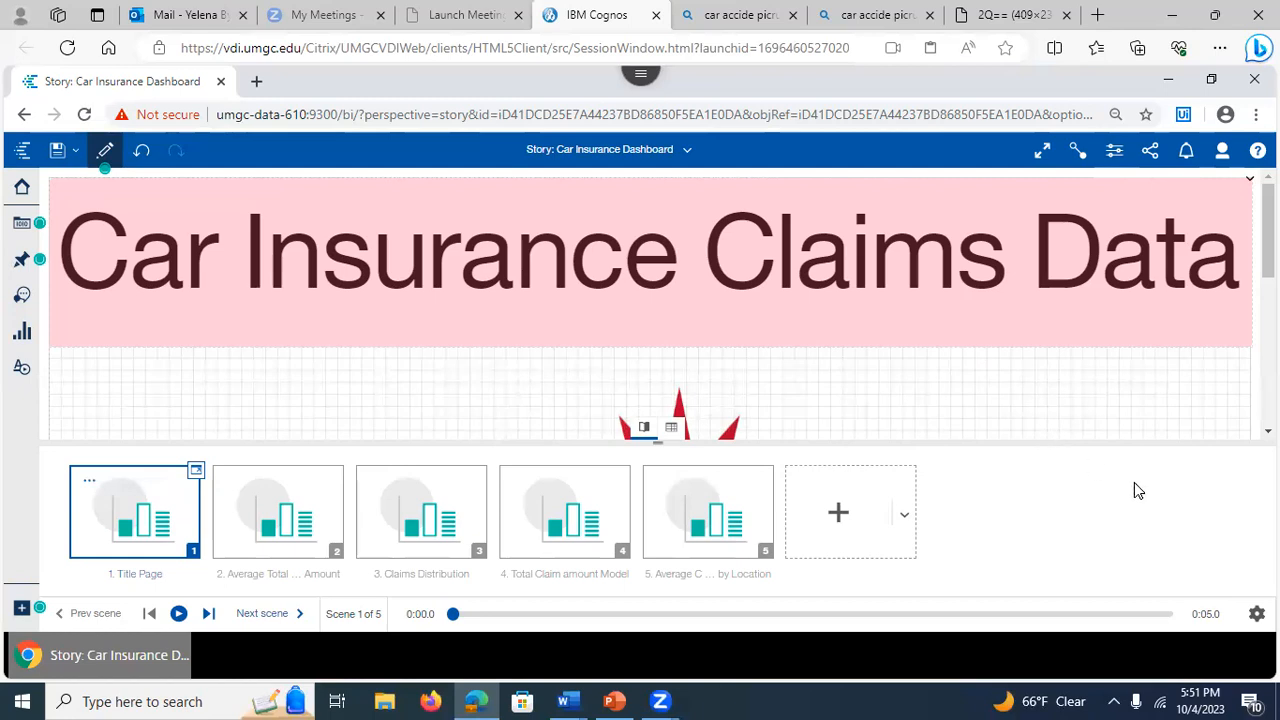
- Leave edit mode, turn on the Play all scenes playback option, and play the story from the Title Page scene
left_click(105, 150)
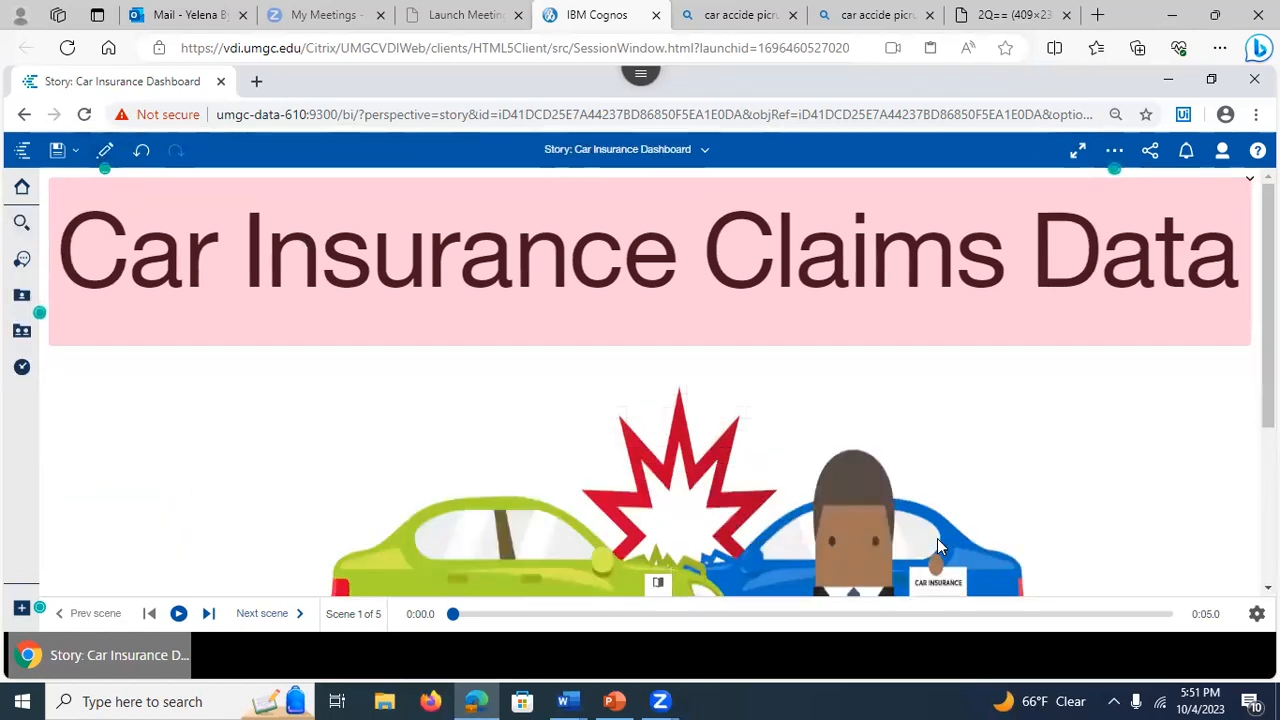
left_click(1257, 613)
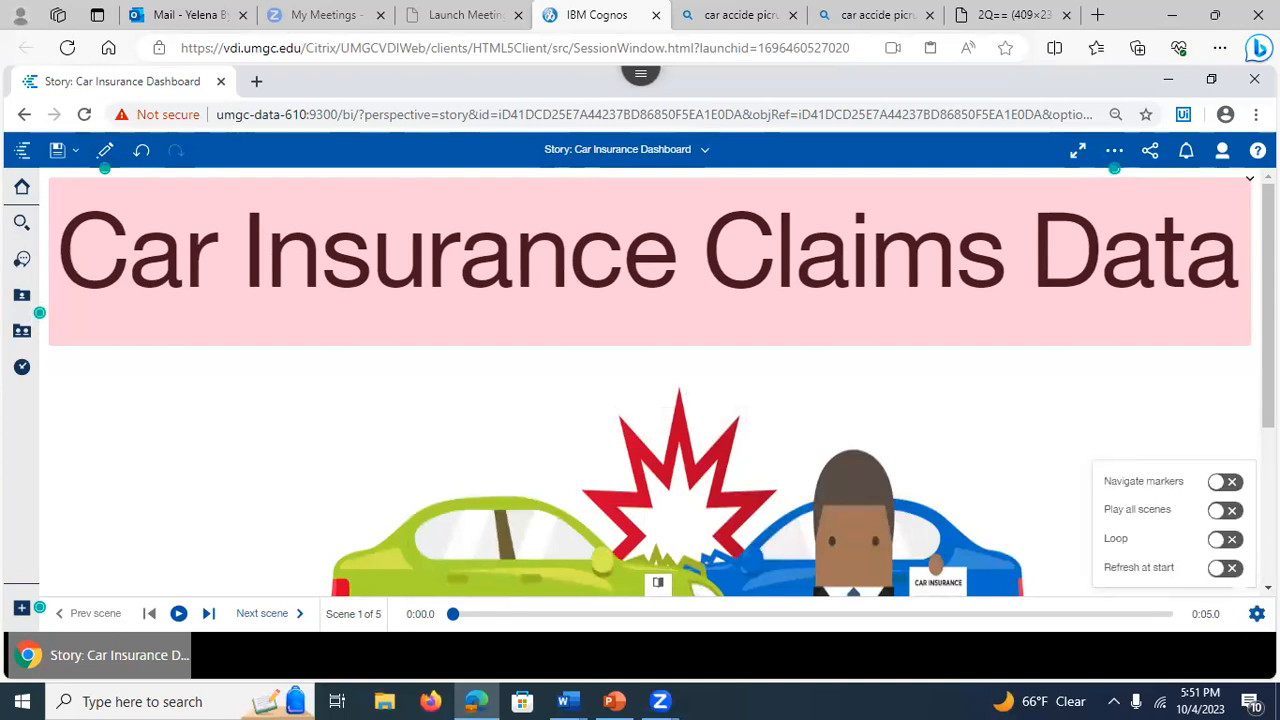
left_click(1130, 484)
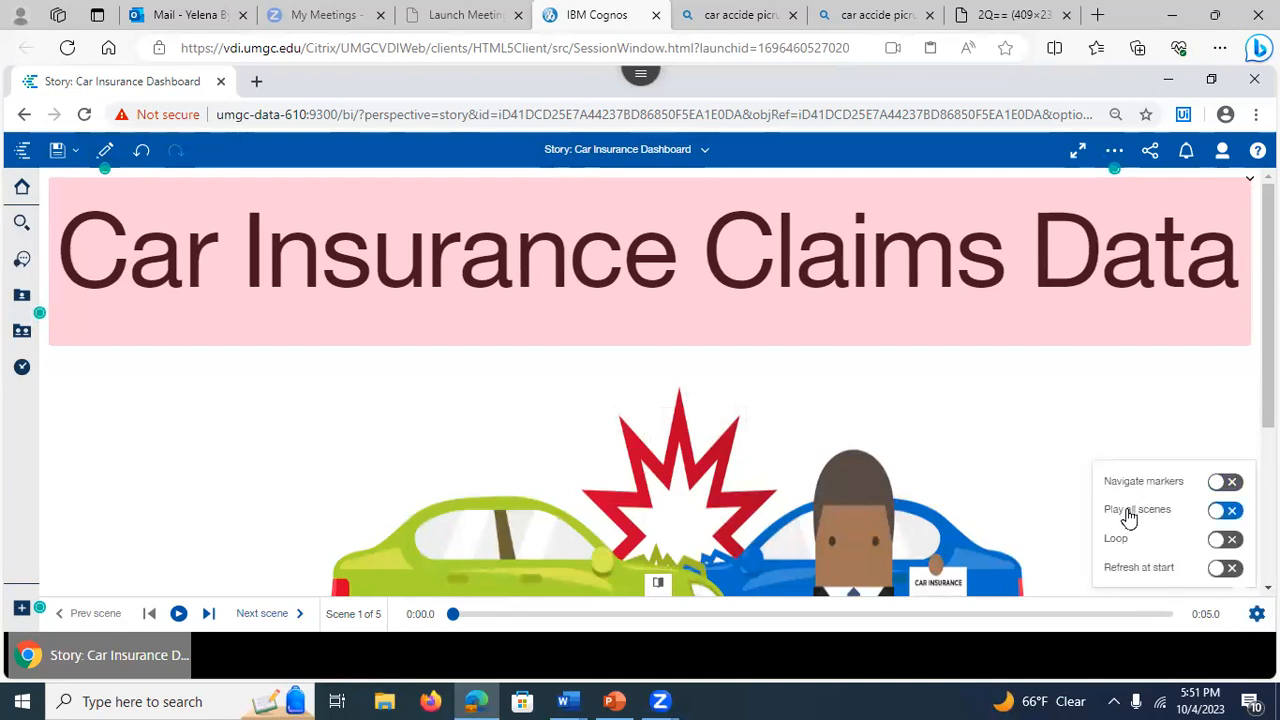
left_click(1220, 512)
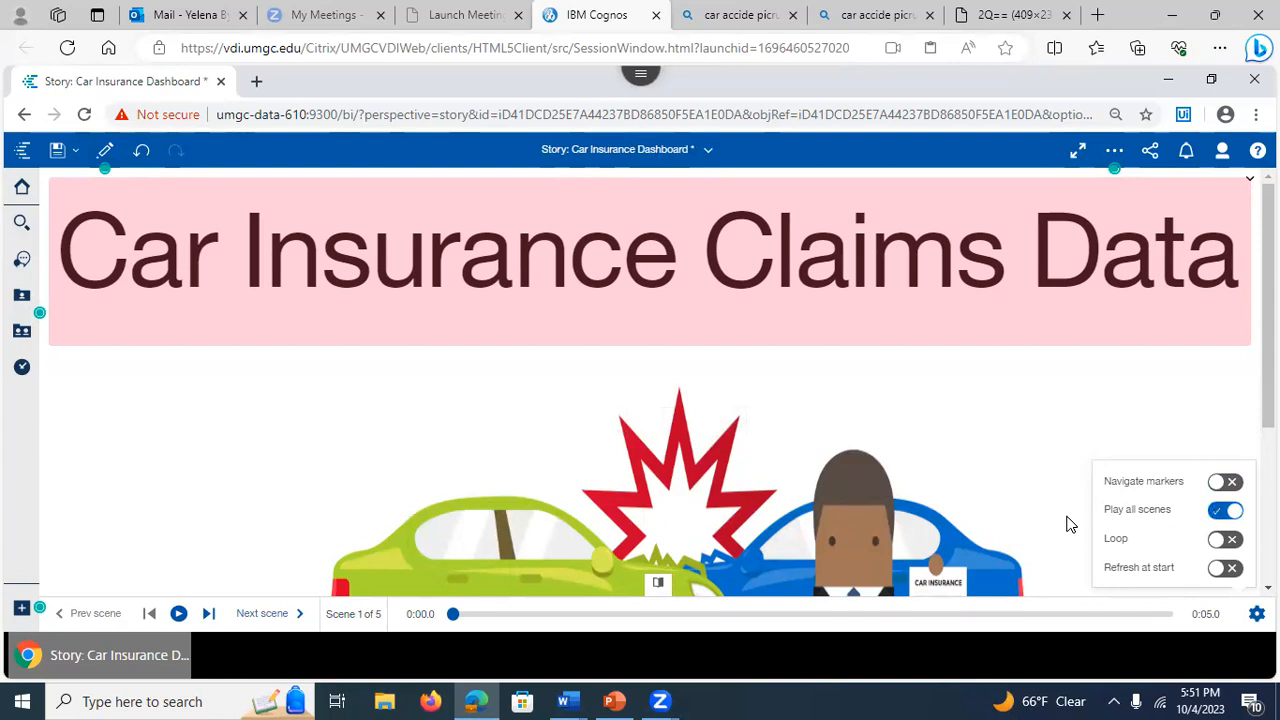
left_click(1037, 516)
left_click(179, 613)
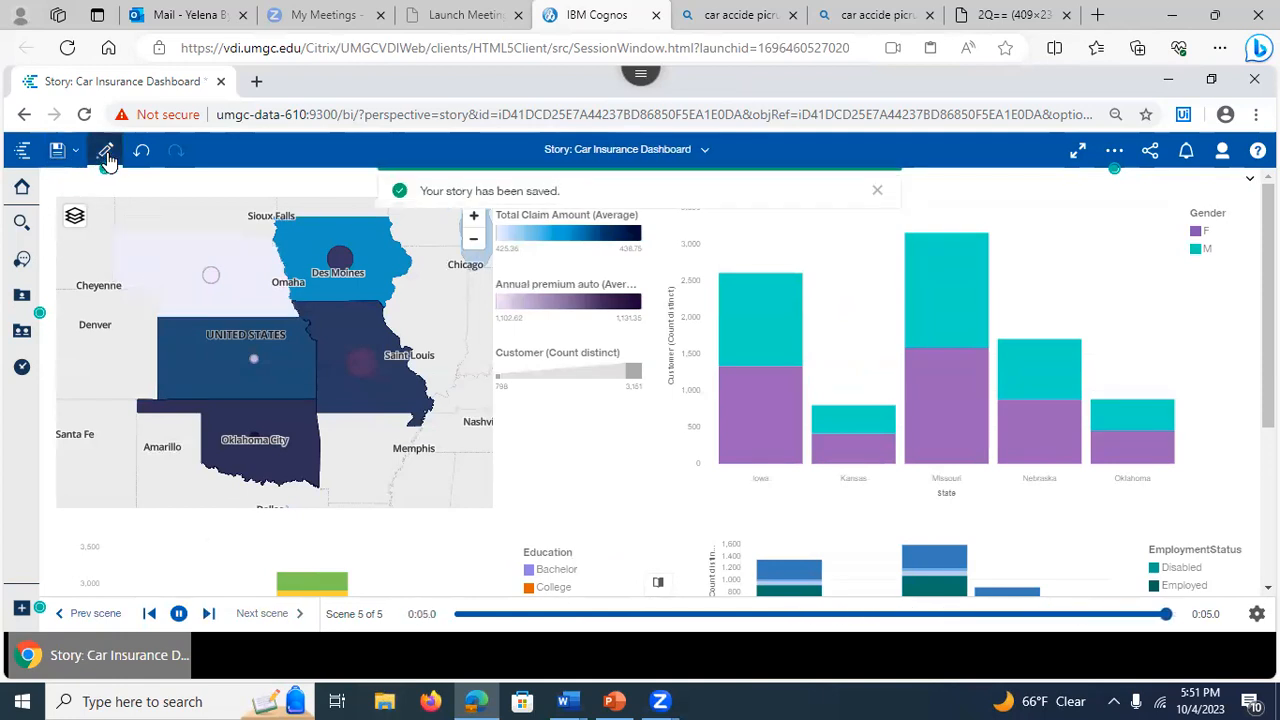
- Reopen the story for editing, set its scene transition to Animated path, and save it
left_click(105, 152)
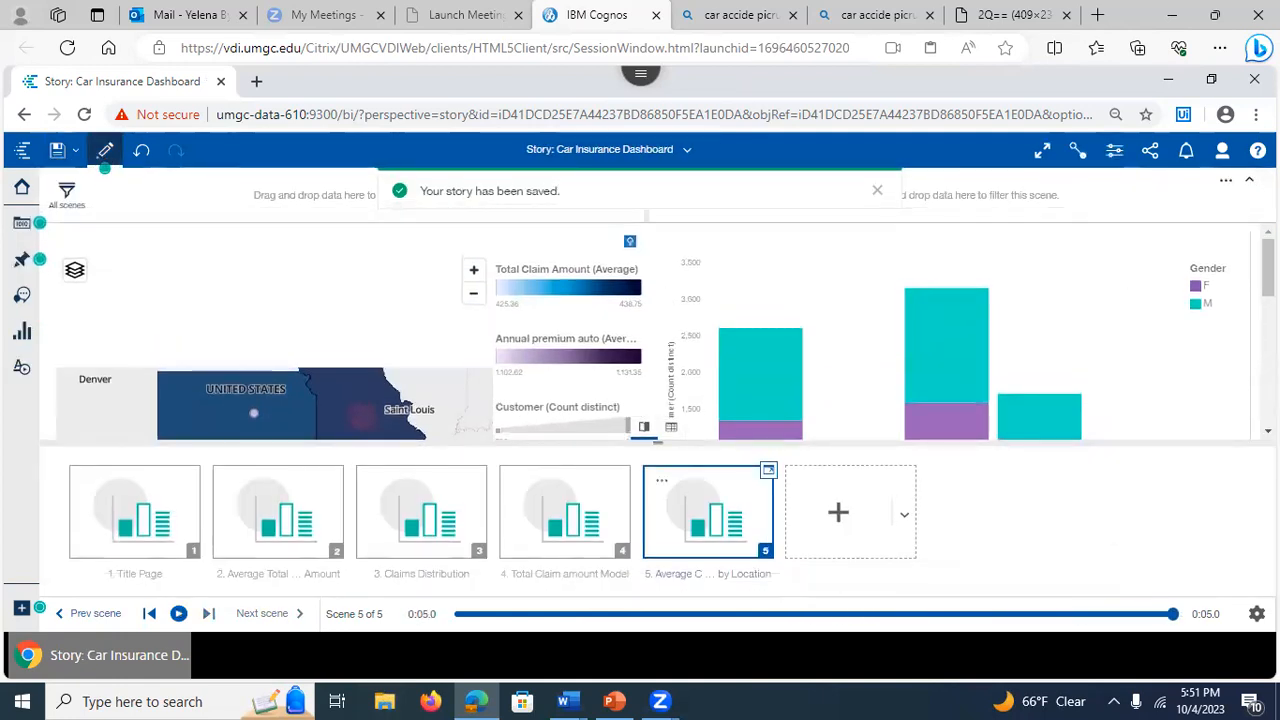
left_click(1115, 155)
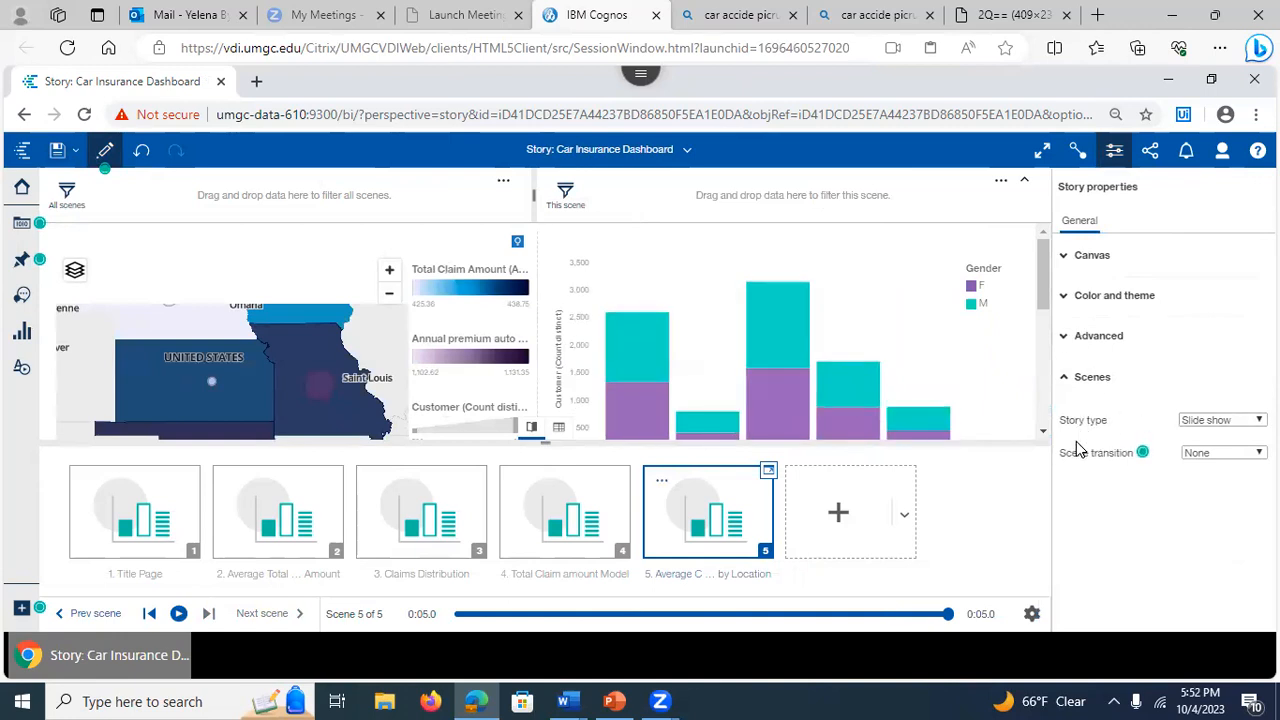
left_click(1222, 452)
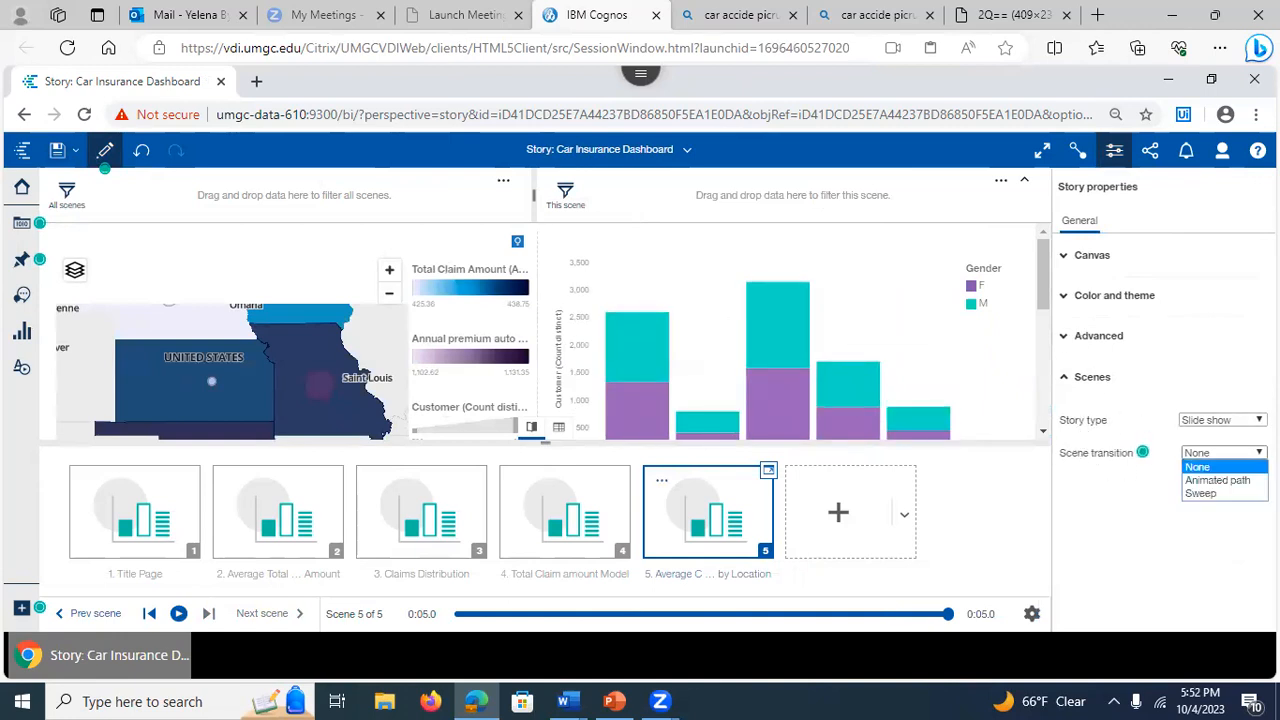
left_click(1240, 485)
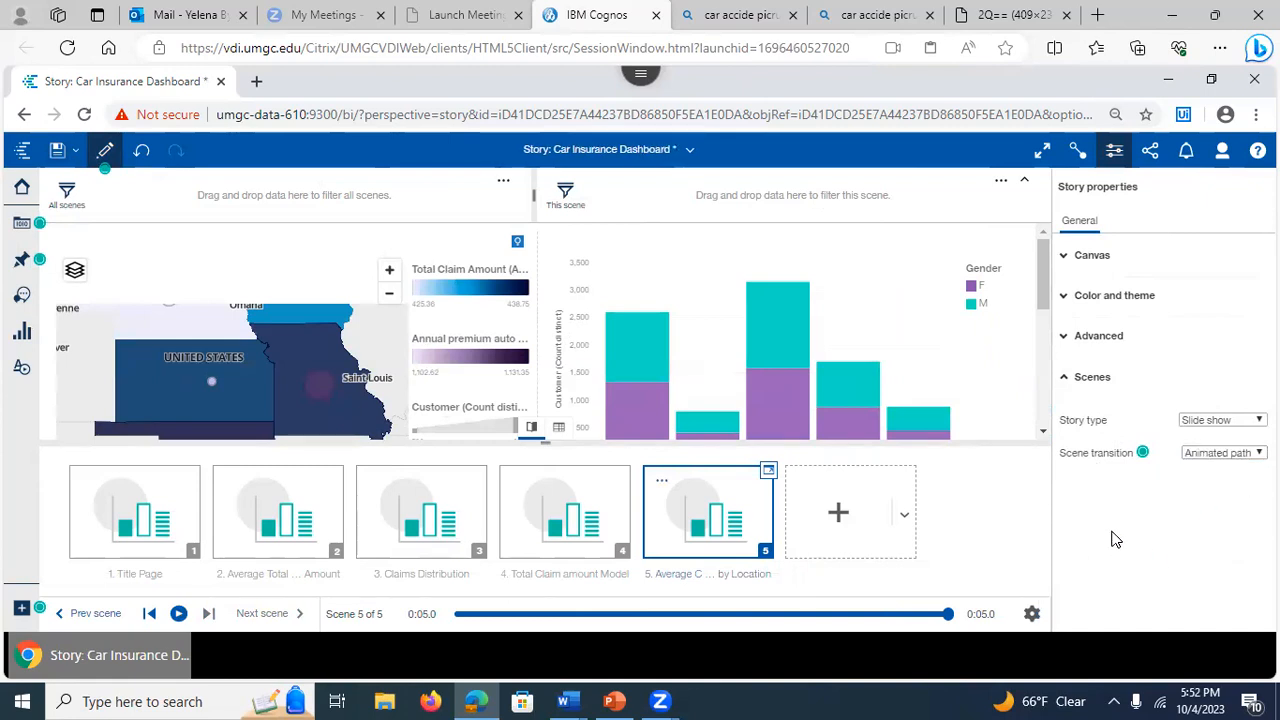
left_click(57, 150)
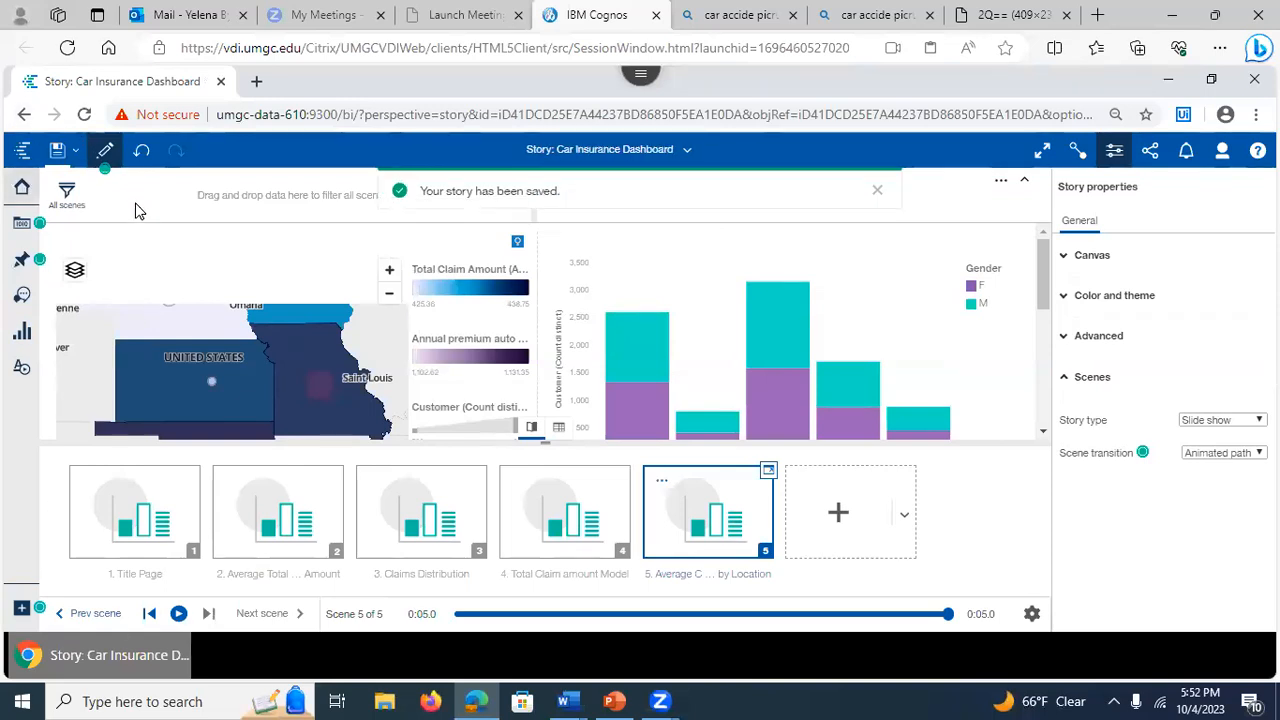
- Preview the story from its first scene outside edit mode, and return to editing during the Claims Distribution scene
left_click(105, 152)
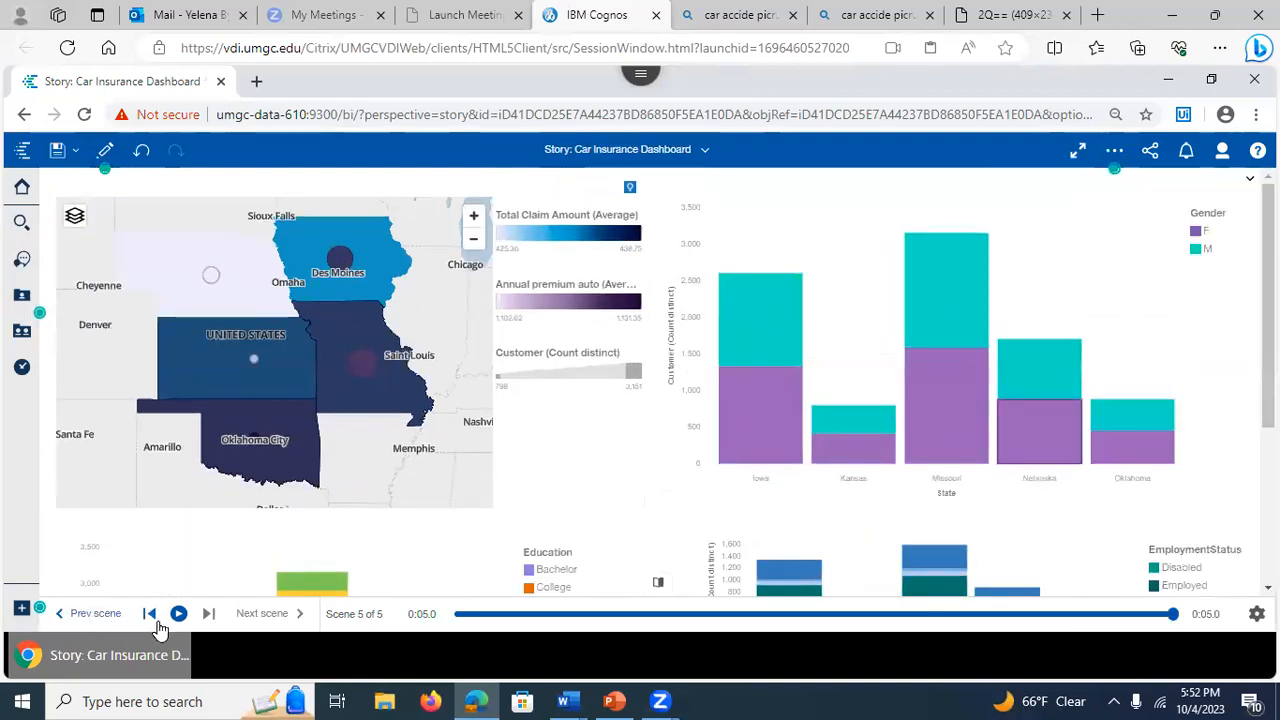
left_click(67, 620)
left_click(67, 620)
left_click(67, 620)
left_click(69, 619)
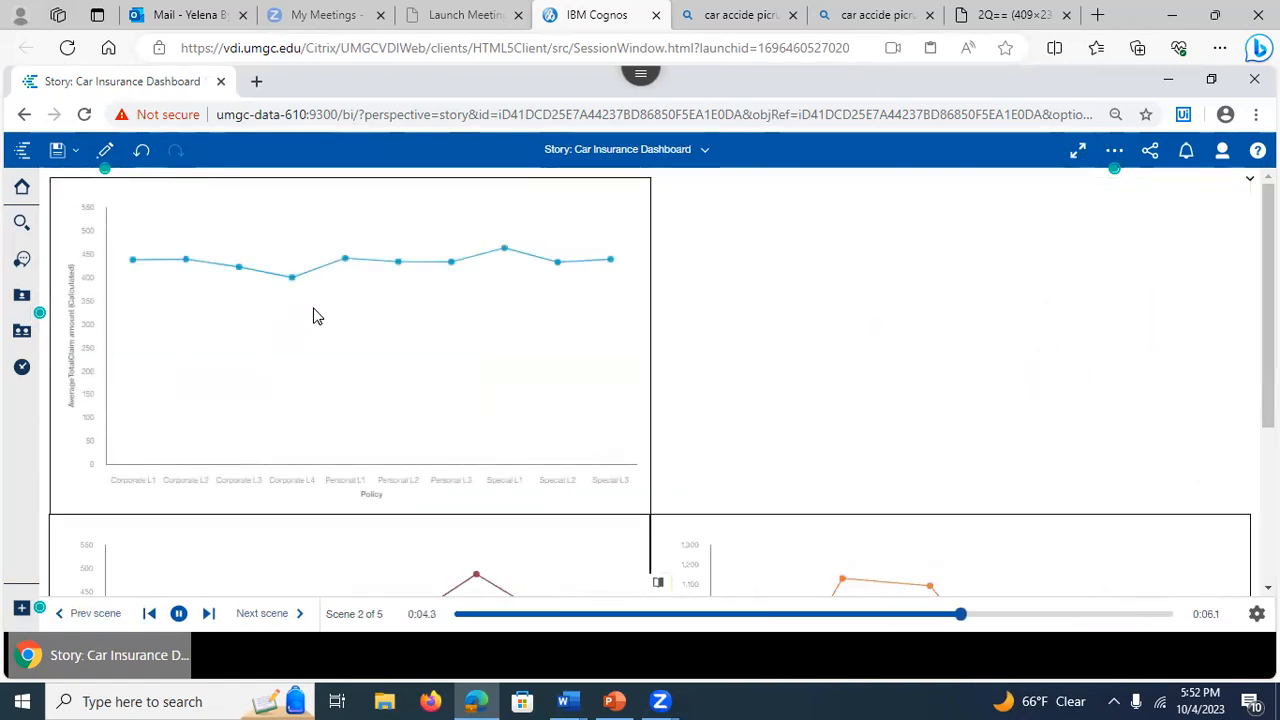
left_click(105, 155)
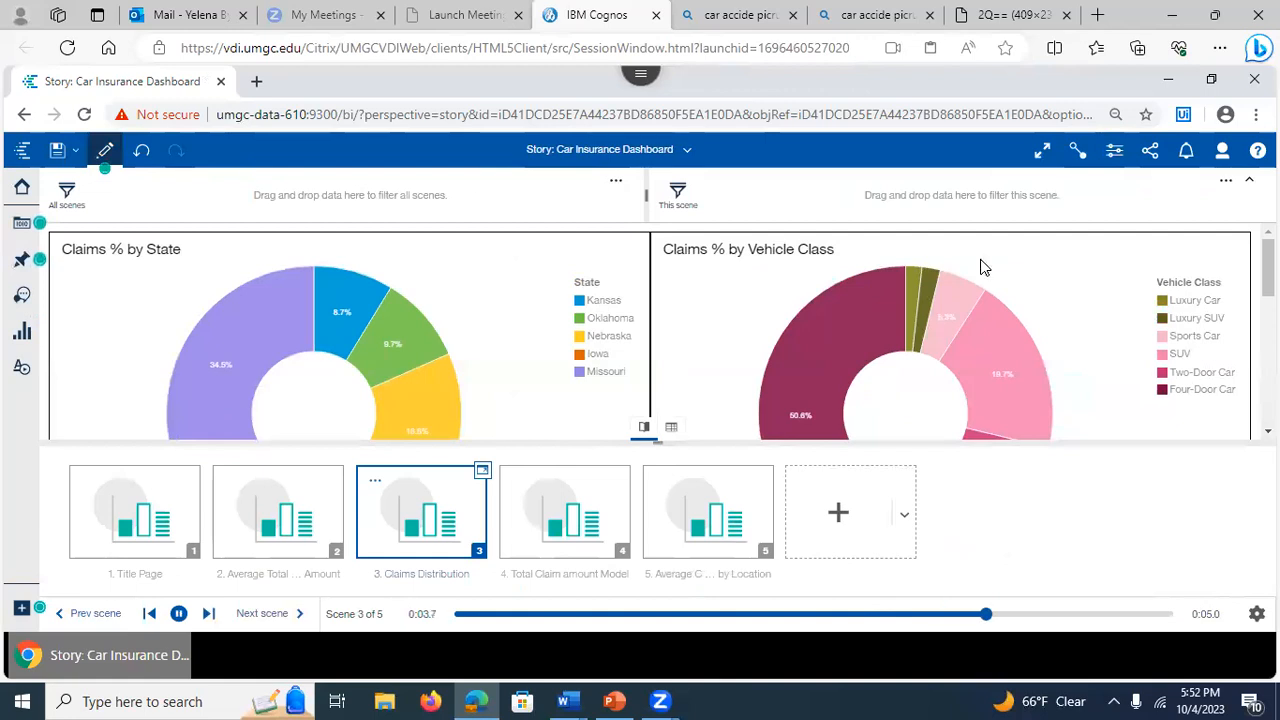
- Set the story's scene transition to Sweep and save the story
left_click(1116, 153)
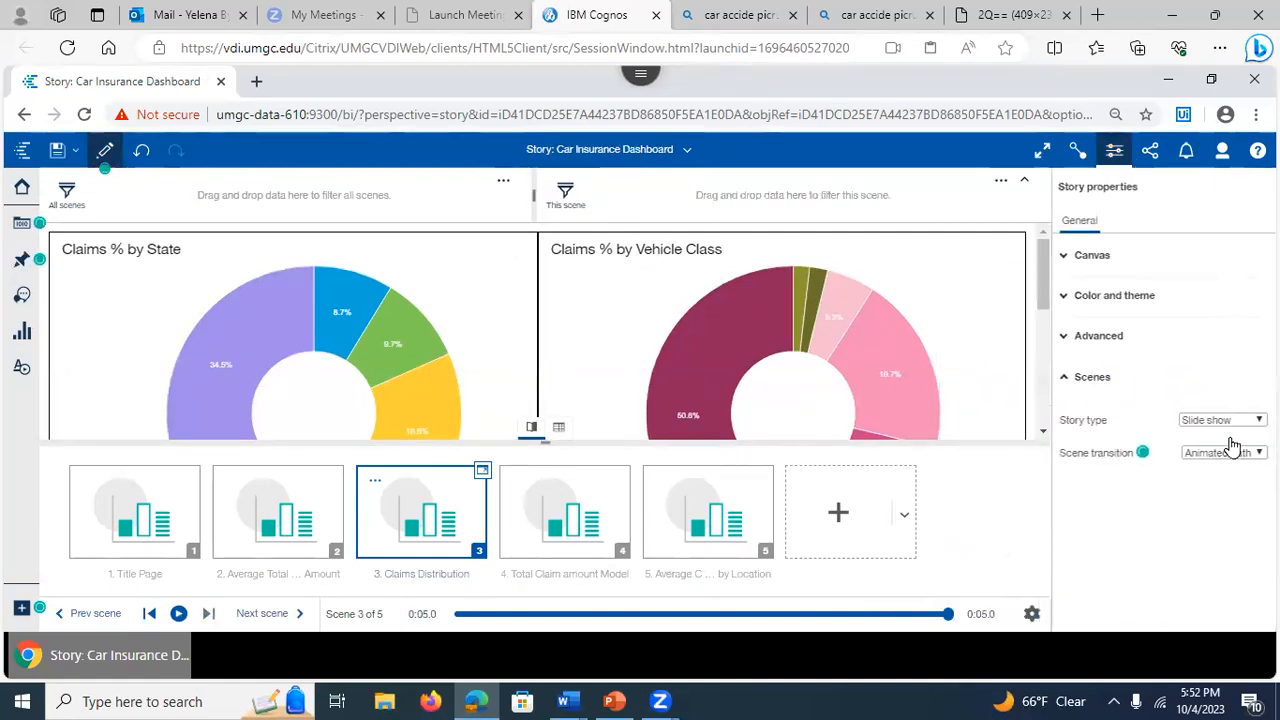
left_click(1238, 452)
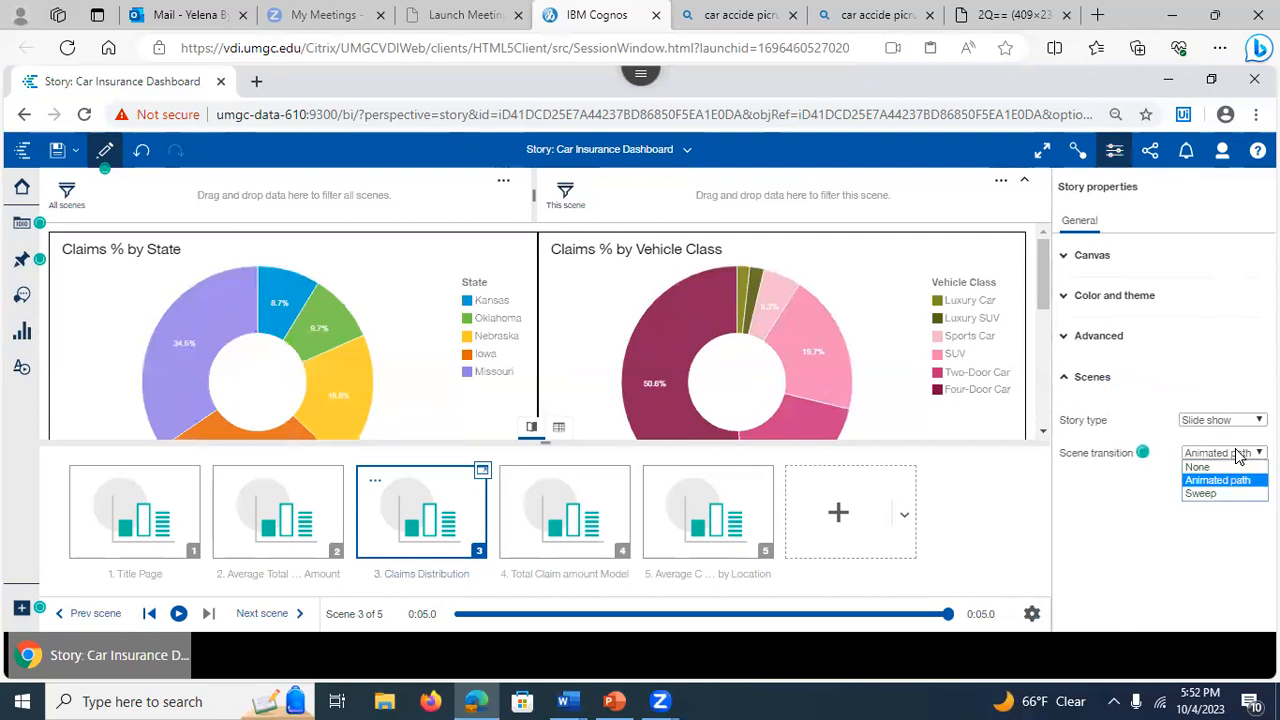
left_click(1206, 493)
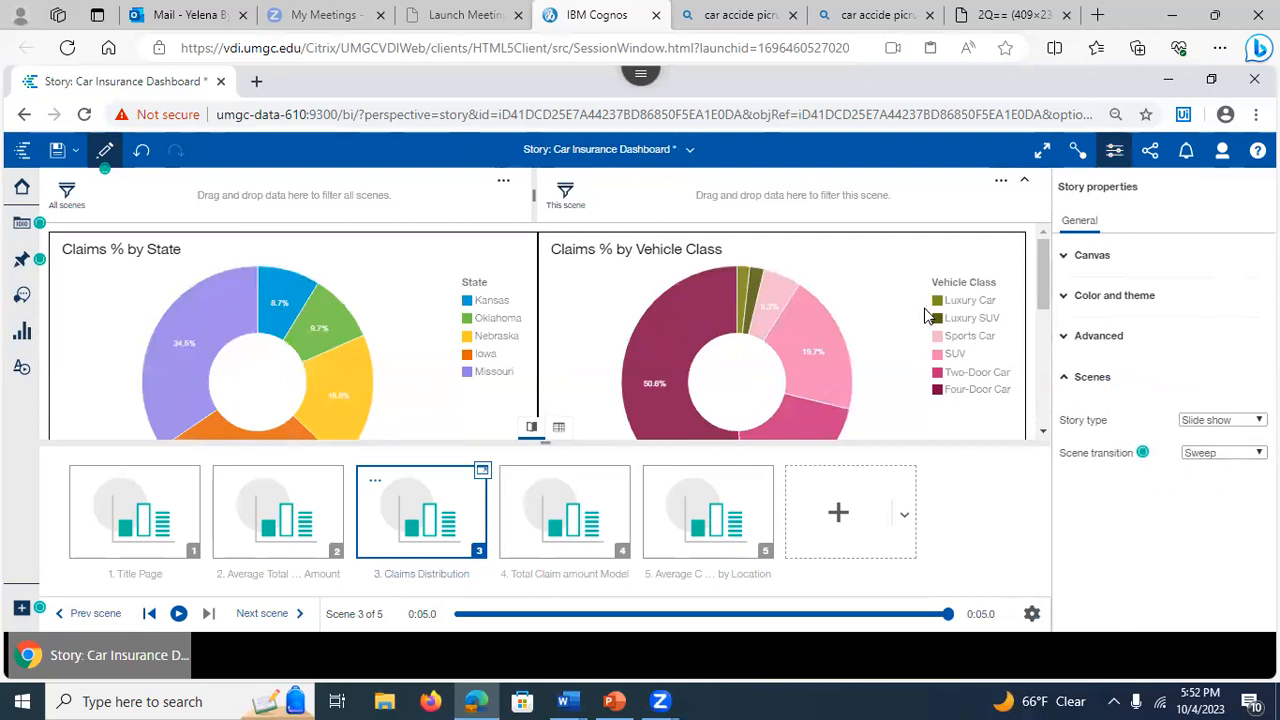
left_click(55, 150)
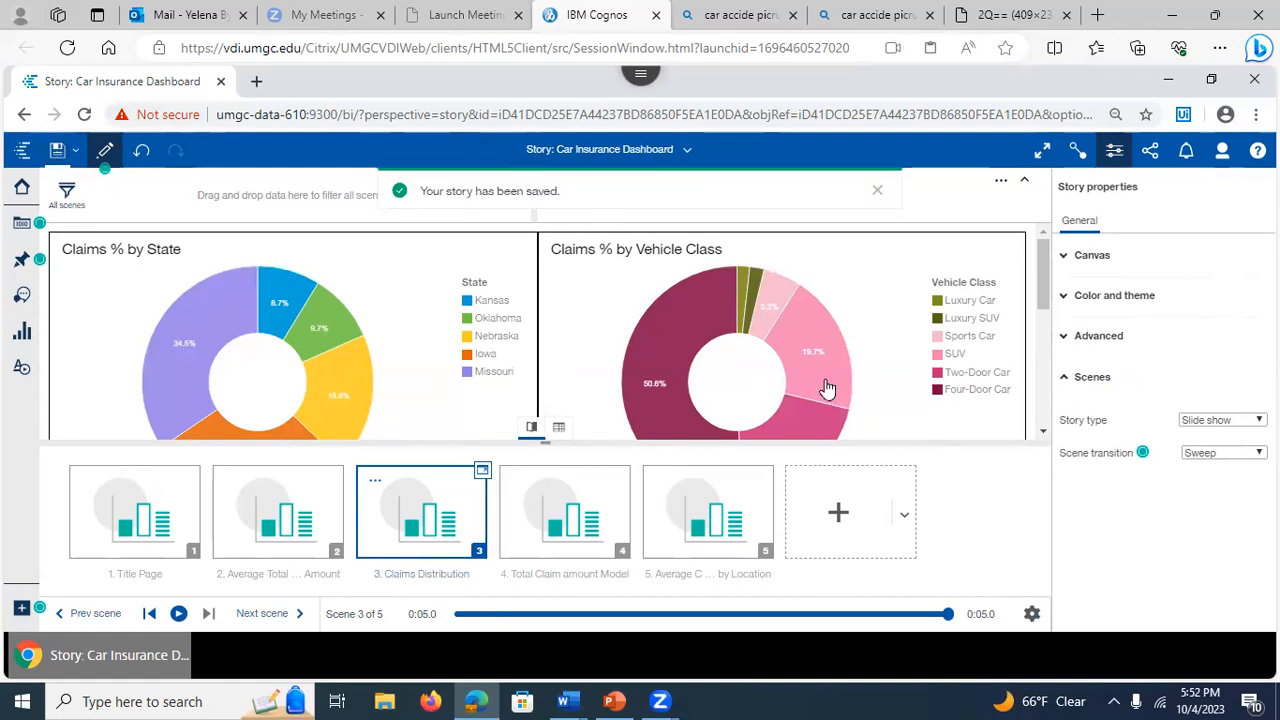
- Preview the sweep transition from the first scene outside edit mode, and return to editing during the Claims Distribution scene
left_click(105, 152)
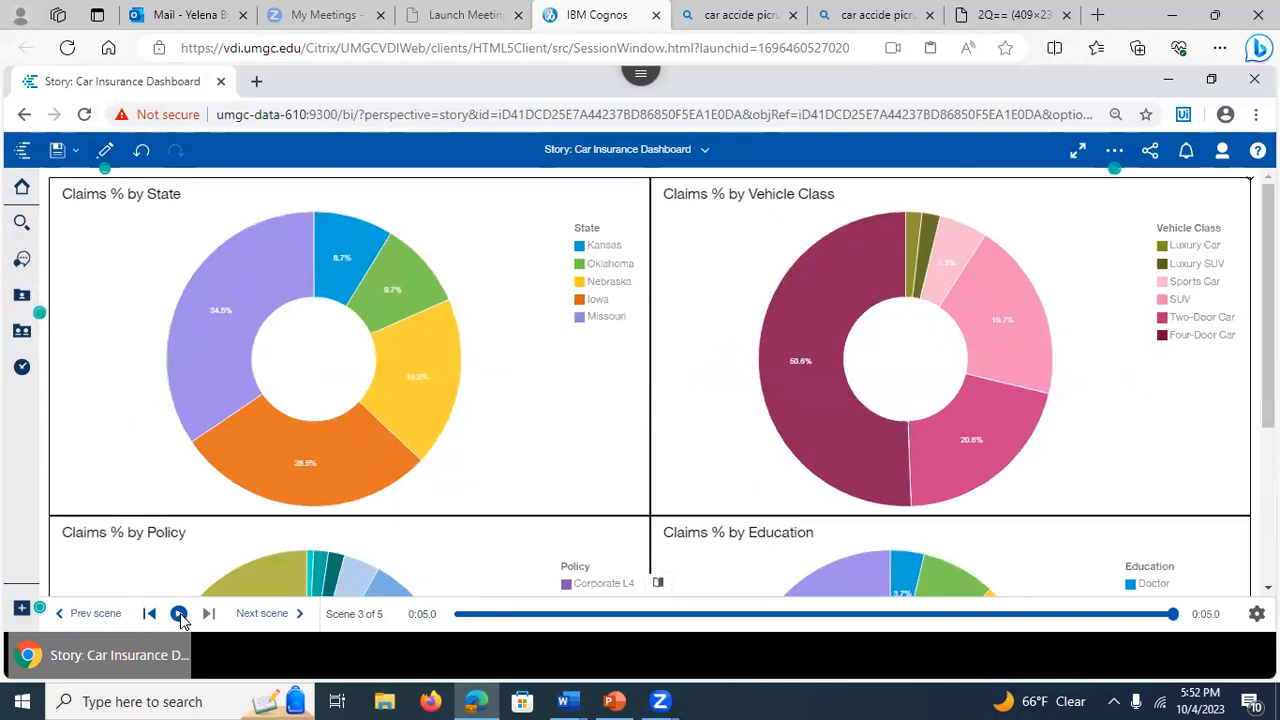
left_click(62, 614)
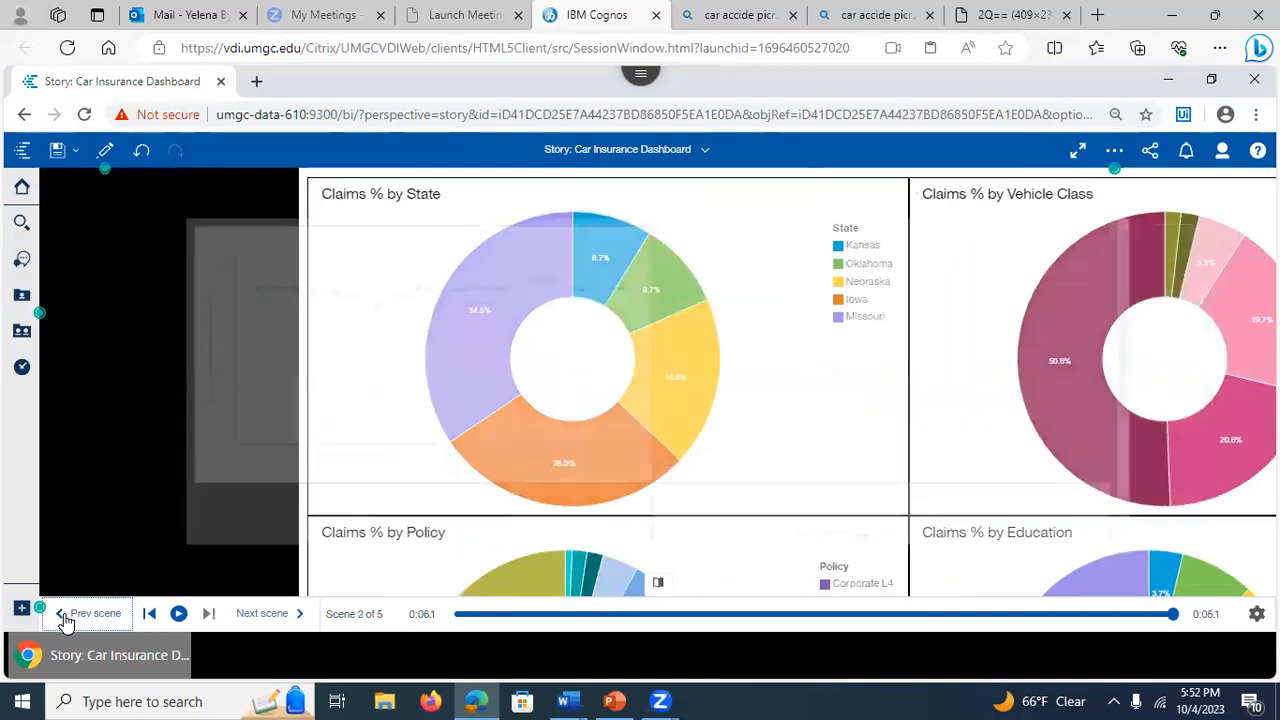
left_click(62, 614)
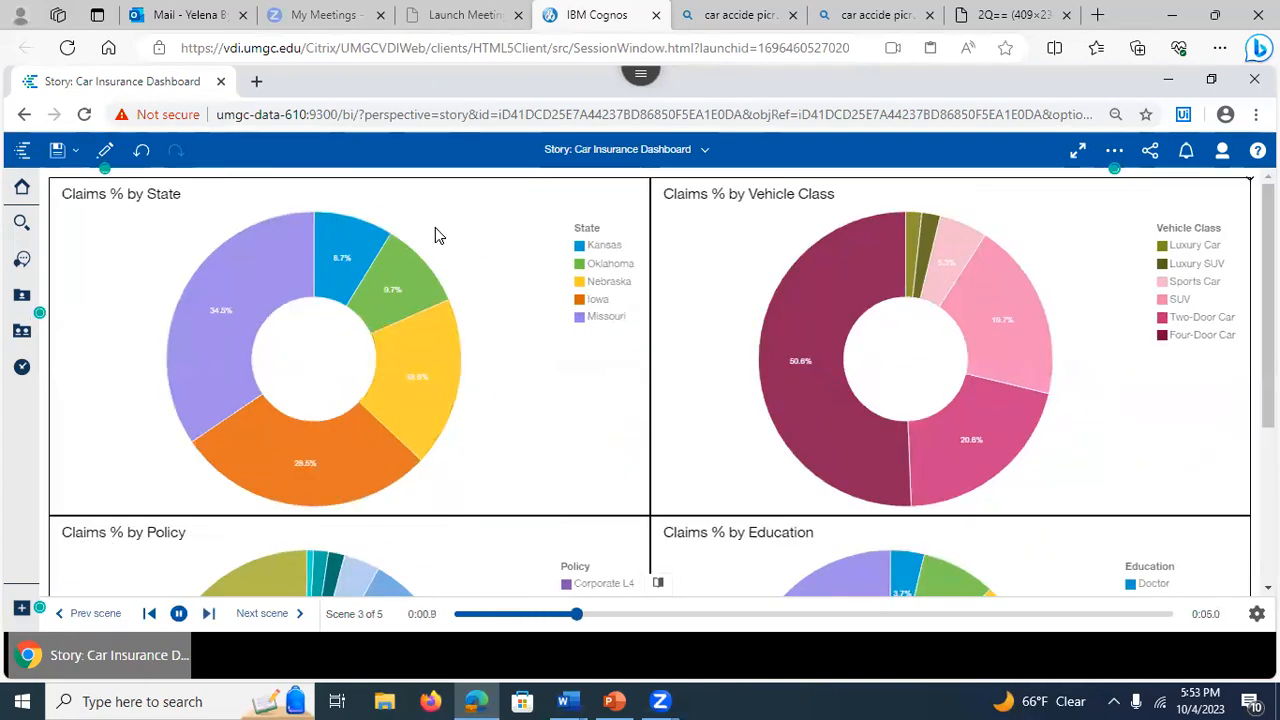
left_click(104, 153)
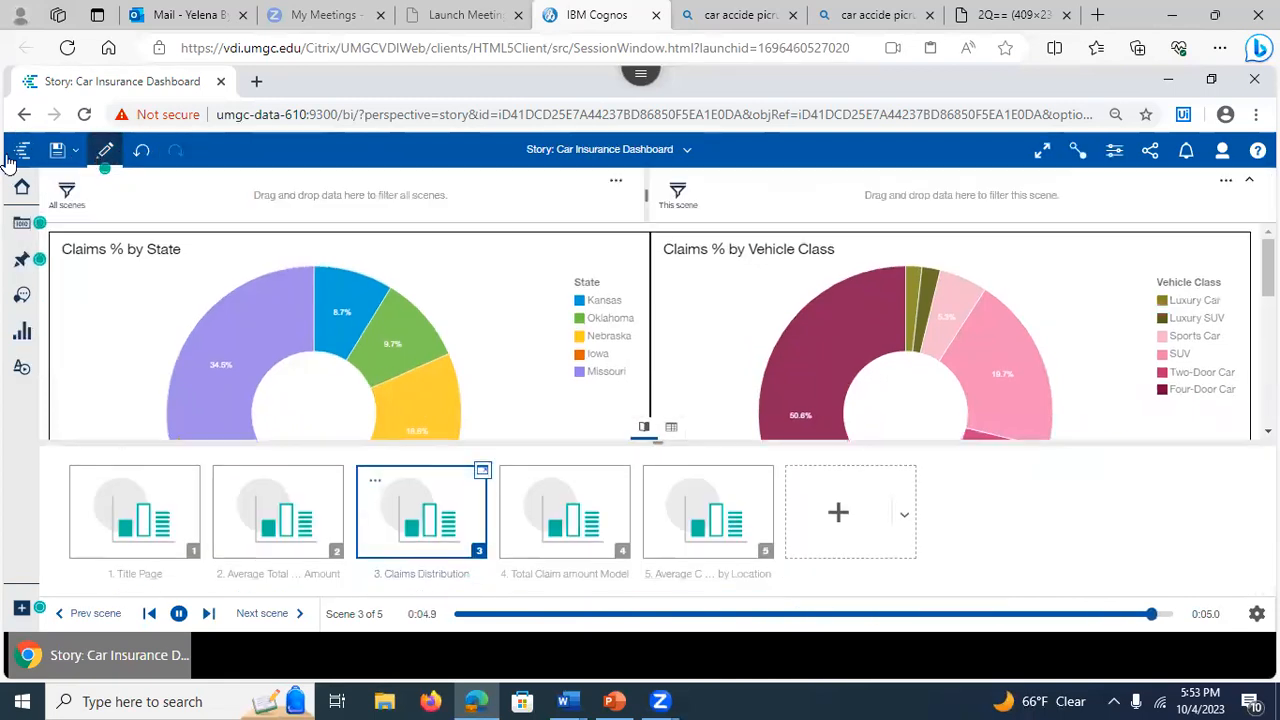
- Change the story type to Guided journey, try the staggered layout, and apply the layout with scenes in one row along a timeline
left_click(1114, 152)
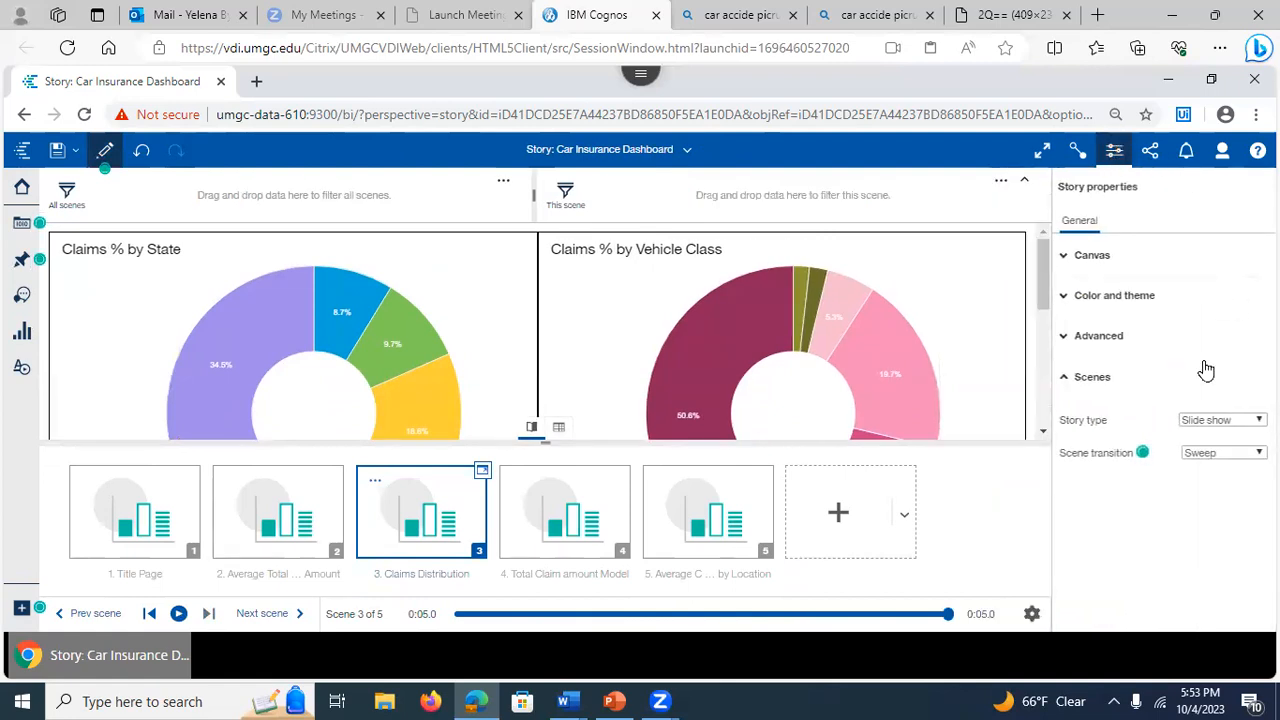
left_click(1222, 420)
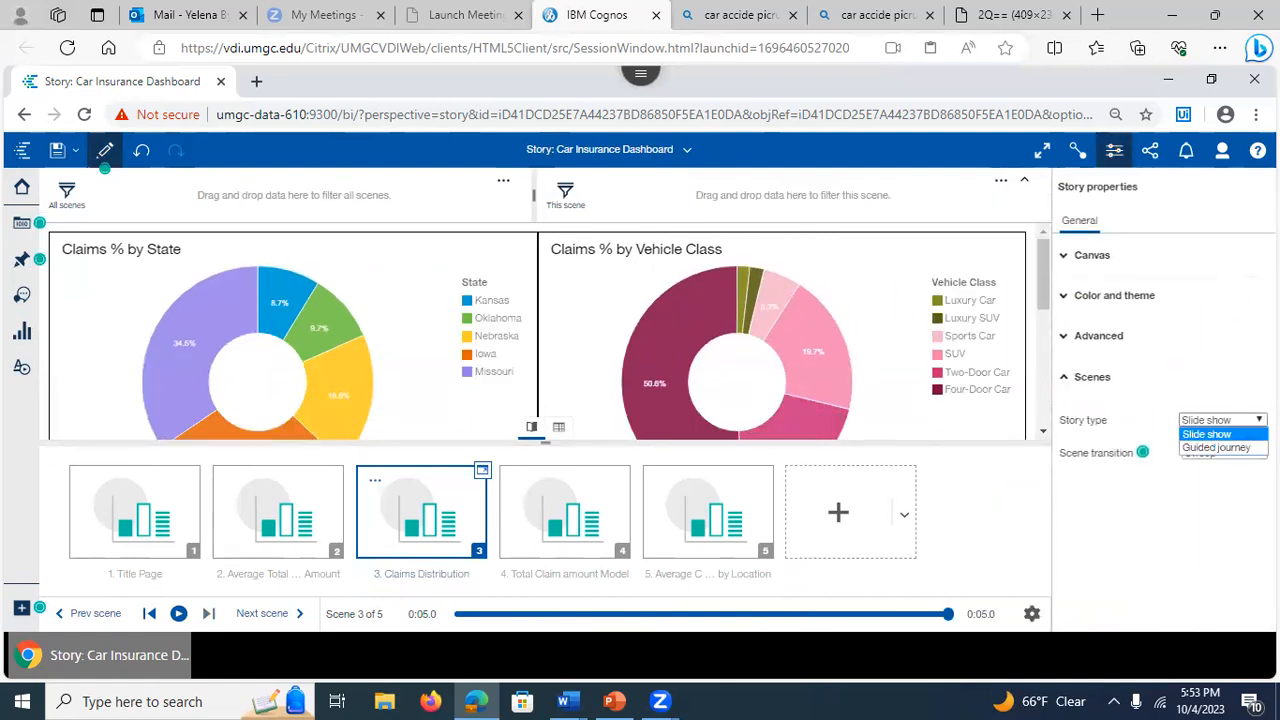
left_click(1229, 449)
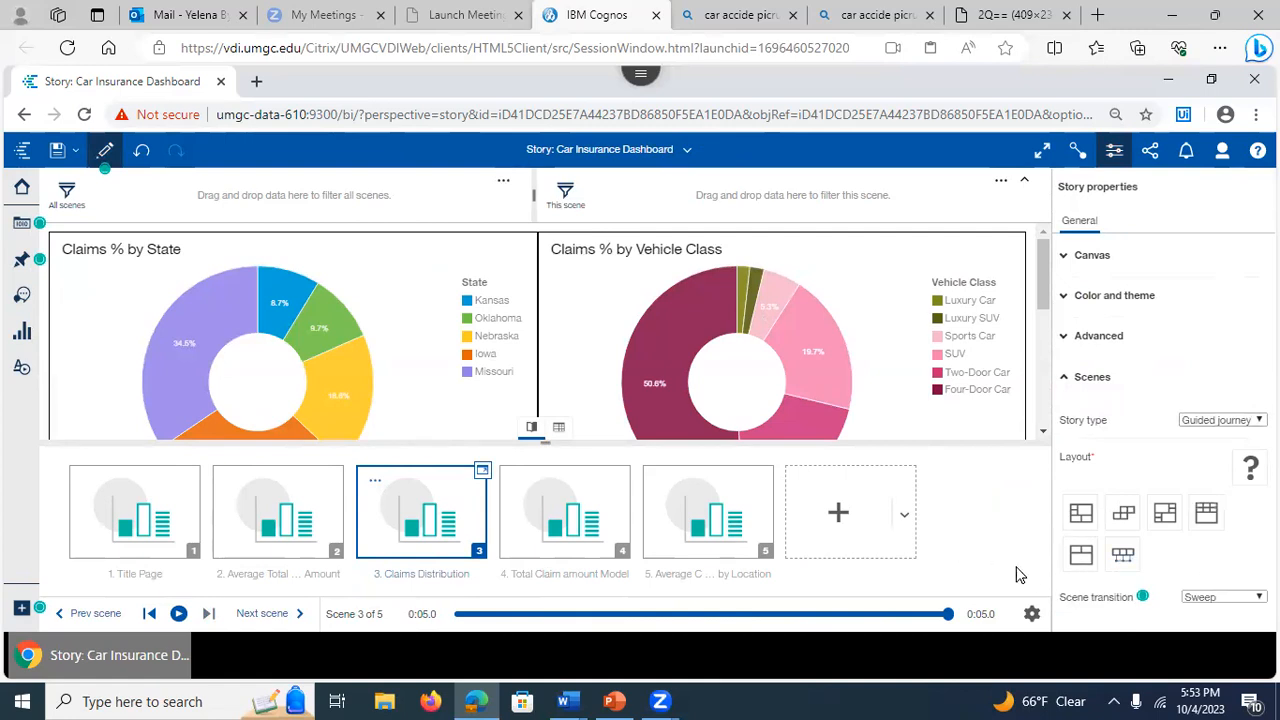
left_click(1122, 514)
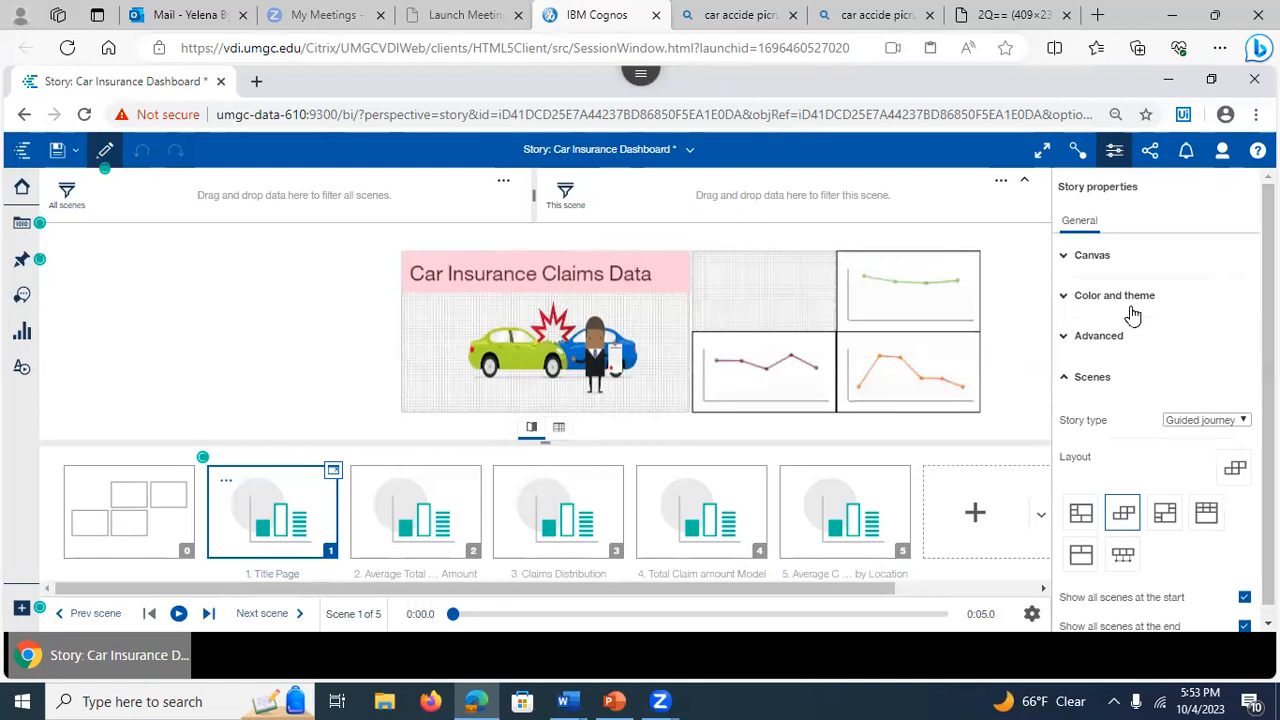
left_click(1123, 556)
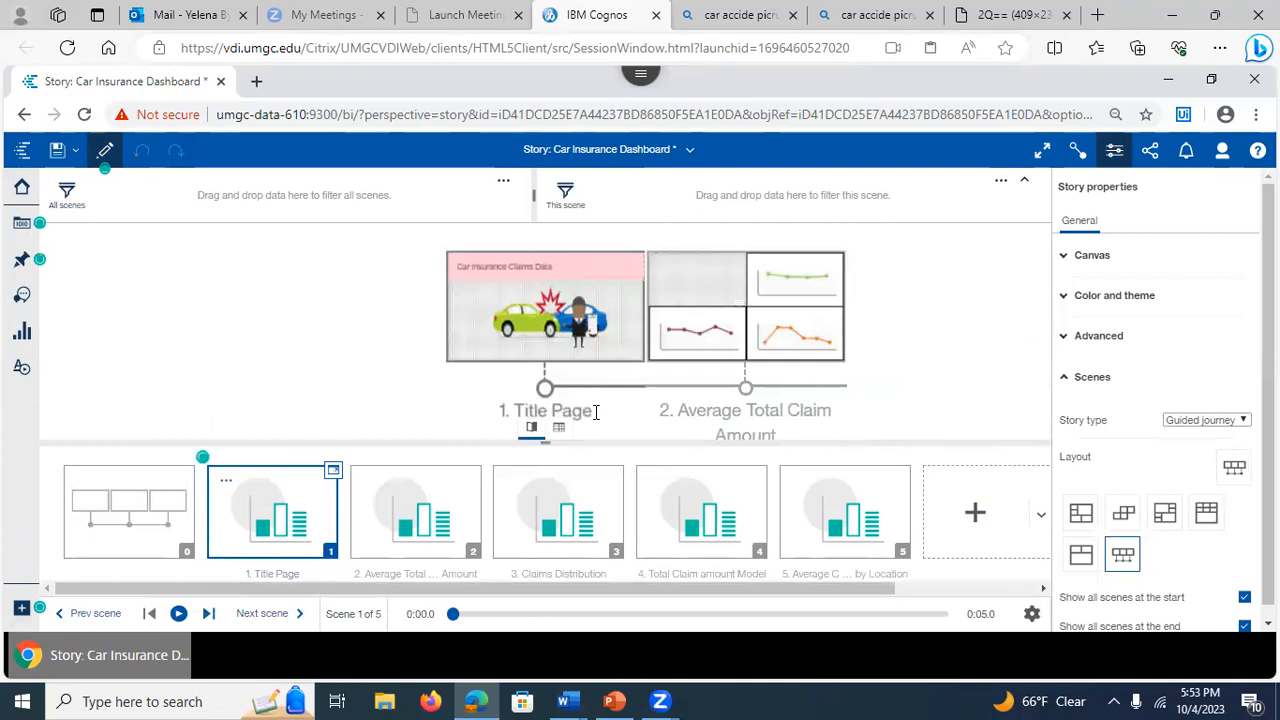
- Play the guided journey outside edit mode from the Title Page scene through all five scenes, and reopen the story for editing
left_click(1116, 156)
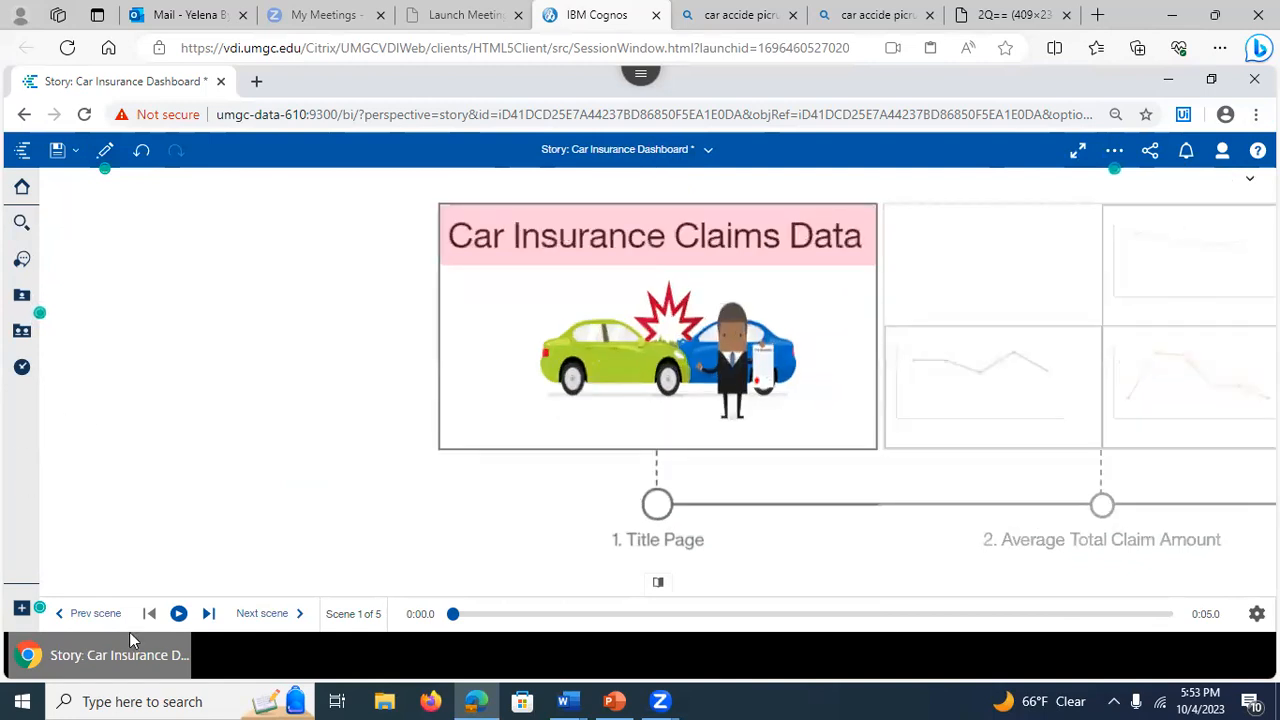
left_click(178, 614)
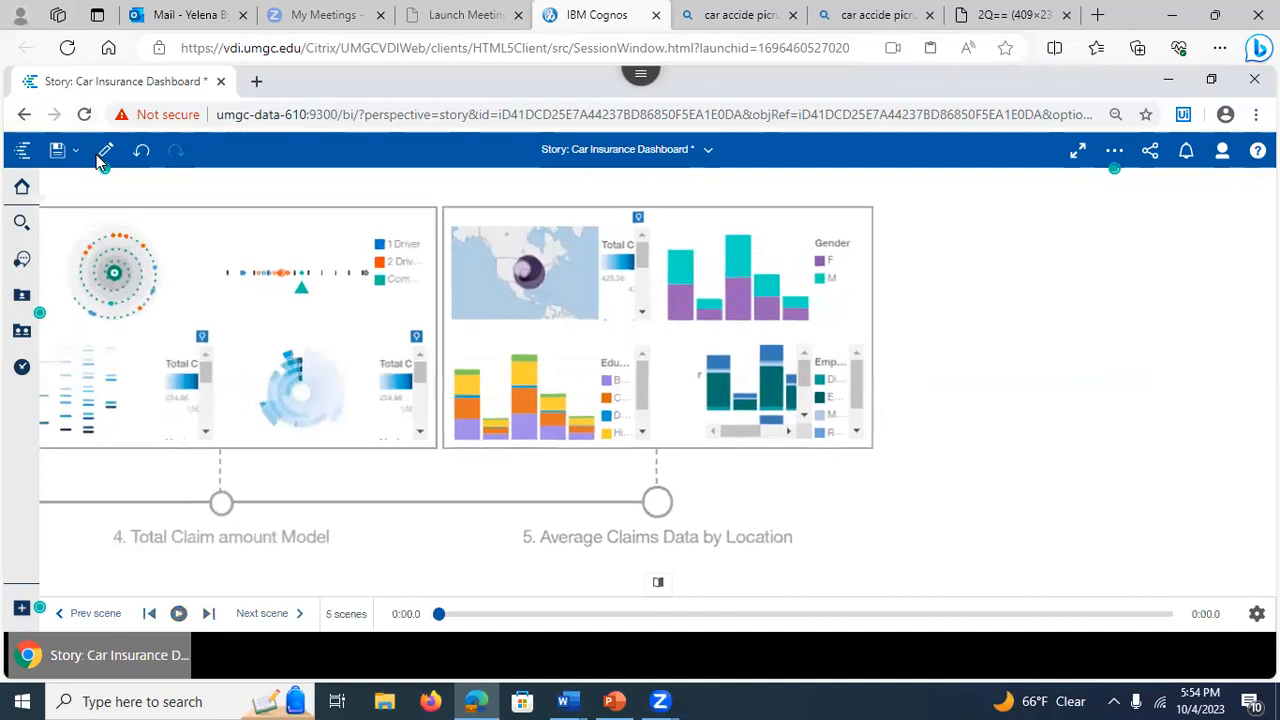
left_click(104, 149)
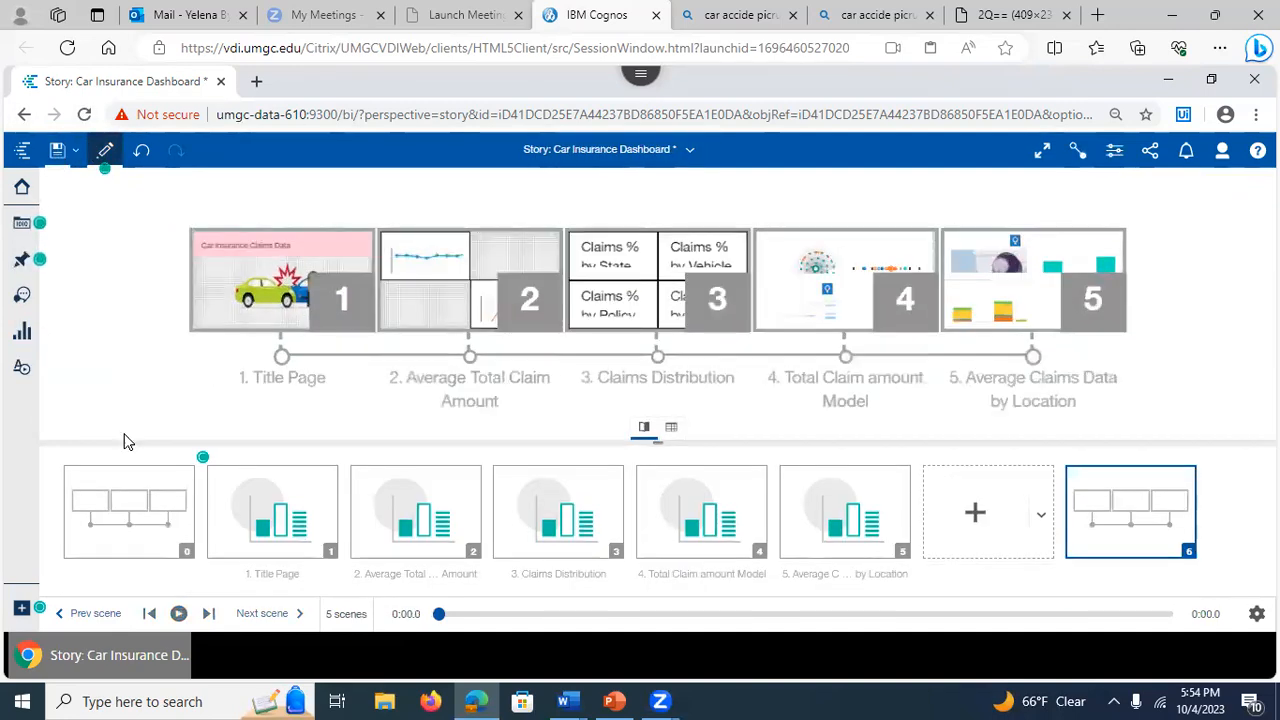
- Compare the all-scenes overviews before scene 1 and after scene 5, and return to the opening overview
left_click(117, 518)
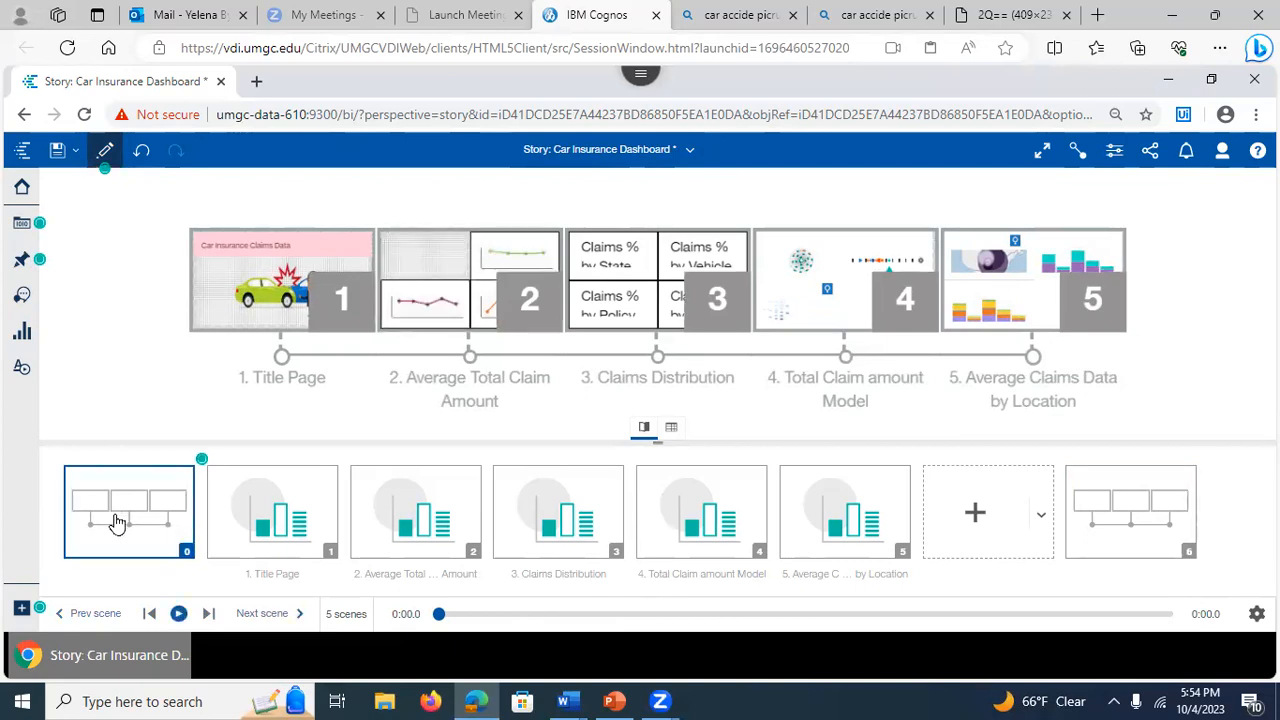
left_click(1155, 520)
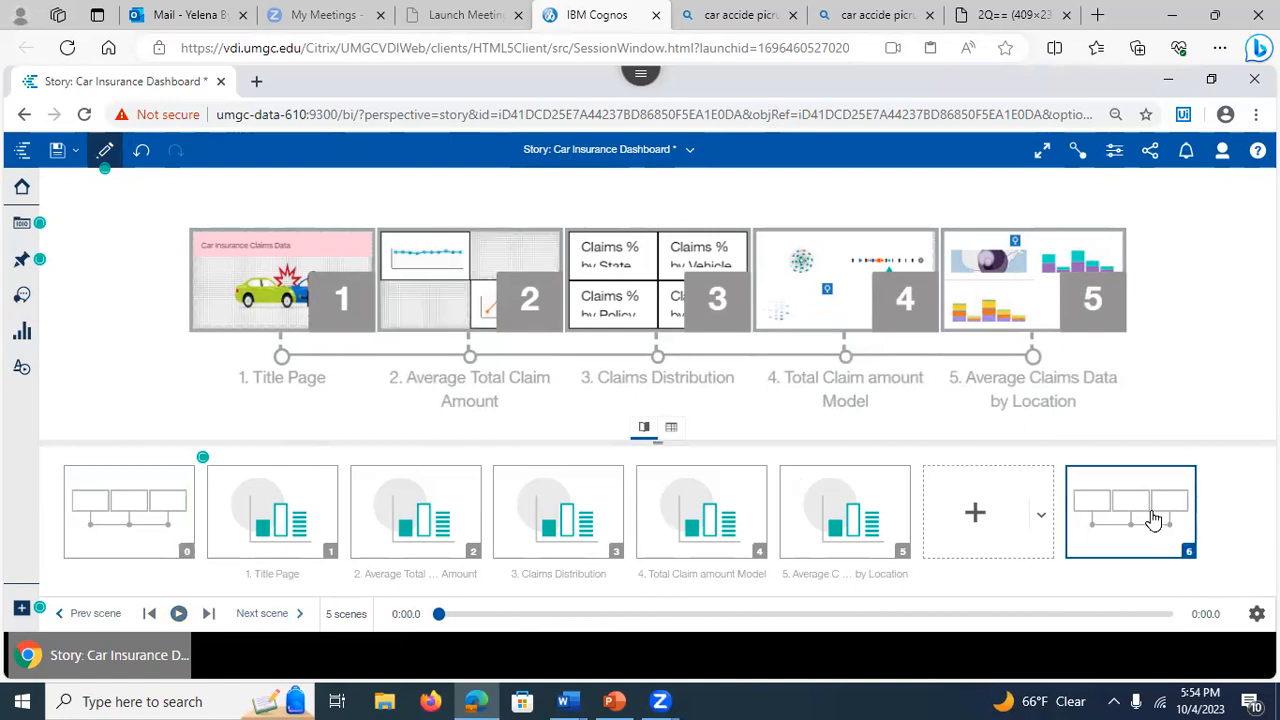
left_click(108, 519)
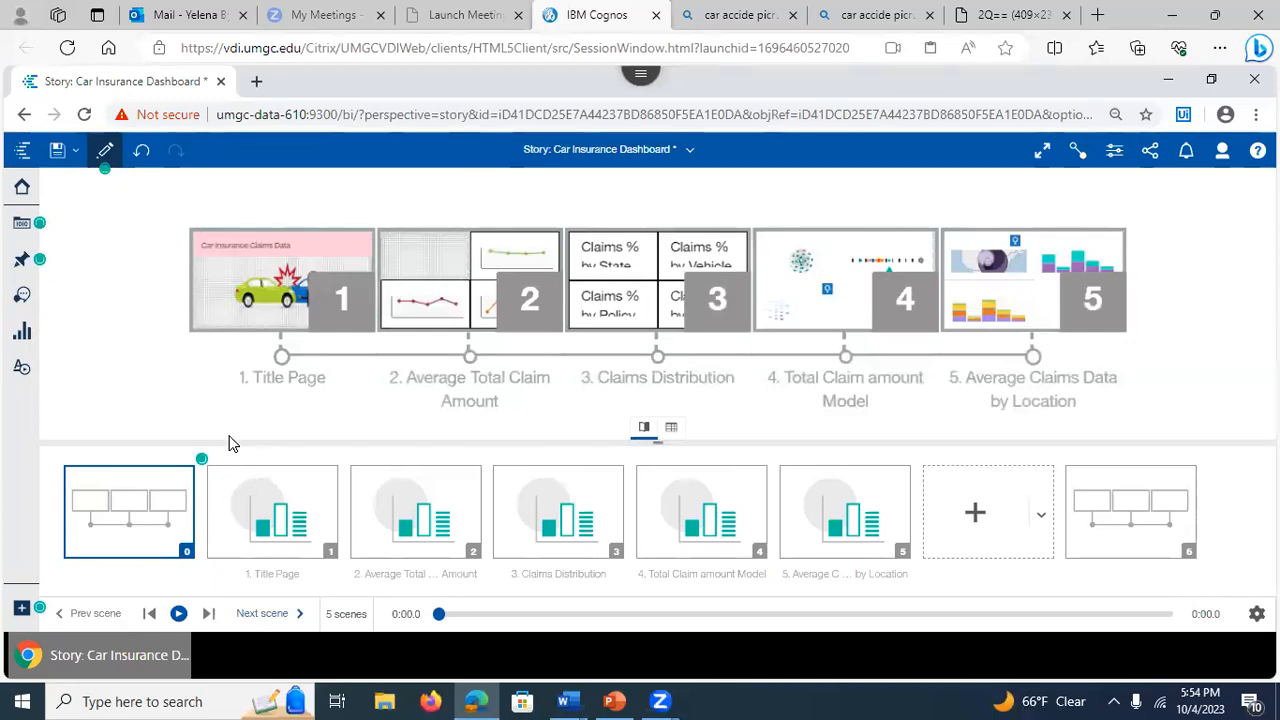
- Enlarge the browser's page zoom while the scene thumbnails are hidden, and show the thumbnails again
left_click(645, 430)
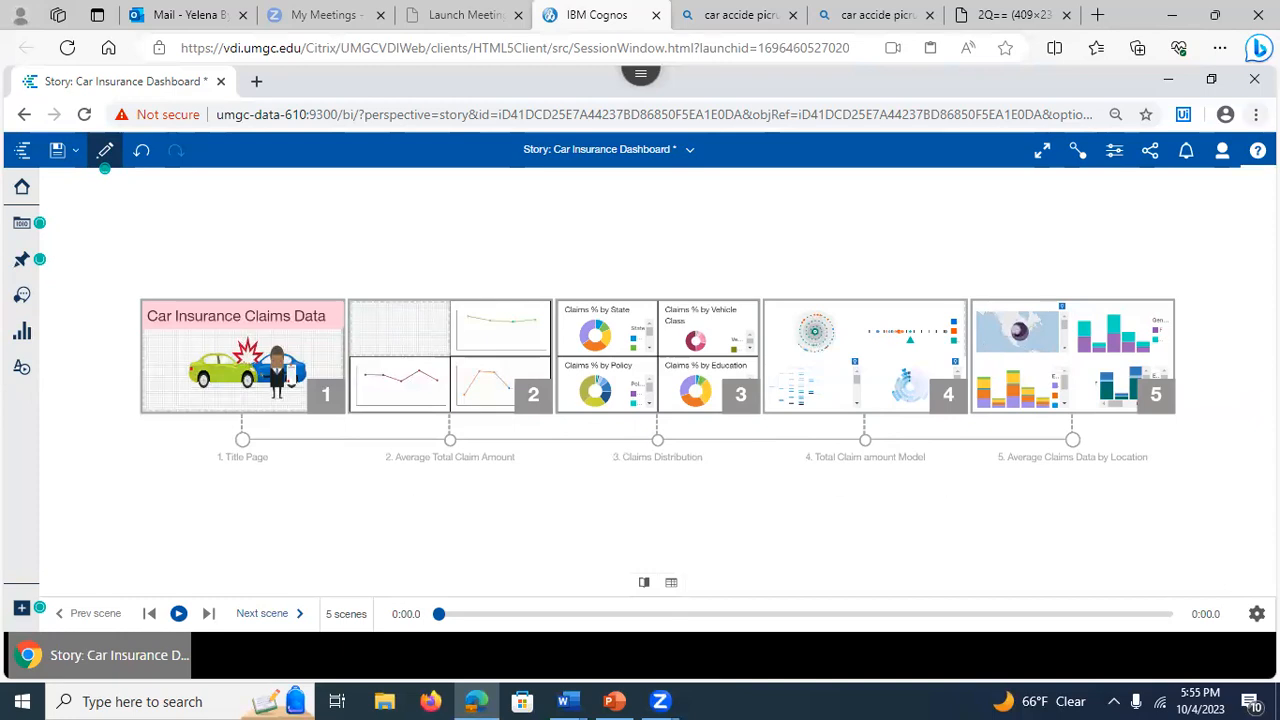
left_click(1256, 114)
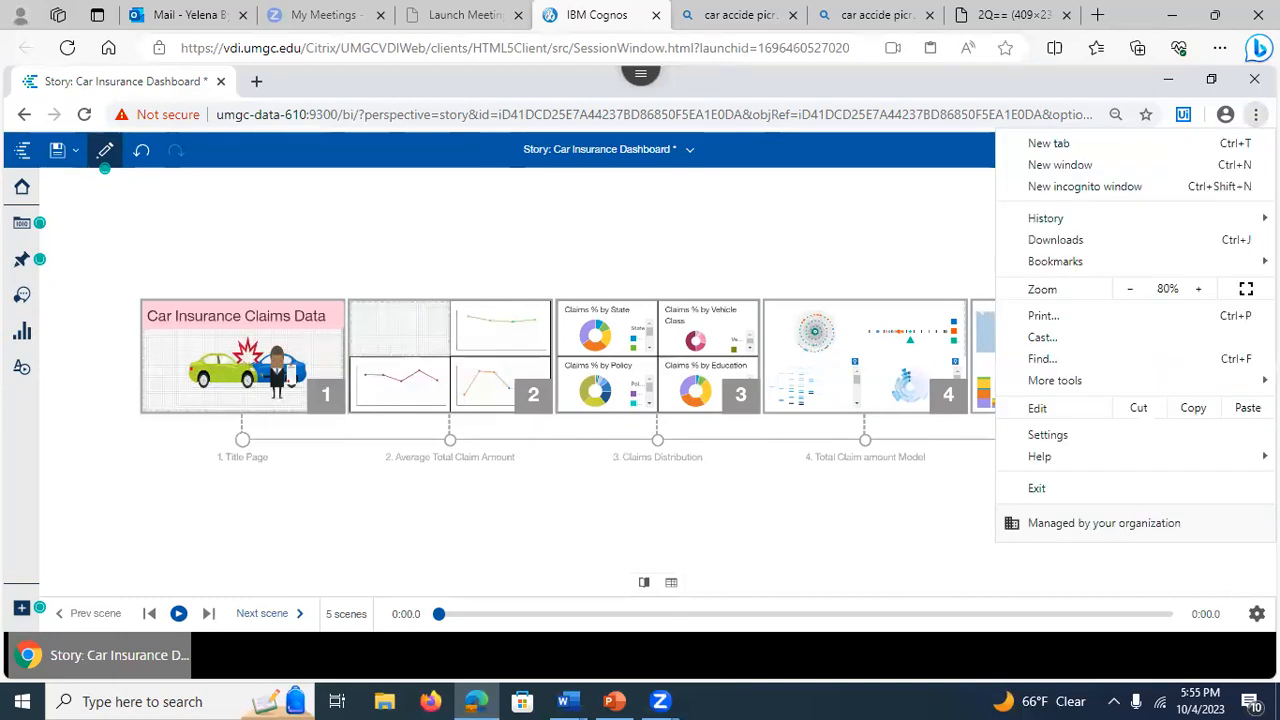
left_click(1204, 289)
left_click(770, 525)
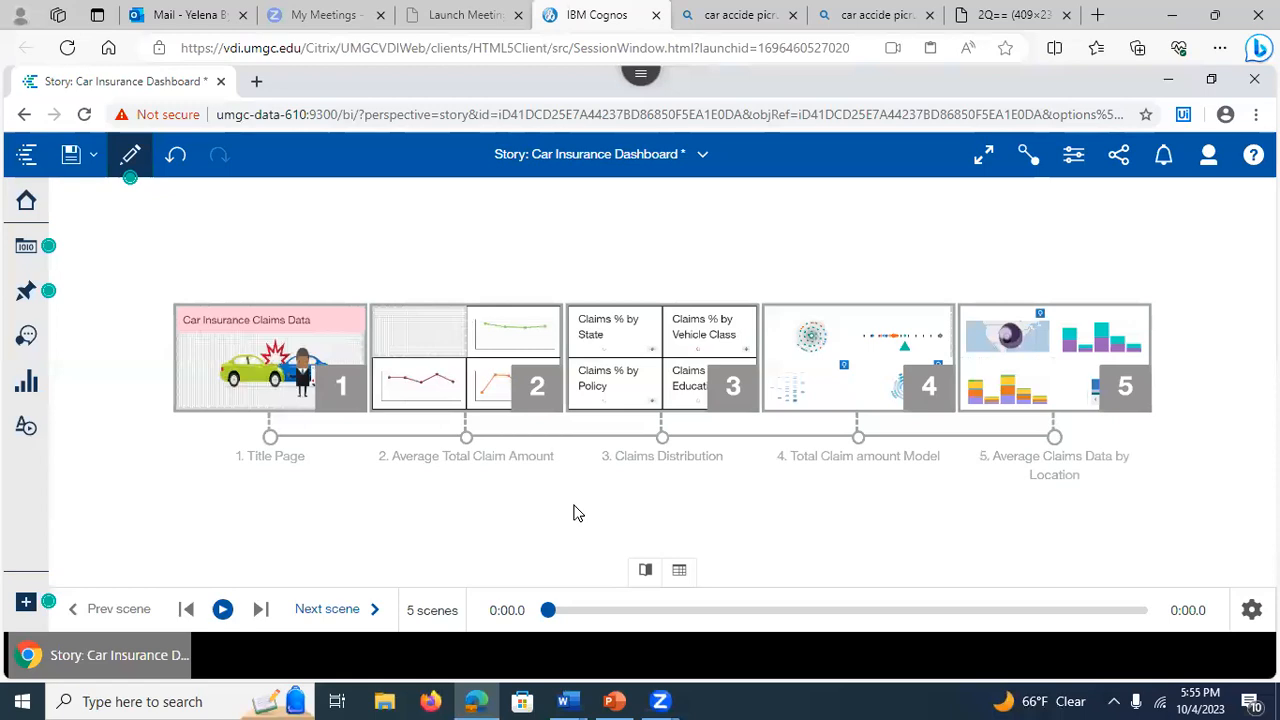
left_click(645, 572)
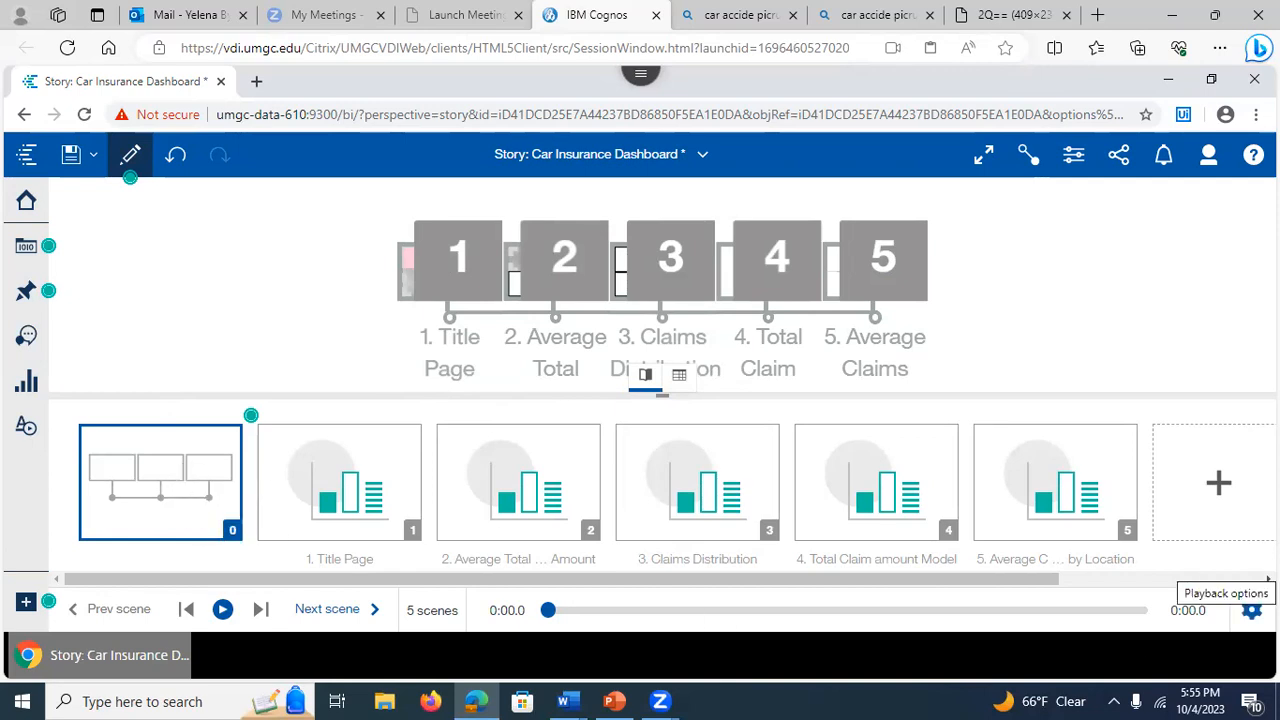
- Check the playback options, and switch Show all scenes at the start off and back on in the story properties
left_click(1251, 610)
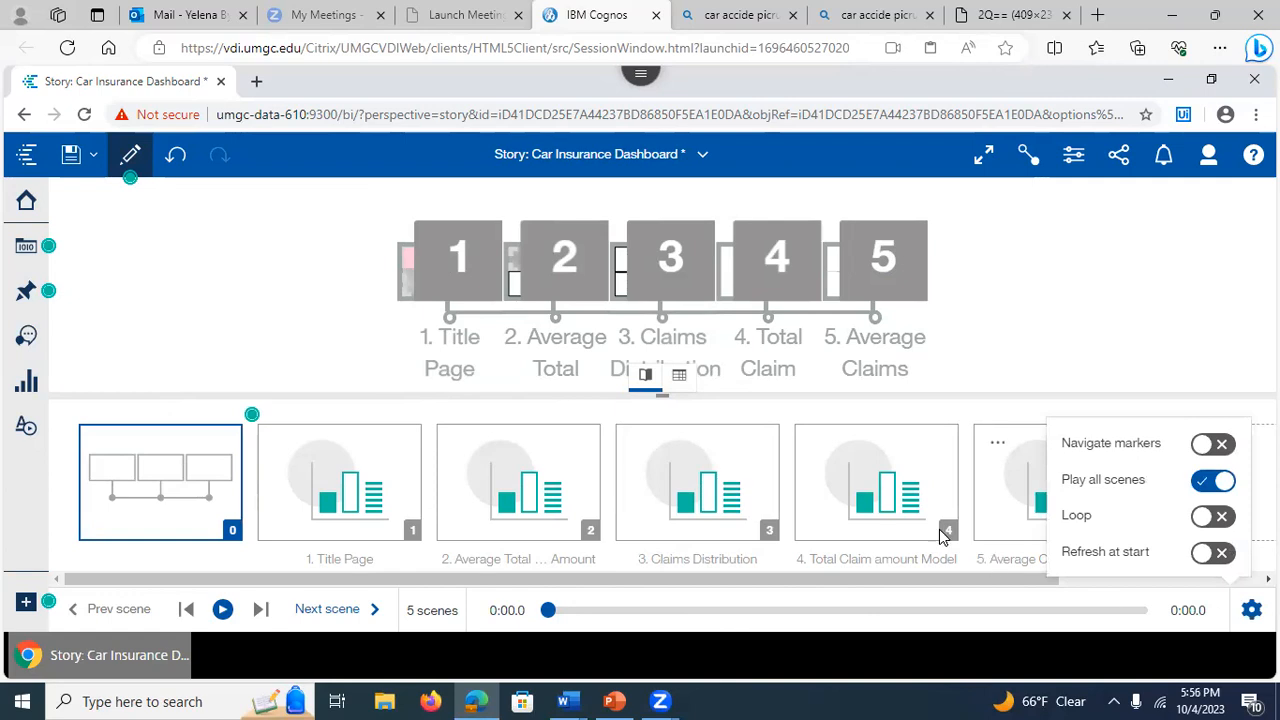
left_click(175, 500)
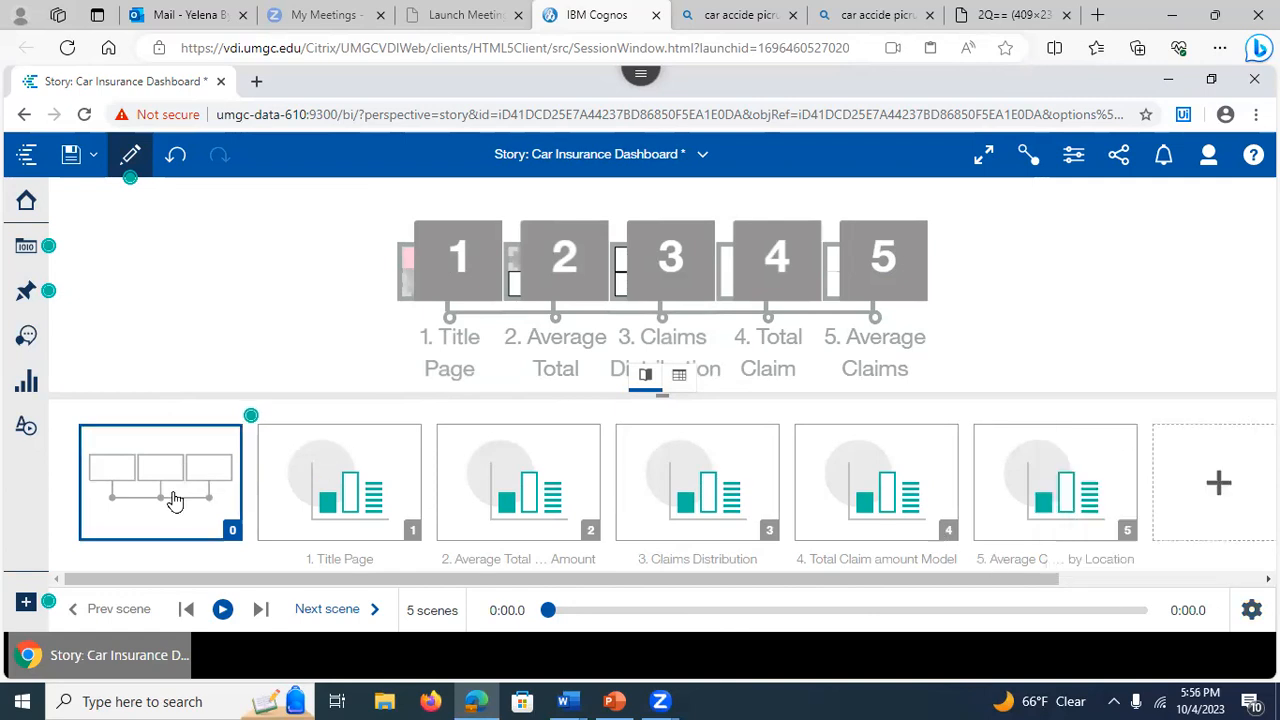
left_click(1073, 153)
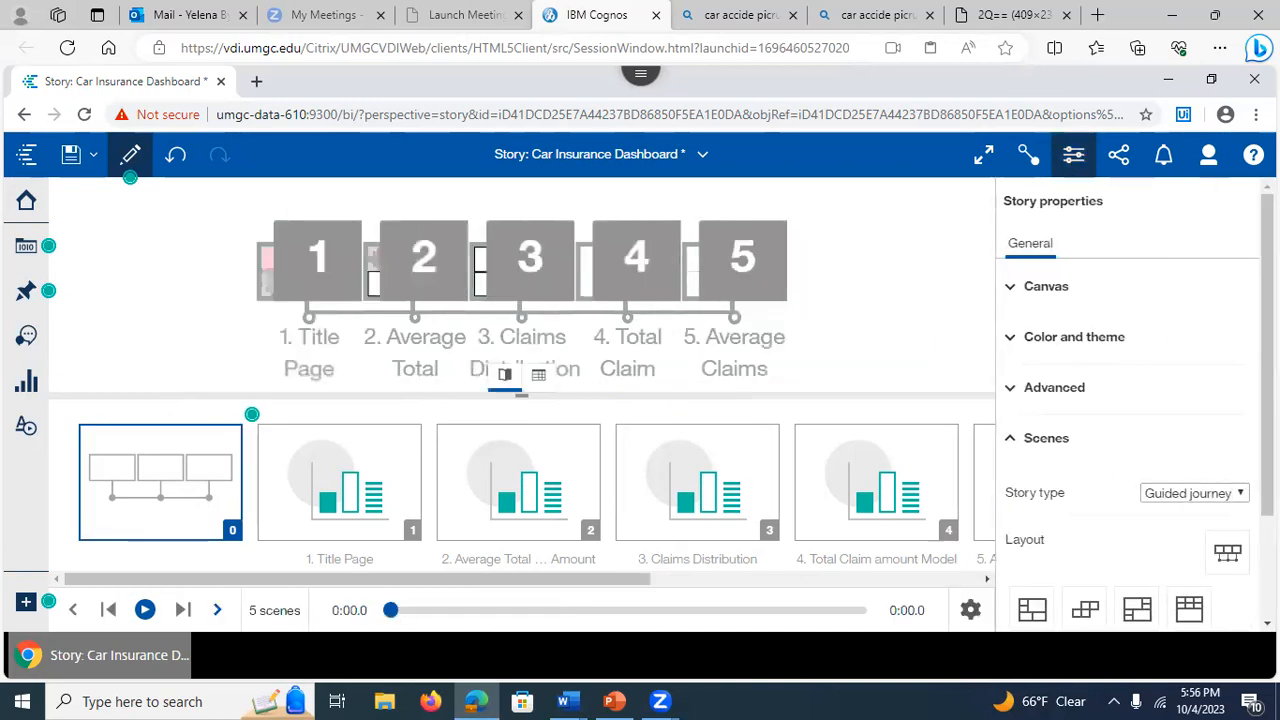
scroll(1072, 613, "down", 3)
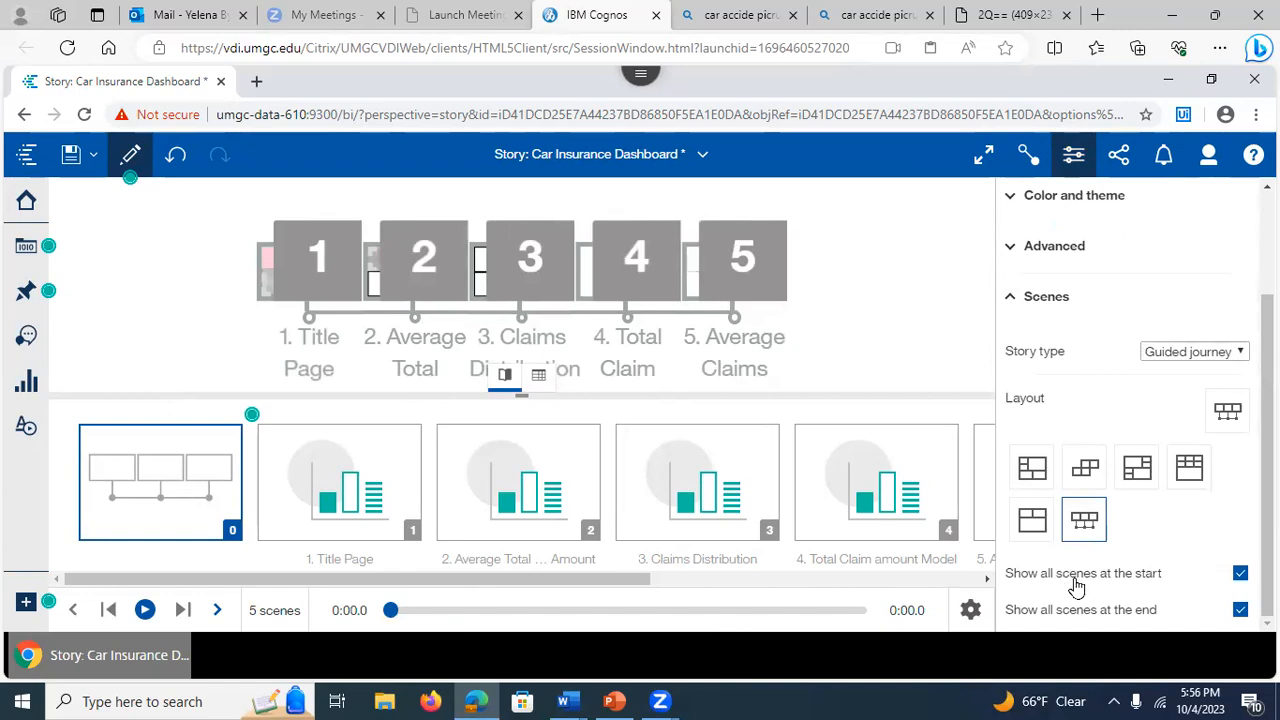
left_click(1241, 576)
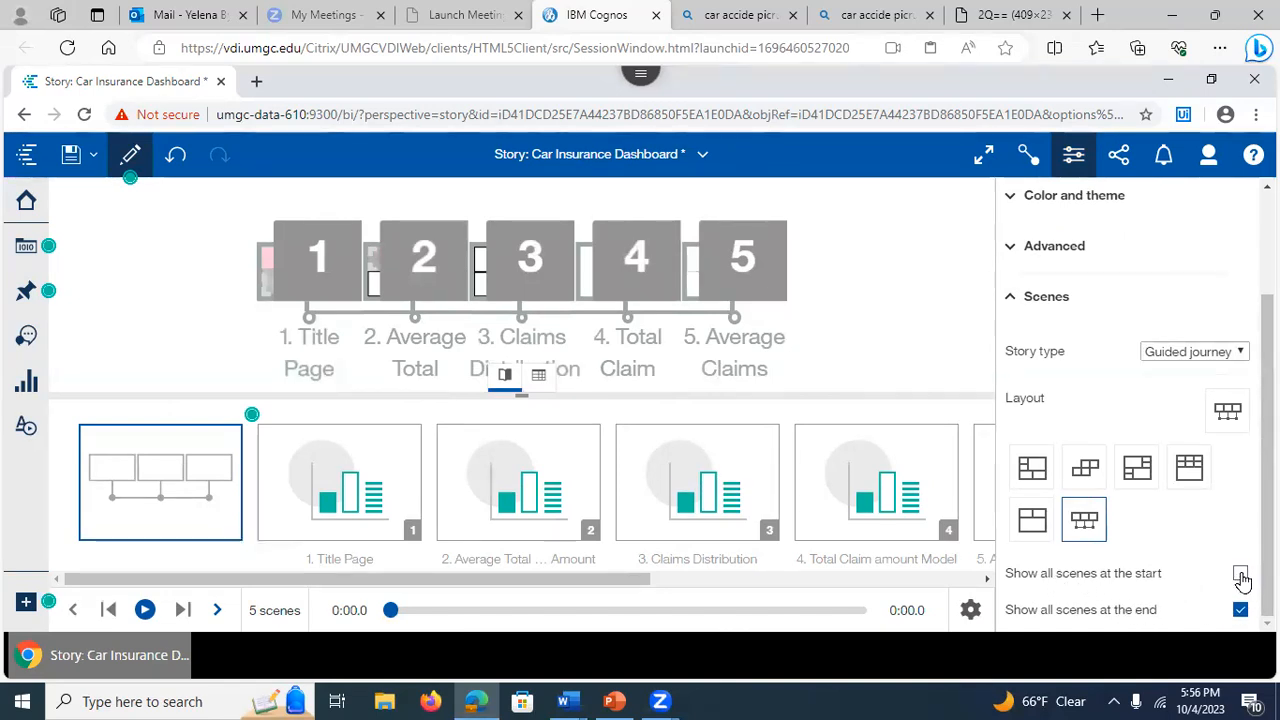
left_click(1241, 576)
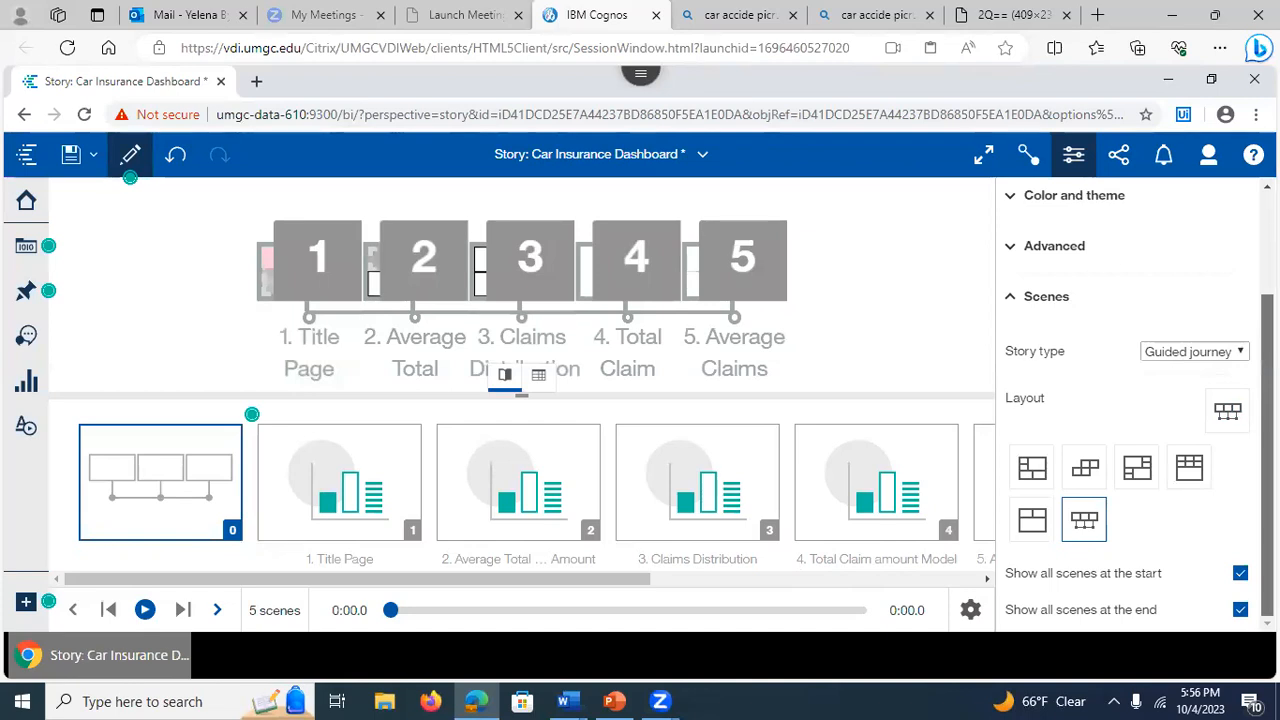
- Collapse the layout choices and review the Canvas, Color and theme, and Advanced settings in the story properties
left_click(1226, 414)
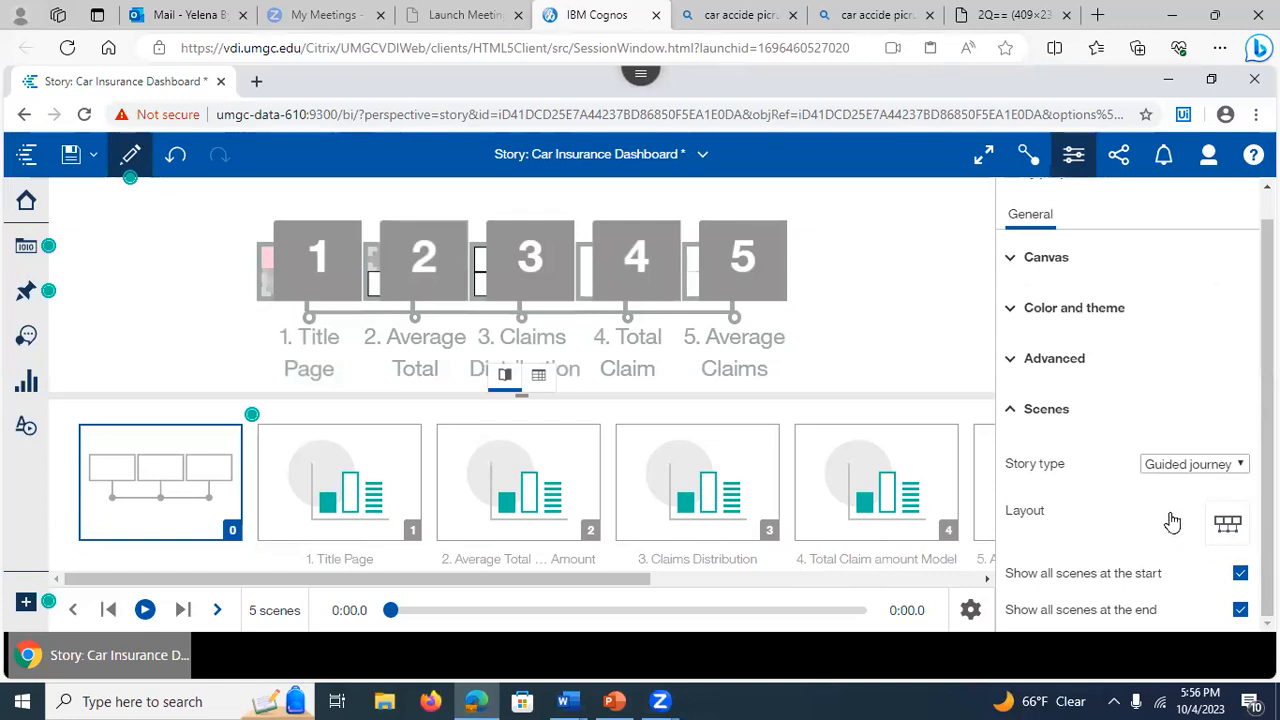
left_click_drag(1267, 400, 1267, 372)
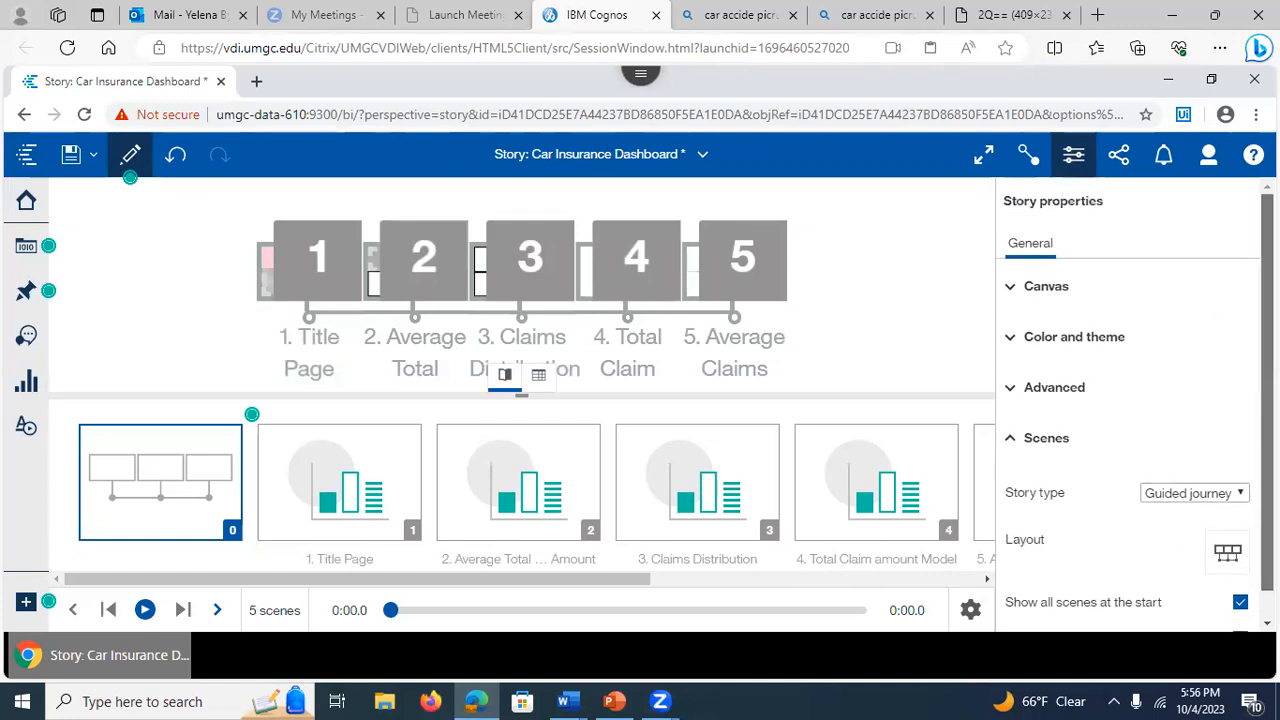
left_click(1017, 295)
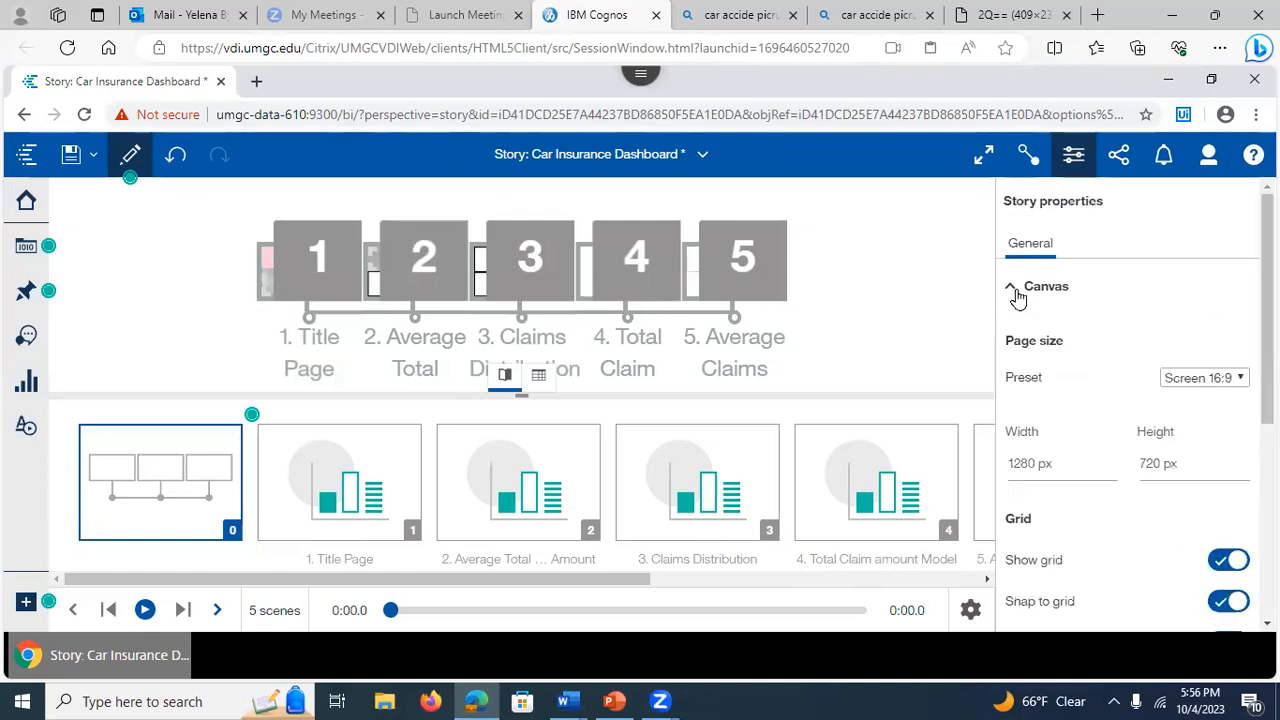
left_click(1018, 296)
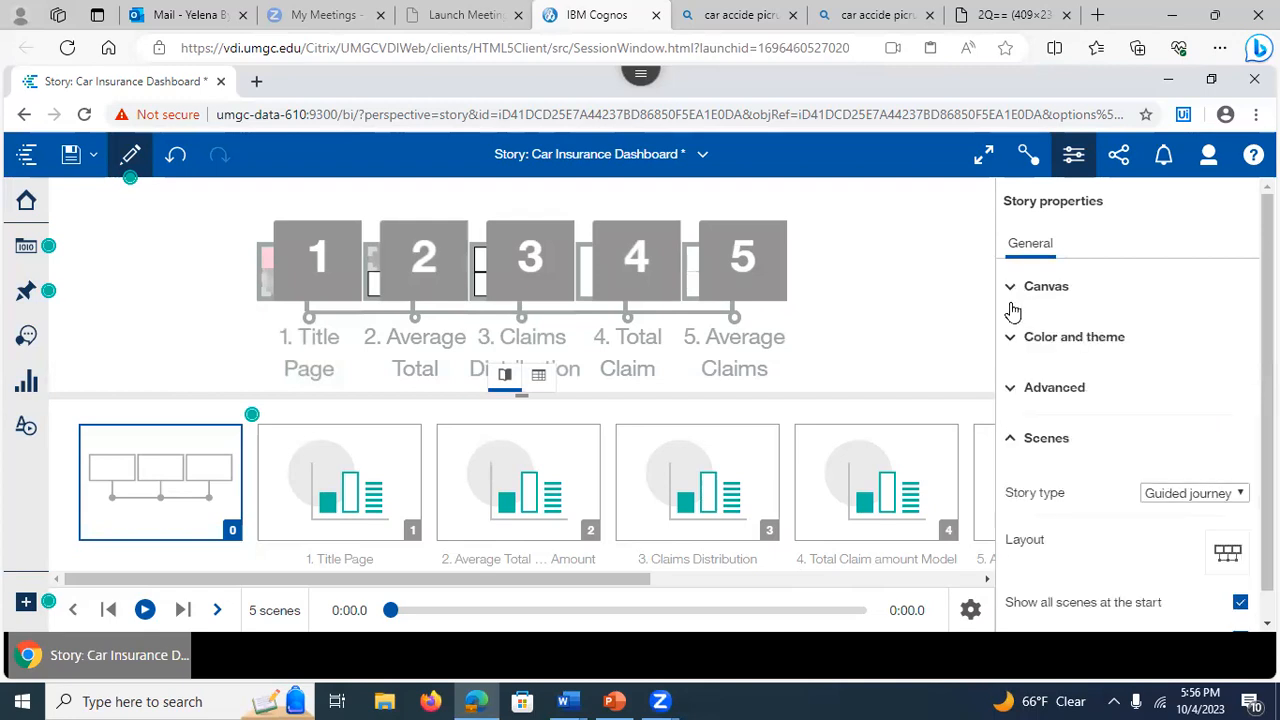
left_click(1012, 342)
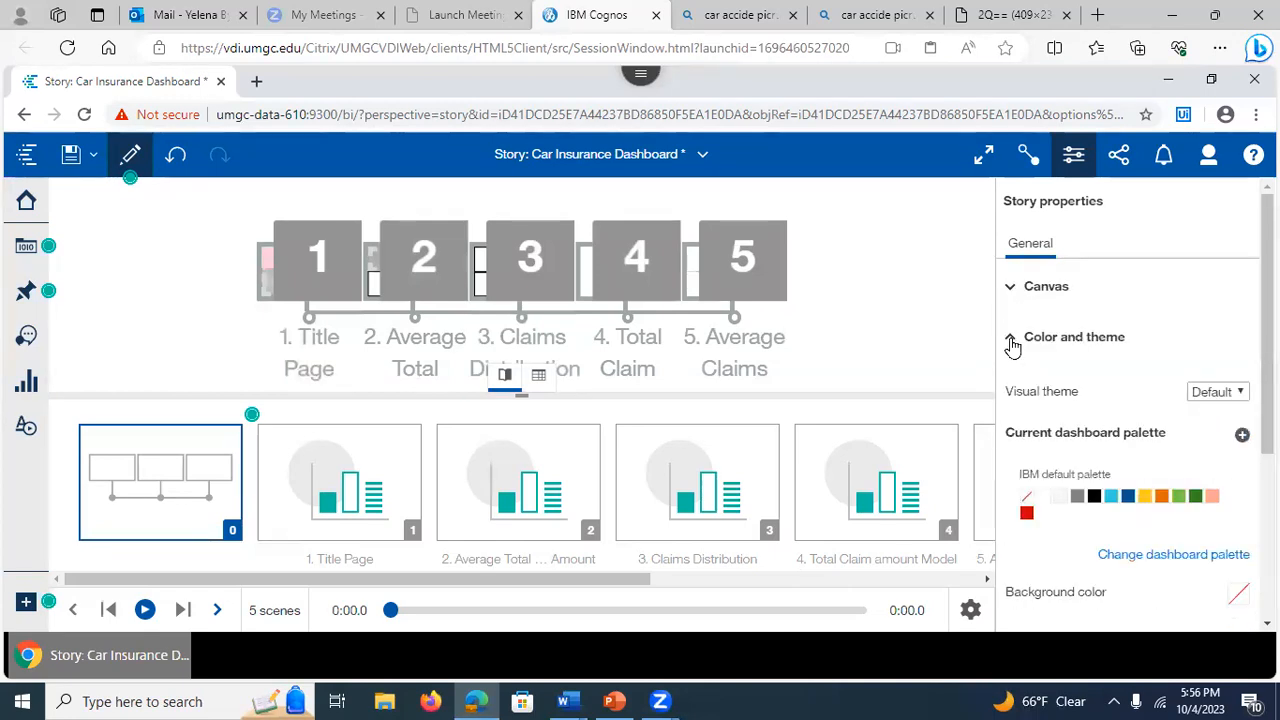
left_click(1012, 342)
left_click(1008, 388)
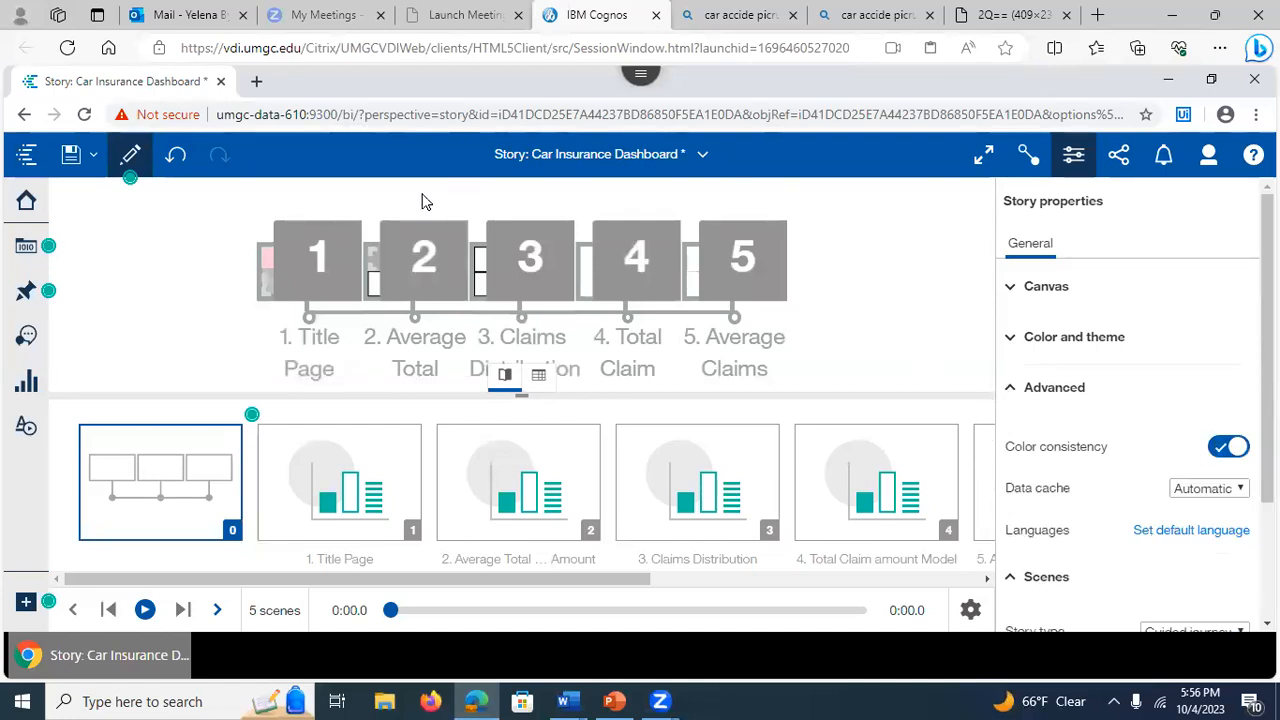
- Save the story, and check its Claims and Weather data table before returning to the scenes with the story properties closed
left_click(71, 156)
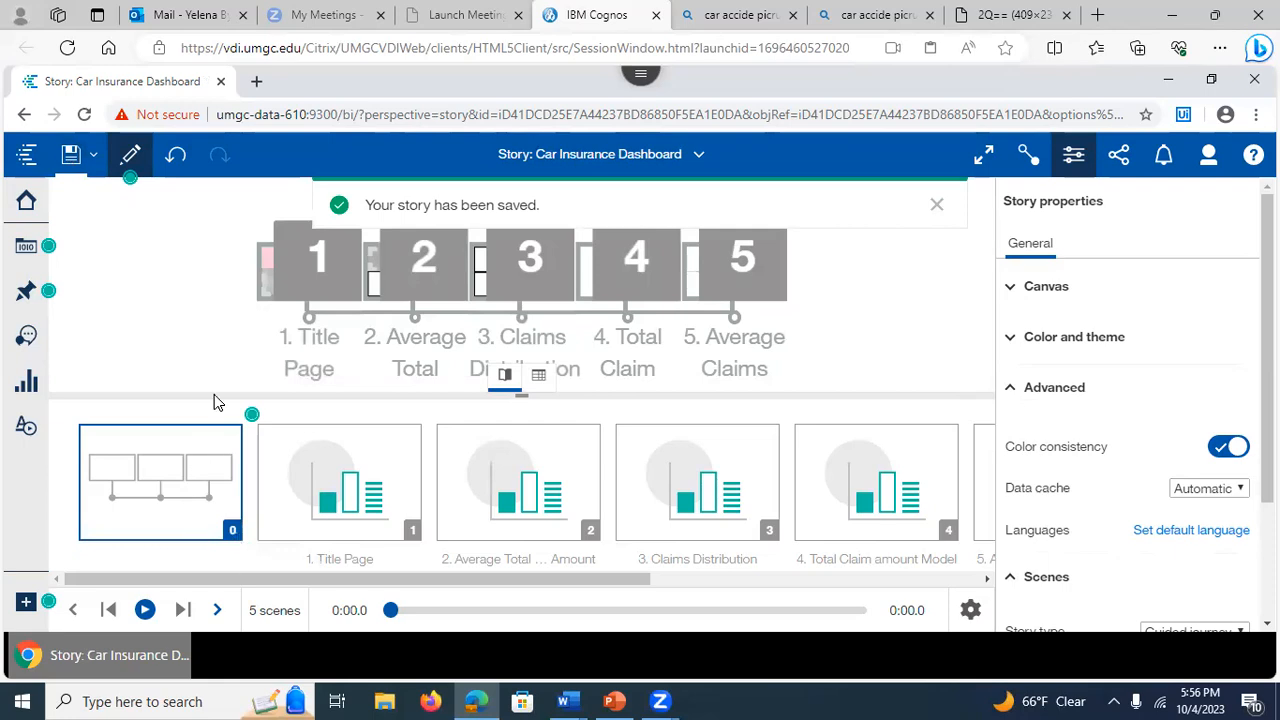
left_click(538, 385)
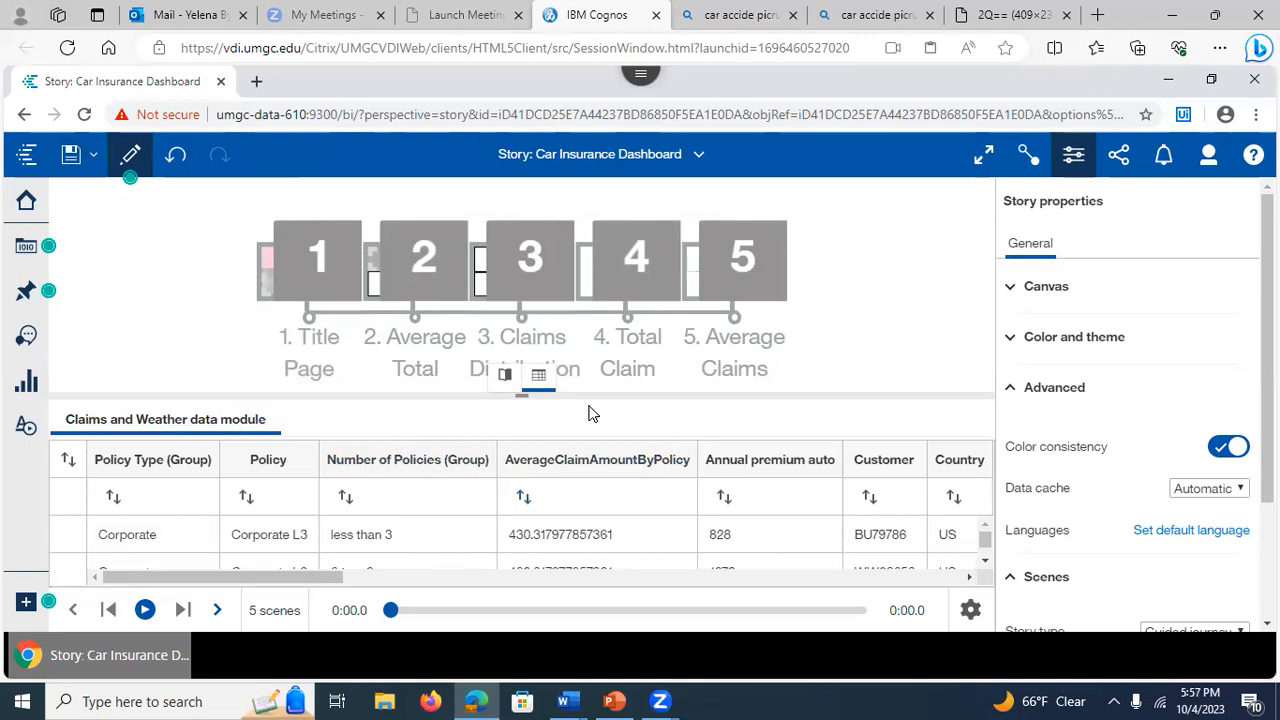
left_click(504, 376)
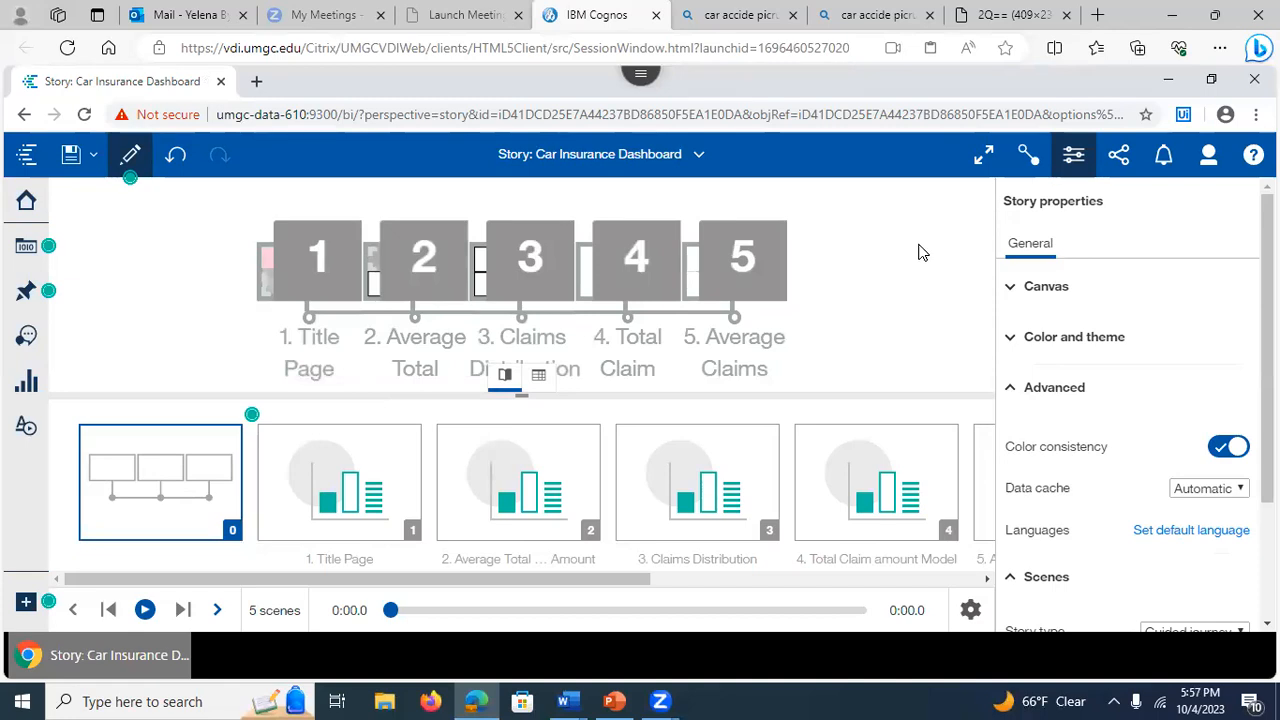
left_click(1076, 168)
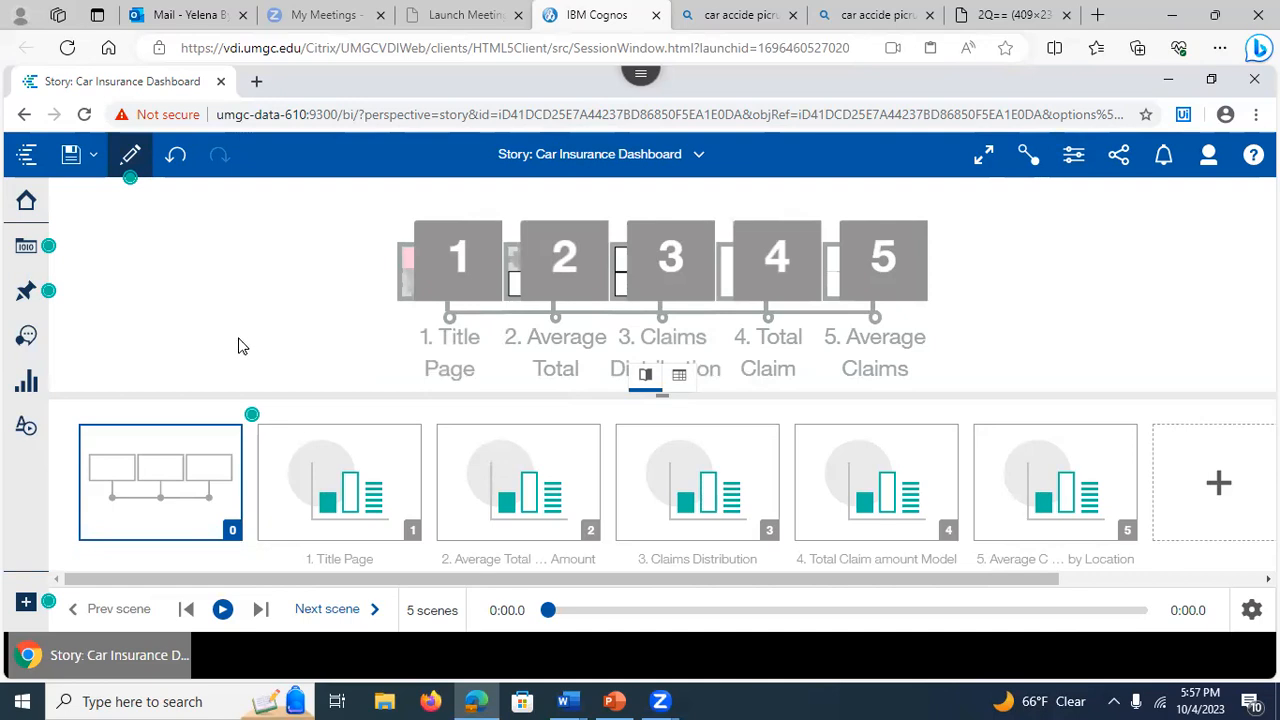
- Switch to the PowerPoint deck, review slides 22 and 23 on the scene timeline and dashboard export, and return to Cognos
left_click(616, 701)
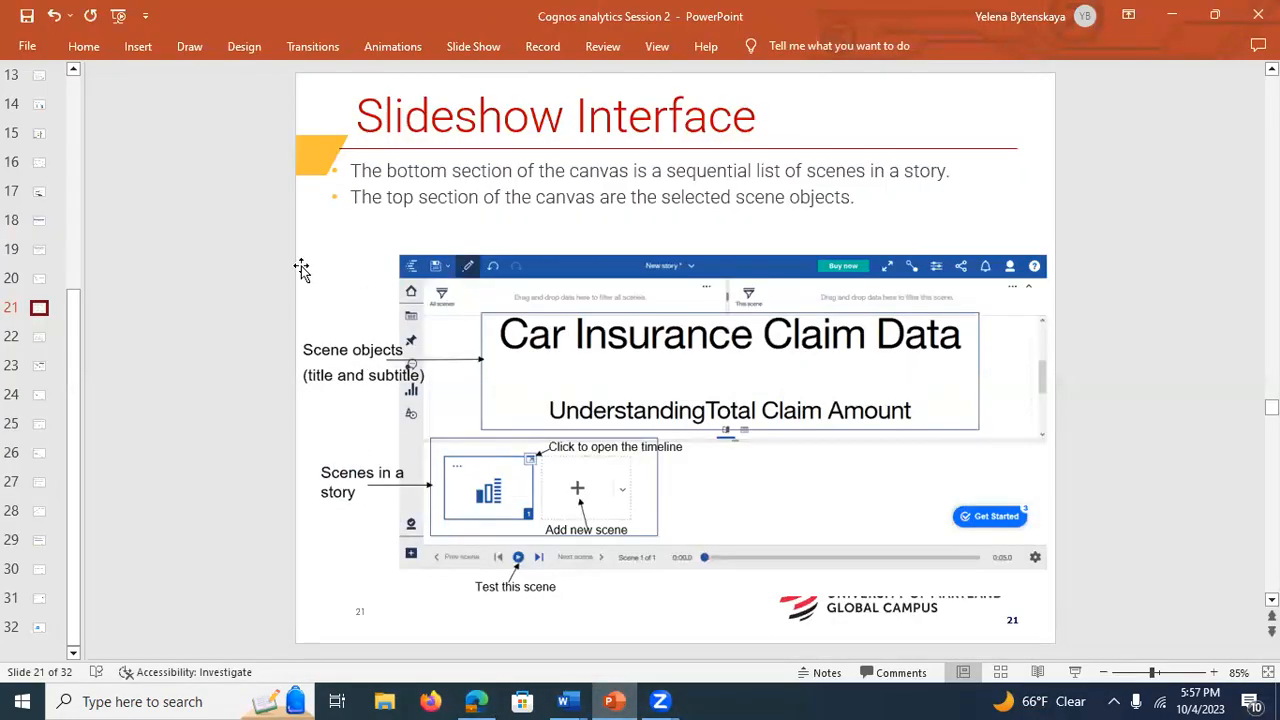
left_click(37, 342)
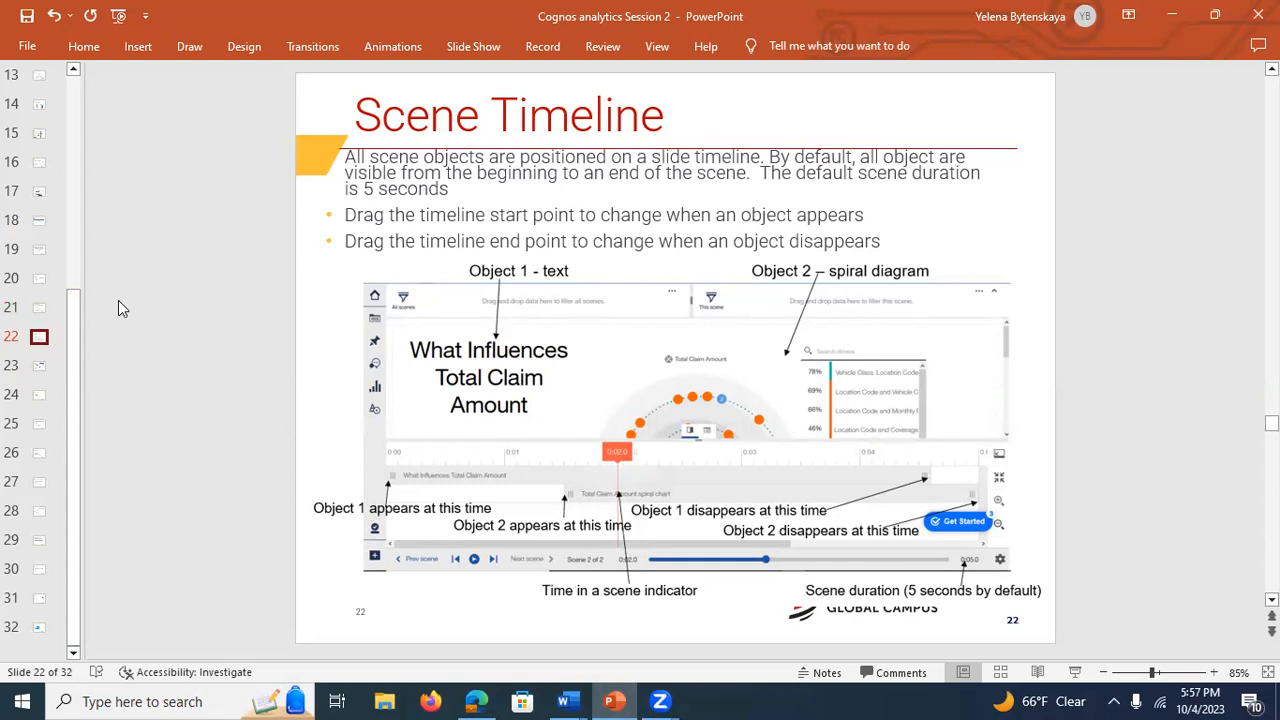
left_click(38, 368)
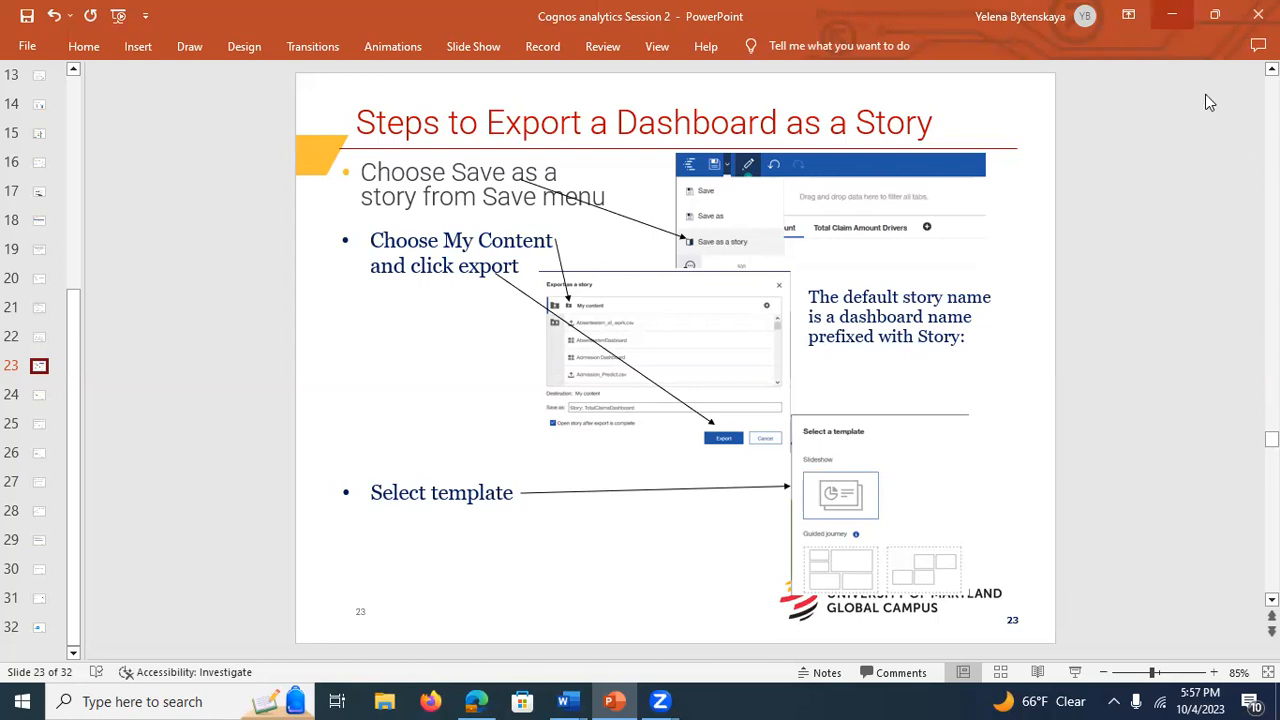
left_click(1172, 15)
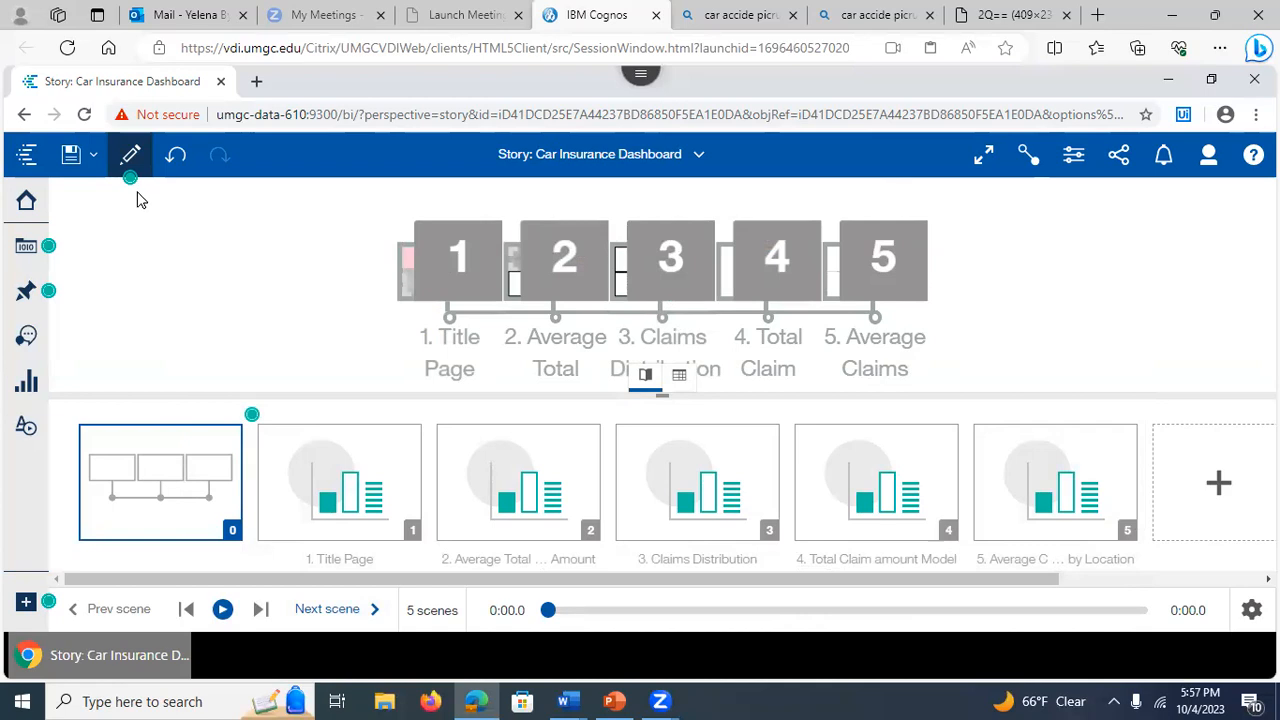
- Create a new story from the Welcome page with the Slideshow transition style
left_click(697, 156)
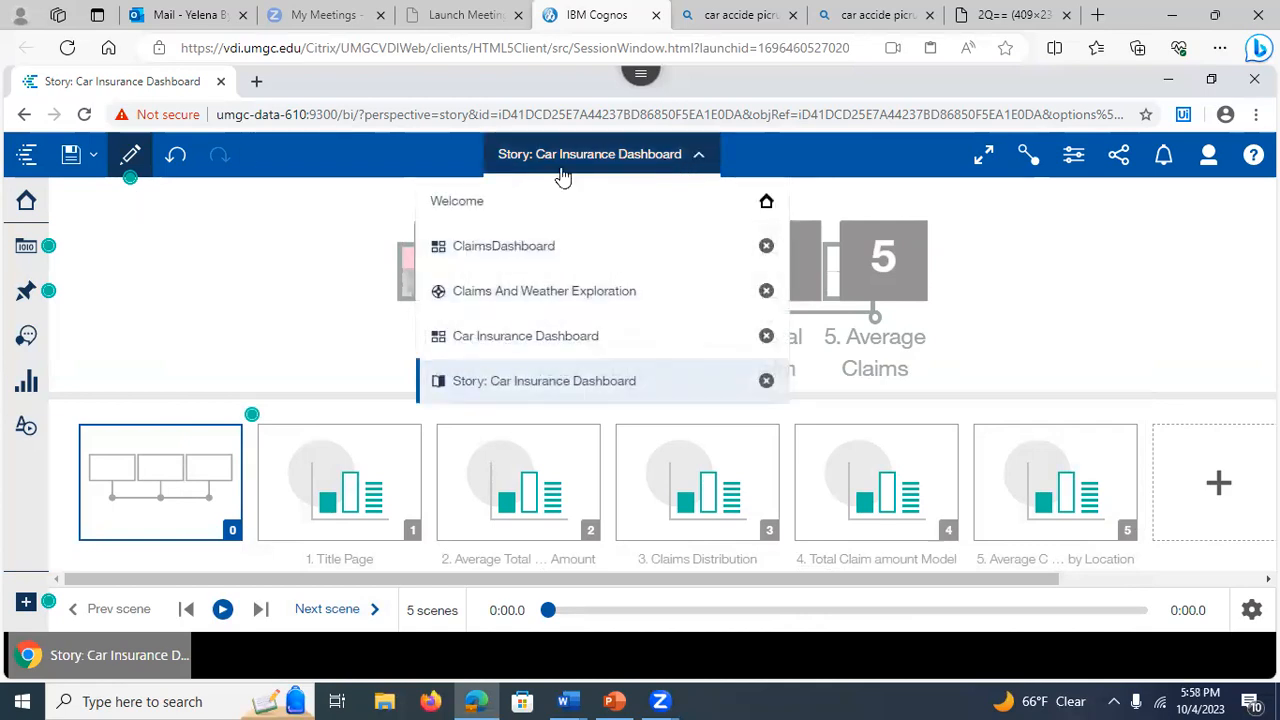
left_click(502, 206)
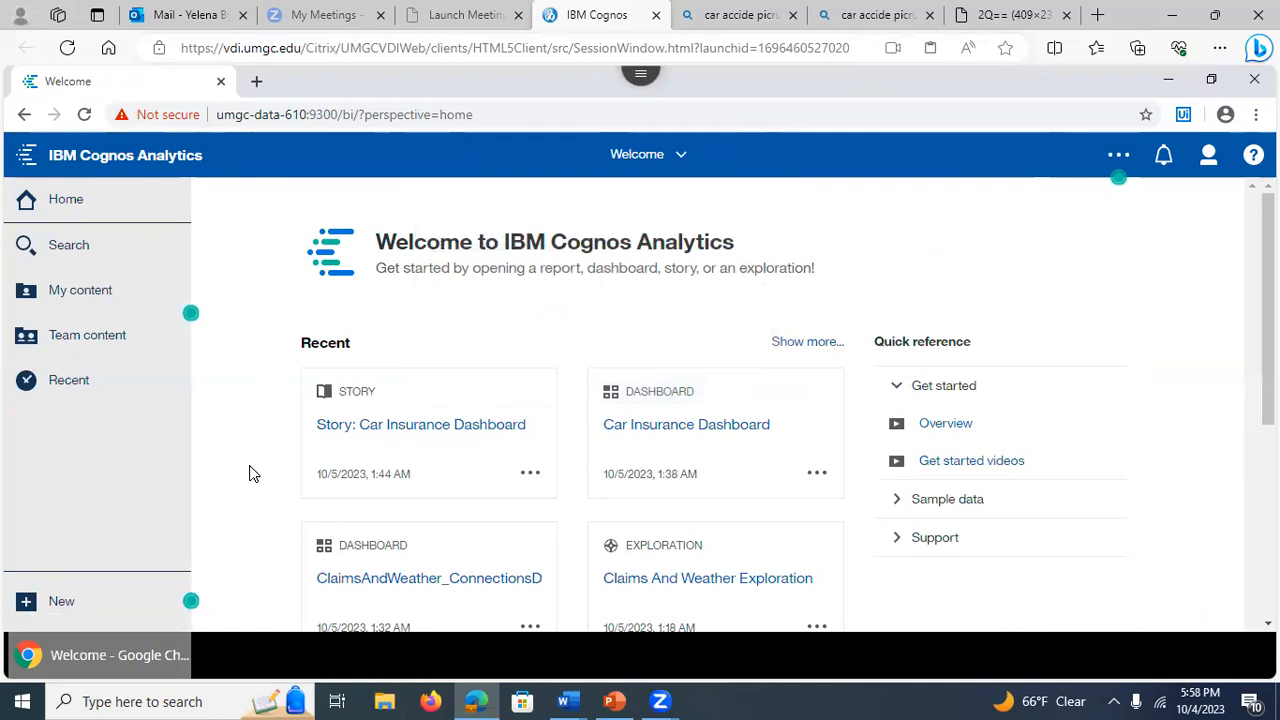
left_click(60, 608)
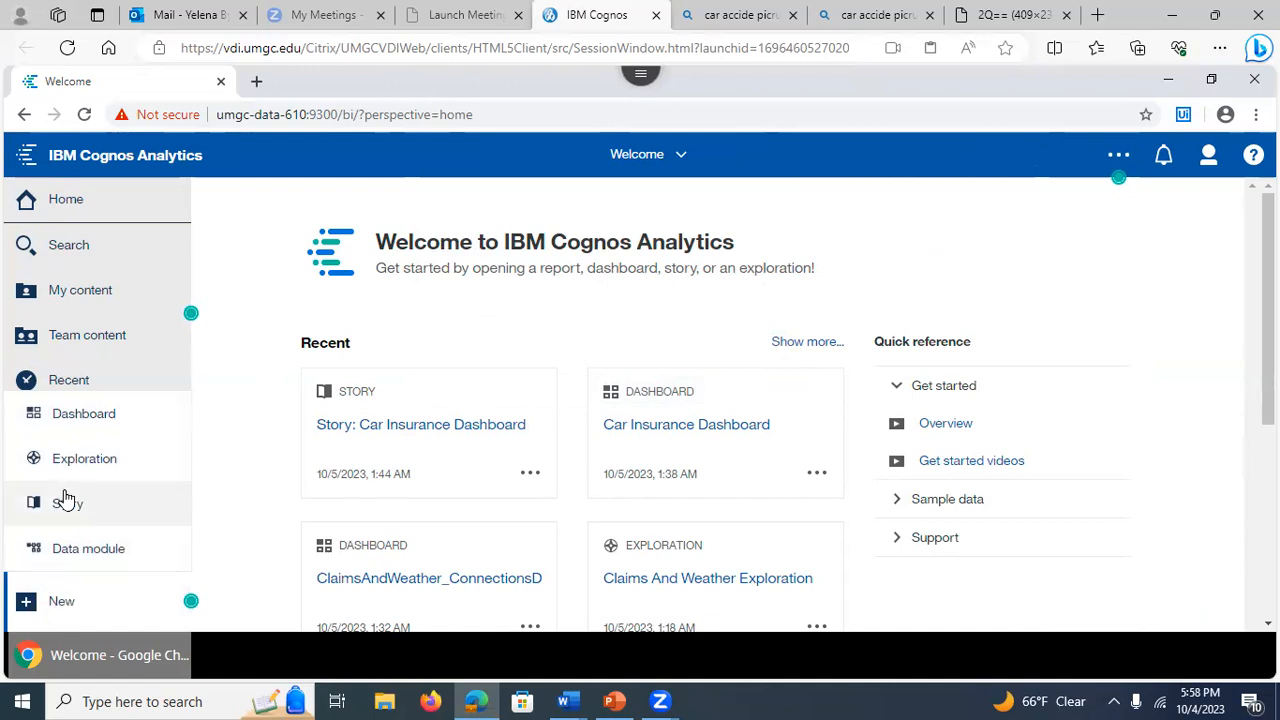
left_click(67, 504)
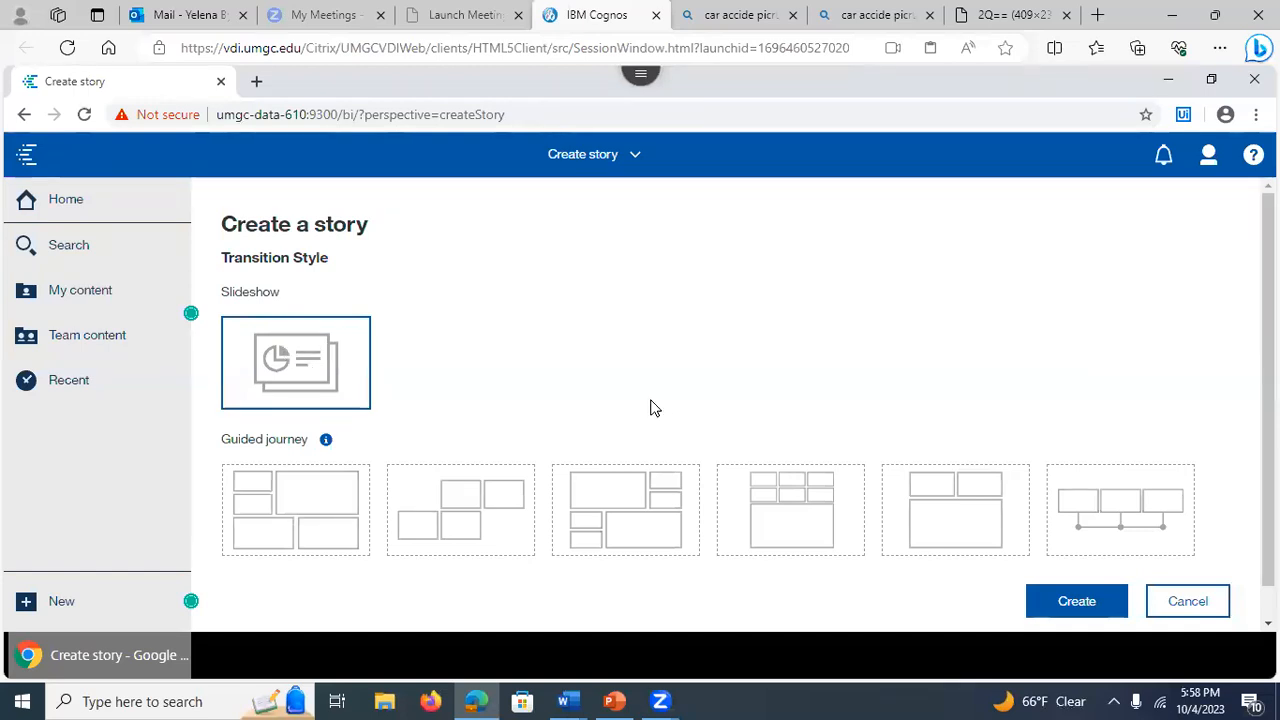
left_click(1087, 606)
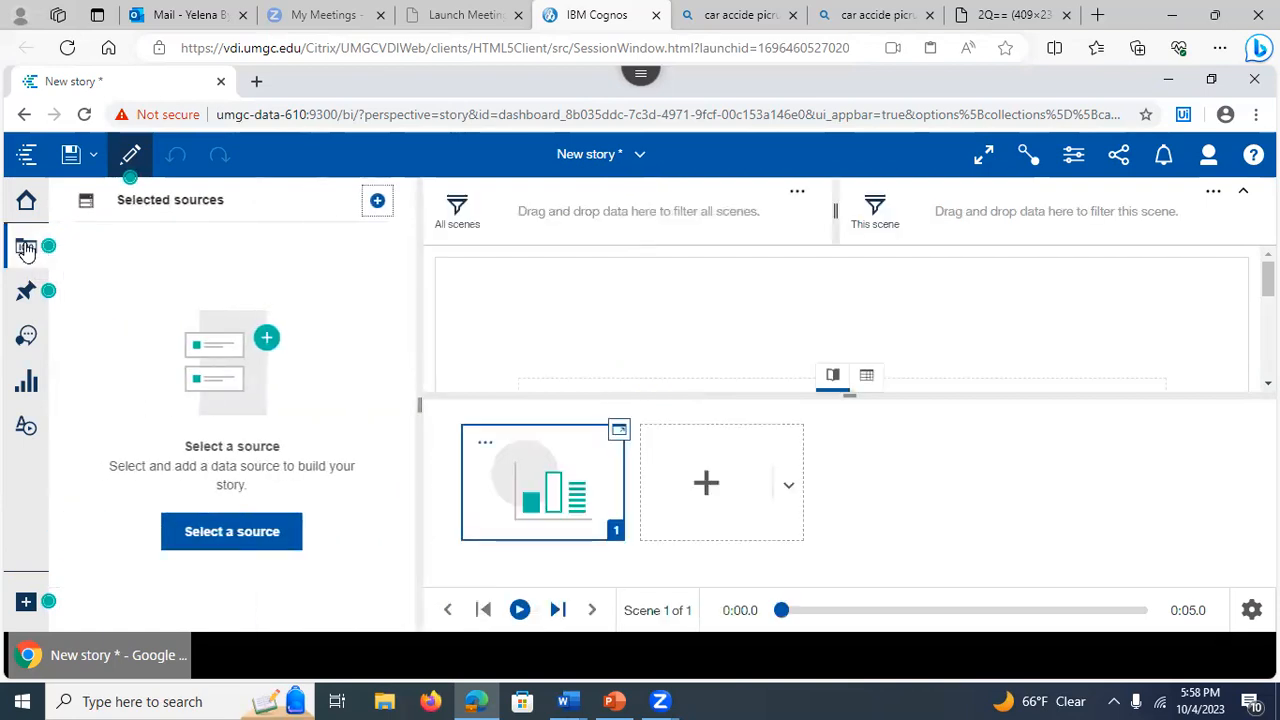
- Add the Claims and Weather data module from My content as the new story's source, and look over the saved pins
left_click(250, 538)
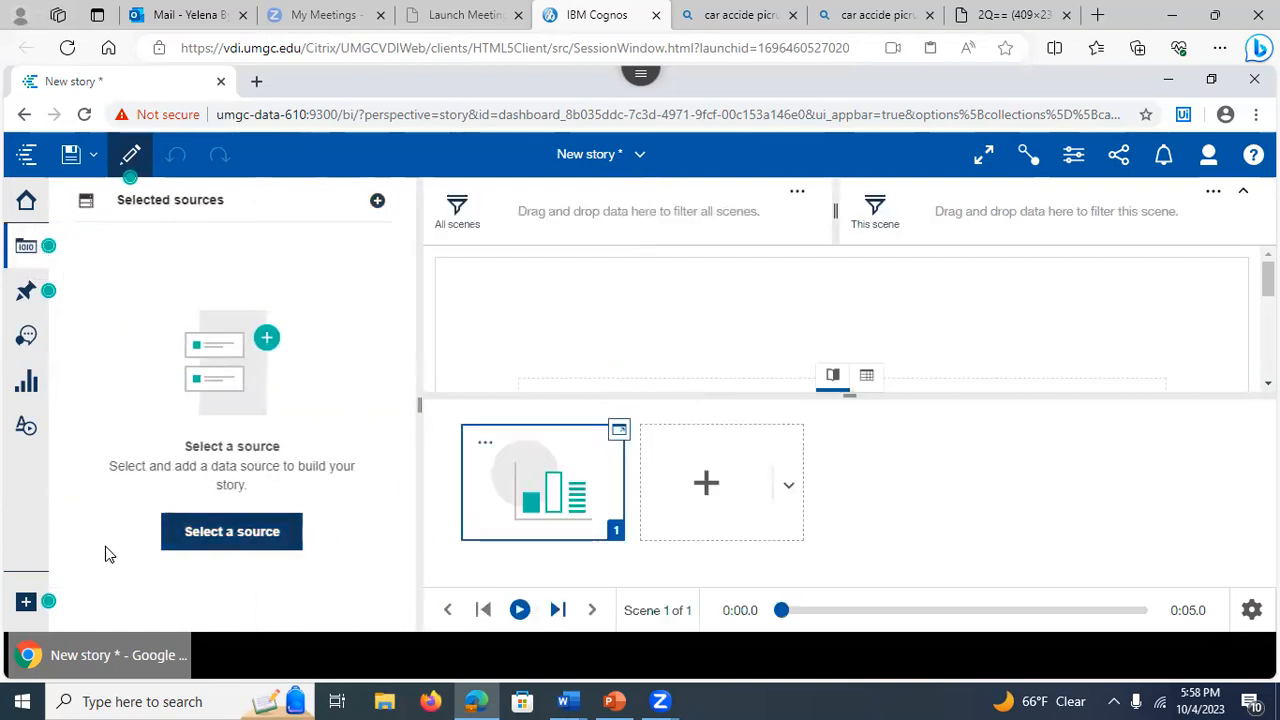
left_click(355, 275)
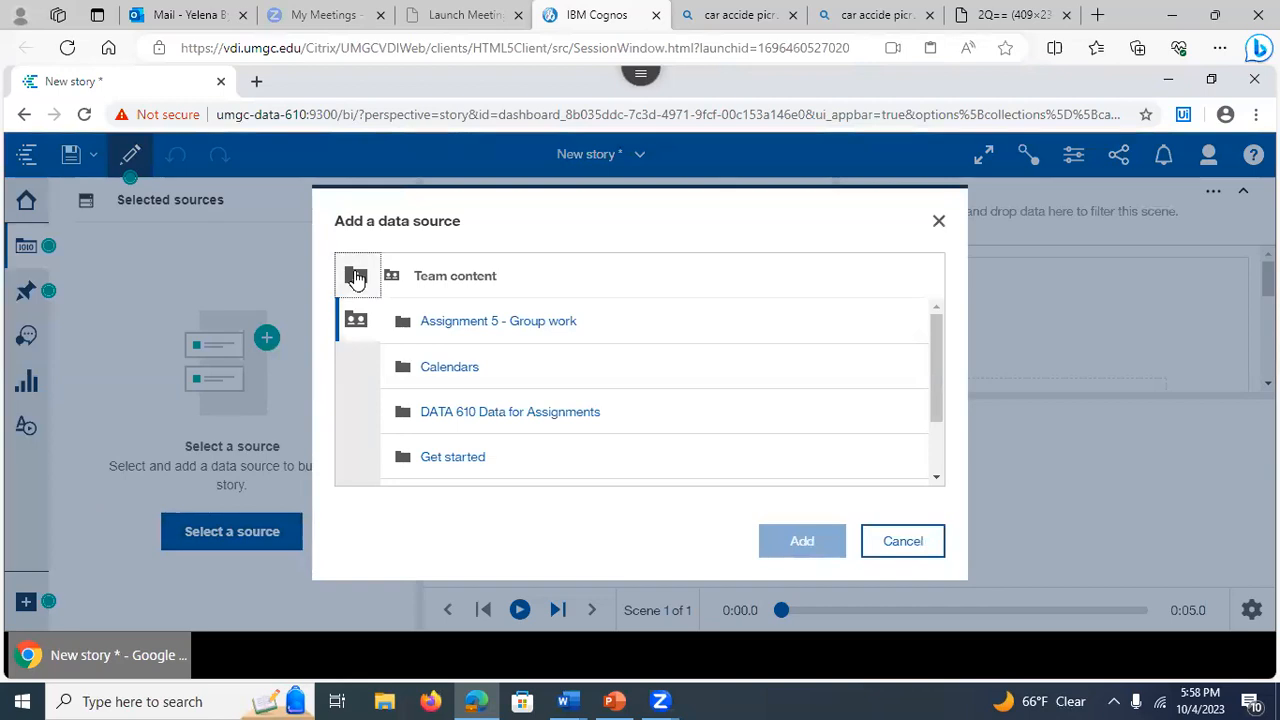
left_click(476, 330)
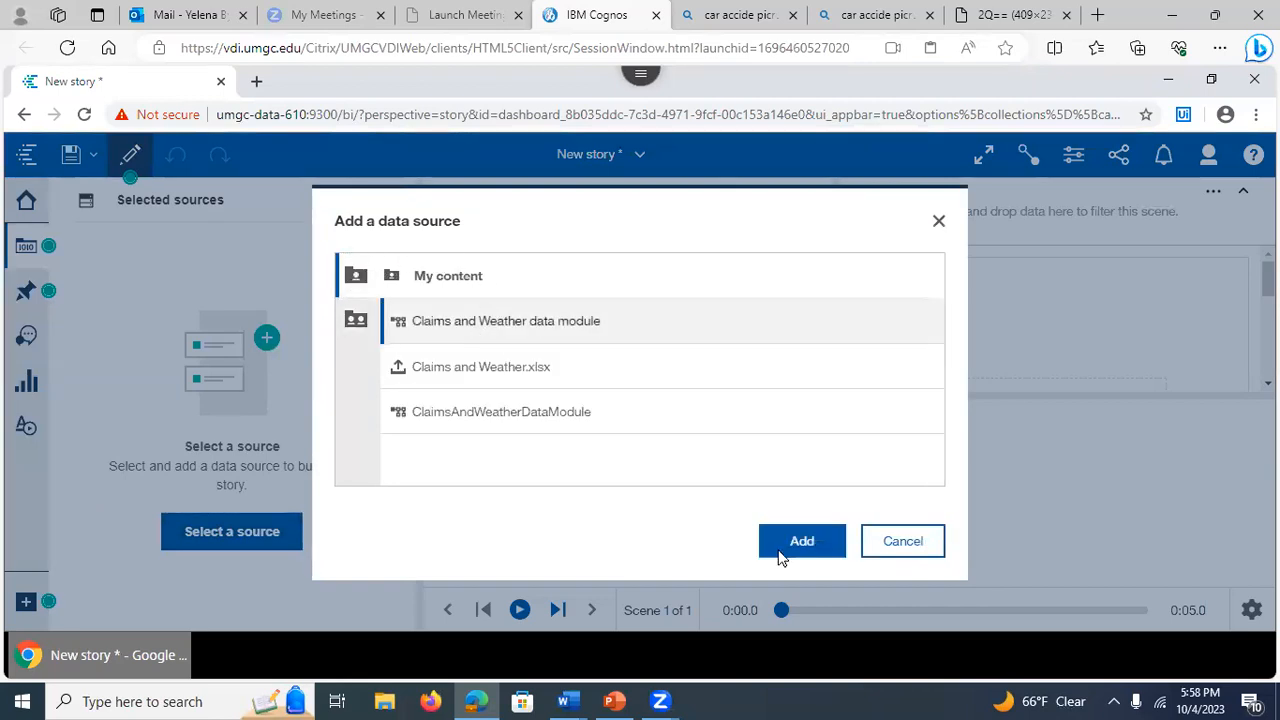
left_click(802, 541)
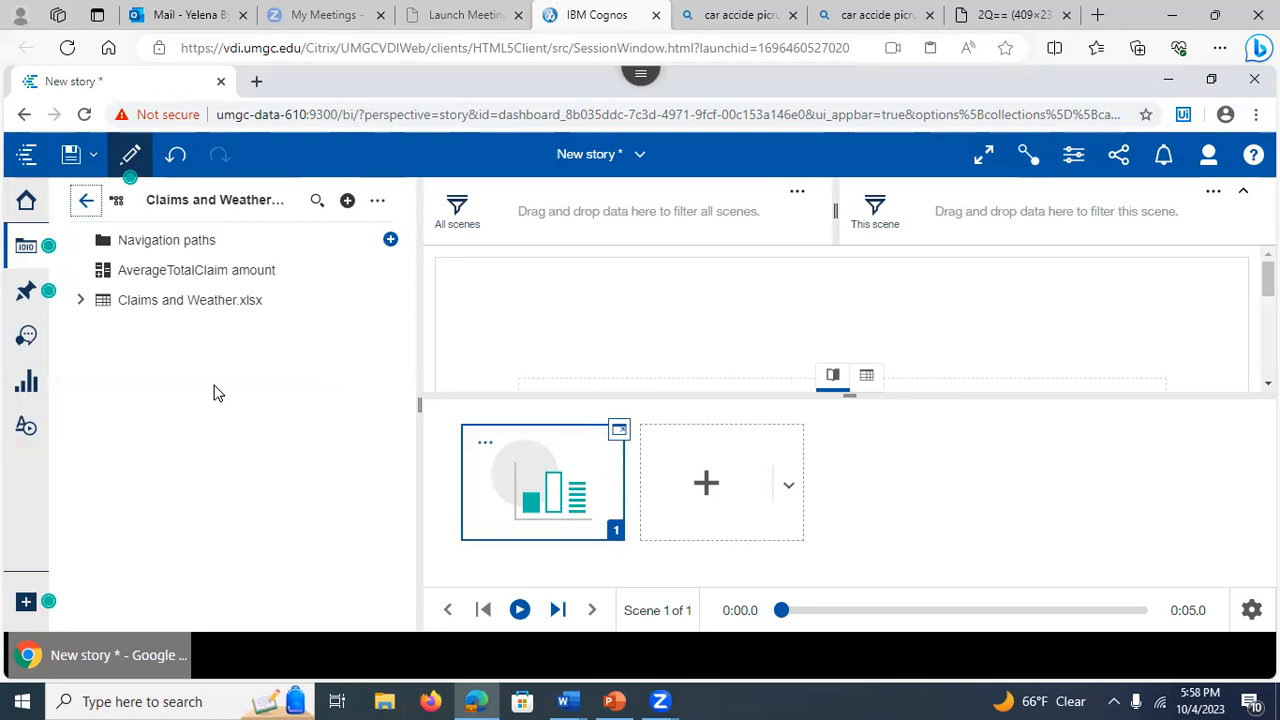
left_click(20, 298)
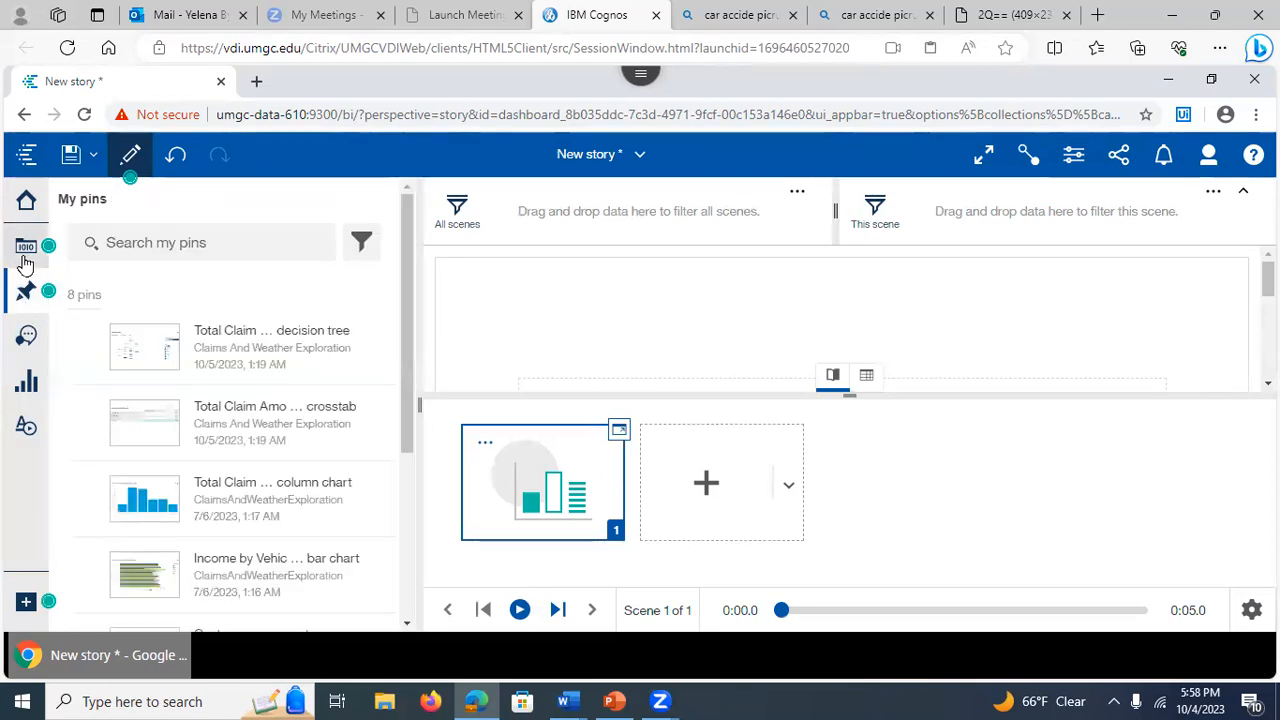
left_click(25, 256)
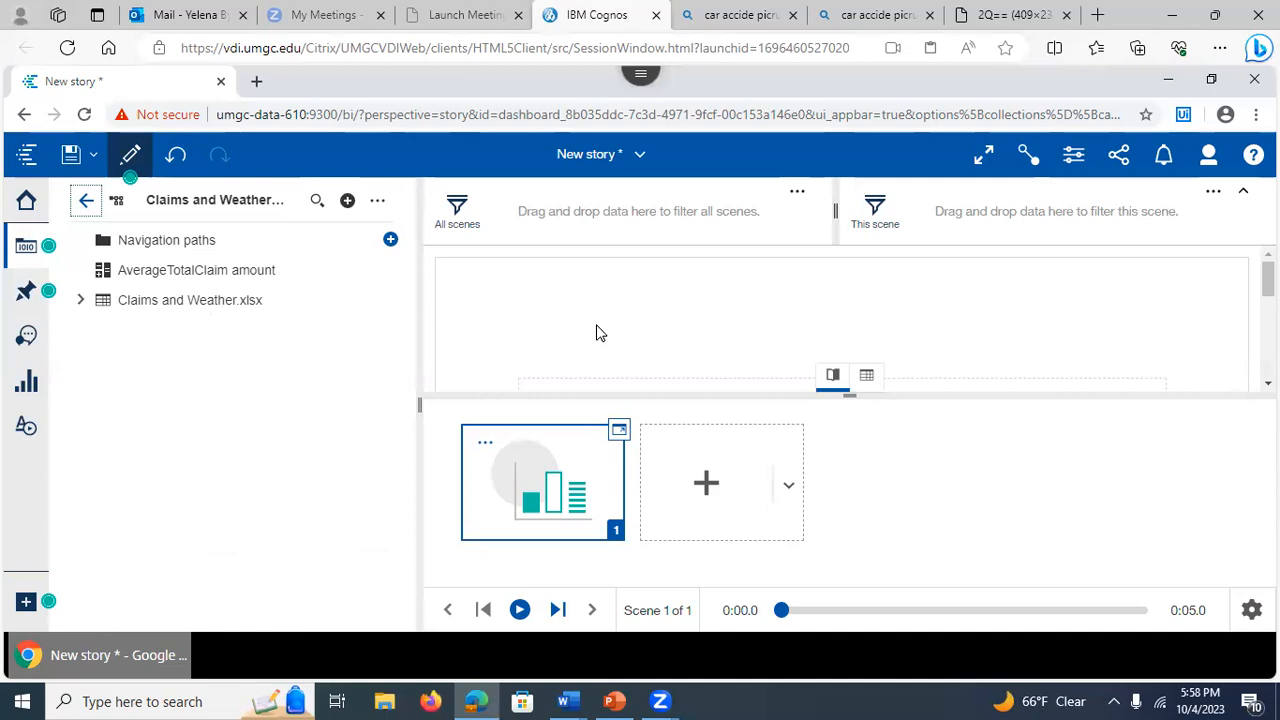
- Close the new story without saving it
left_click(640, 155)
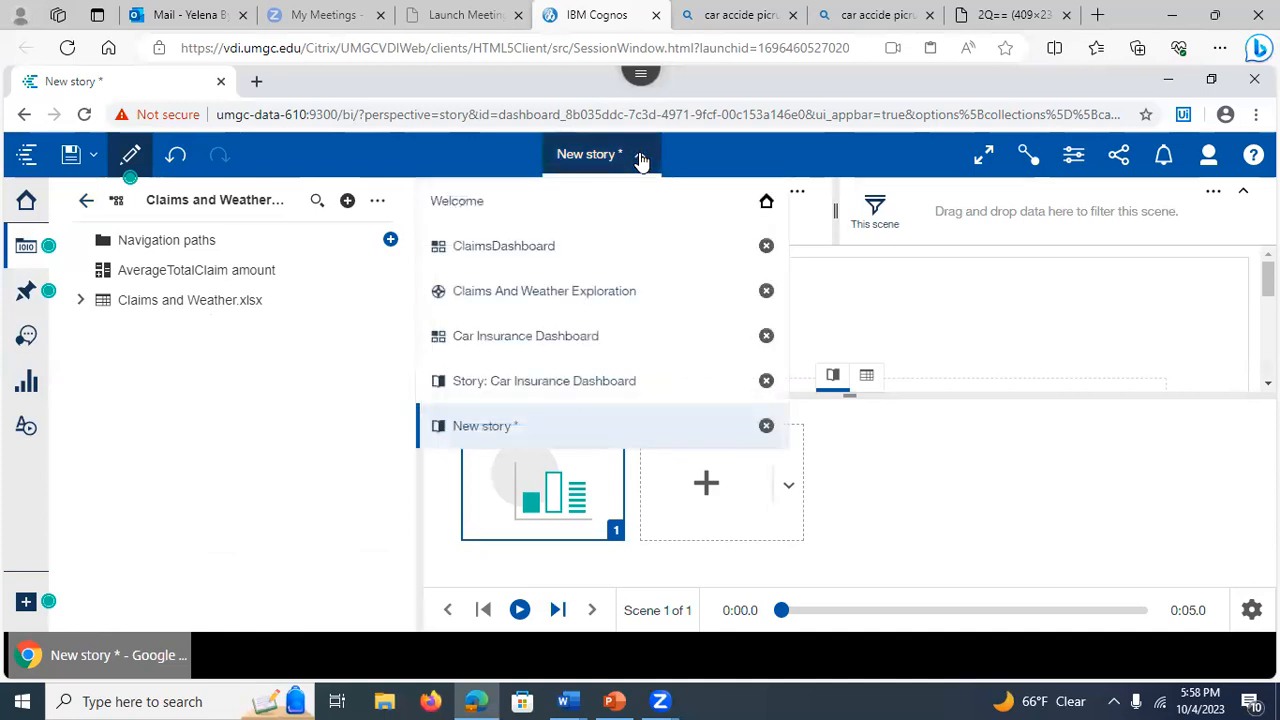
left_click(766, 427)
left_click(643, 433)
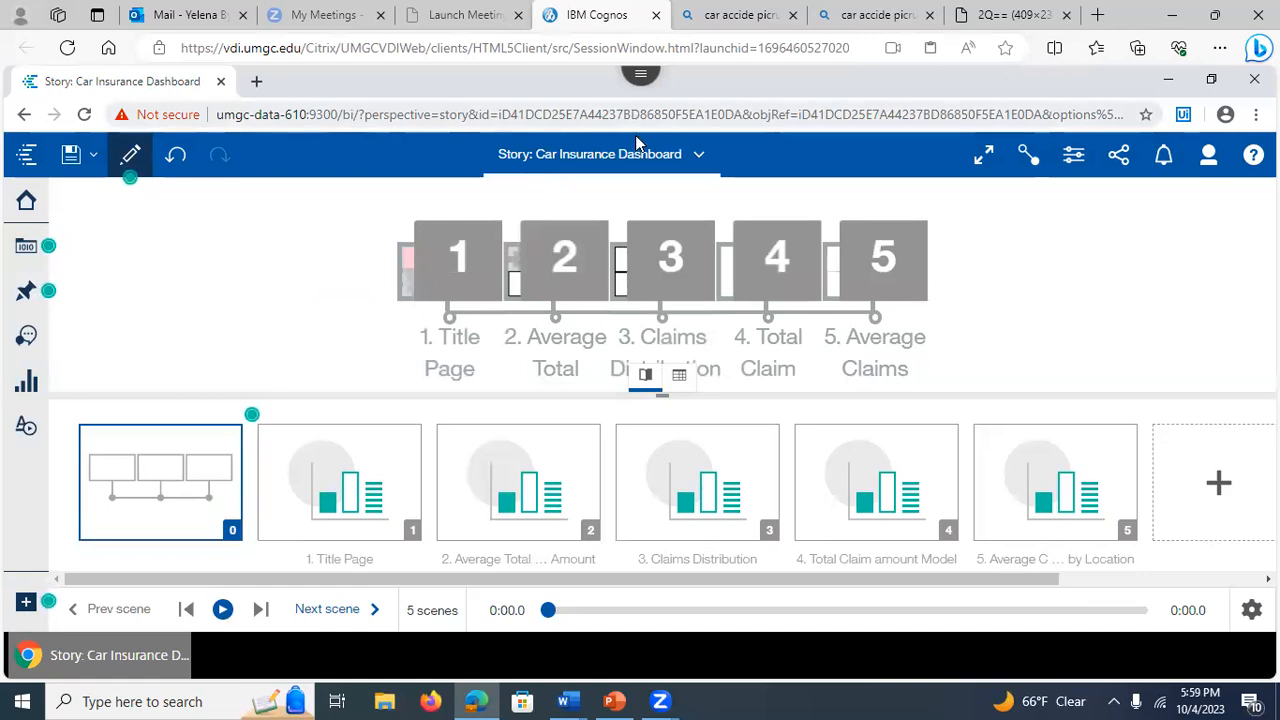
- Open the Animated path scene transition story from the Samples > Stories folder in Team content
left_click(699, 155)
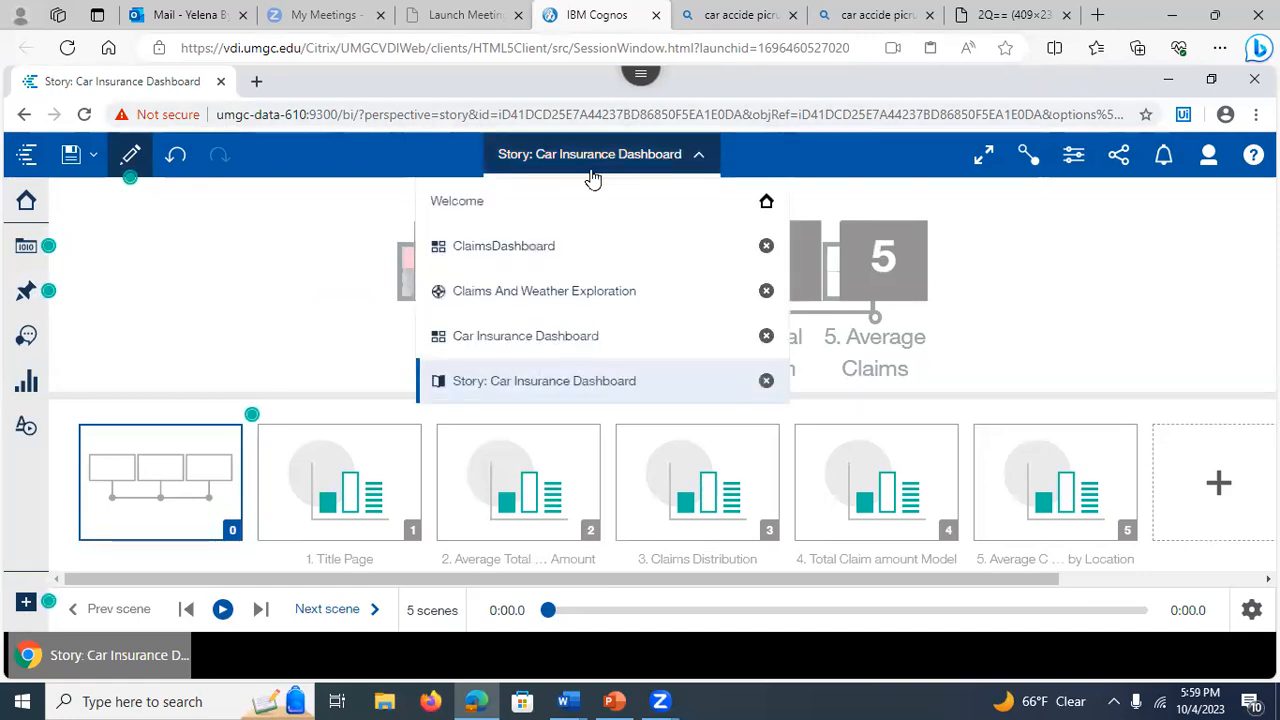
left_click(547, 205)
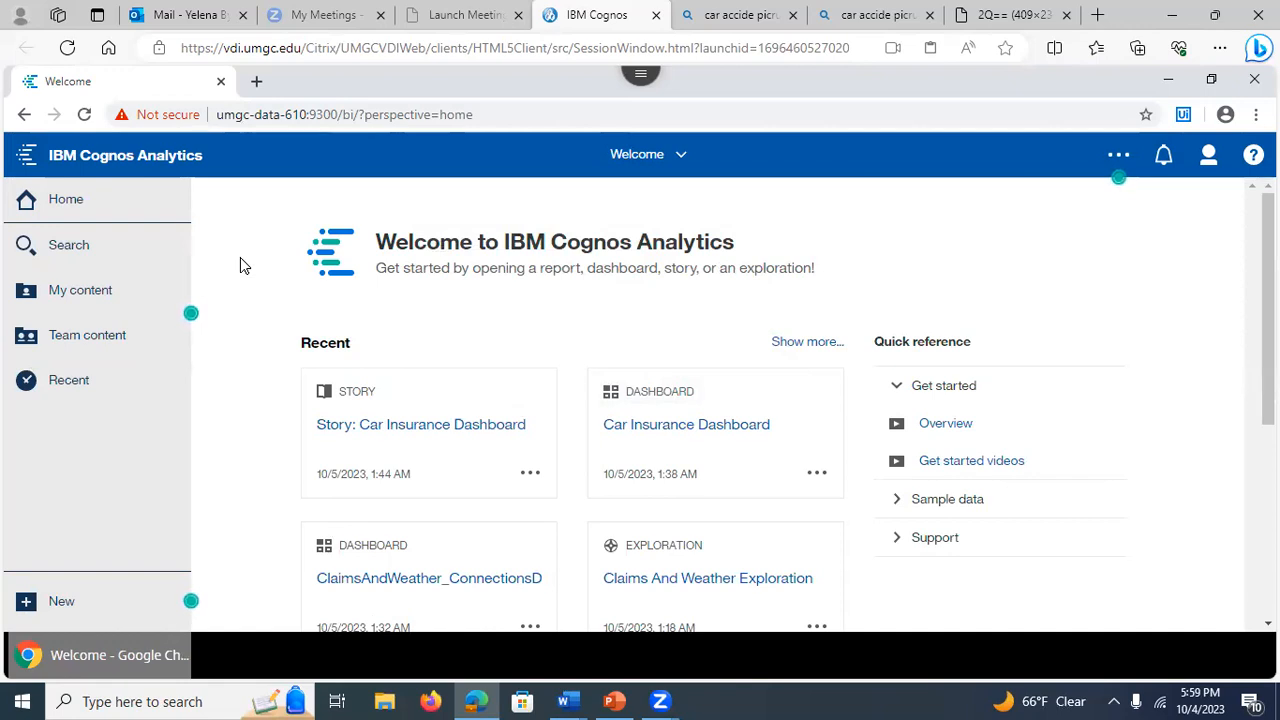
left_click(77, 344)
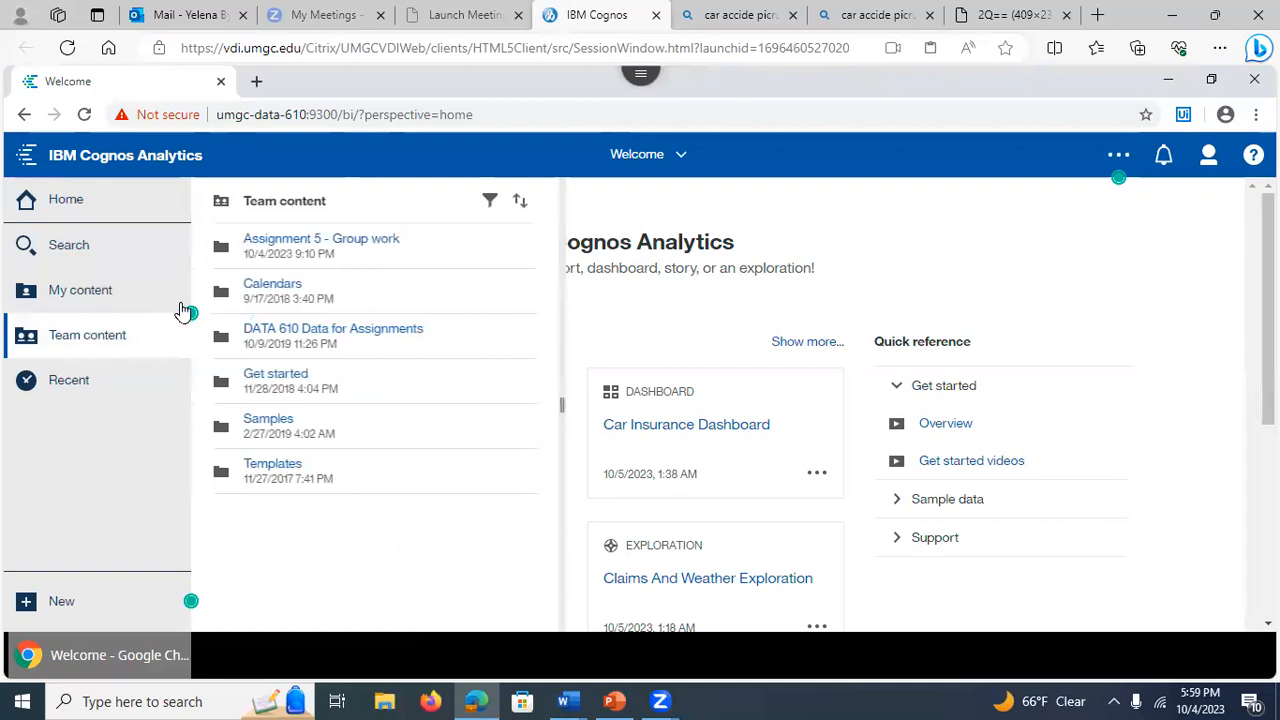
left_click(268, 421)
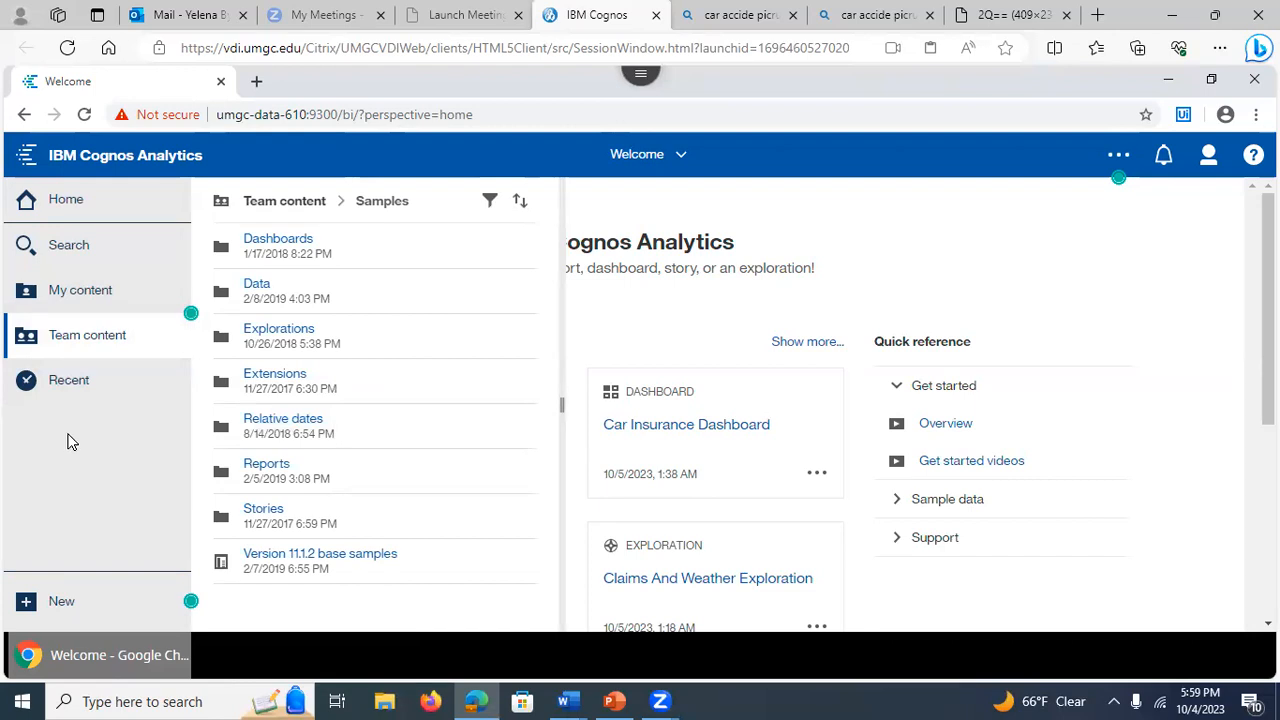
left_click(262, 509)
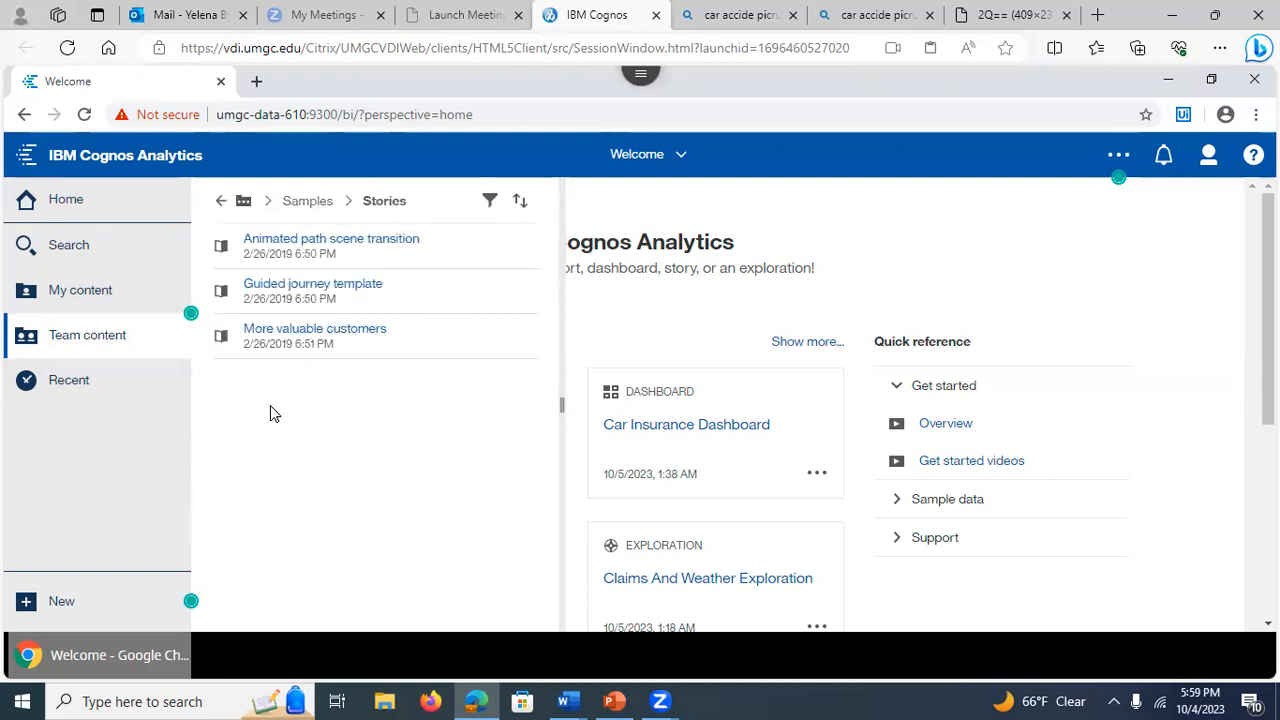
left_click(313, 246)
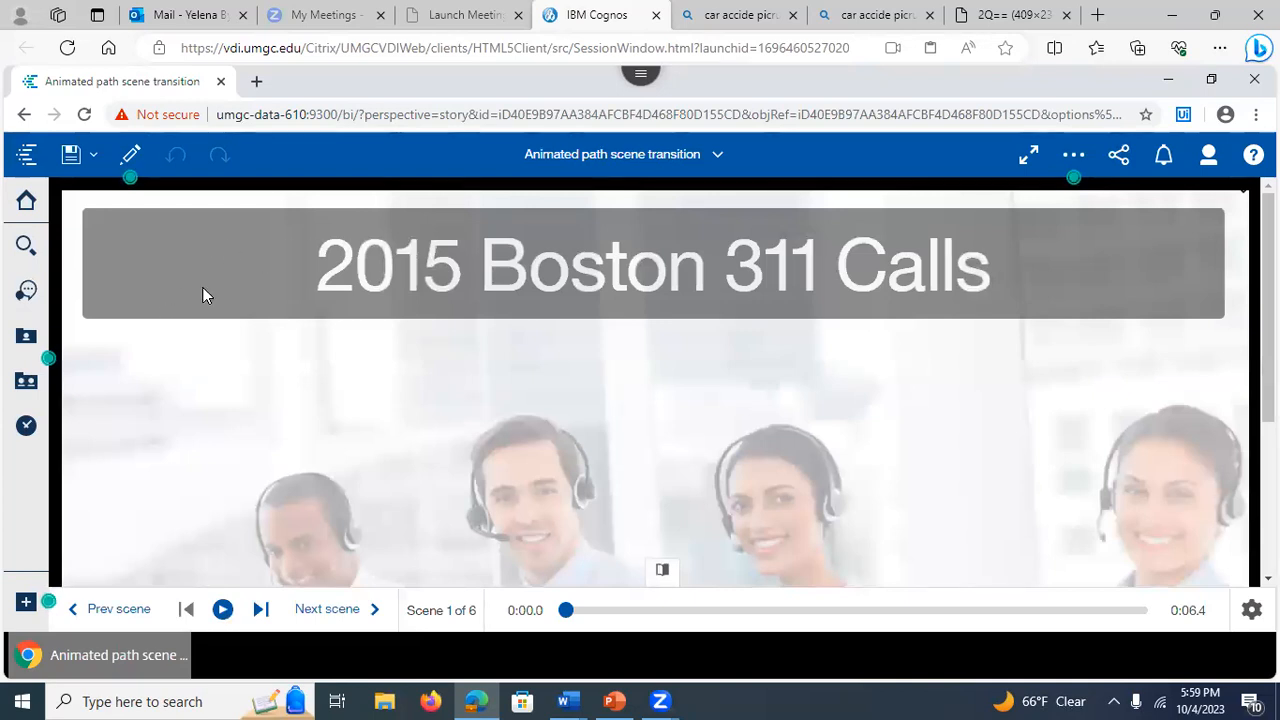
- Play the sample story to watch its animated scene transitions, and close it
left_click(222, 610)
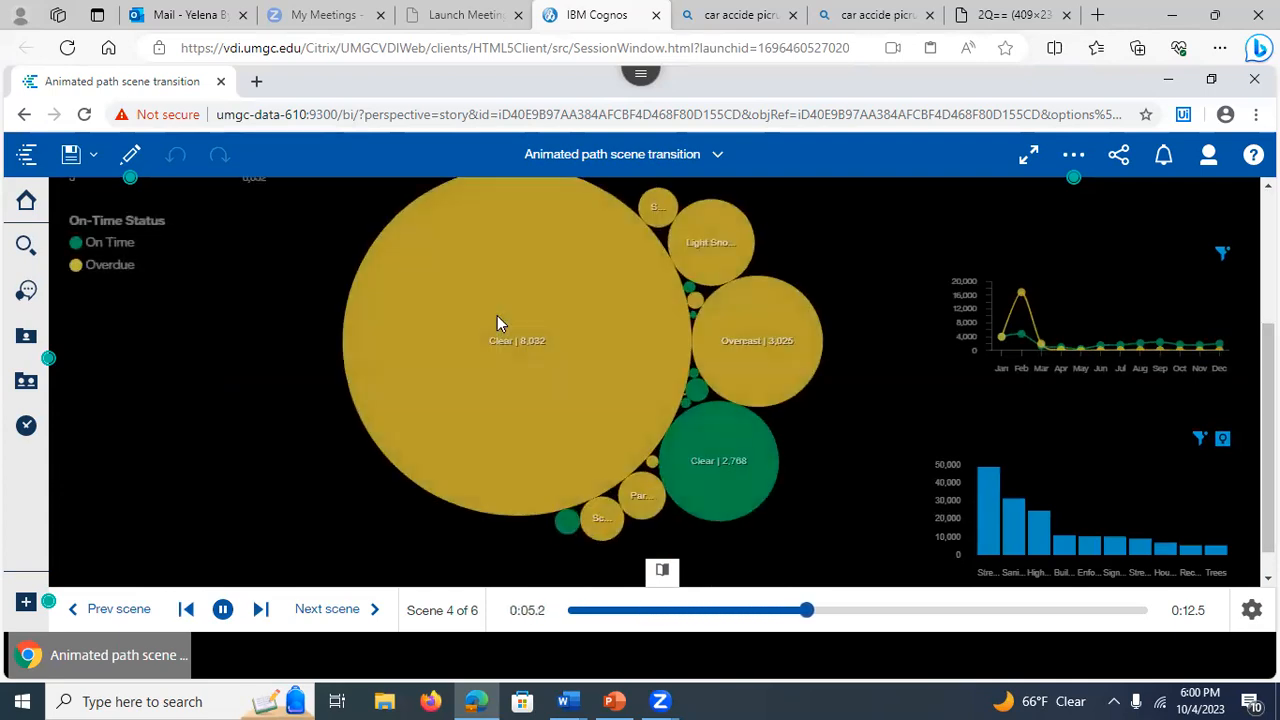
mouse_move(497, 324)
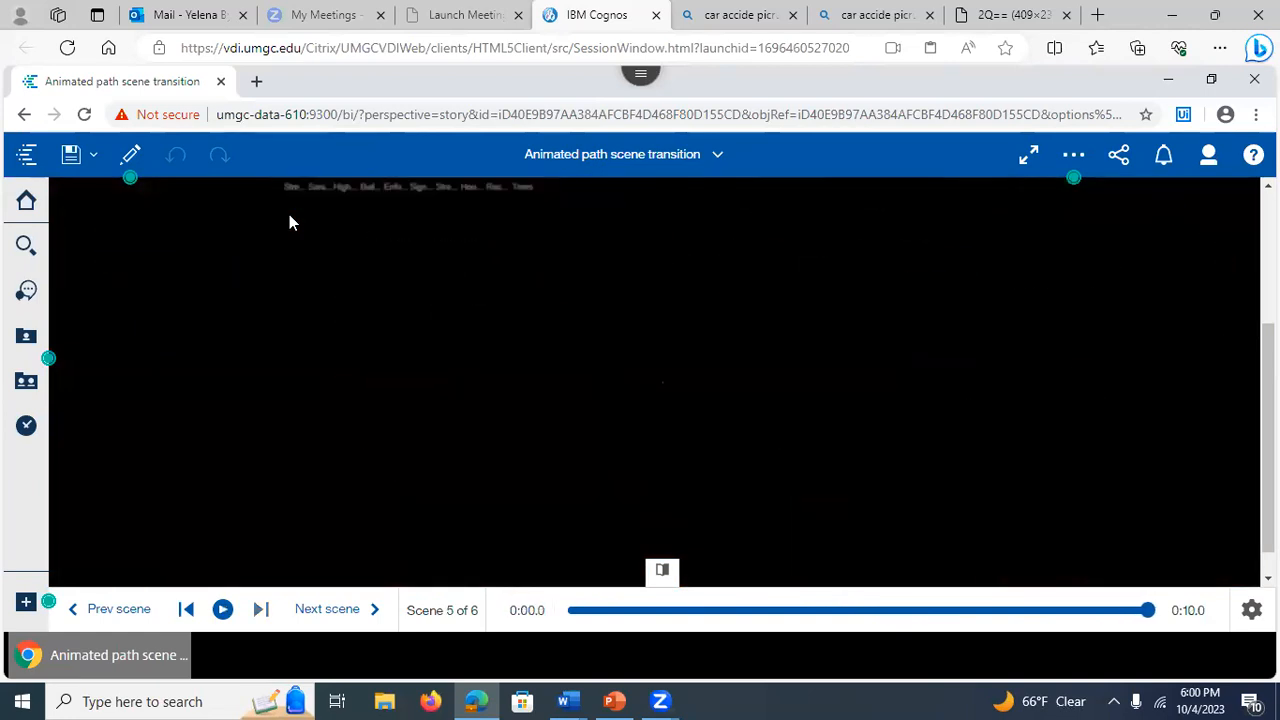
left_click(718, 155)
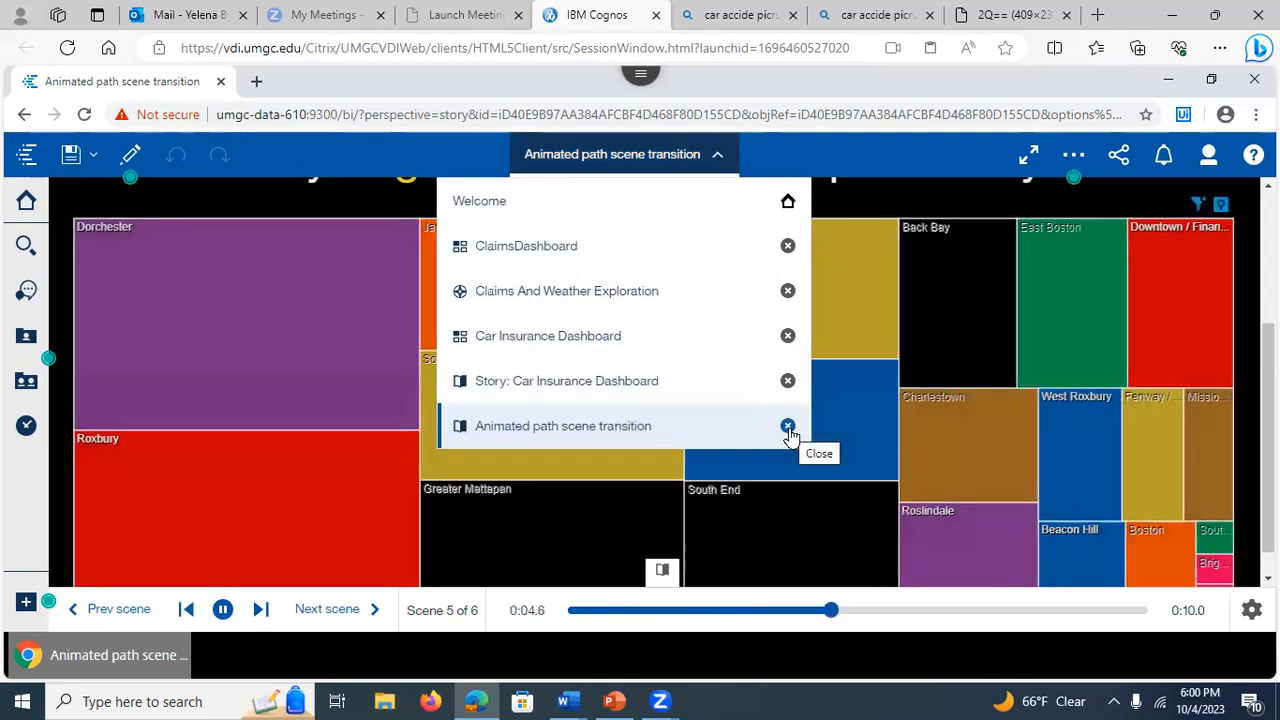
left_click(788, 427)
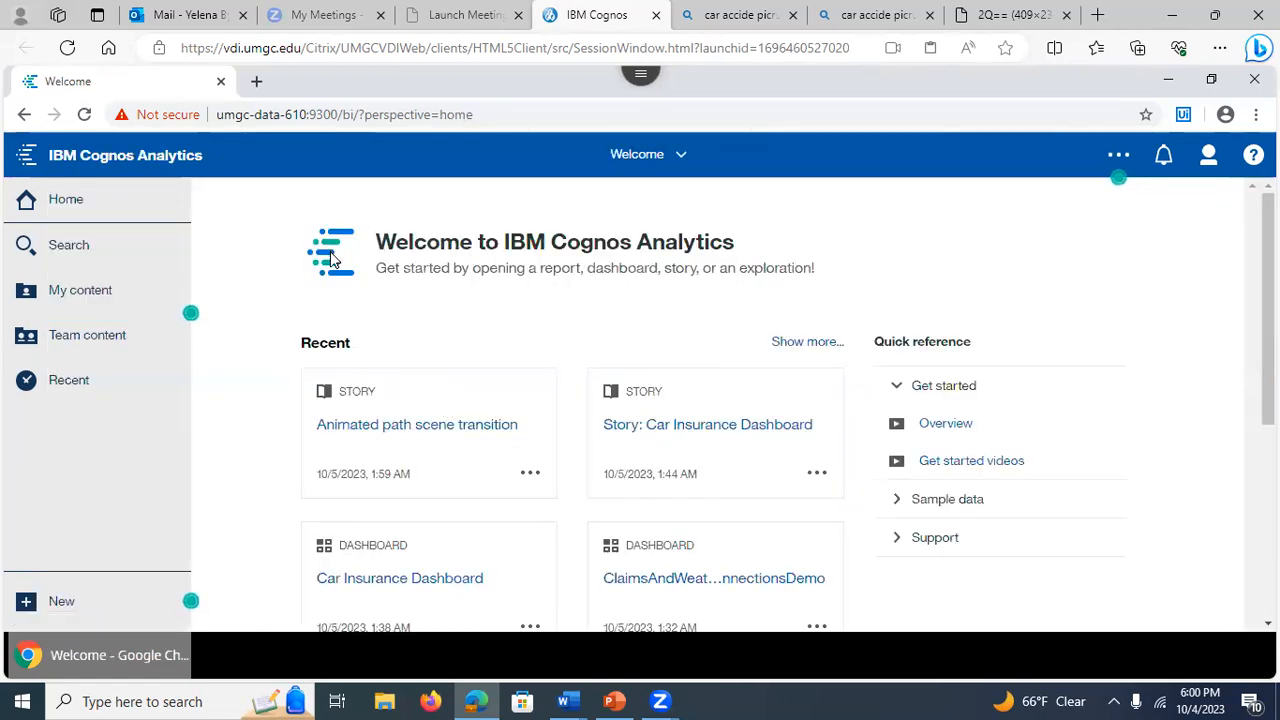
- Switch to the PowerPoint deck and review slides 24 to 26 on story scenes, sample content and the Assignment 5 group work
left_click(614, 701)
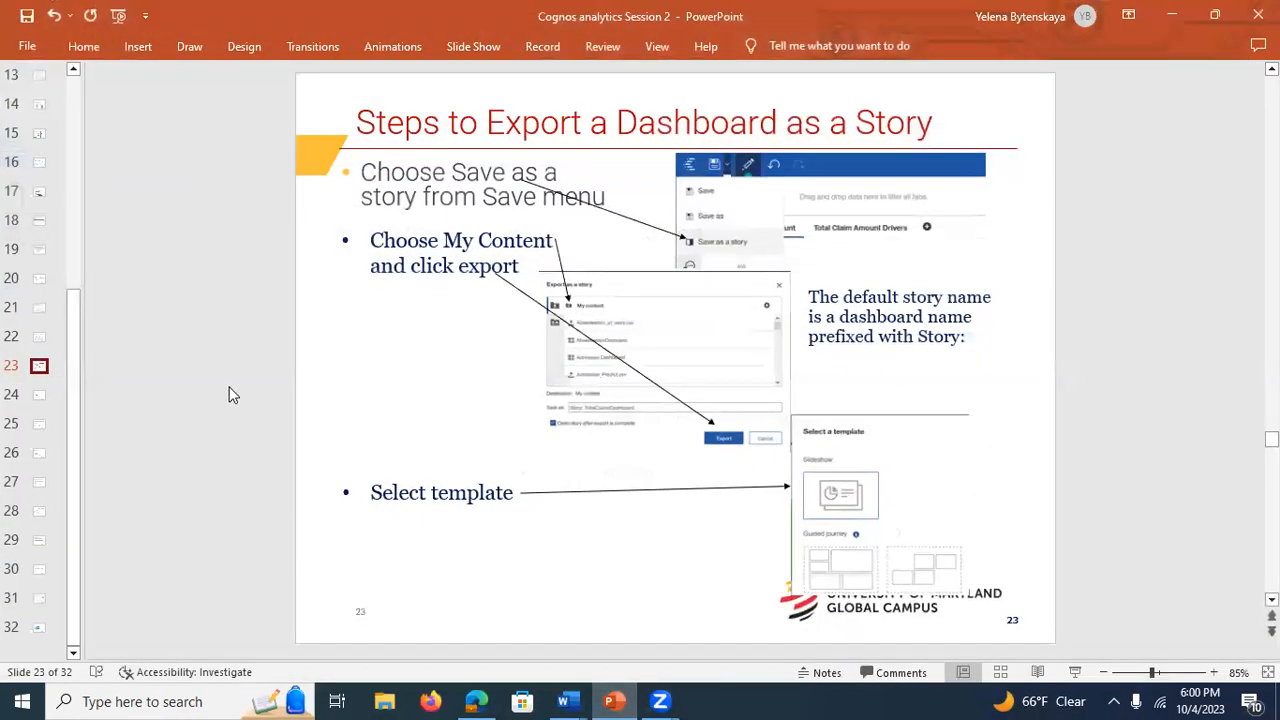
left_click(36, 397)
left_click(36, 397)
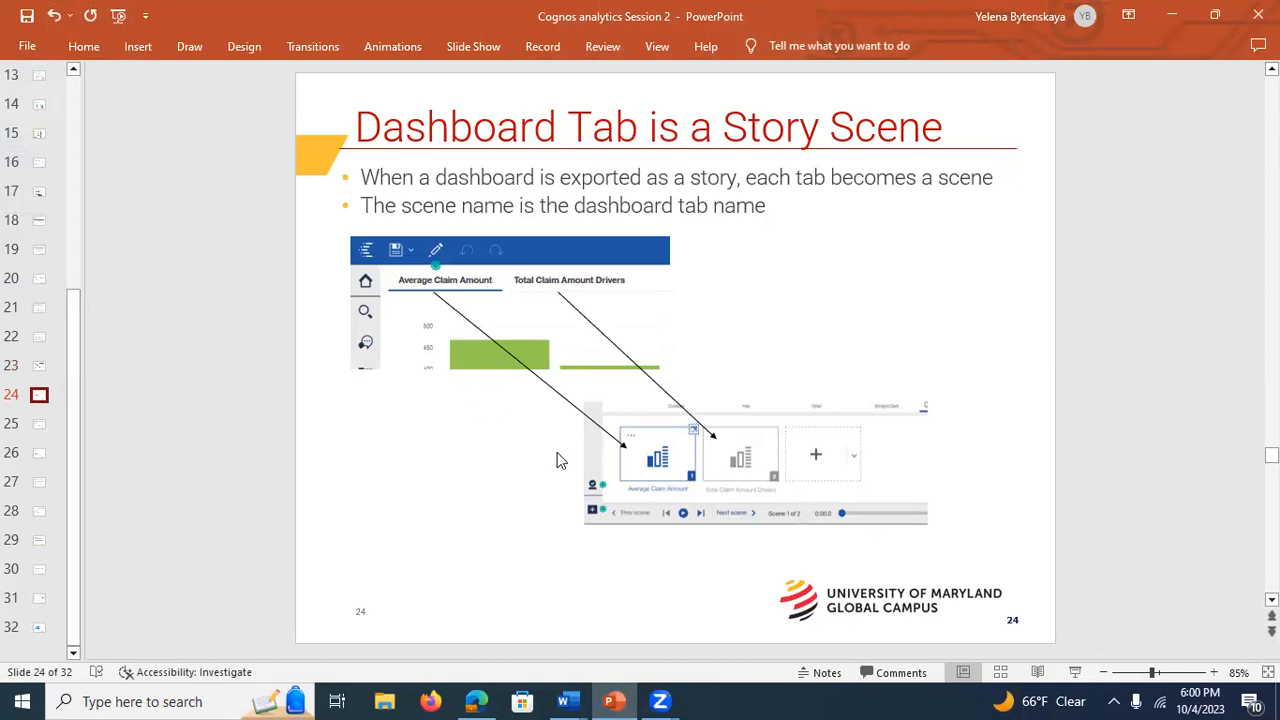
left_click(39, 424)
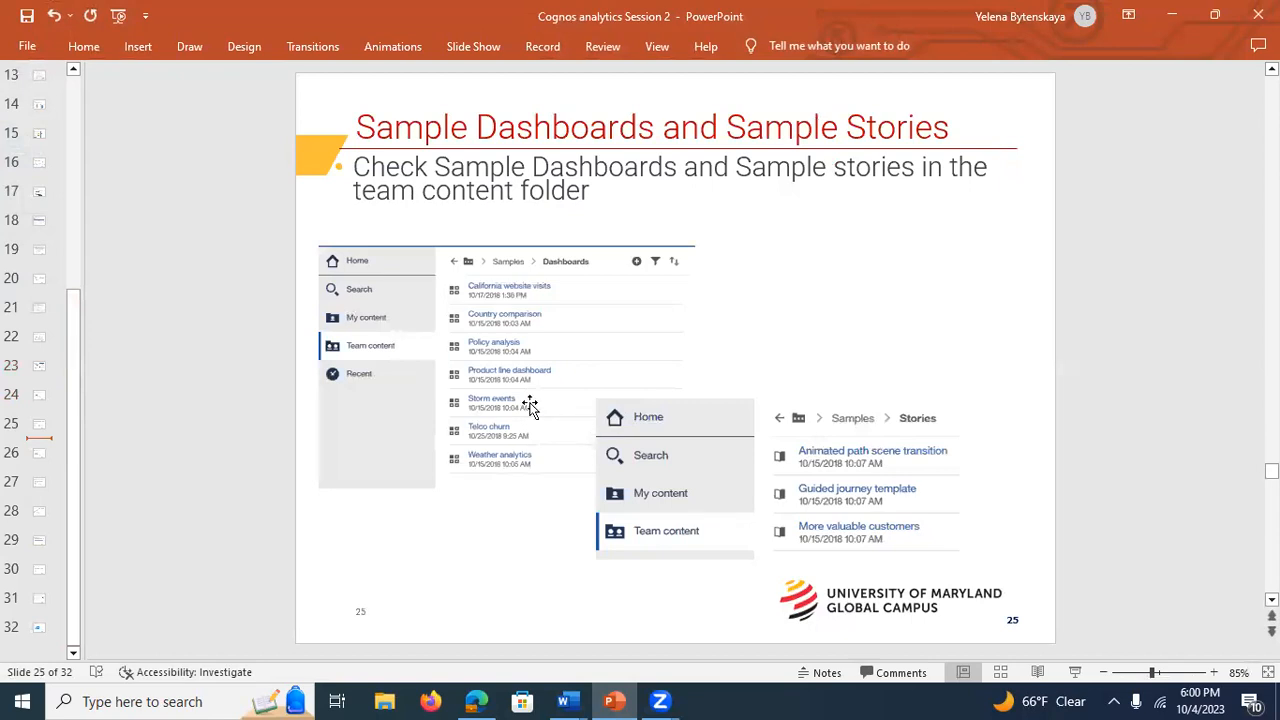
left_click(38, 455)
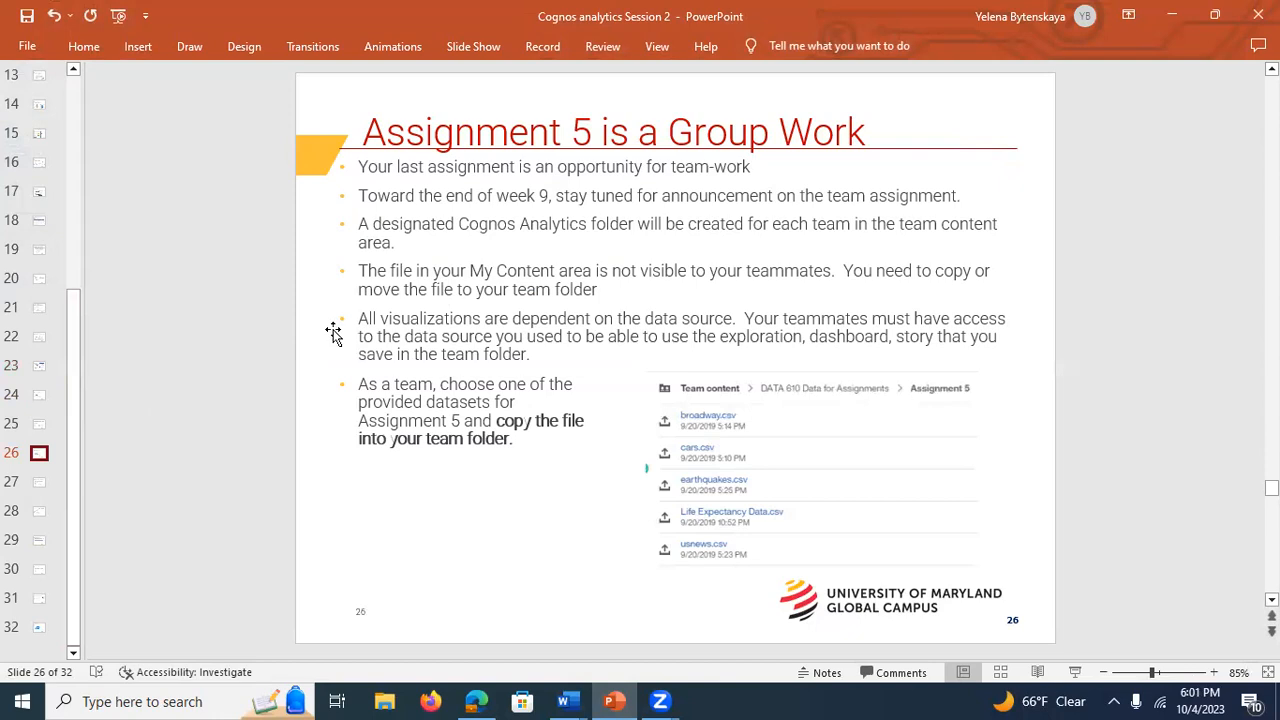
- Switch back to IBM Cognos Analytics and open the DATA 610 Data for Assignments > Assignment 5 folder in Team content
left_click(1172, 15)
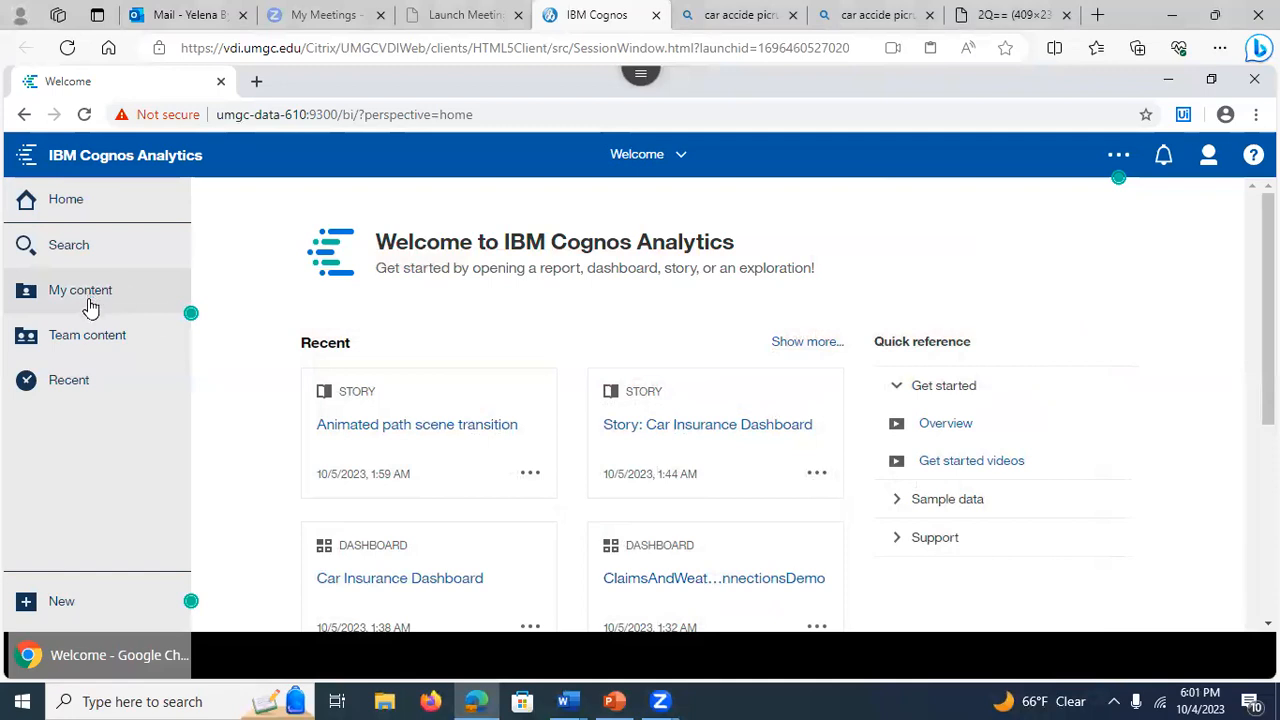
left_click(90, 339)
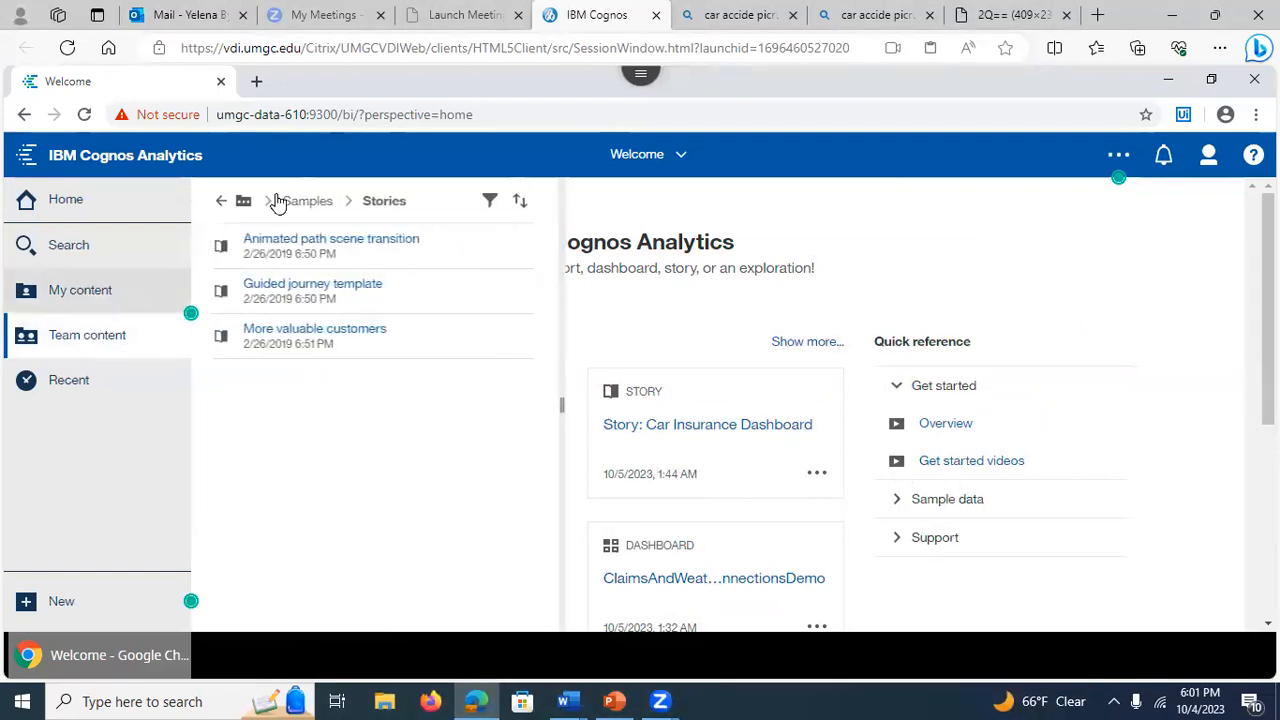
left_click(221, 204)
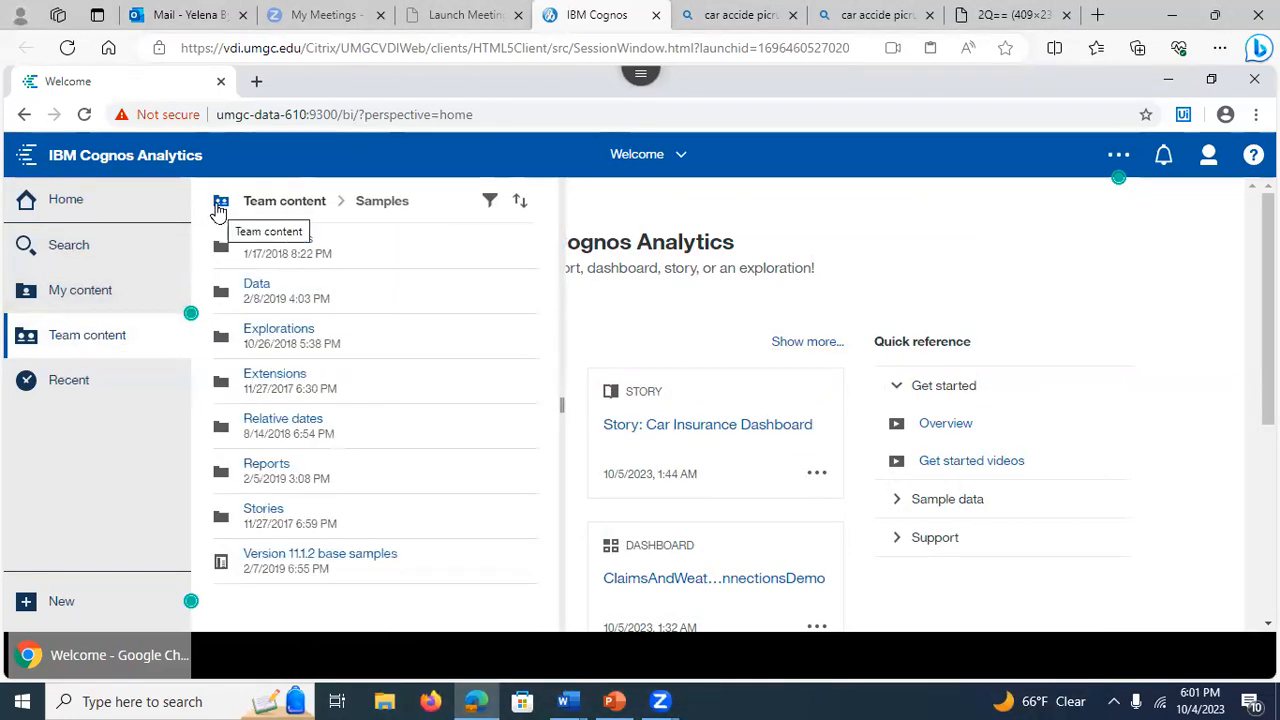
left_click(281, 201)
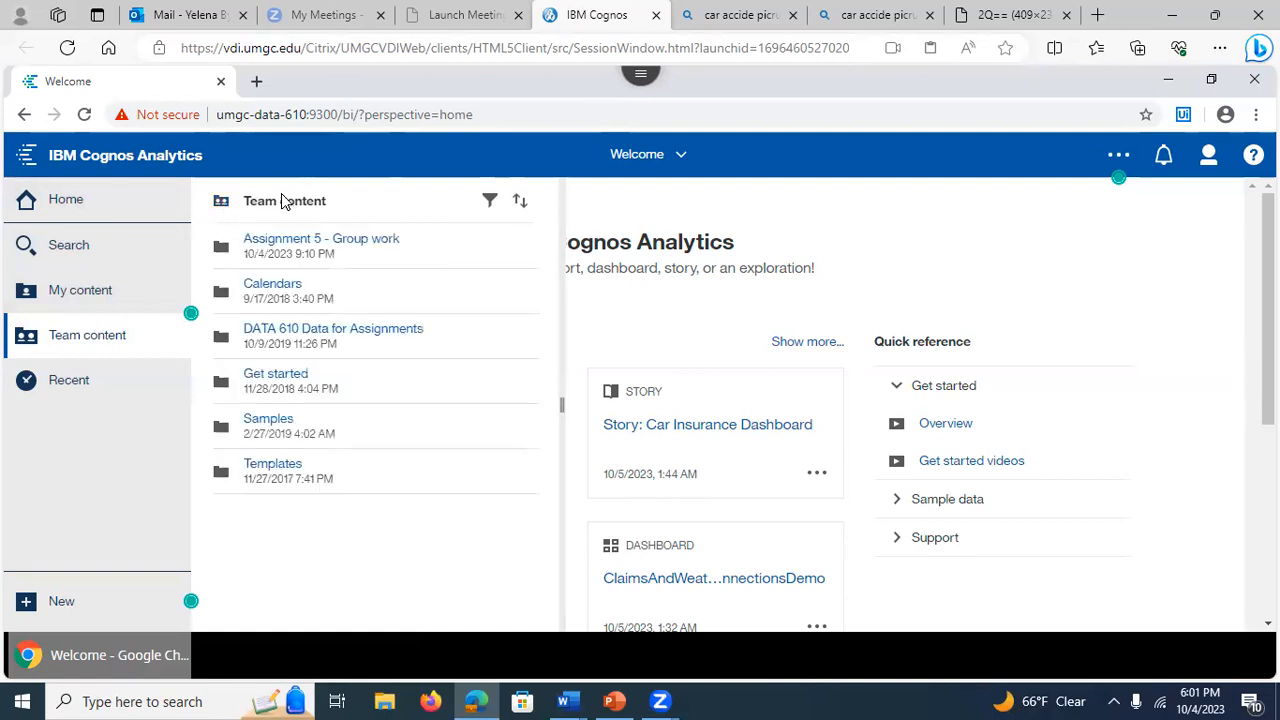
left_click(343, 330)
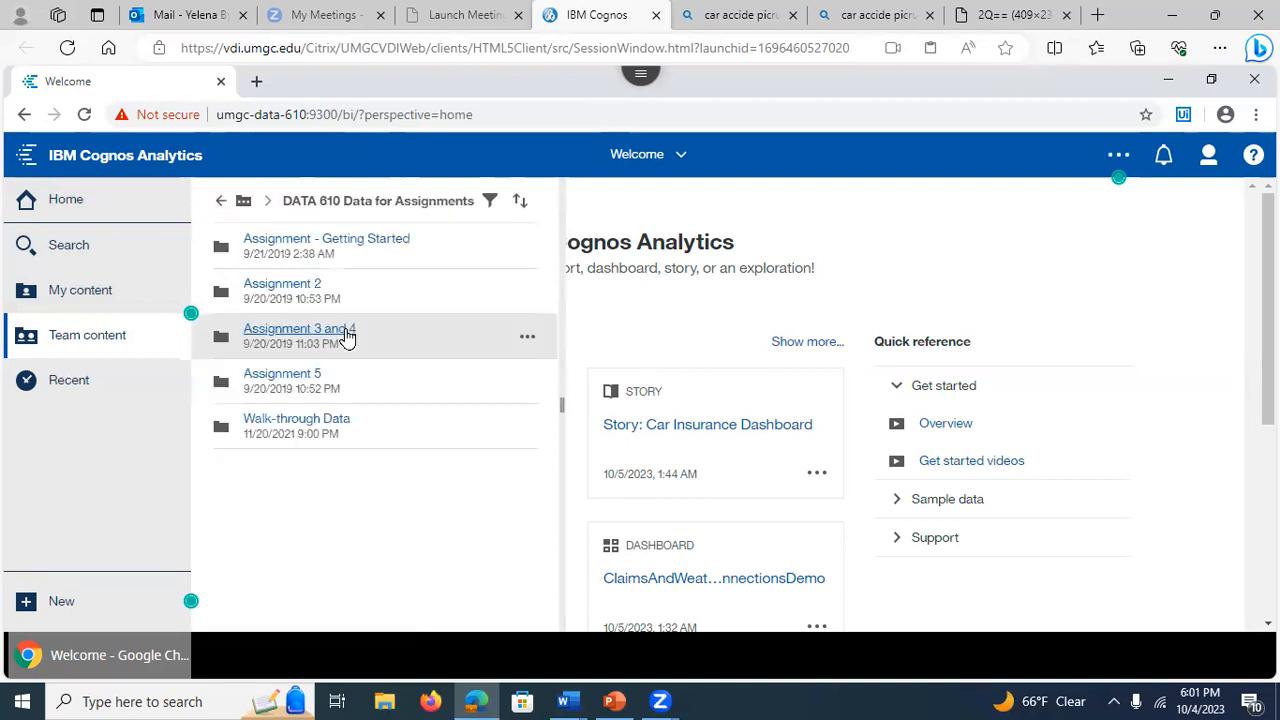
left_click(293, 378)
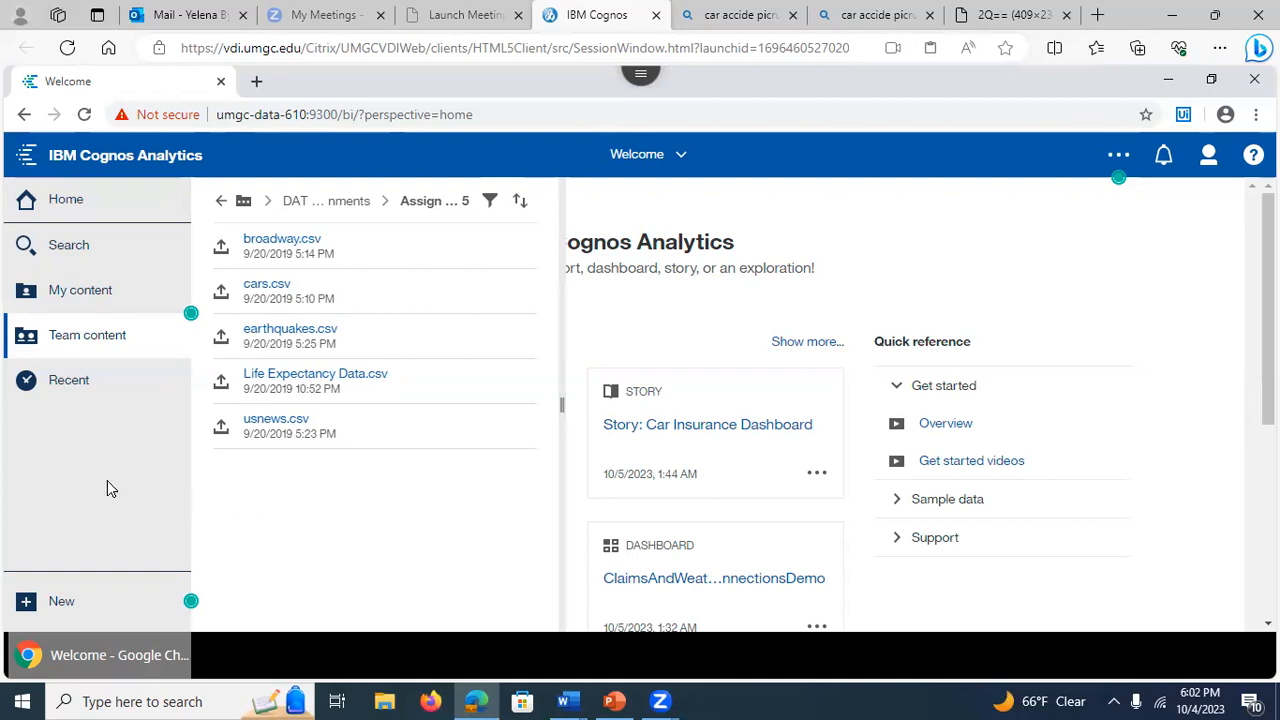
- Open the Session 9040 - Team 1 folder under Assignment 5 - Group work > Fall 2023 in Team content
left_click(70, 341)
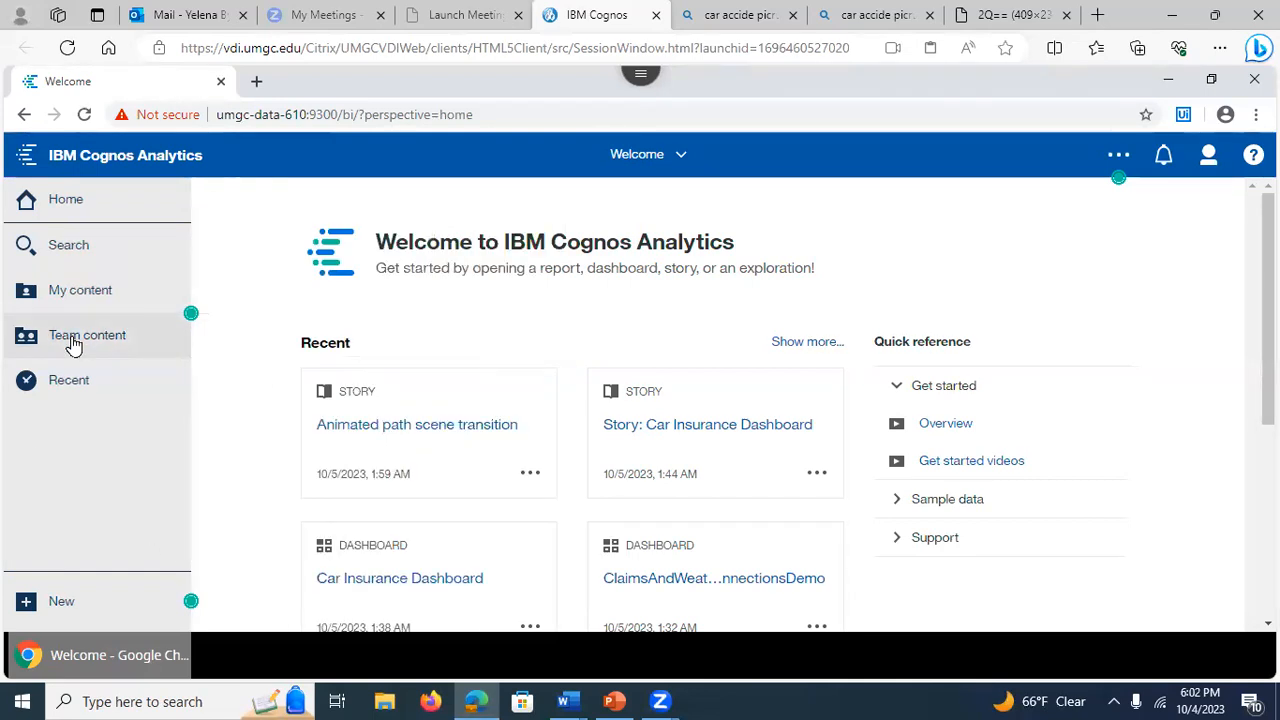
left_click(70, 341)
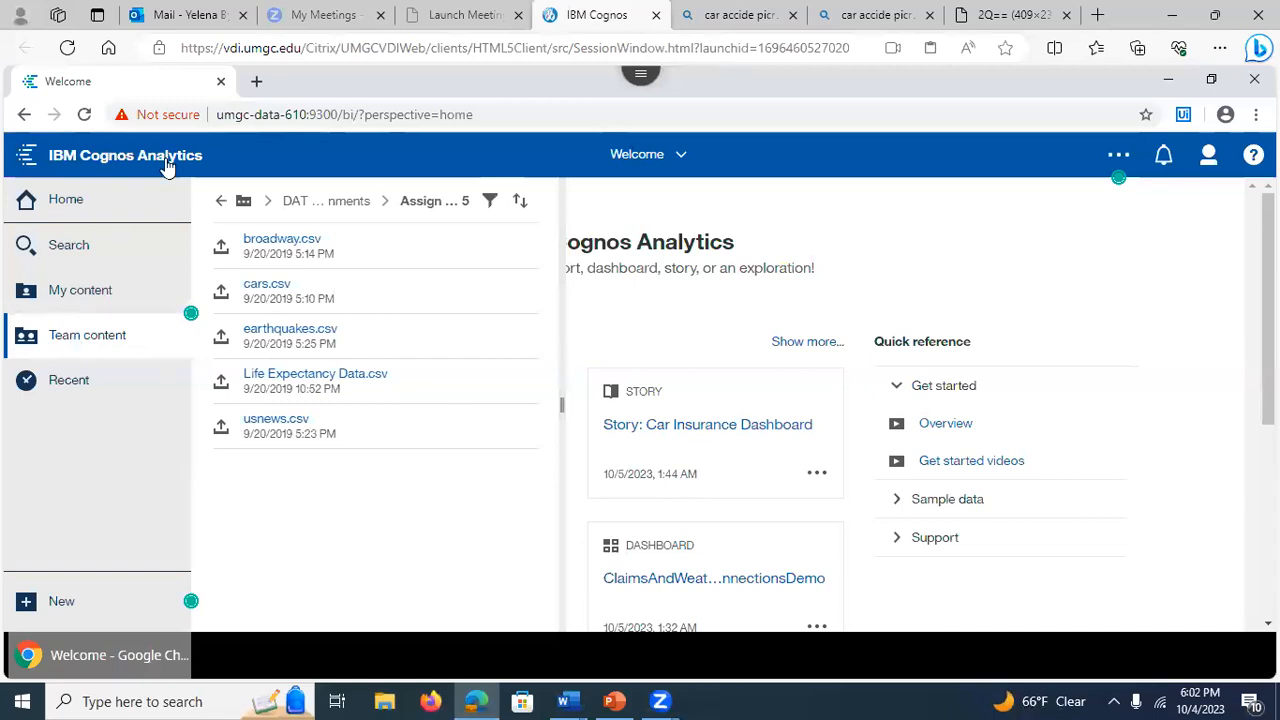
left_click(221, 201)
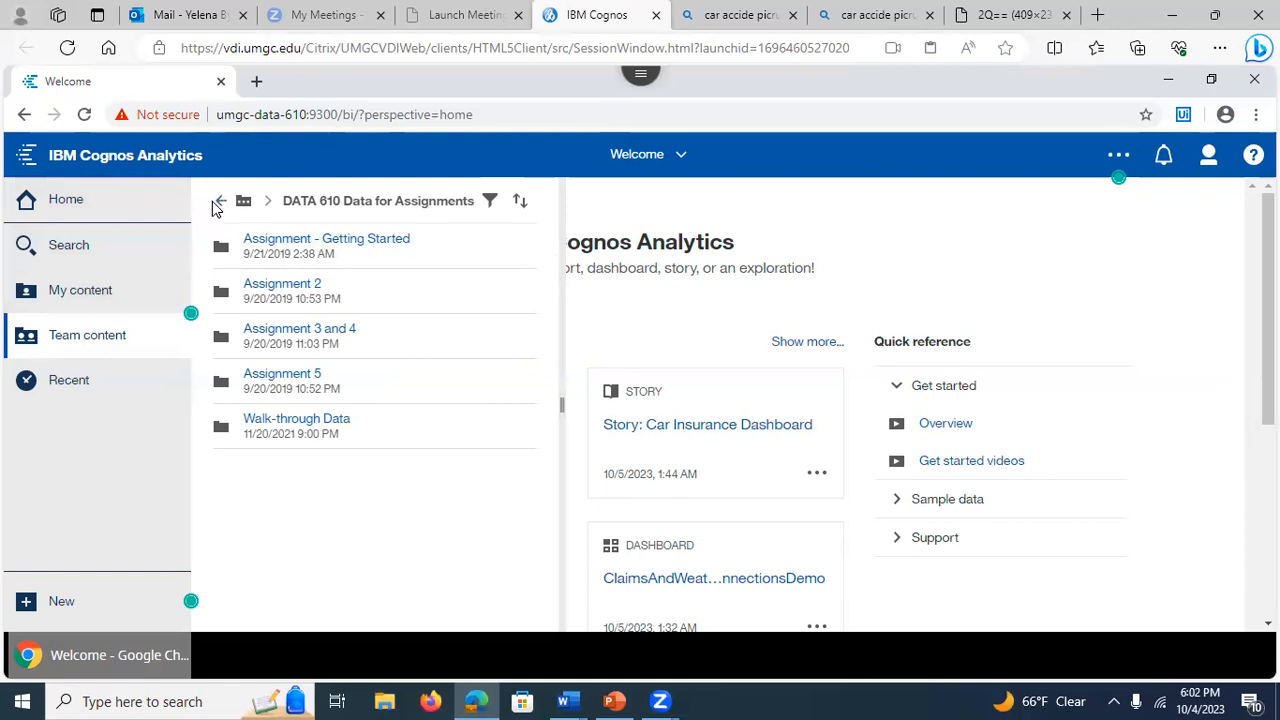
left_click(219, 202)
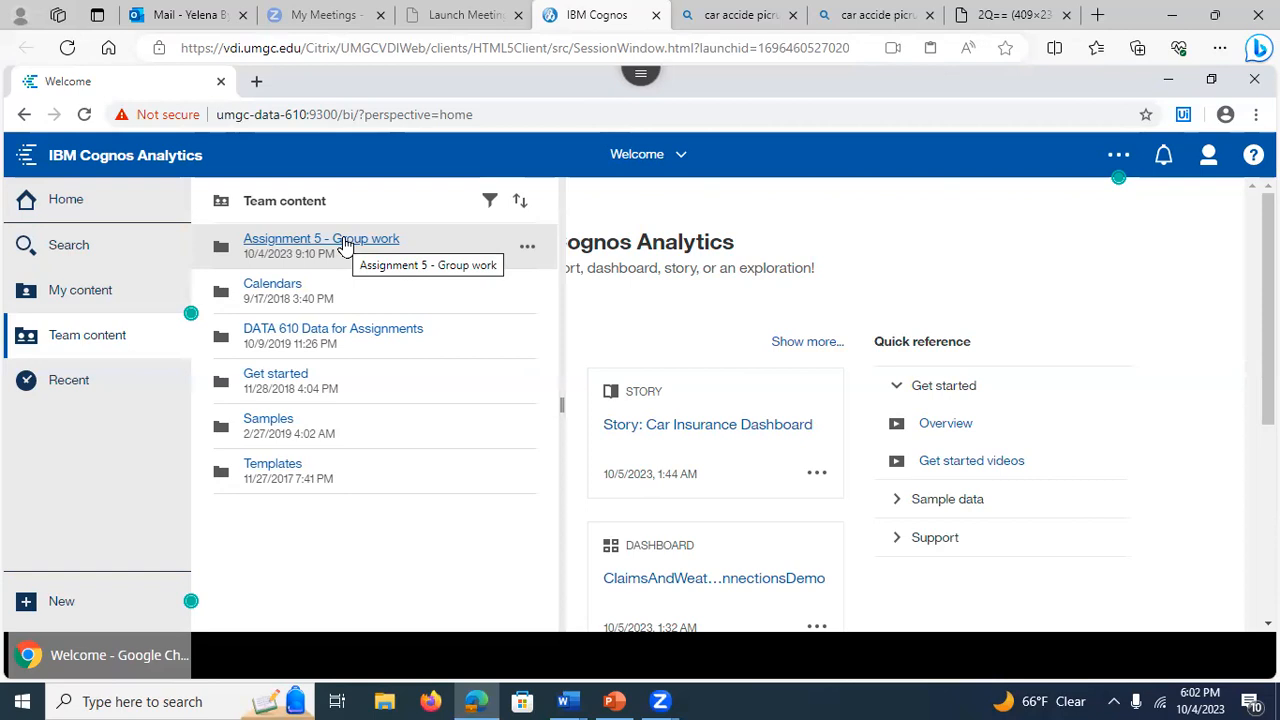
left_click(343, 243)
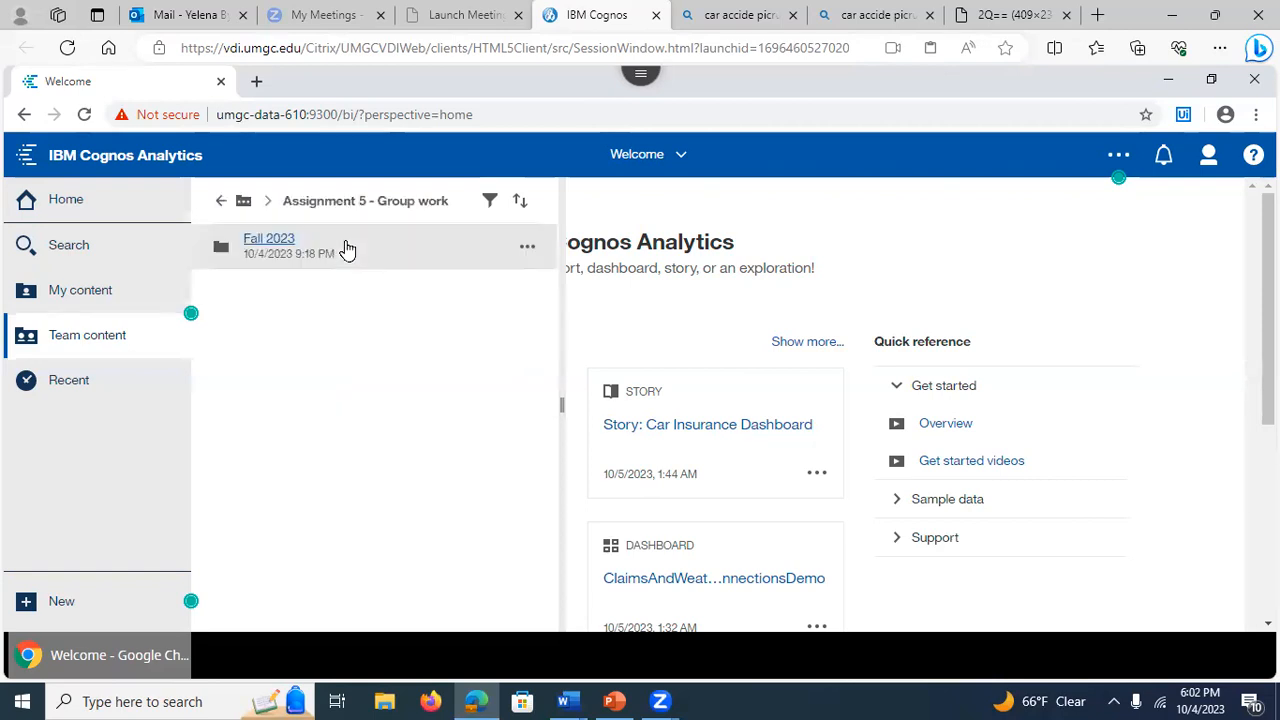
left_click(280, 244)
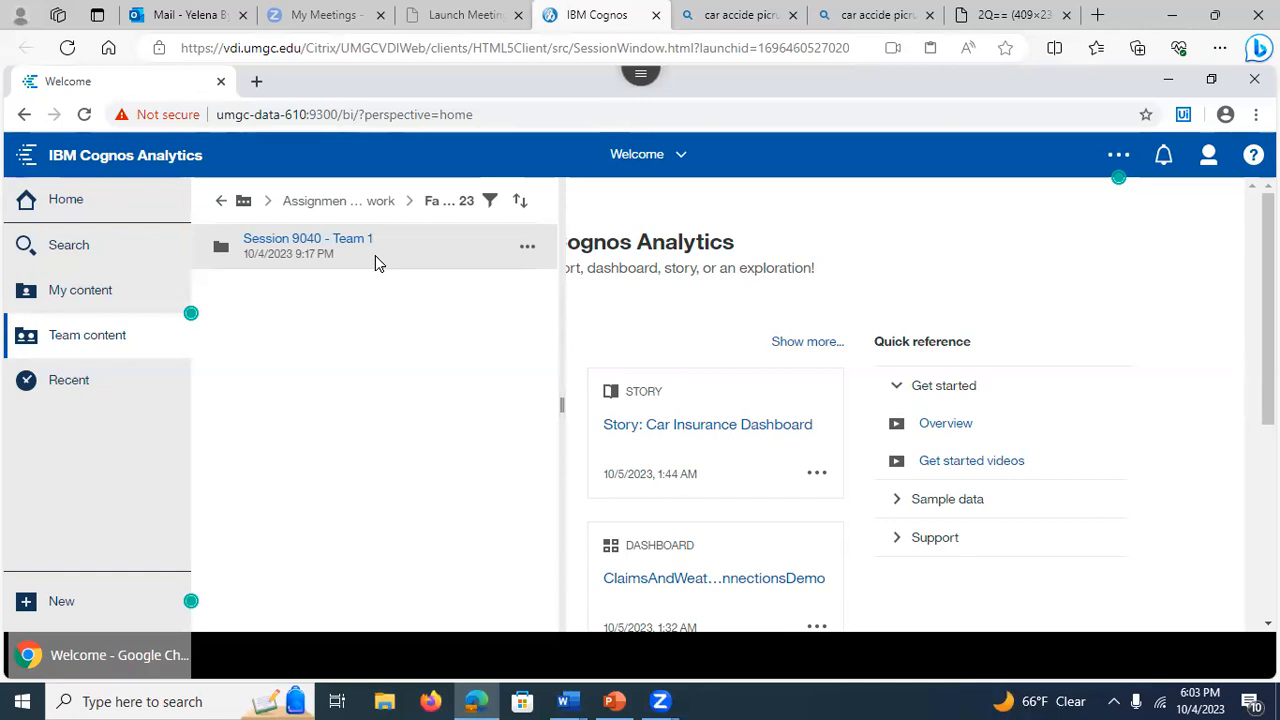
left_click(321, 243)
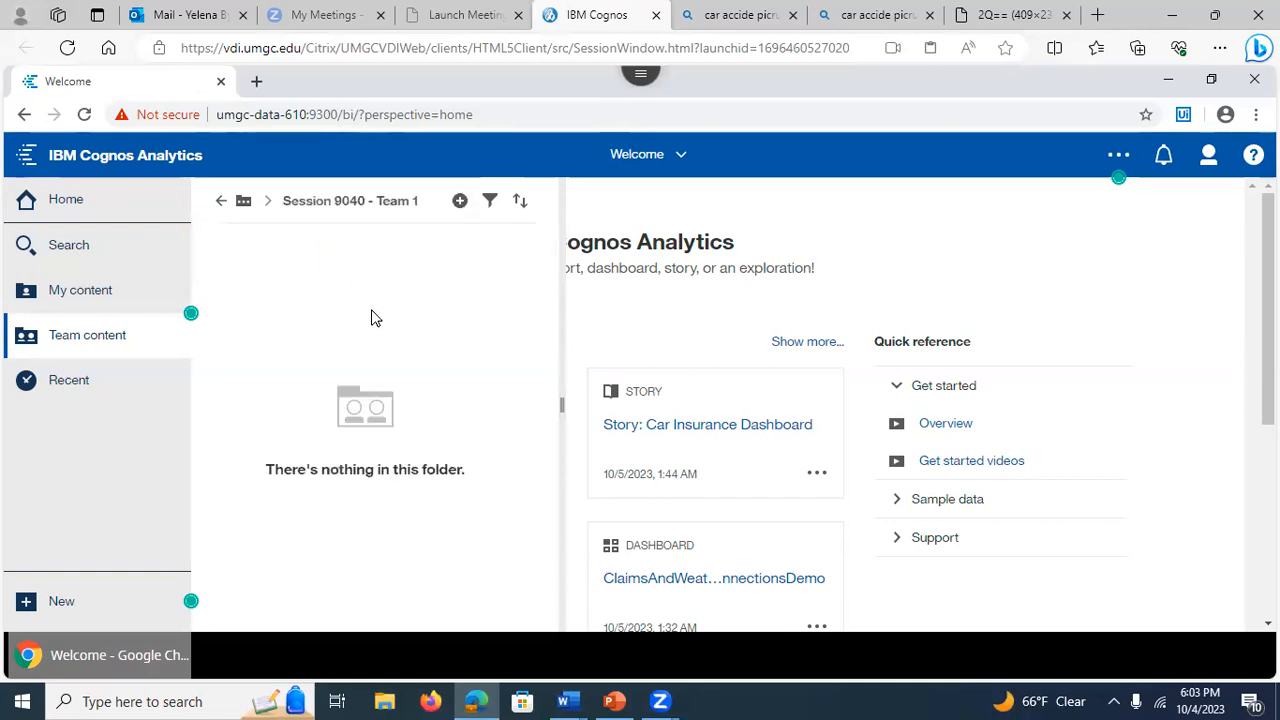
- Return to the Assignment 5 dataset folder under DATA 610 Data for Assignments
left_click(221, 201)
left_click(221, 203)
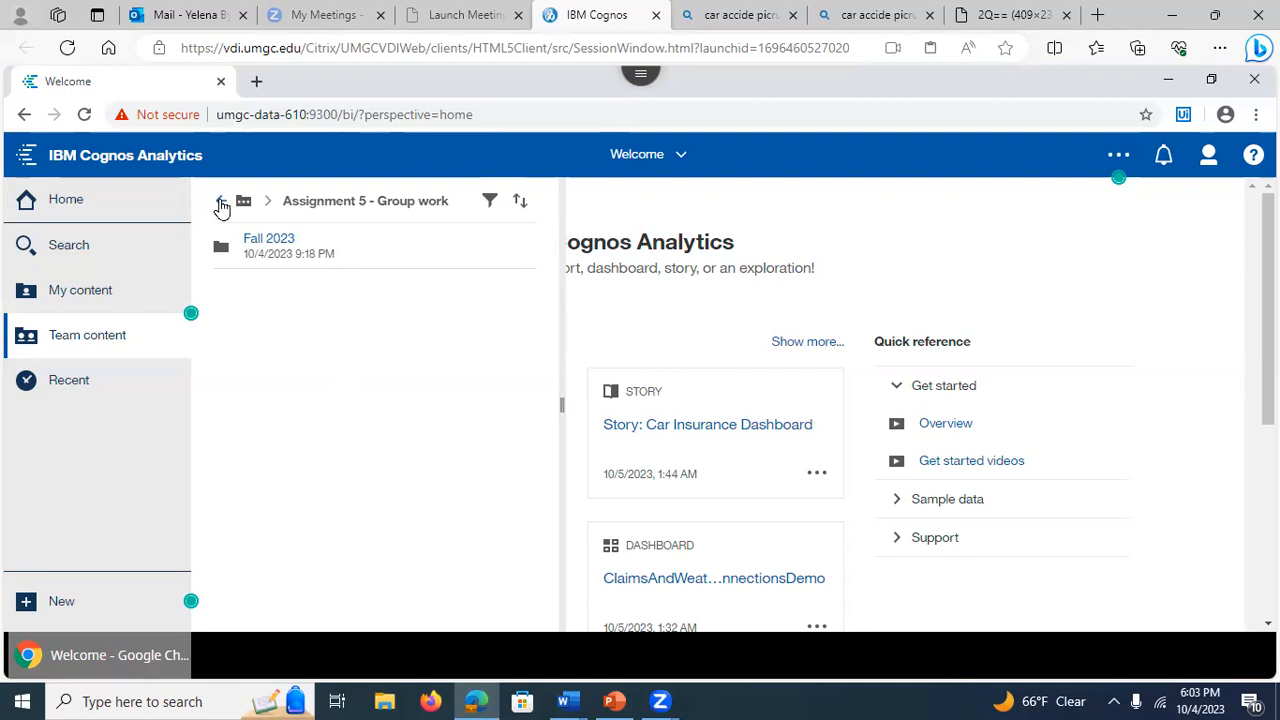
left_click(221, 203)
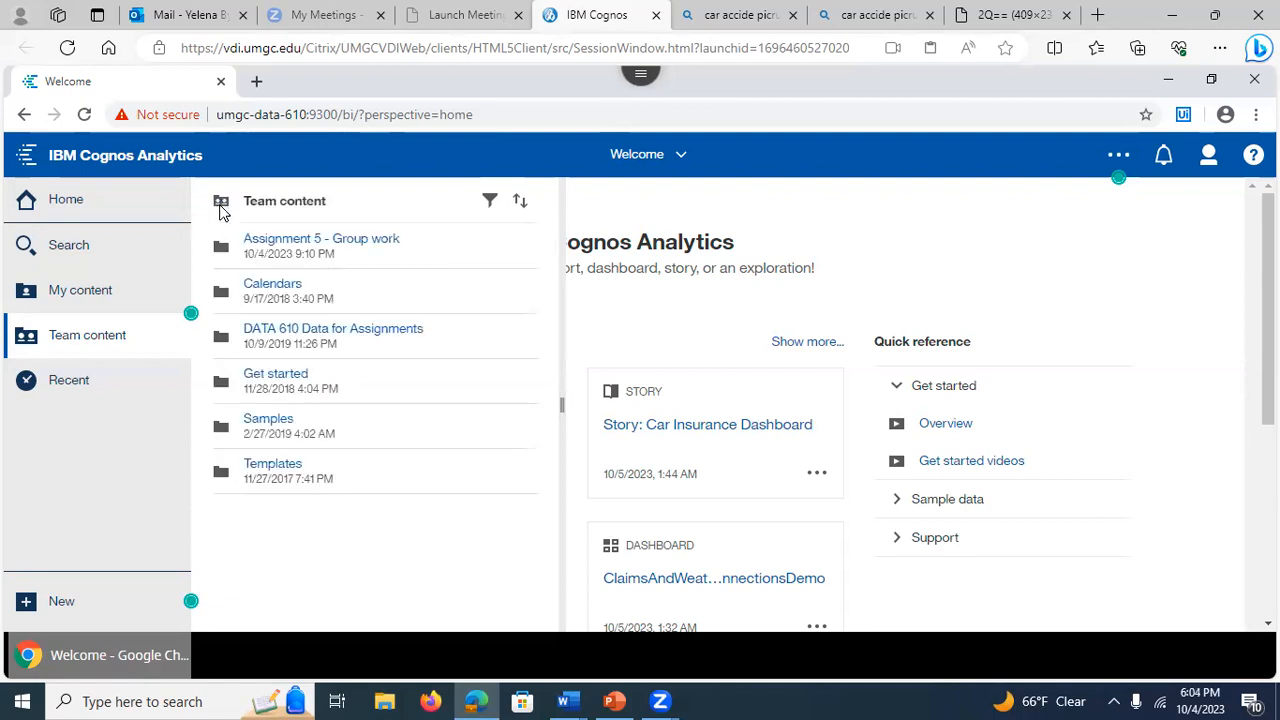
left_click(313, 336)
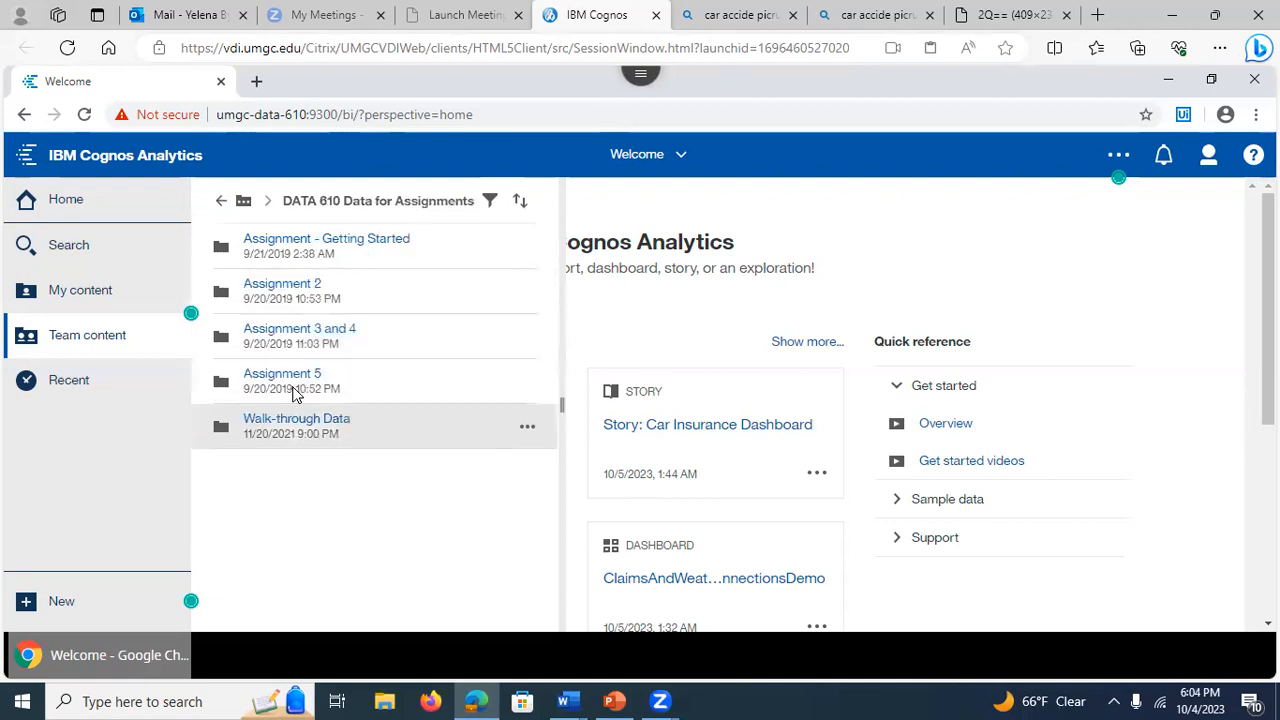
left_click(296, 381)
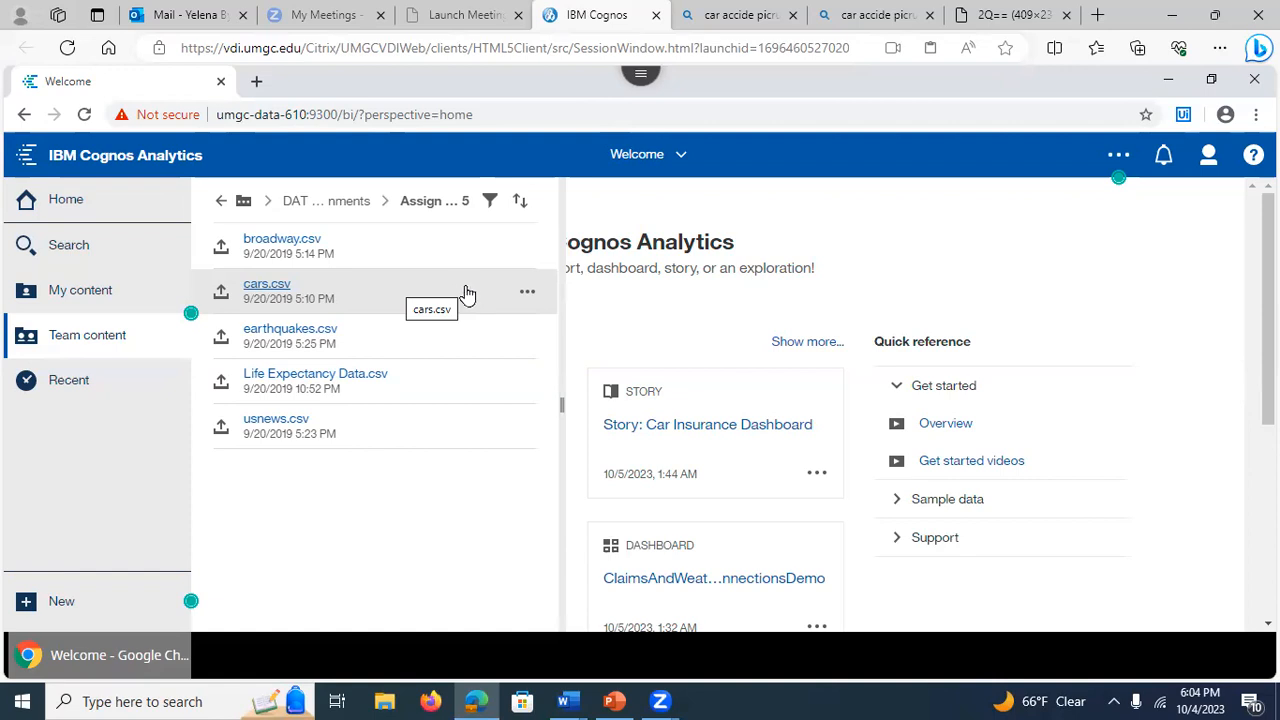
- Copy cars.csv to the team folder Assignment 5 - Group work > Fall 2023 > Session 9040 - Team 1
left_click(529, 295)
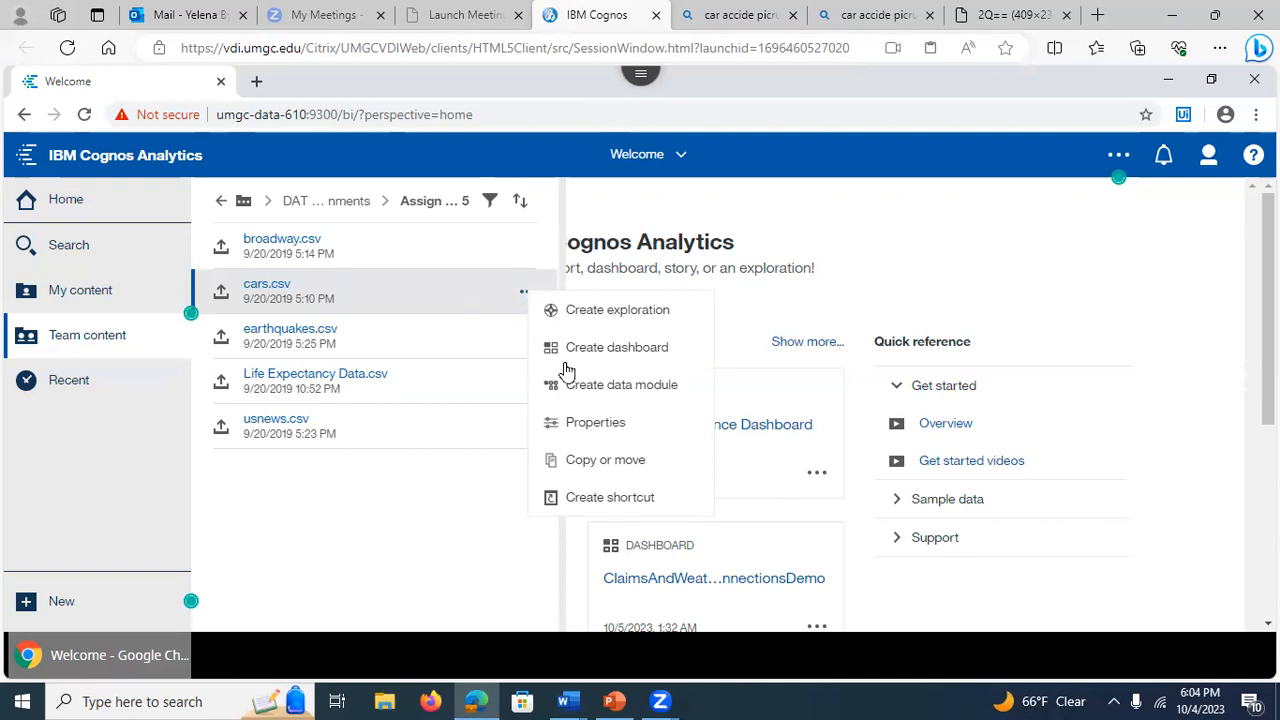
left_click(592, 462)
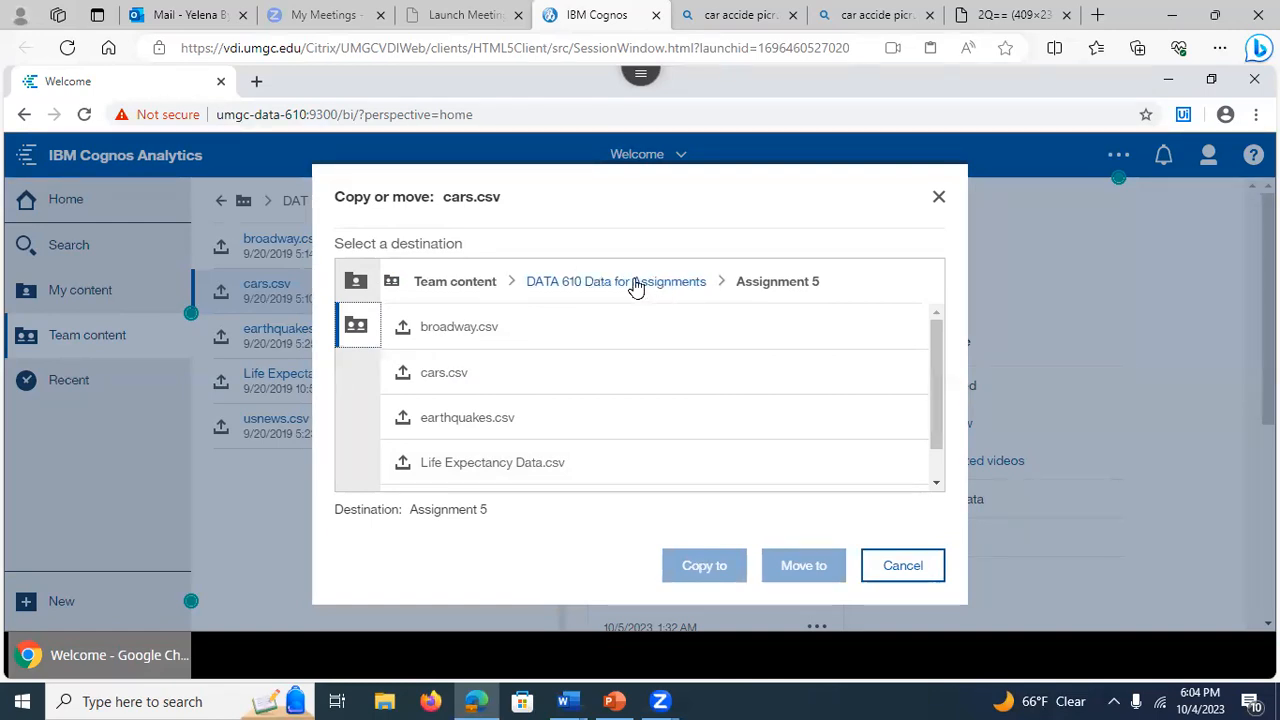
left_click(454, 286)
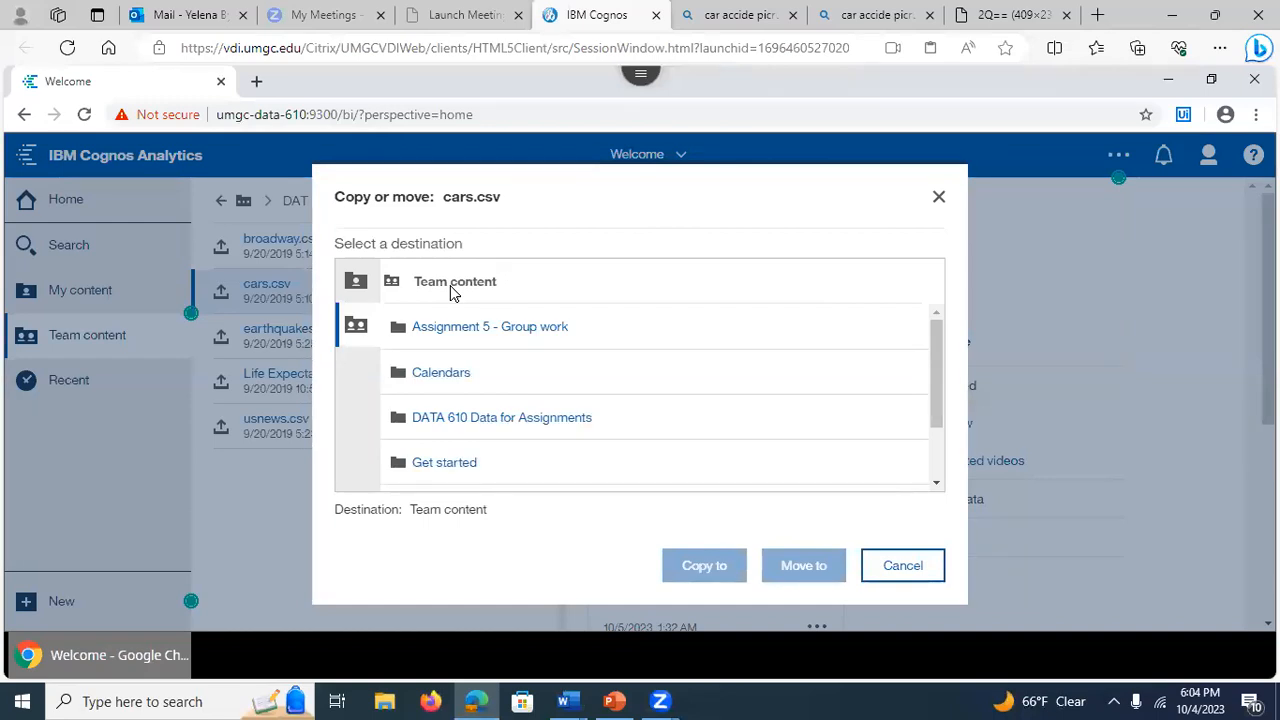
left_click(470, 332)
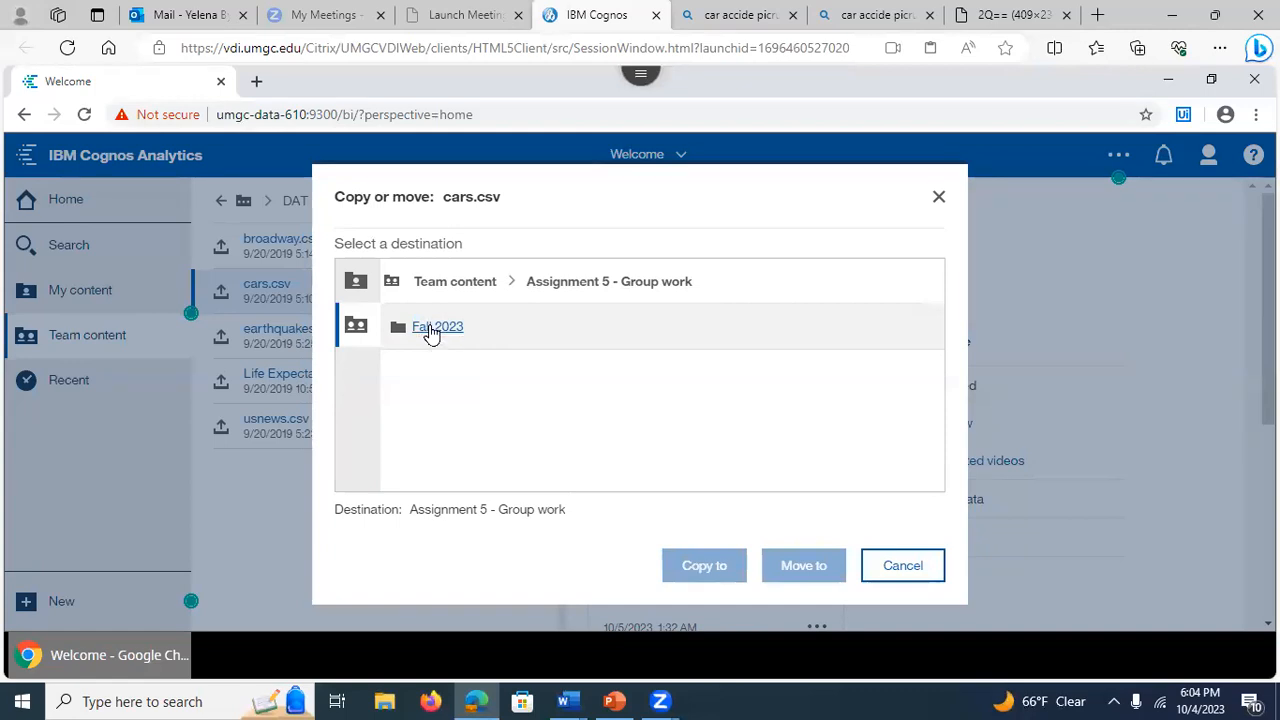
left_click(430, 330)
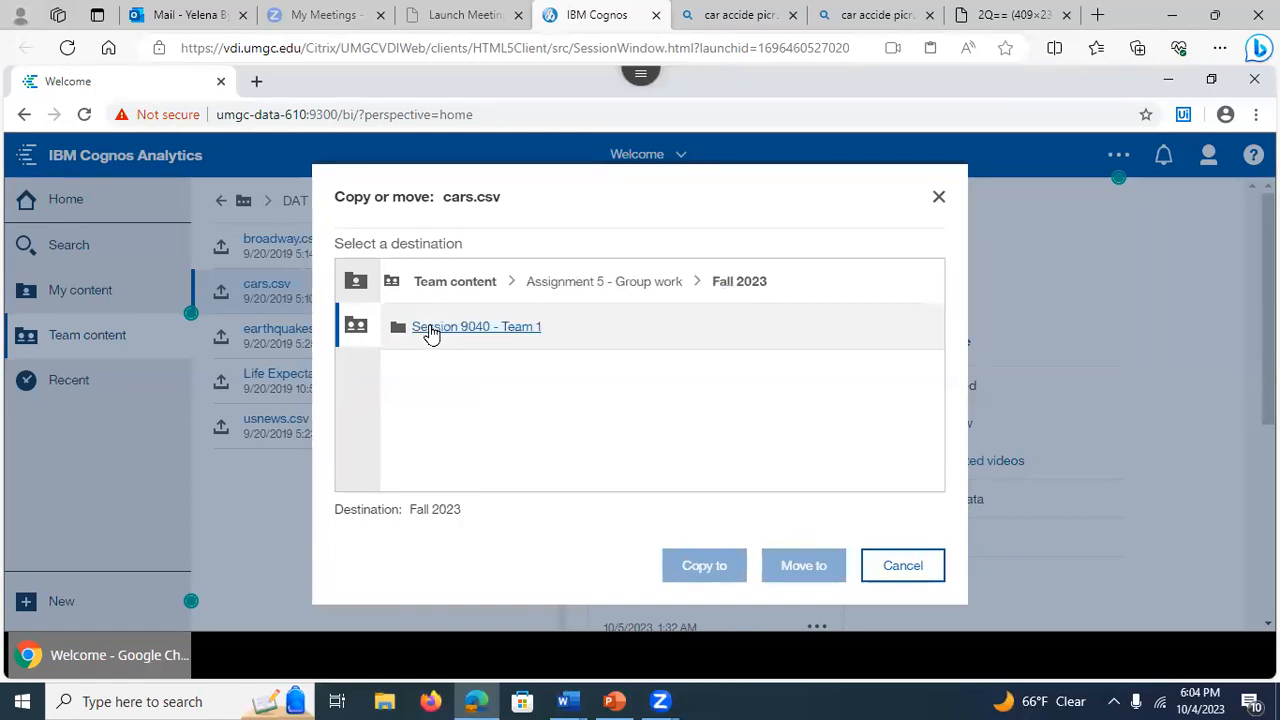
left_click(430, 330)
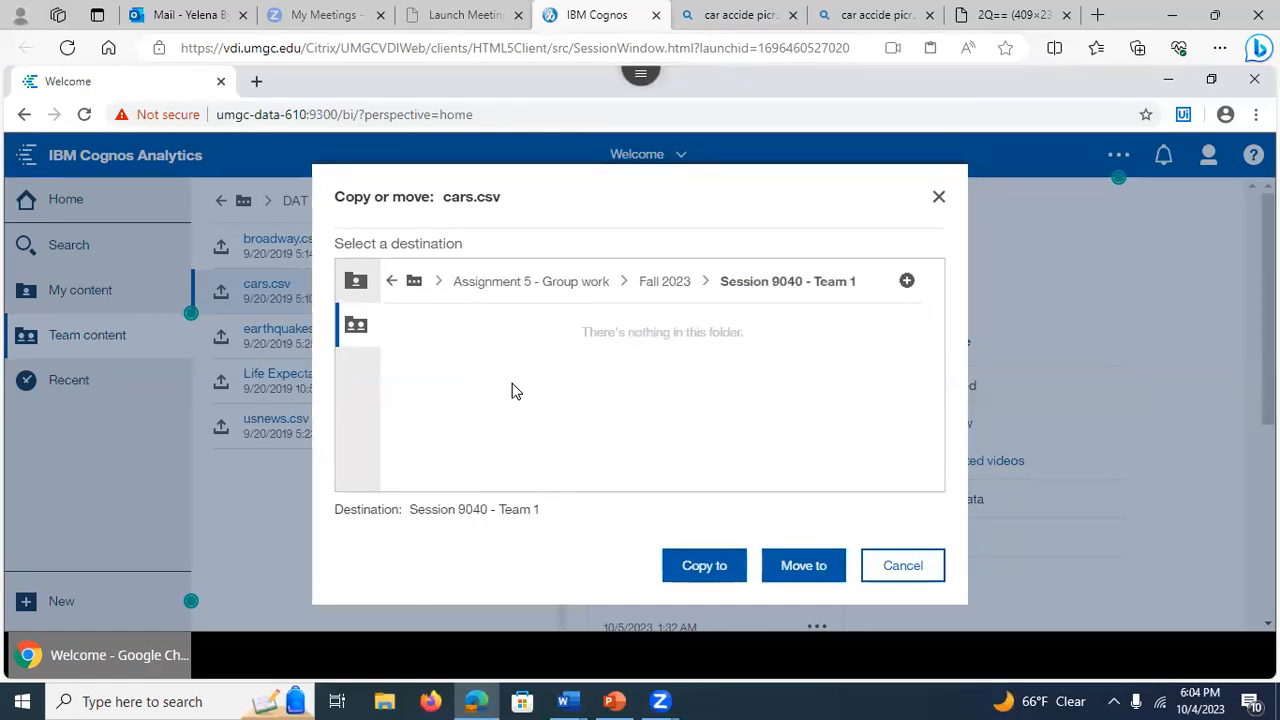
left_click(697, 575)
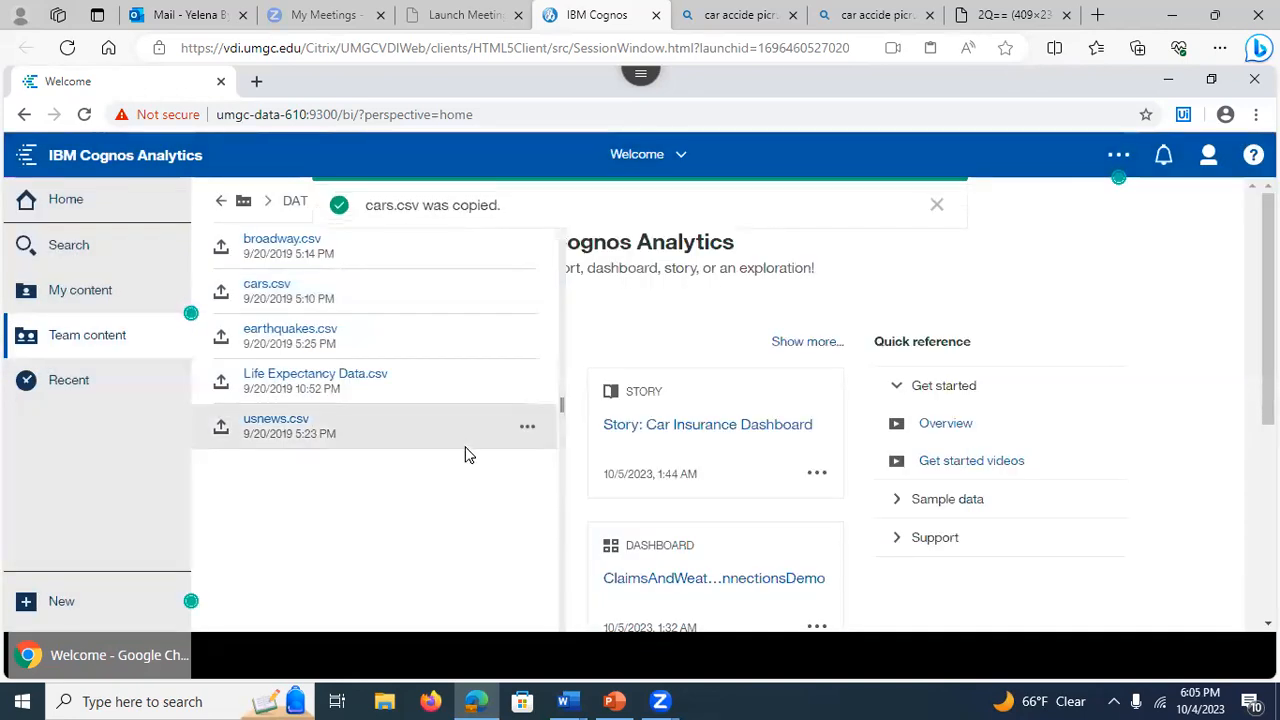
- Create a data module from the copied cars.csv in the Fall 2023 > Session 9040 - Team 1 group work folder
left_click(58, 348)
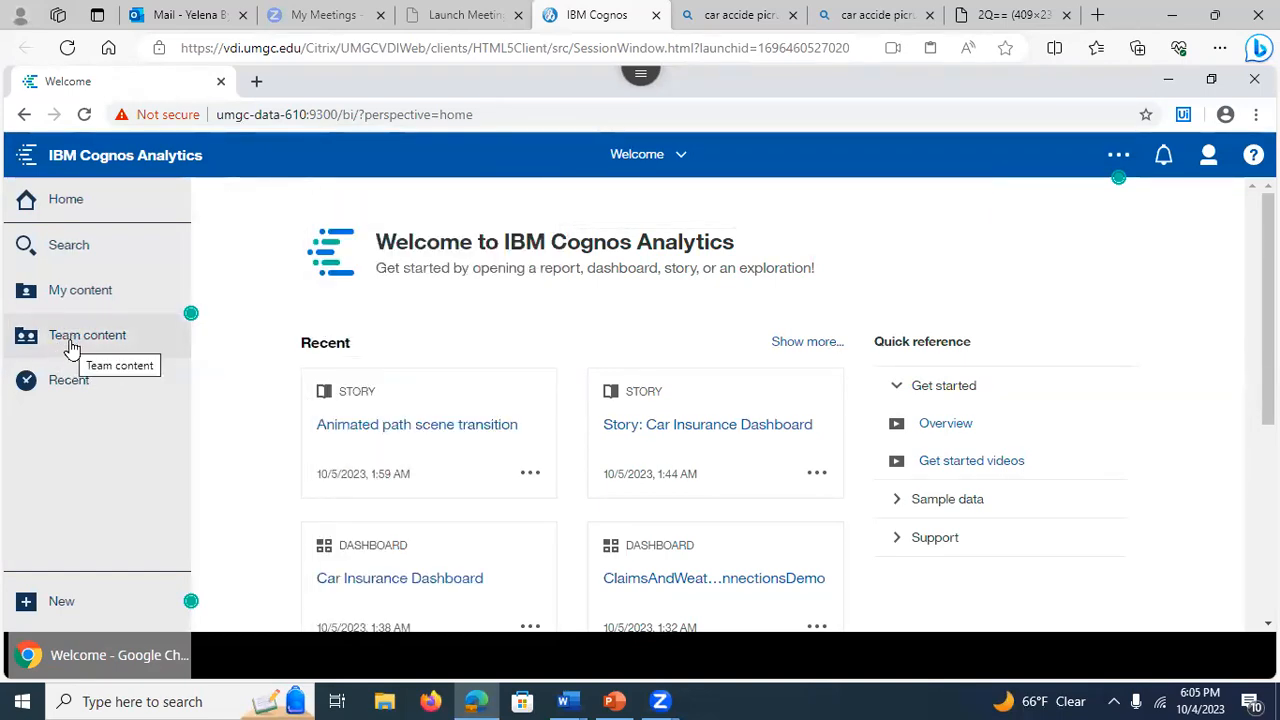
left_click(72, 347)
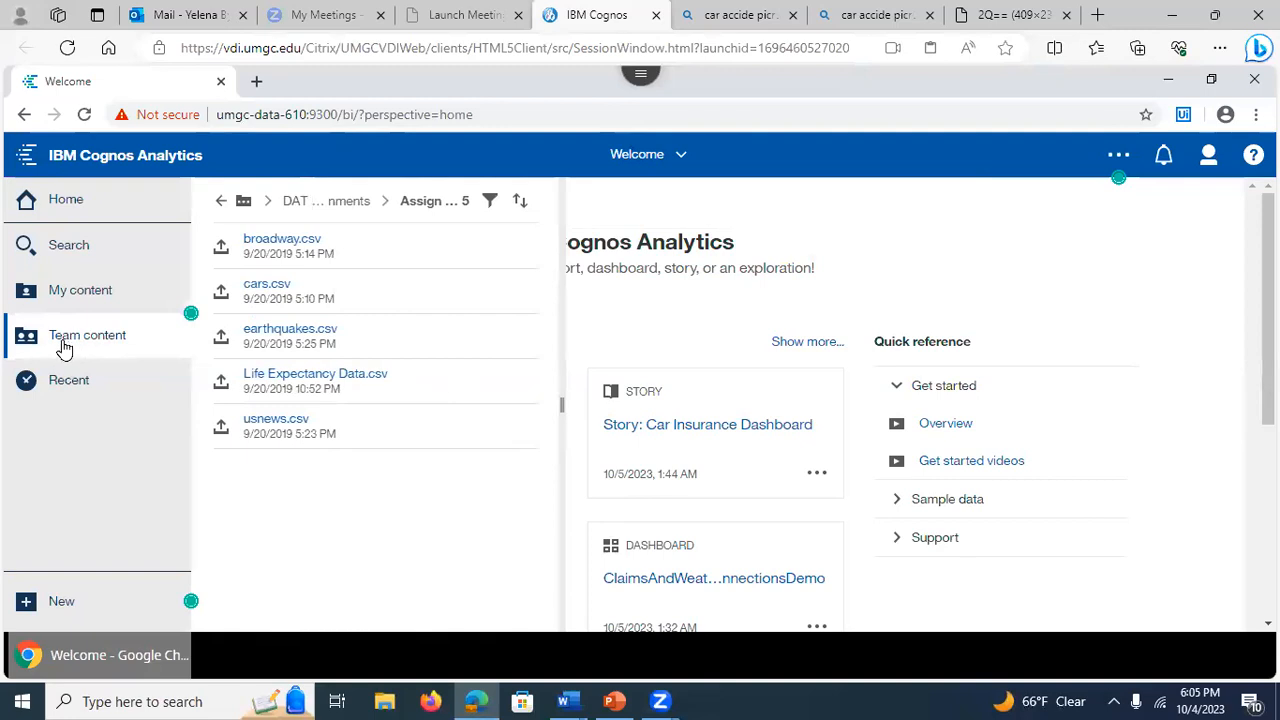
left_click(220, 203)
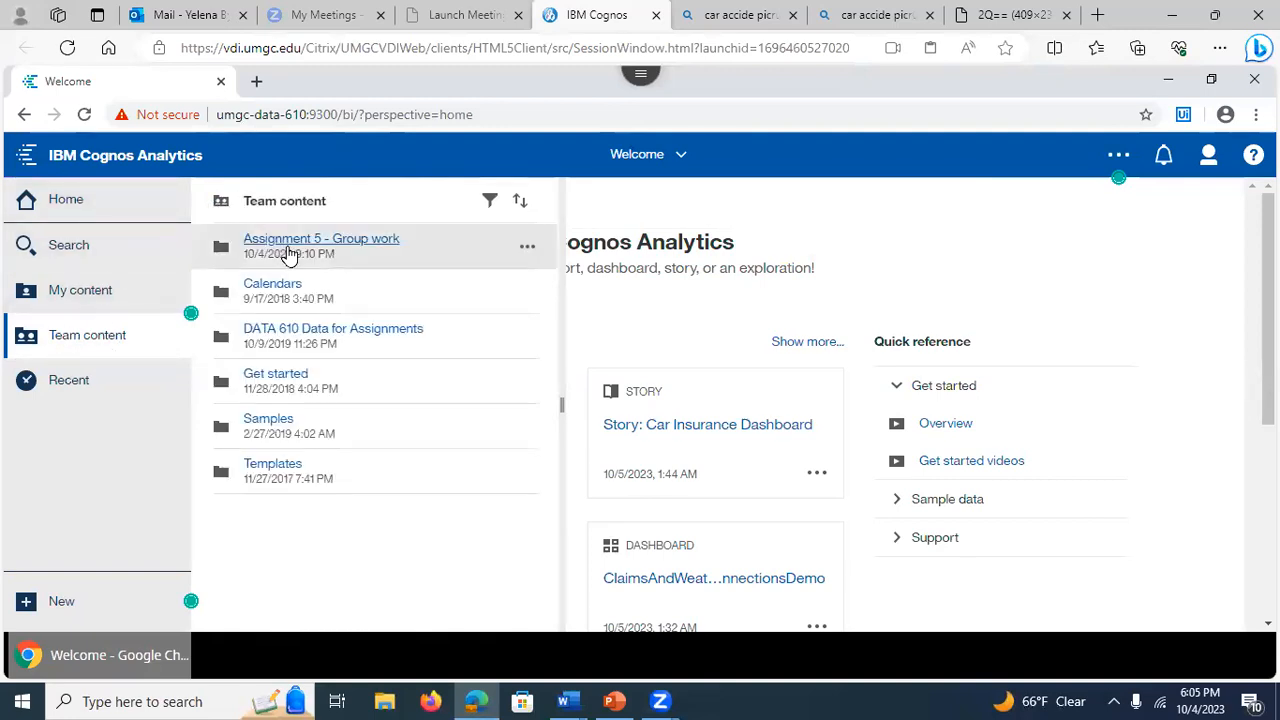
left_click(305, 245)
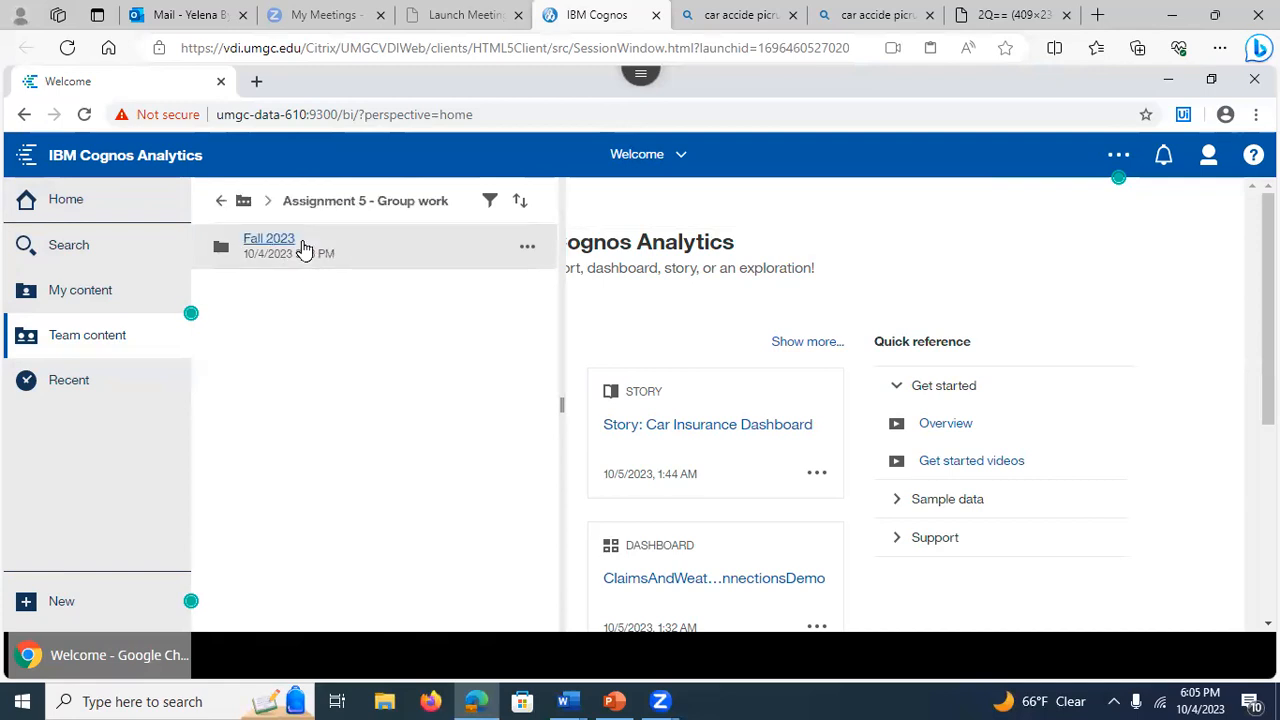
left_click(284, 246)
left_click(282, 246)
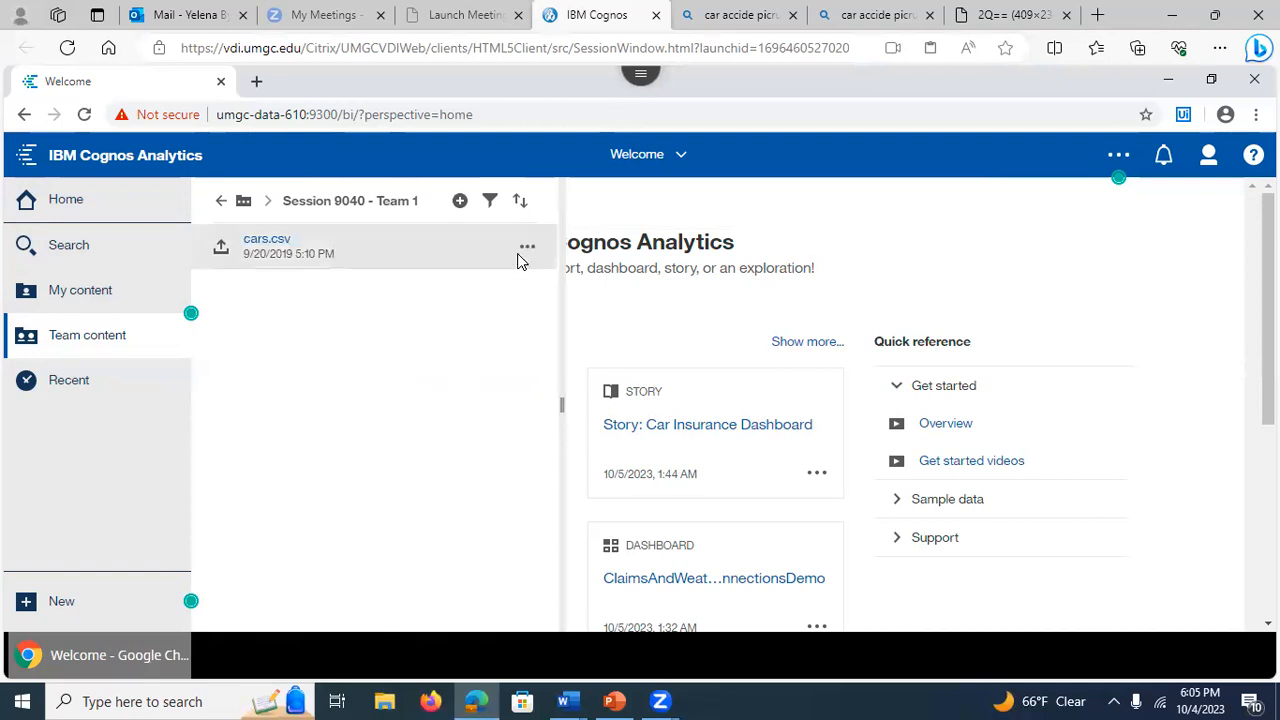
left_click(525, 248)
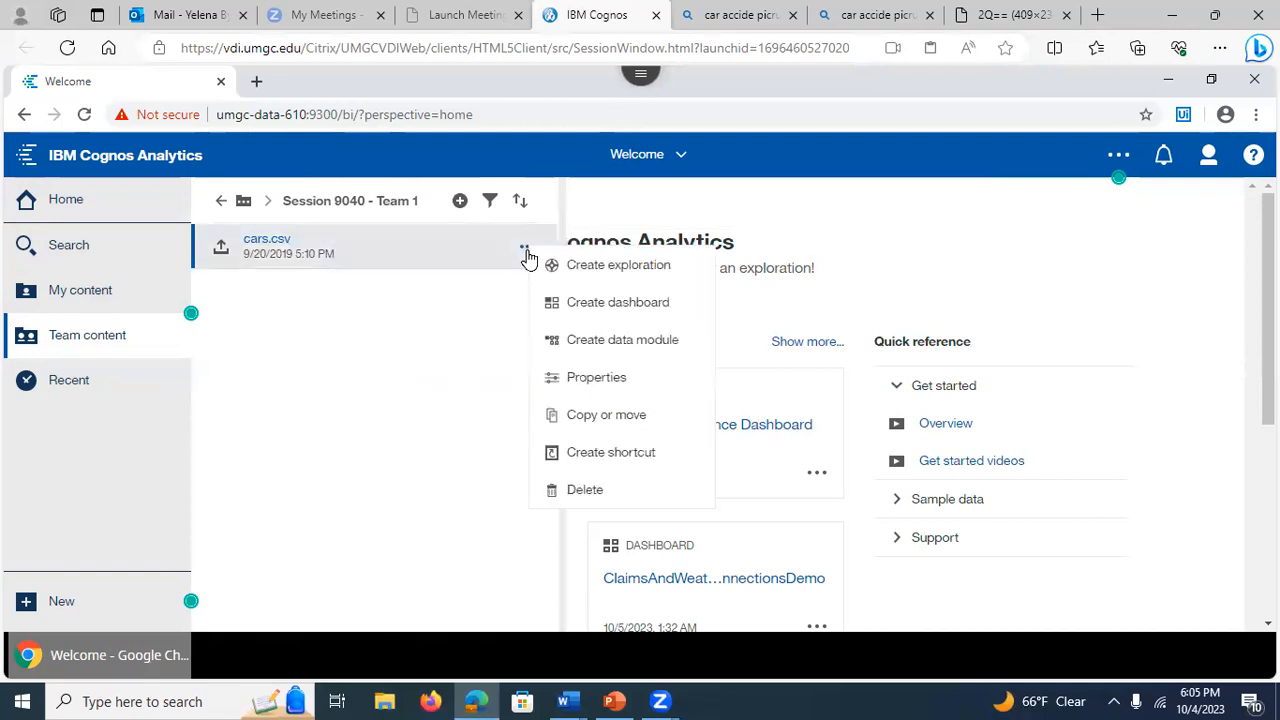
left_click(589, 339)
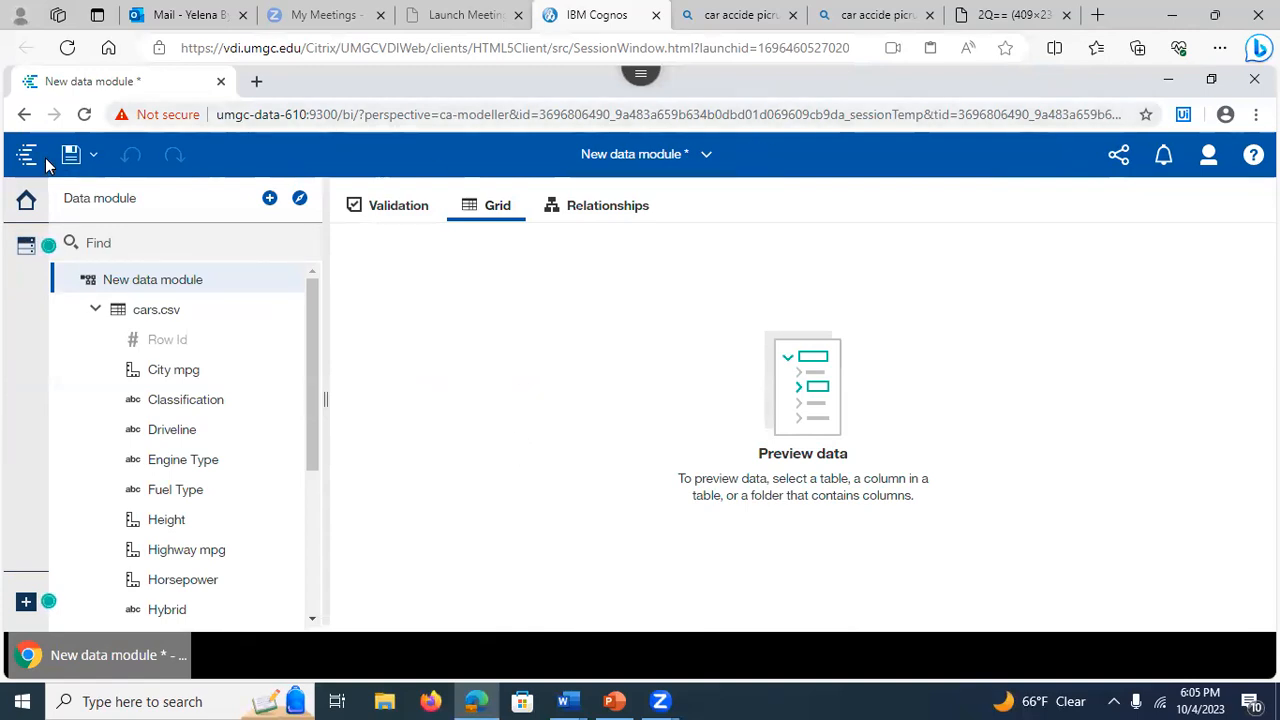
- Save the data module as "Cars data module" in Team content > Assignment 5 - Group work > Fall 2023 > Session 9040 - Team 1
left_click(70, 156)
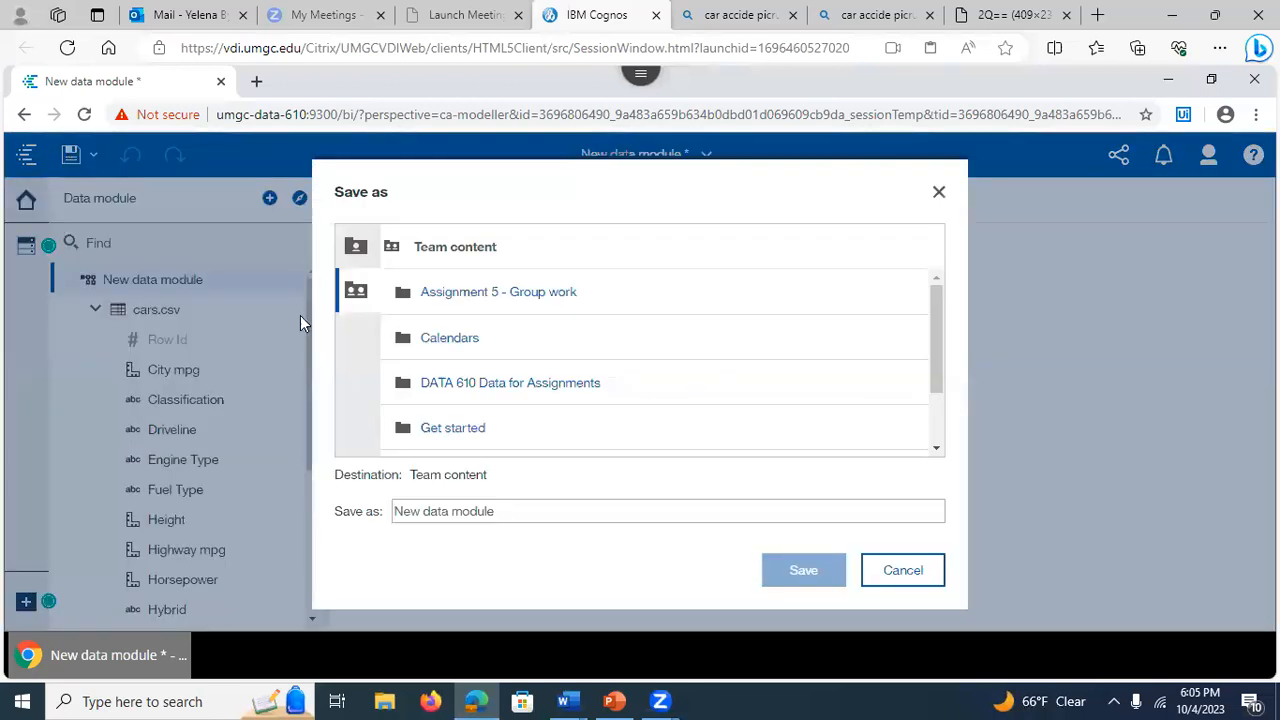
triple_click(442, 511)
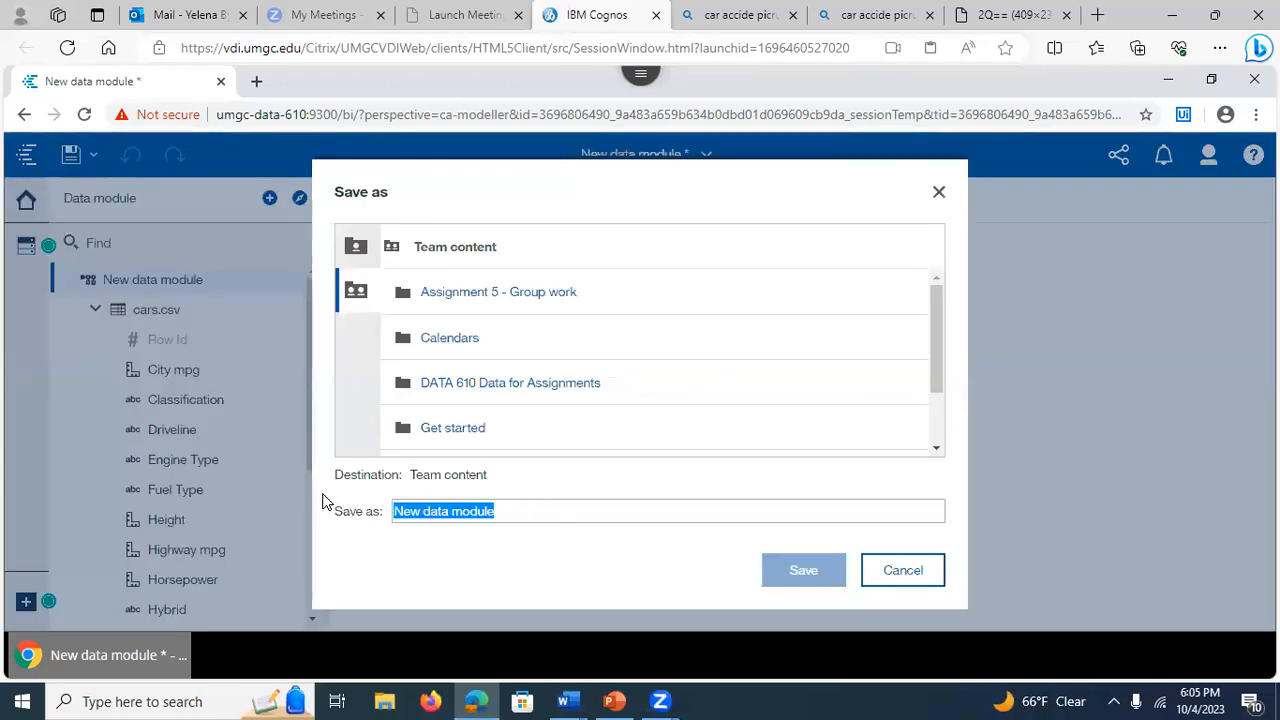
type("X")
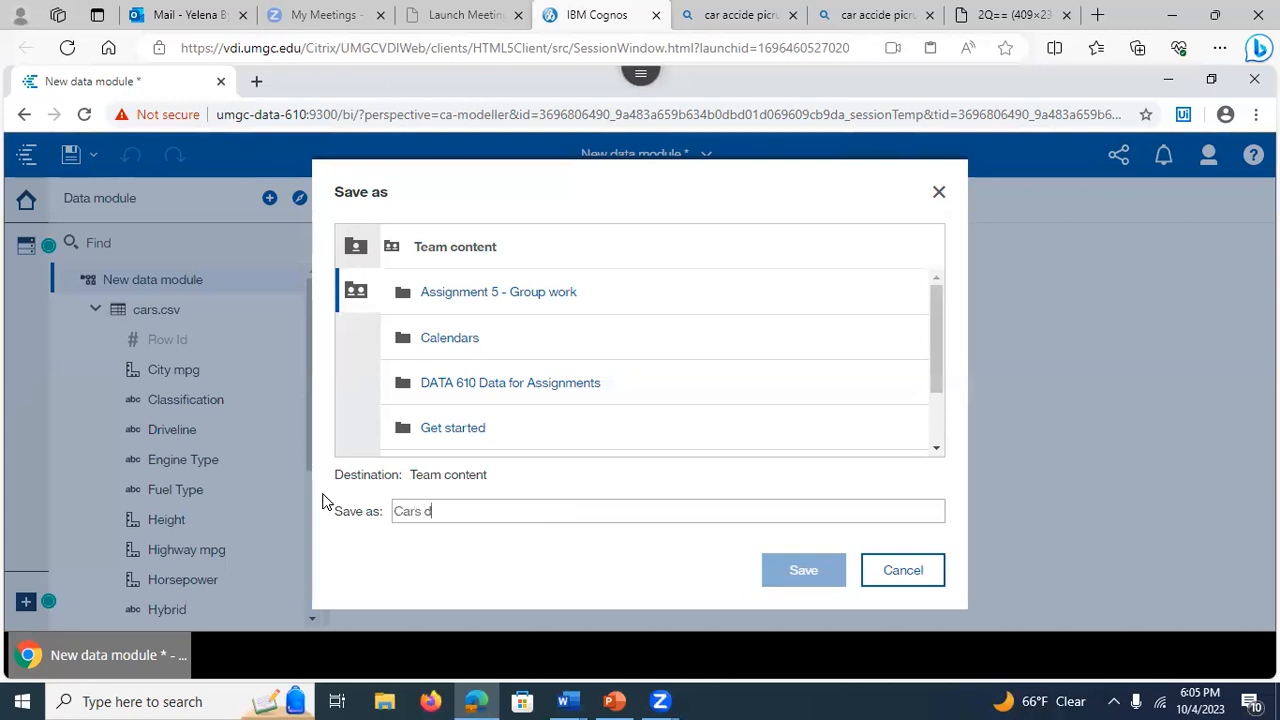
type("Cars data module")
left_click(355, 247)
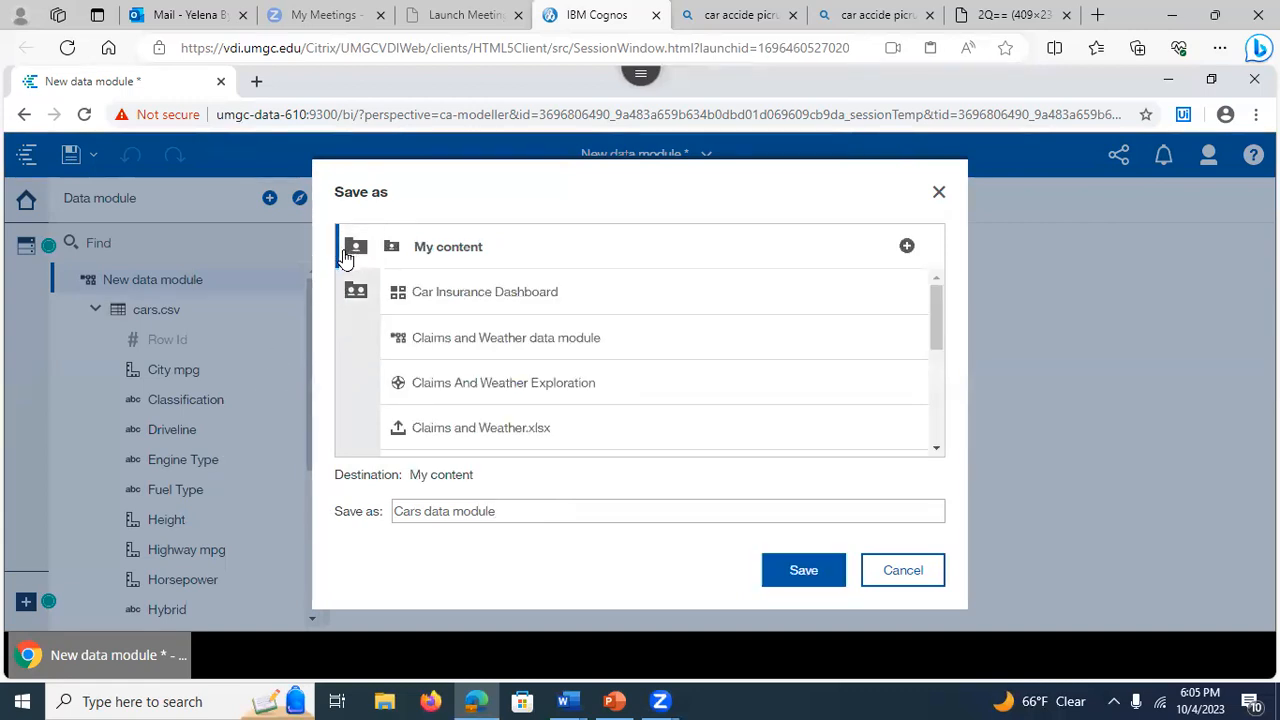
left_click(354, 292)
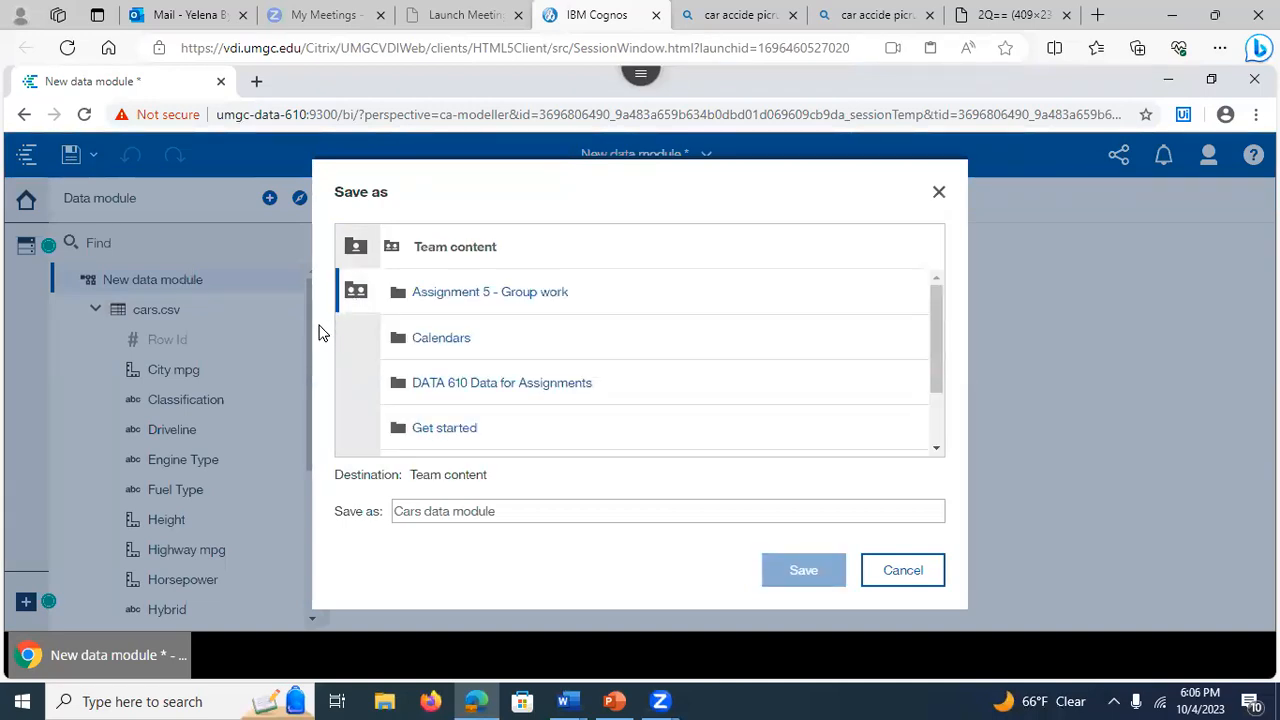
left_click(437, 295)
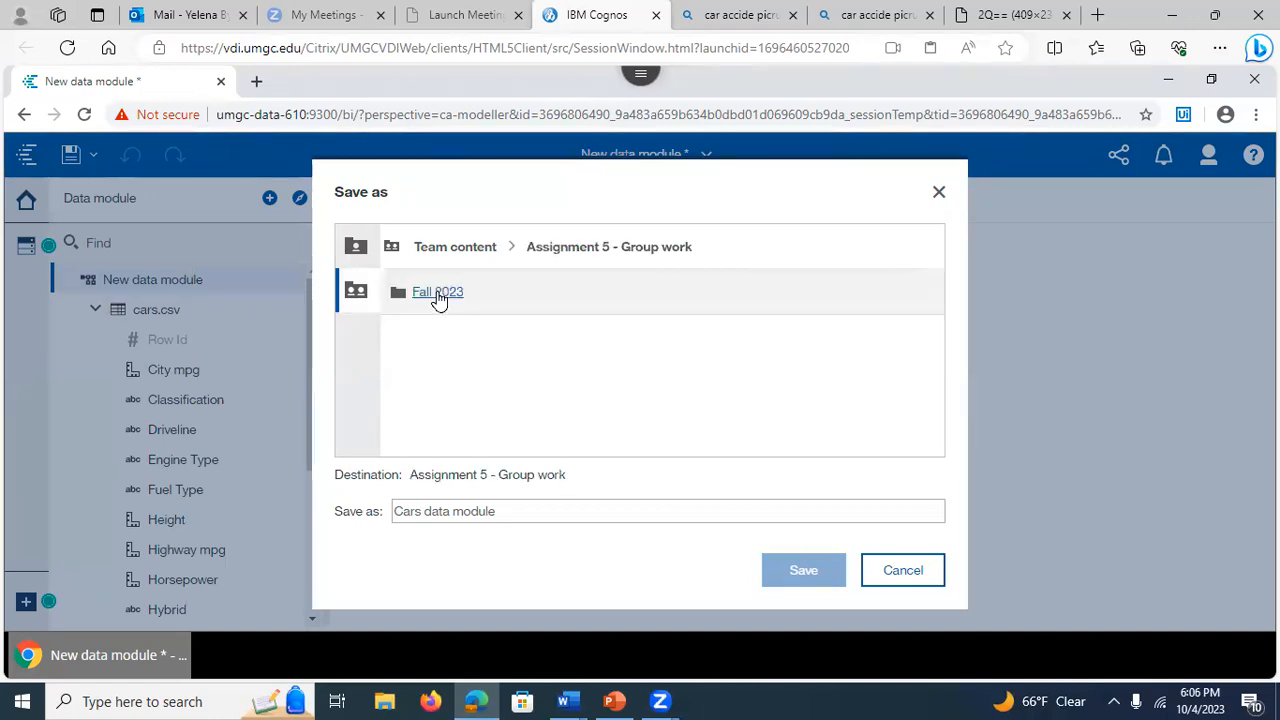
left_click(437, 294)
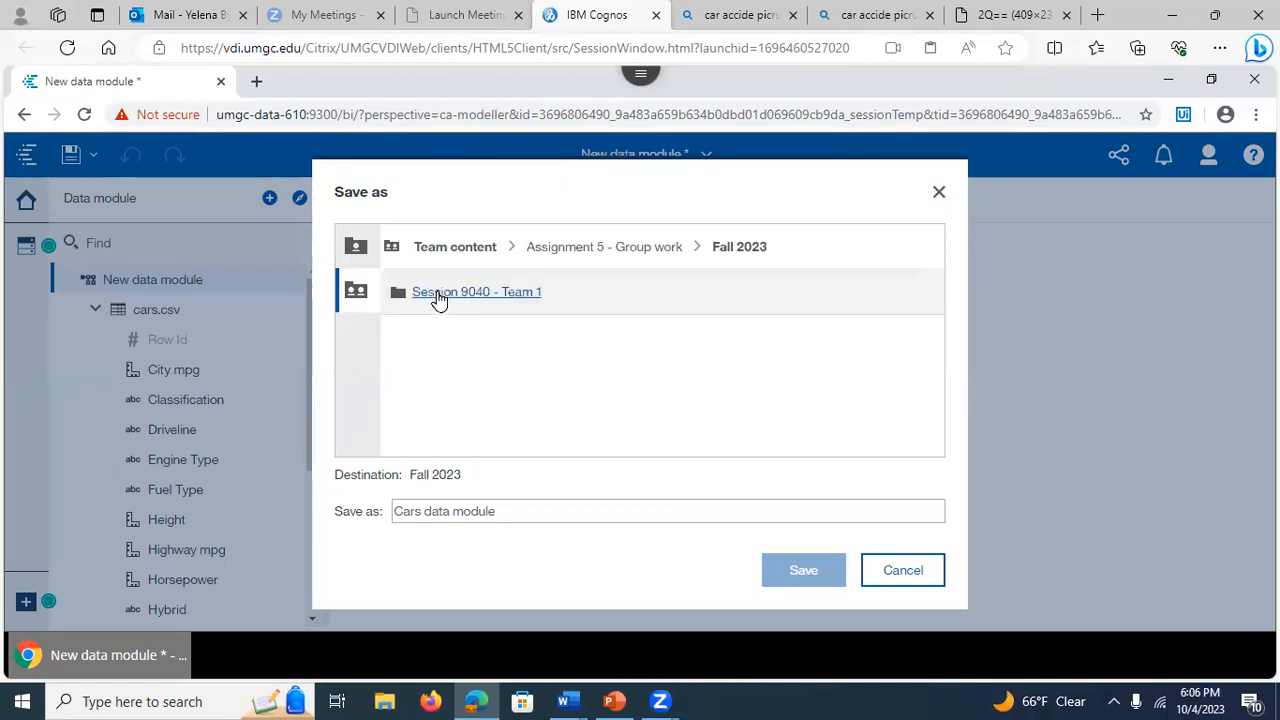
left_click(437, 294)
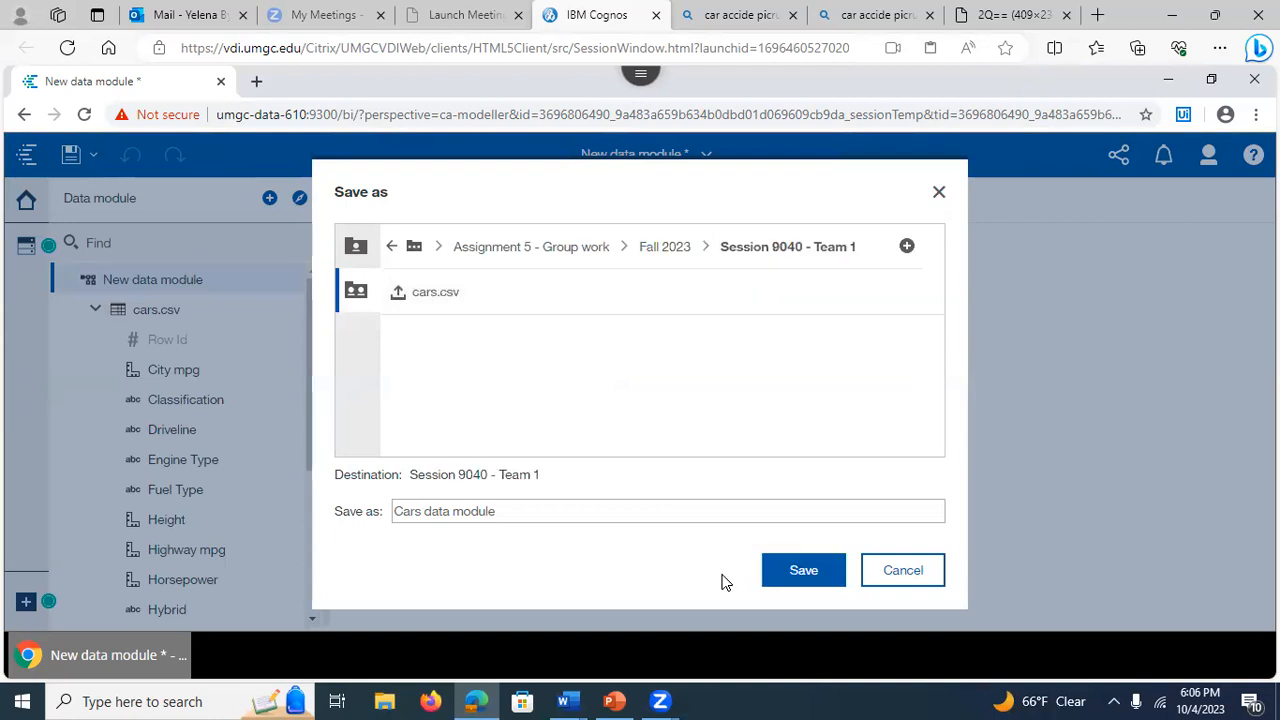
left_click(799, 576)
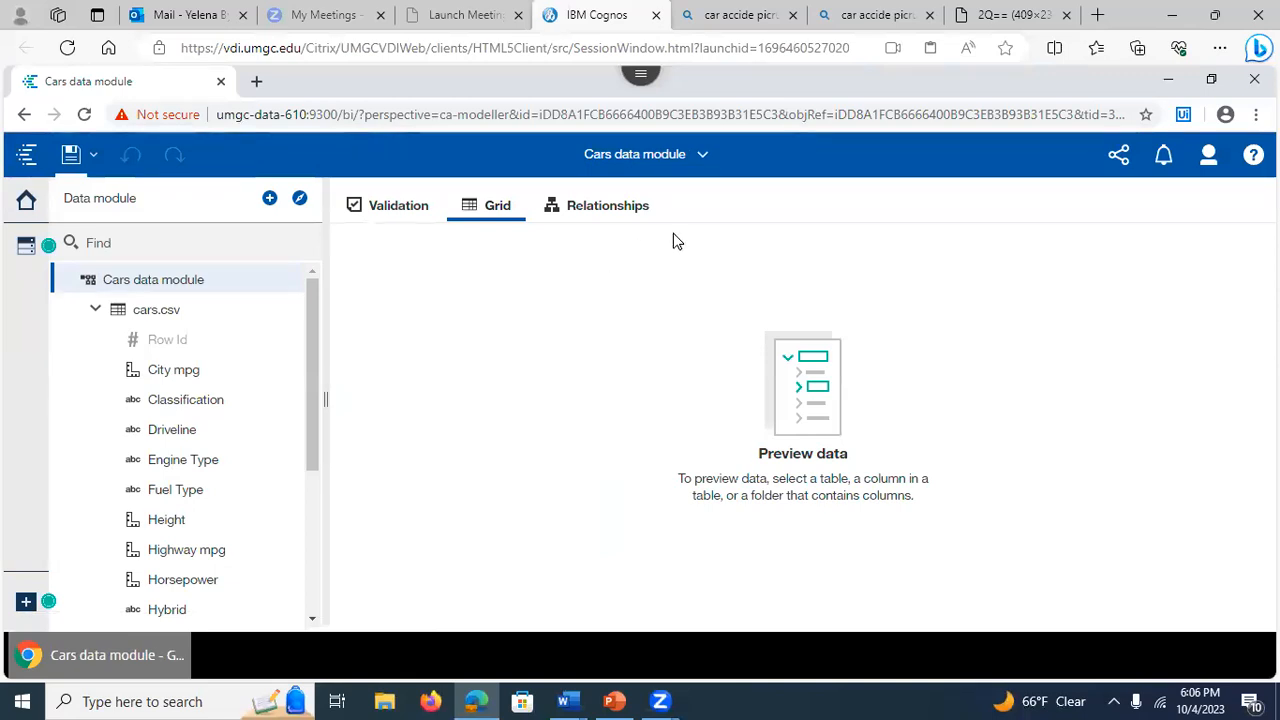
- Close all open items, from Cars data module and the Car Insurance Dashboard story to ClaimsDashboard, leaving only the Welcome page
left_click(703, 158)
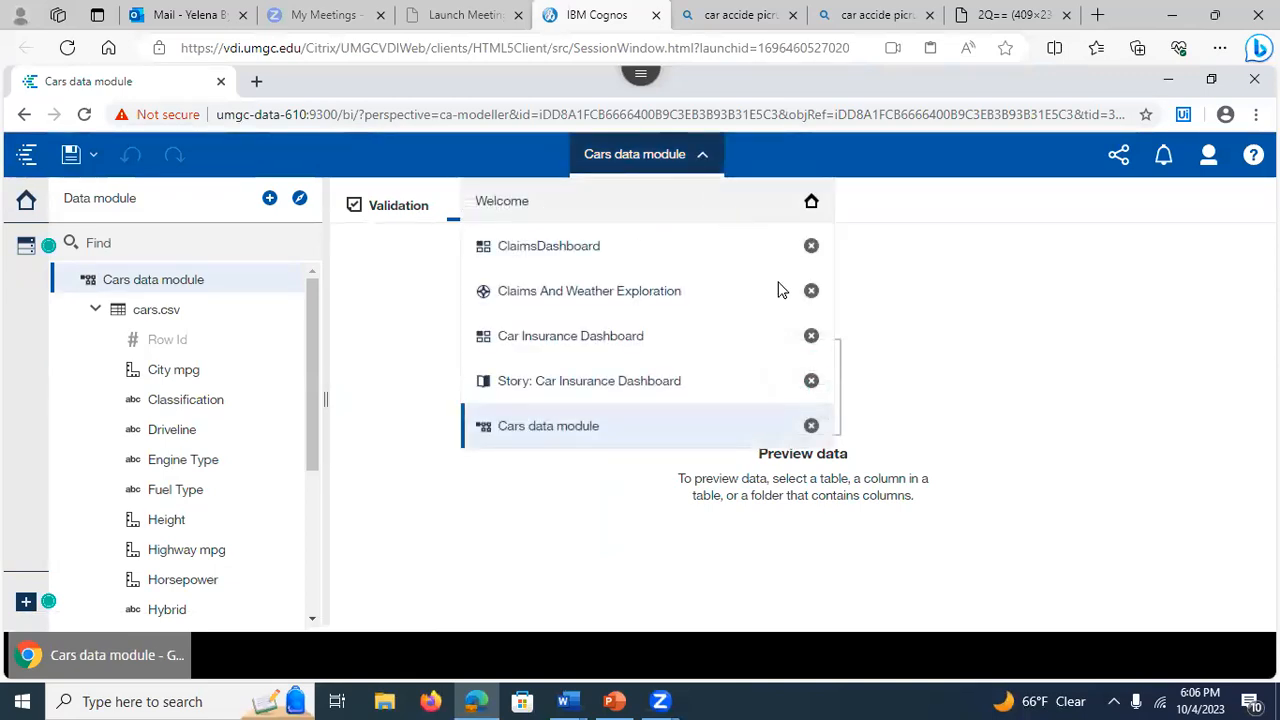
left_click(811, 428)
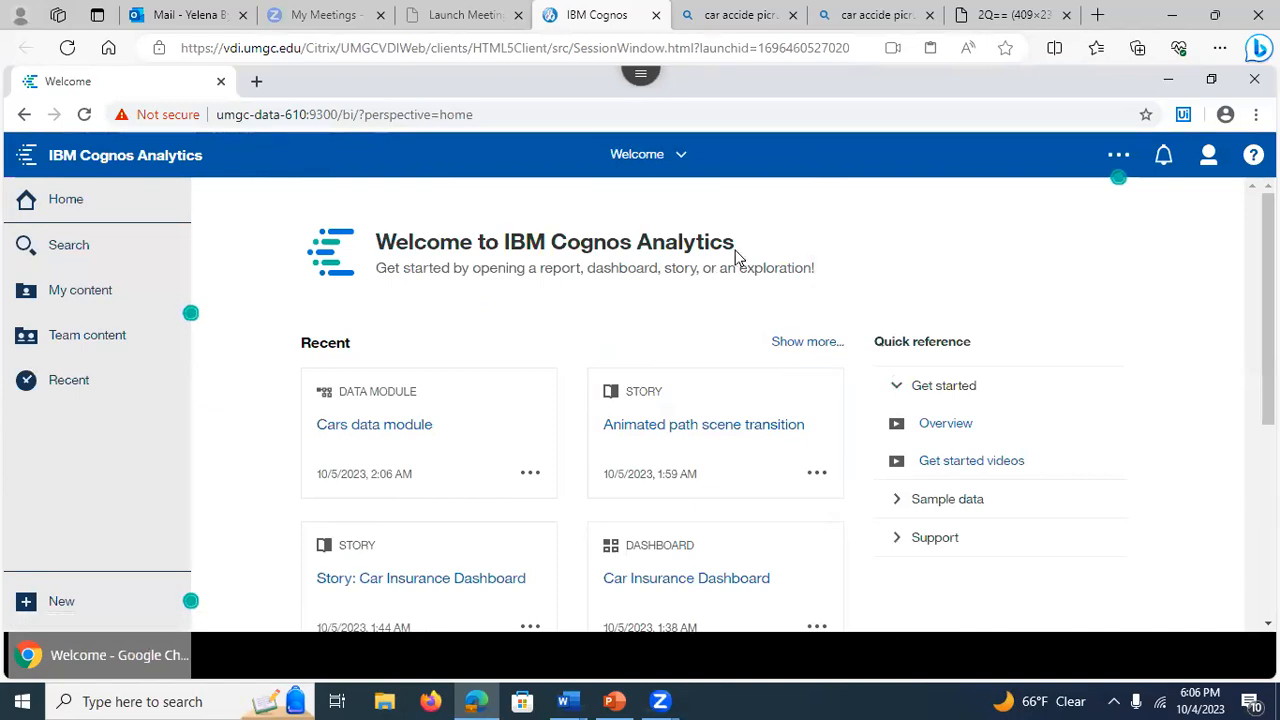
left_click(681, 157)
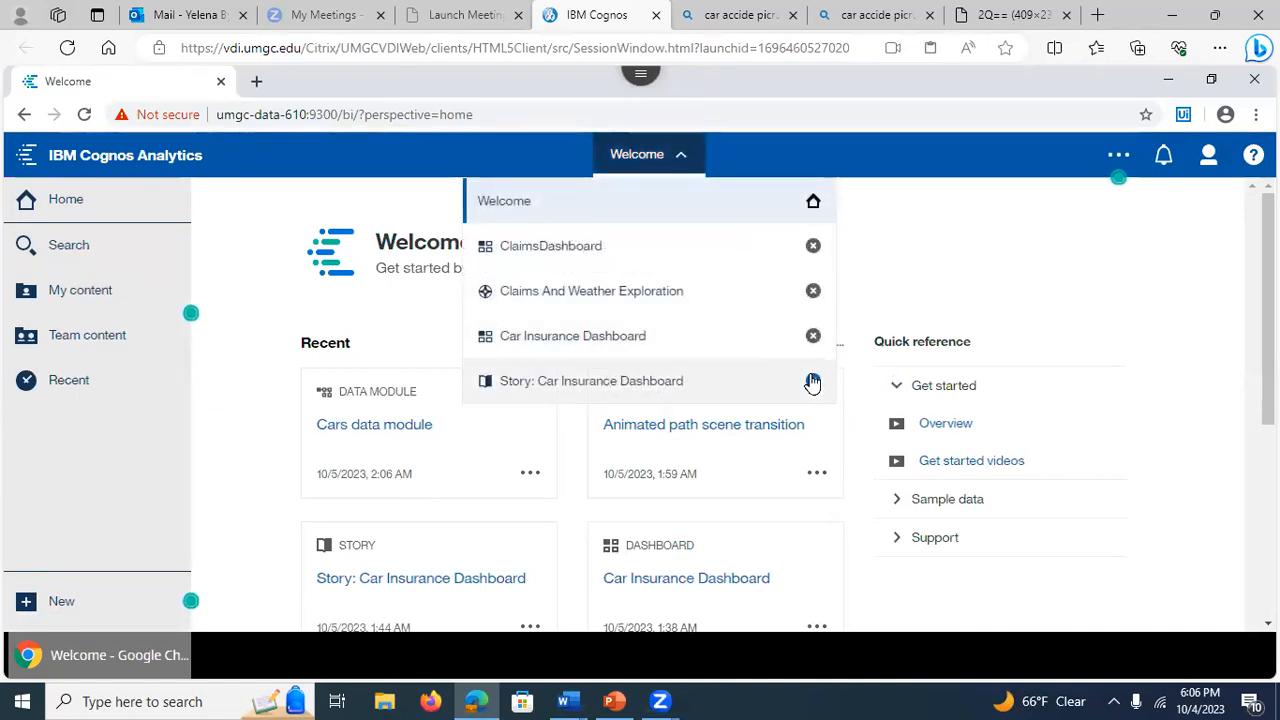
left_click(813, 381)
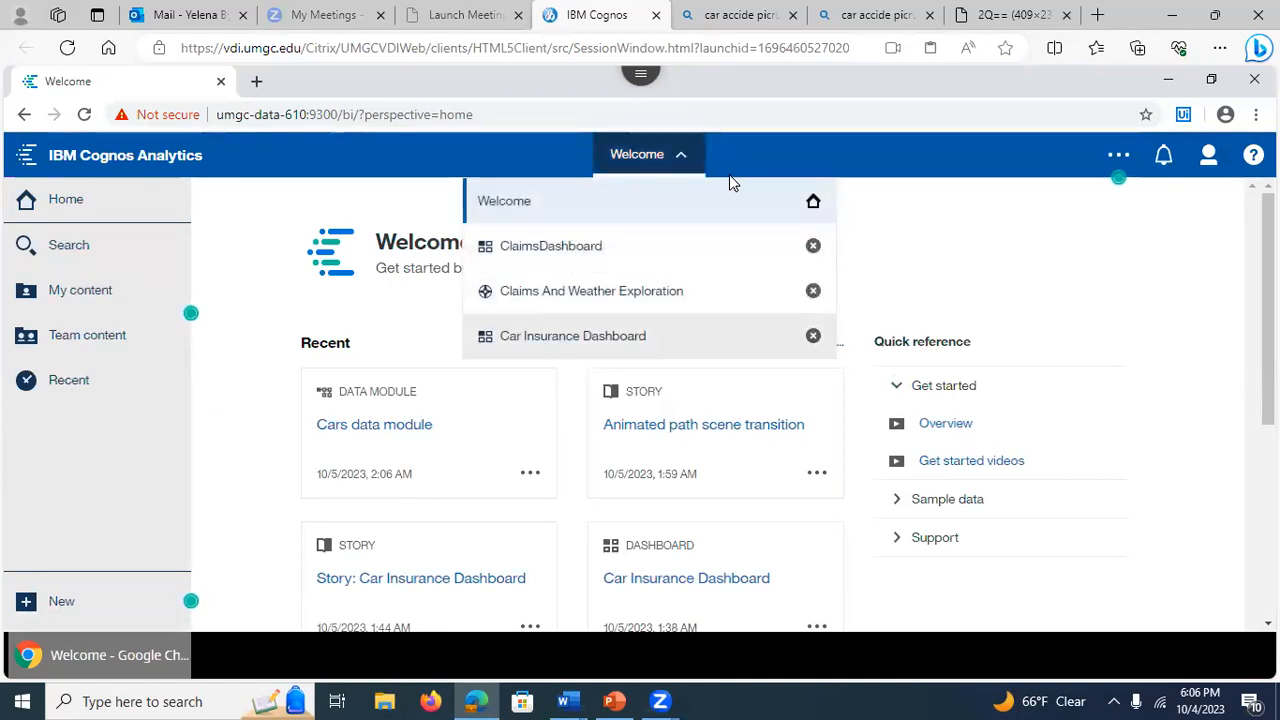
left_click(813, 336)
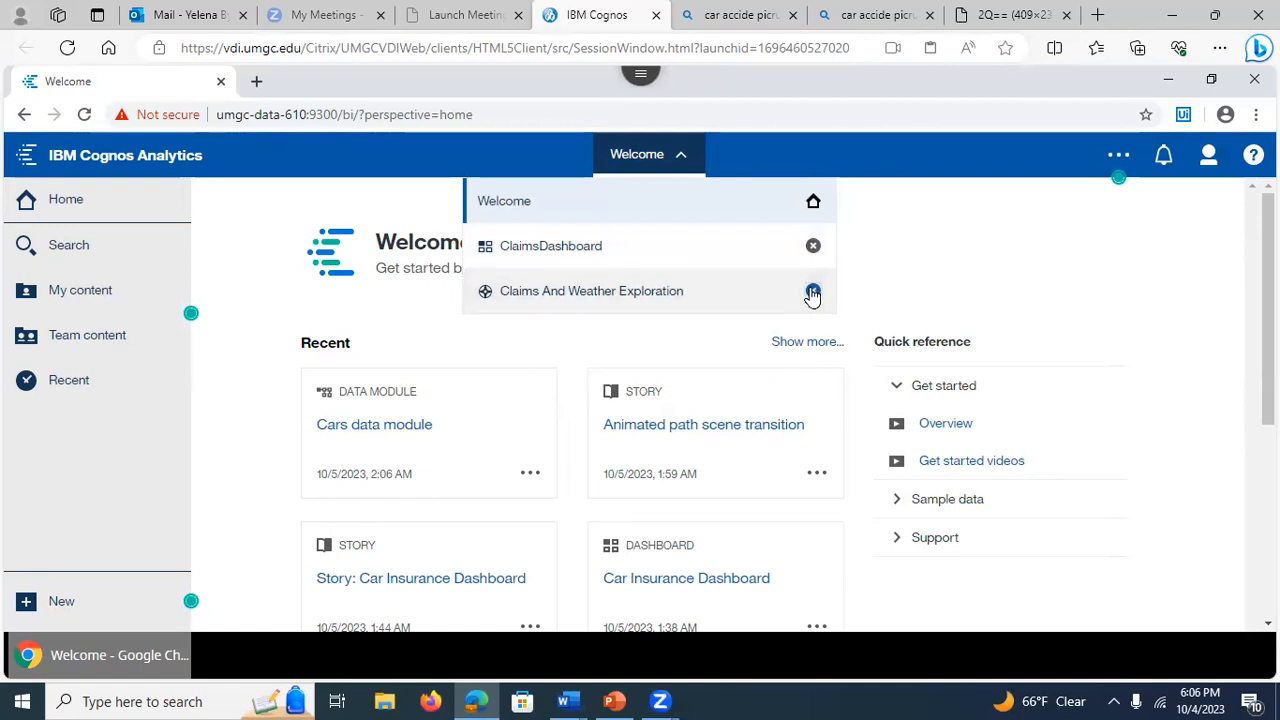
left_click(813, 290)
left_click(813, 246)
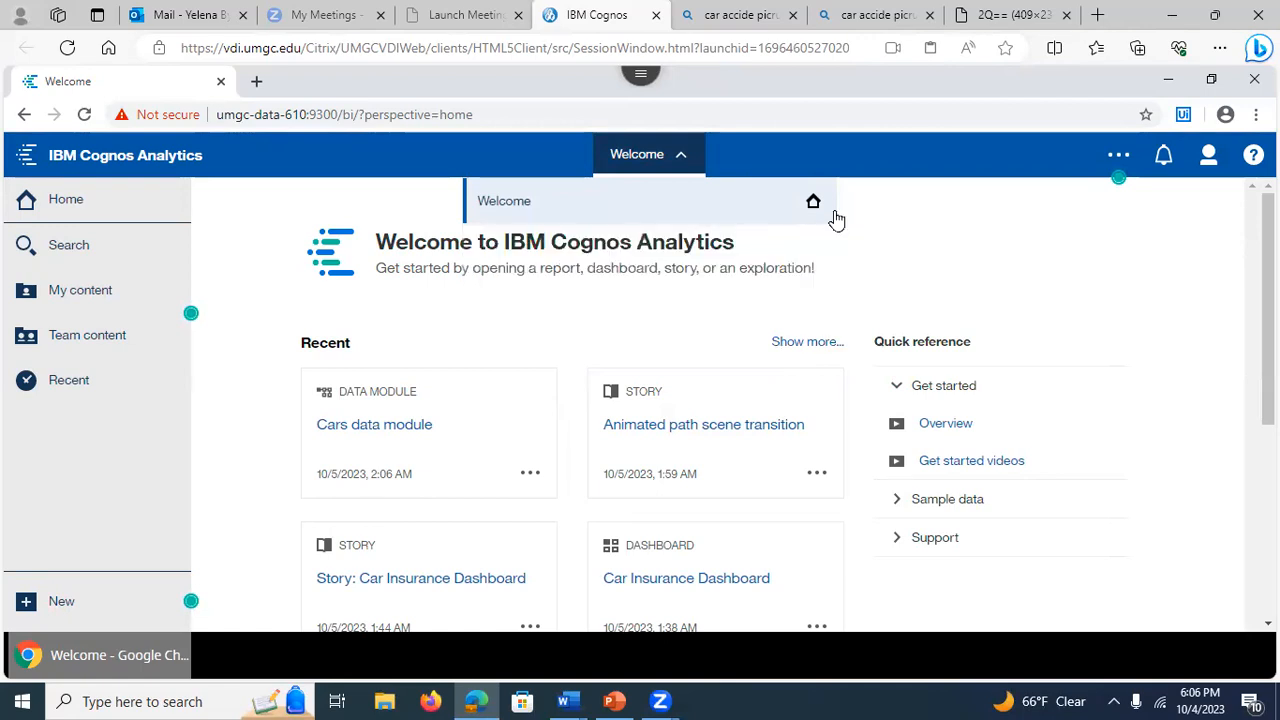
left_click(896, 226)
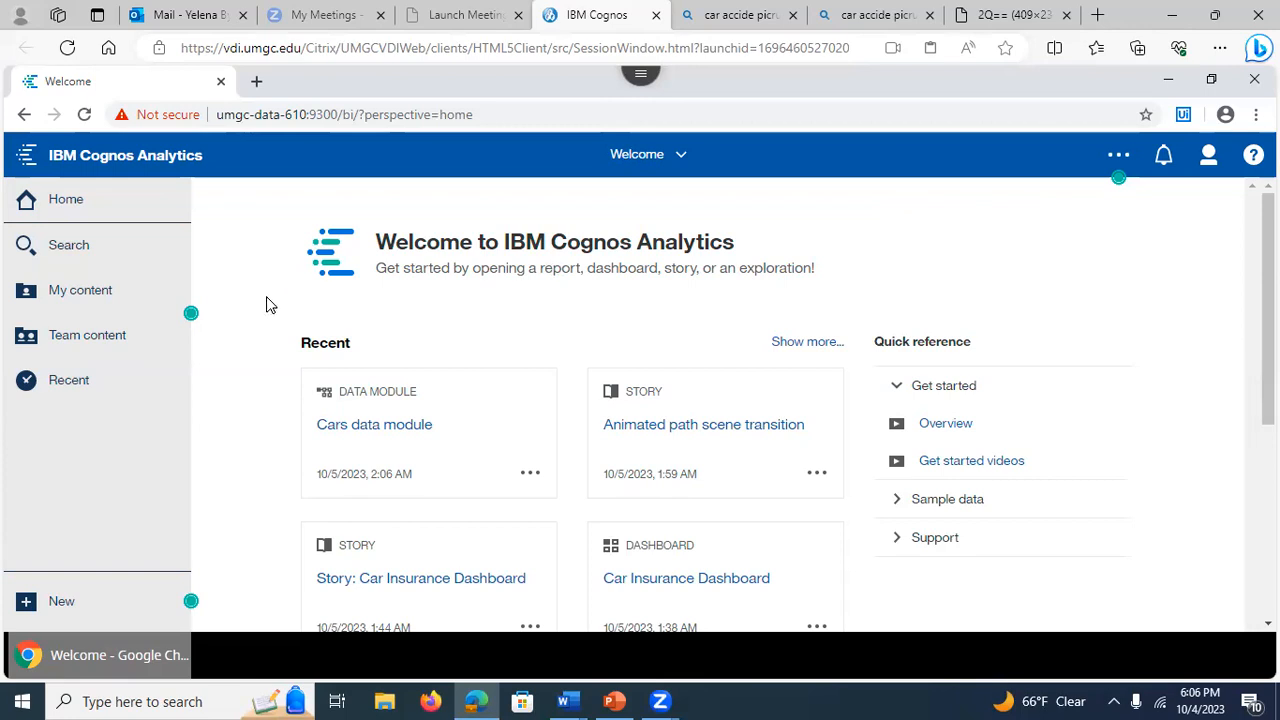
- Open the Session 9040 - Team 1 folder in Team content > Assignment 5 - Group work > Fall 2023 to check its contents
left_click(80, 334)
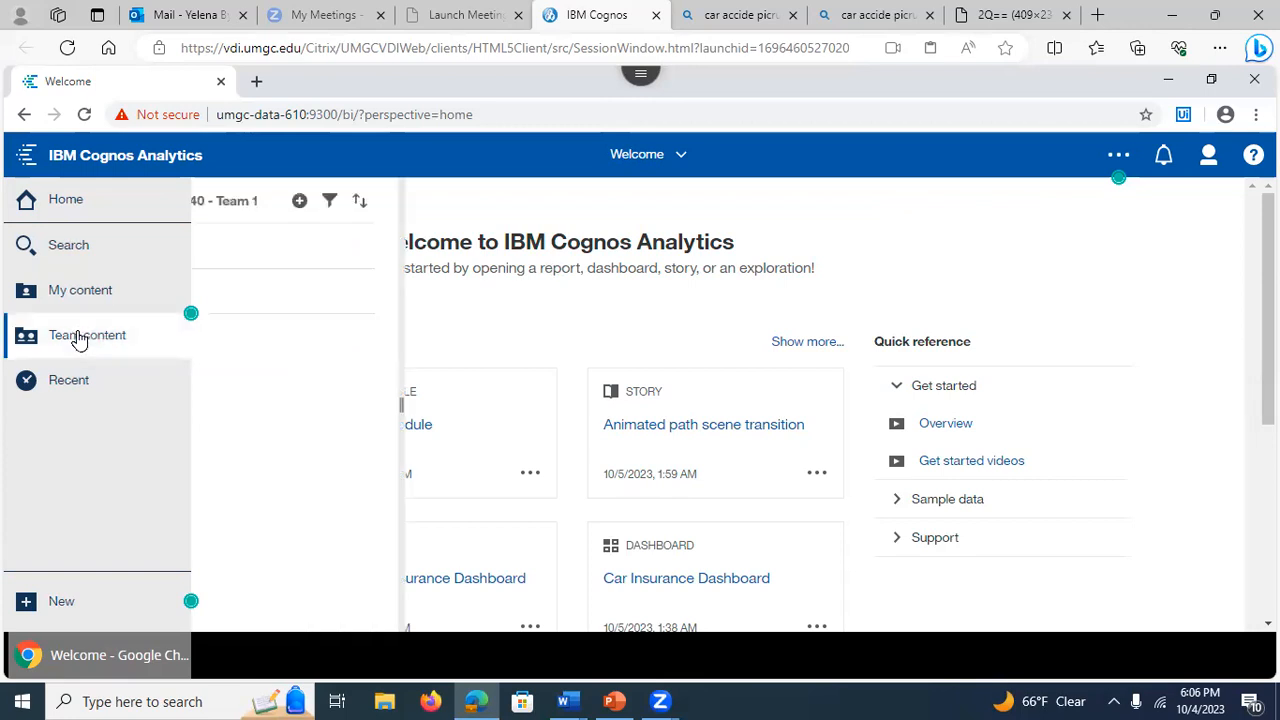
left_click(221, 201)
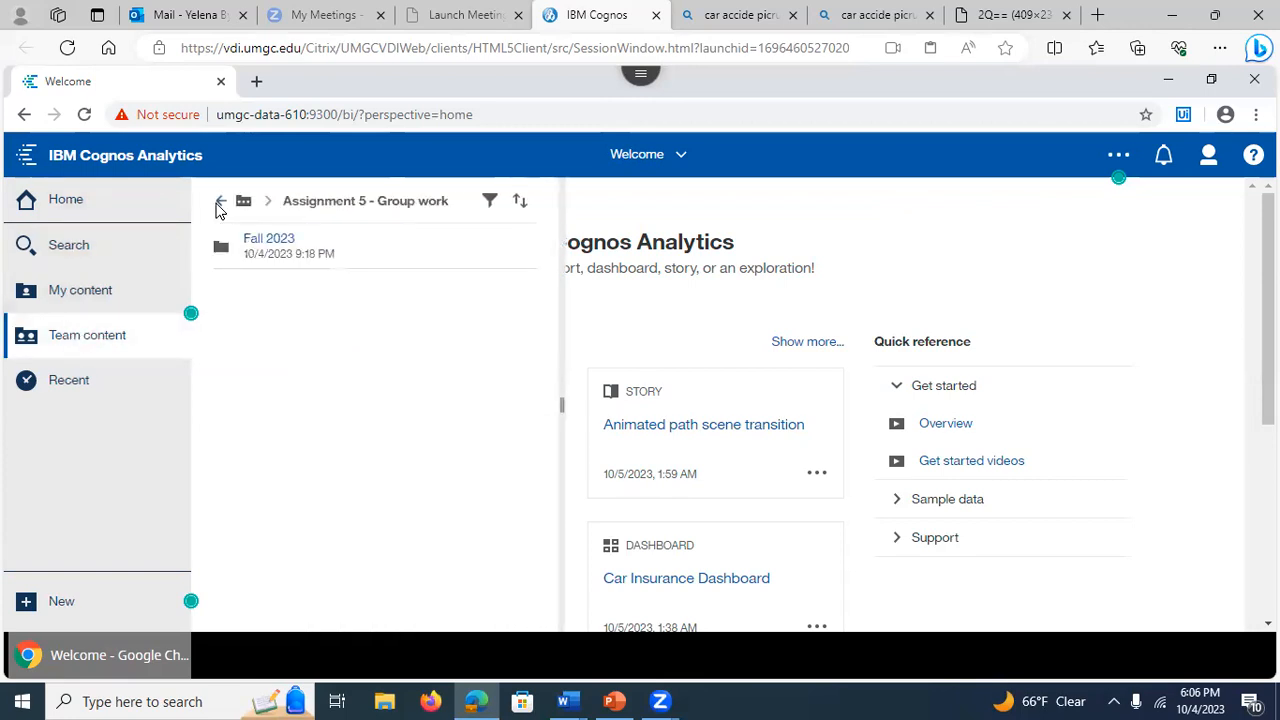
left_click(221, 201)
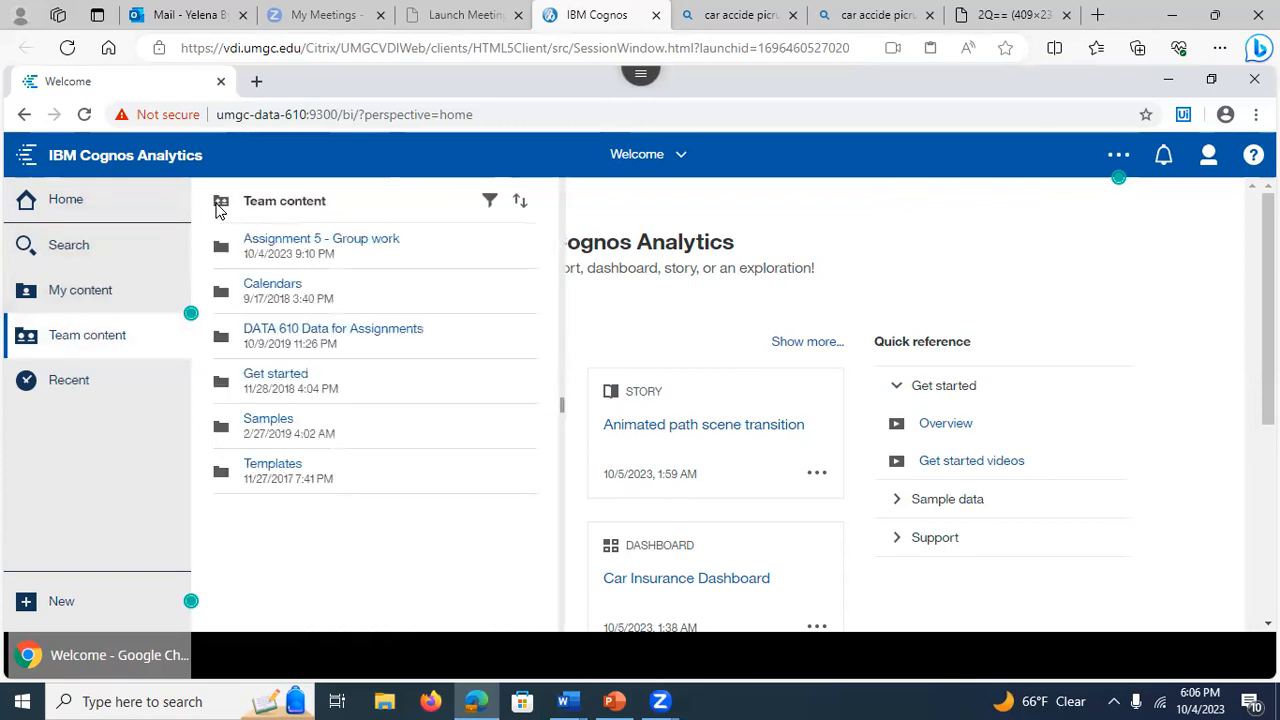
left_click(321, 246)
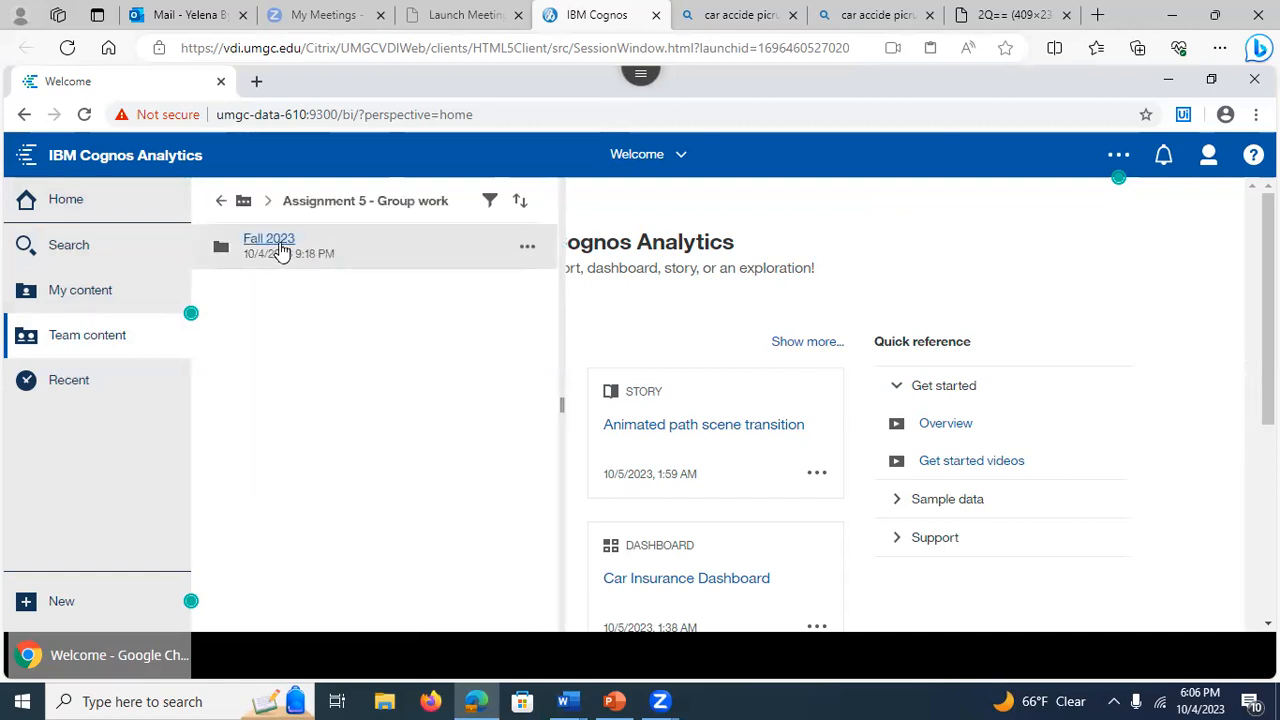
left_click(250, 243)
left_click(278, 246)
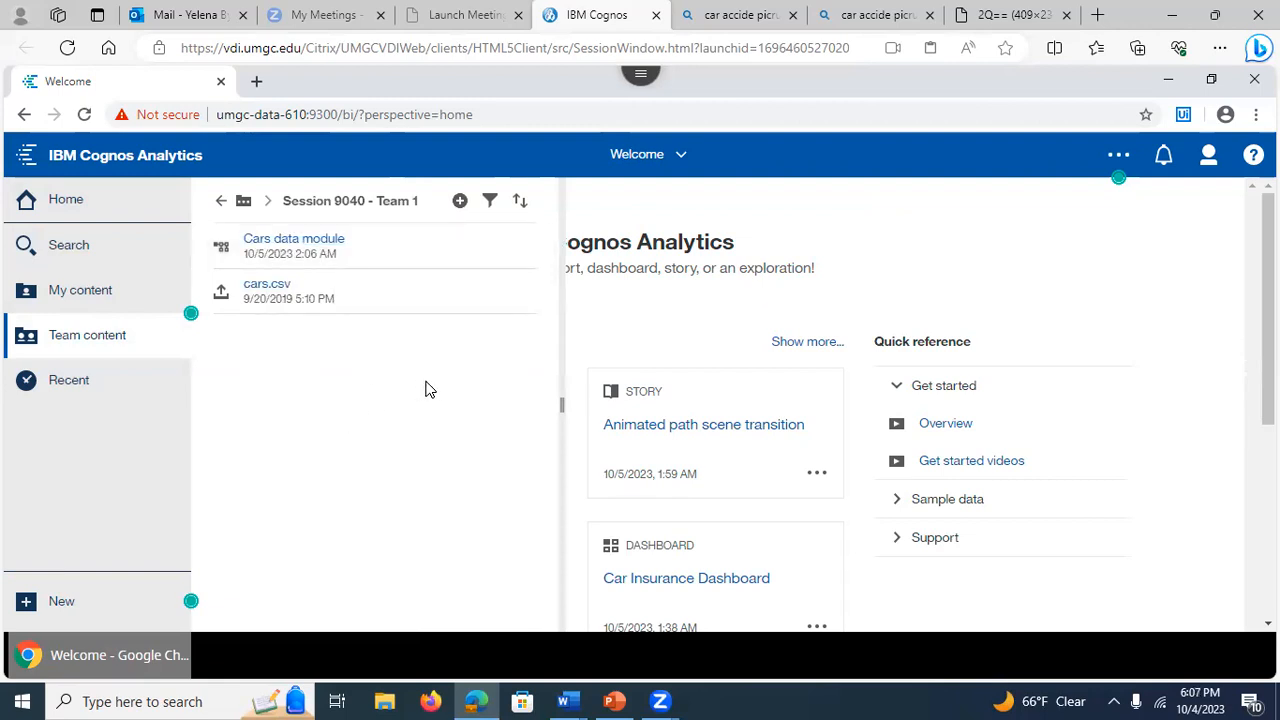
- Examine the account's groups and roles in the advanced personal preferences
left_click(1209, 160)
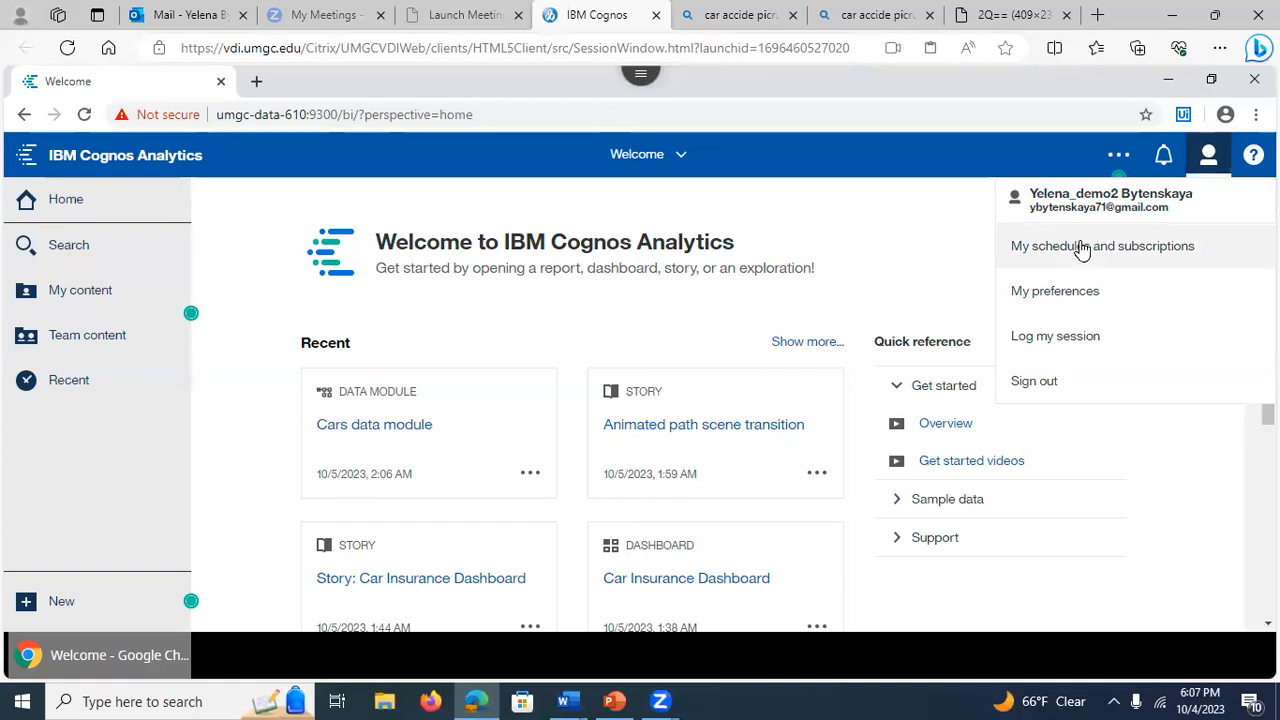
left_click(1050, 298)
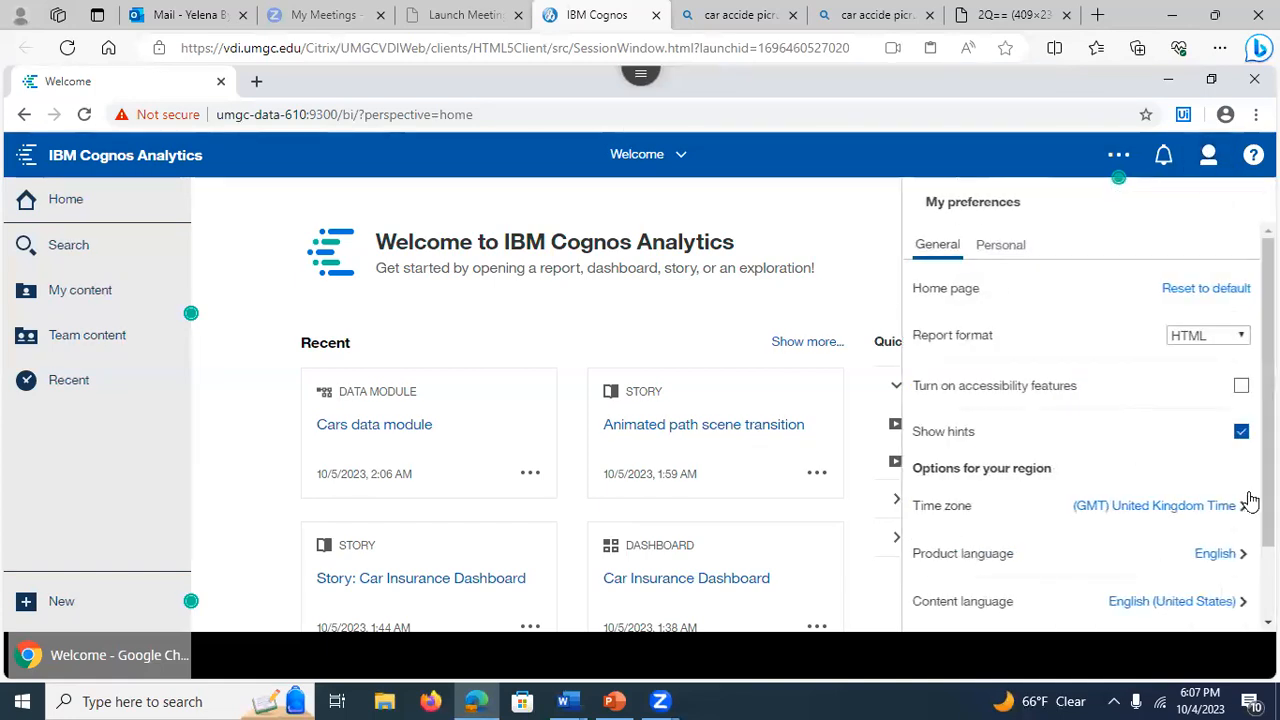
left_click(1001, 248)
left_click(968, 390)
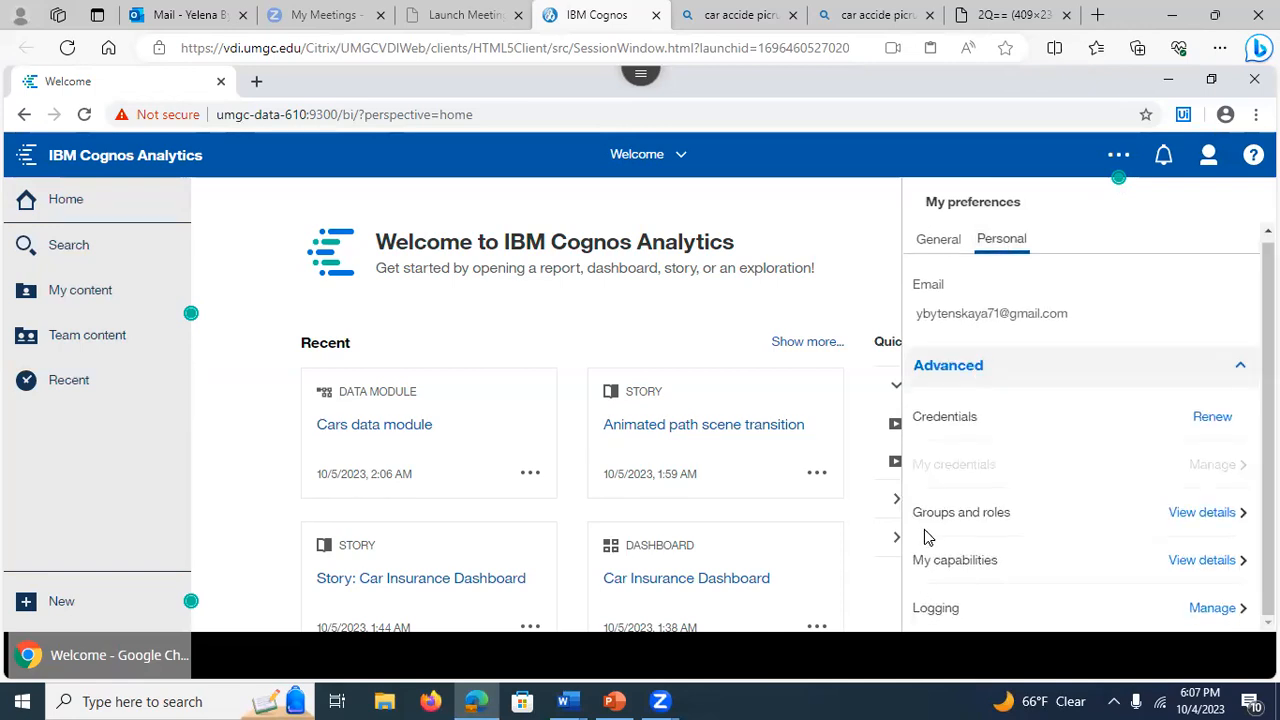
left_click(1198, 520)
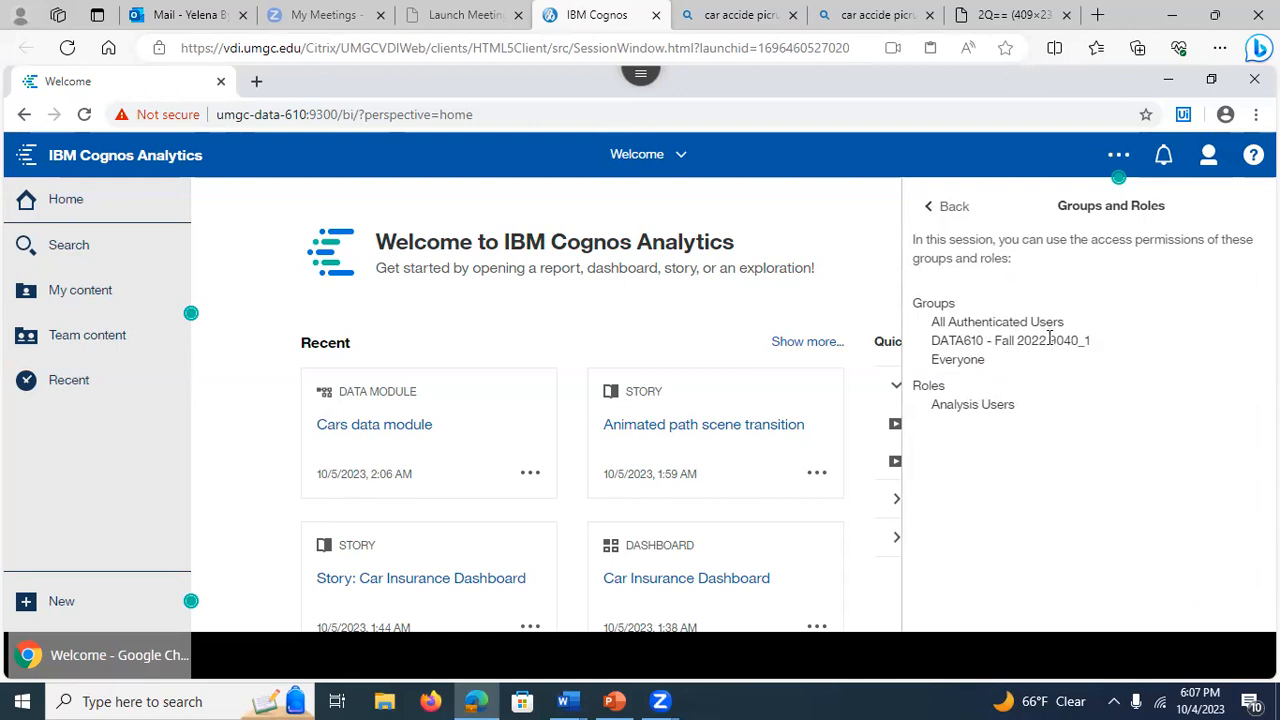
left_click_drag(1046, 340, 1041, 334)
left_click(937, 337)
left_click_drag(1044, 340, 1034, 339)
left_click(1042, 338)
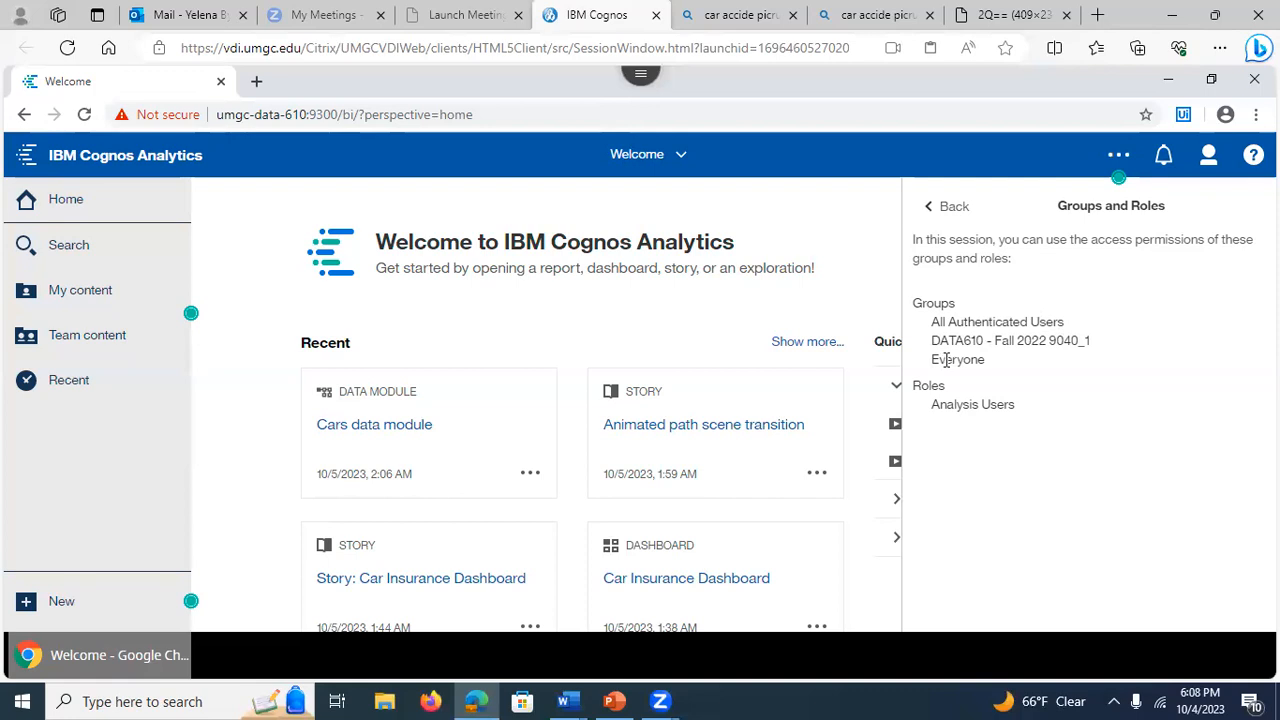
- Go back from the Session 9040 - Team 1 folder to the top level of Team content
left_click(77, 336)
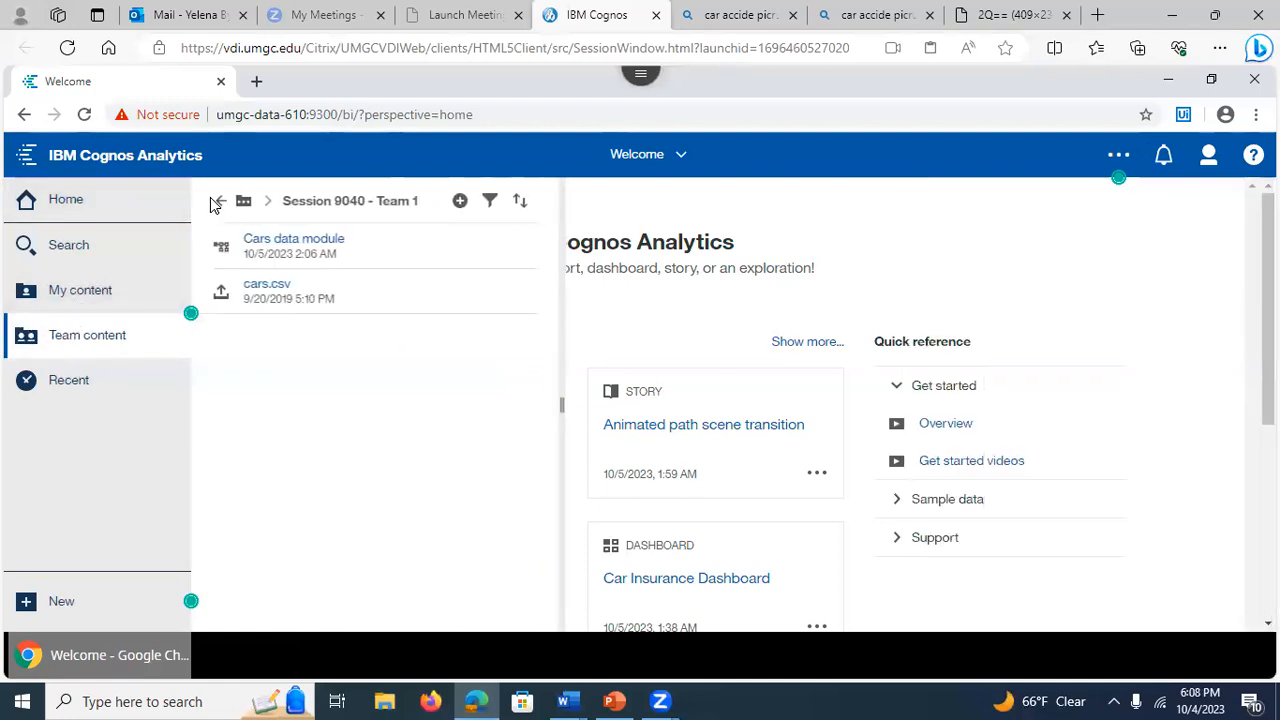
left_click(218, 201)
left_click(218, 202)
left_click(218, 203)
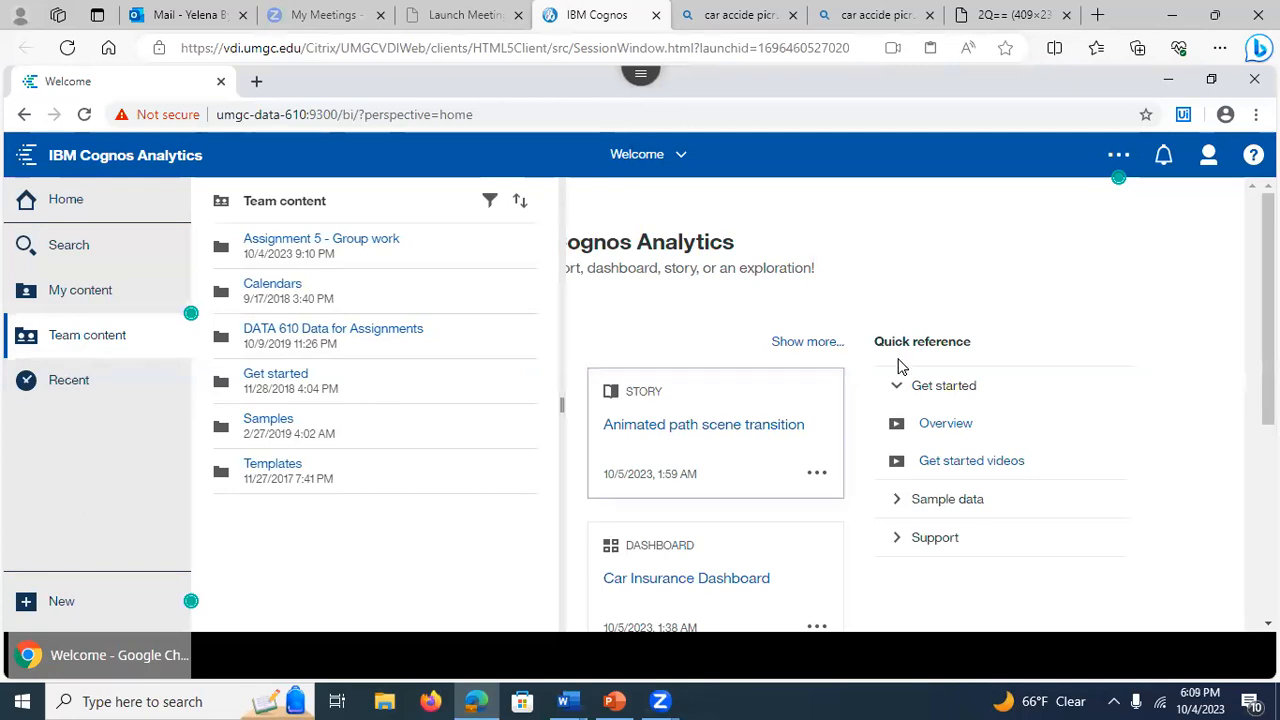
- Sign out of the current account and sign in with user ID demo3 and the account password
left_click(1208, 156)
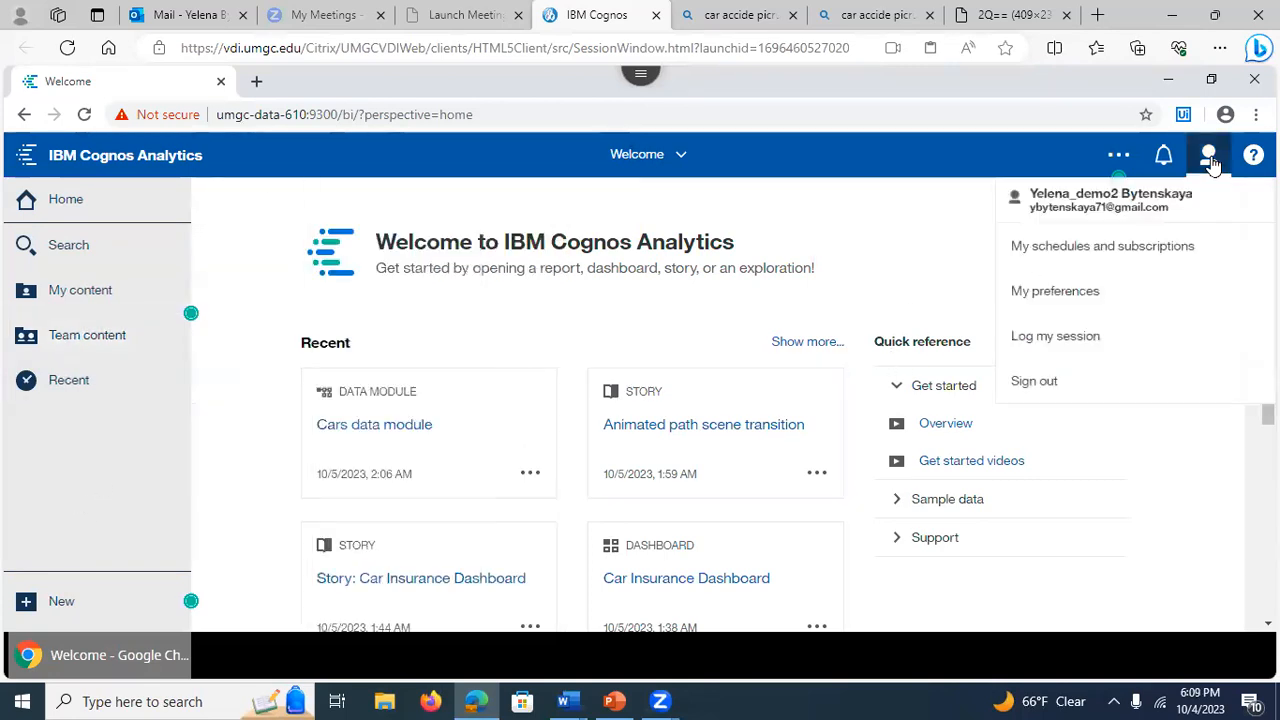
left_click(1084, 390)
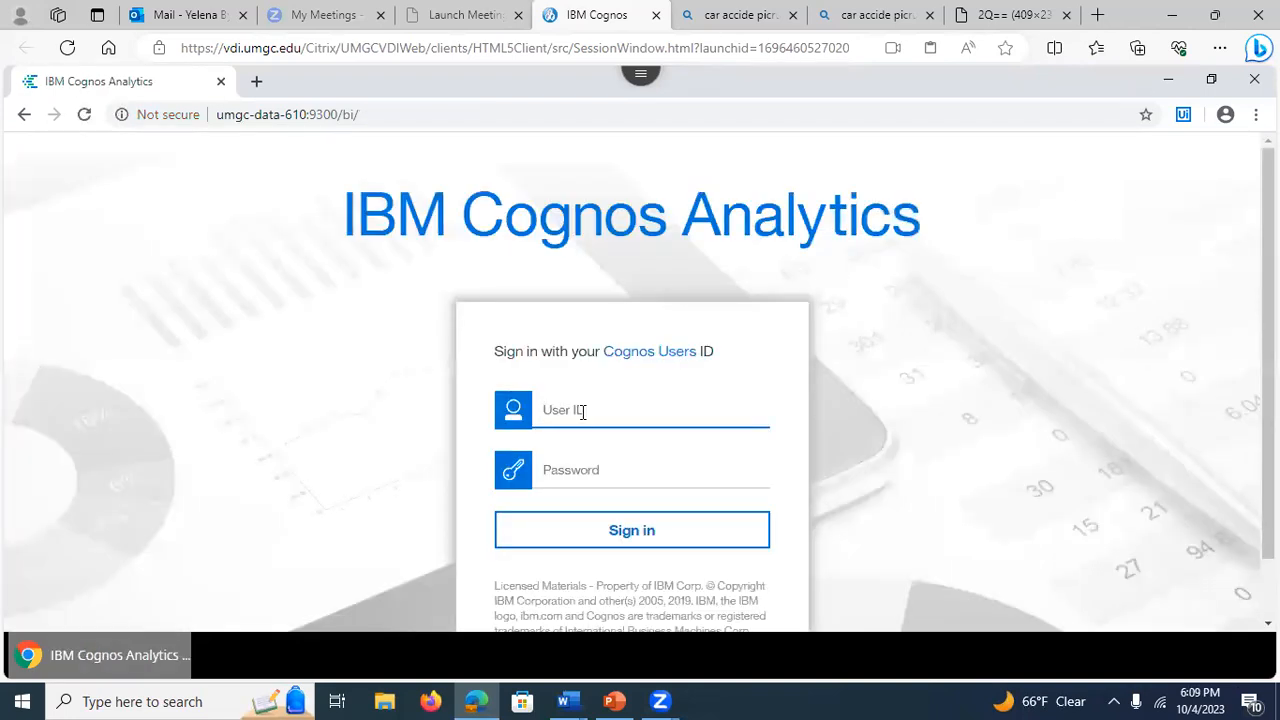
type("demo3")
left_click(571, 466)
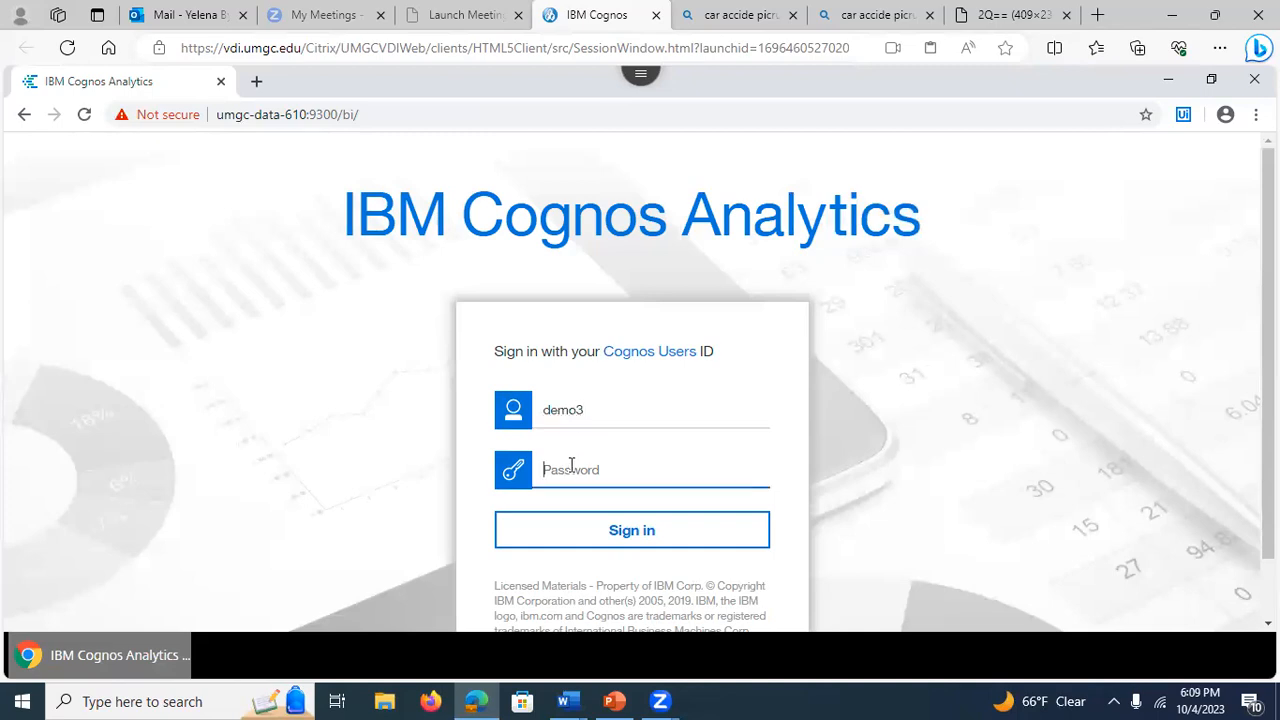
type("•")
left_click(606, 531)
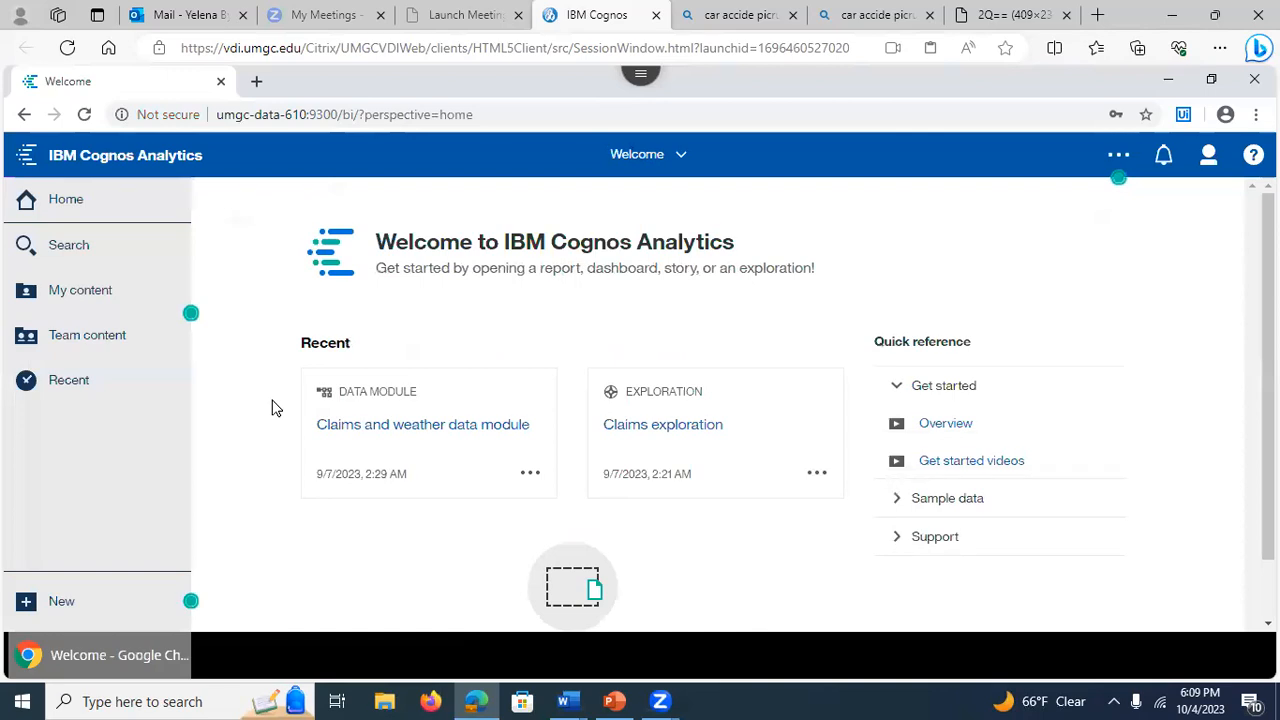
- Open the Session 9040 - Team 1 folder in Team content > Assignment 5 - Group work > Fall 2023
left_click(92, 341)
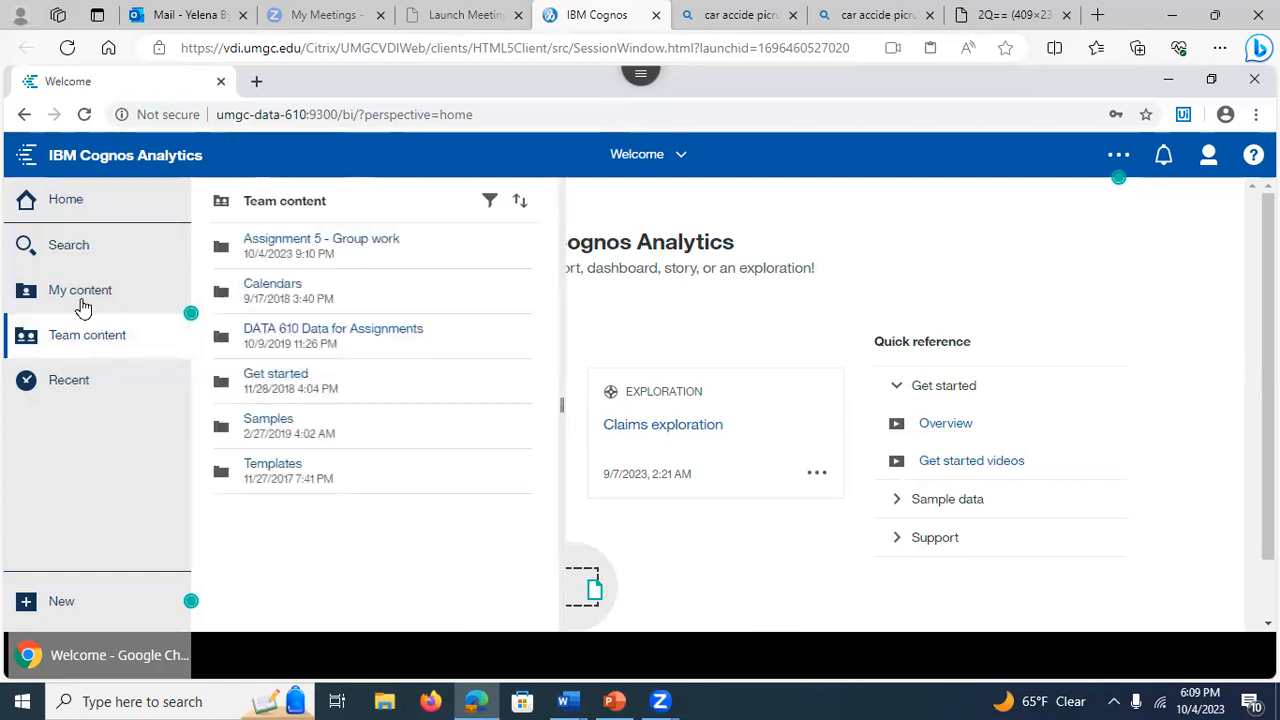
left_click(287, 246)
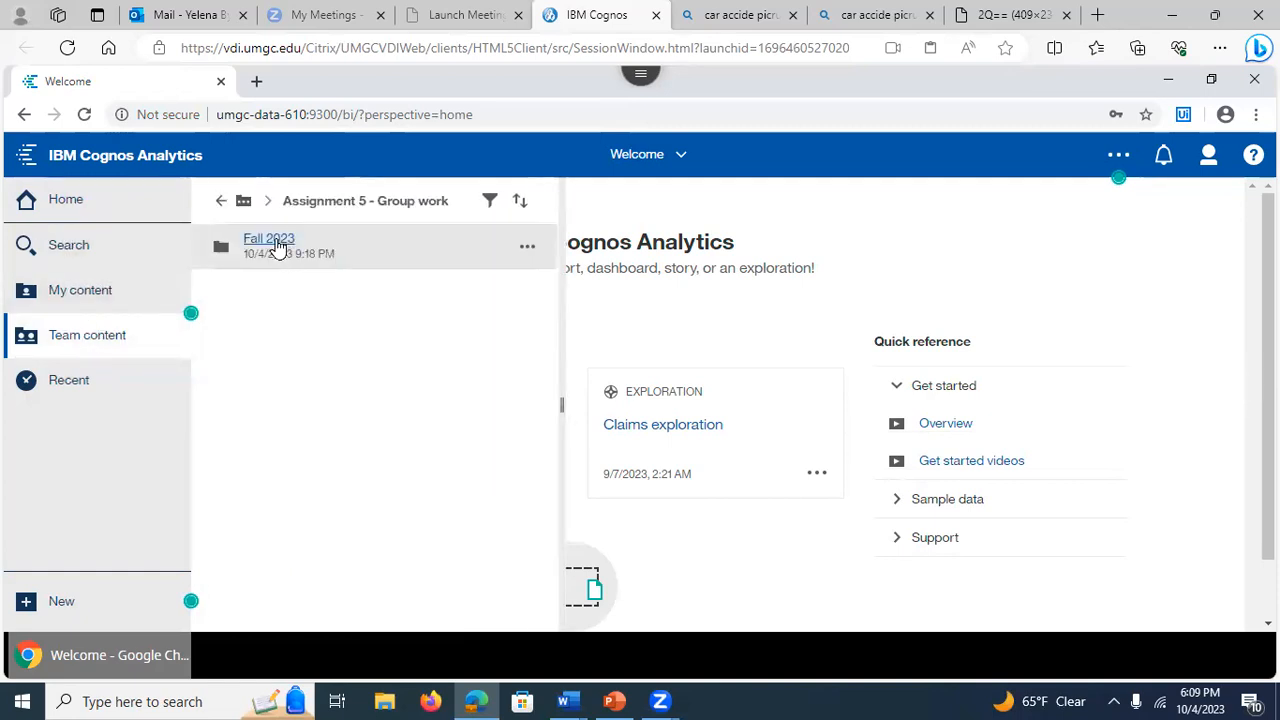
left_click(277, 246)
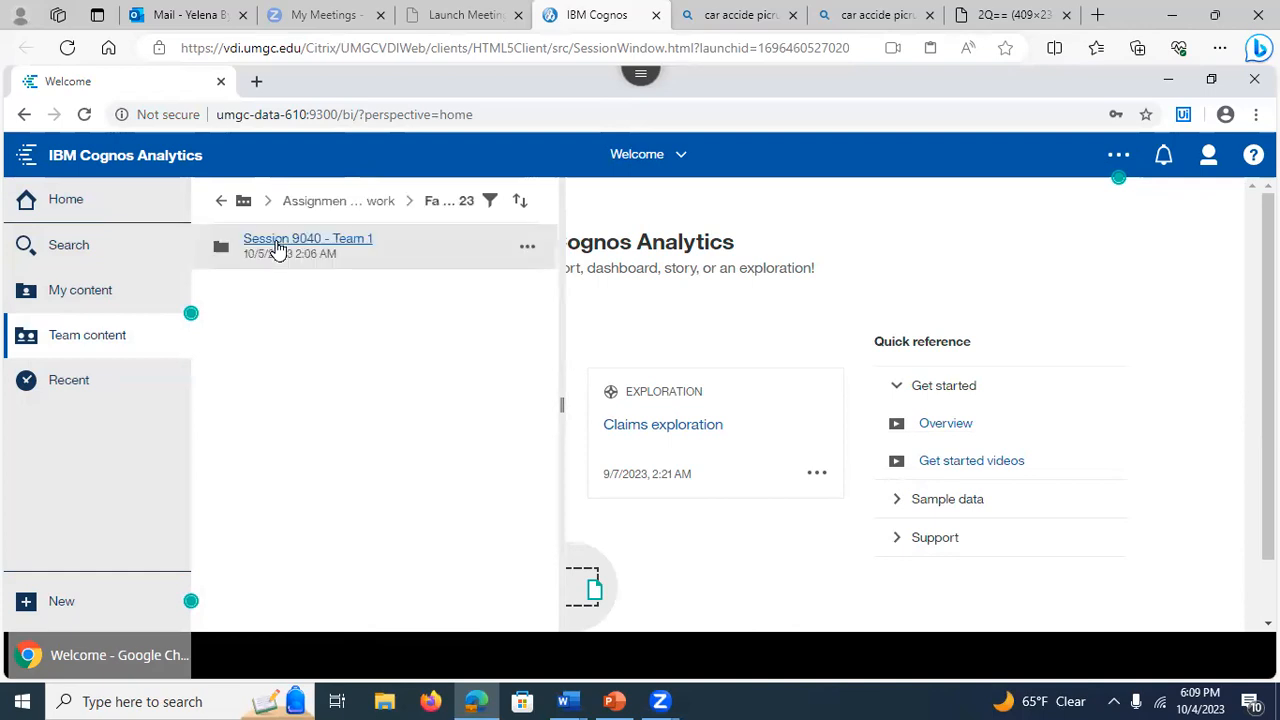
left_click(279, 246)
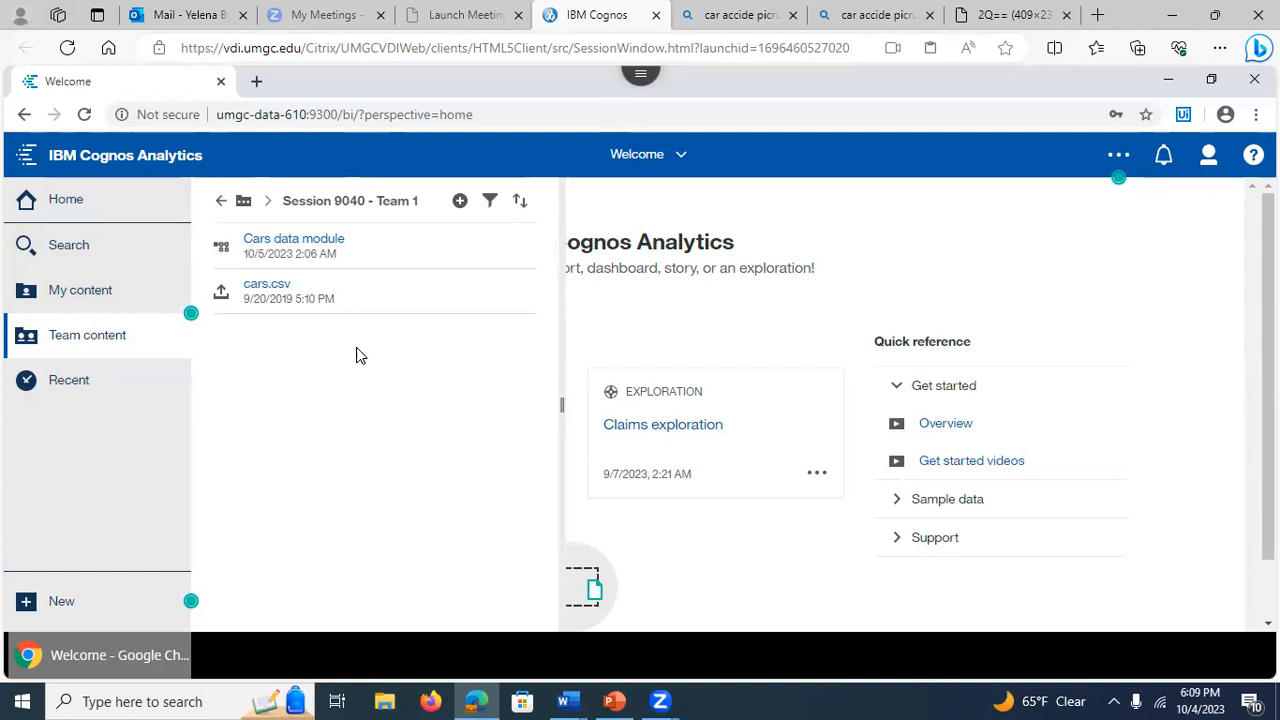
- Open the Cars data module to check that it is accessible and close it again
left_click(322, 245)
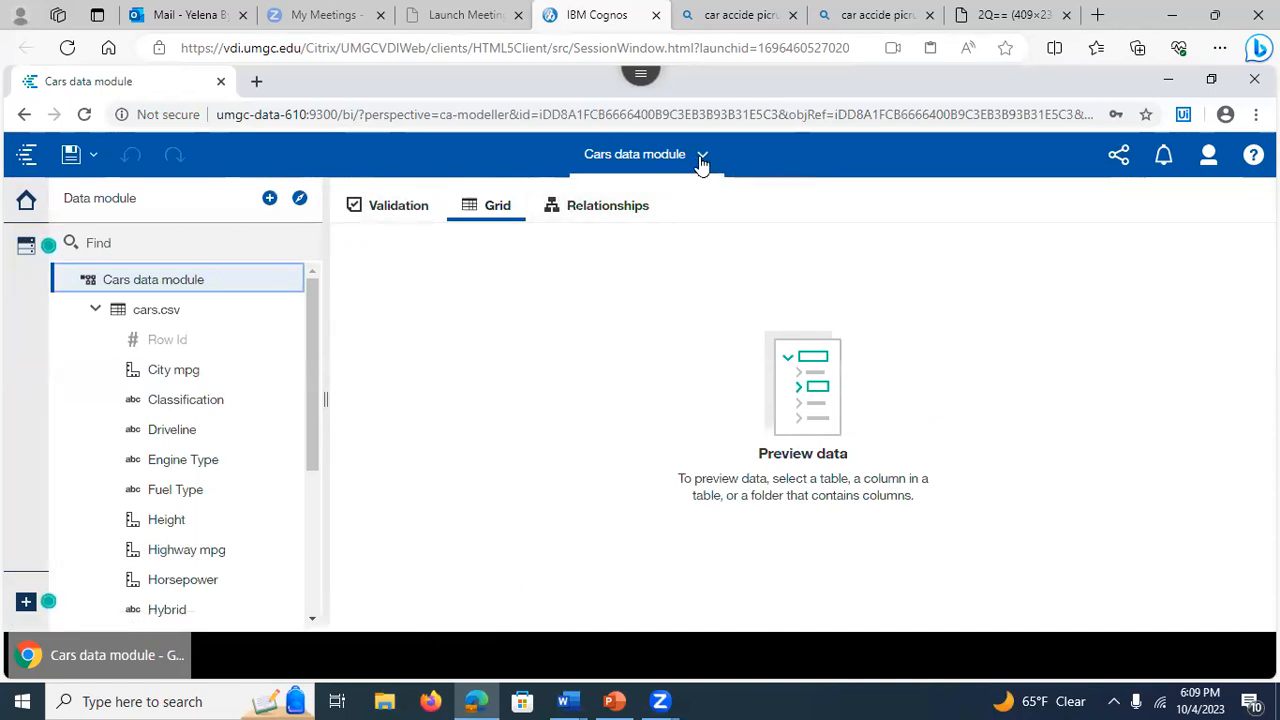
left_click(702, 158)
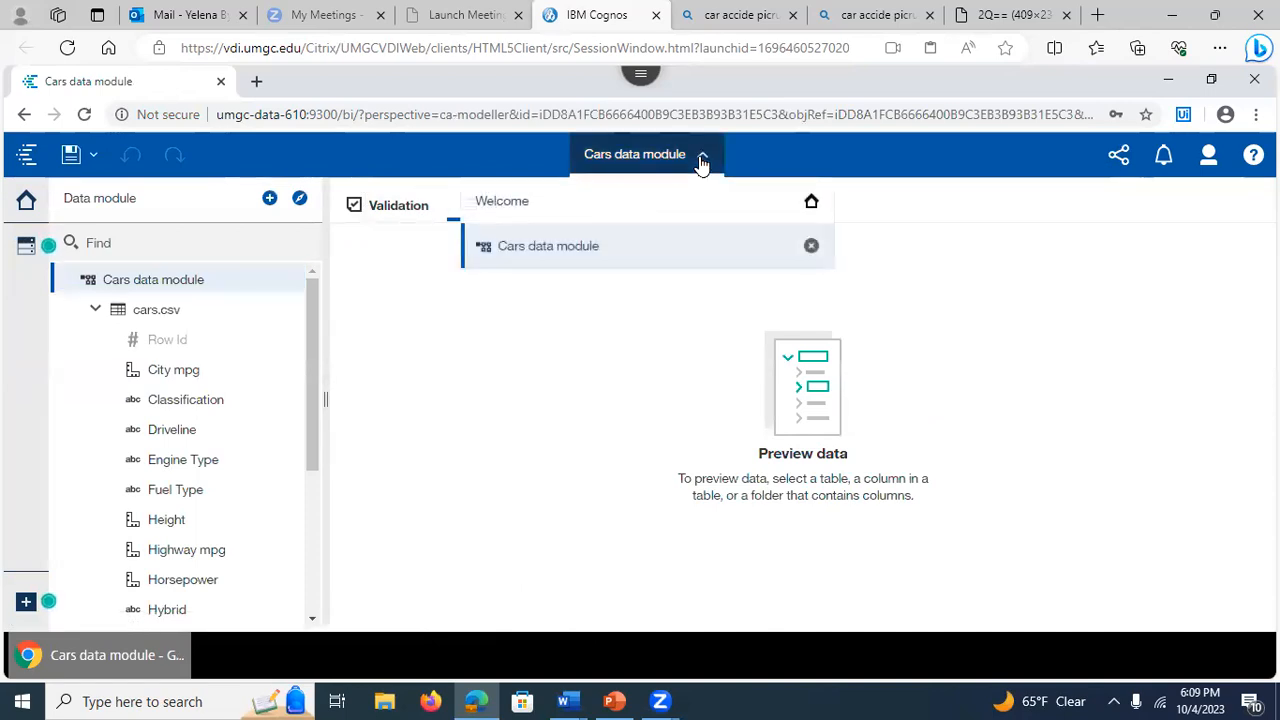
left_click(808, 246)
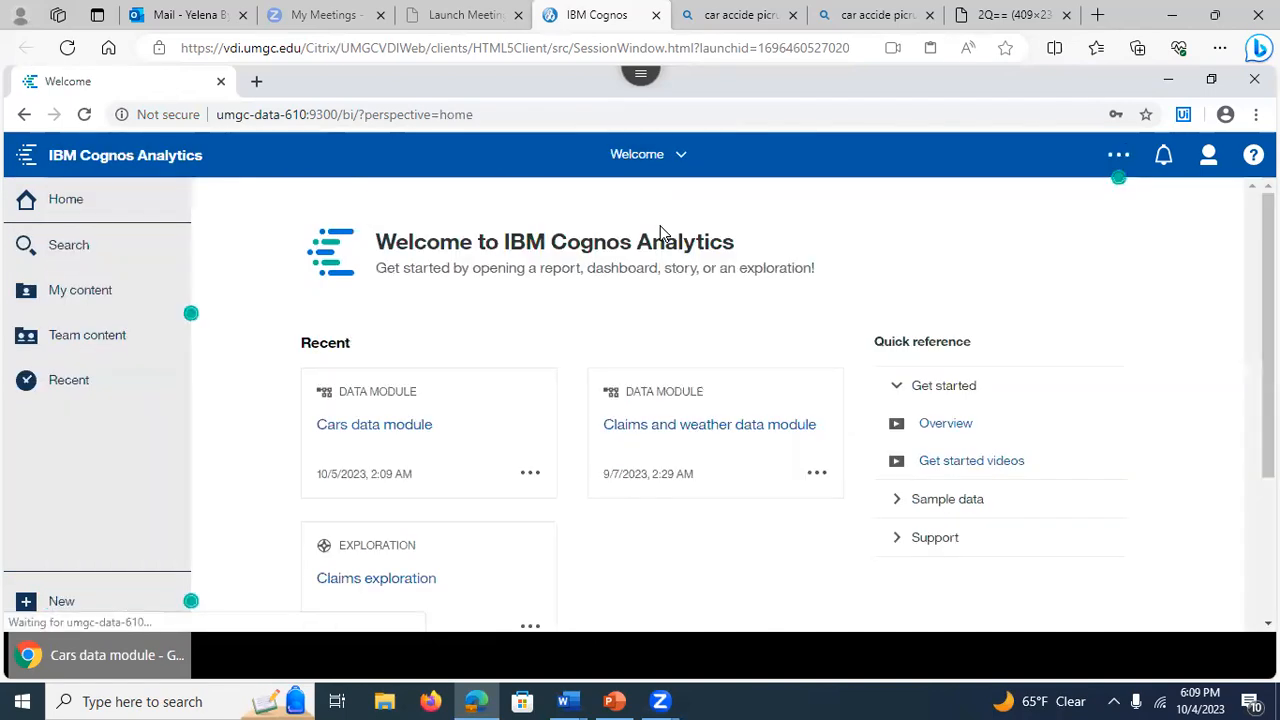
- Create an exploration from the Cars data module in the Session 9040 - Team 1 folder
left_click(88, 340)
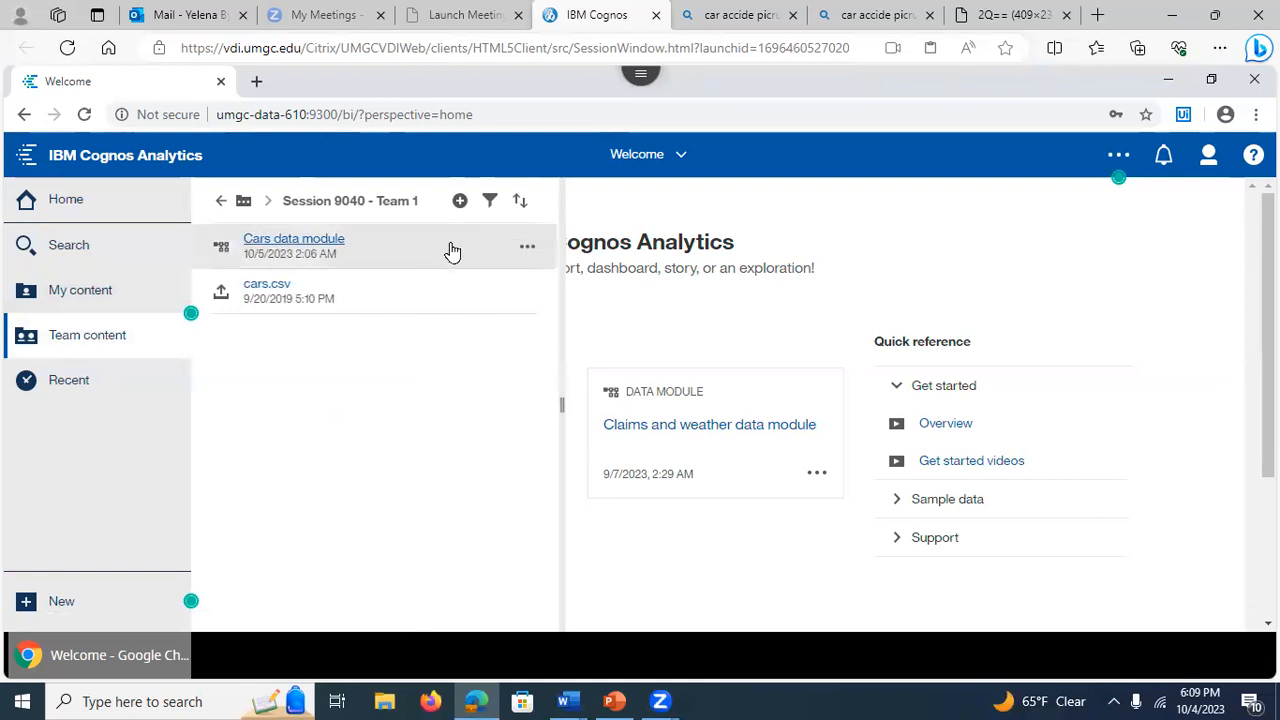
left_click(528, 250)
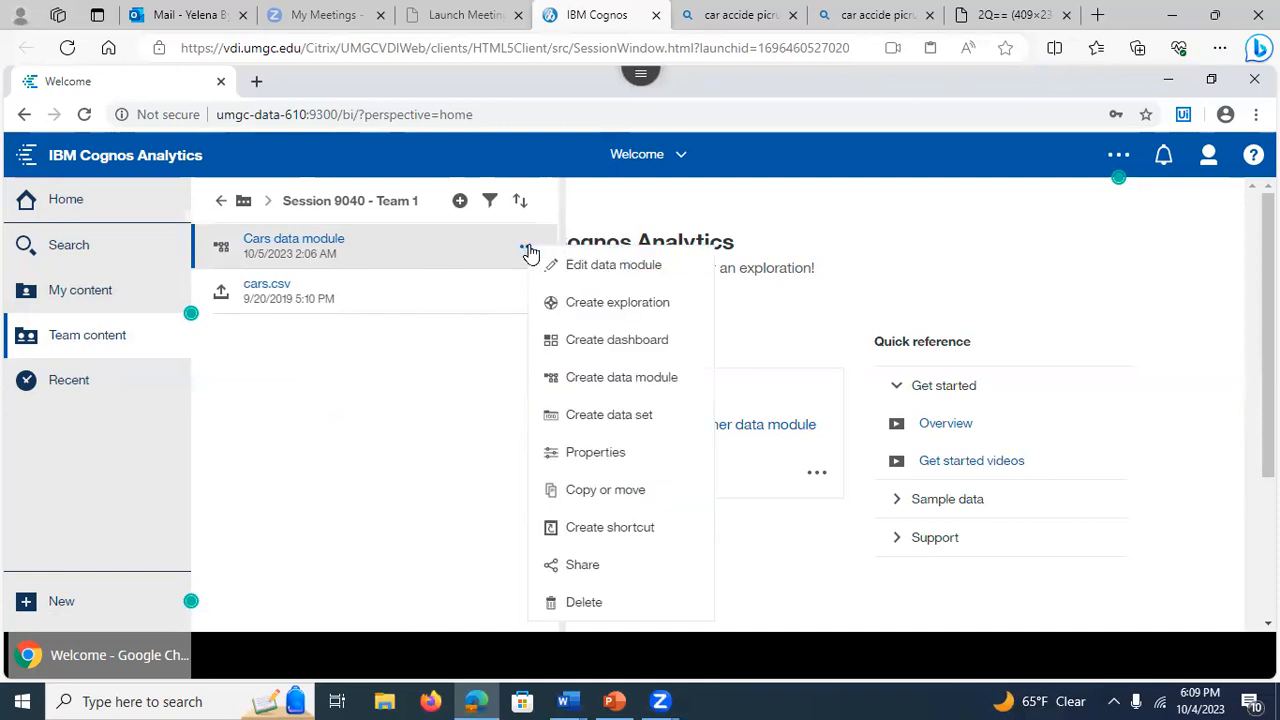
left_click(594, 305)
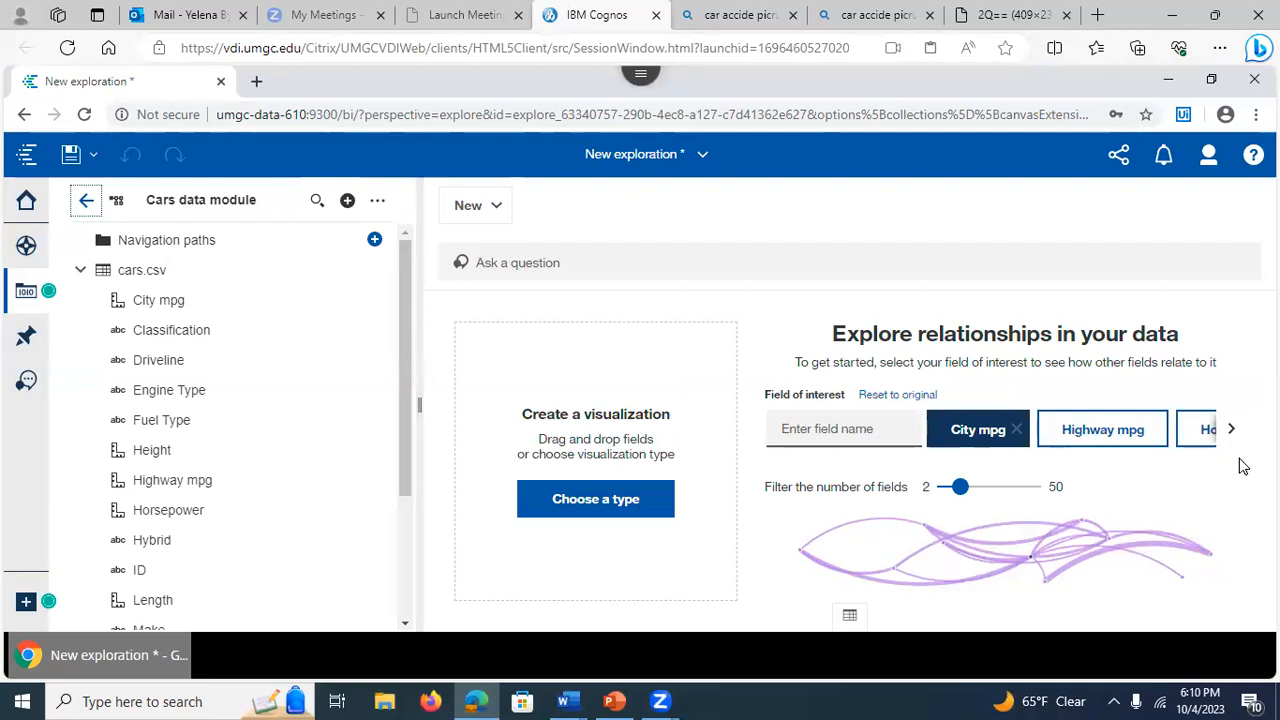
- Build a Spiral visualization in the exploration with City mpg as its target
mouse_move(1024, 559)
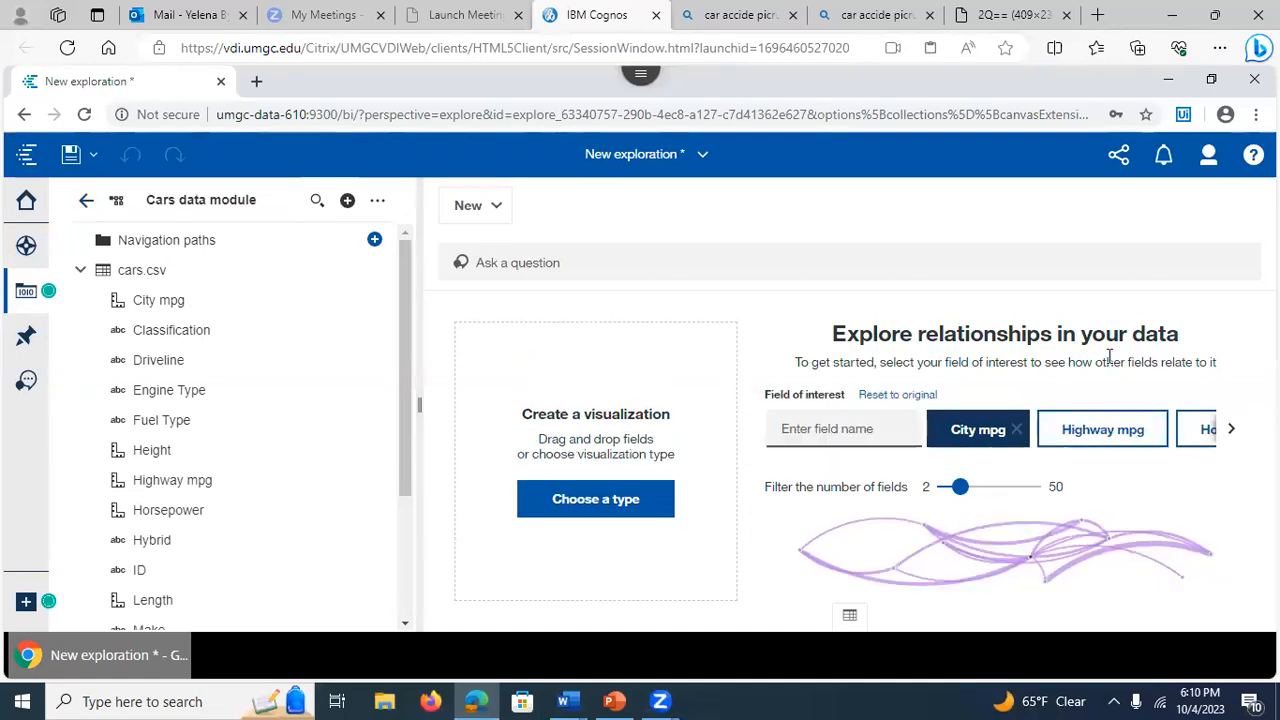
left_click_drag(1231, 317, 634, 309)
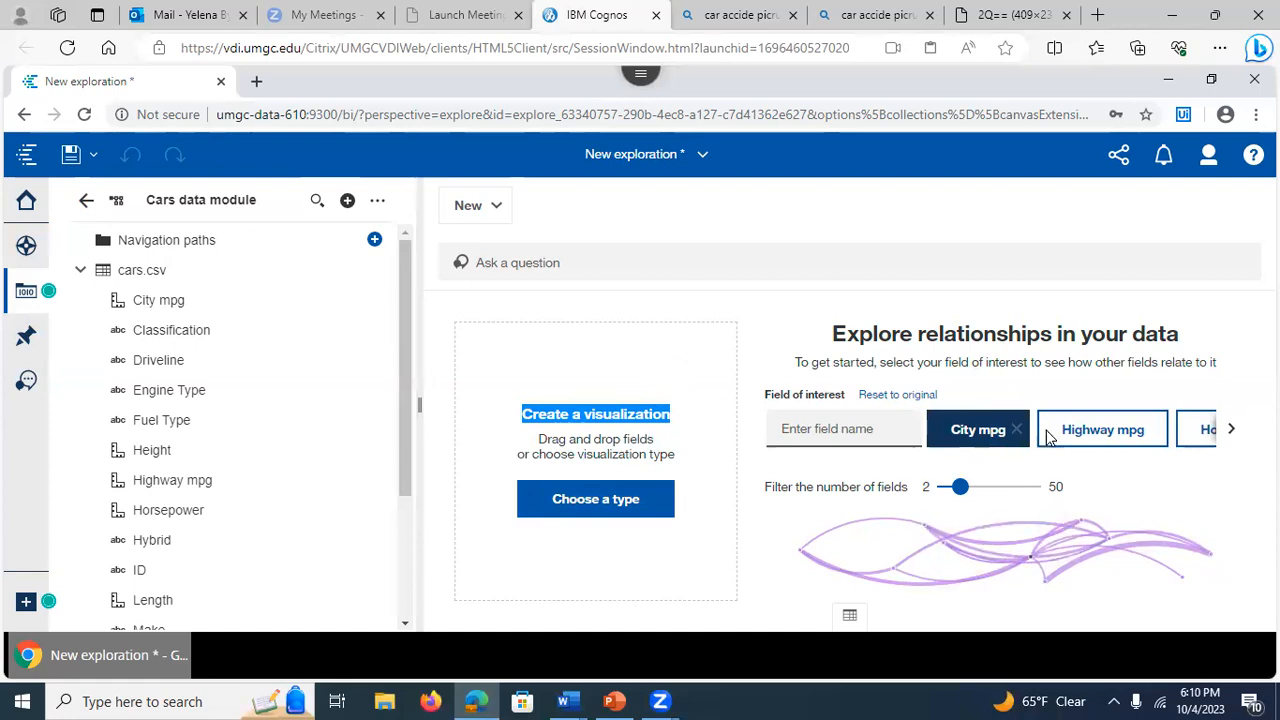
left_click(580, 505)
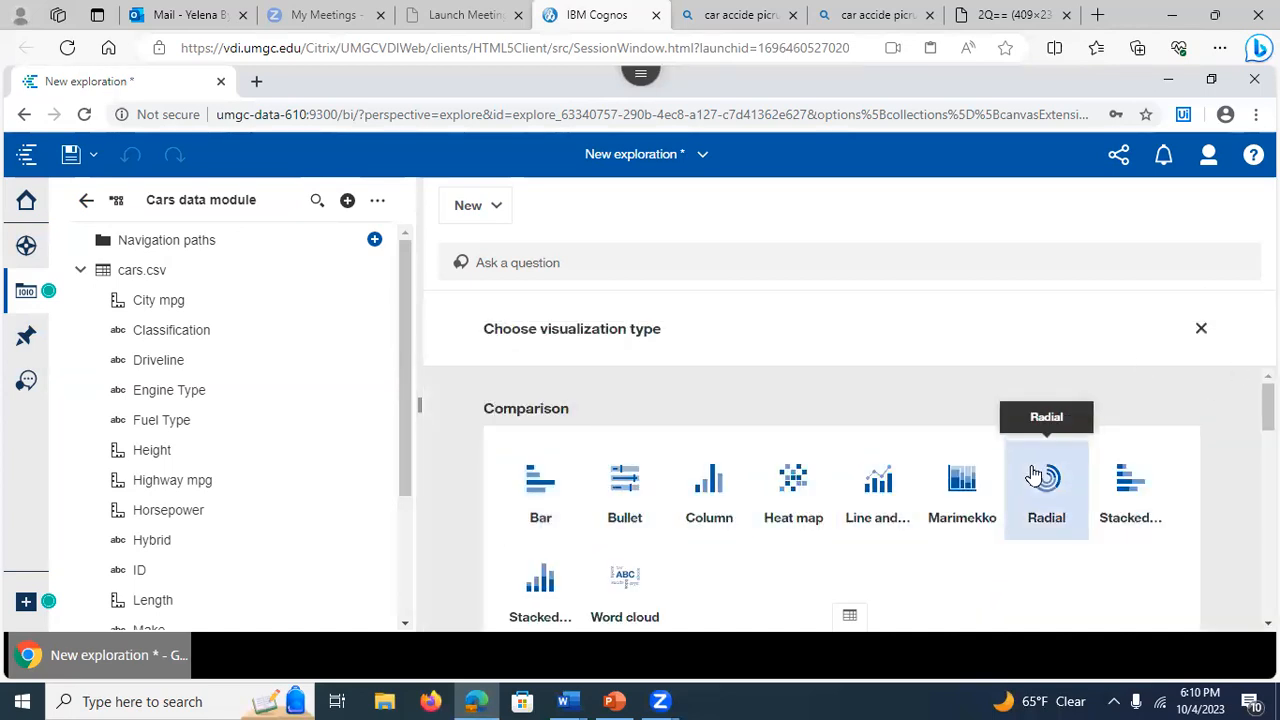
left_click_drag(1268, 407, 1268, 592)
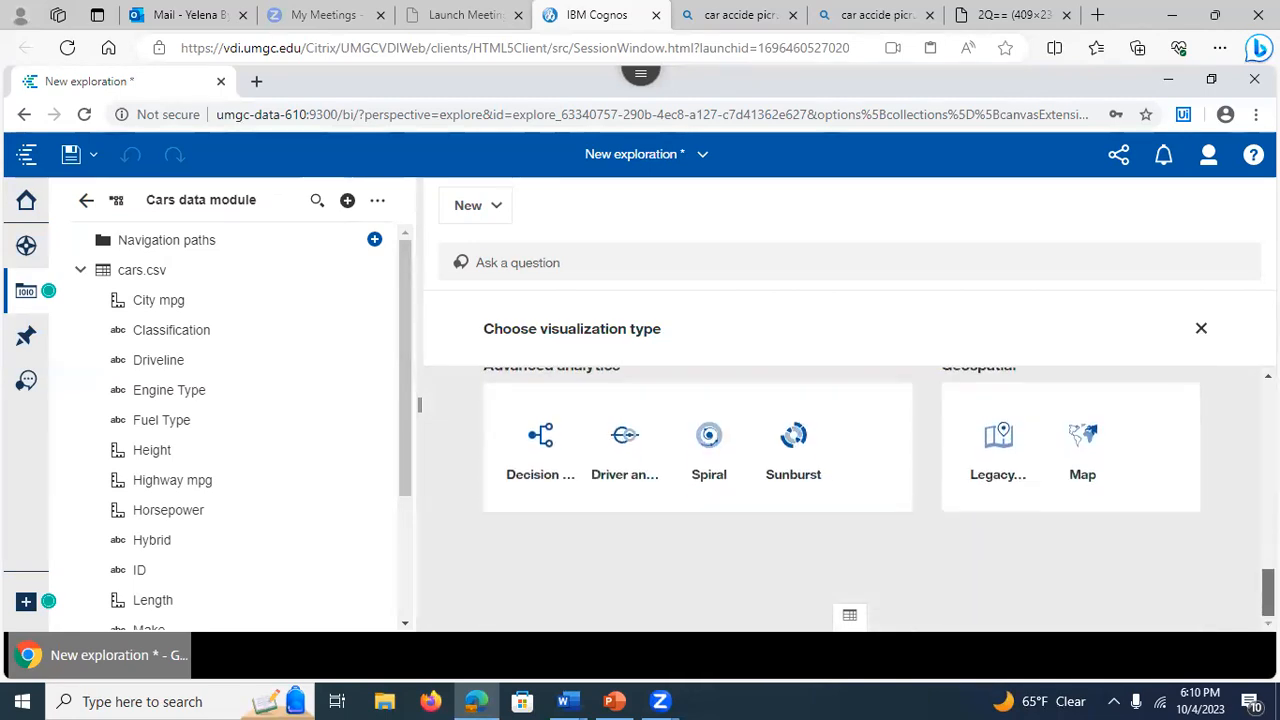
left_click(694, 451)
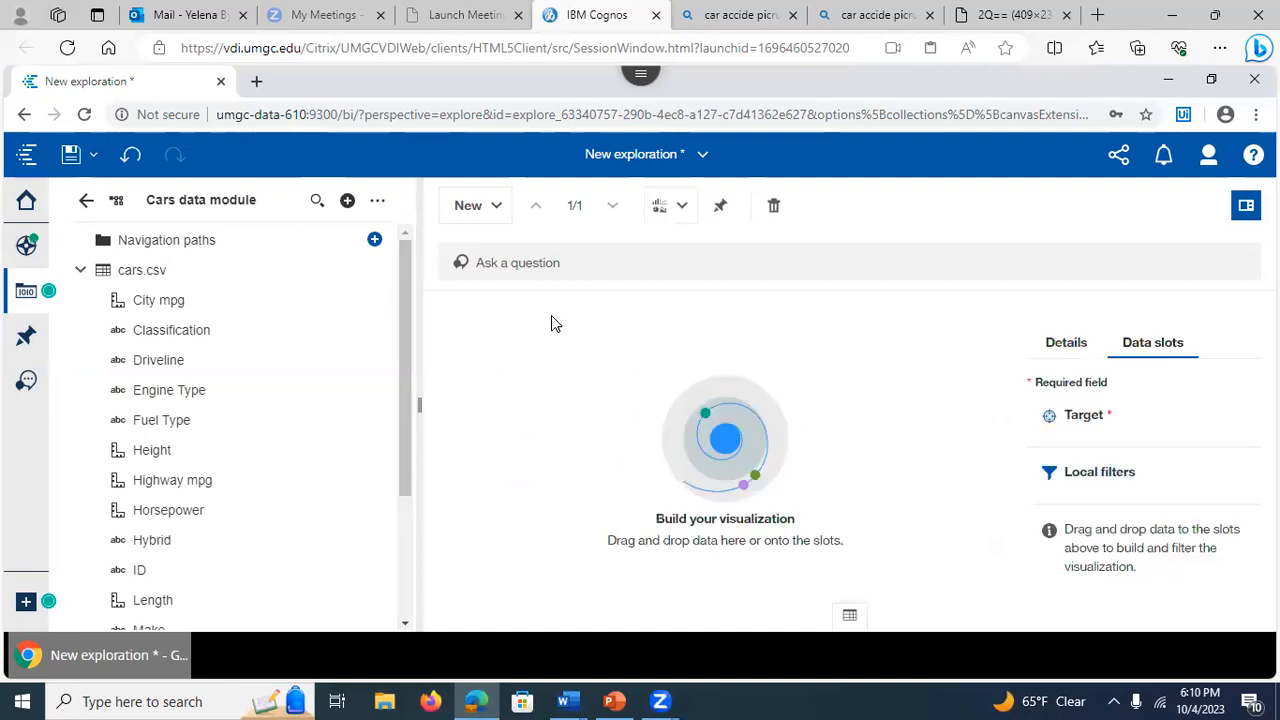
left_click_drag(145, 303, 1106, 407)
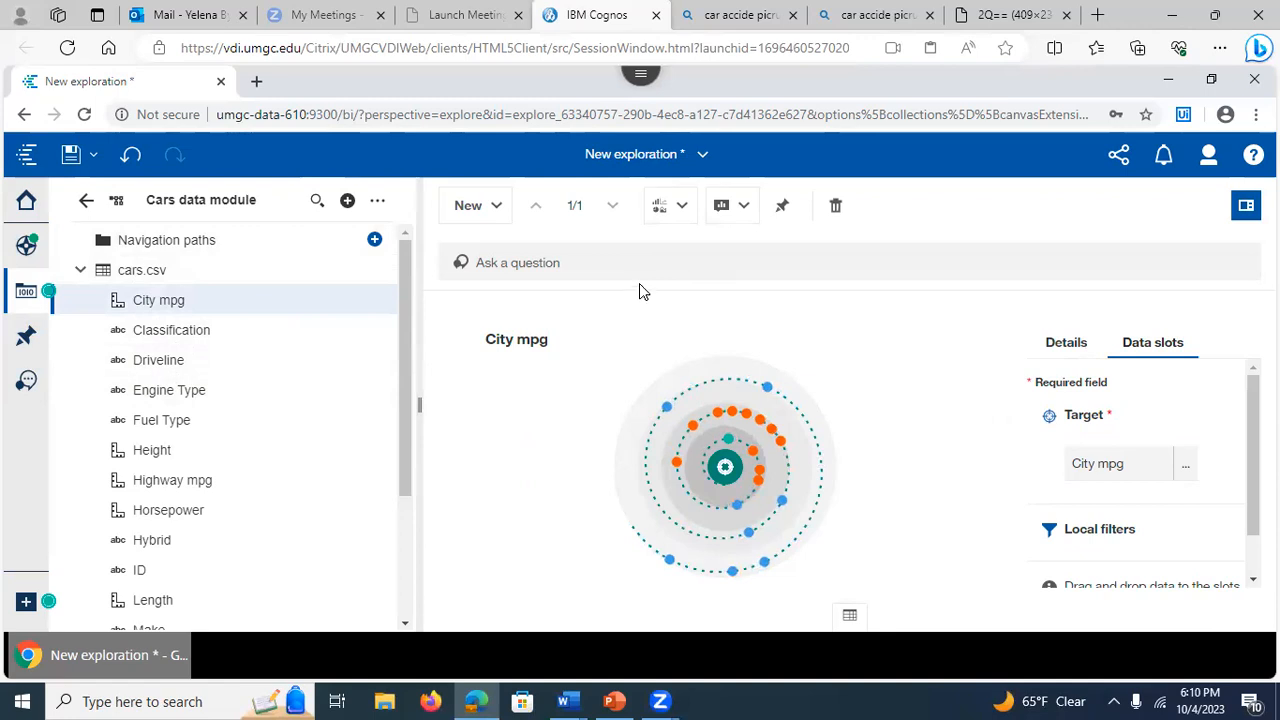
- Save the exploration as "Car exploration" in Team content > Assignment 5 - Group work > Fall 2023 > Session 9040 - Team 1
left_click(74, 157)
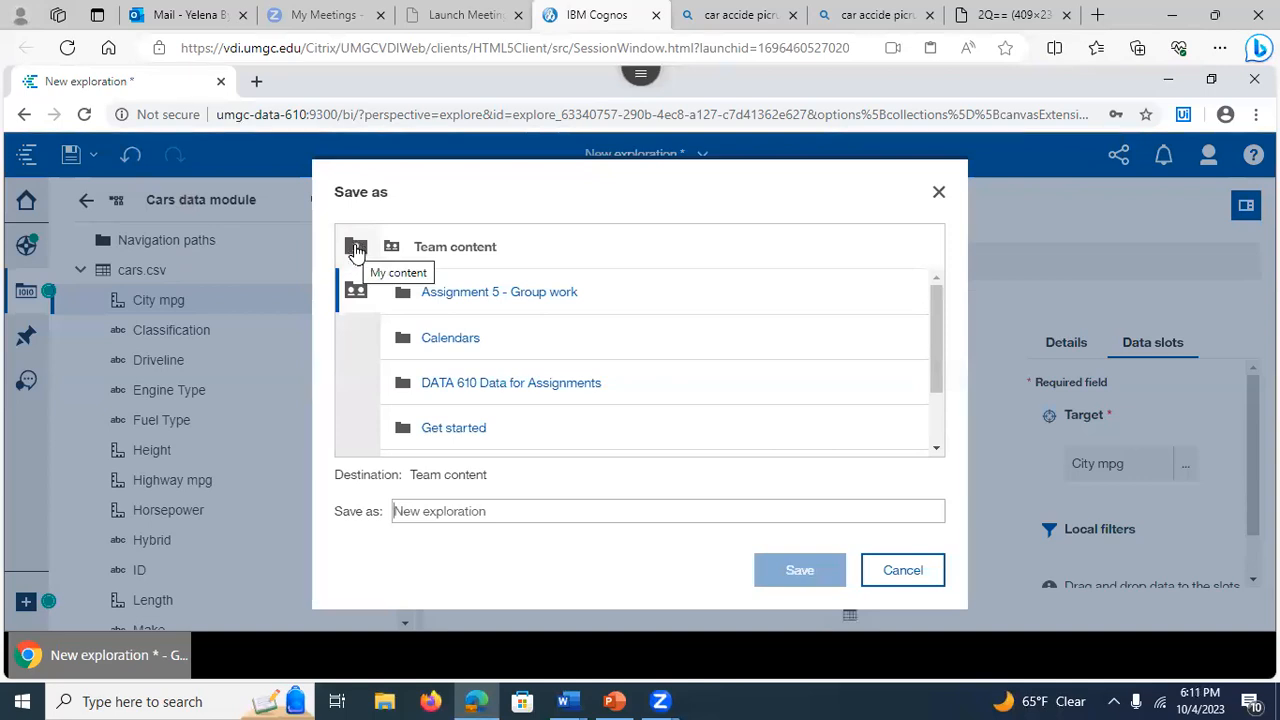
left_click(357, 249)
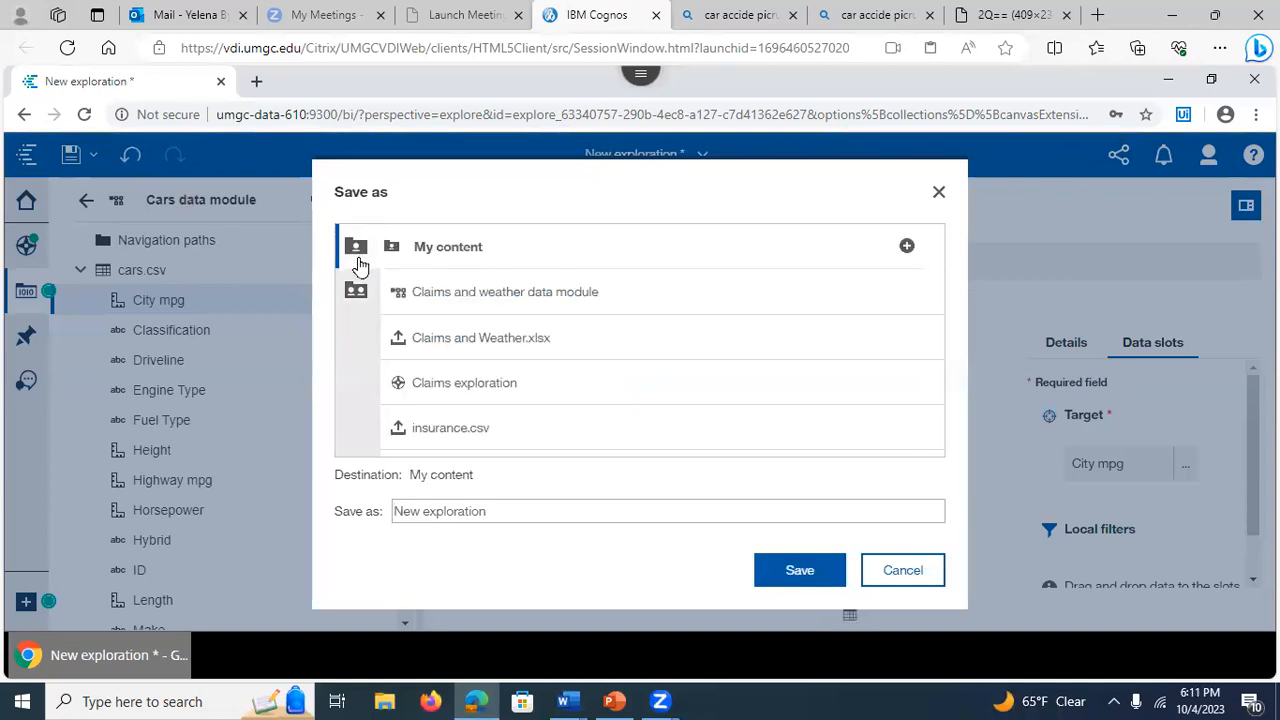
left_click(352, 294)
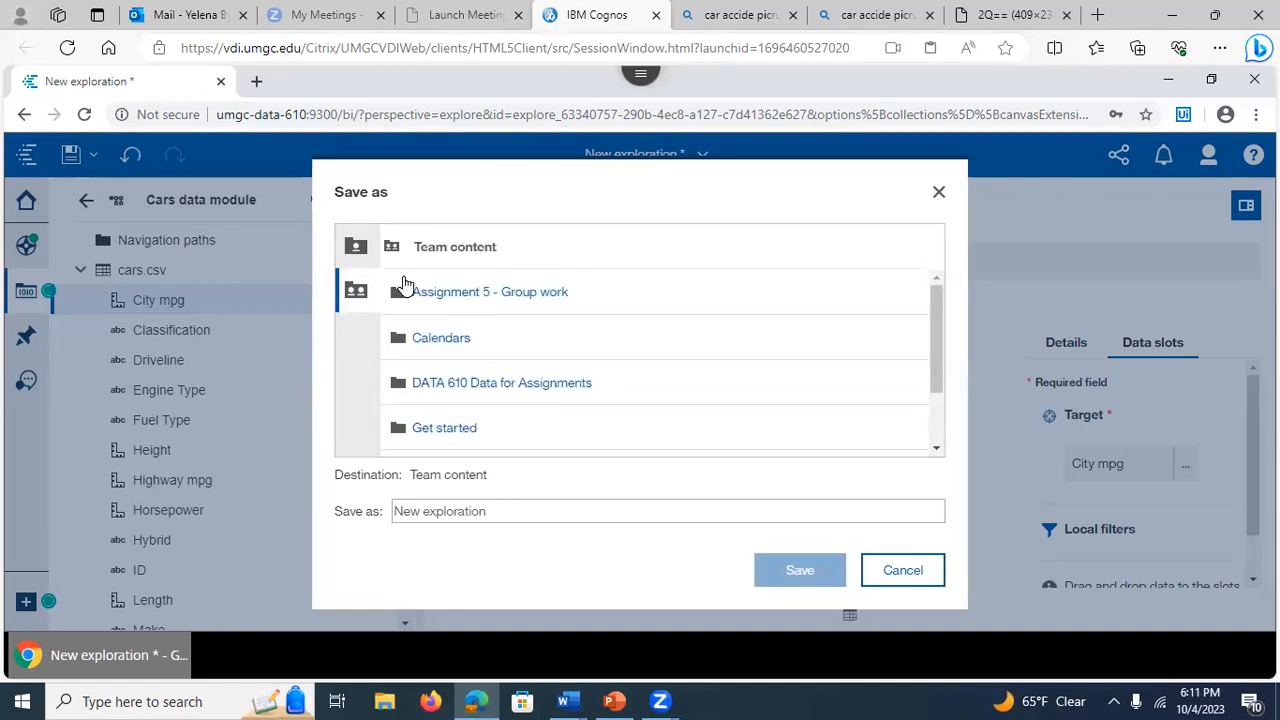
left_click(465, 298)
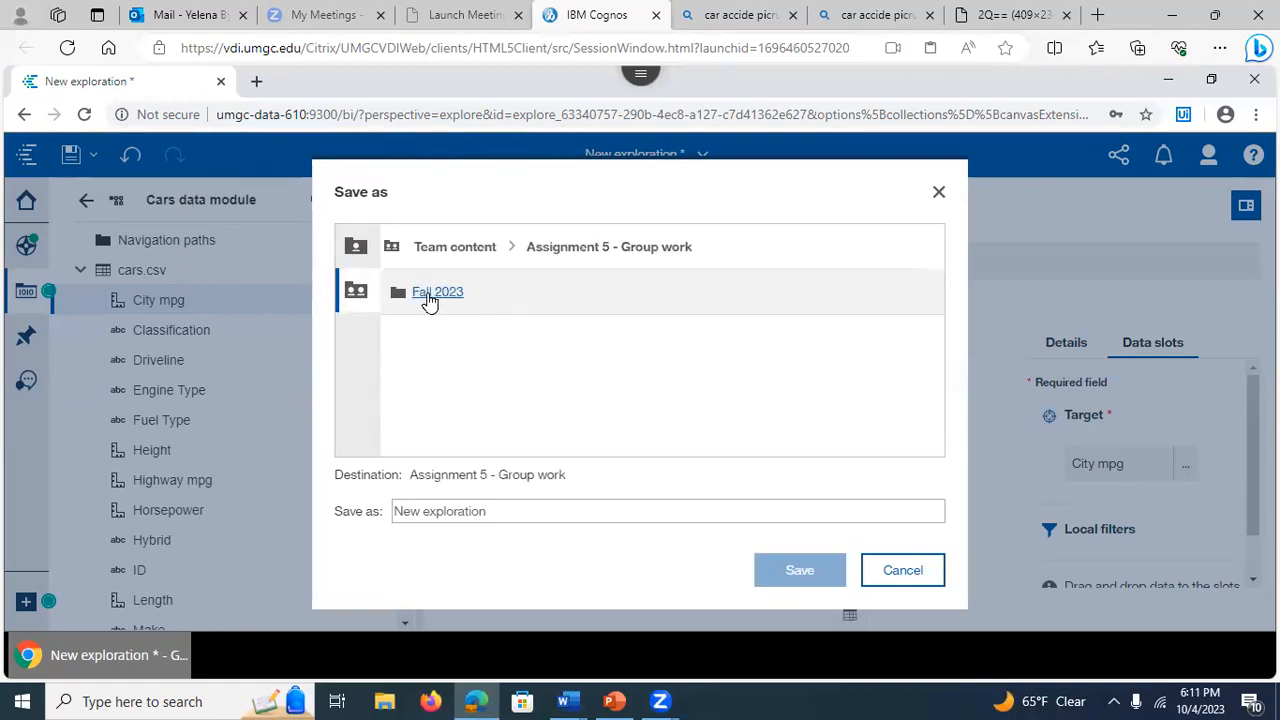
left_click(432, 298)
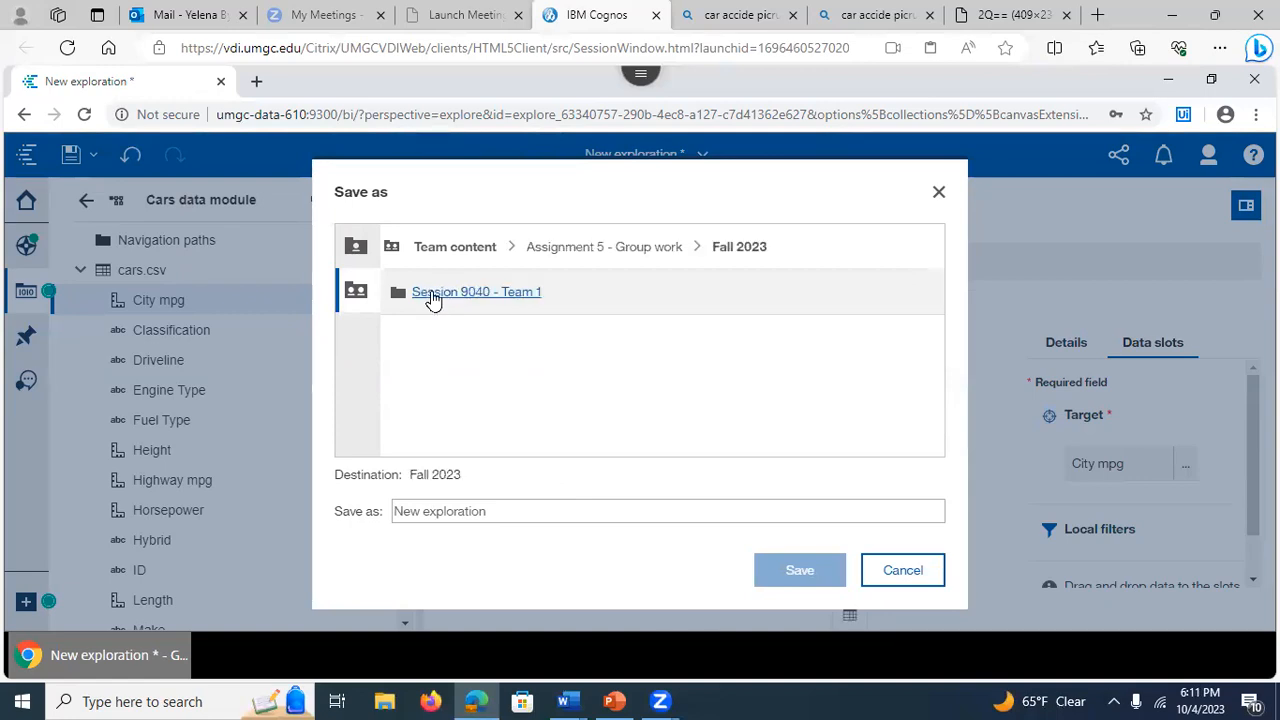
left_click(430, 298)
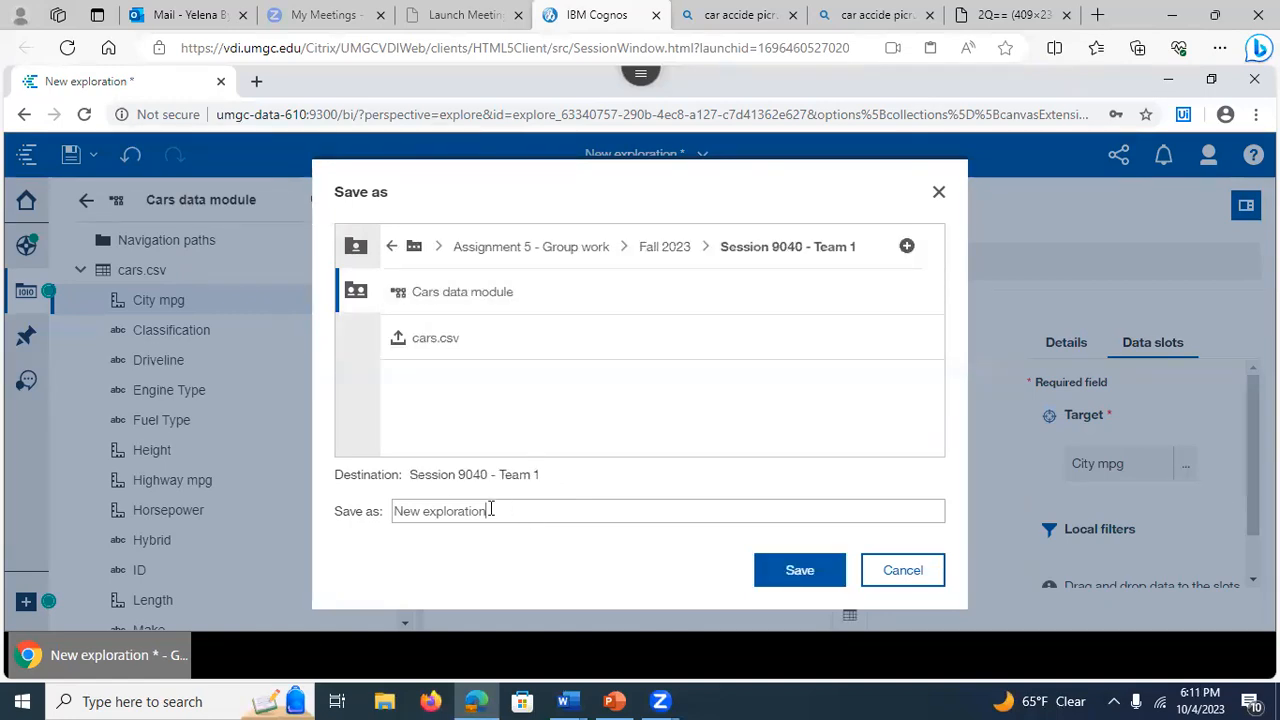
left_click_drag(511, 510, 371, 497)
type("Car exploration")
left_click(787, 570)
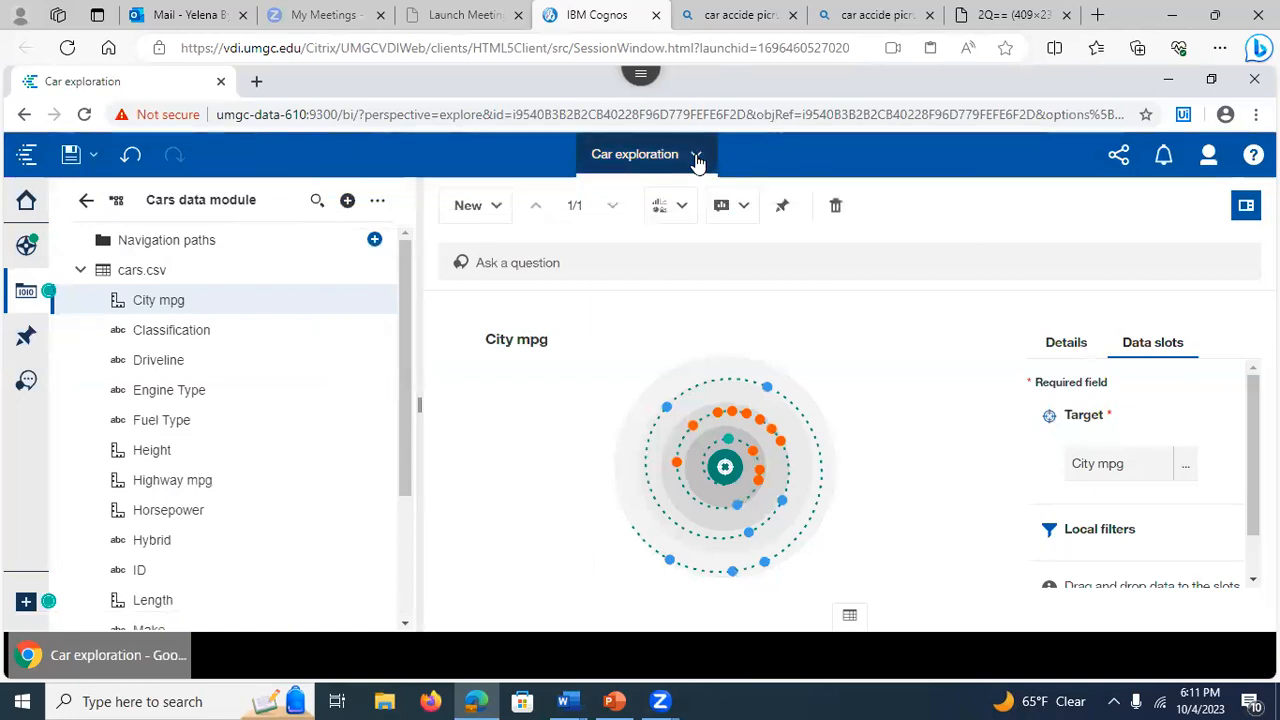
- Close the Car exploration and return to the Welcome page
left_click(697, 160)
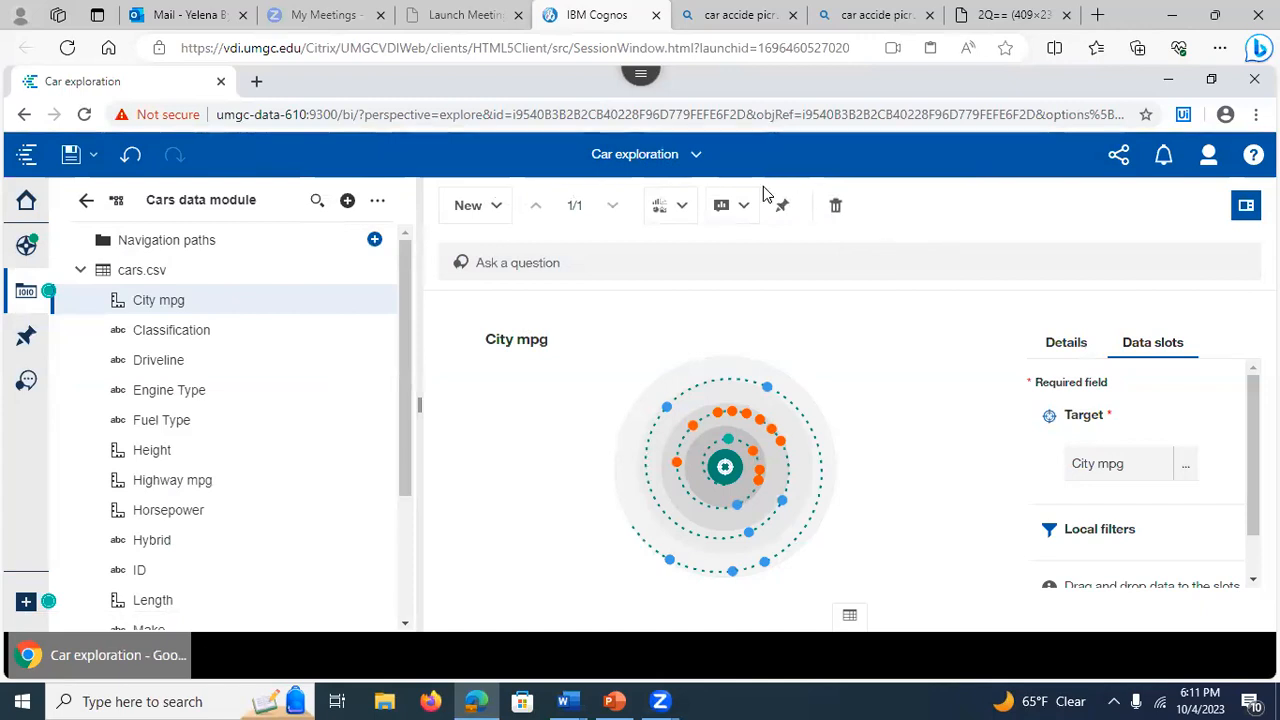
left_click(698, 160)
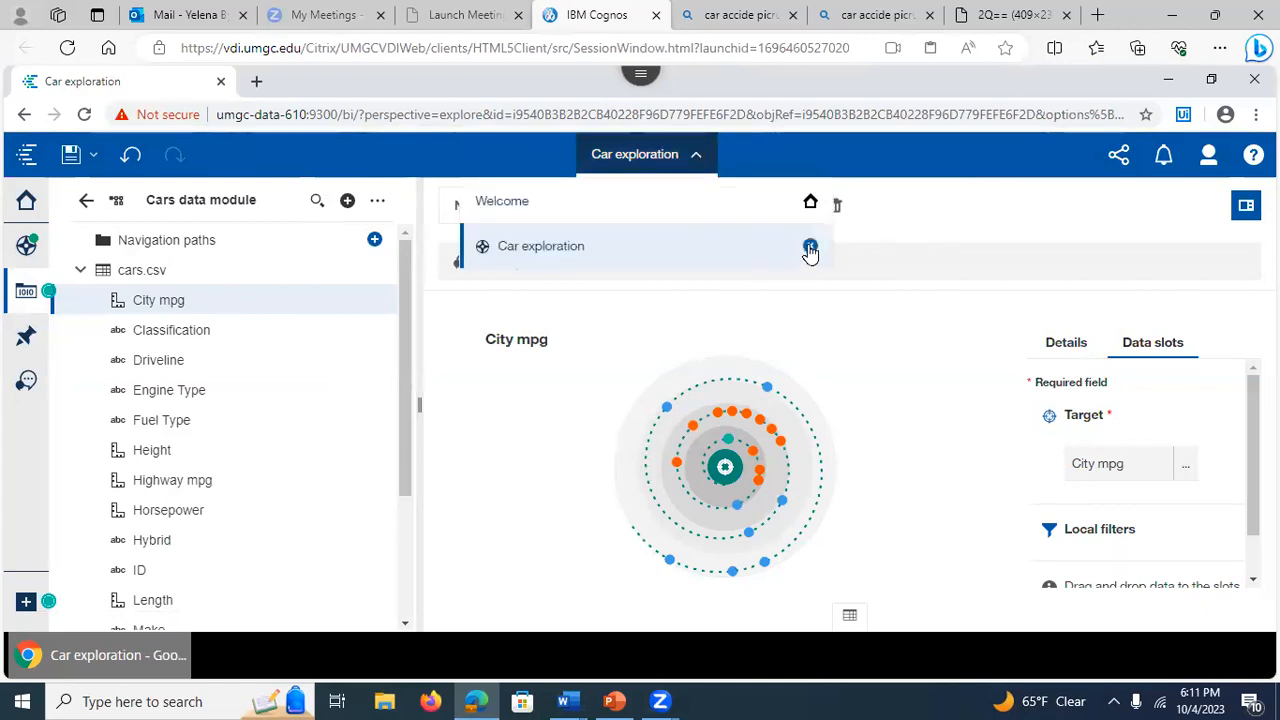
left_click(809, 248)
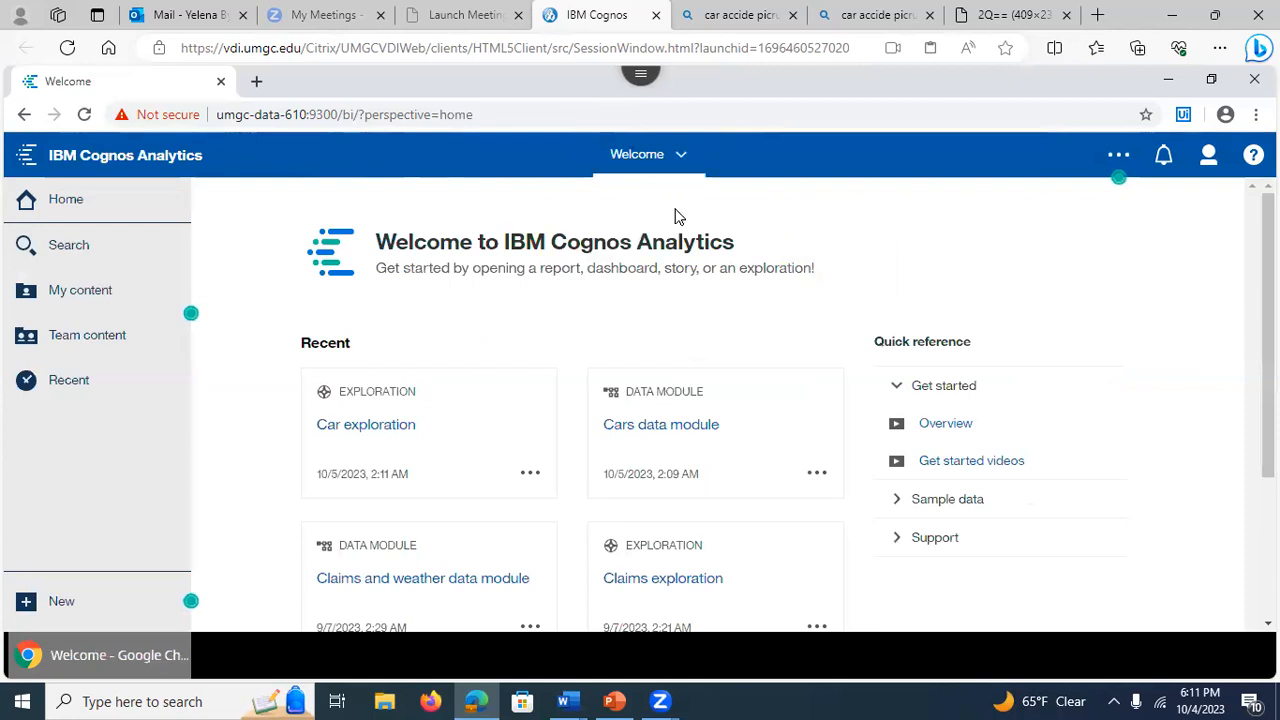
- Sign out of the current account and sign in with user ID demo2 and the account password
left_click(1208, 162)
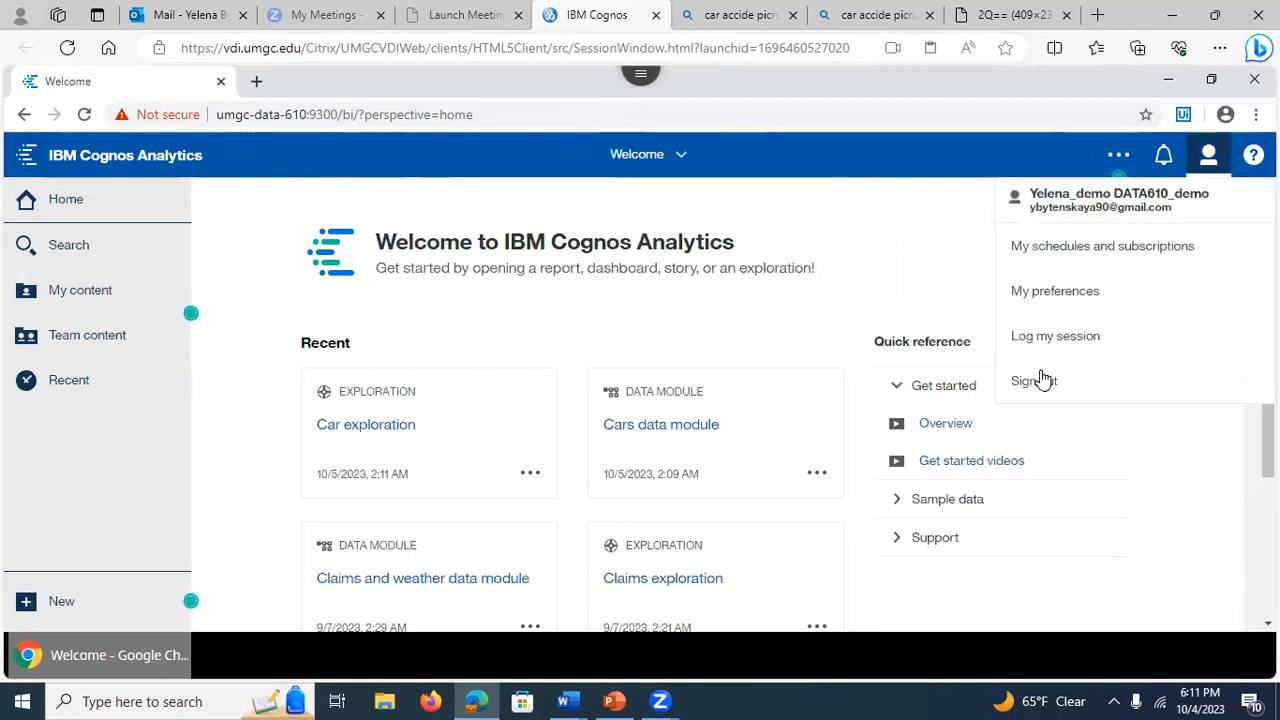
left_click(1044, 380)
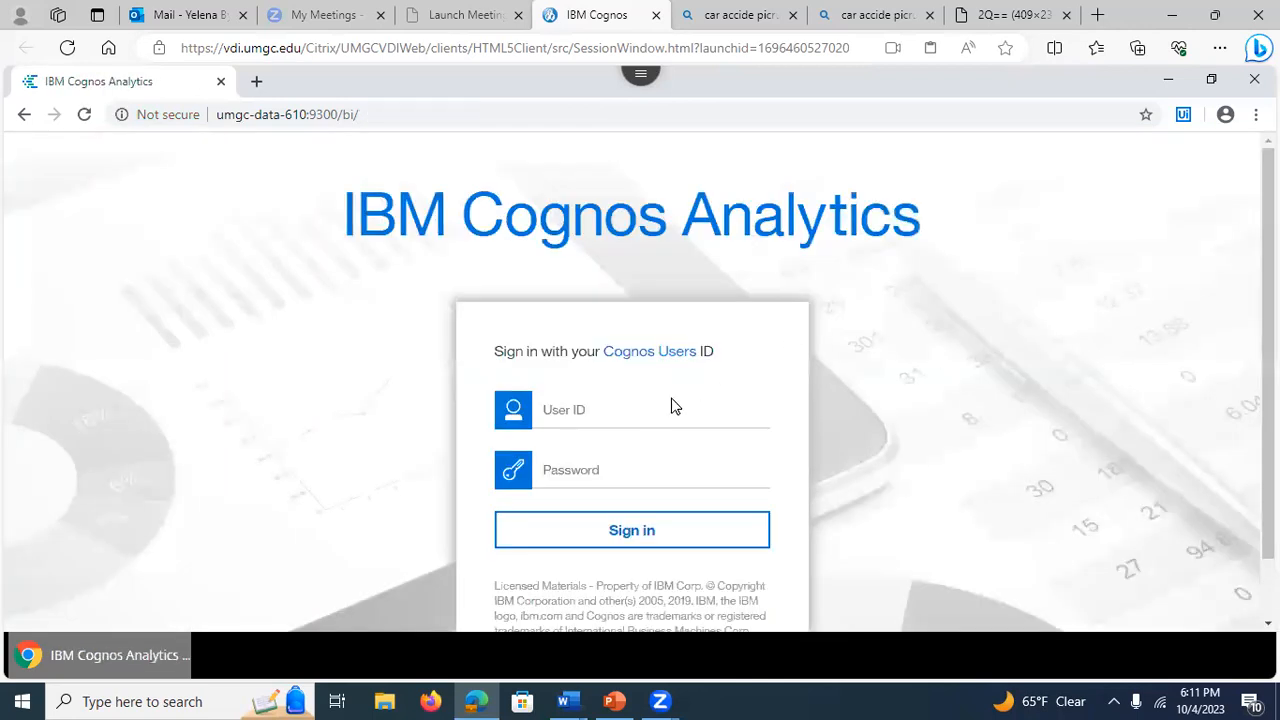
left_click(646, 410)
type("demo2")
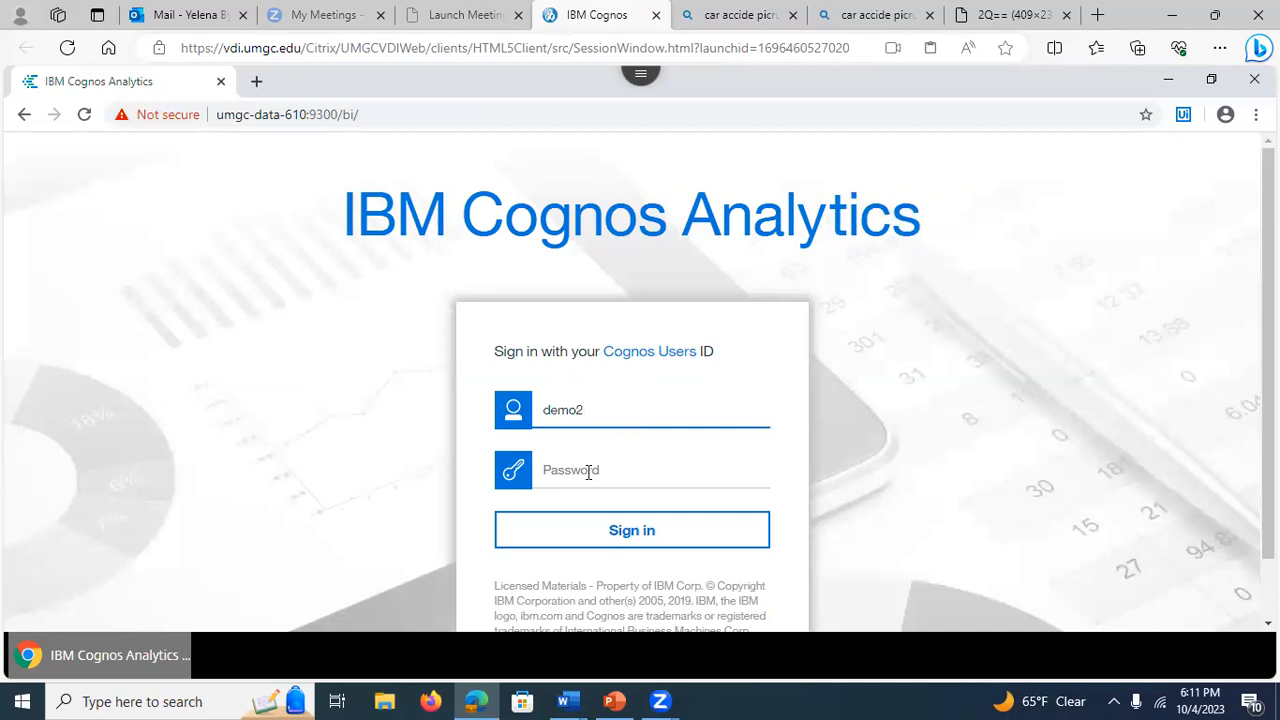
left_click(589, 471)
type("•••••••")
left_click(580, 537)
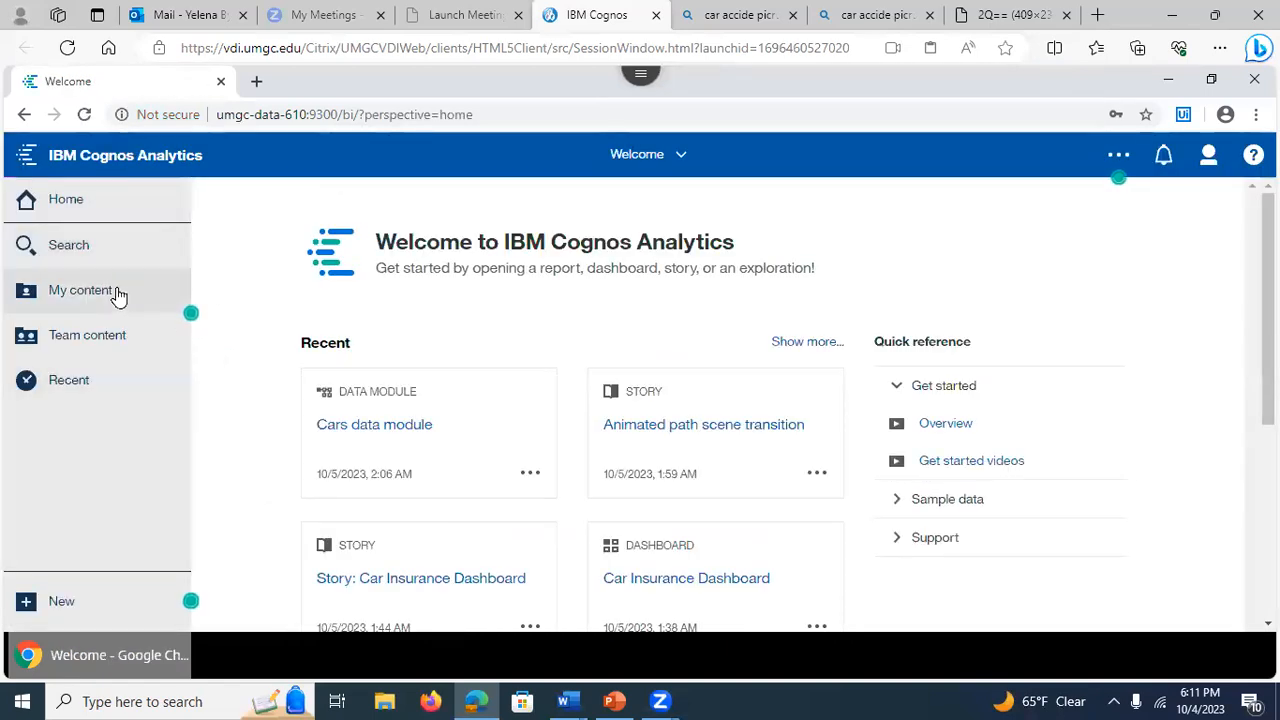
- Open the Session 9040 - Team 1 folder under Fall 2023 in Assignment 5 - Group work to check for the teammate's exploration
left_click(97, 343)
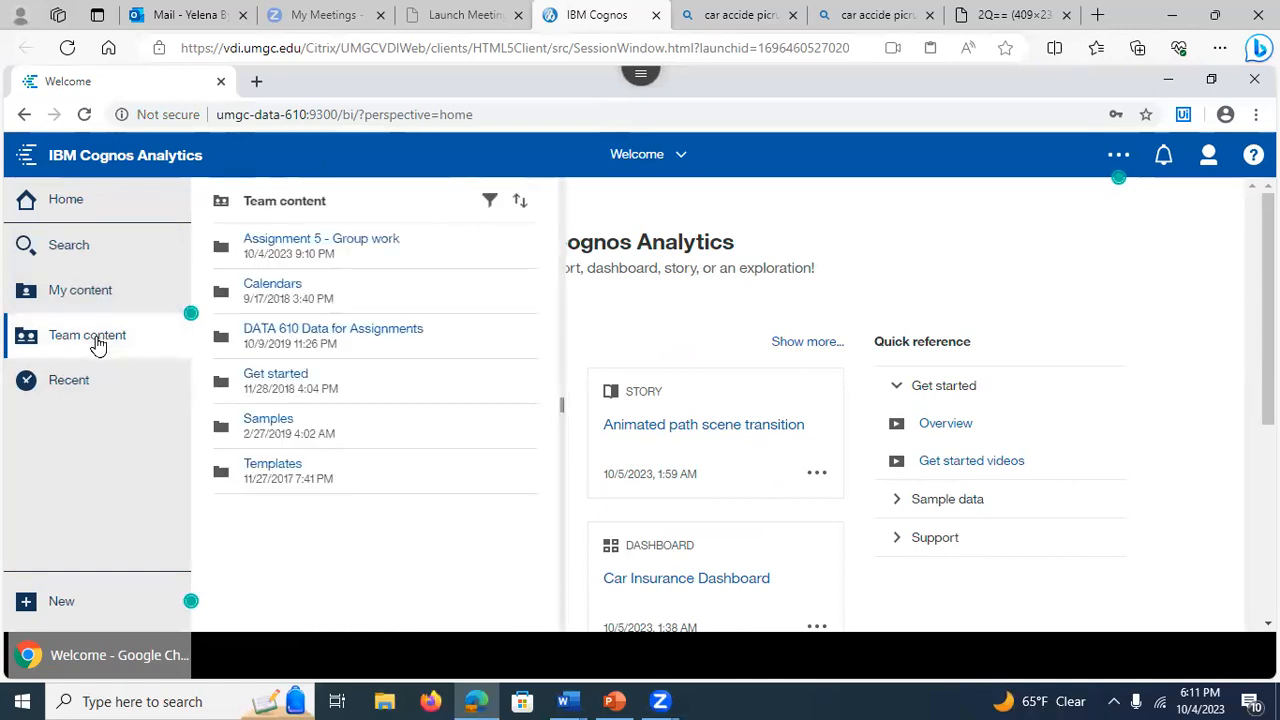
left_click(280, 242)
left_click(270, 240)
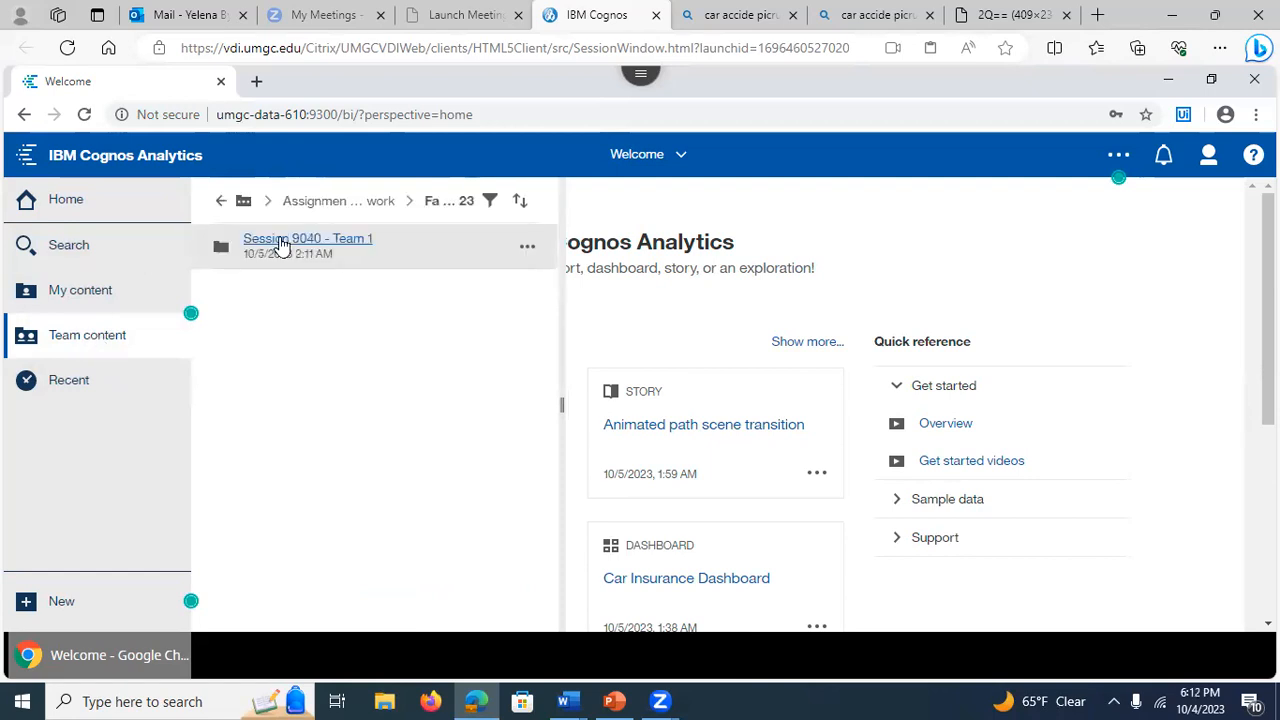
left_click(278, 242)
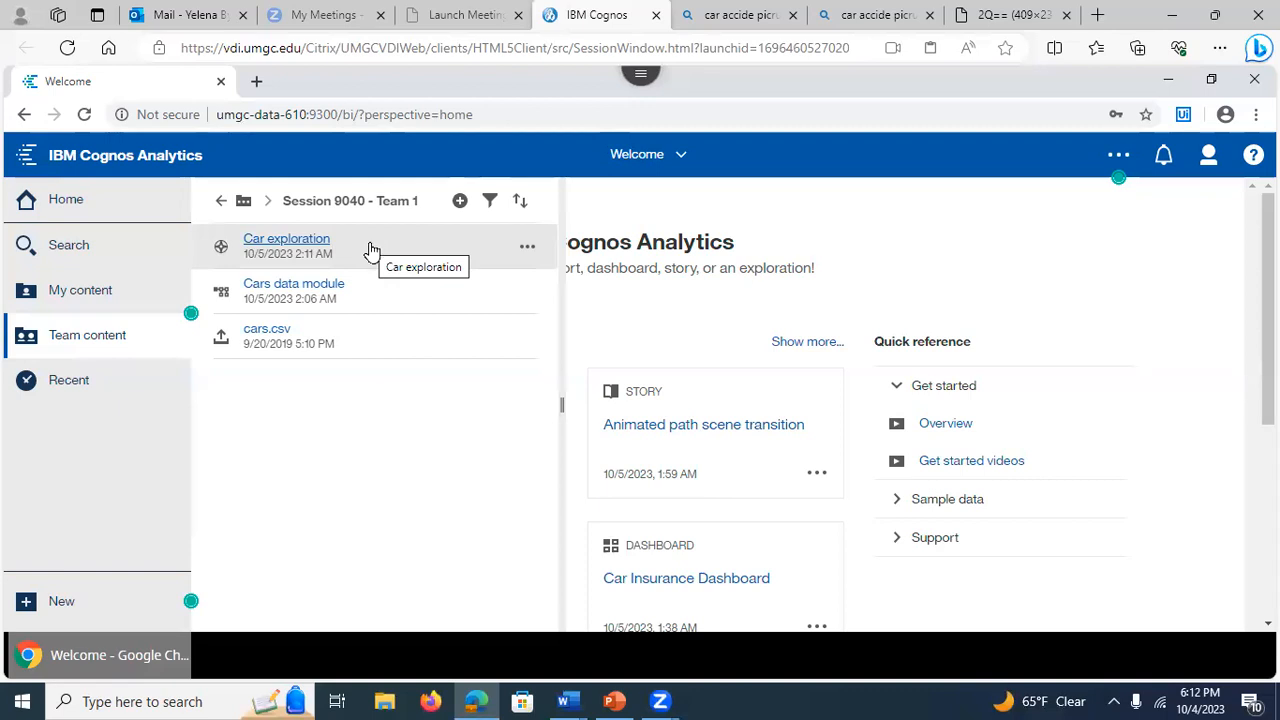
- Examine the Cars data module's properties, including its advanced details such as location, search path, ID and permission
left_click(527, 296)
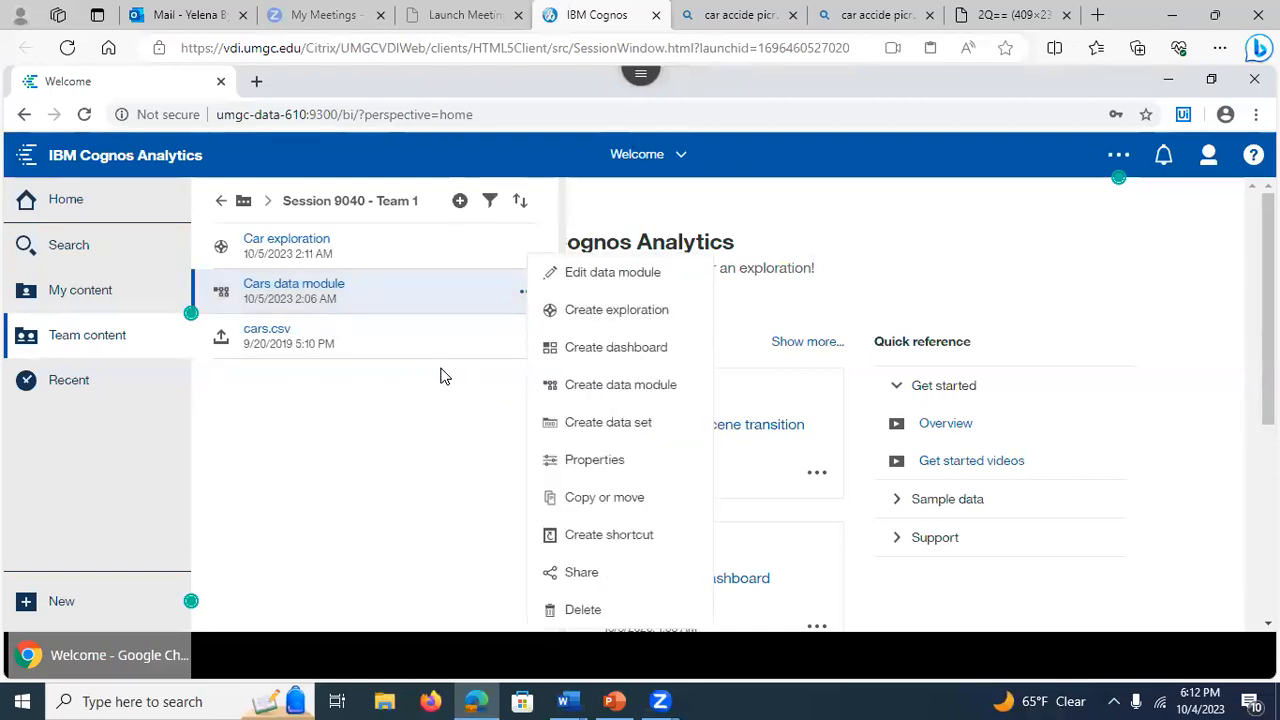
left_click(580, 465)
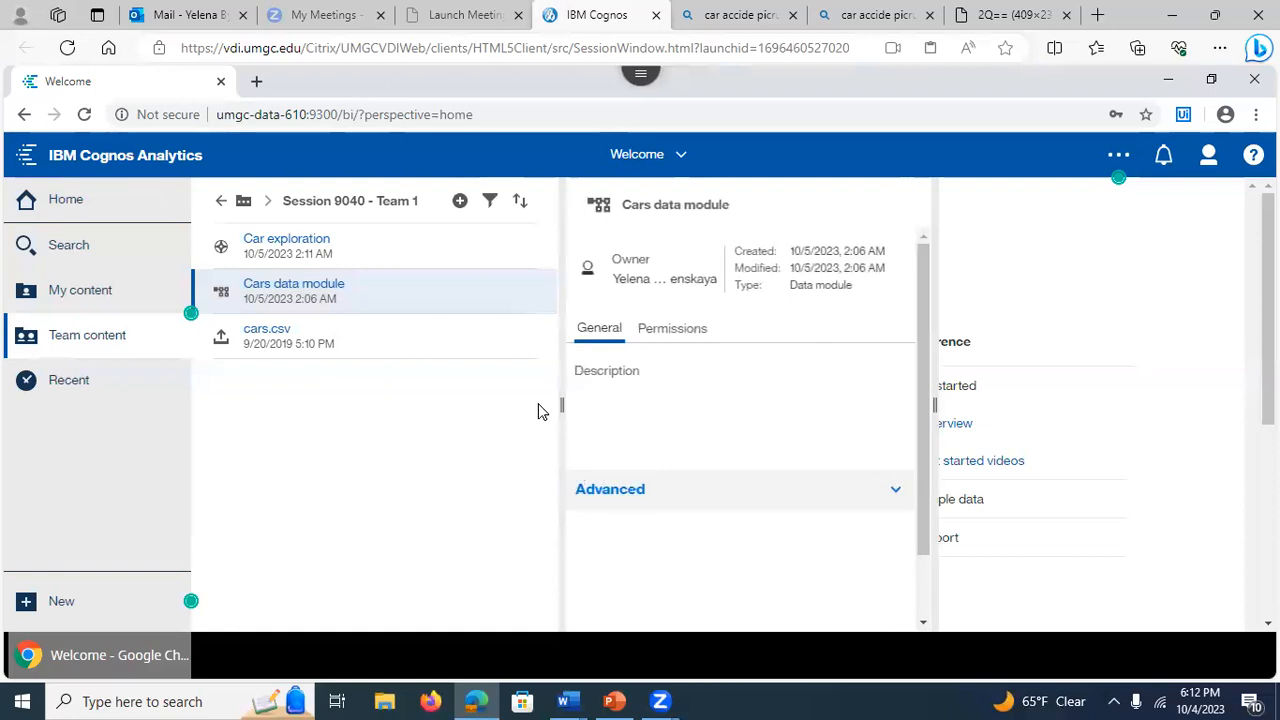
left_click(896, 494)
left_click_drag(920, 340, 933, 456)
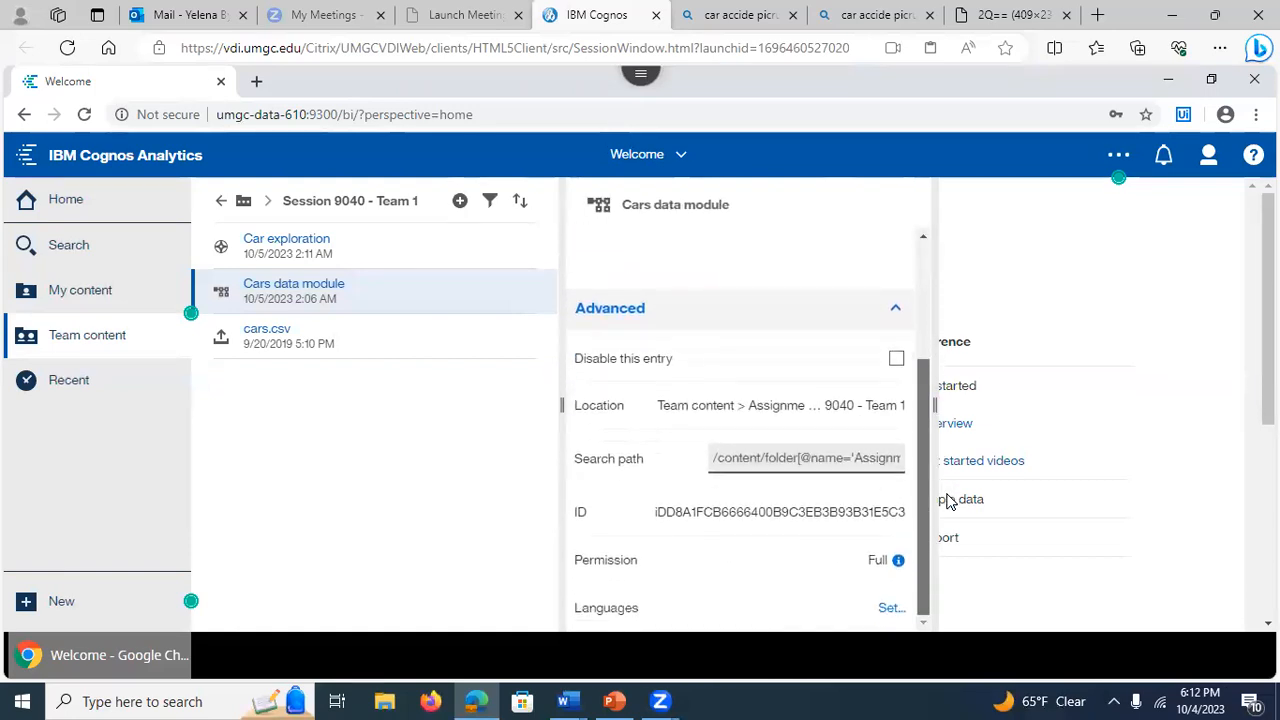
left_click_drag(654, 516, 903, 524)
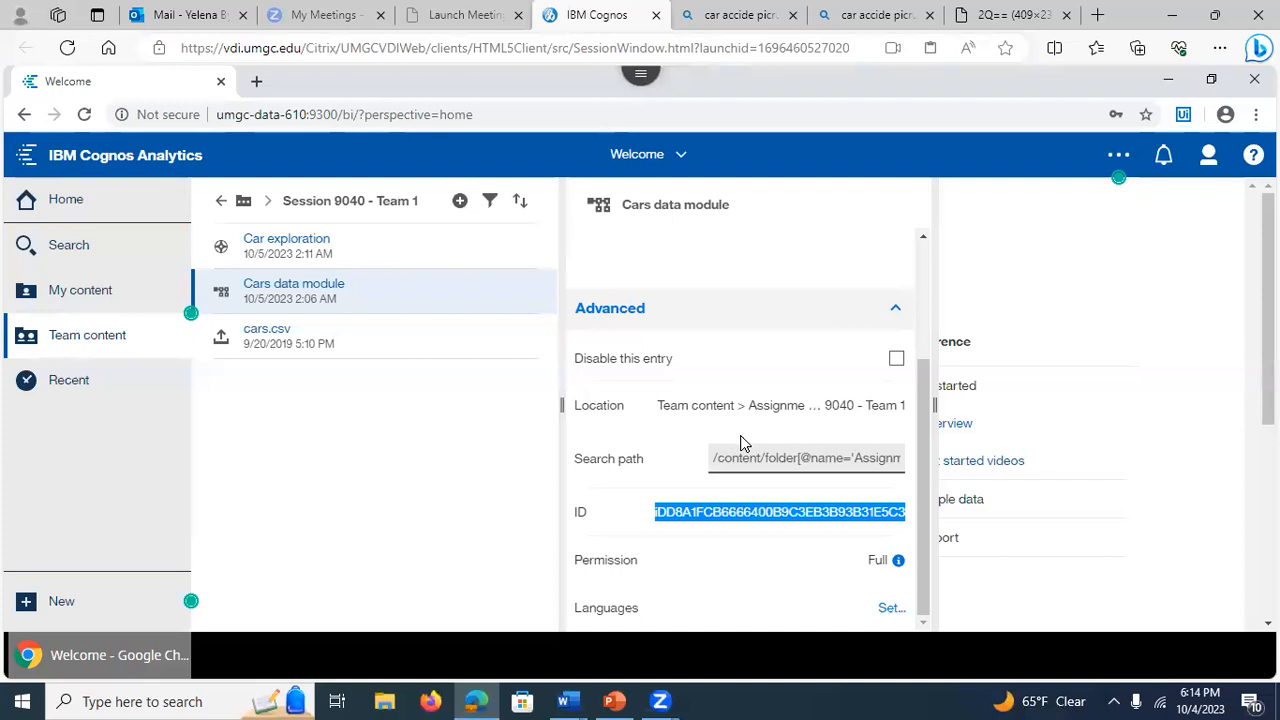
scroll(922, 445, "up", 2)
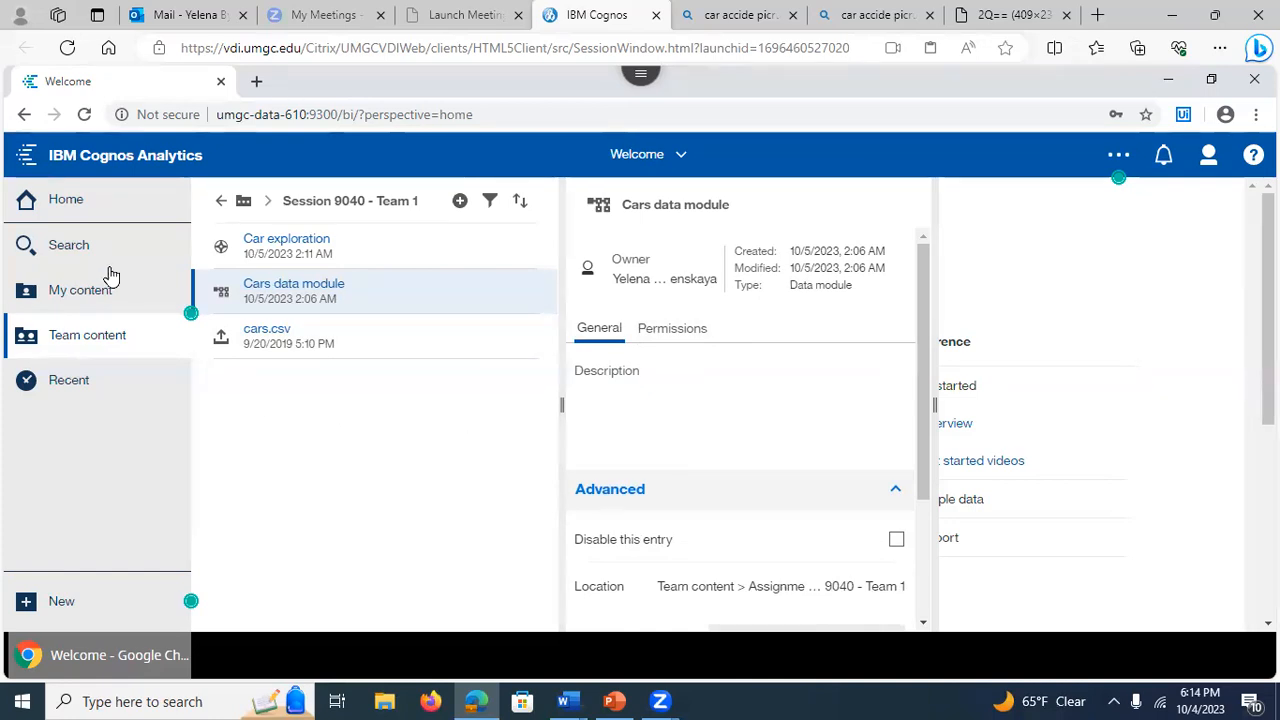
- Switch to the Cognos analytics Session 2 presentation in PowerPoint and show slide 27, Accessing Your Team Folder
left_click(614, 700)
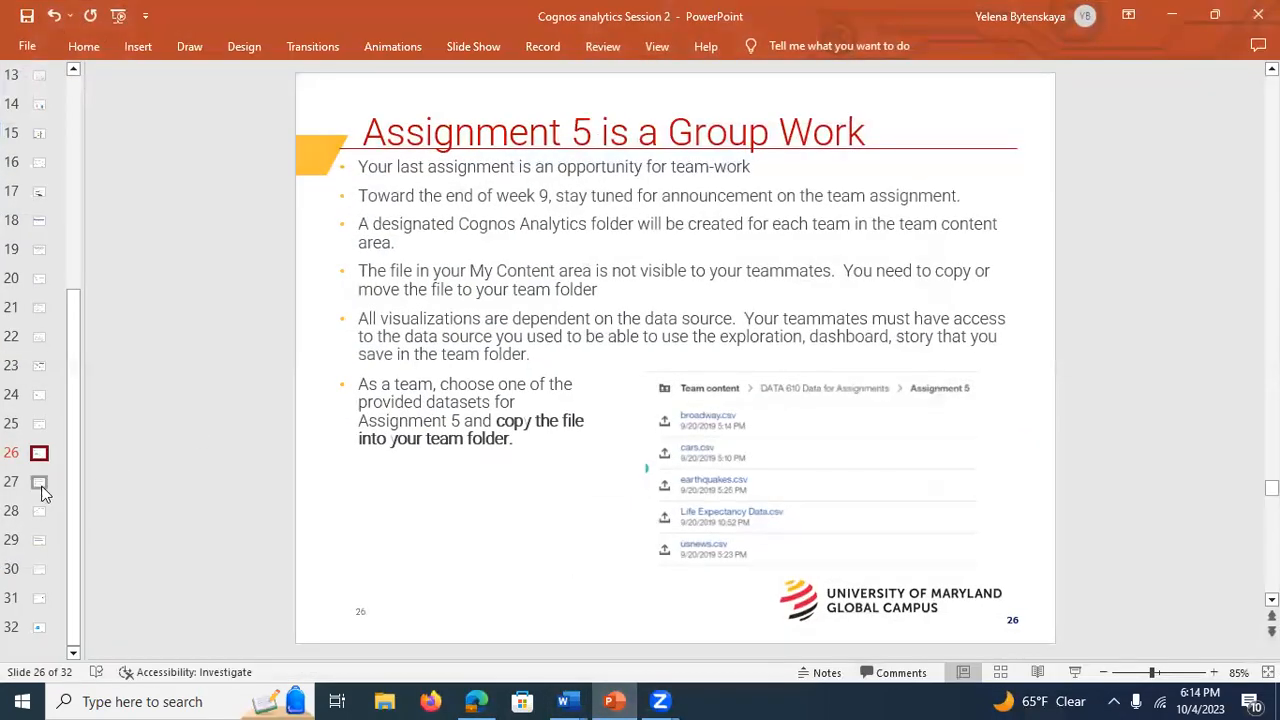
left_click(39, 484)
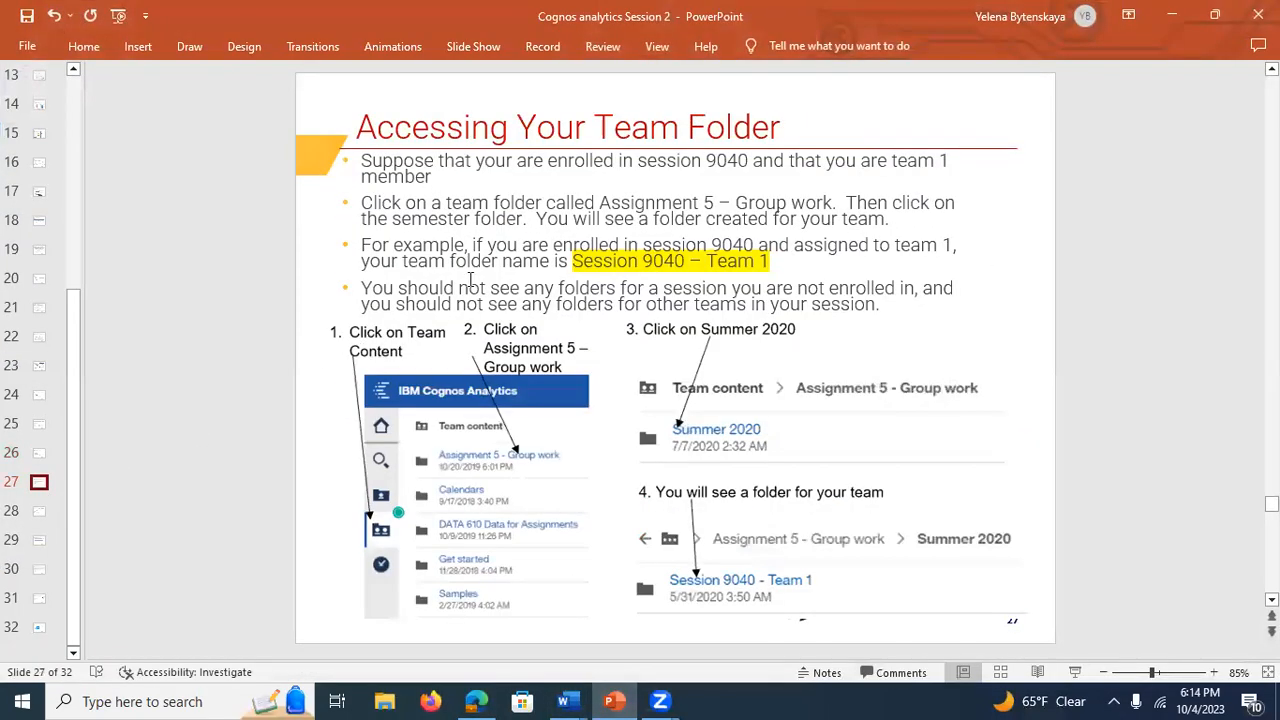